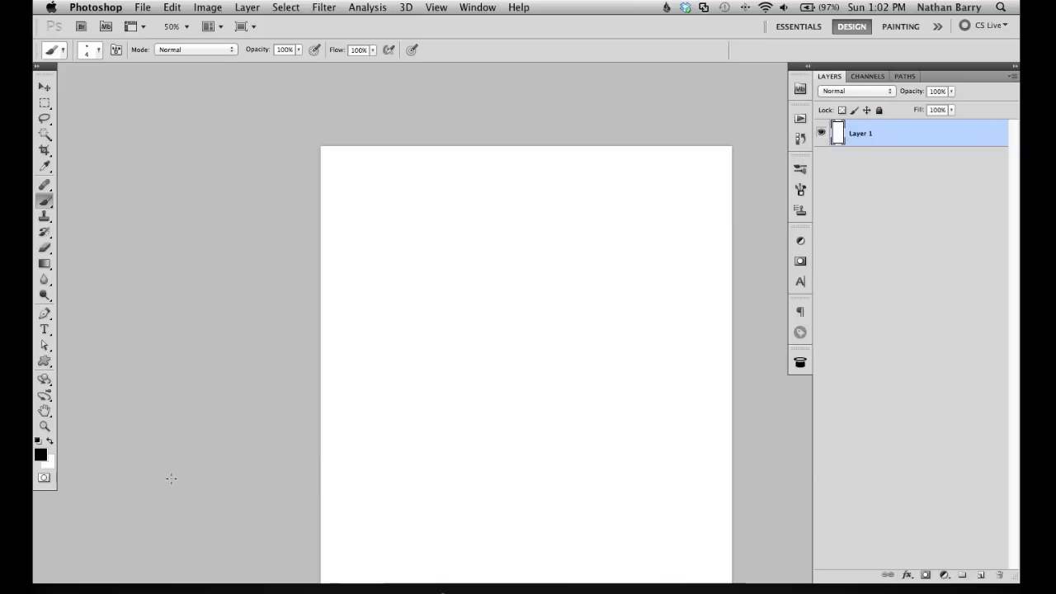
Step: Add a Pattern Overlay layer style to Layer 1 and bring up the available patterns
key(super+equal)
scroll(305, 438, right, 5)
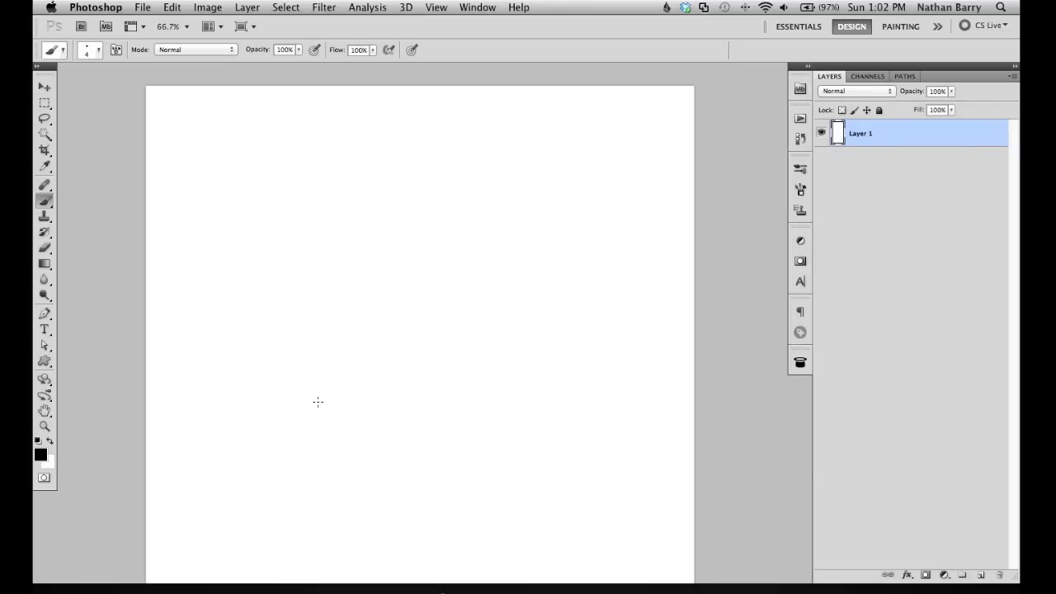
key(v)
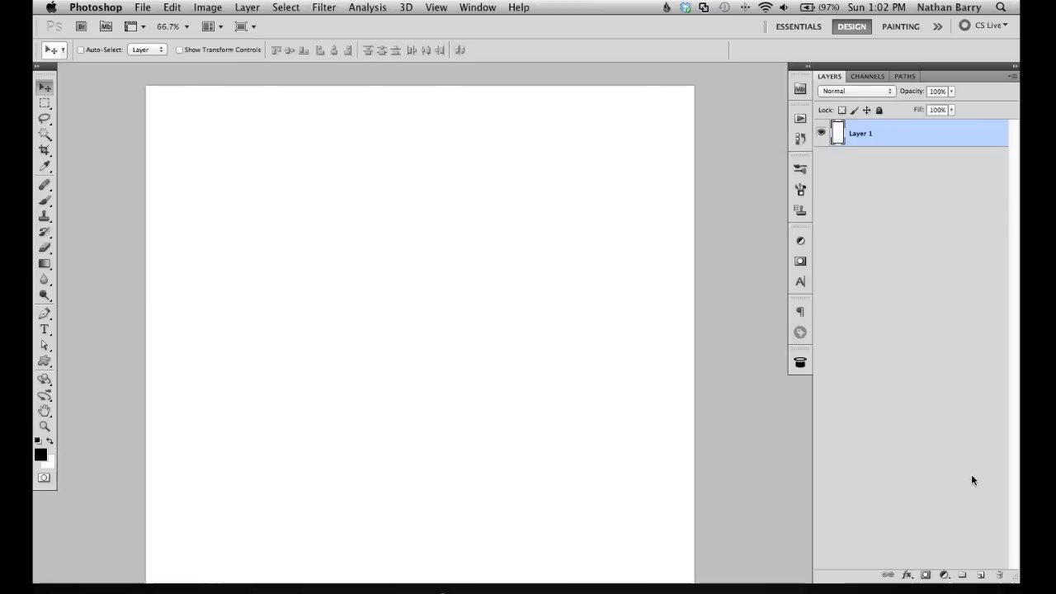
double_click(927, 134)
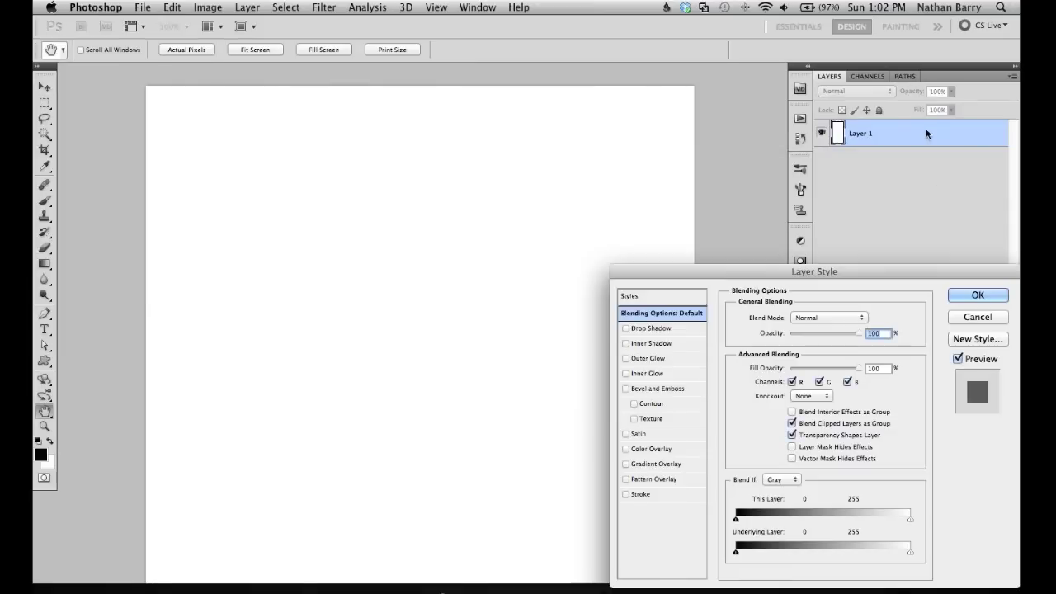
drag(834, 269, 796, 118)
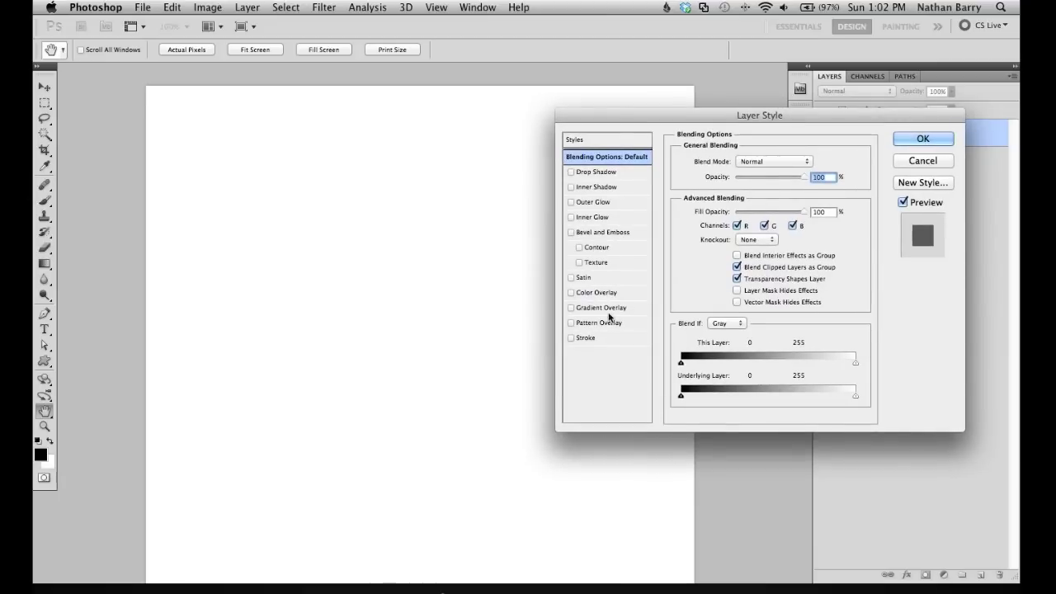
click(603, 325)
click(741, 218)
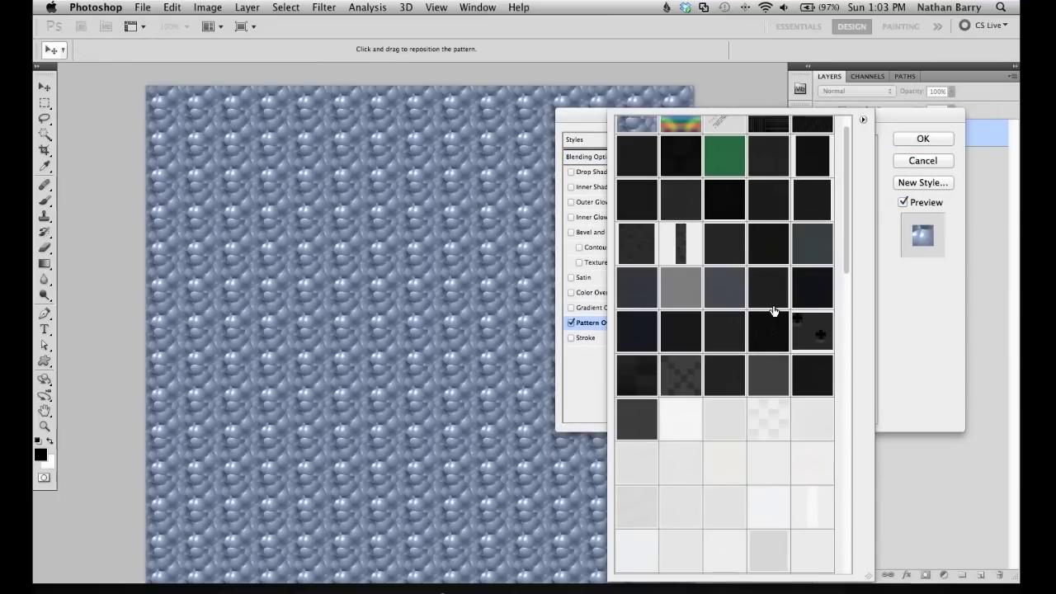
Step: Try the SubtlePatterns.com text pattern and the dark Woven pattern as Layer 1's overlay
scroll(771, 239, up, 2)
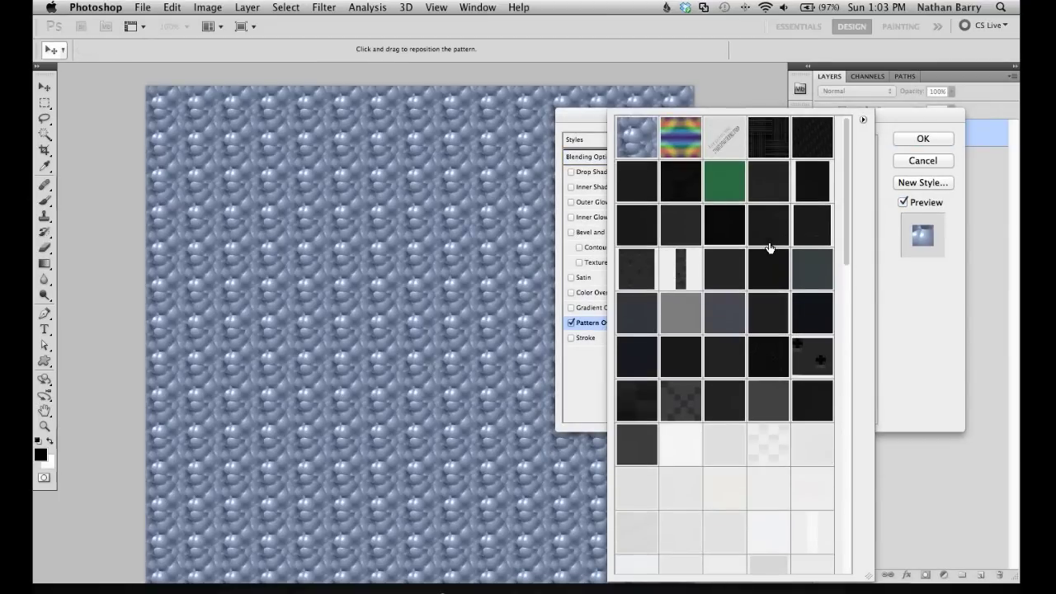
click(737, 146)
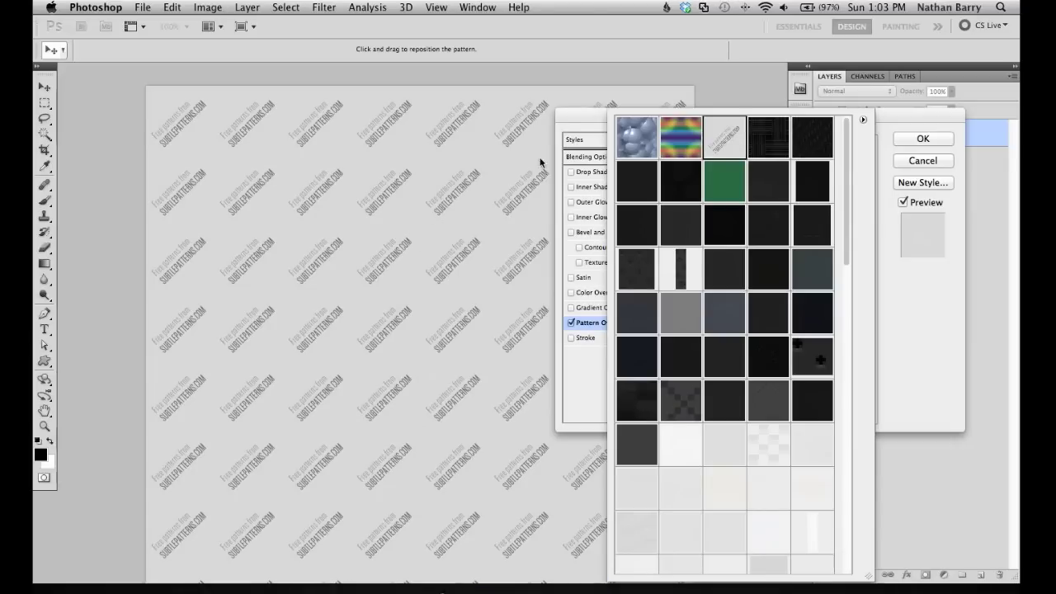
click(774, 142)
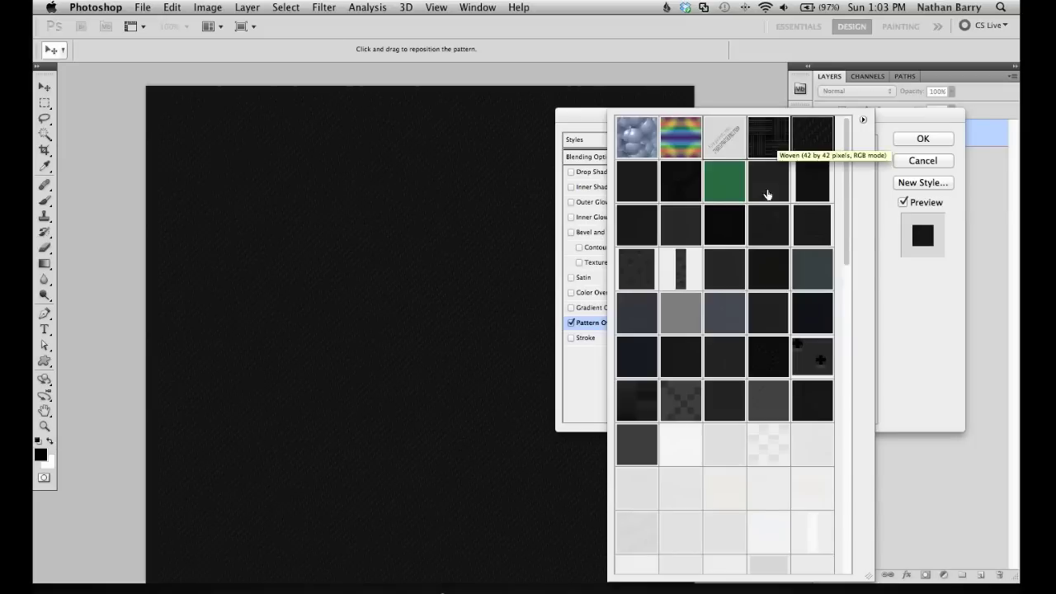
scroll(785, 283, down, 5)
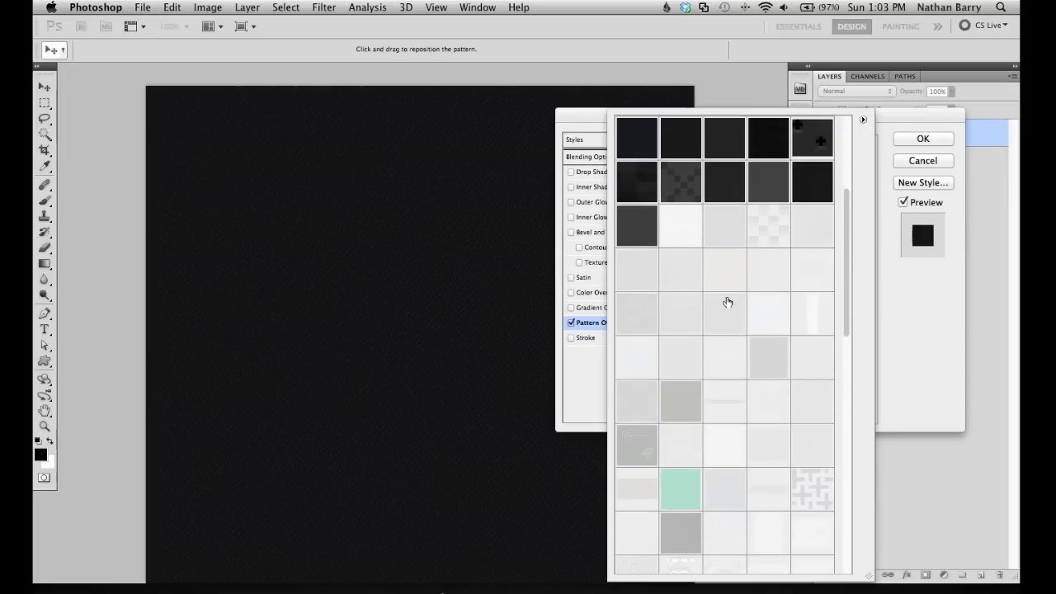
Step: Go through the light patterns and apply the pale blue-grey one with faint grid lines as Layer 1's Pattern Overlay
click(686, 236)
key(Right)
key(Right)
key(Right)
key(Right)
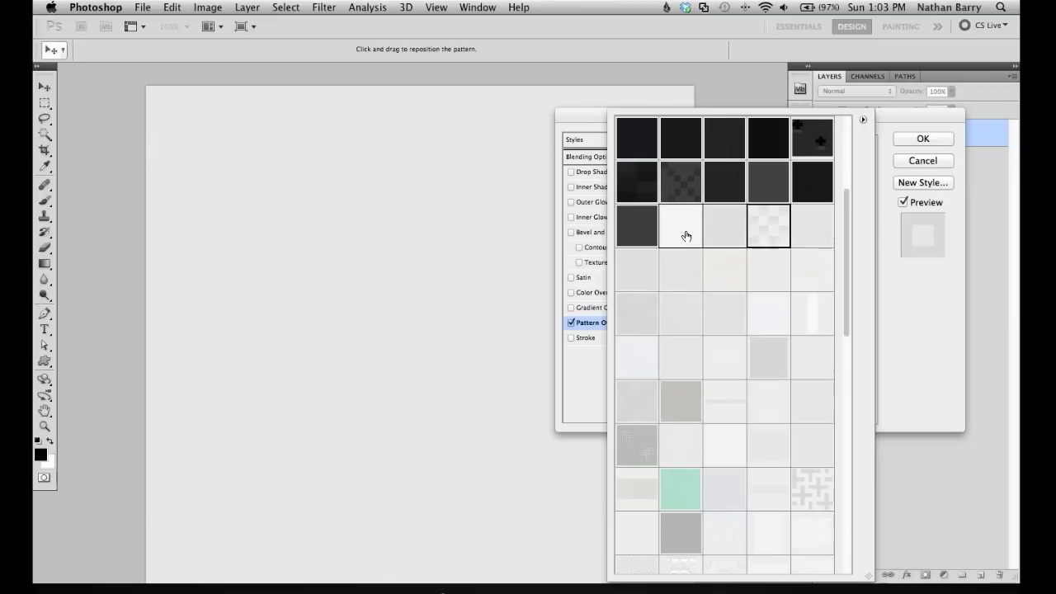
key(Right)
key(Right)
key(Right)
key(Right)
key(Right)
key(Right)
key(Right)
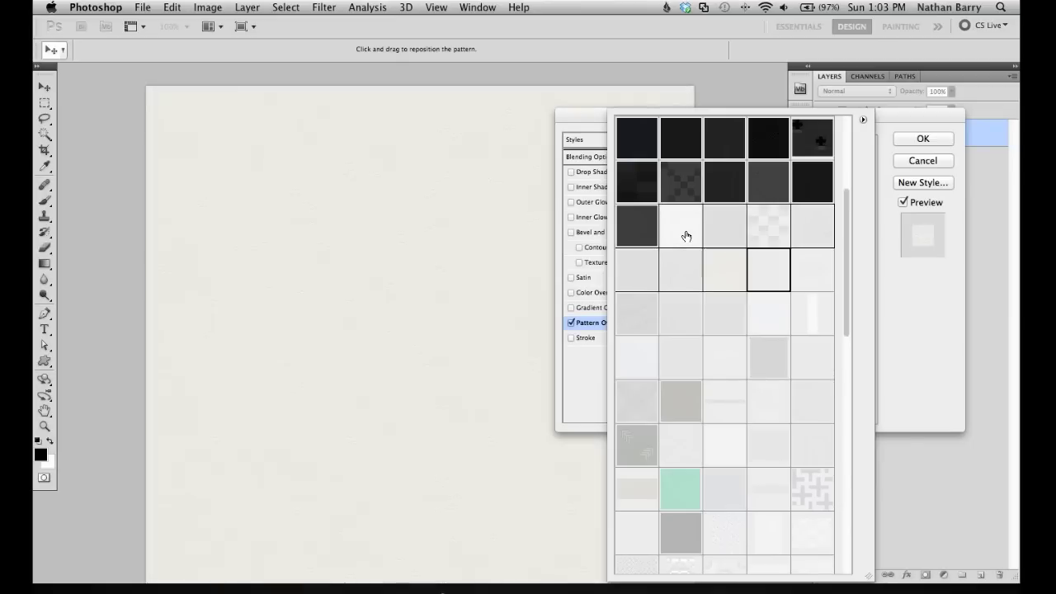
key(Right)
key(Right)
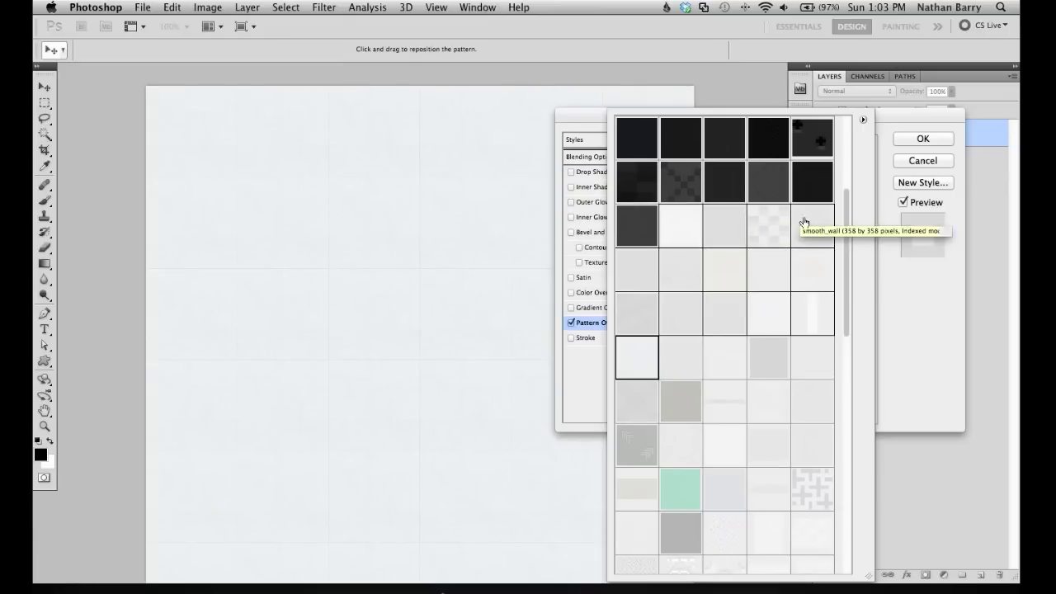
click(893, 287)
drag(818, 119, 665, 113)
click(766, 135)
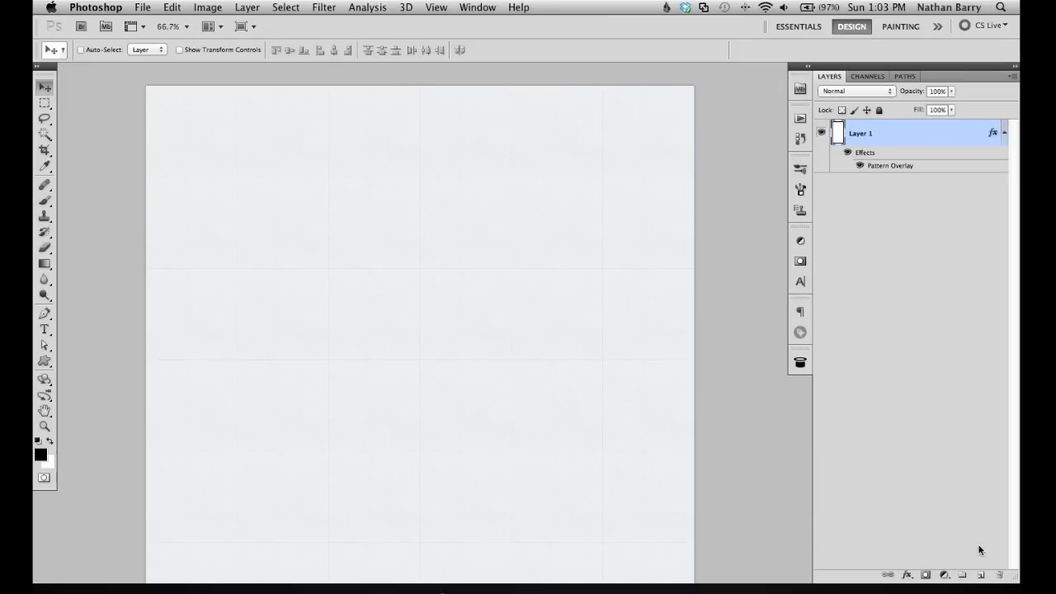
Step: Duplicate Layer 1 and flatten the copy's pattern by merging it with a new blank layer placed beneath it
key(super+j)
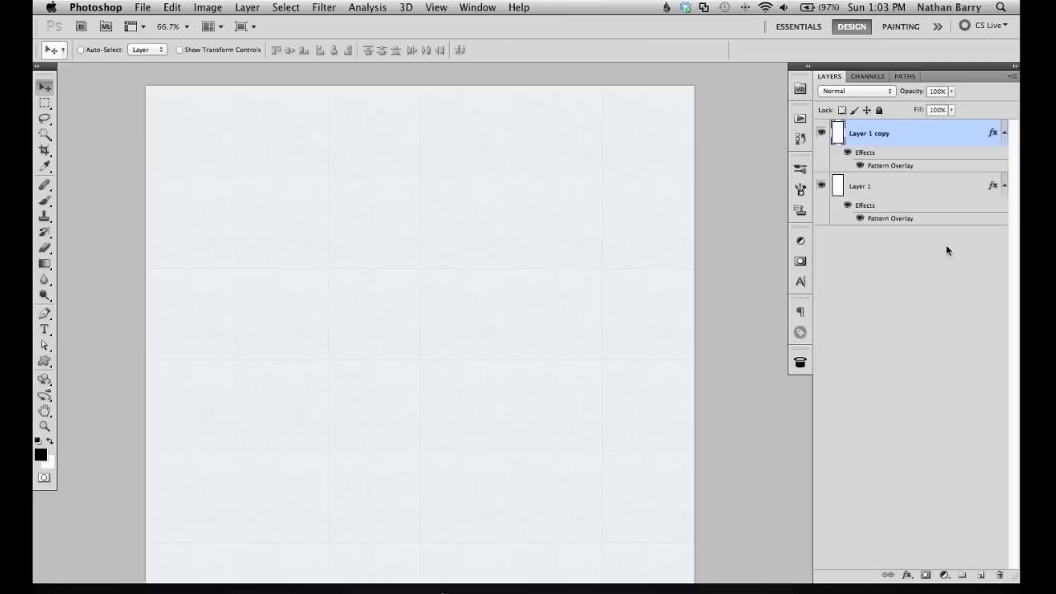
click(980, 578)
shift+click(919, 139)
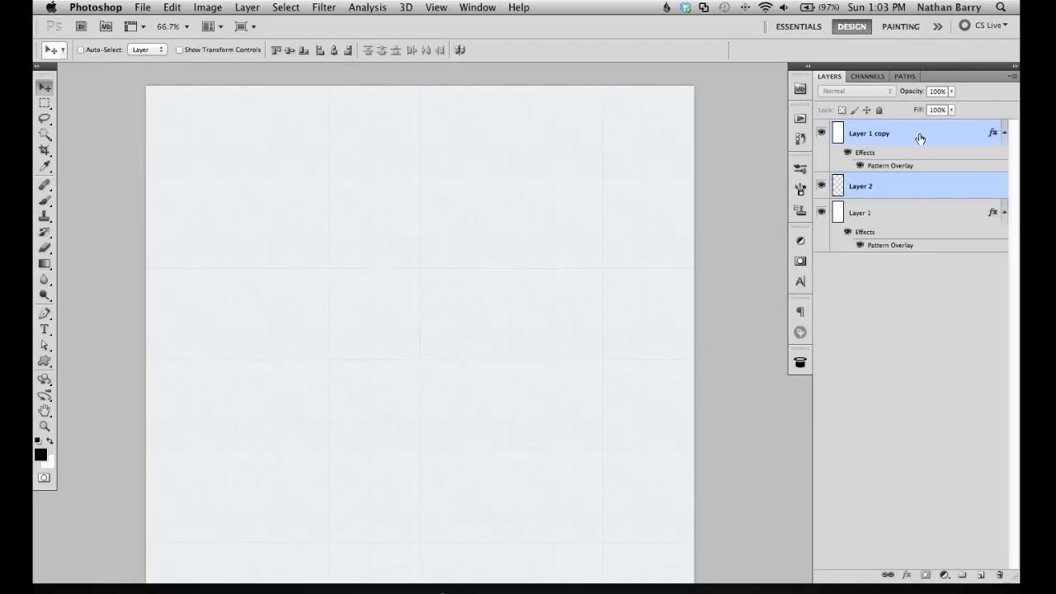
key(super+e)
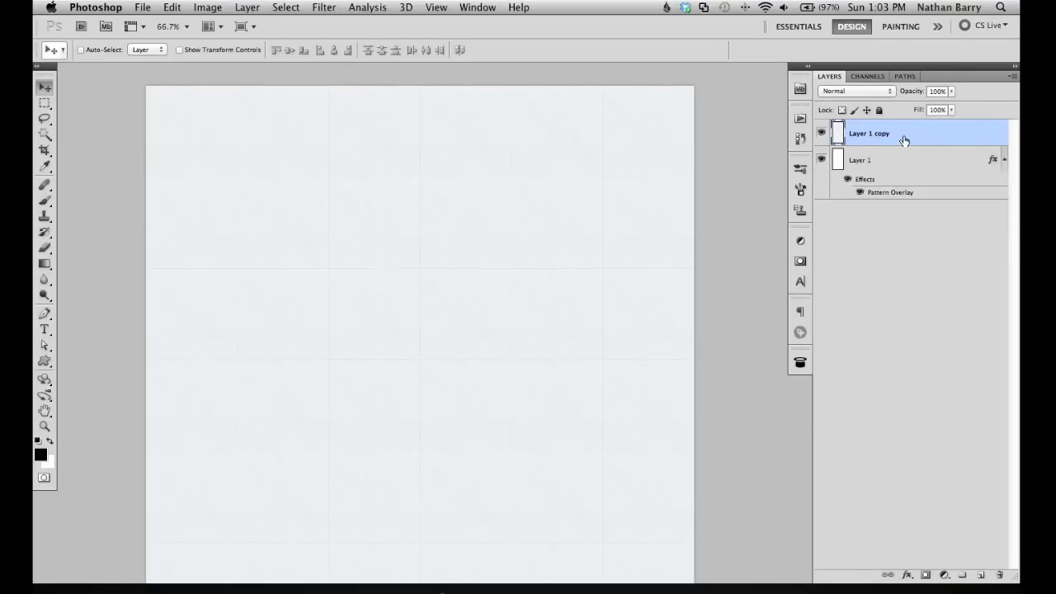
Step: Invert the colours of Layer 1 copy and brighten its texture with Levels, setting the white input level to 71
key(alt+BackSpace)
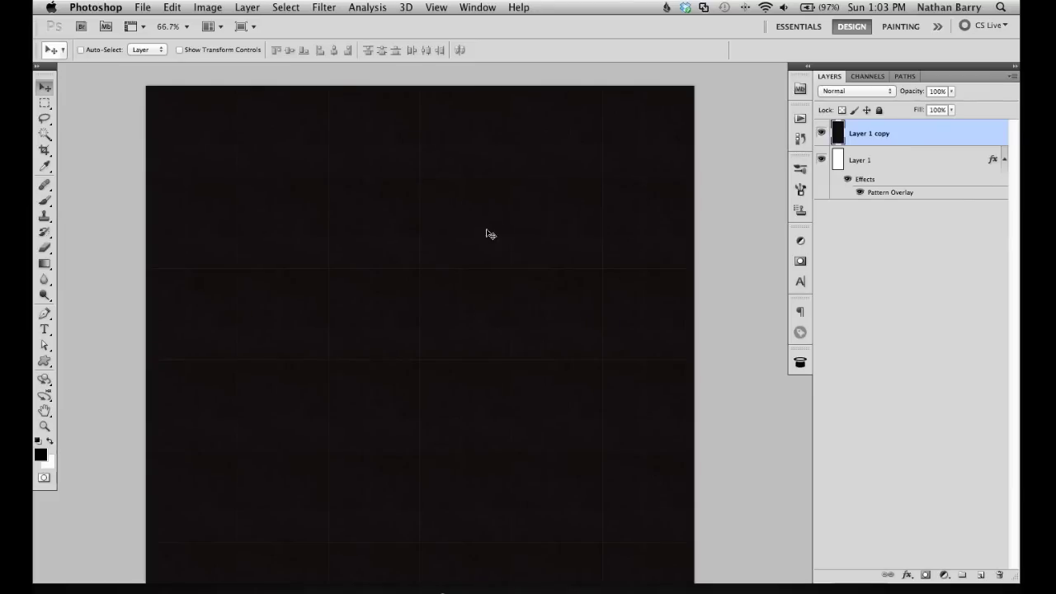
key(super+l)
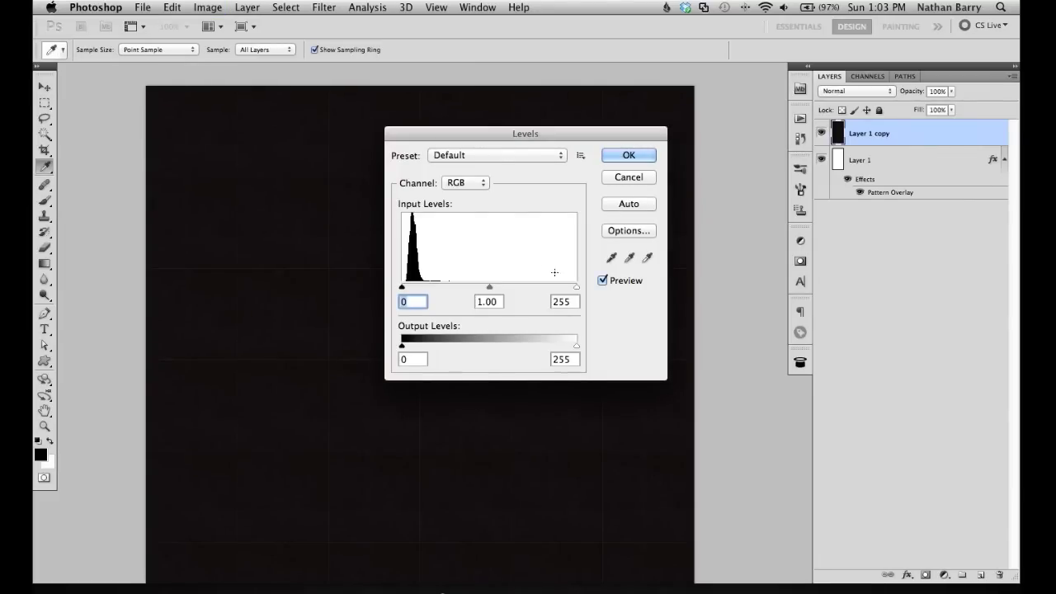
click(627, 177)
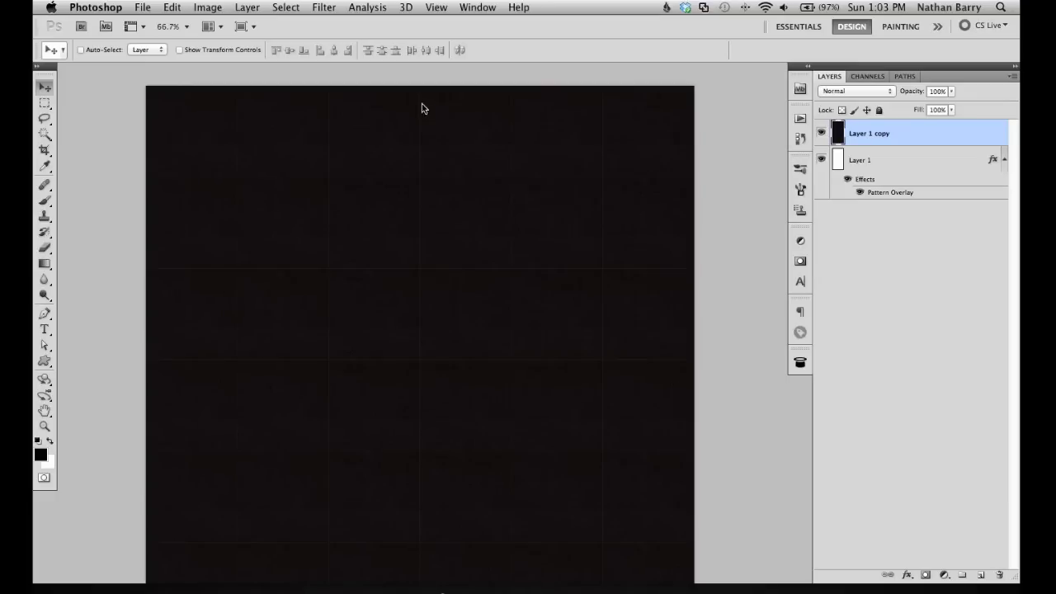
click(208, 7)
mouse_move(251, 50)
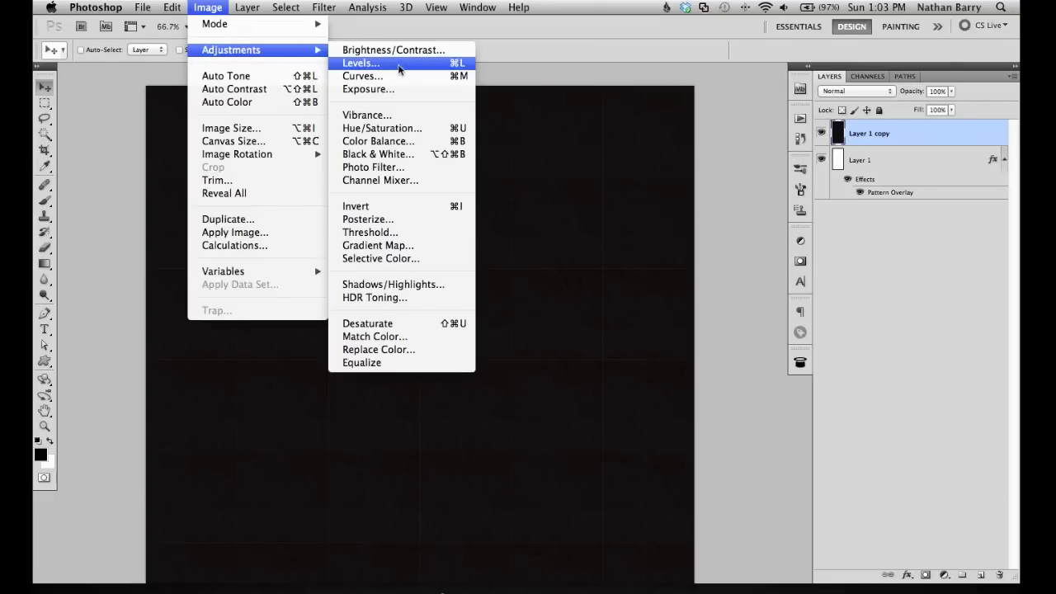
click(400, 69)
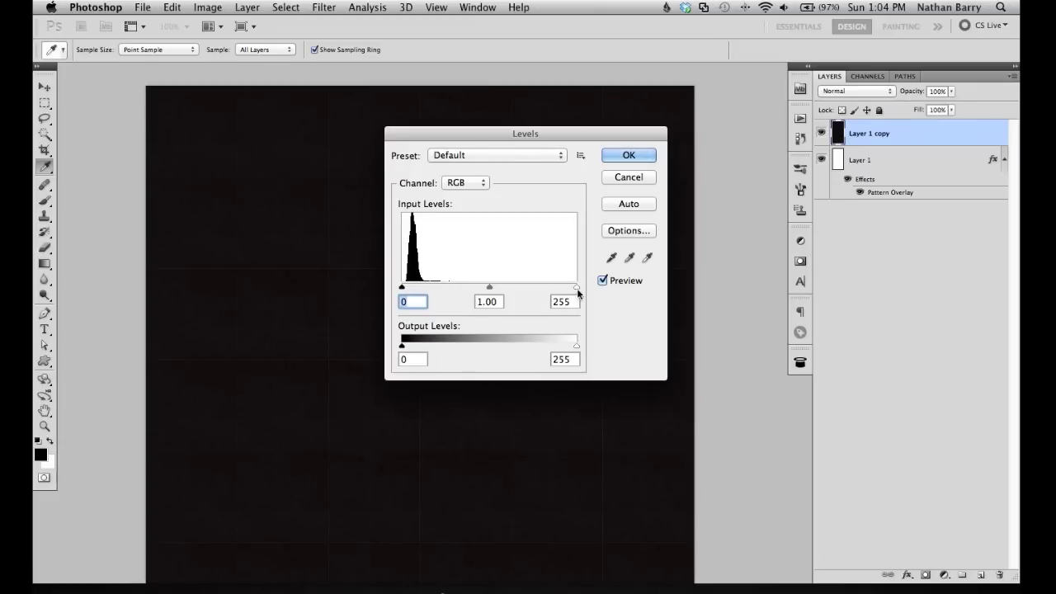
drag(577, 288, 459, 288)
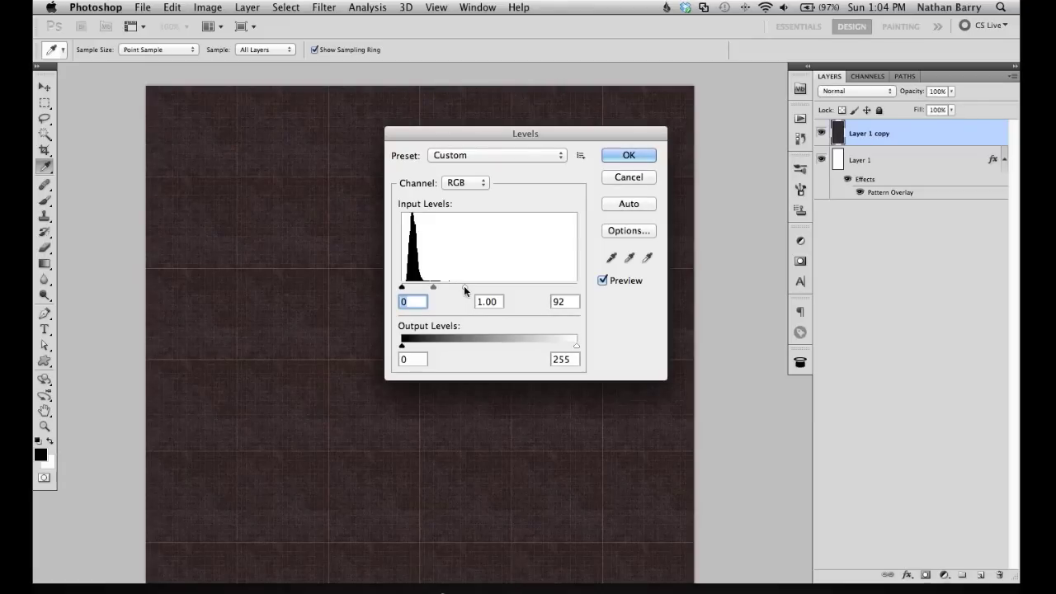
key(Tab)
key(Tab)
drag(464, 285, 451, 283)
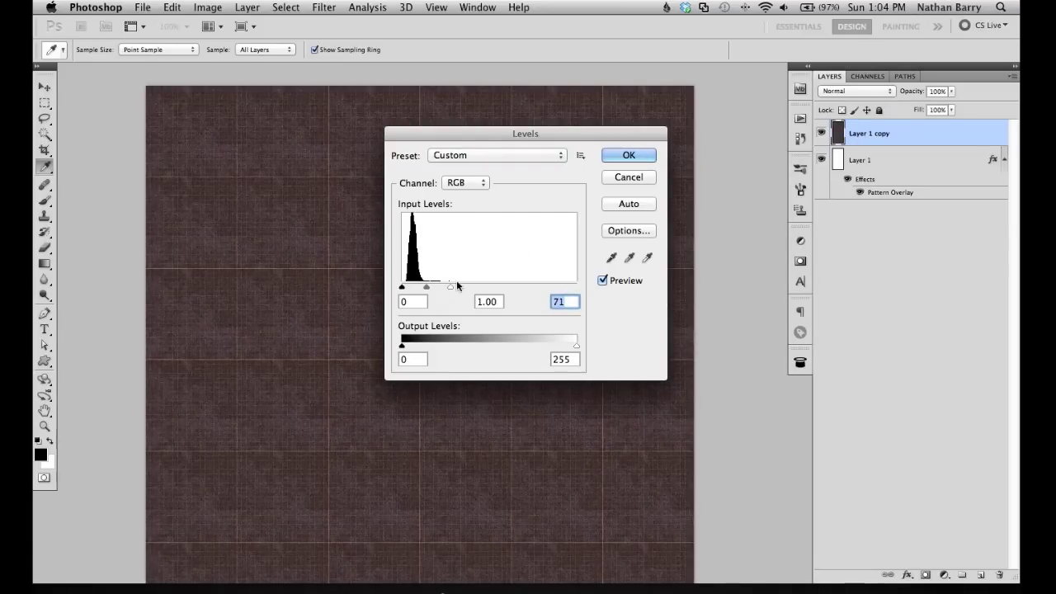
click(629, 156)
key(v)
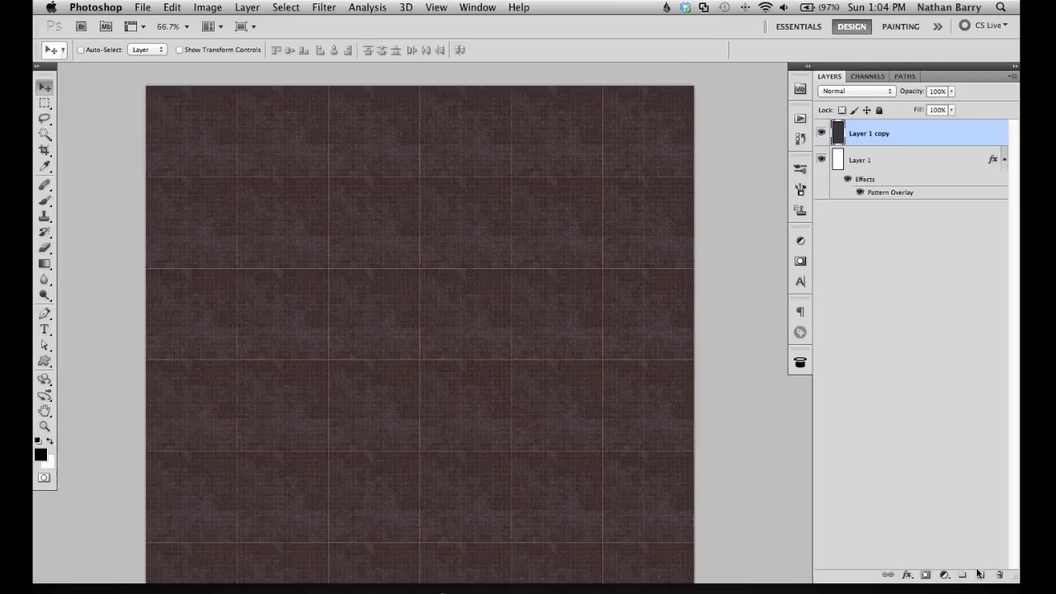
Step: Add a blank layer beneath Layer 1 copy and hide both Layer 1 copy and Layer 1
super+click(979, 575)
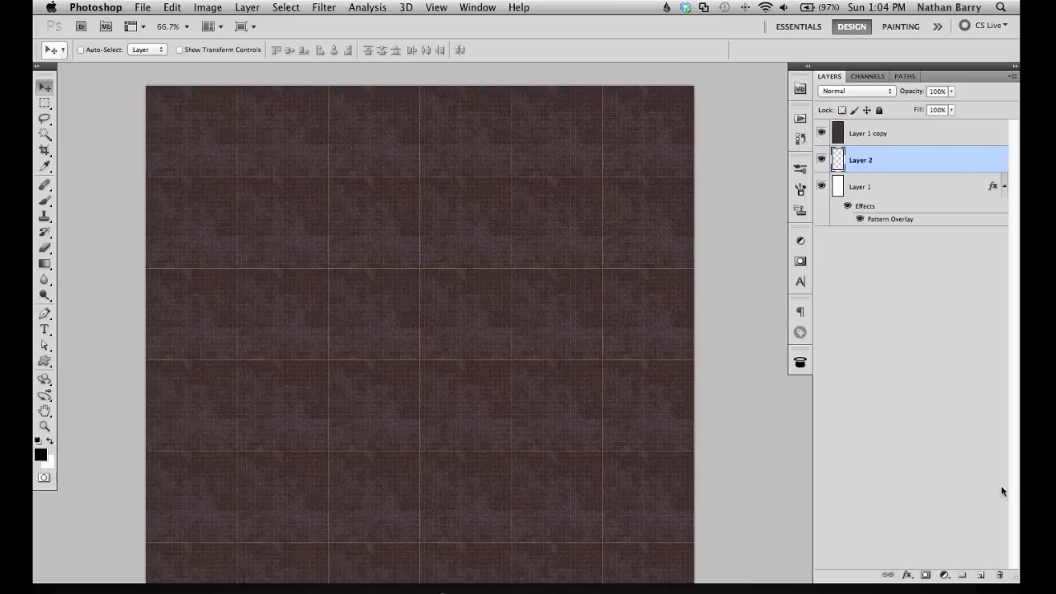
click(821, 135)
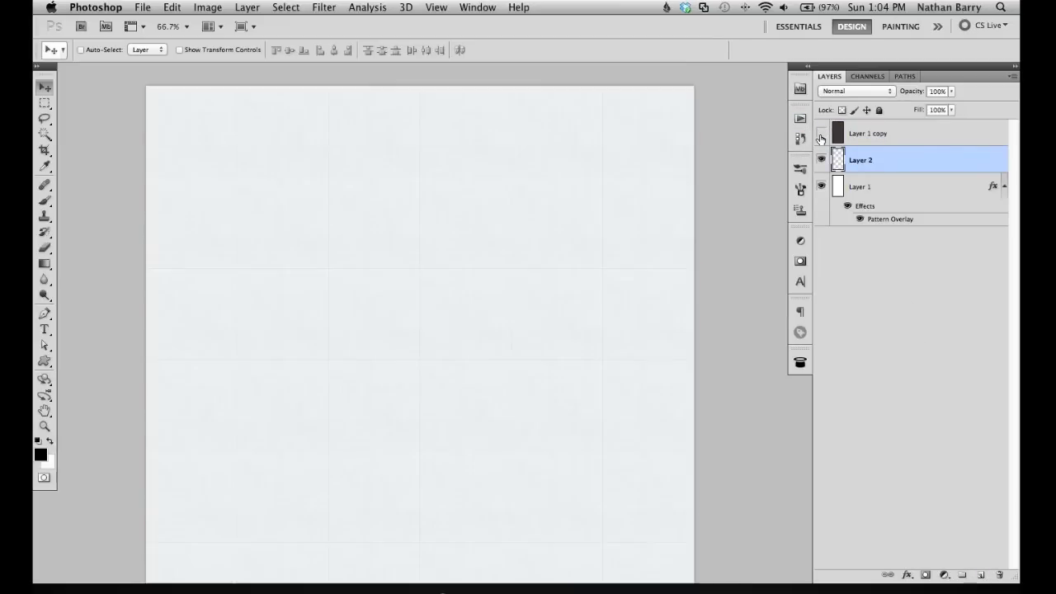
click(821, 187)
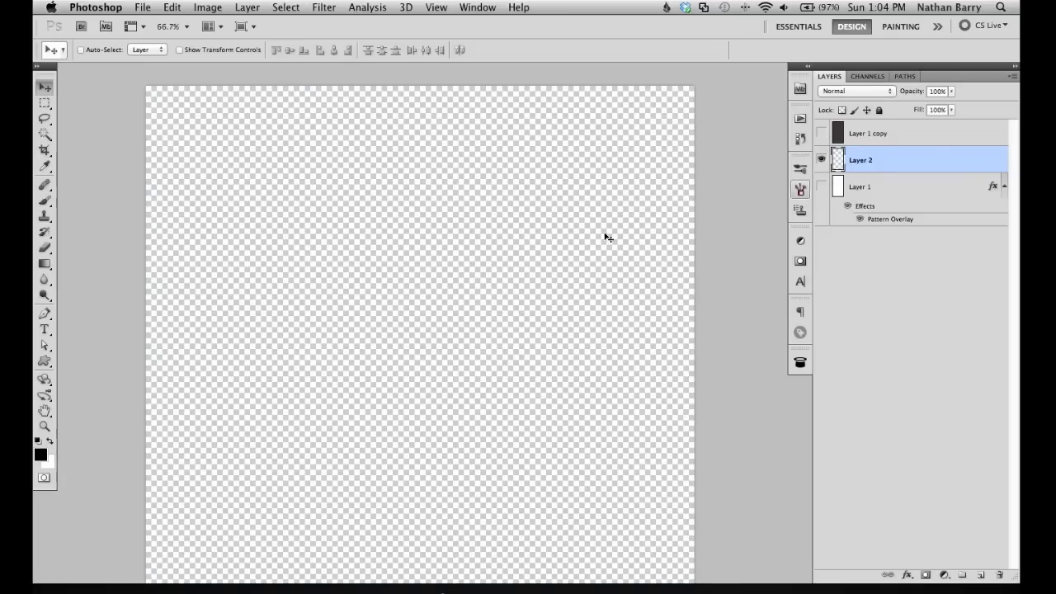
Step: Choose a medium blue foreground colour, fill Layer 2 with it, and show Layer 1 copy again
click(41, 456)
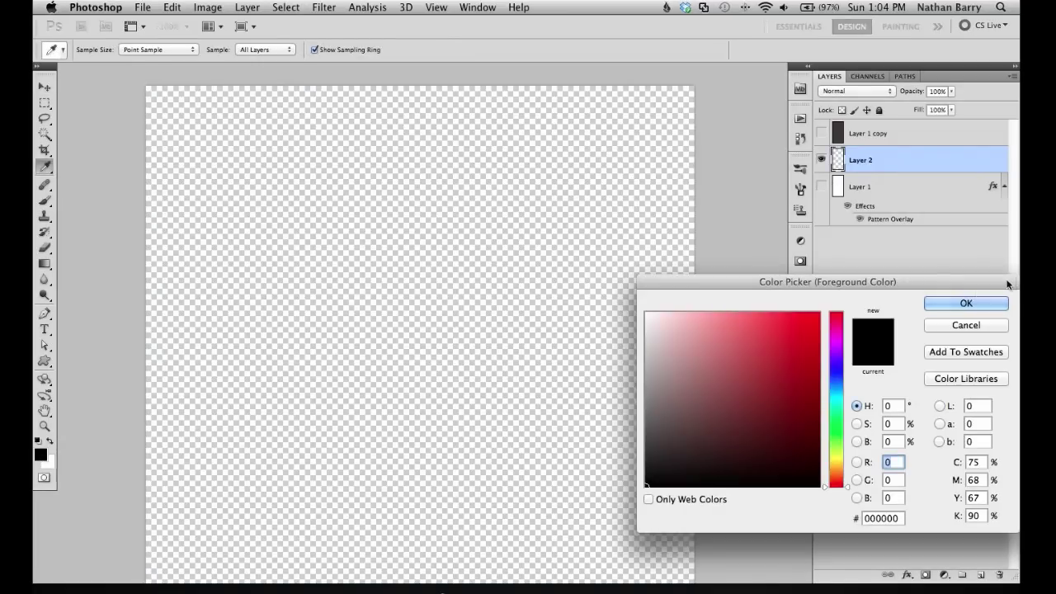
drag(910, 279, 798, 241)
drag(719, 312, 731, 348)
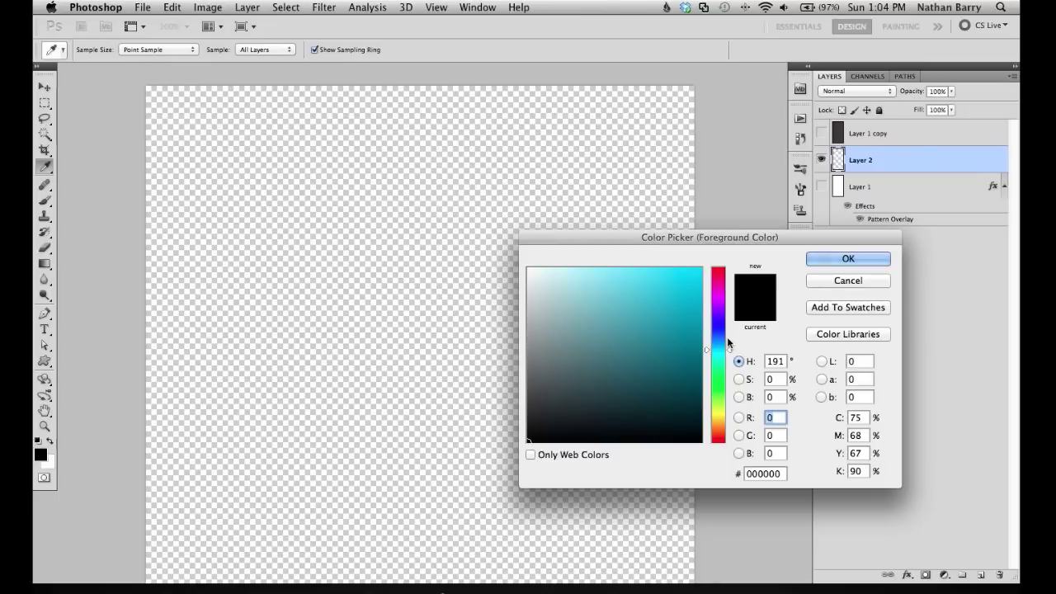
click(721, 340)
drag(578, 339, 634, 327)
click(847, 258)
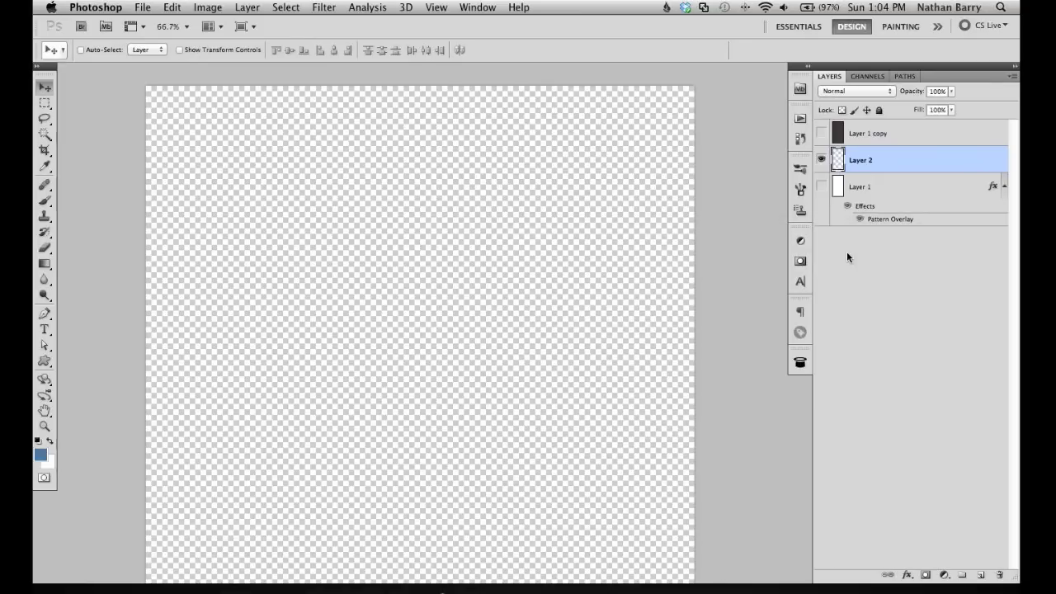
key(alt+BackSpace)
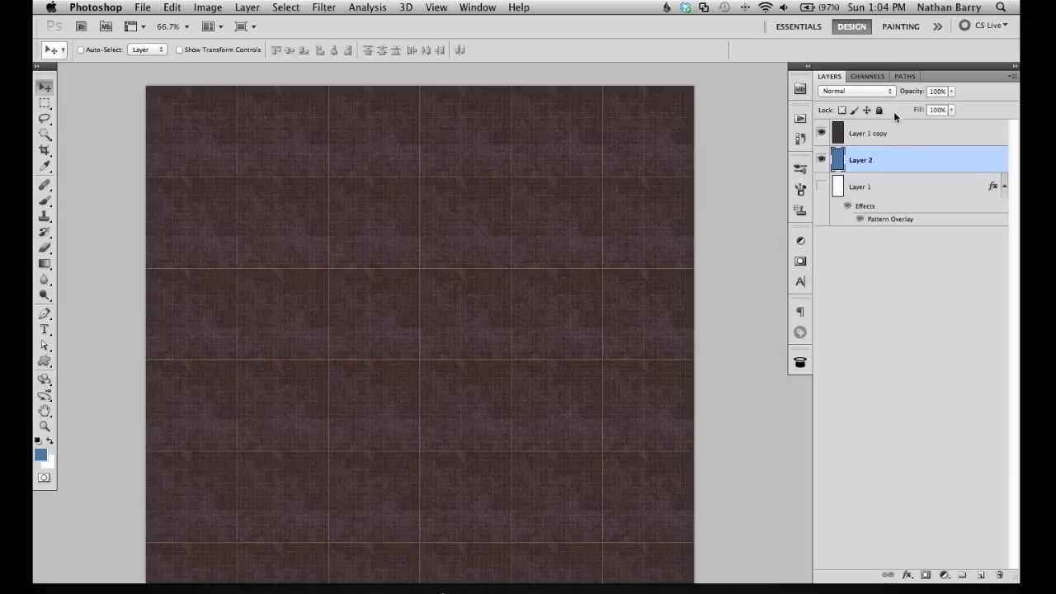
Step: Try the Overlay blend mode on Layer 2 and restore the layer to Normal
click(865, 92)
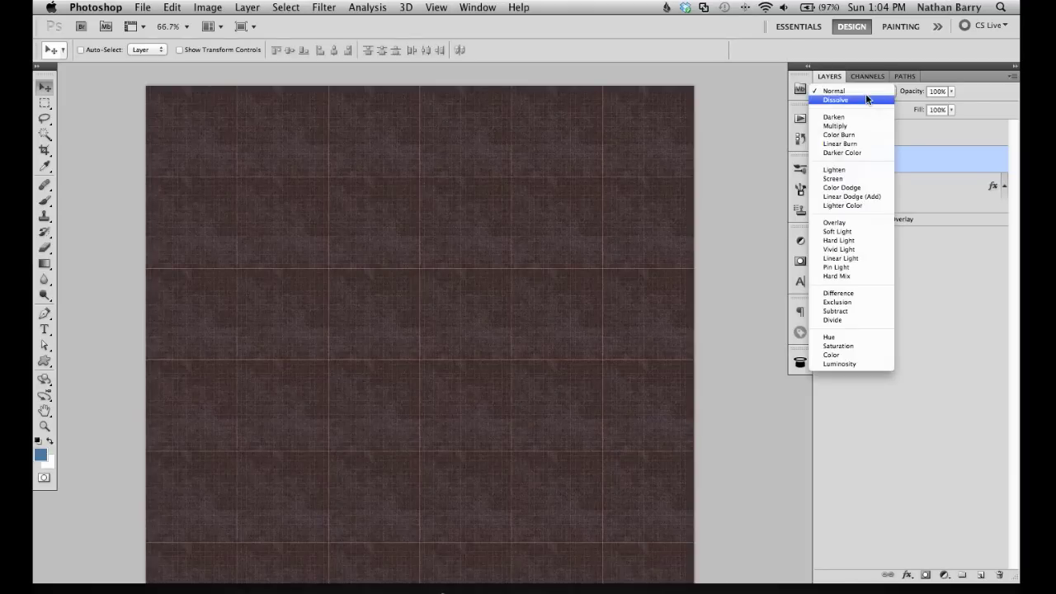
click(835, 222)
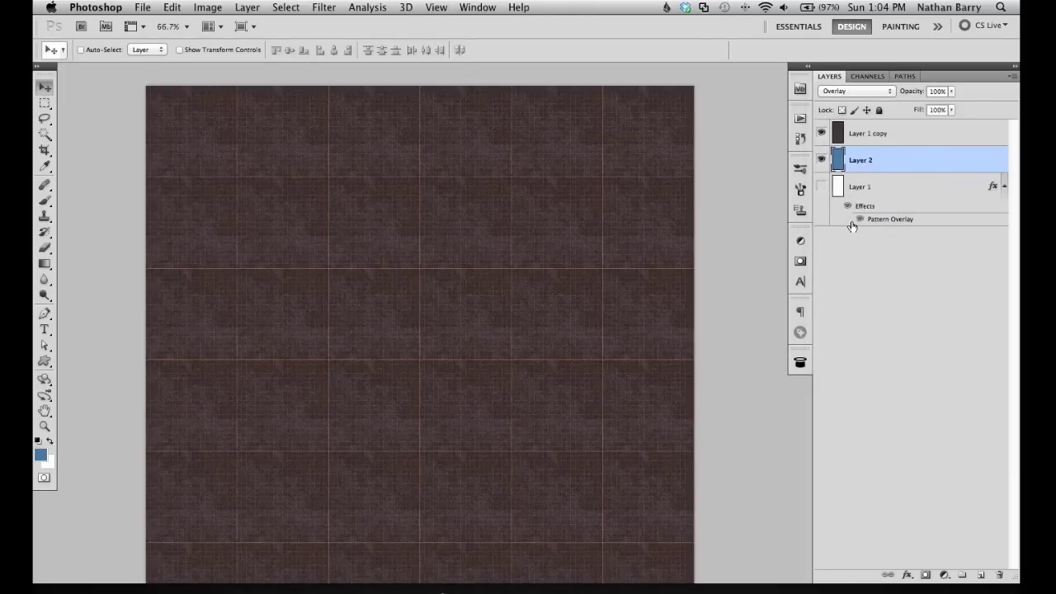
click(858, 91)
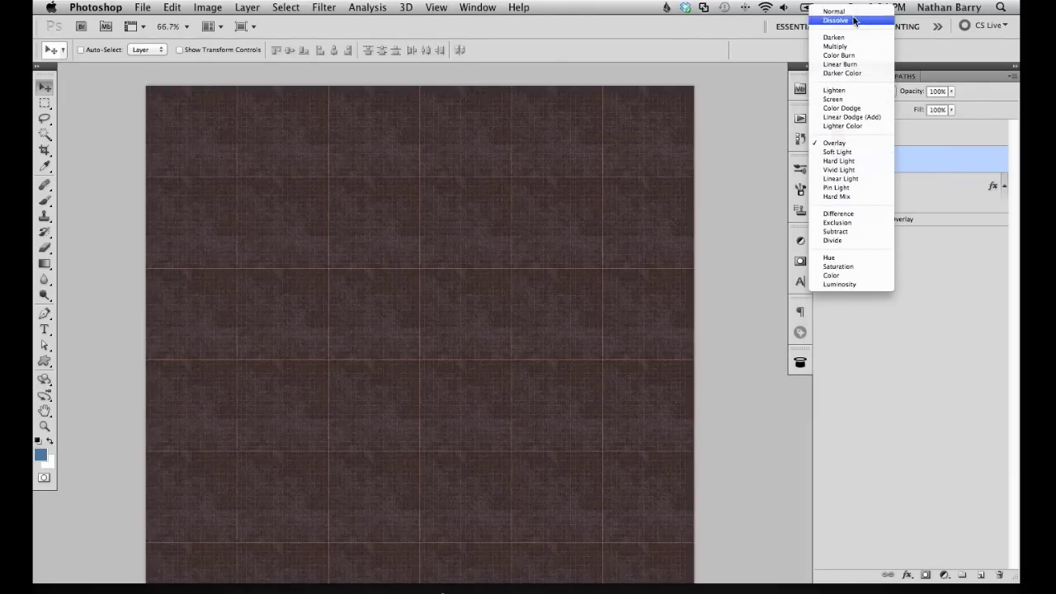
click(848, 11)
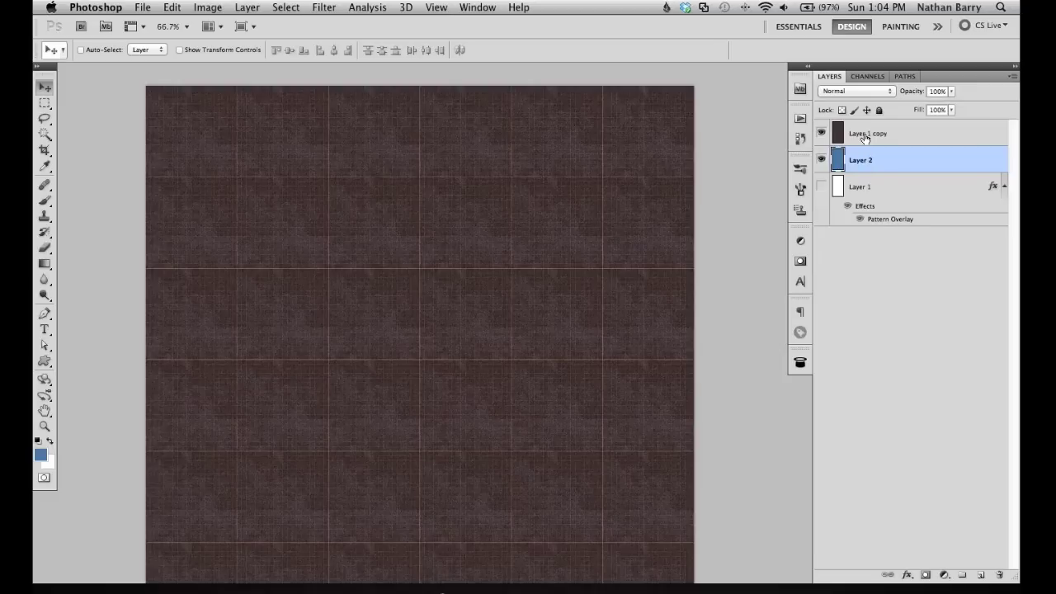
Step: Set Layer 1 copy to the Overlay blend mode at 40% opacity
click(859, 94)
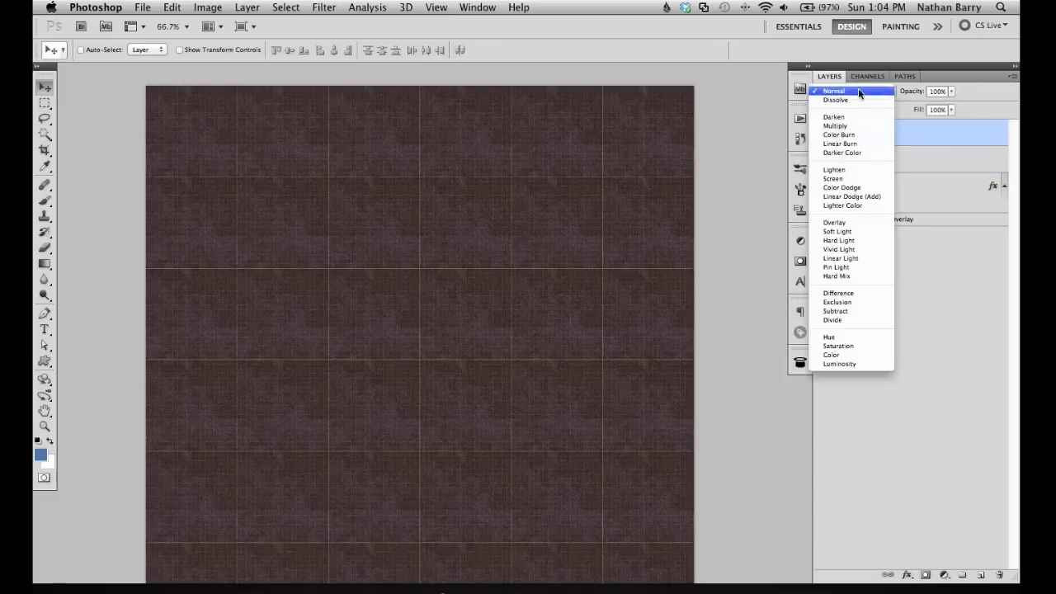
click(849, 223)
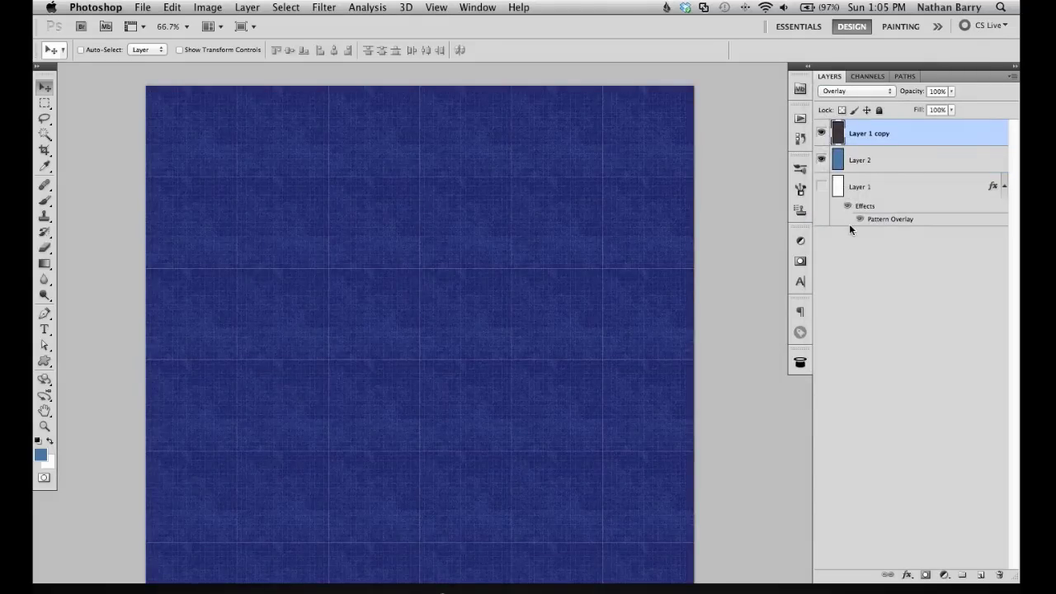
mouse_move(919, 92)
mouse_down()
mouse_move(883, 91)
mouse_move(912, 94)
mouse_up()
Step: Choose the muted blue #617997 as the foreground colour and fill Layer 2 with it
click(894, 158)
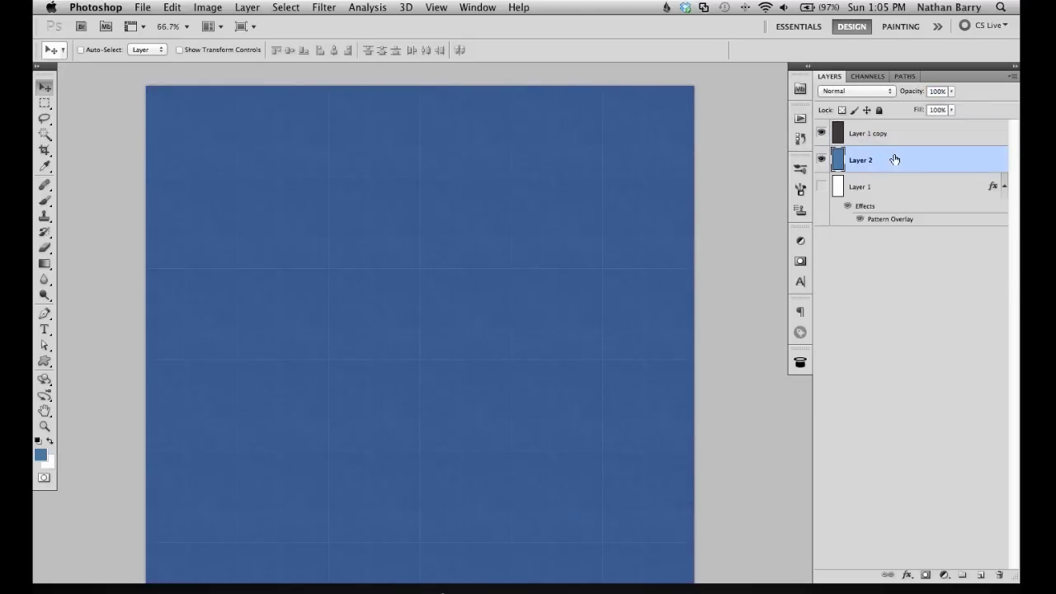
click(42, 454)
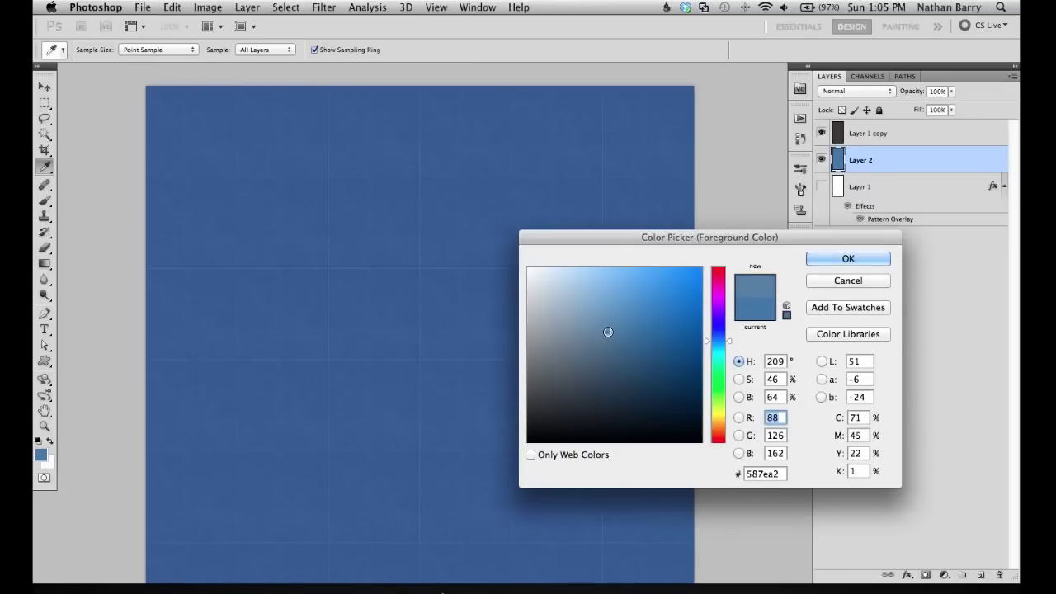
drag(595, 340, 590, 338)
drag(727, 341, 728, 338)
click(846, 257)
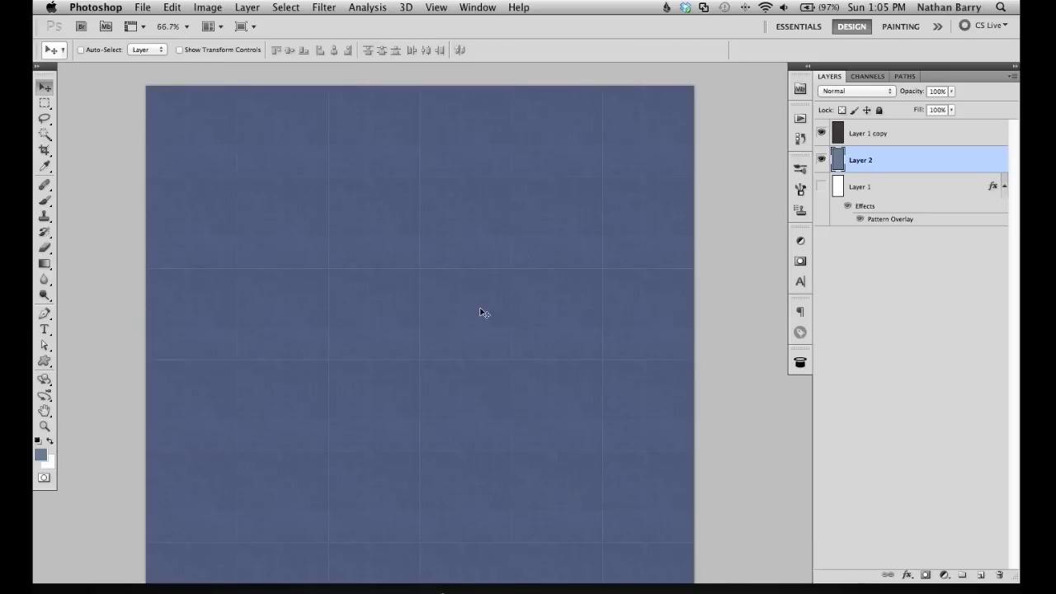
Step: Make a fixed-size rectangular selection of 1000 by 300 px in the upper part of the canvas
key(m)
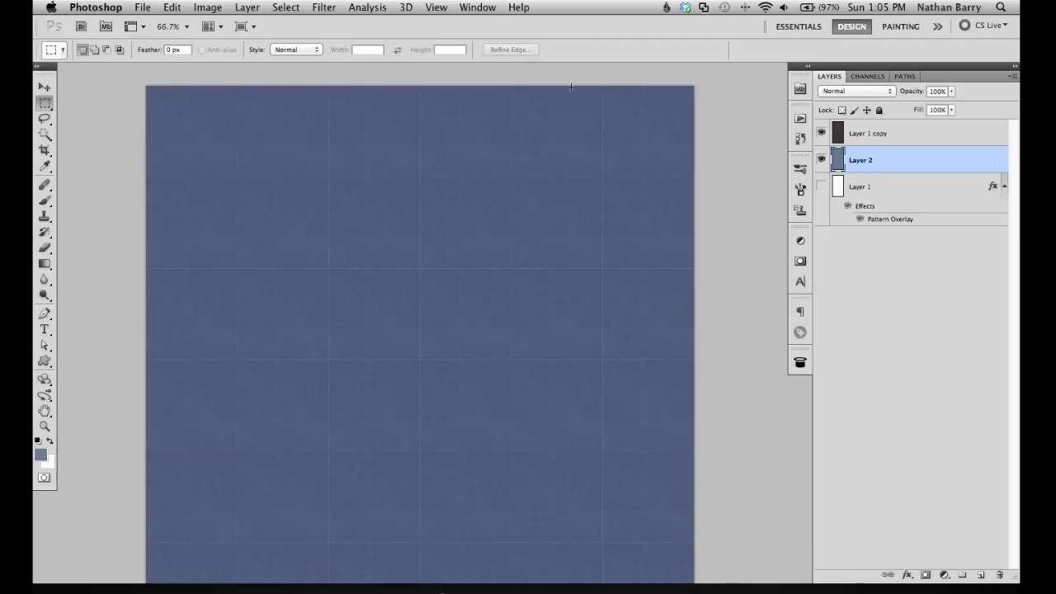
click(294, 49)
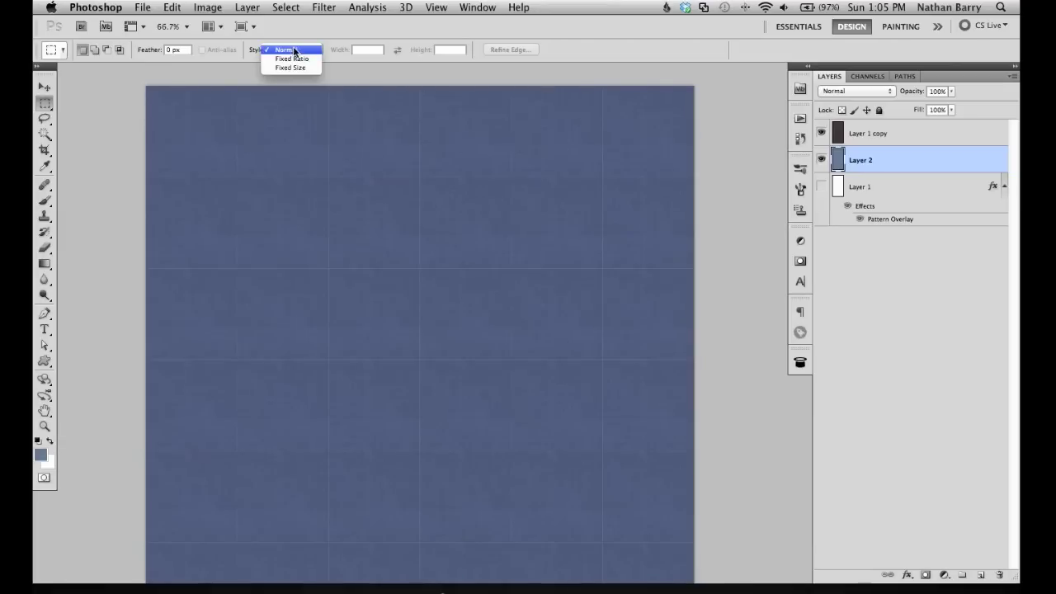
click(297, 66)
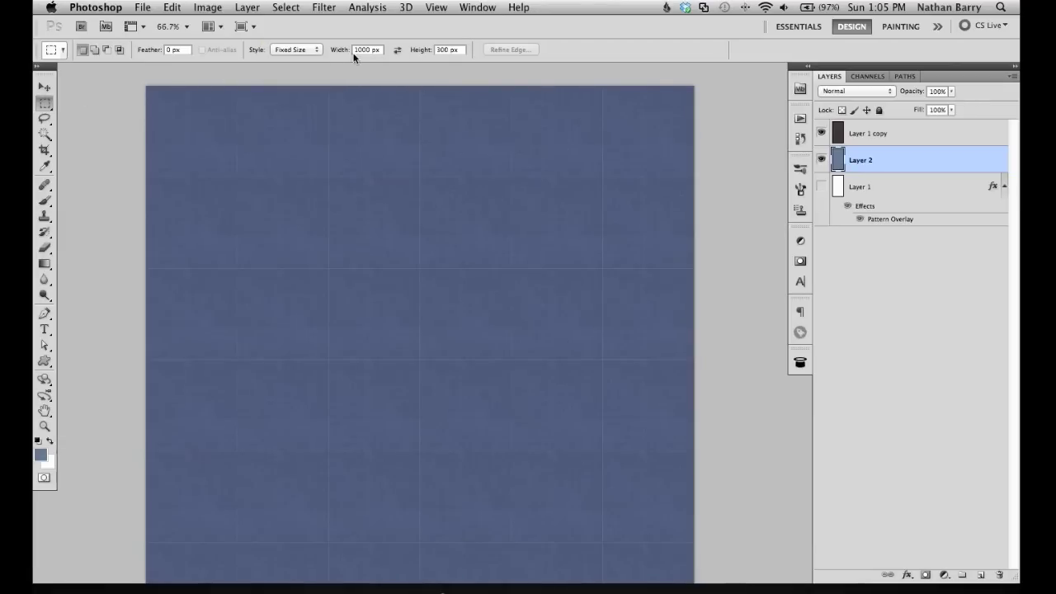
click(236, 170)
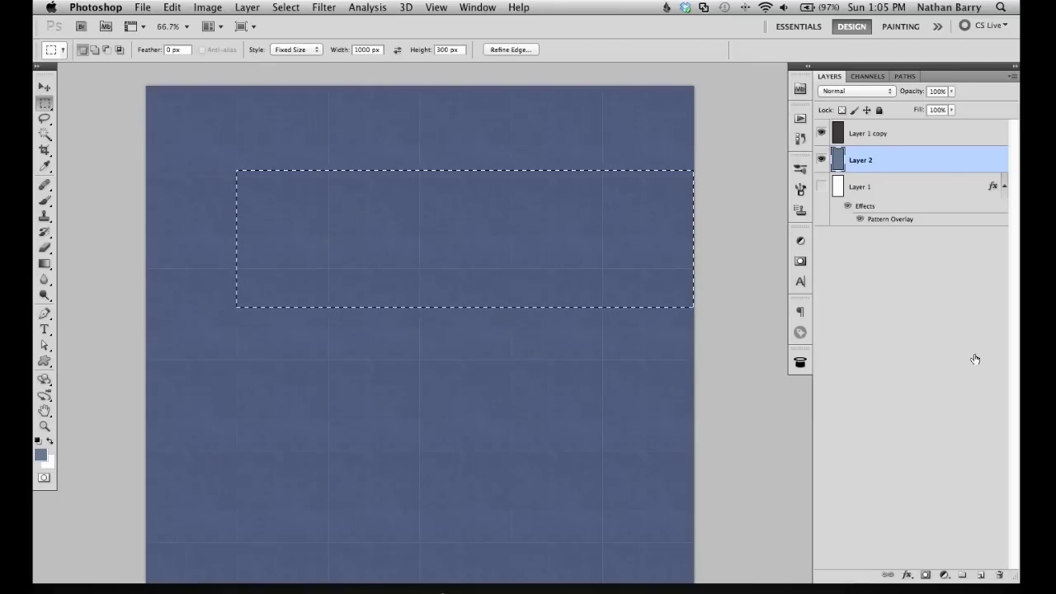
Step: Add a new layer above Layer 1 copy and fill the selection on it with white
click(981, 575)
drag(918, 160, 901, 129)
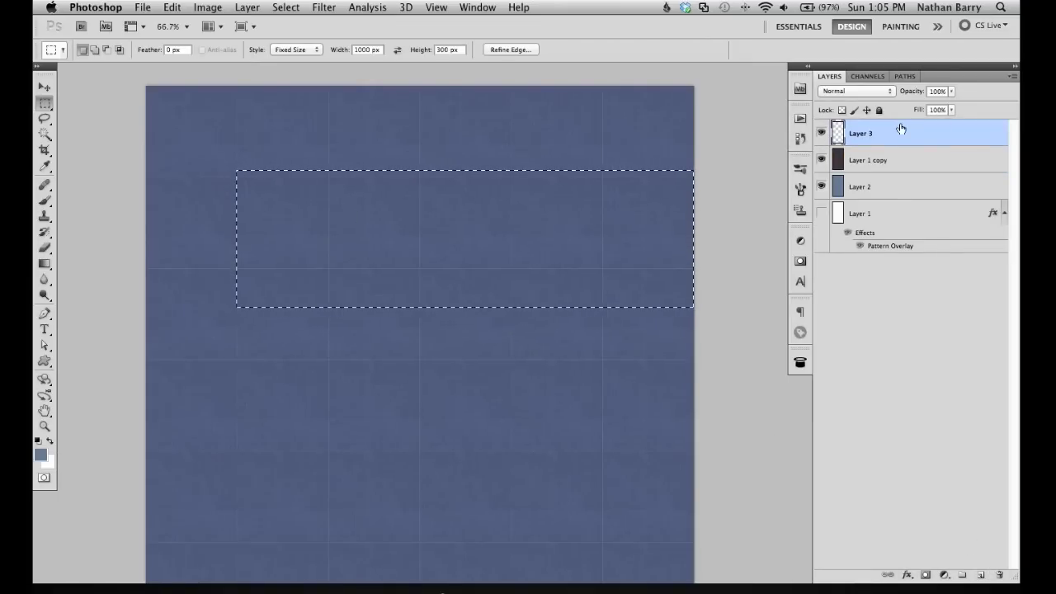
key(super+BackSpace)
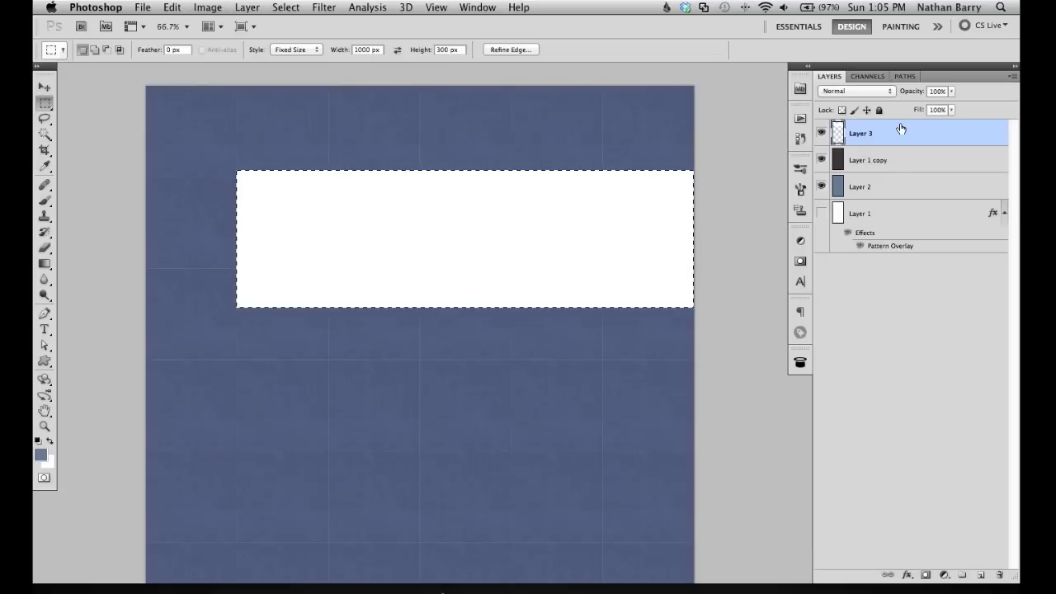
Step: Centre the white rectangle horizontally on the canvas and clear the selection
key(super+a)
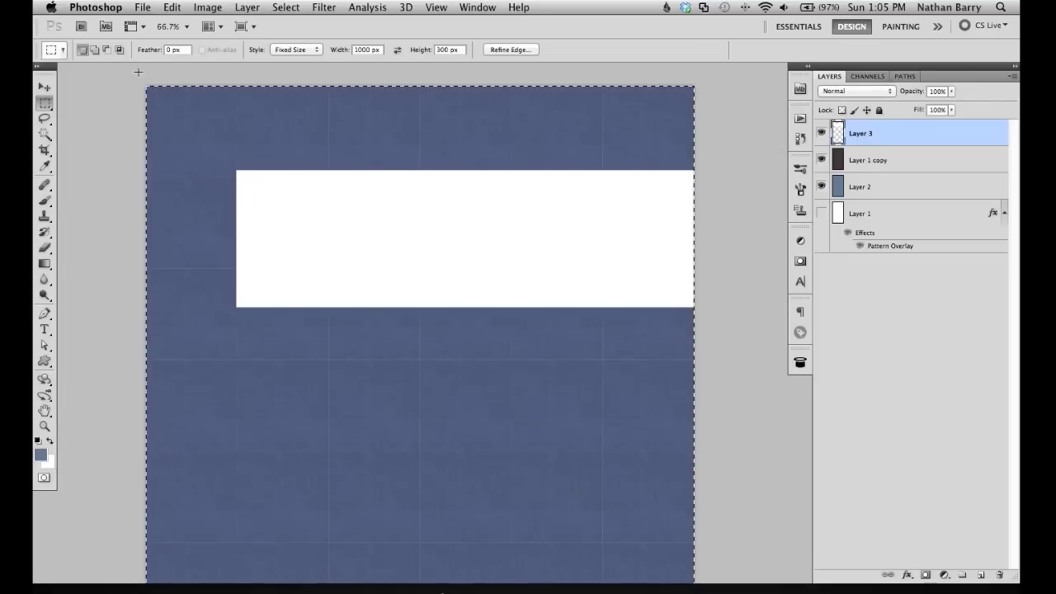
key(v)
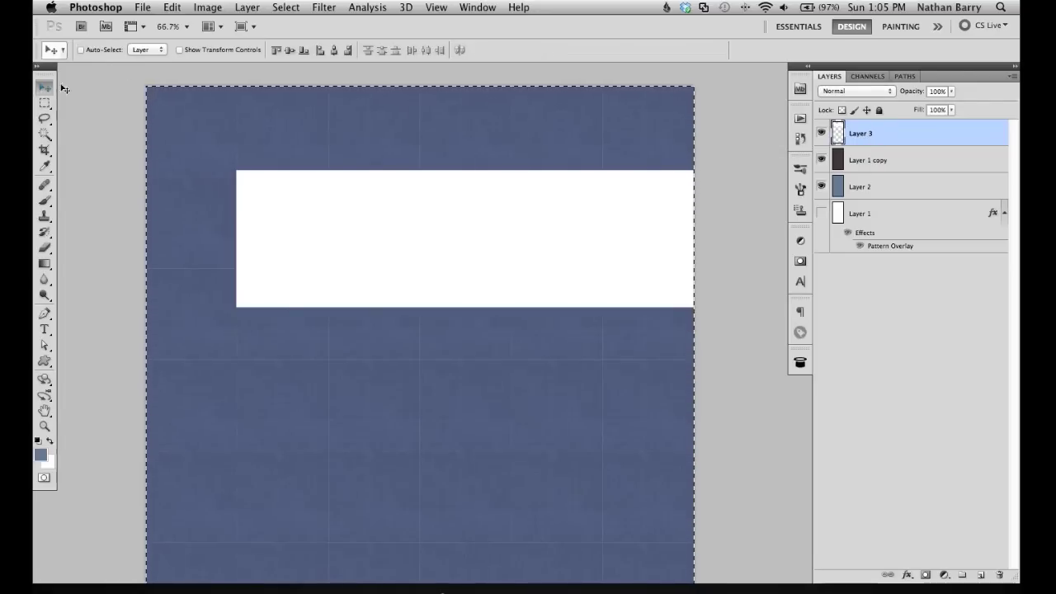
click(335, 51)
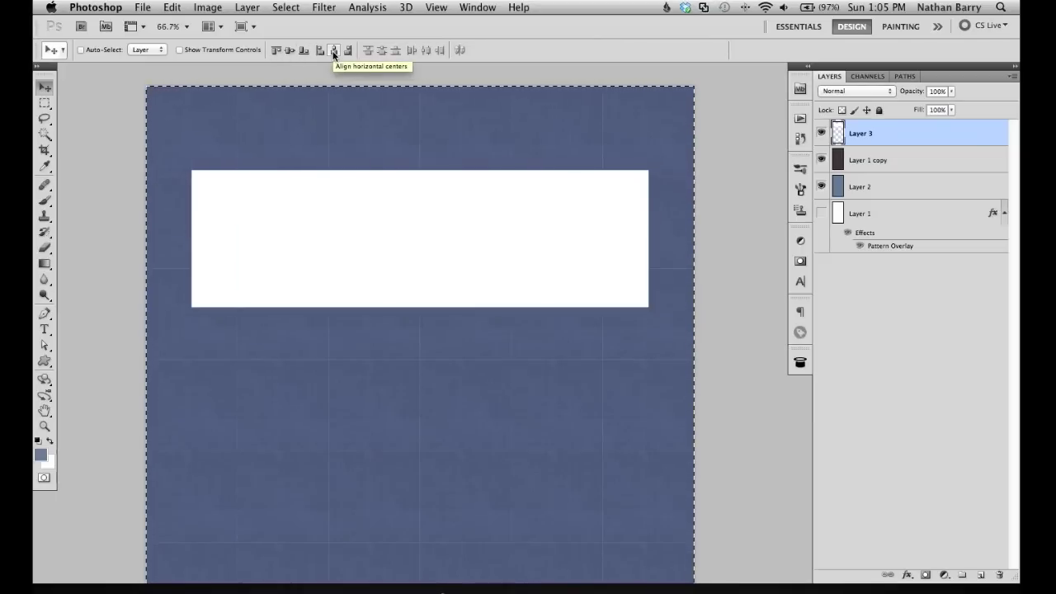
key(super+d)
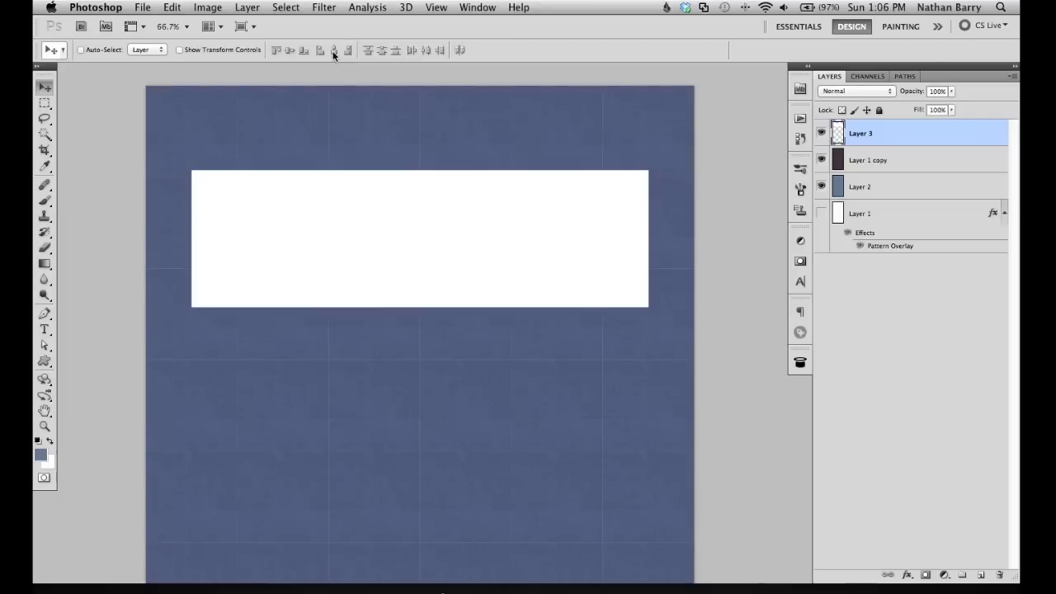
Step: Place vertical guides along both side edges of the white rectangle, using the rulers and hiding them again
key(super+r)
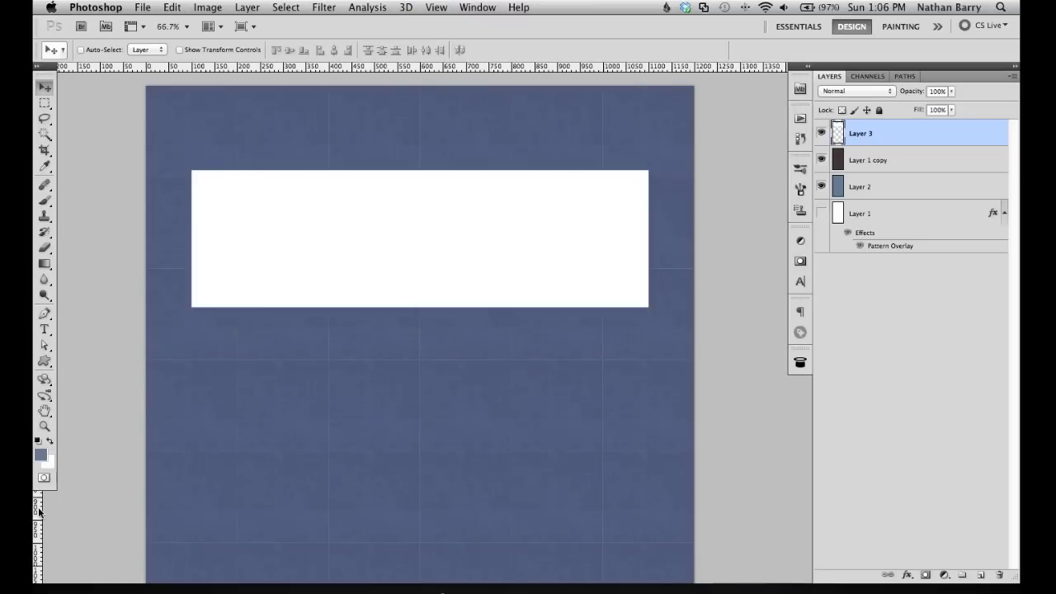
drag(39, 506, 191, 506)
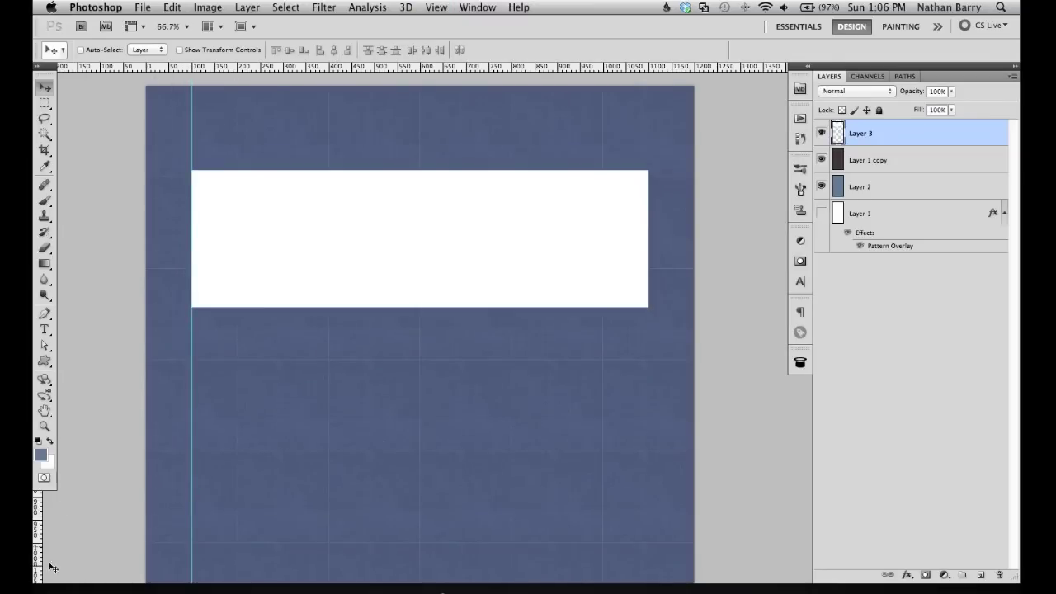
drag(35, 551, 650, 498)
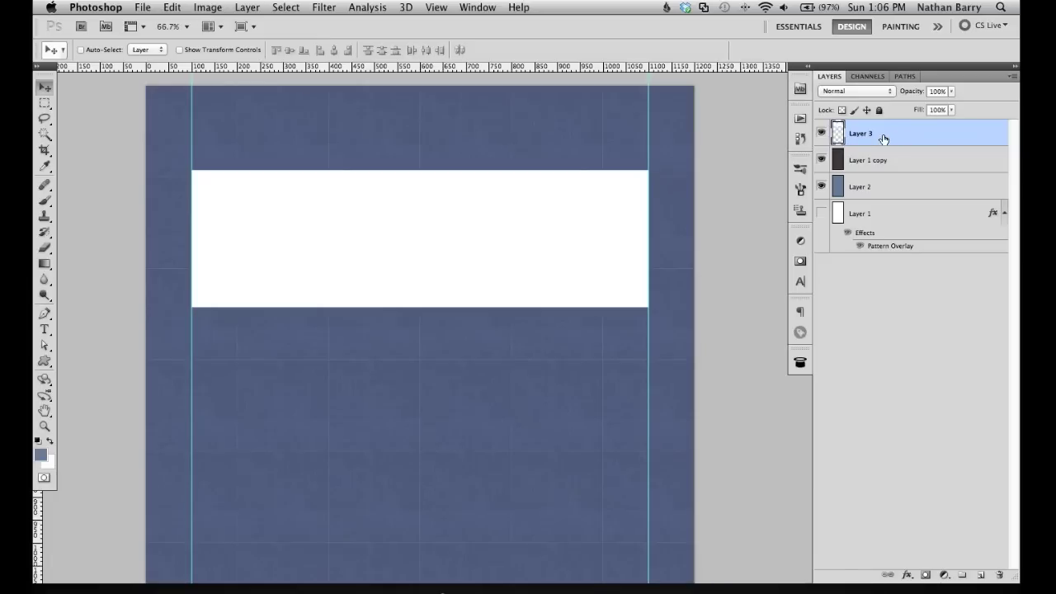
key(super+r)
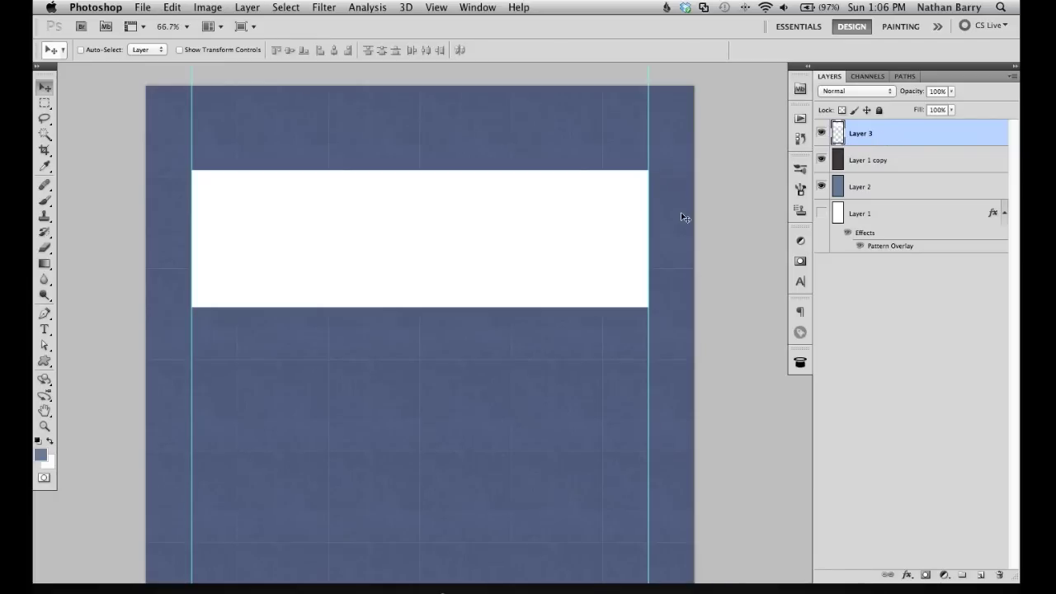
Step: Stretch the white rectangle on Layer 3 taller with Free Transform
key(super+plus)
drag(622, 228, 537, 285)
drag(665, 213, 394, 173)
drag(355, 446, 374, 432)
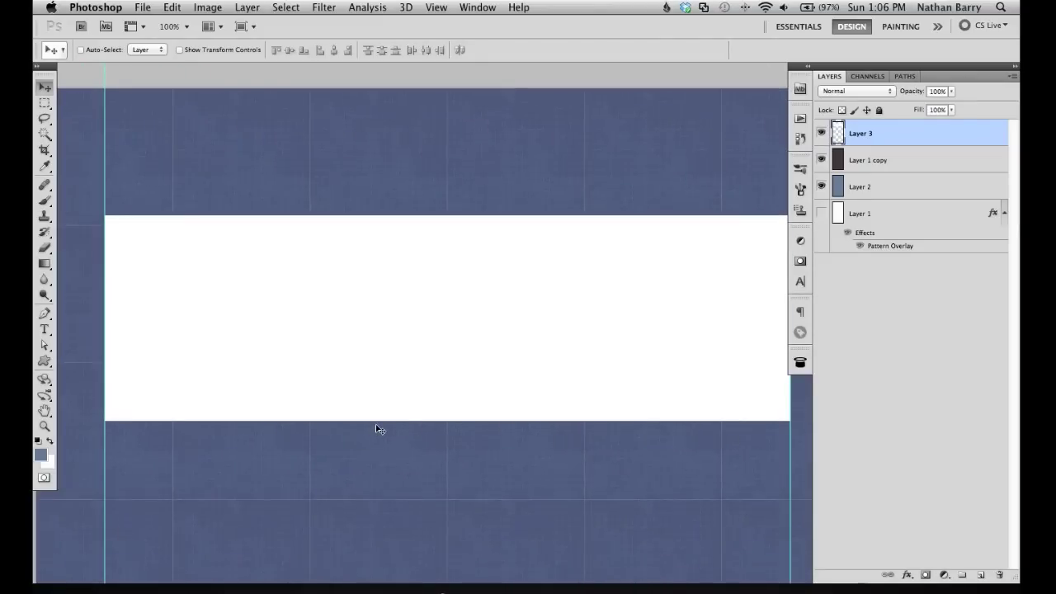
scroll(377, 427, right, 2)
scroll(446, 410, down, 1)
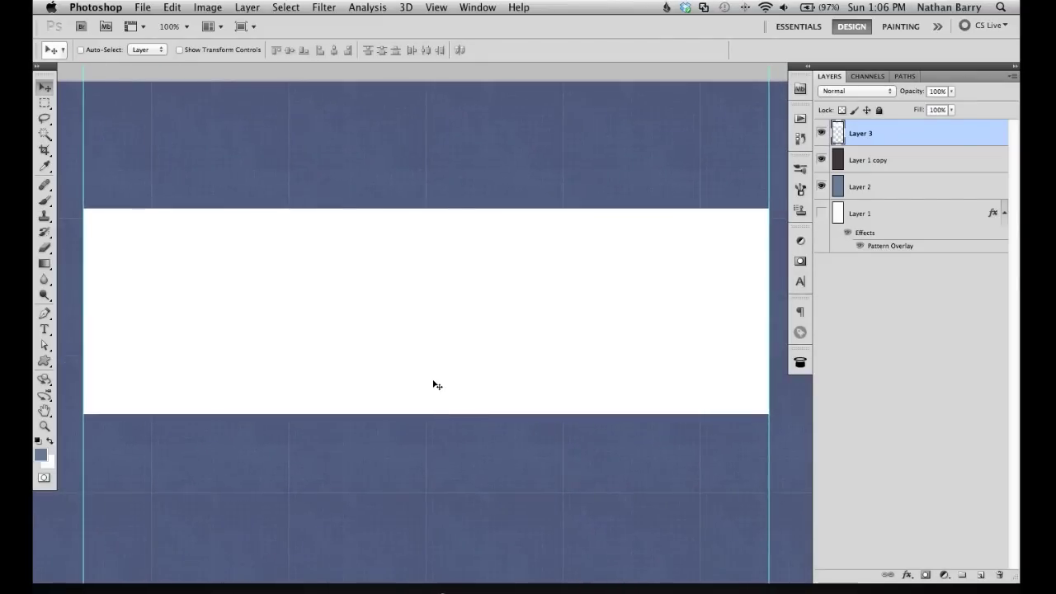
key(super+t)
drag(427, 414, 425, 379)
key(Return)
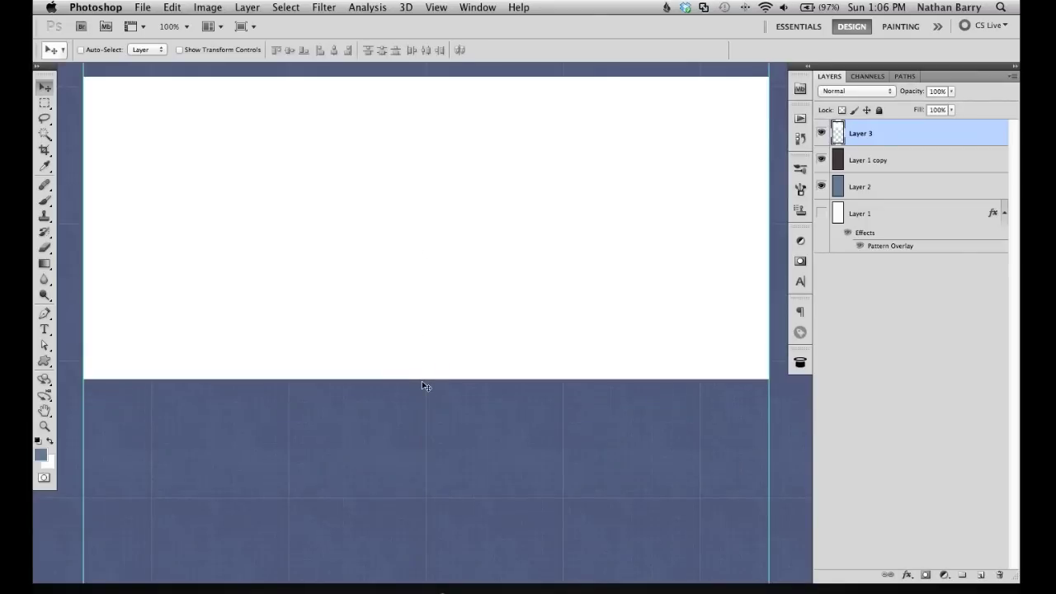
Step: Delete Layer 3 with the white rectangle, keeping the two guides
key(BackSpace)
scroll(522, 306, up, 2)
scroll(522, 306, up, 1)
Step: Draw a tall rounded rectangle shape with a 5 px corner radius, spanning the width between the two guides
key(u)
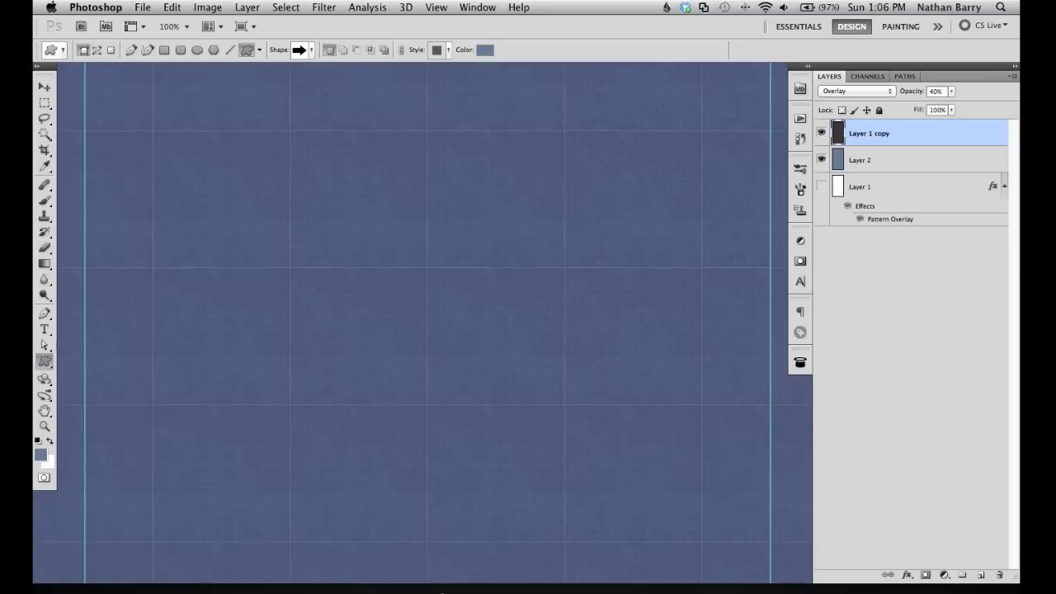
click(181, 53)
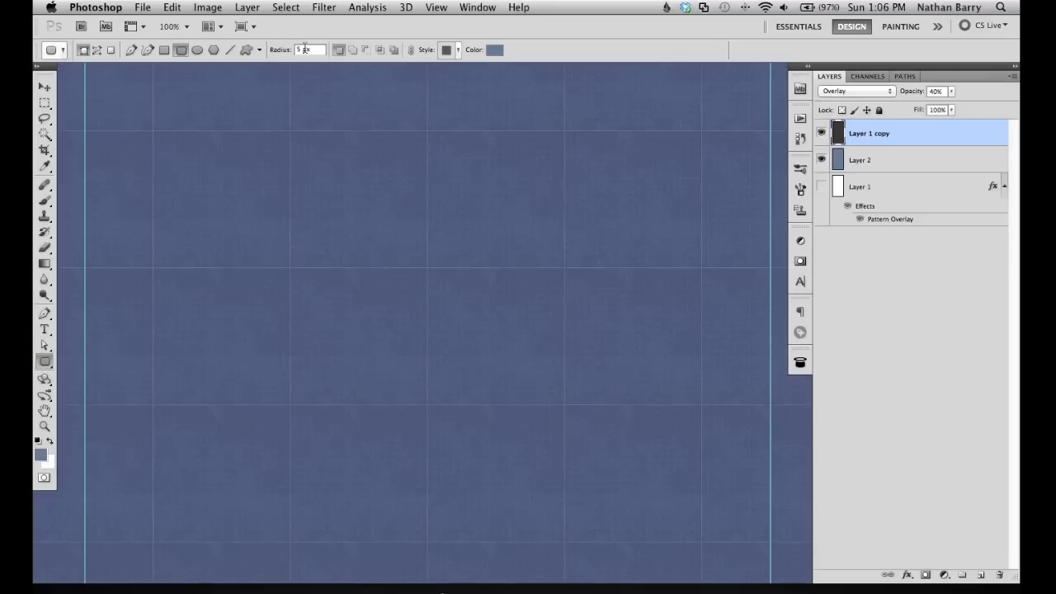
key(super+minus)
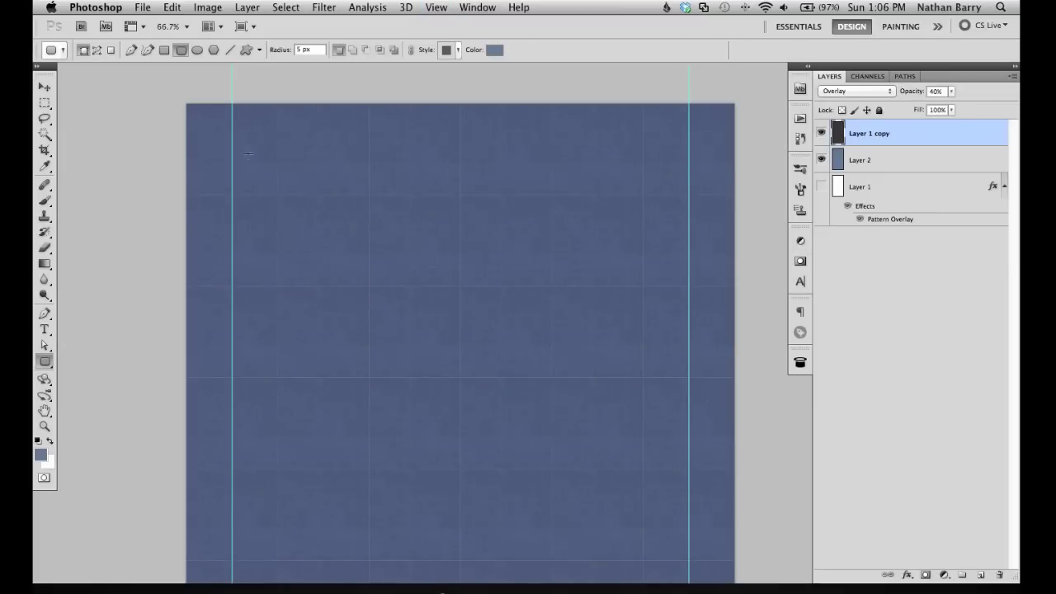
drag(245, 181, 688, 576)
scroll(660, 454, down, 3)
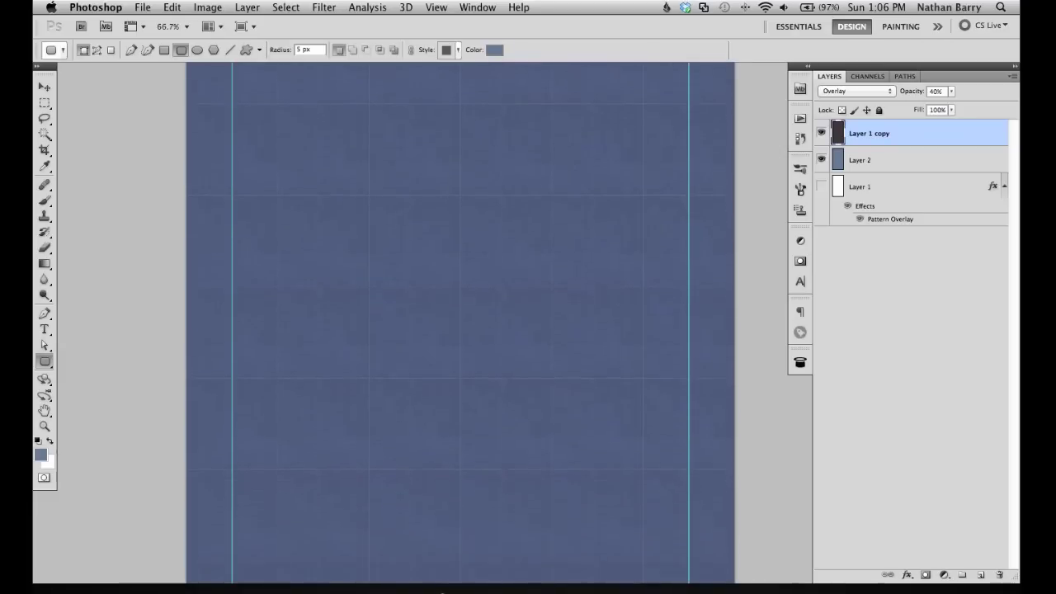
drag(682, 481, 688, 523)
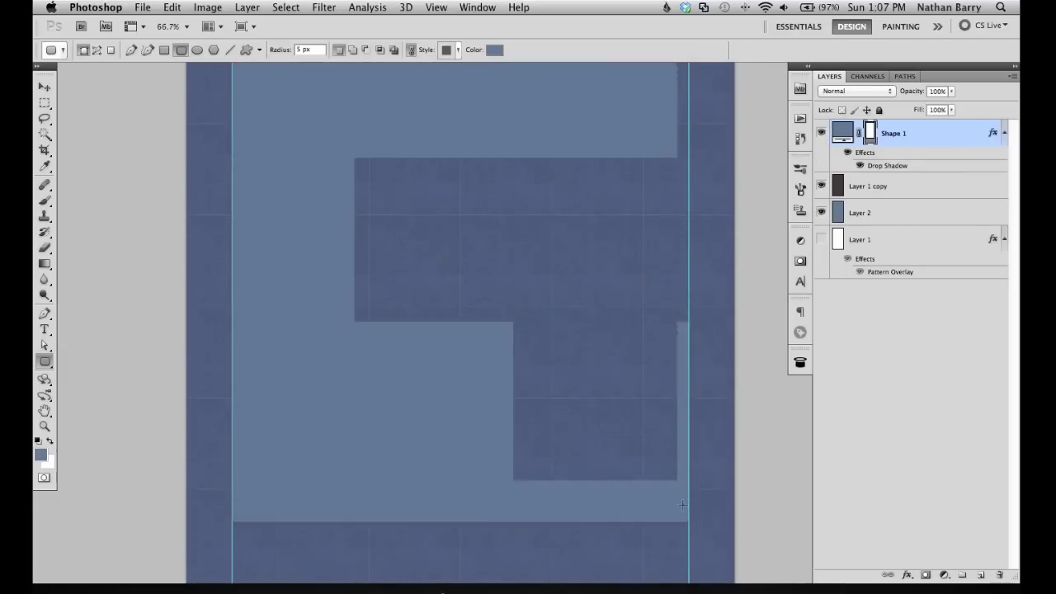
Step: Set the fill colour of the Shape 1 layer to white
double_click(857, 133)
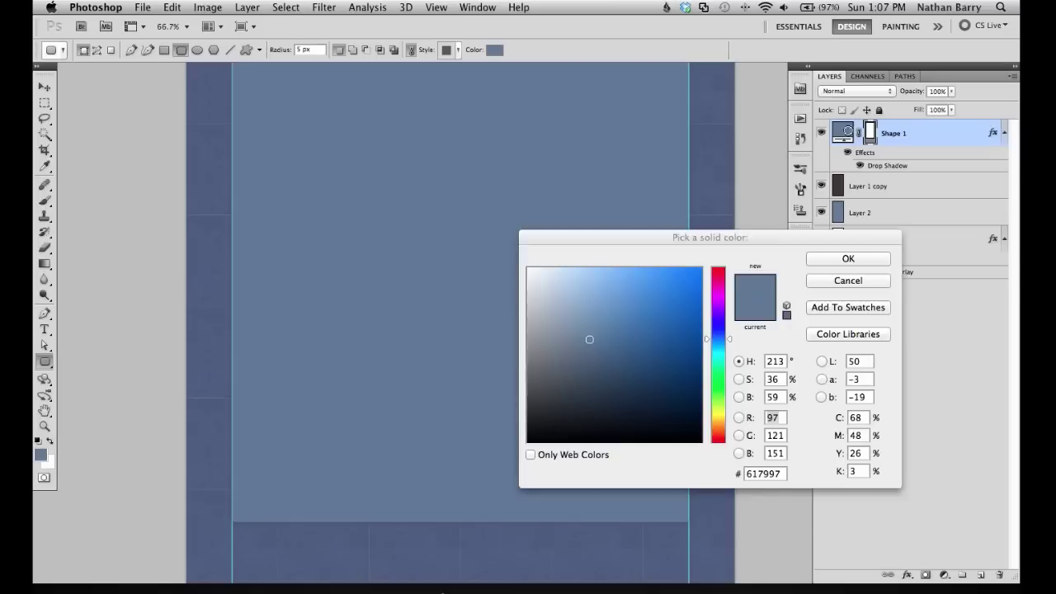
click(573, 289)
mouse_move(642, 278)
mouse_down()
mouse_move(471, 253)
mouse_move(520, 247)
mouse_up()
click(825, 260)
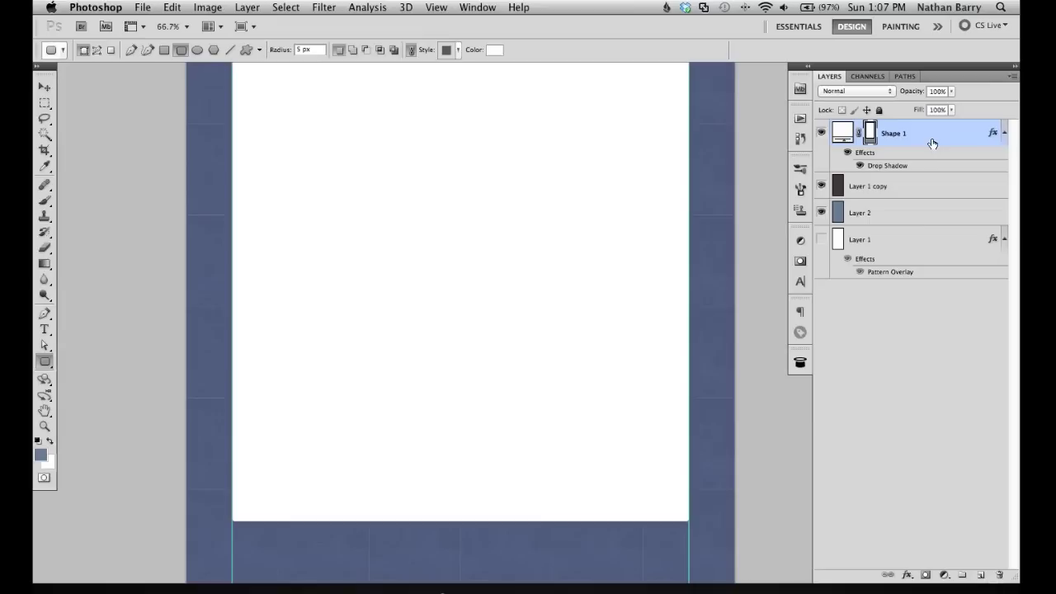
Step: Edit Shape 1's drop shadow, setting its angle to 90° and slightly adjusting its opacity
double_click(910, 165)
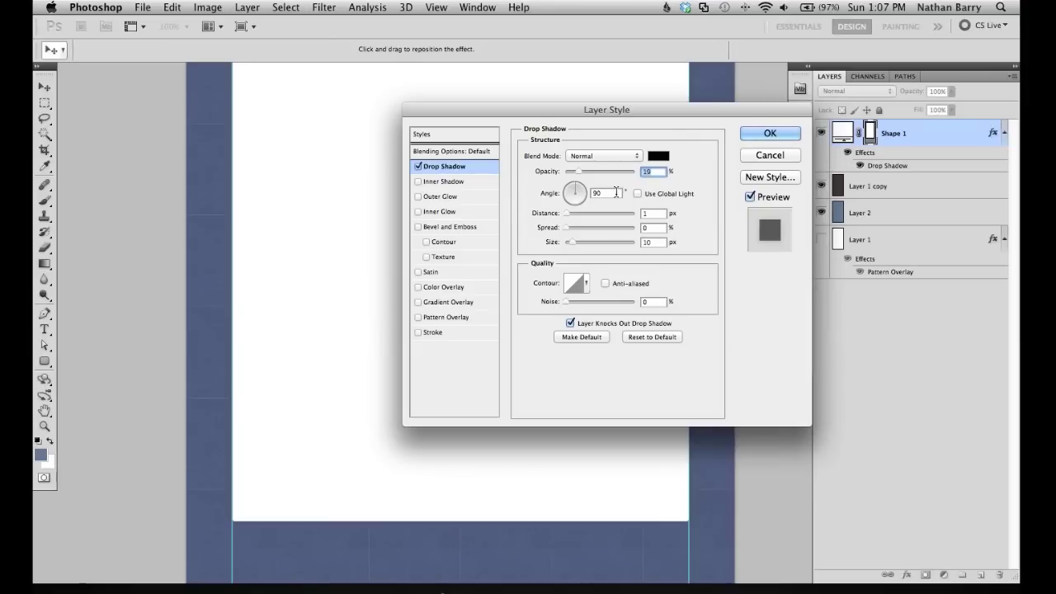
click(660, 193)
key(Tab)
text(90)
click(583, 171)
click(772, 132)
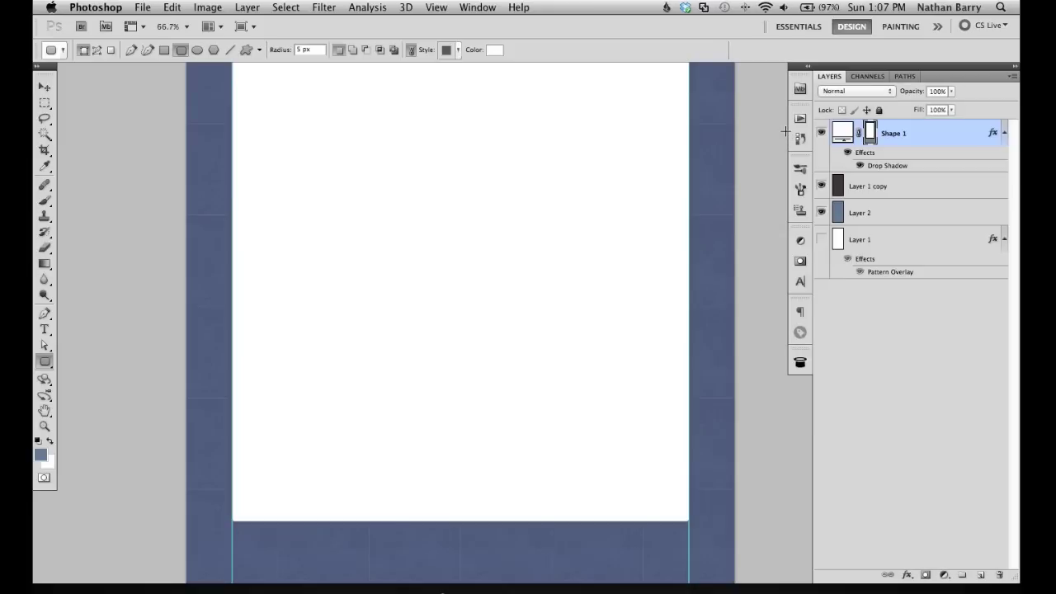
Step: Examine the edges and upper corners of the white rounded box at 100% zoom, and switch to Google Chrome
key(super+1)
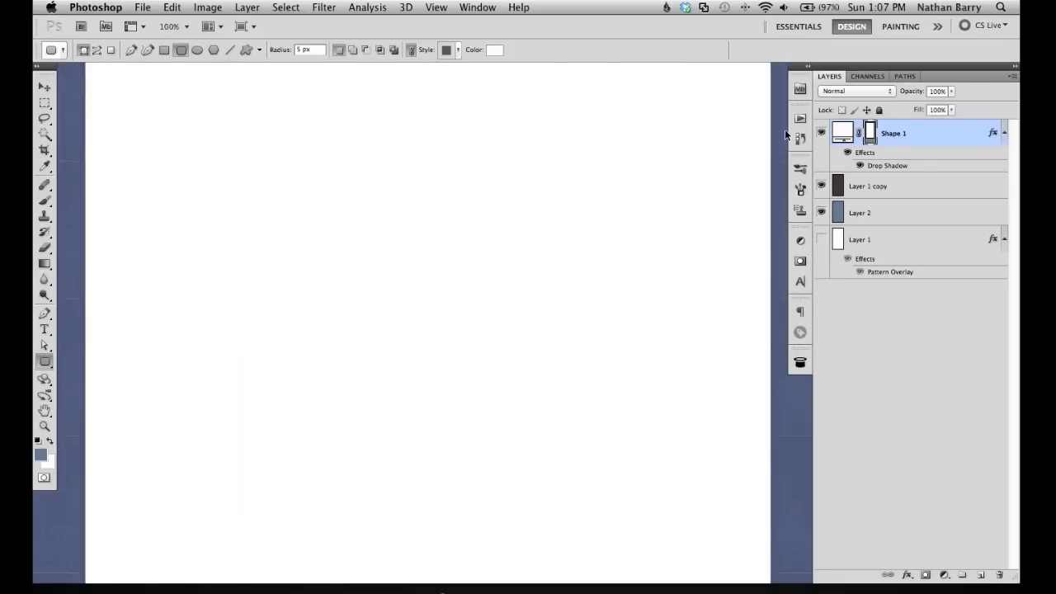
scroll(636, 306, left, 3)
drag(629, 212, 603, 350)
drag(406, 231, 530, 217)
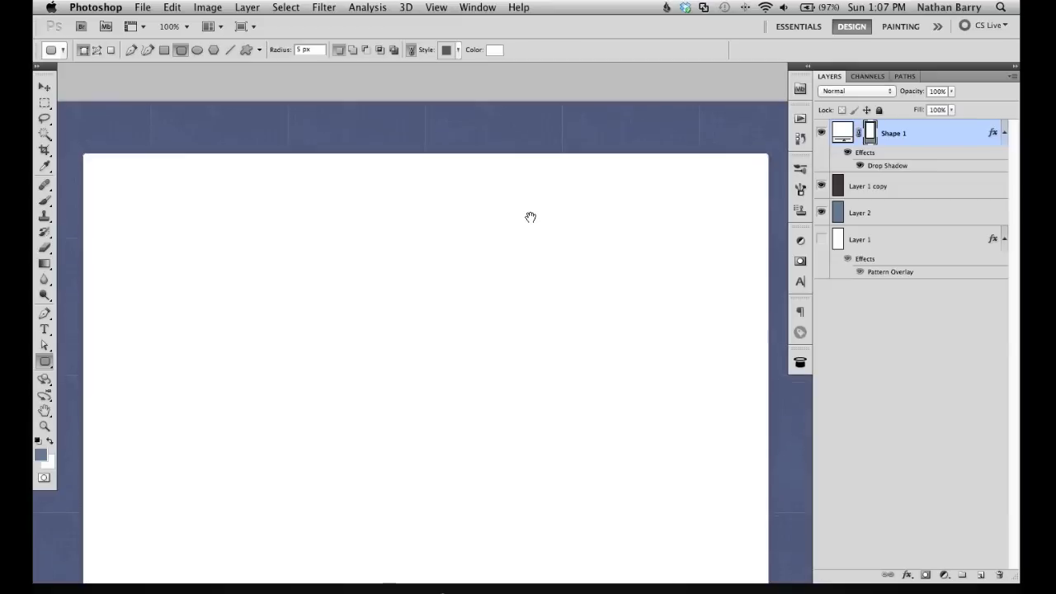
drag(511, 455, 473, 391)
drag(355, 413, 333, 238)
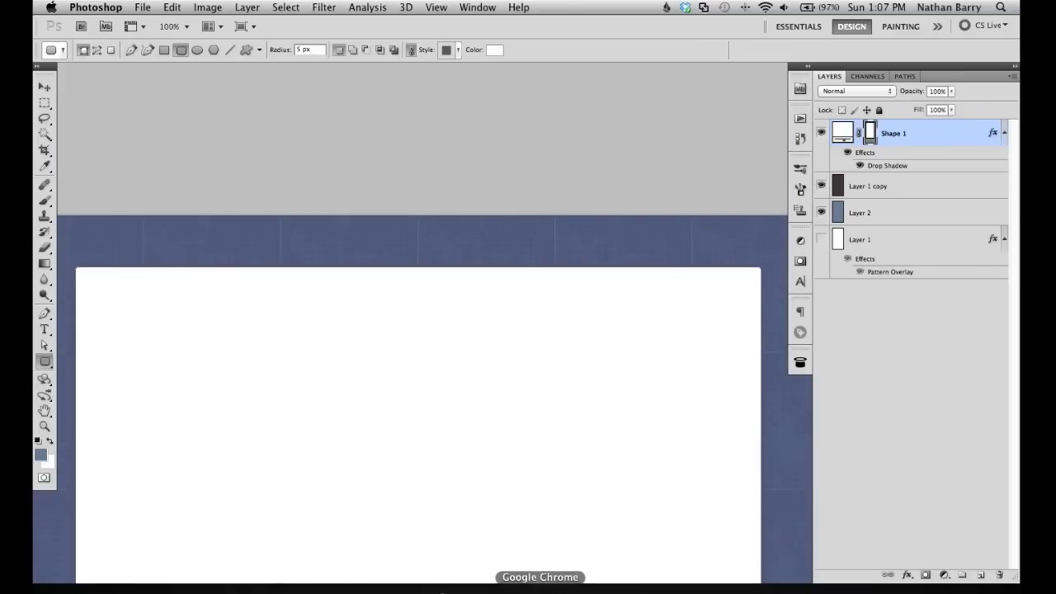
click(540, 588)
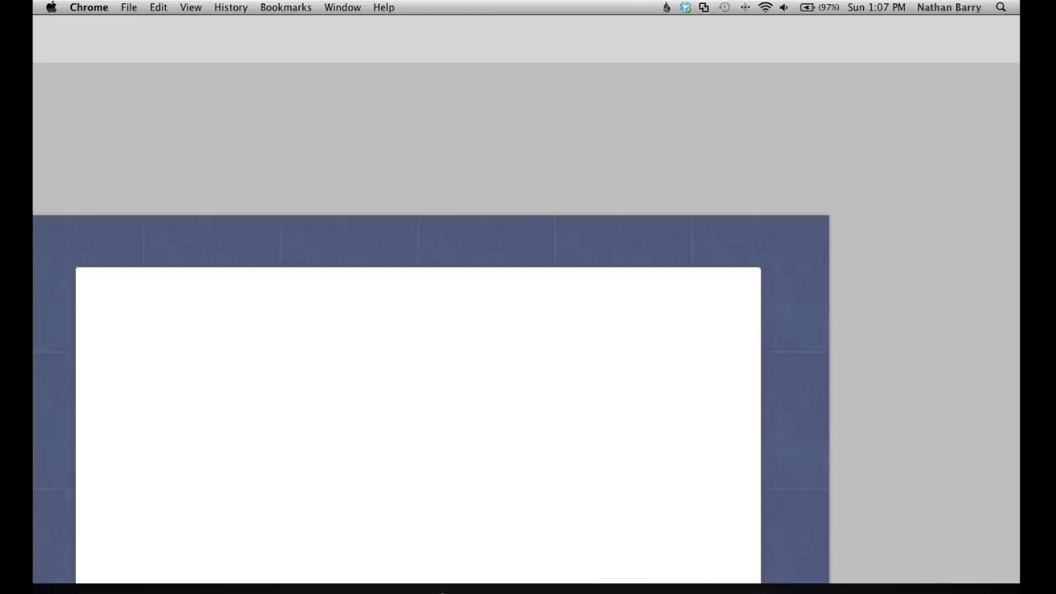
drag(685, 131, 678, 40)
click(596, 56)
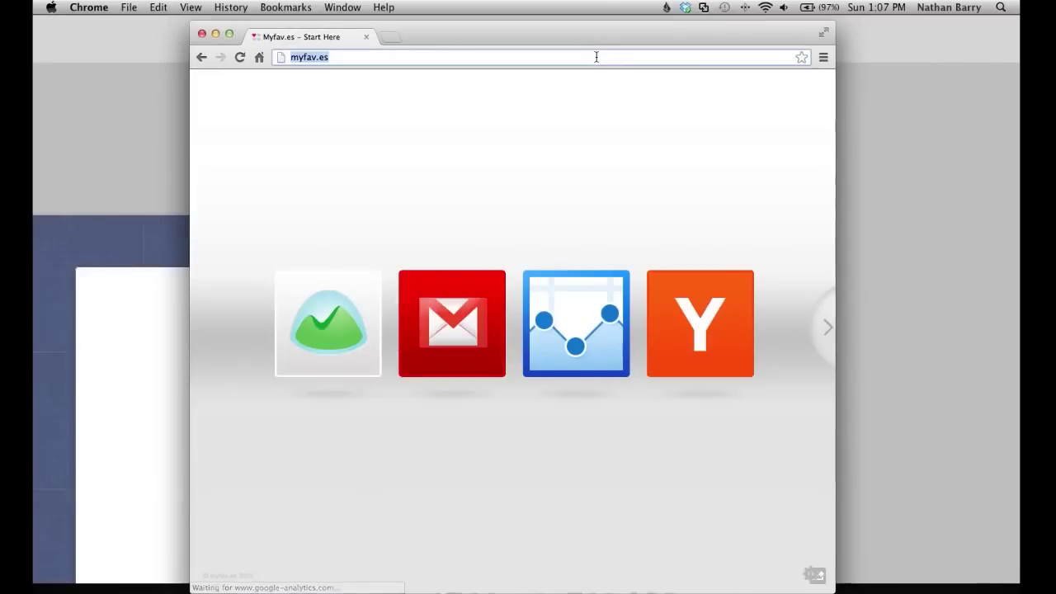
text(gumroad.com)
key(Return)
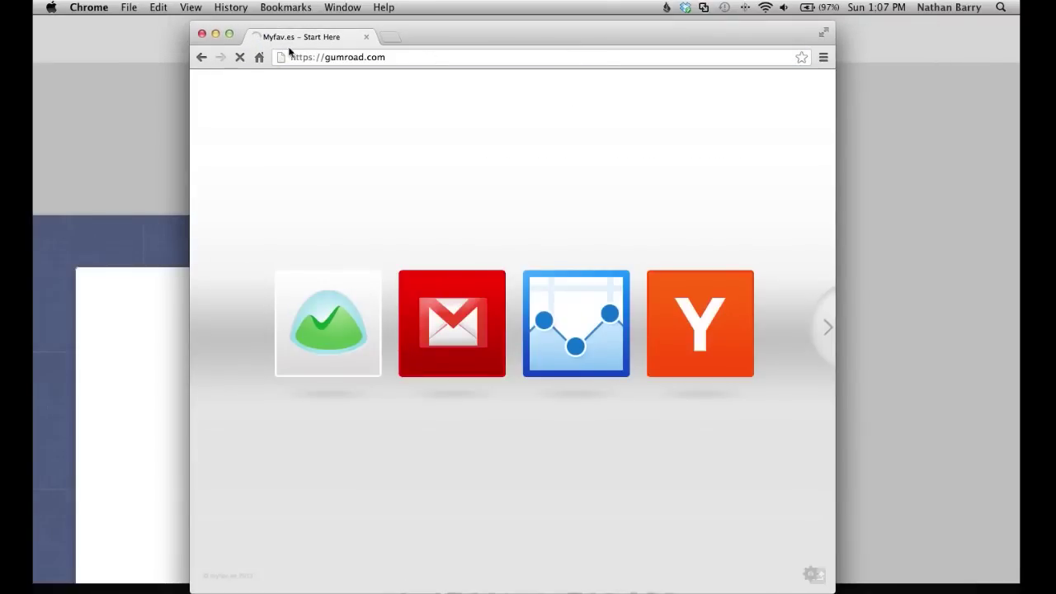
click(239, 57)
click(375, 58)
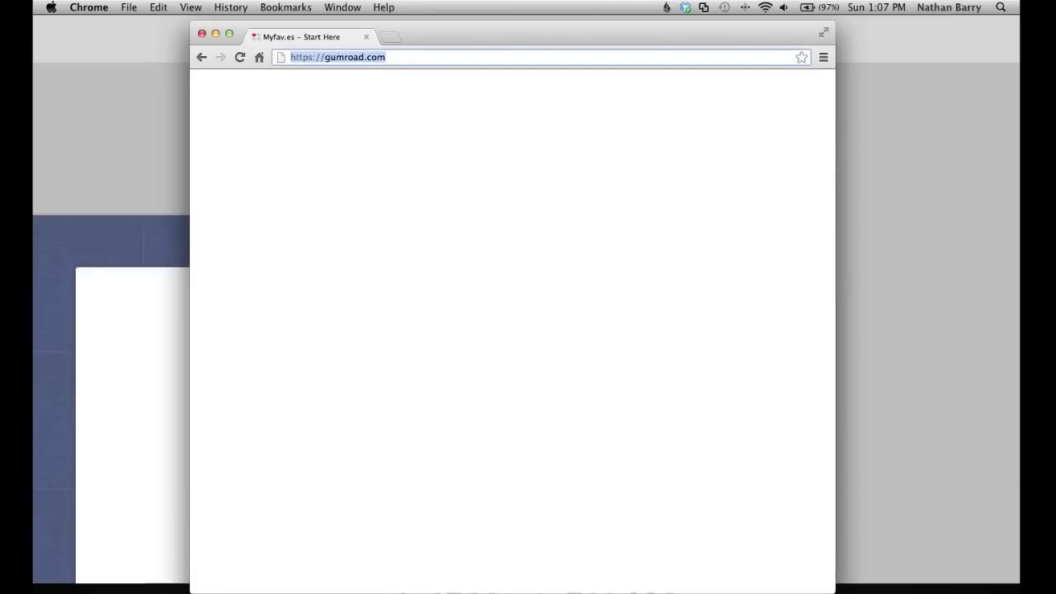
text(google.com/analytics)
key(Right)
key(alt+BackSpace)
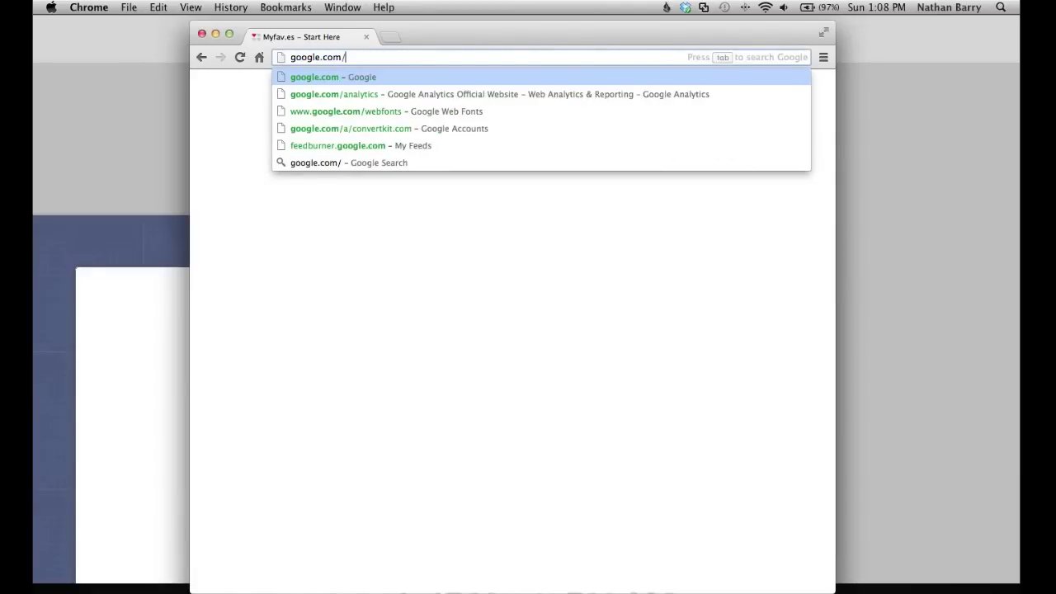
key(super+a)
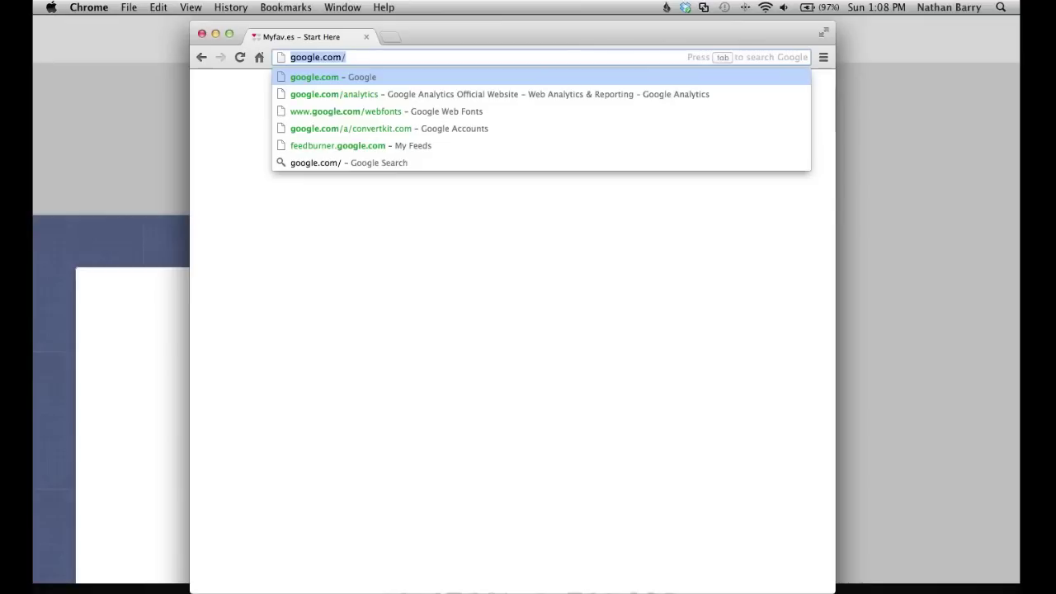
Step: Search Google for "safari browser psd" and open the Premium Pixels page for the Safari Browser Chrome PSD
text(safari )
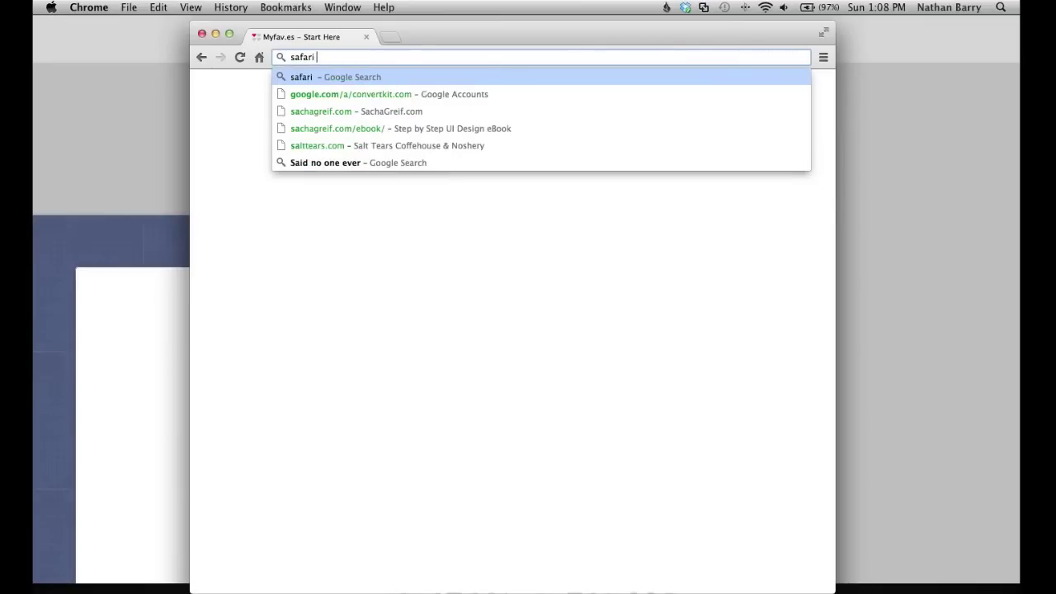
text(browser psd)
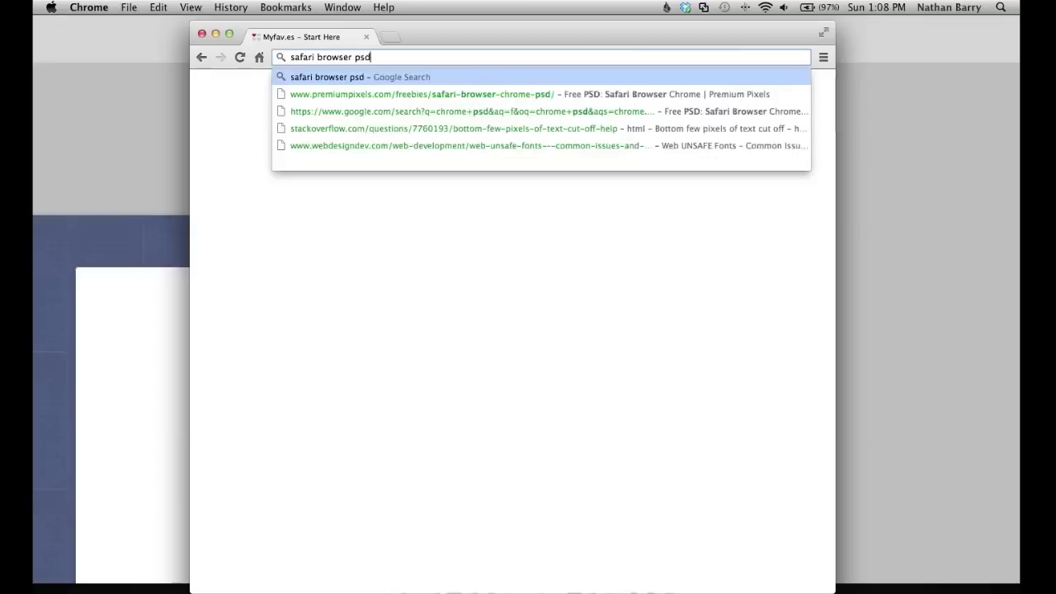
key(Return)
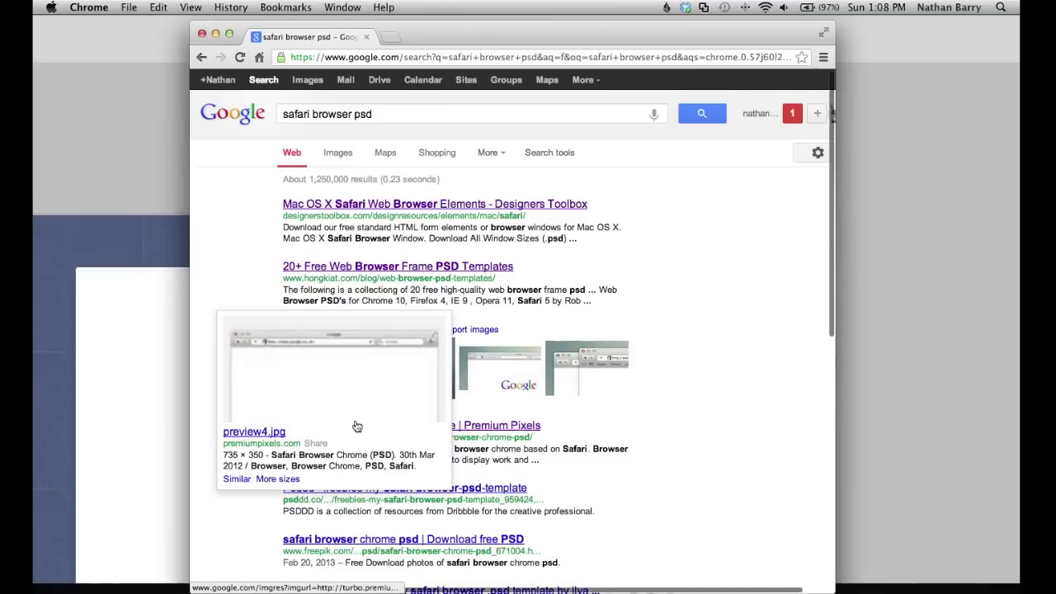
click(347, 363)
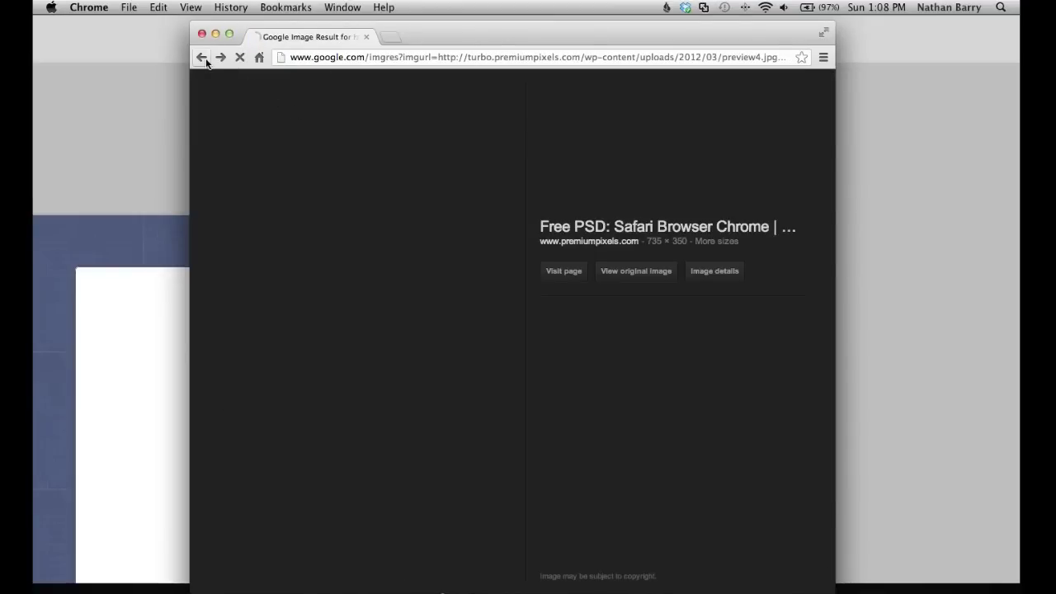
click(202, 58)
click(368, 427)
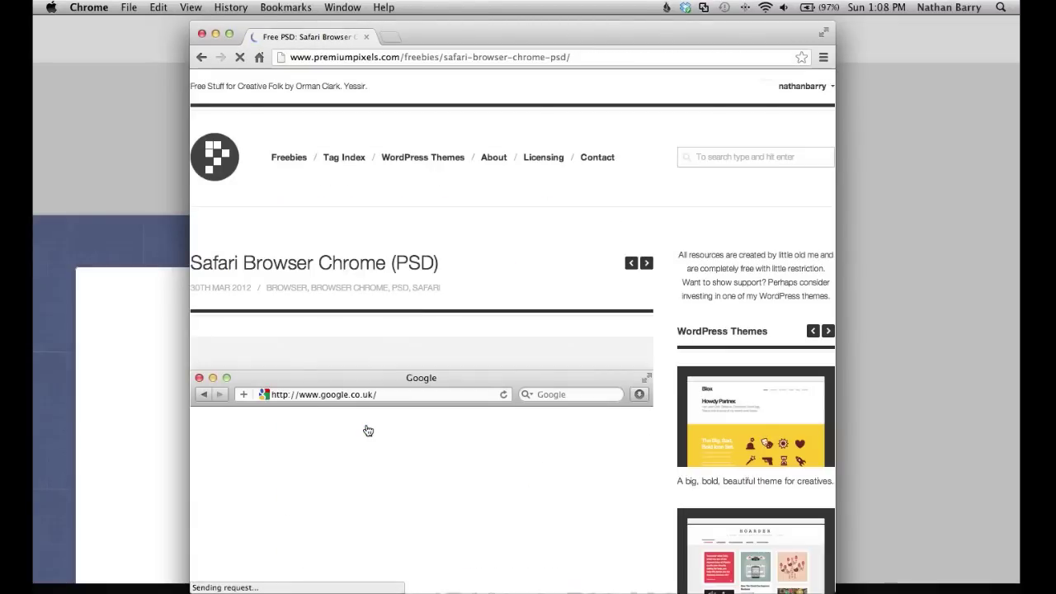
Step: Widen the browser window, look over the Safari Browser Chrome (PSD) preview and download area, and close the window
scroll(462, 433, down, 2)
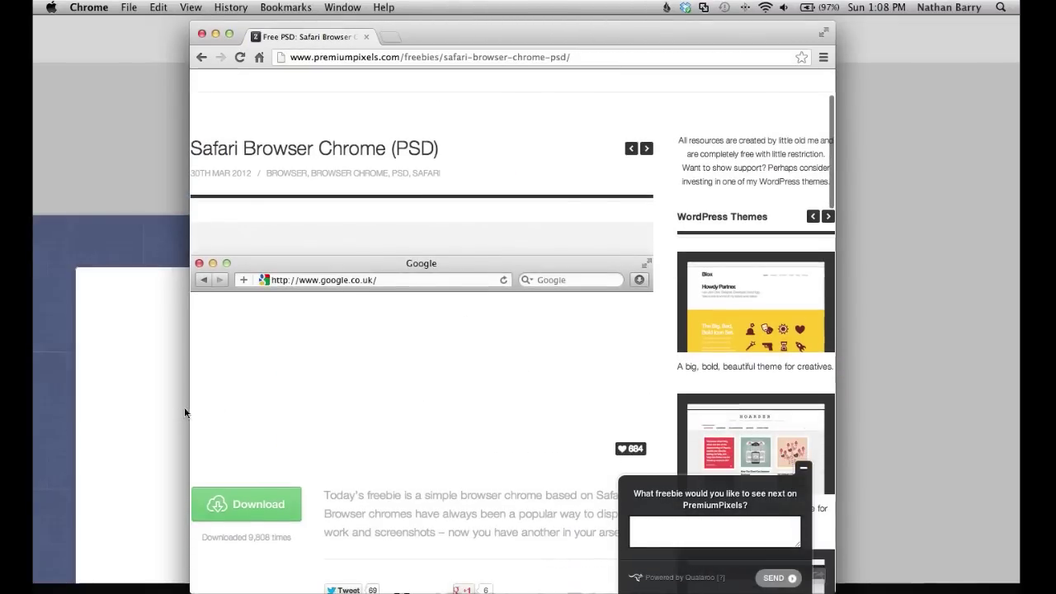
drag(189, 410, 87, 410)
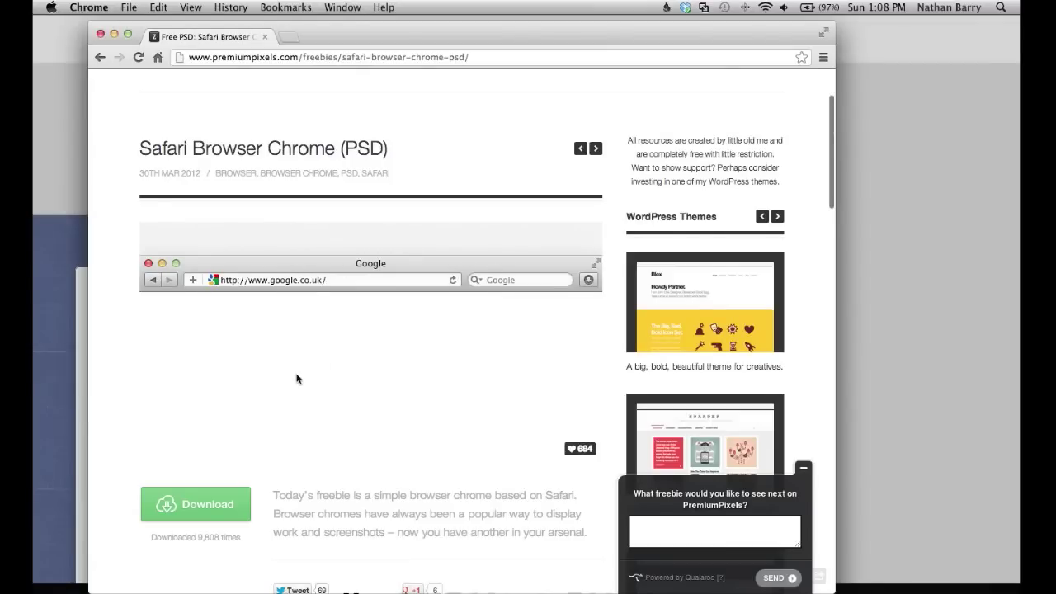
scroll(306, 371, down, 1)
scroll(330, 361, up, 2)
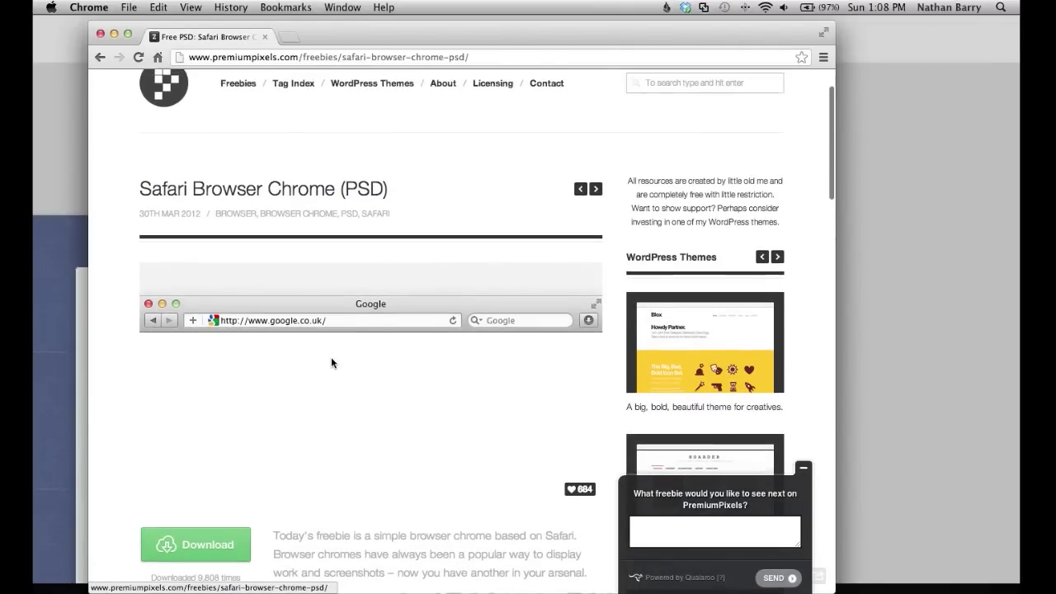
scroll(330, 363, down, 1)
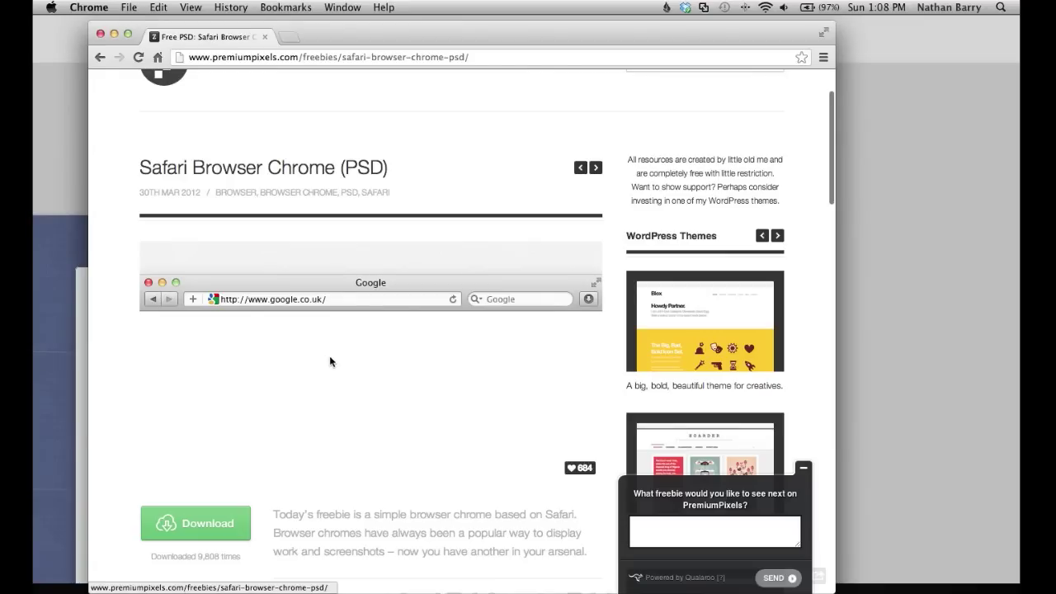
click(100, 33)
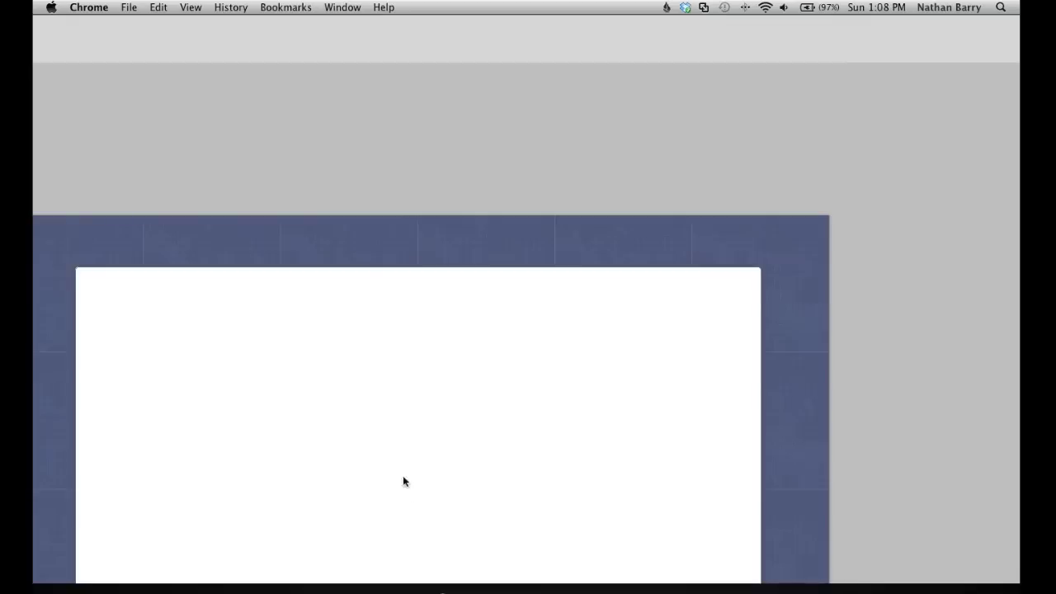
Step: Switch to Photoshop and arrange the browser-chrome.psd window so that the Untitled-2 design is accessible beside it
click(453, 585)
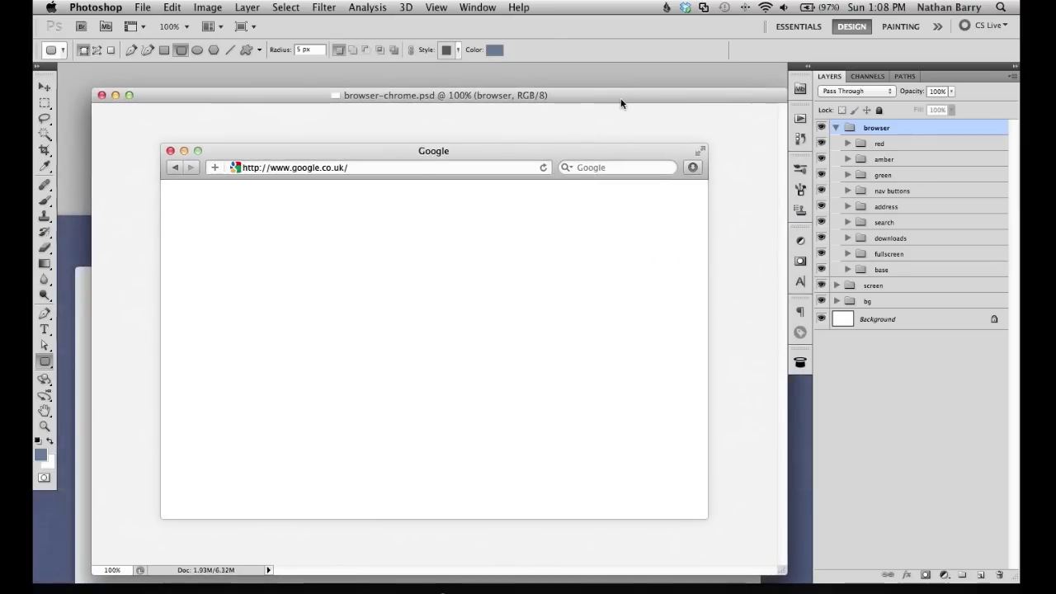
key(f)
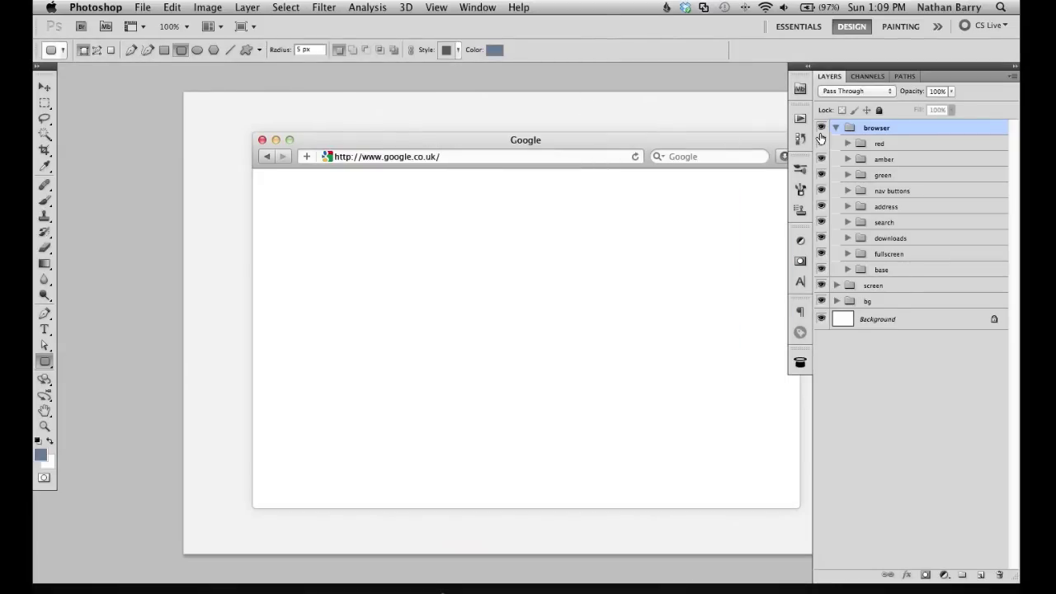
key(f)
key(f)
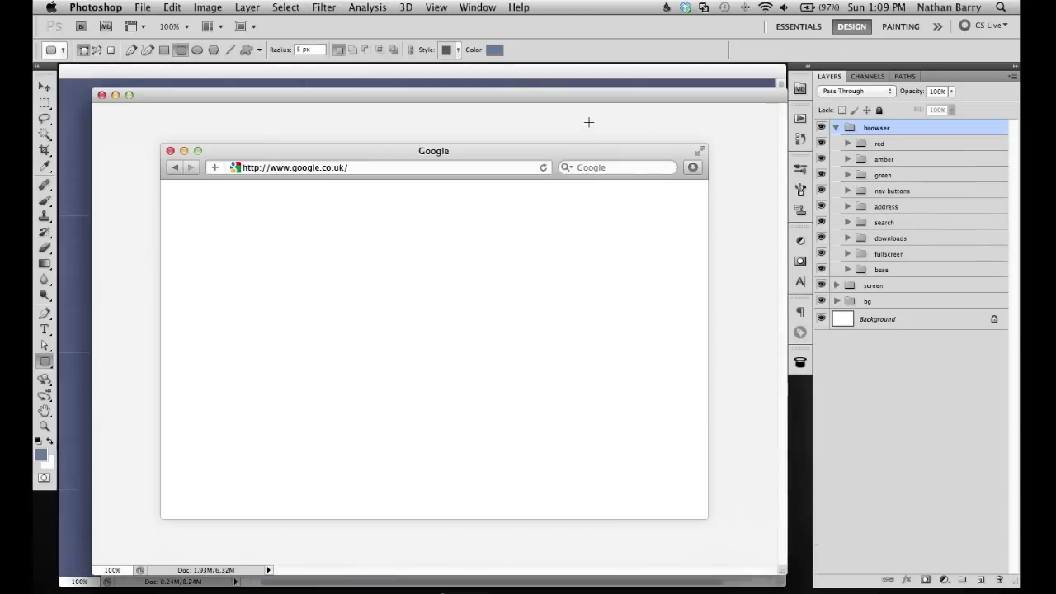
drag(483, 97, 670, 162)
Step: Copy the browser group from browser-chrome.psd into Untitled-2 and place it over the upper part of the white box
drag(842, 142, 200, 273)
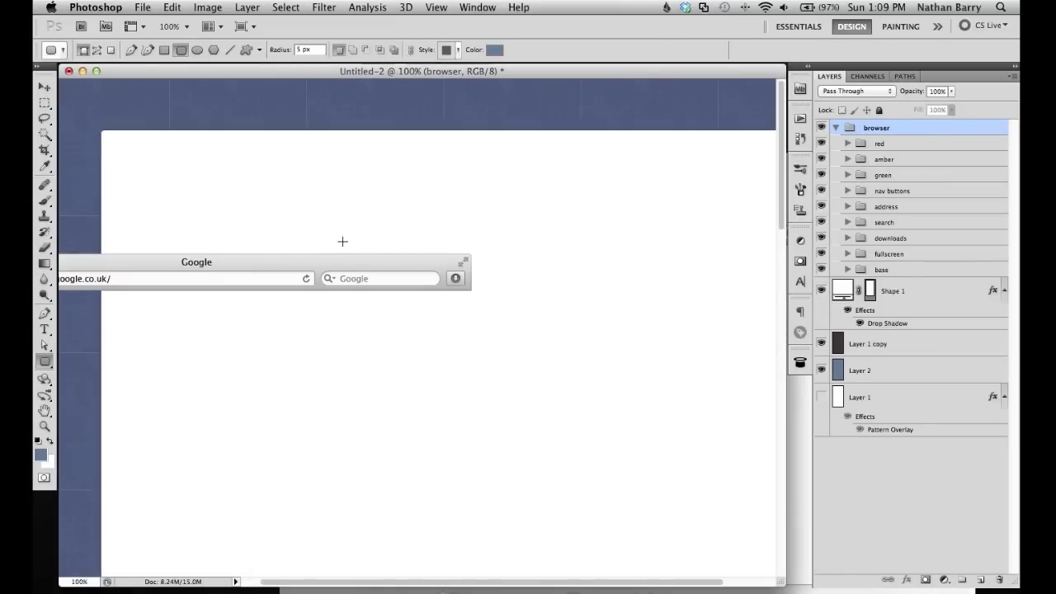
key(v)
drag(344, 272, 593, 224)
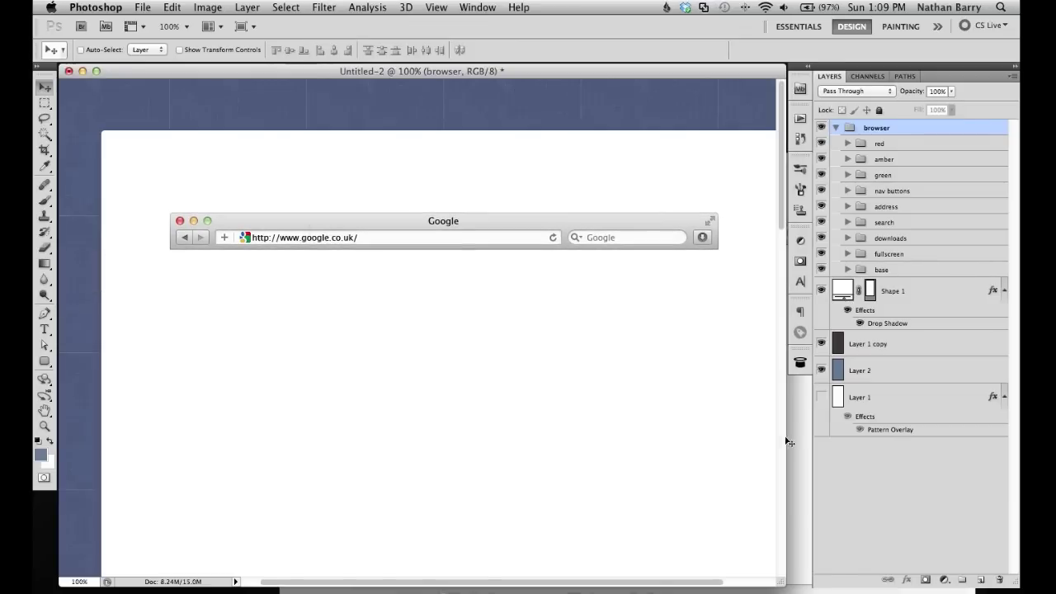
Step: Copy the browser and screen groups together from browser-chrome.psd into the Untitled-2 design
click(795, 435)
super+click(499, 366)
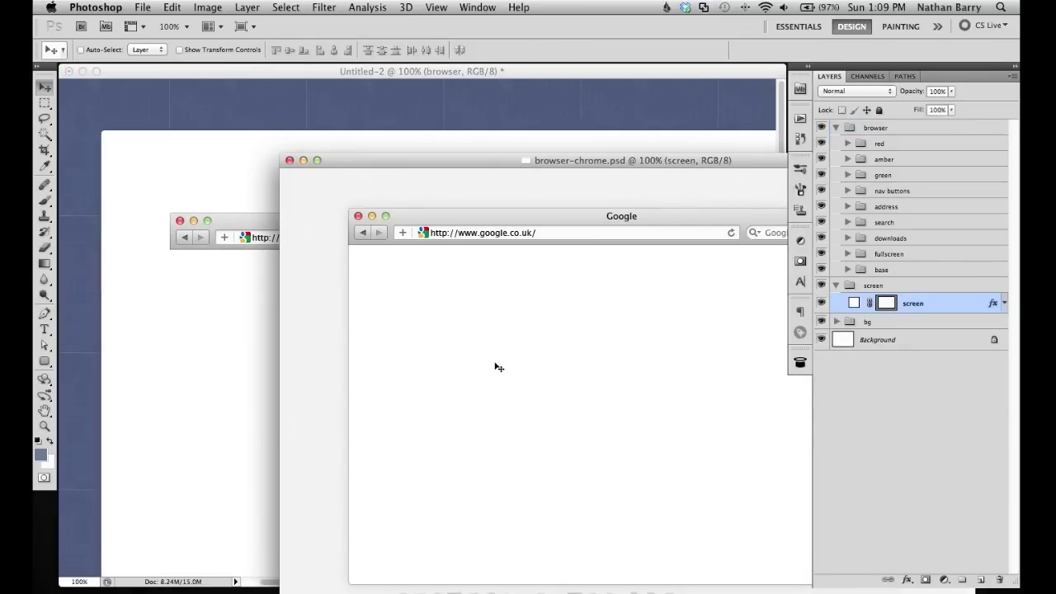
click(836, 286)
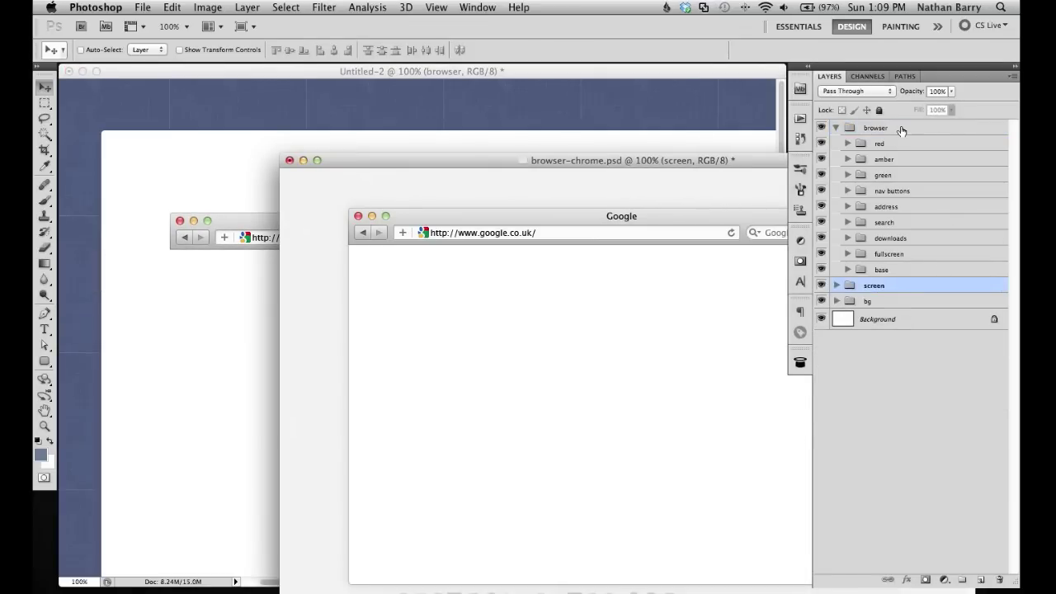
drag(905, 129, 231, 335)
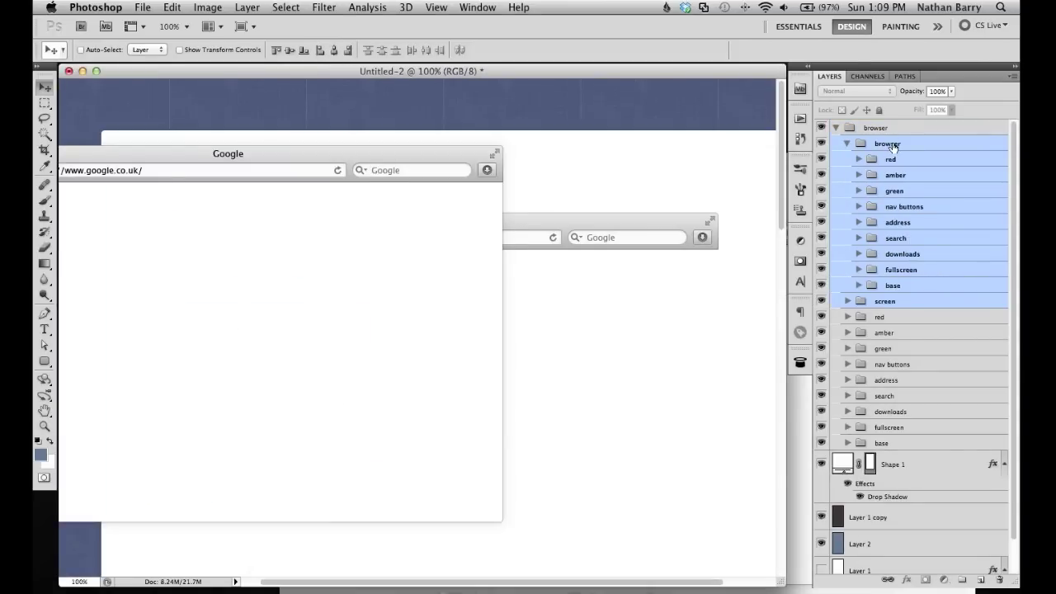
Step: Take the new browser and screen groups out of the first browser group and delete that older copy
click(847, 144)
mouse_move(879, 146)
mouse_down()
mouse_move(879, 121)
mouse_move(868, 128)
mouse_up()
click(870, 162)
key(Delete)
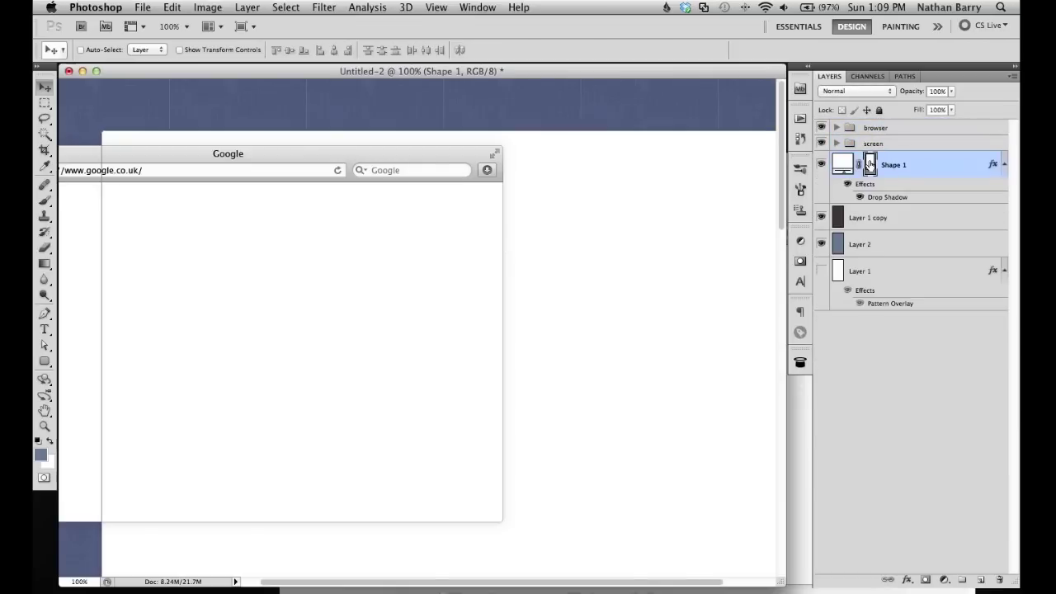
Step: Move the browser and screen groups together so the browser window is horizontally centred near the top of the white box
click(866, 129)
drag(582, 193, 626, 184)
key(super+z)
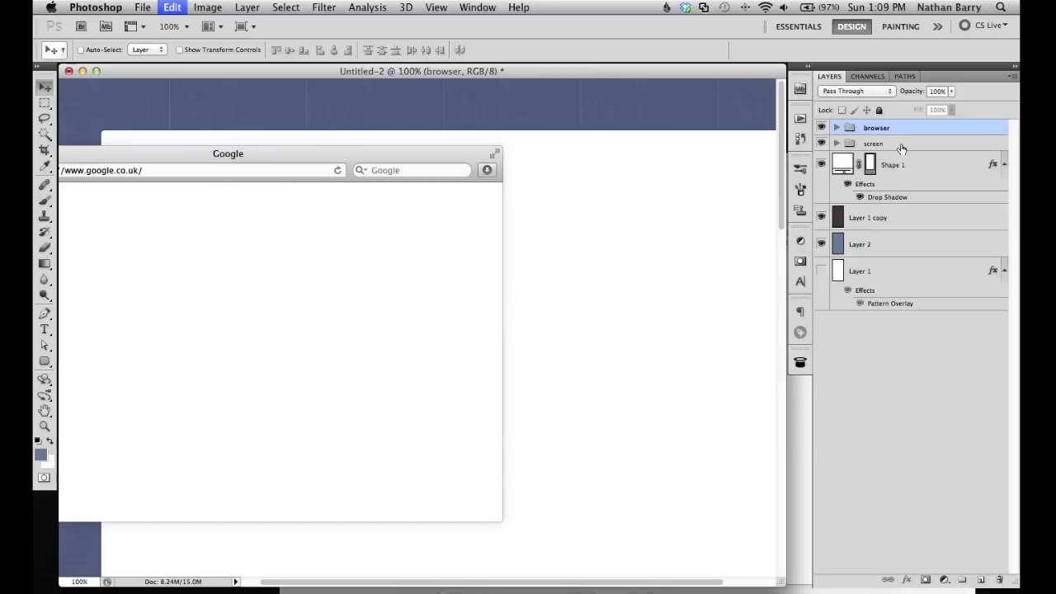
shift+click(877, 145)
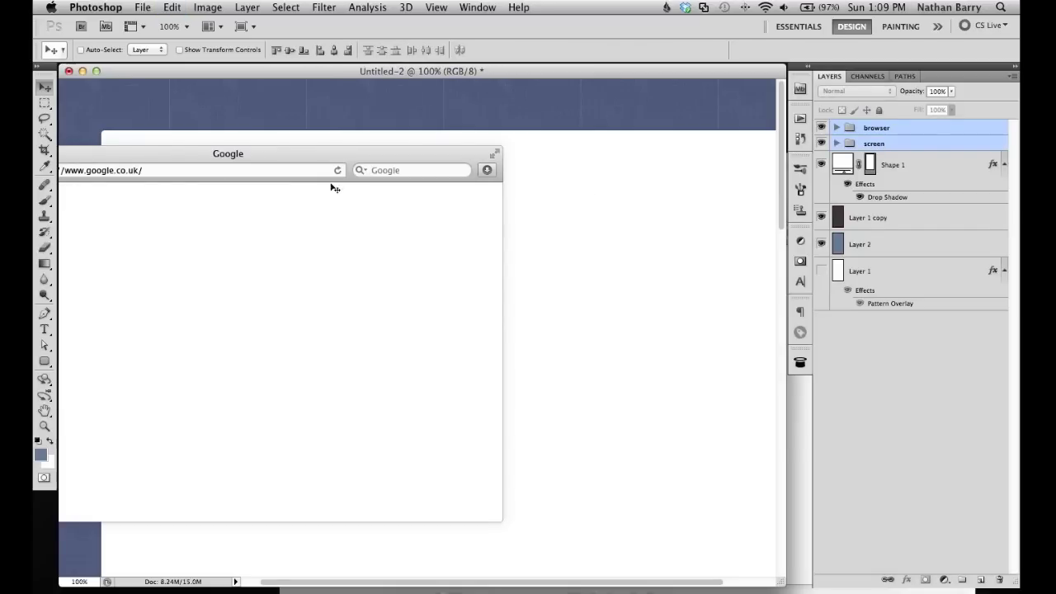
drag(298, 158, 520, 174)
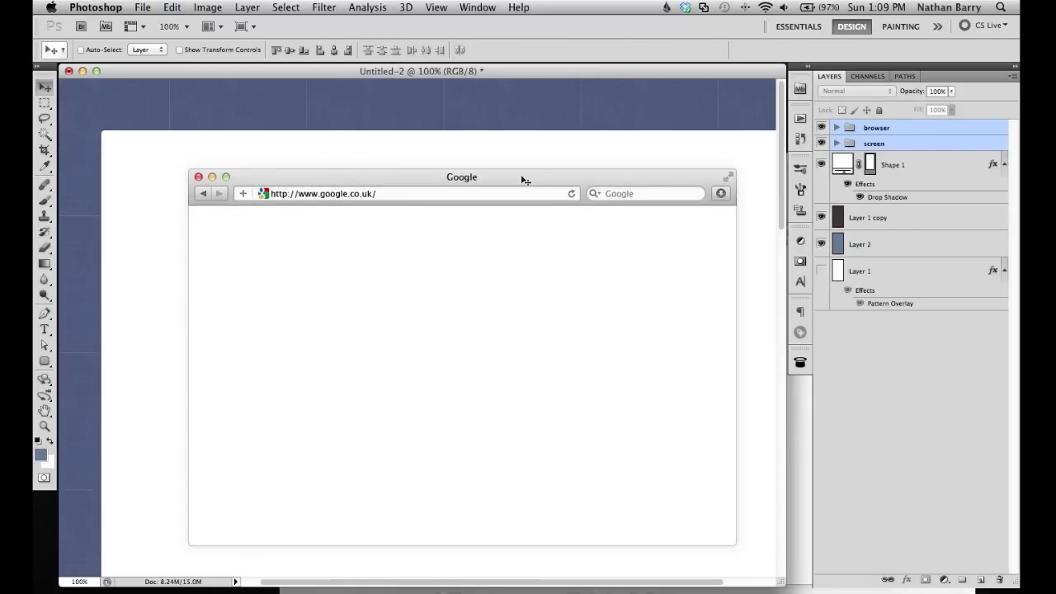
key(super+minus)
scroll(506, 285, down, 1)
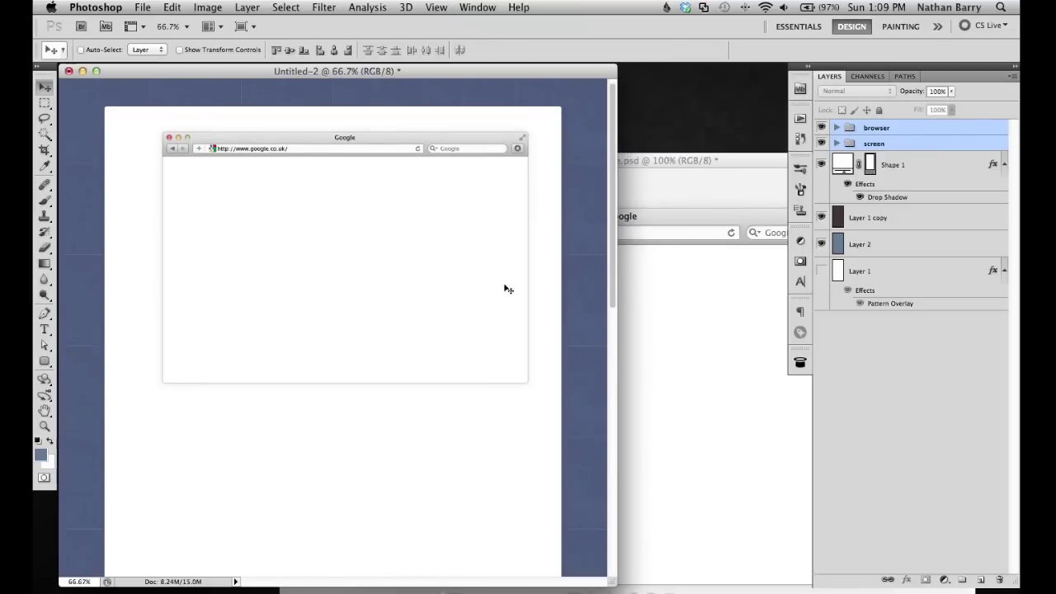
drag(438, 299, 431, 304)
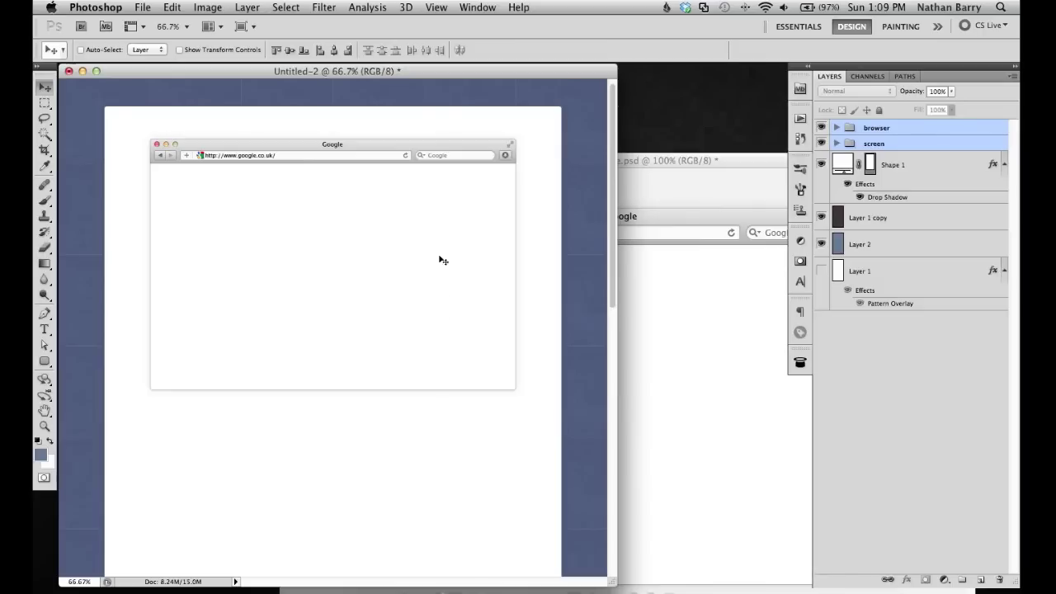
Step: Delete the search and downloads groups from the browser group at 100% zoom
key(super+1)
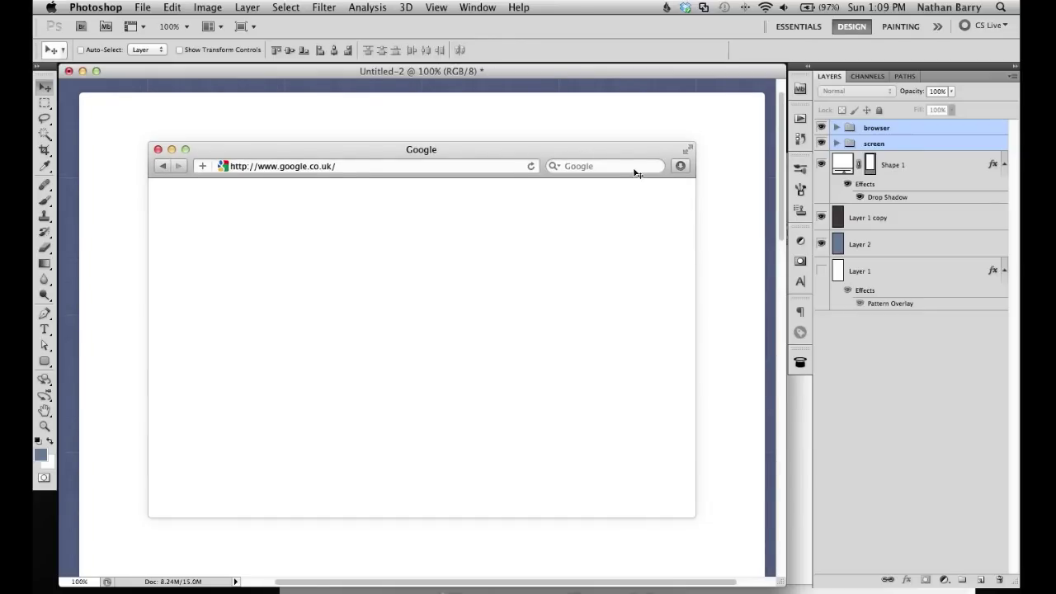
click(837, 128)
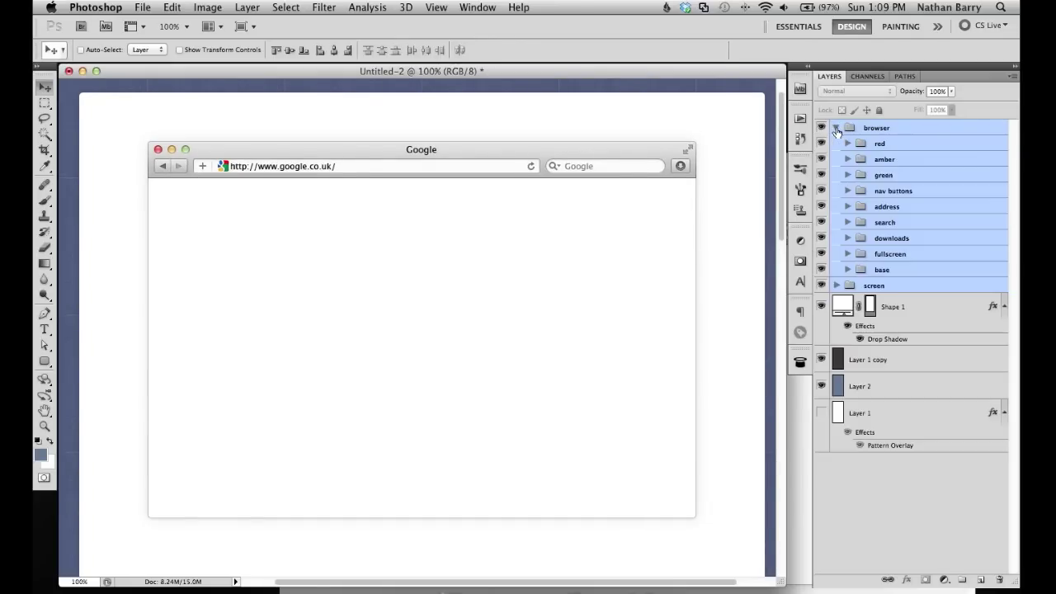
super+click(596, 170)
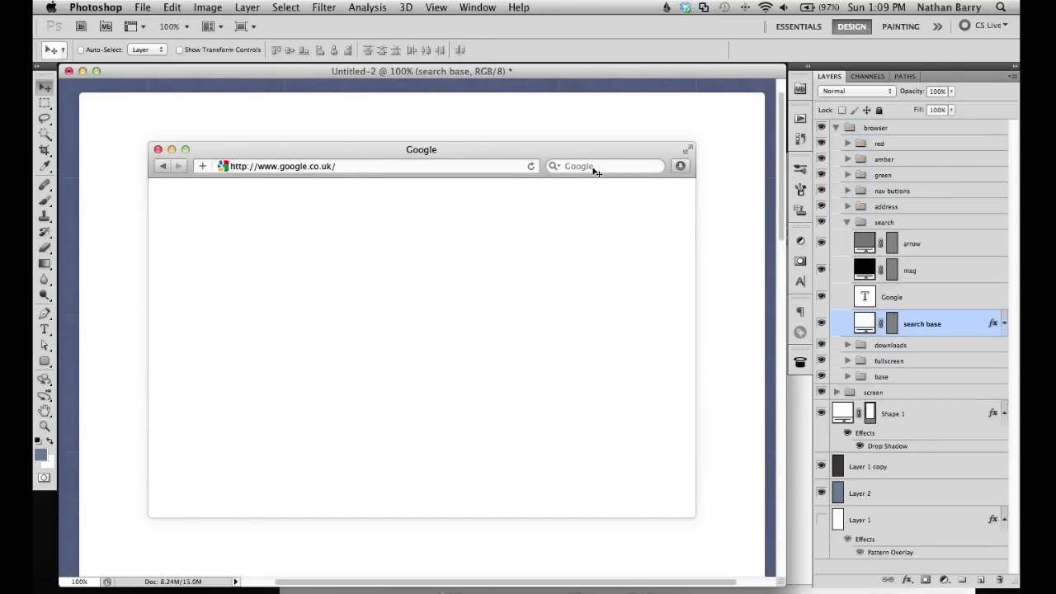
click(885, 223)
key(BackSpace)
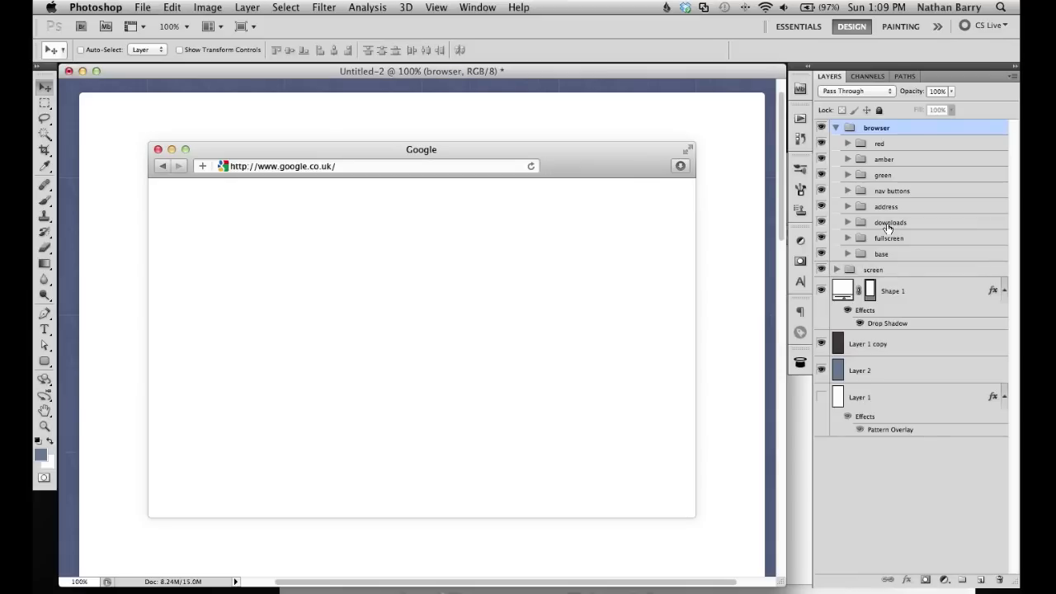
click(880, 226)
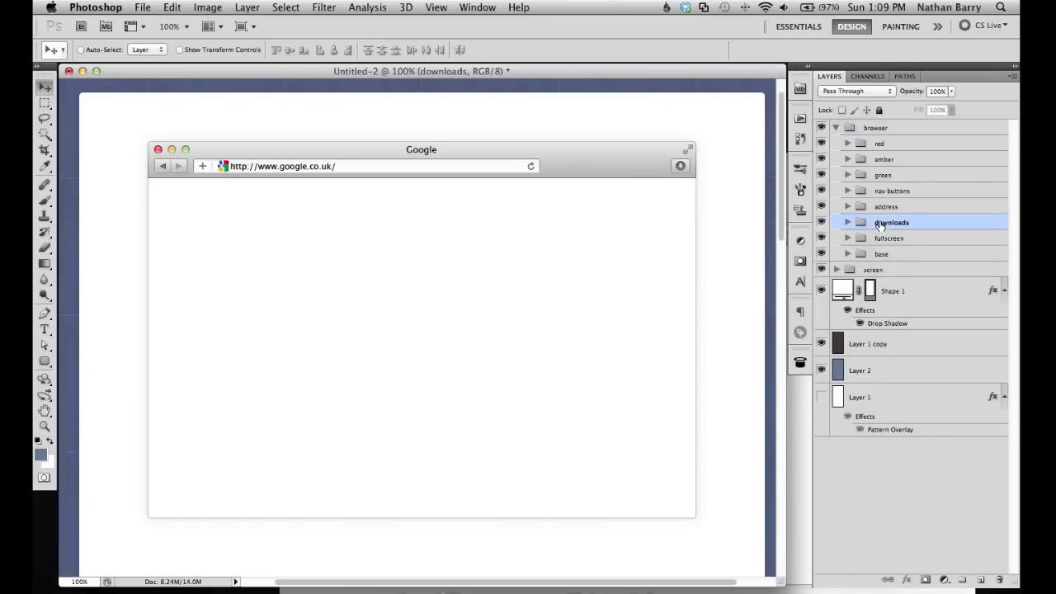
key(BackSpace)
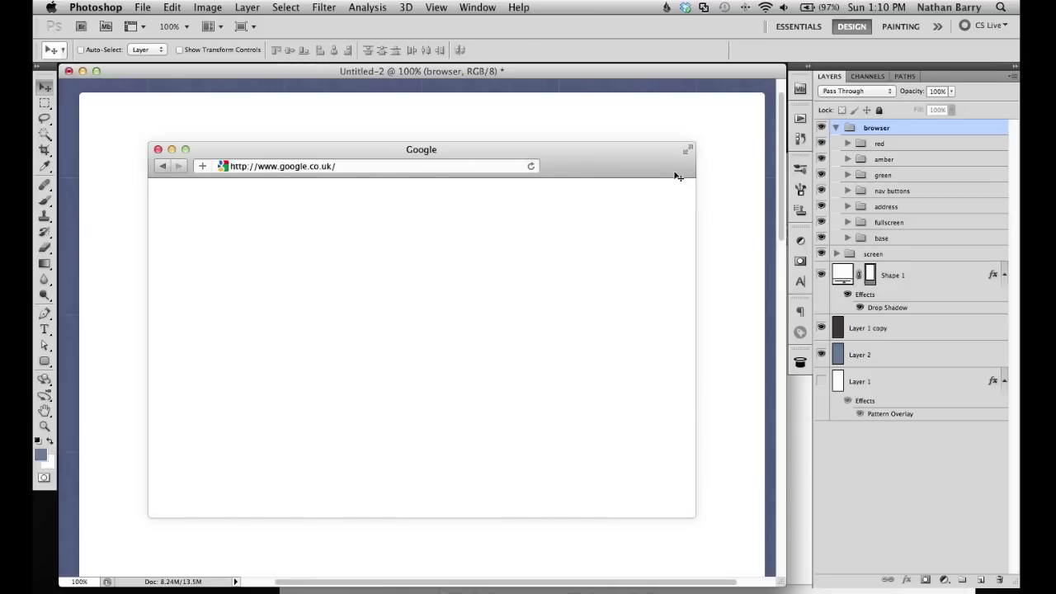
Step: Replace the address bar URL with the author's website domain and set that text layer's opacity to 30%
key(t)
click(267, 168)
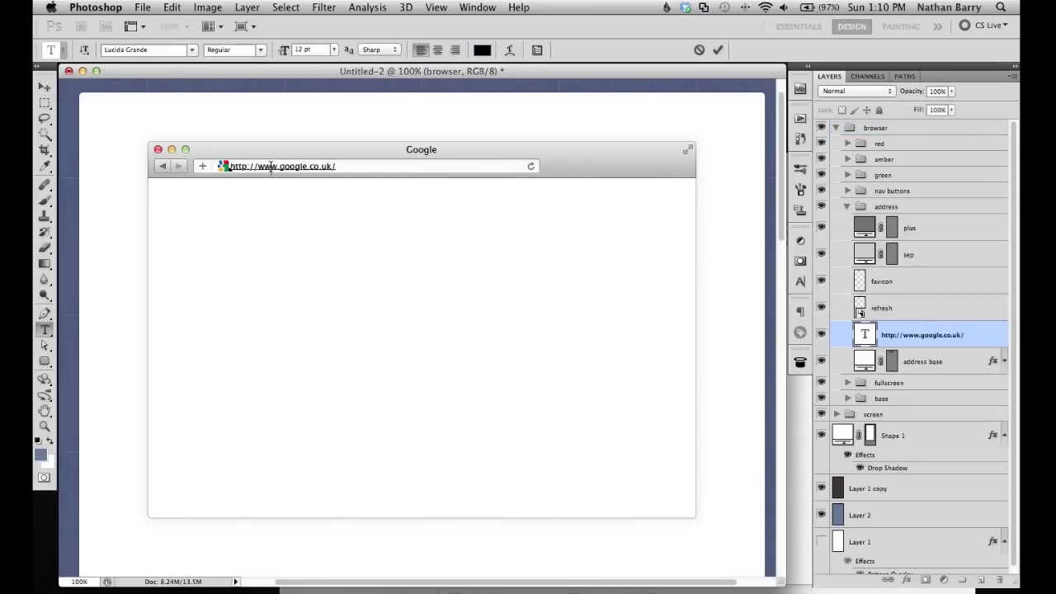
key(super+a)
text(n)
key(super+a)
key(BackSpace)
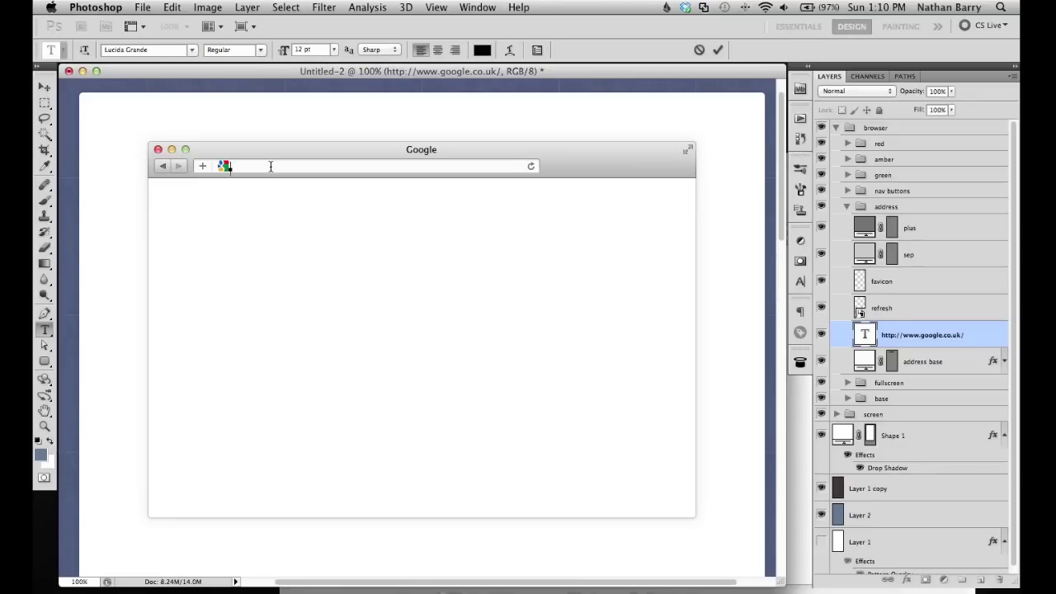
text(nathan barry.com)
key(super+Return)
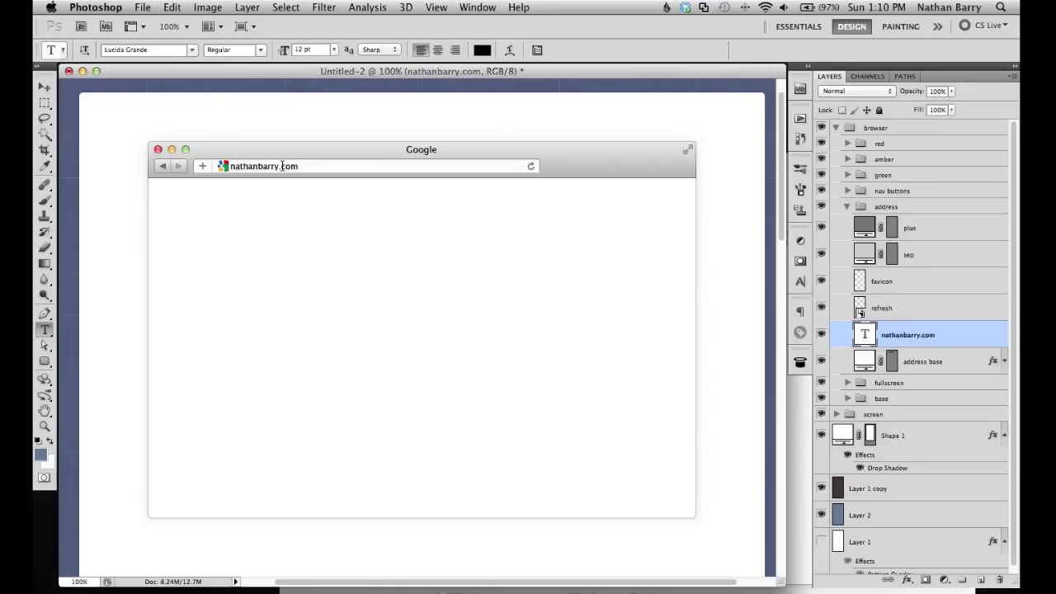
key(v)
key(3)
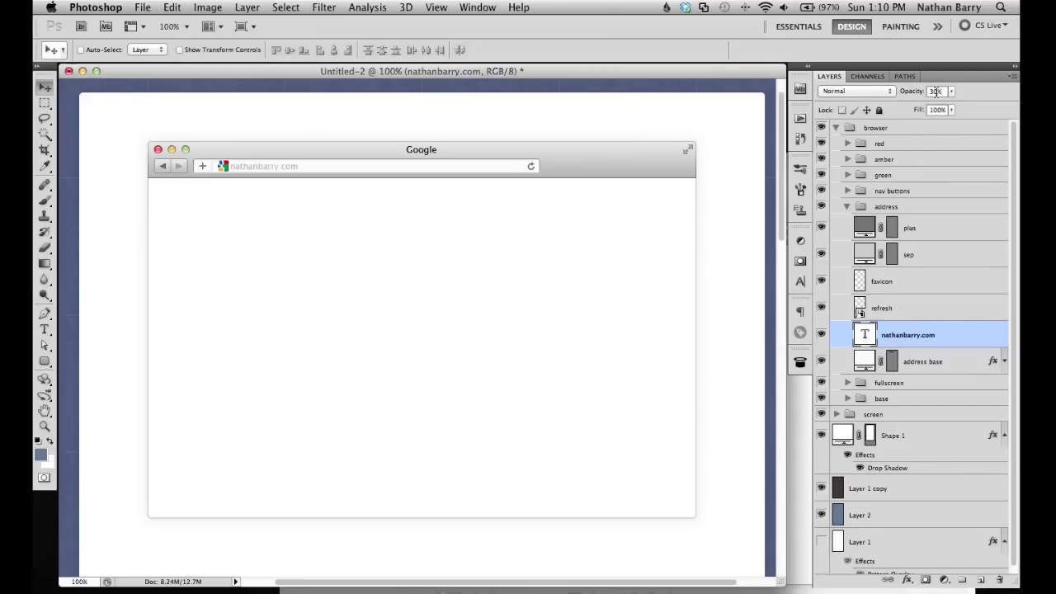
Step: Hide the favicon layer and shift the address text left into the freed space
super+click(225, 168)
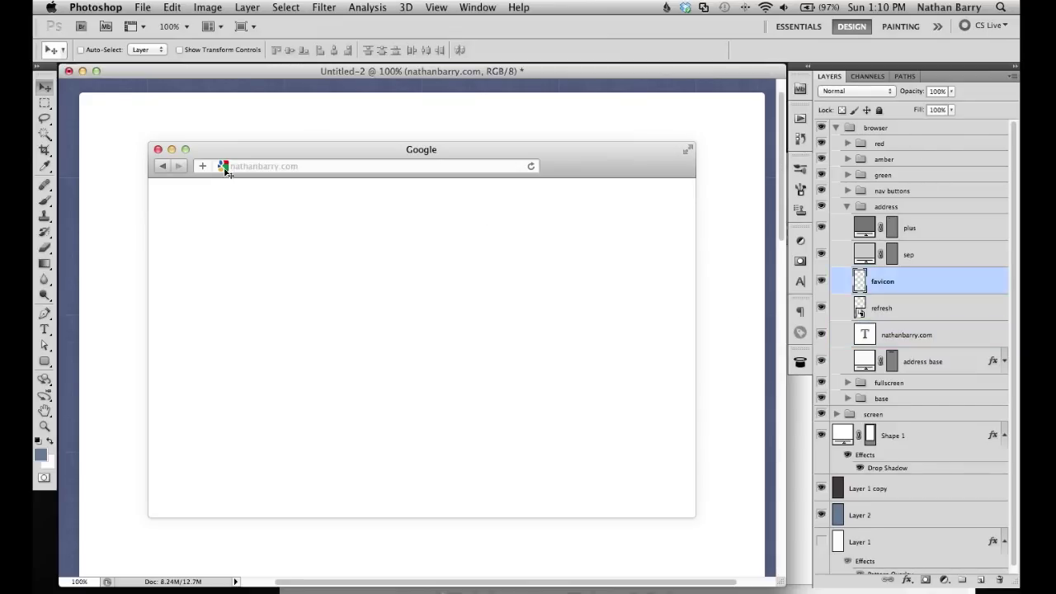
click(821, 282)
click(909, 334)
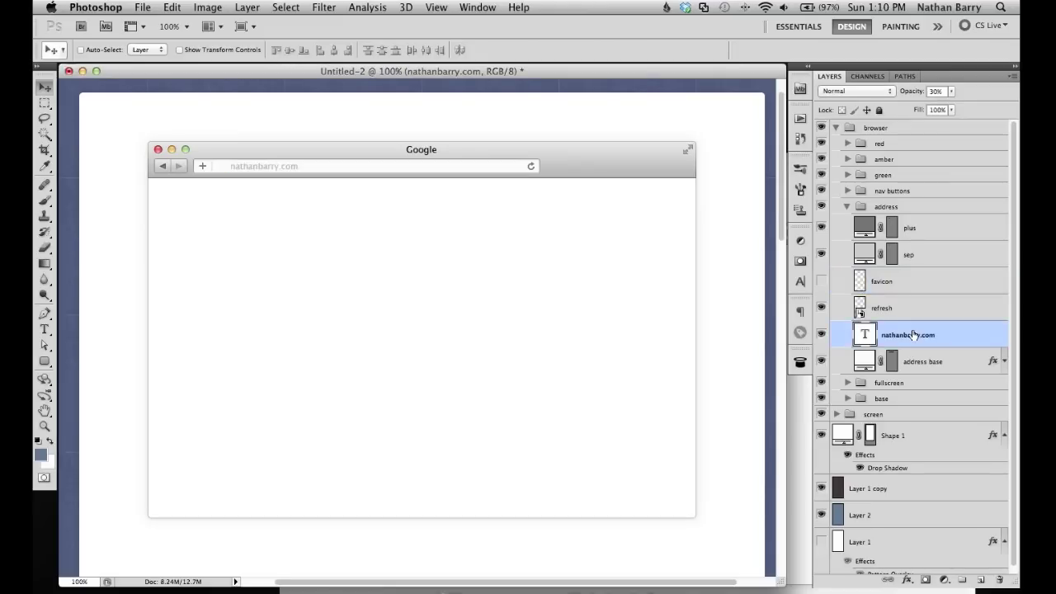
key(shift+Left)
key(shift+Left)
Step: Delete the plus and sep layers from the address group
click(926, 233)
shift+click(922, 257)
key(Delete)
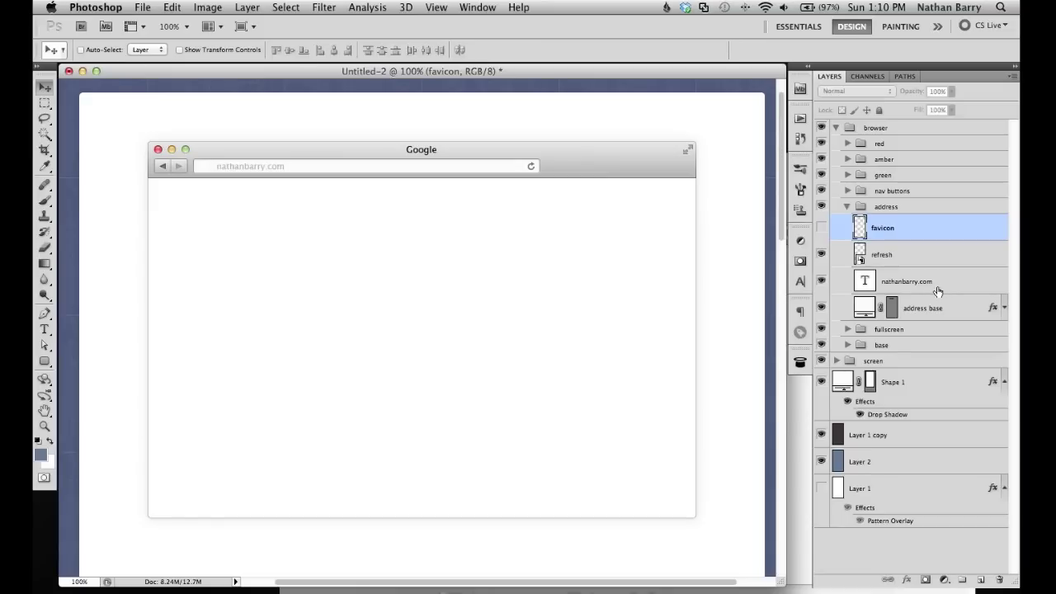
Step: Nudge the address text further left so it sits just inside the start of the address bar
click(938, 289)
key(shift+Left)
key(shift+Left)
key(Left)
key(Left)
key(Left)
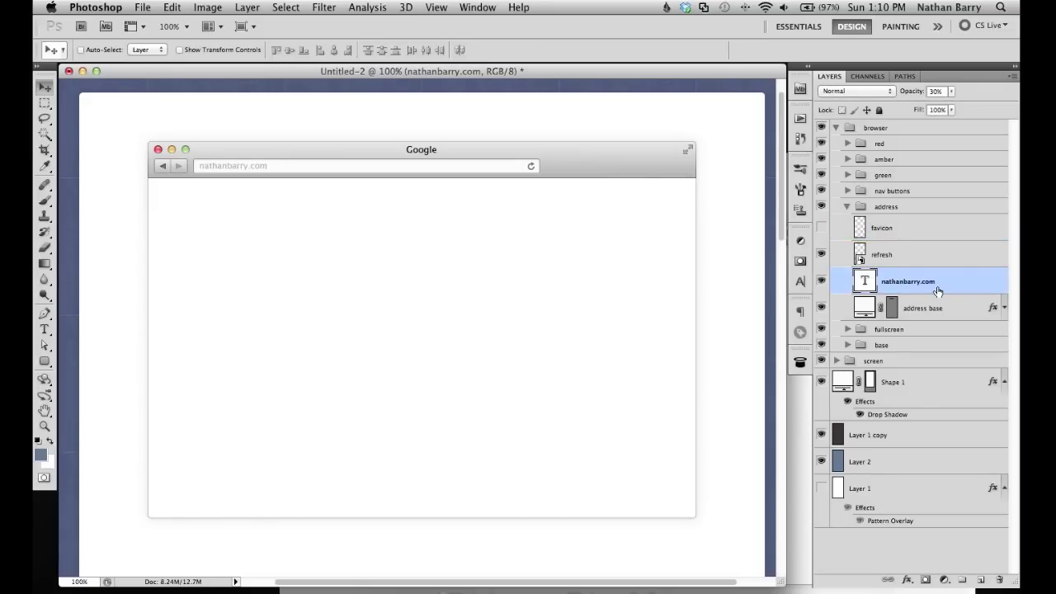
Step: Replace the browser window's Google title with "Designing Web Applications Workshop"
key(t)
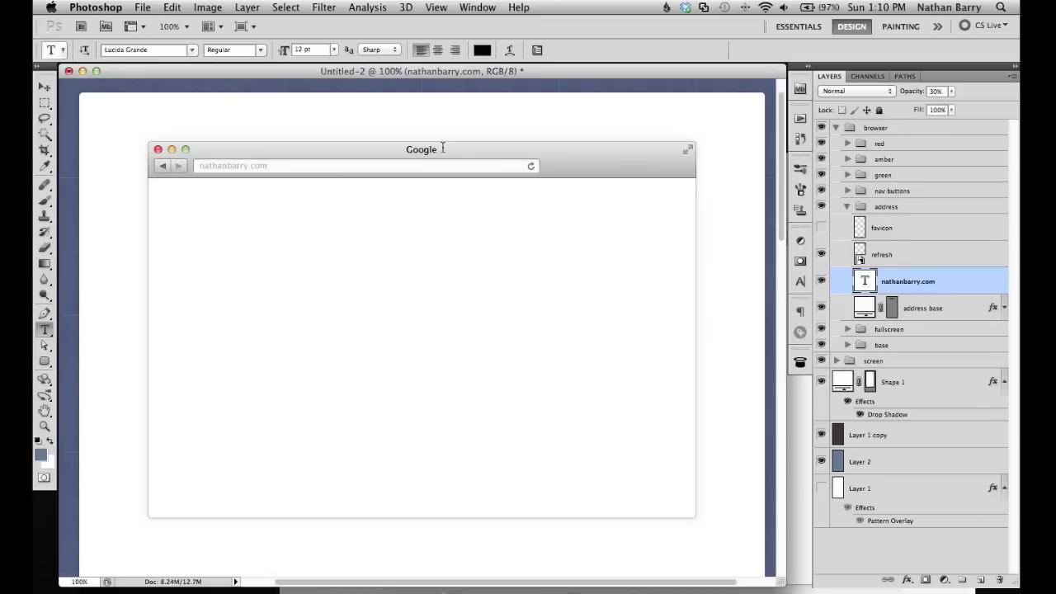
click(441, 150)
double_click(442, 151)
text(Web)
key(super+a)
text(Designing We)
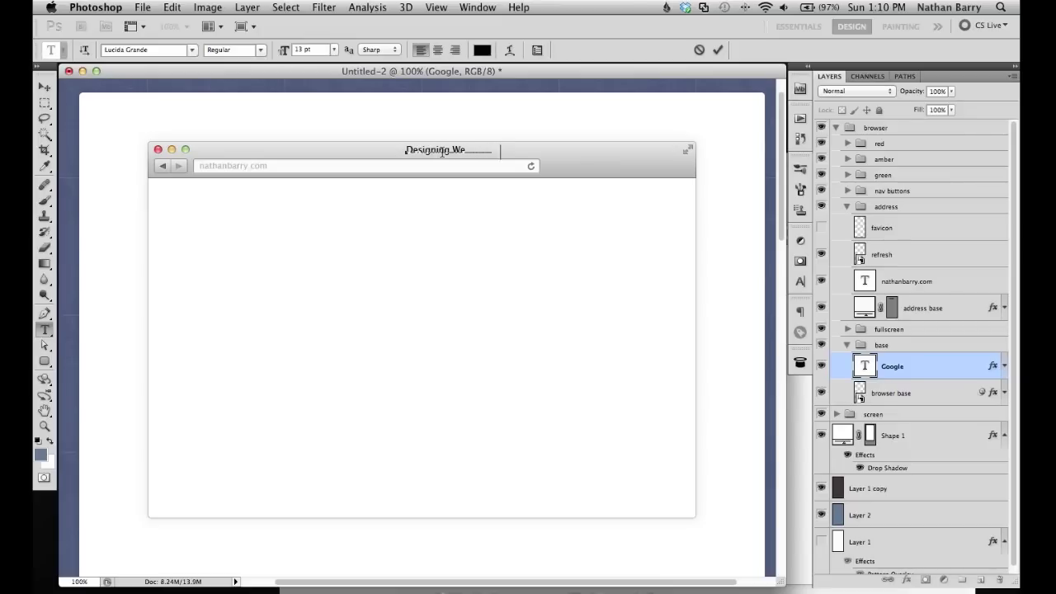
text(b Applications Workshop)
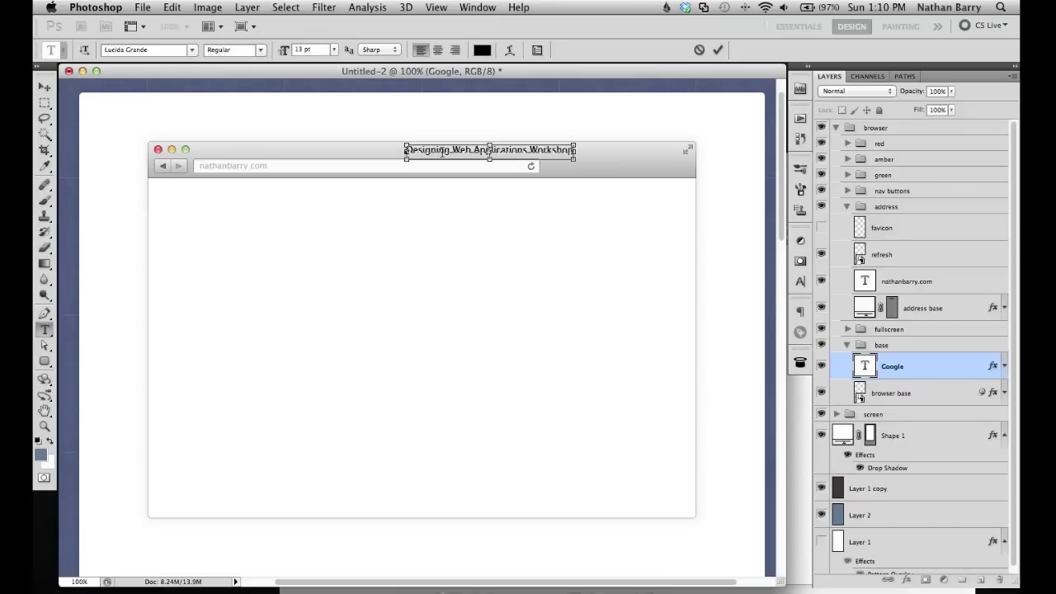
key(super+Return)
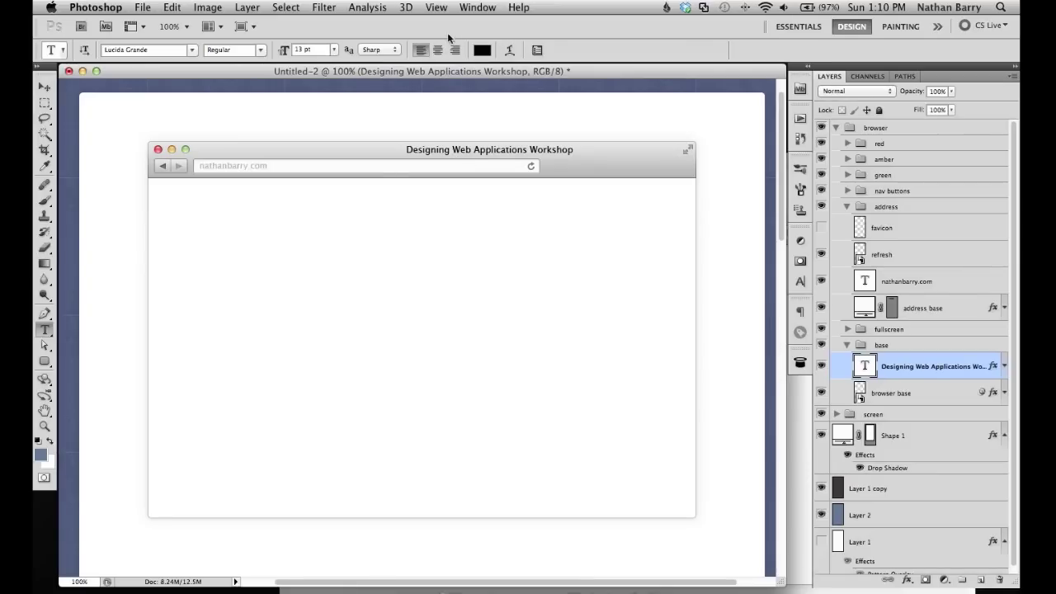
Step: Centre-align the title text and centre it horizontally on the browser base layer
click(438, 50)
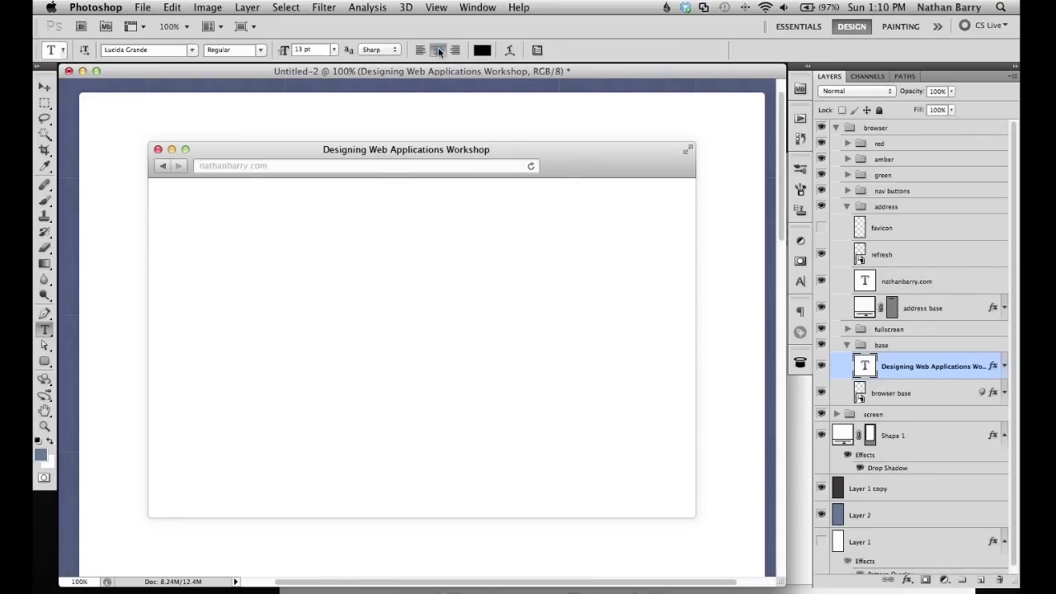
super+click(861, 394)
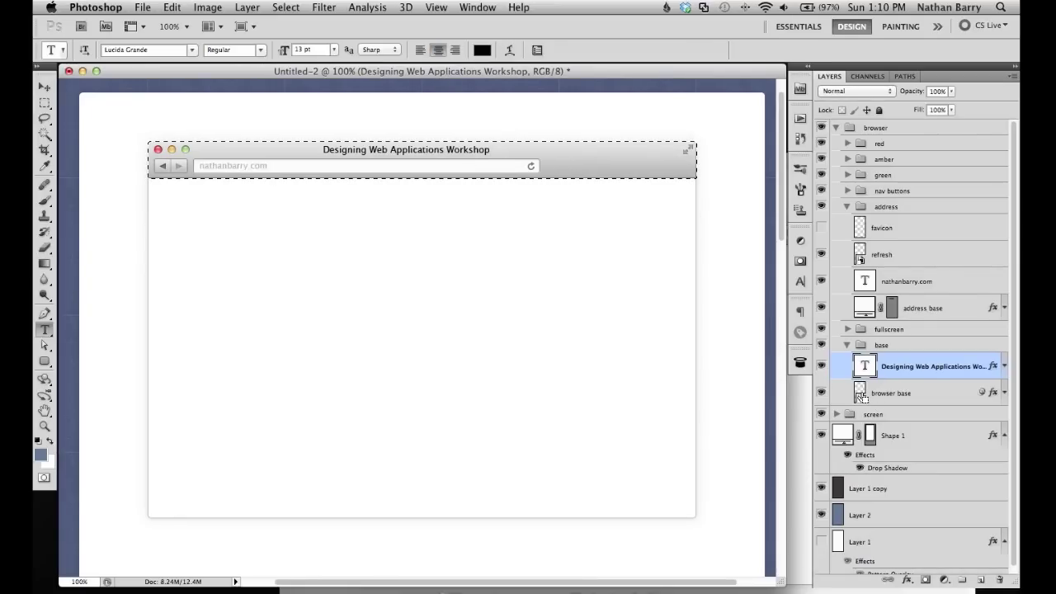
key(v)
click(333, 50)
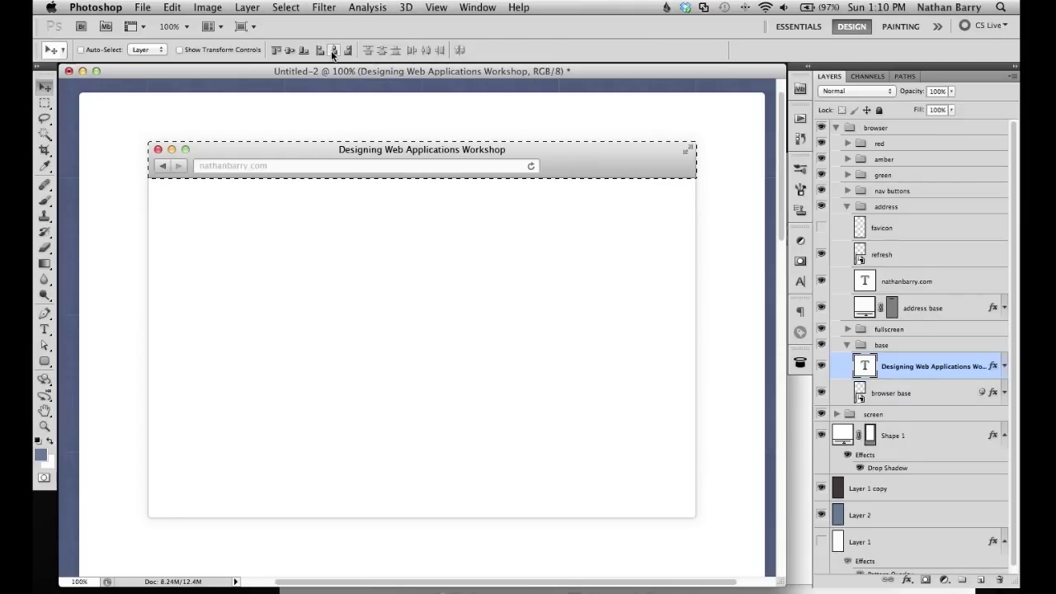
key(super+d)
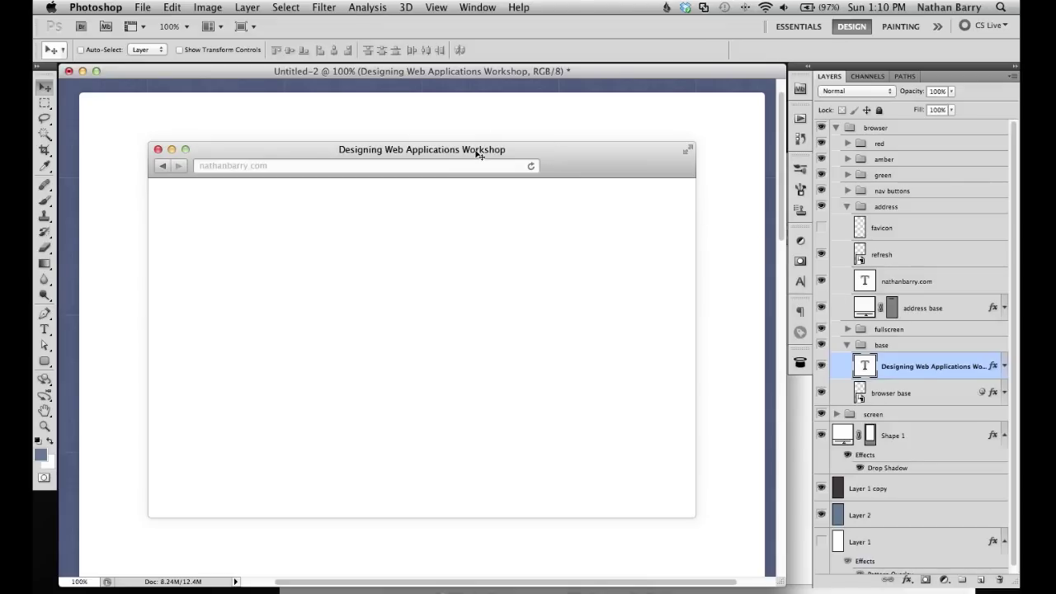
Step: Change the window title's text colour from black to a dark grey
key(t)
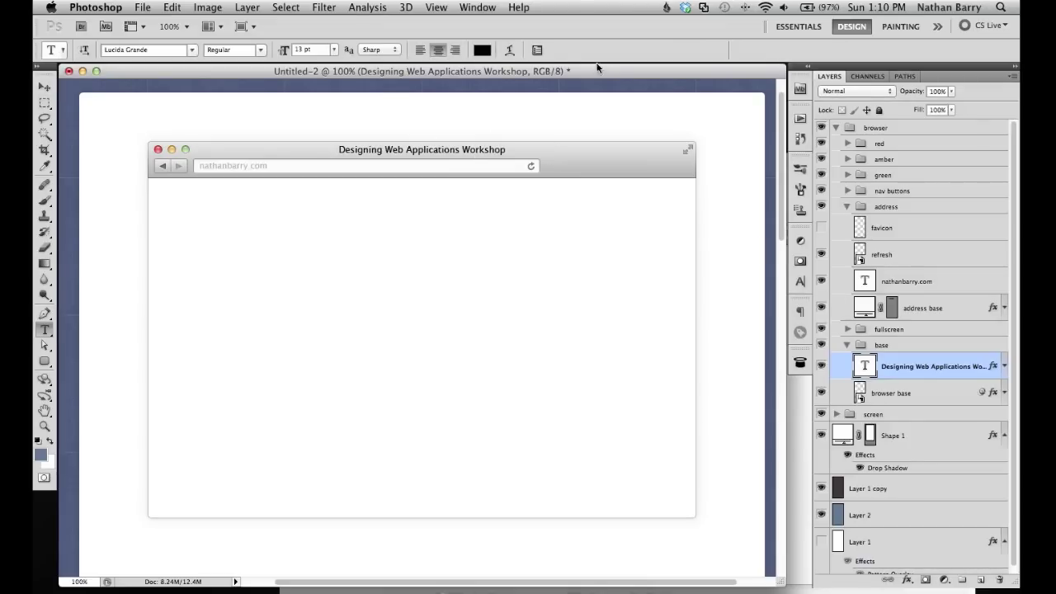
click(482, 50)
mouse_move(532, 423)
mouse_down()
mouse_move(520, 417)
mouse_move(521, 397)
mouse_move(523, 411)
mouse_up()
click(847, 259)
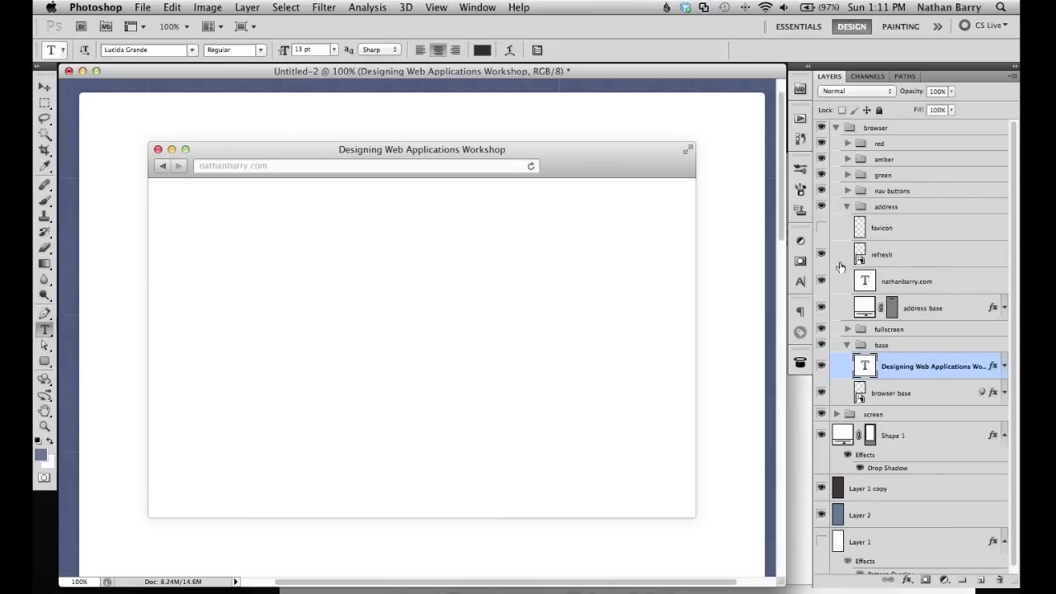
Step: Narrow the screen shape by moving its right-side anchor points left to just past the end of the address bar
key(v)
ctrl+click(620, 285)
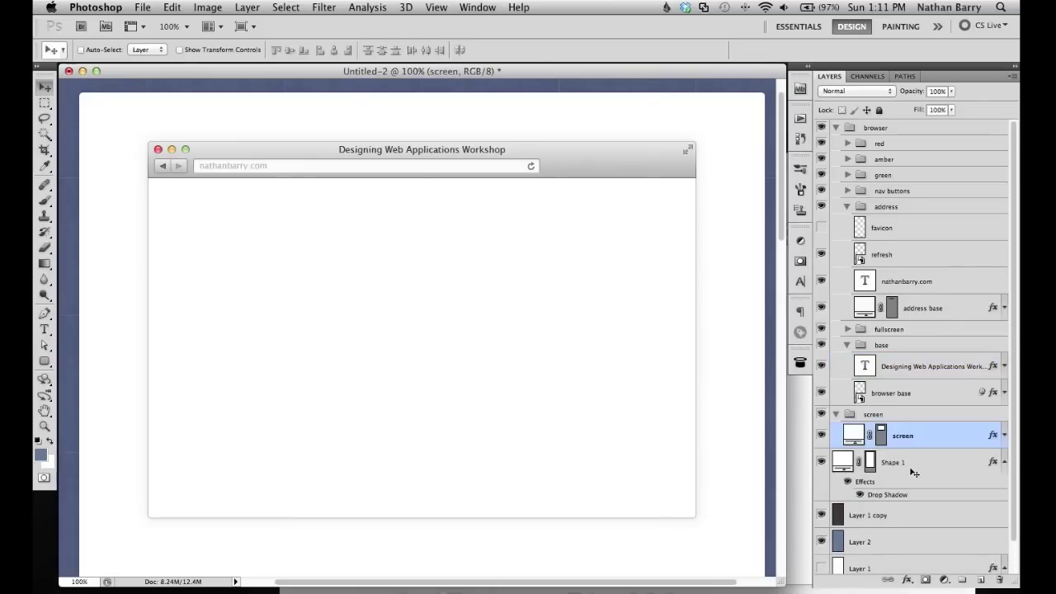
click(882, 436)
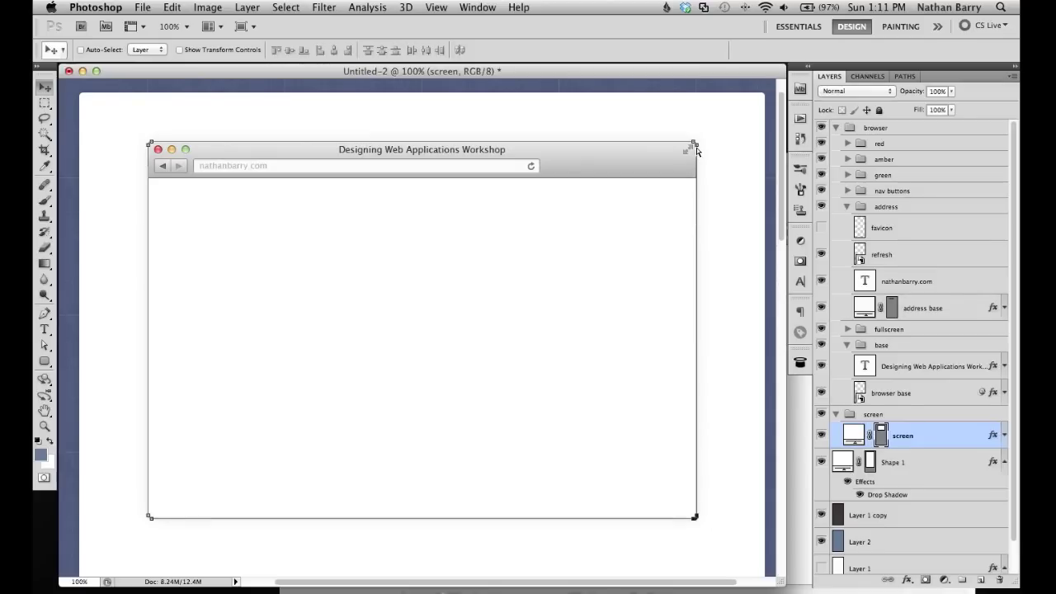
drag(698, 148, 561, 146)
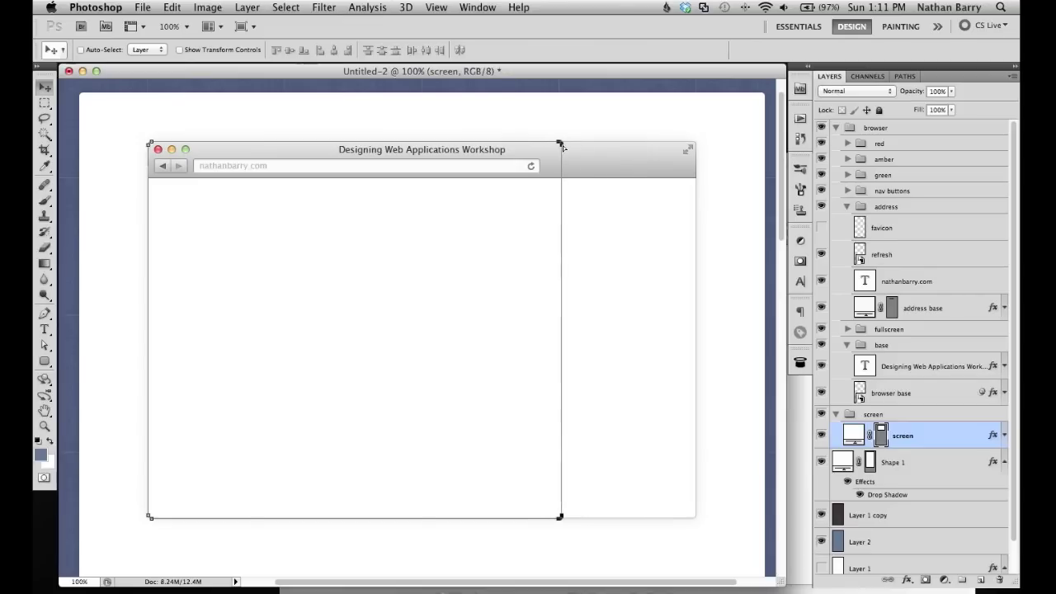
drag(562, 146, 552, 148)
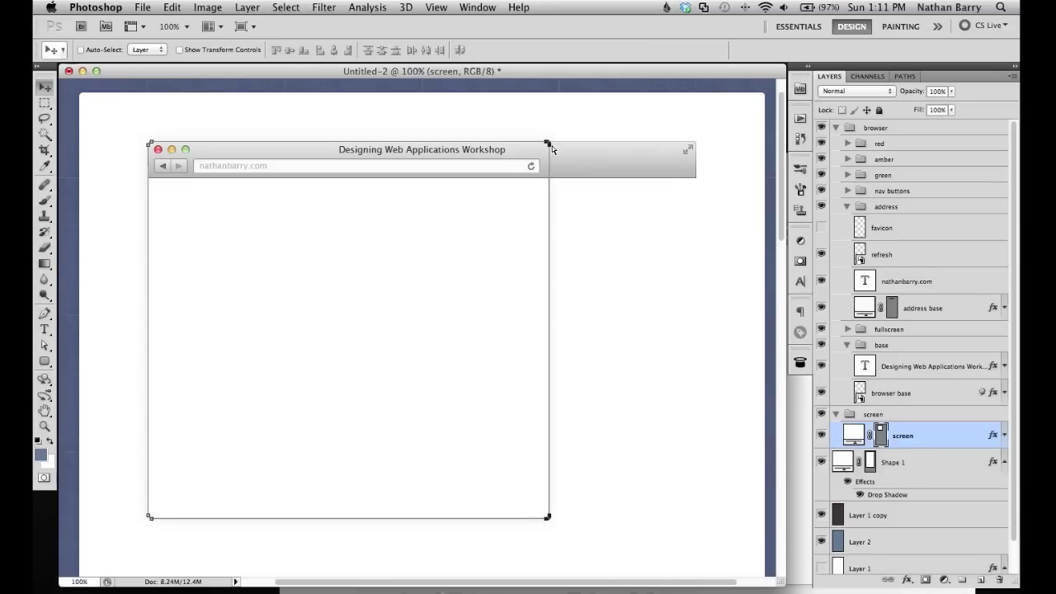
Step: Open the browser base smart object, narrow its rounded rectangle to match the screen shape's width, and save it
super+click(604, 168)
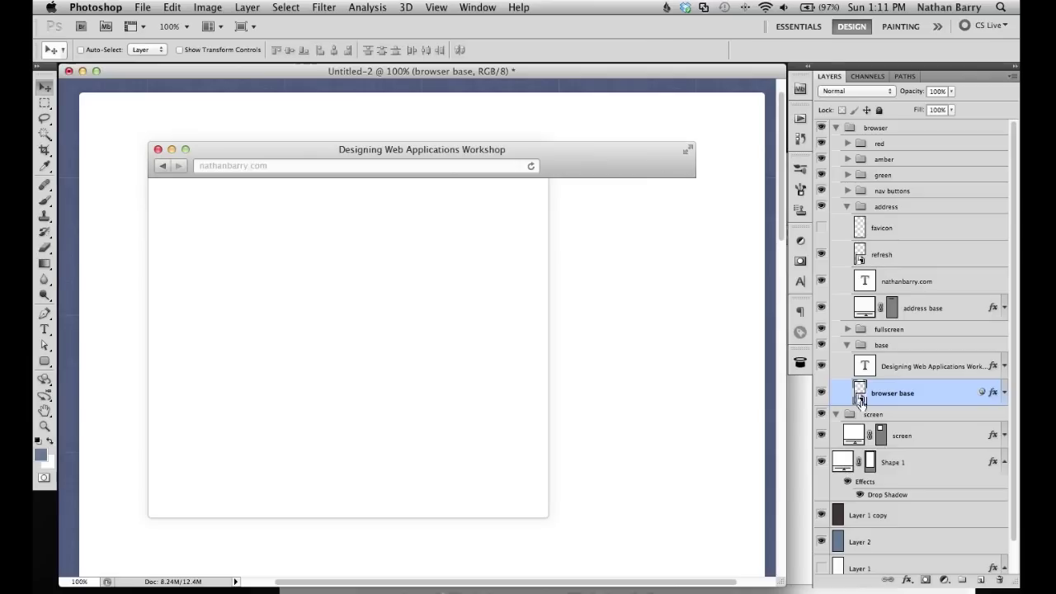
double_click(860, 394)
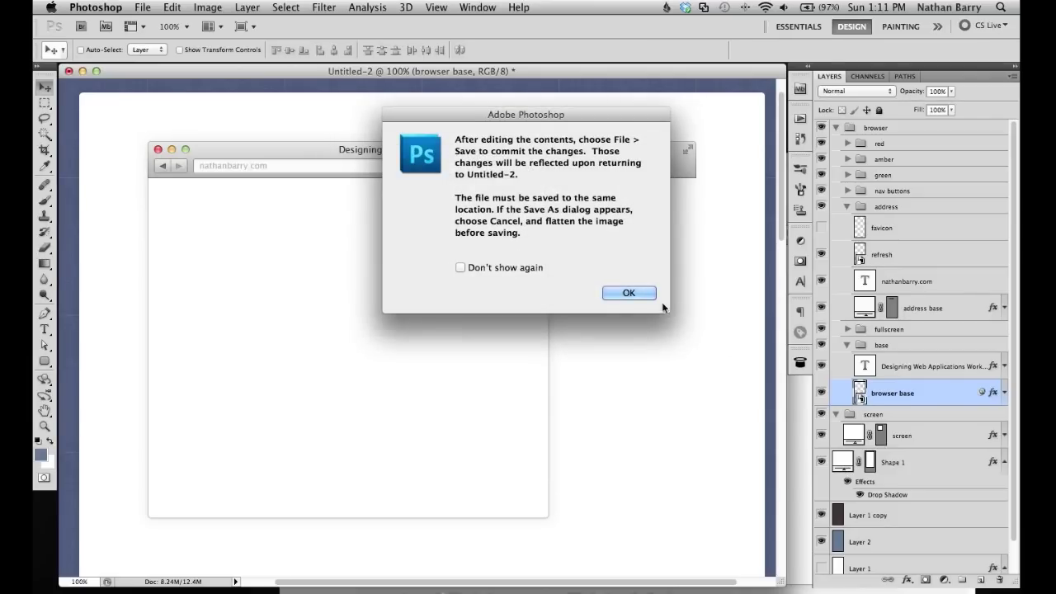
click(628, 294)
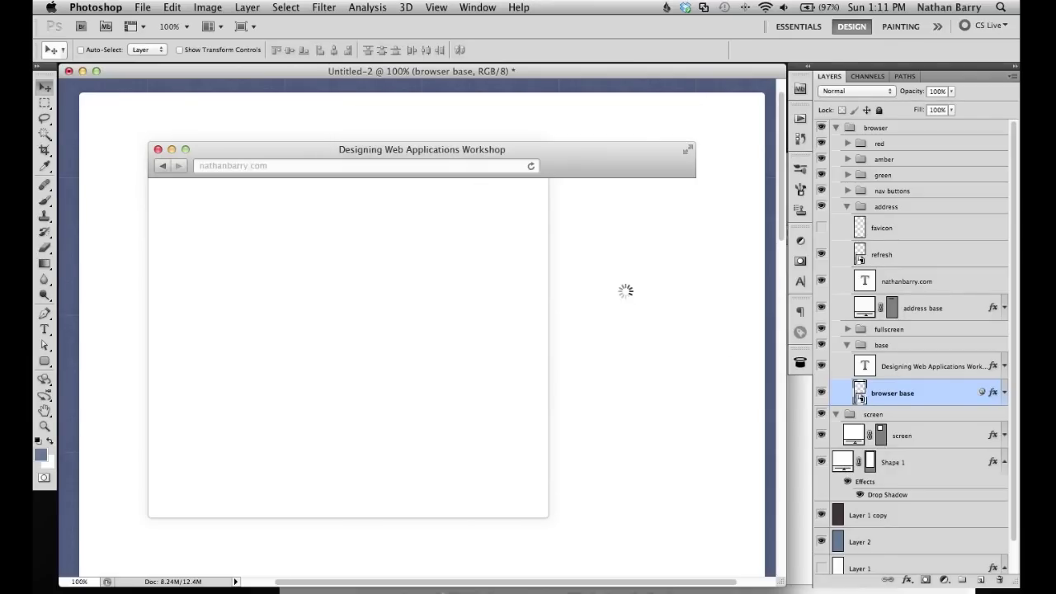
drag(615, 105, 752, 274)
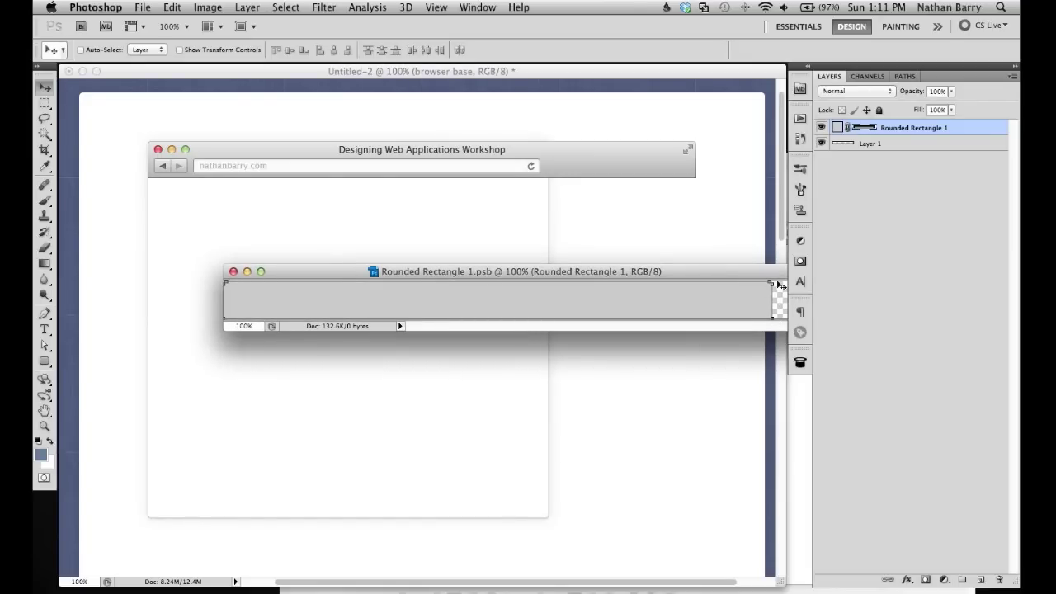
drag(773, 289, 549, 283)
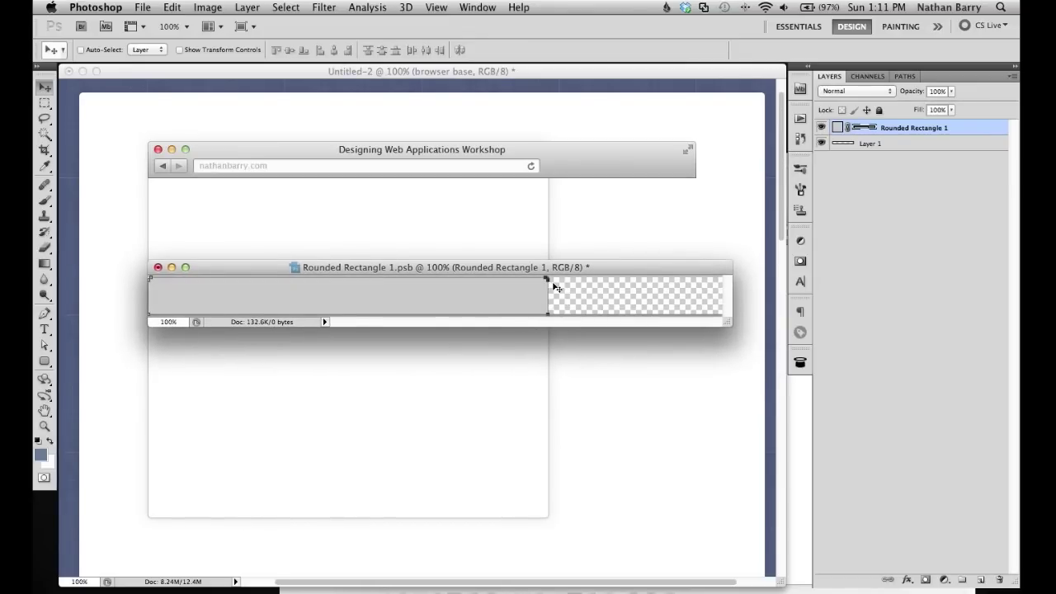
key(super+s)
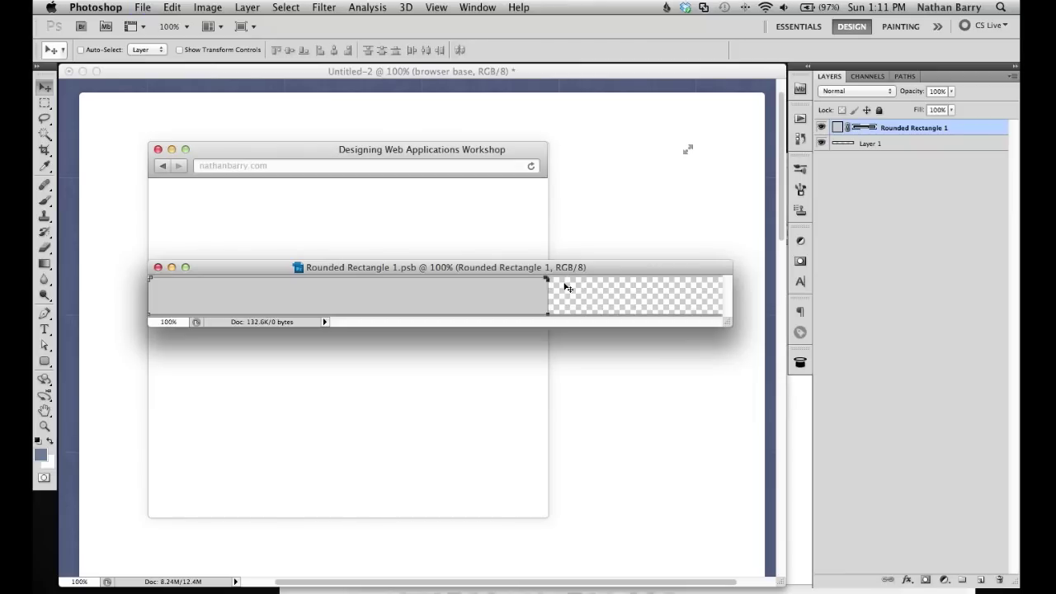
Step: Fine-tune the rounded rectangle's right edge to line up with the screen shape, then save and close the smart object
key(p)
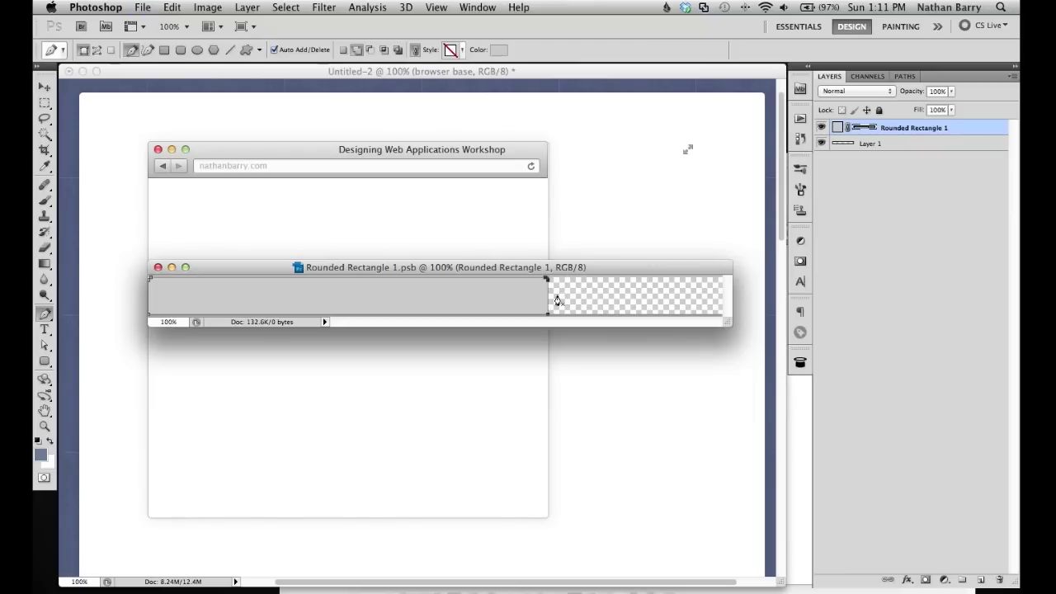
click(555, 299)
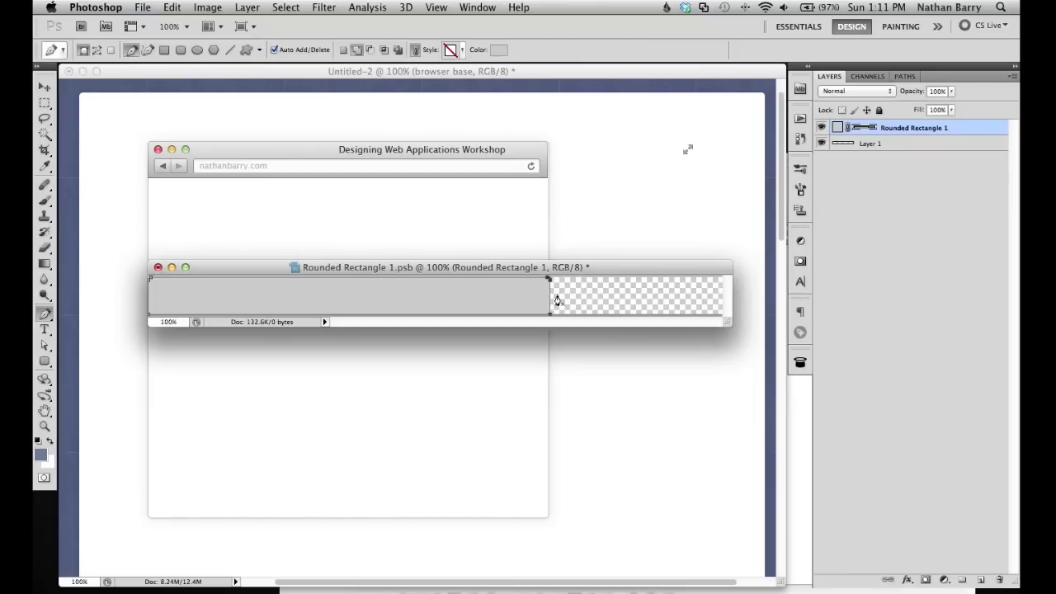
key(super+s)
click(557, 301)
key(super+s)
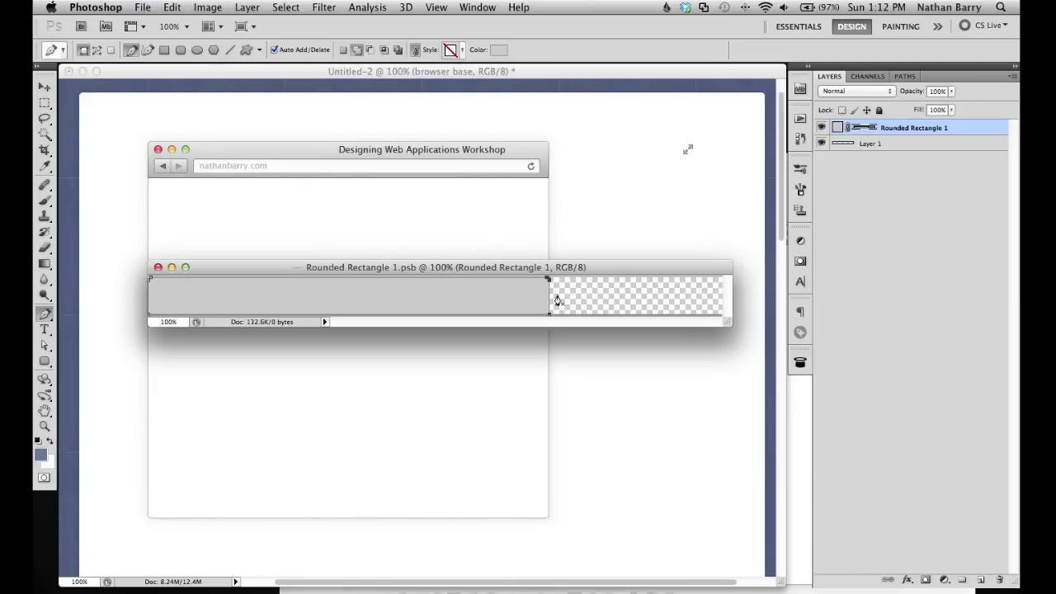
click(158, 266)
Step: Move the Fullscreen icon left into the top-right corner of the narrowed browser bar
key(v)
super+click(692, 151)
drag(691, 151, 544, 157)
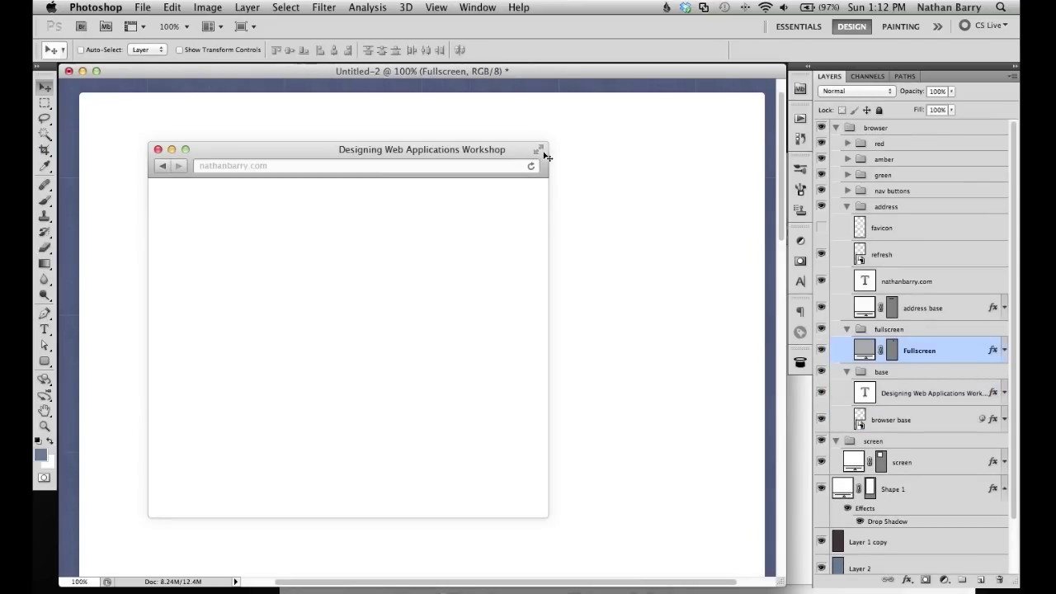
Step: Recentre the window title horizontally on the narrowed browser base
super+click(468, 153)
super+click(858, 423)
click(334, 50)
key(super+d)
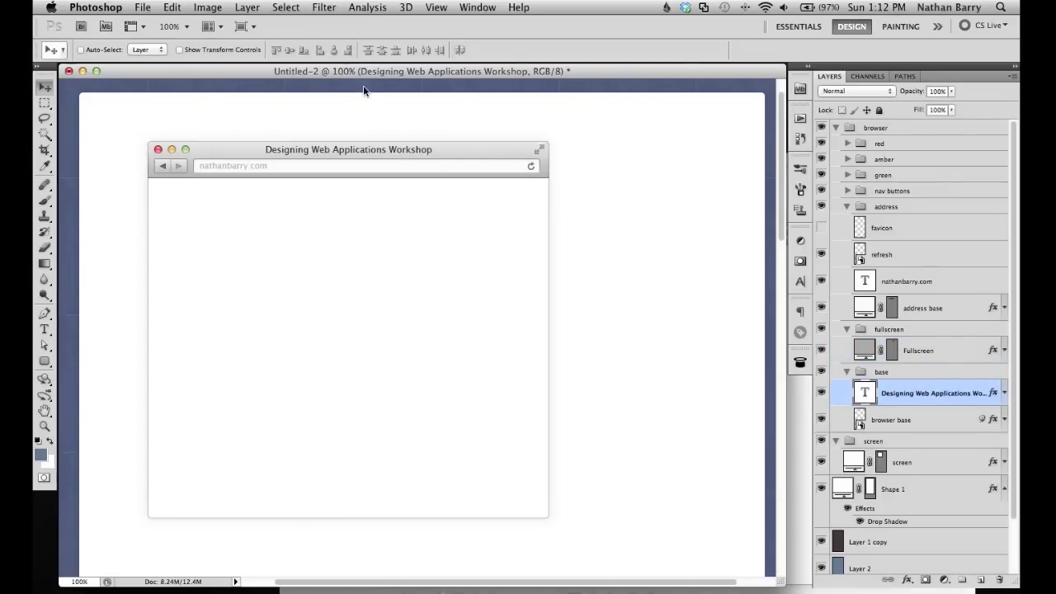
Step: Extend the address base's right edge slightly so it lines up beneath the Fullscreen icon in the browser bar
super+click(494, 176)
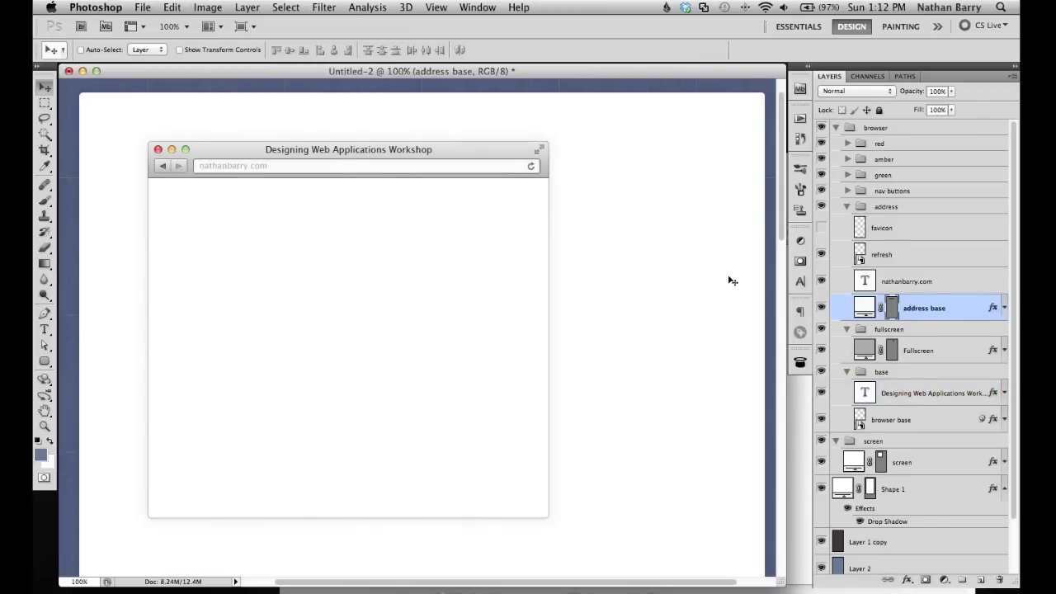
key(super+equal)
key(super+equal)
key(super+equal)
drag(729, 275, 360, 292)
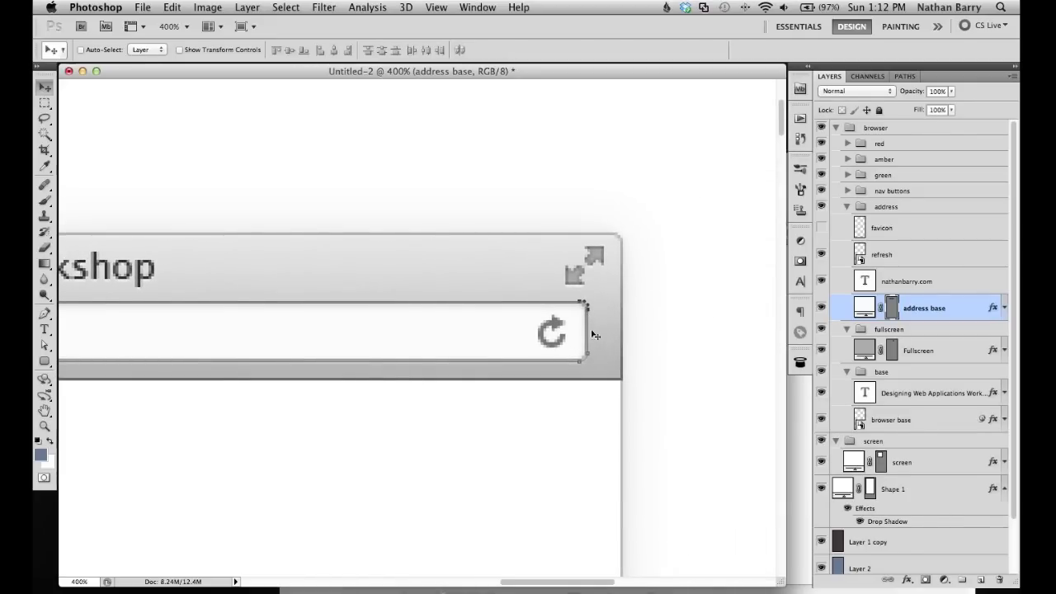
drag(581, 363, 590, 366)
click(918, 351)
click(917, 283)
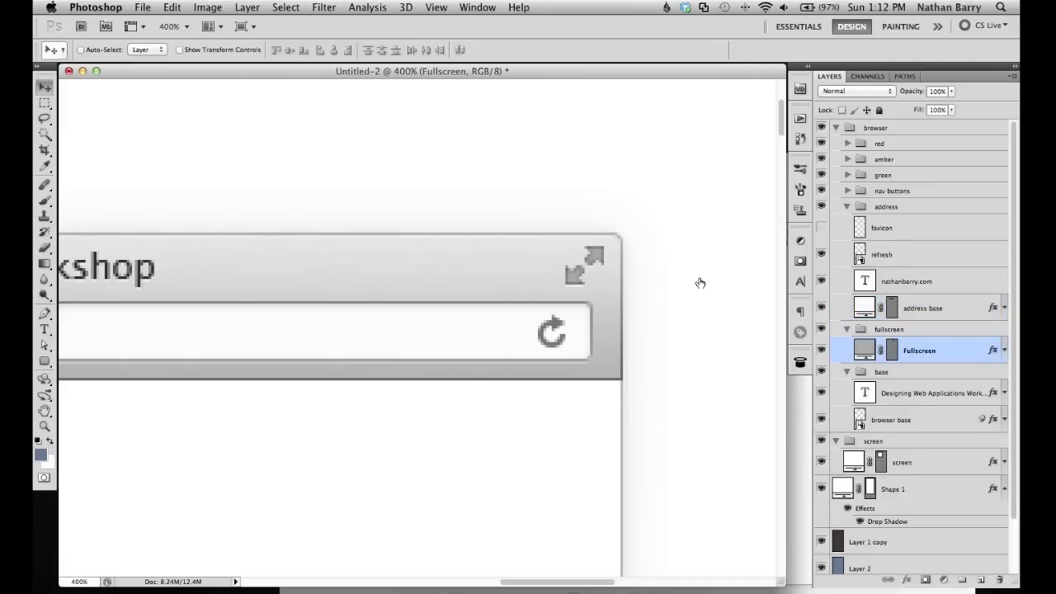
Step: Group the browser and screen groups together and name the new group Browser window
key(super+1)
key(super+minus)
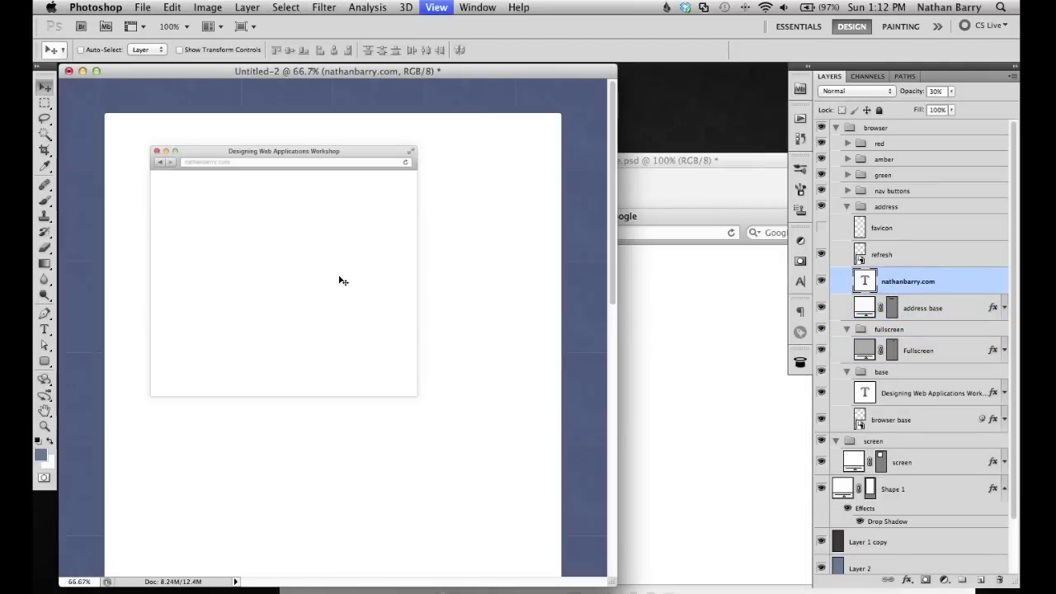
key(super+plus)
drag(341, 281, 451, 328)
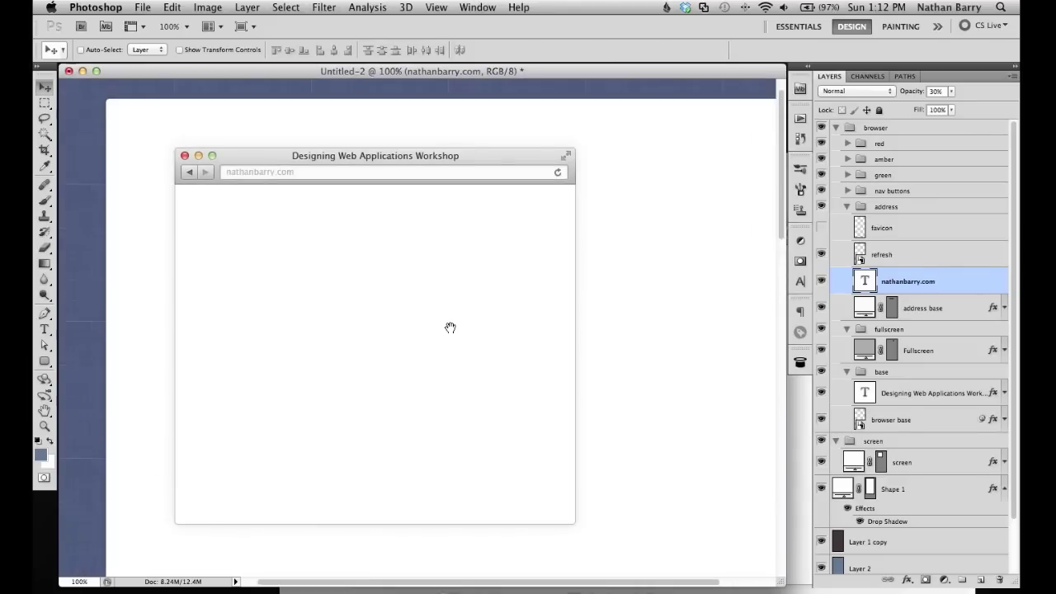
scroll(484, 325, right, 5)
scroll(462, 327, left, 3)
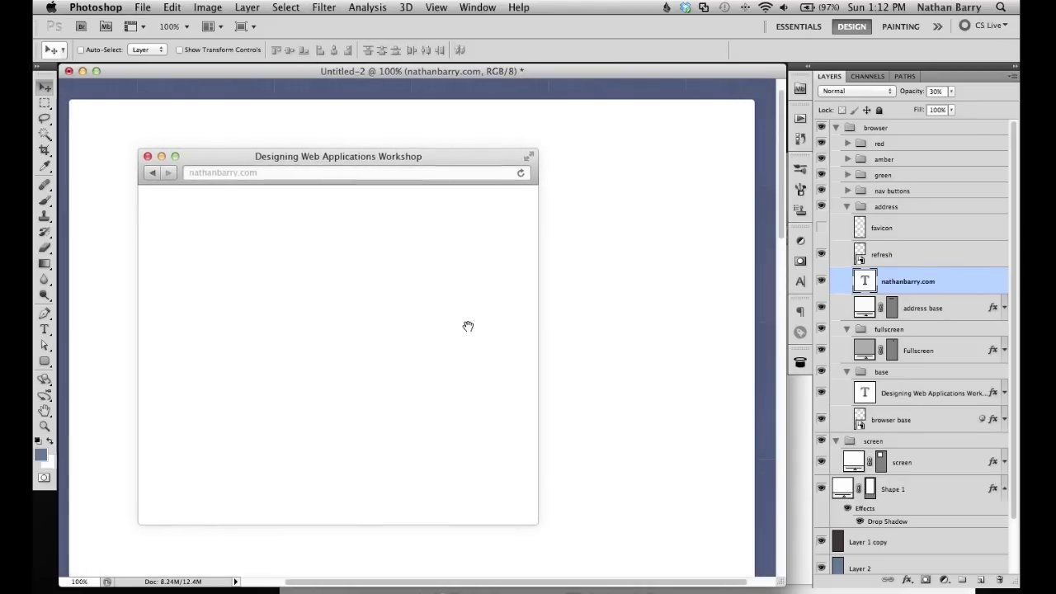
click(836, 127)
shift+click(889, 146)
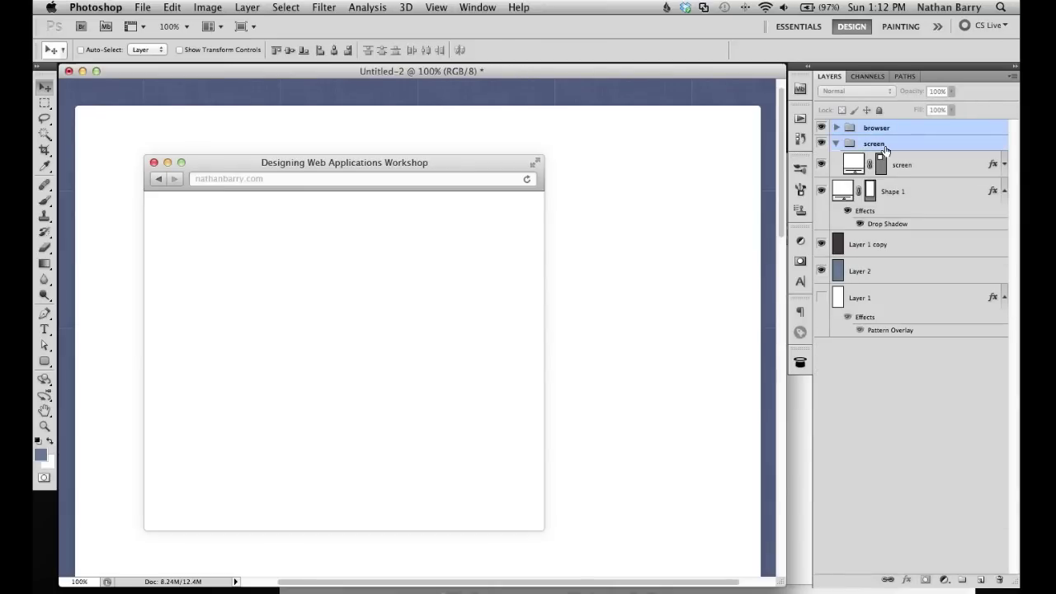
key(super+g)
double_click(876, 132)
text(Browser window)
key(Return)
Step: Move the Browser window group right and slightly down to centre it horizontally in the white box
key(v)
key(Right)
key(Right)
key(Right)
key(Right)
key(Right)
key(Right)
key(Down)
key(Down)
key(shift+Right)
key(shift+Right)
key(shift+Right)
key(shift+Right)
key(shift+Right)
key(shift+Right)
key(shift+Right)
key(shift+Right)
key(Right)
key(Right)
key(Right)
key(Right)
key(Down)
key(Down)
key(shift+Down)
key(Down)
key(Down)
key(Down)
key(Down)
key(Down)
key(Down)
key(Right)
key(Right)
key(Right)
key(Right)
key(Right)
key(Right)
key(Right)
key(Right)
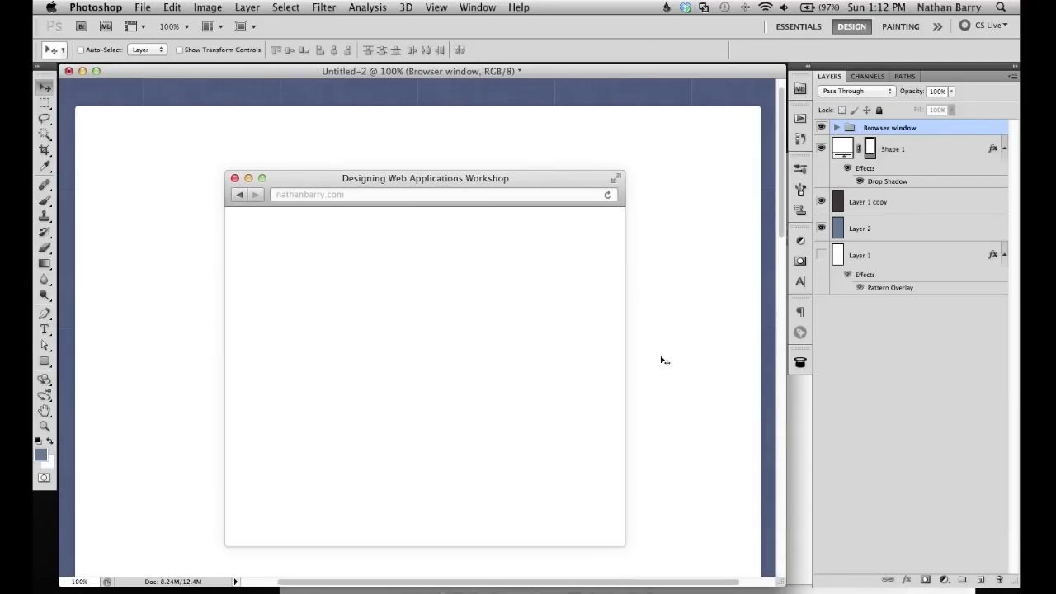
Step: Draw a rectangle behind the browser window, covering the white box's upper part and extending past its sides and top
click(925, 150)
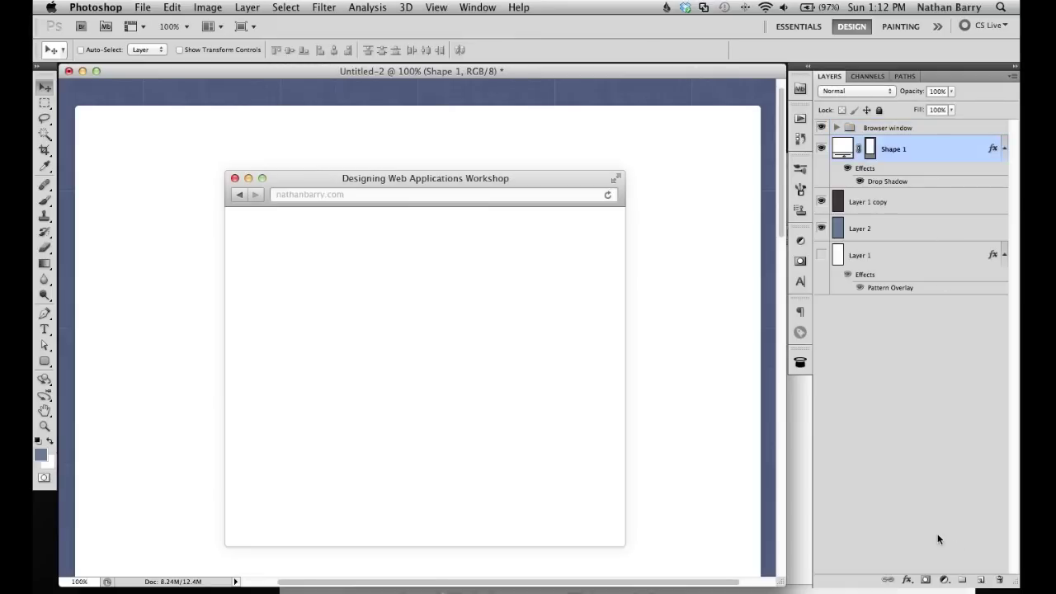
key(u)
drag(86, 93, 629, 524)
drag(749, 431, 769, 538)
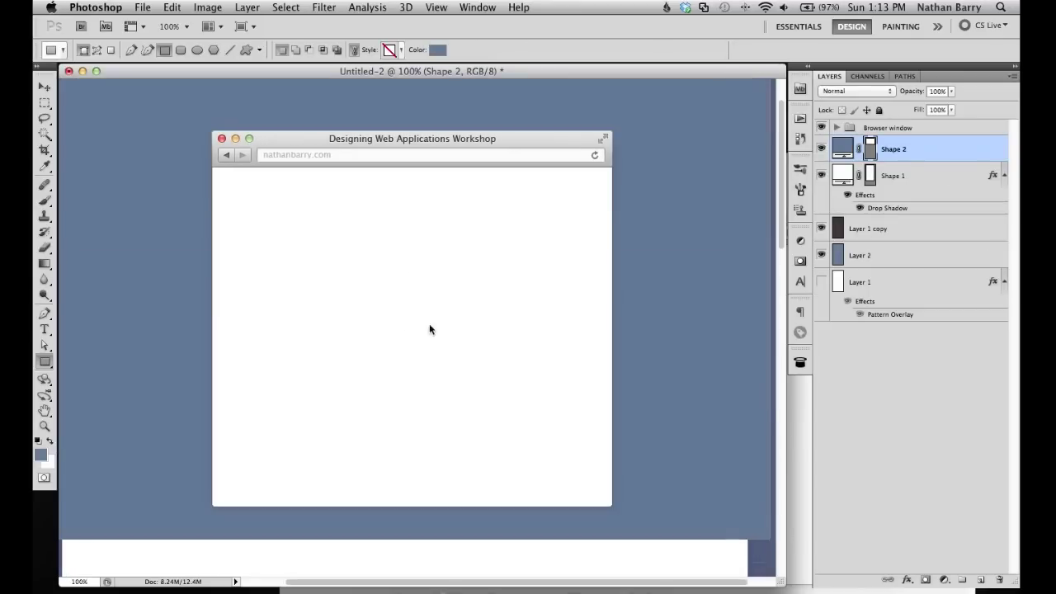
Step: Set the new rectangle's fill colour to light grey f1f1f1
double_click(842, 149)
click(549, 284)
click(525, 276)
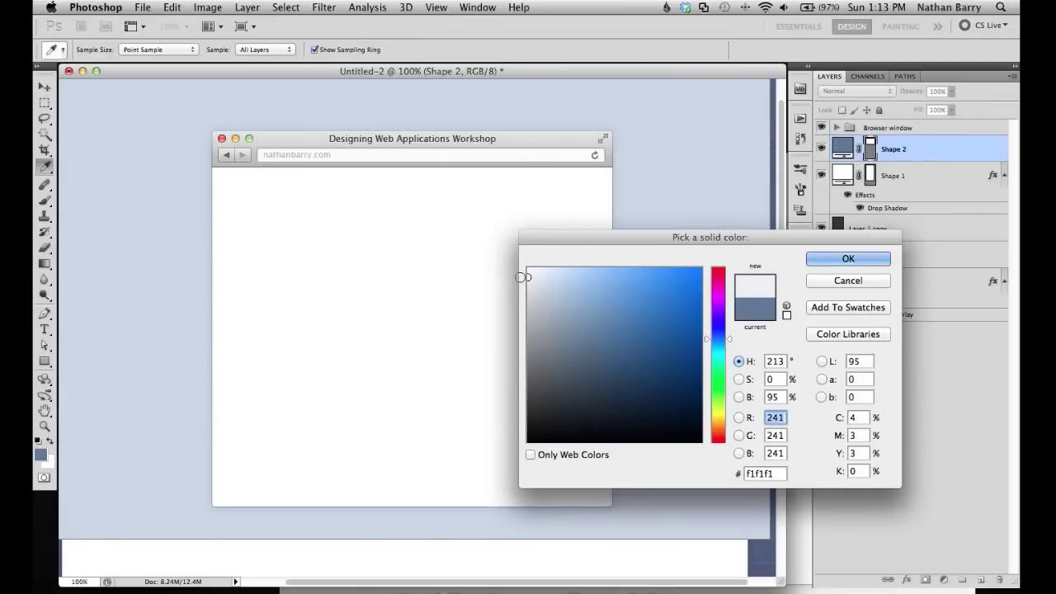
click(831, 259)
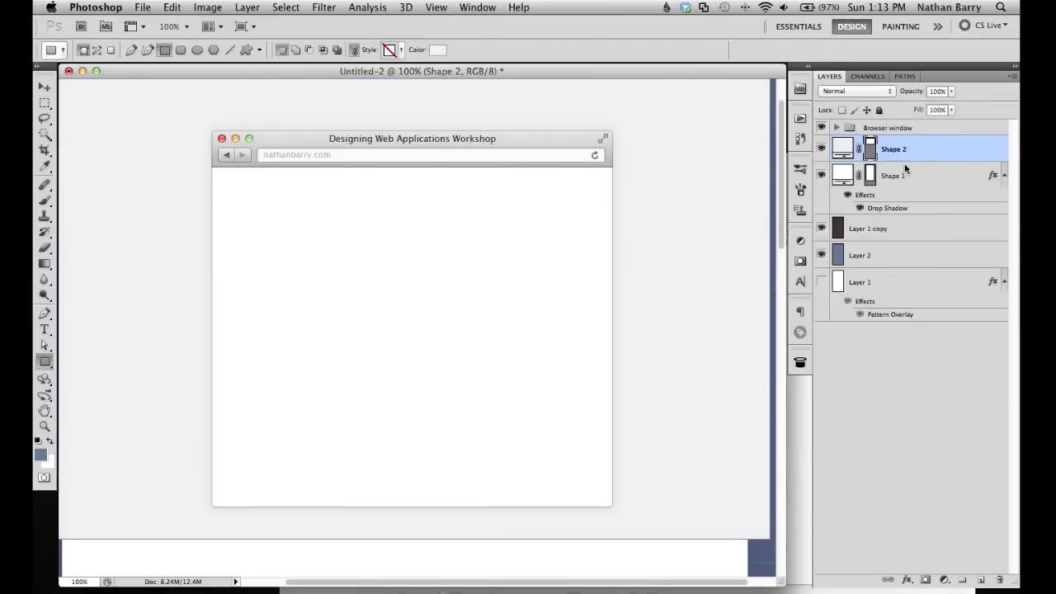
Step: Clip the grey rectangle to the white box shape so it stays inside the box's edges
key(alt)
alt+click(909, 159)
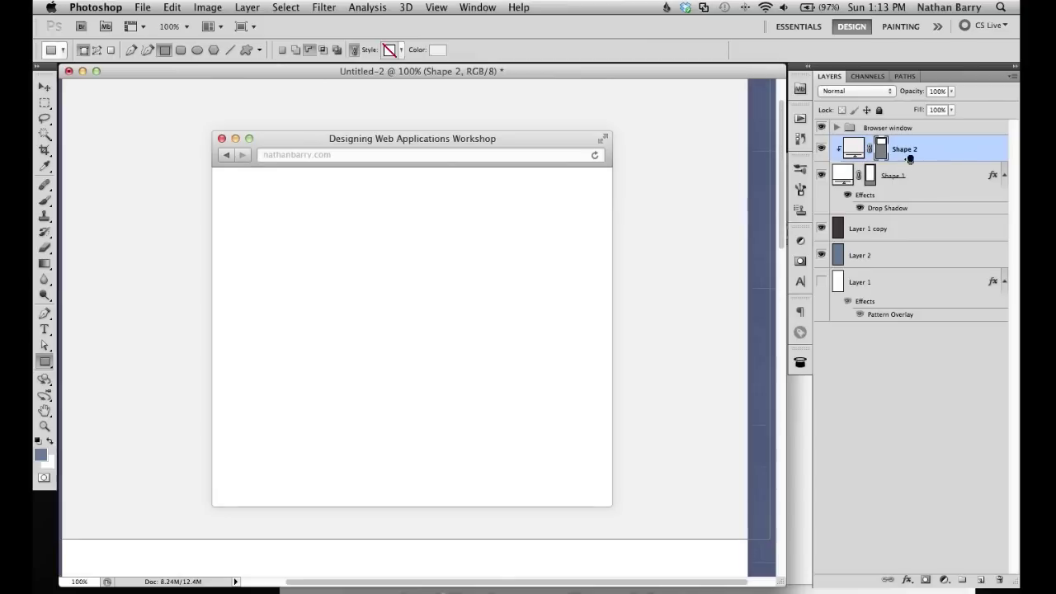
key(super+minus)
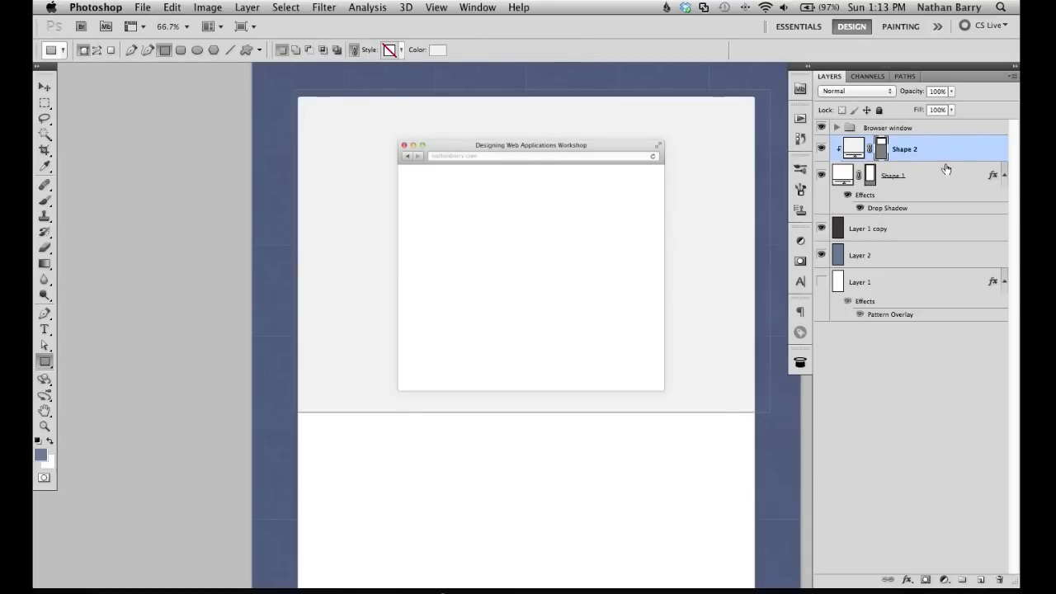
click(945, 171)
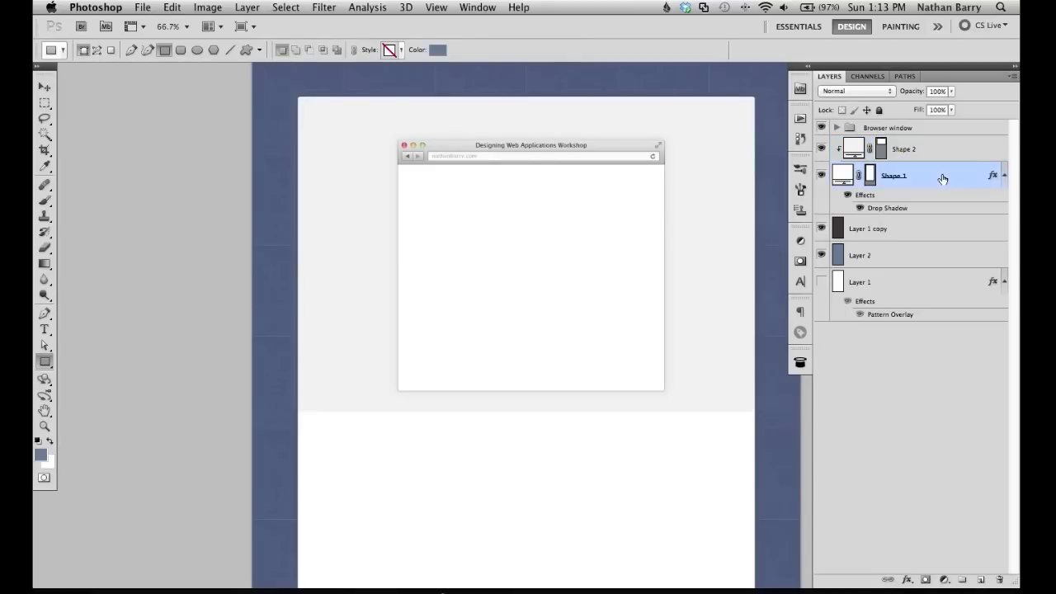
drag(630, 240, 556, 236)
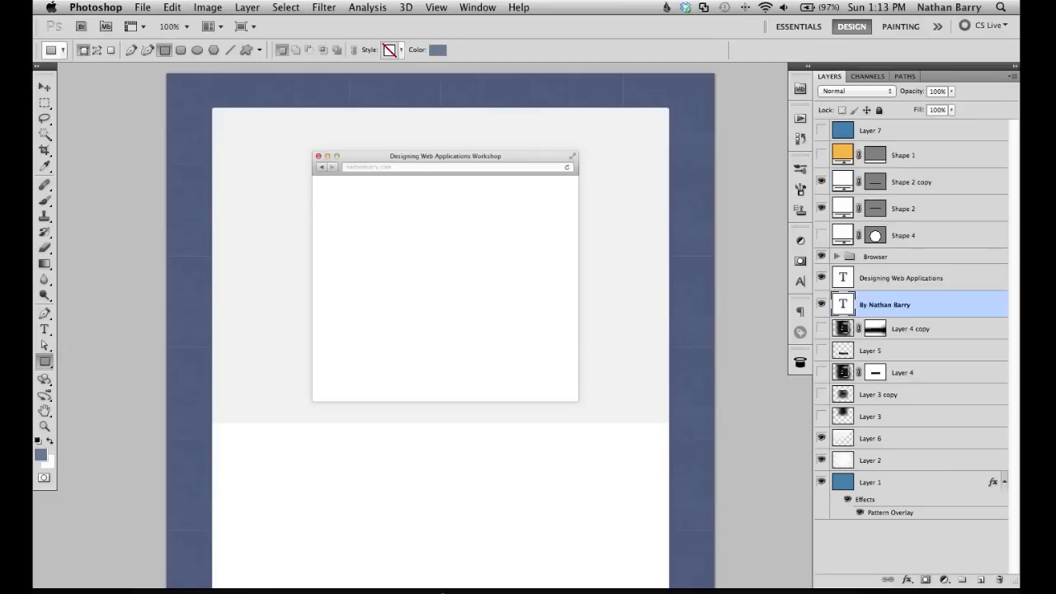
Step: Switch to the book cover document and select Shape 2 copy, Shape 2, Layer 6, Layer 2 and Layer 1
drag(34, 206, 550, 146)
key(v)
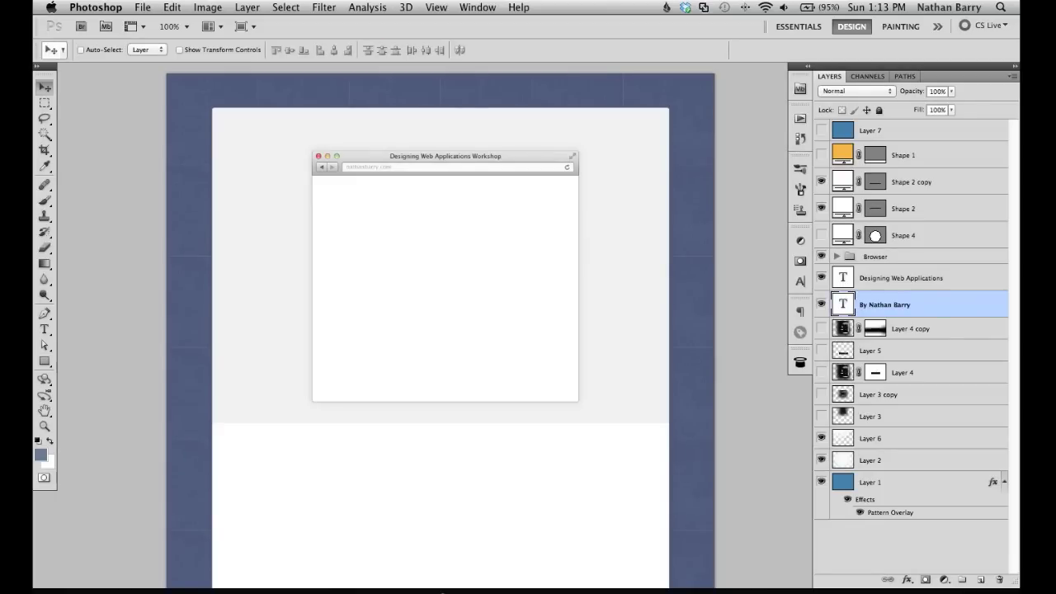
super+click(446, 289)
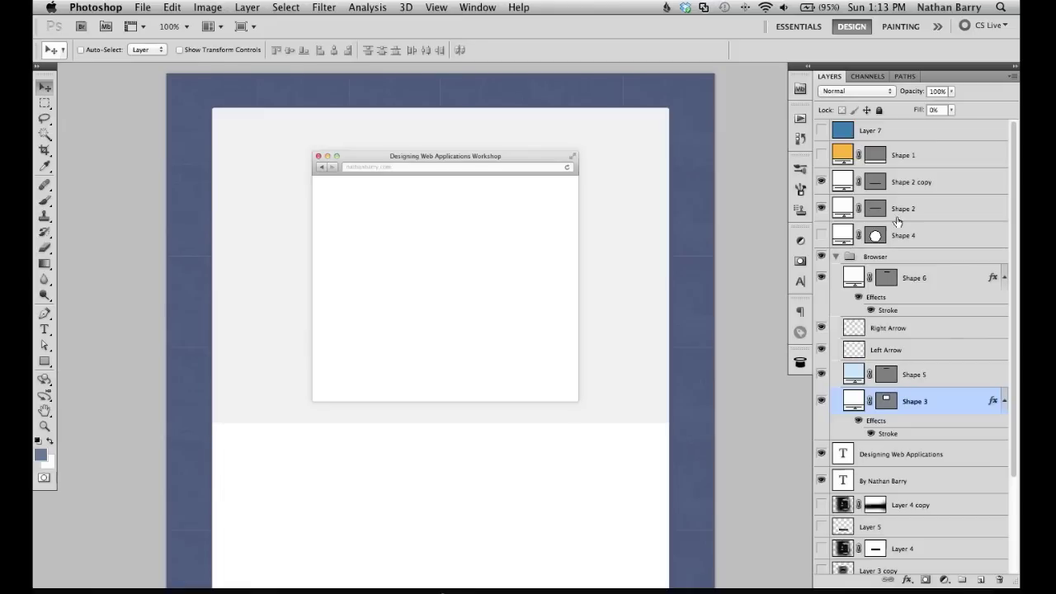
click(837, 258)
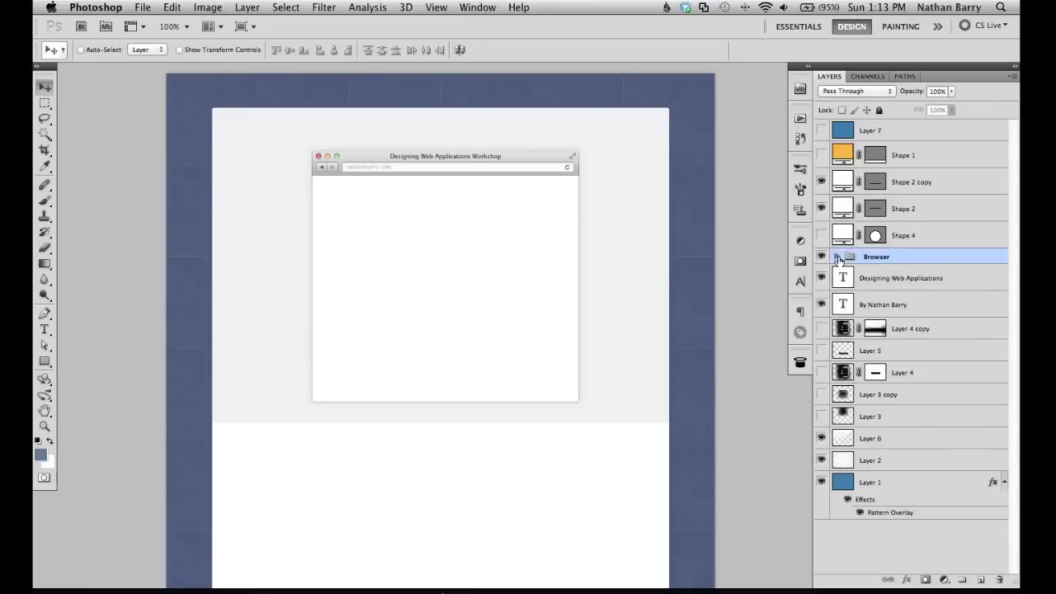
shift+click(874, 305)
click(921, 186)
shift+click(922, 209)
super+click(929, 484)
super+click(926, 462)
super+click(926, 439)
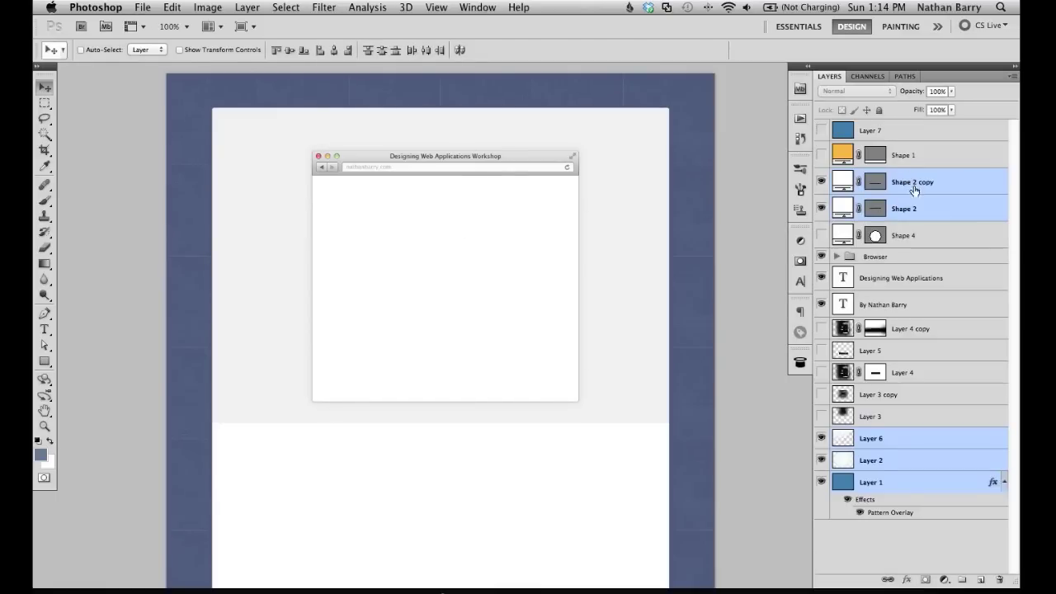
Step: Try to copy only the selected line shapes and background layers into the page design
drag(903, 185, 458, 284)
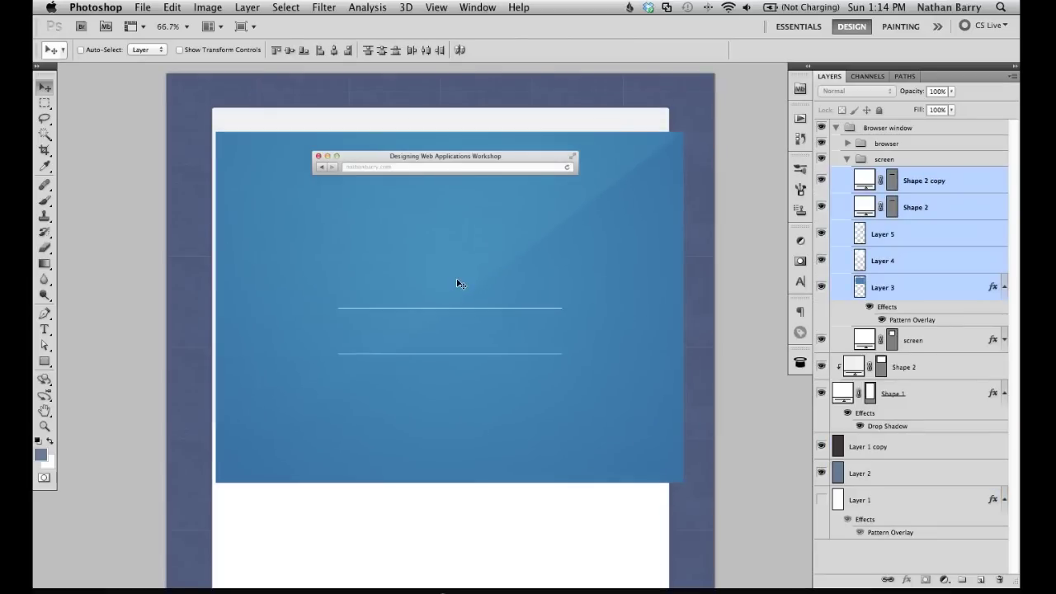
key(super+z)
key(super+alt+z)
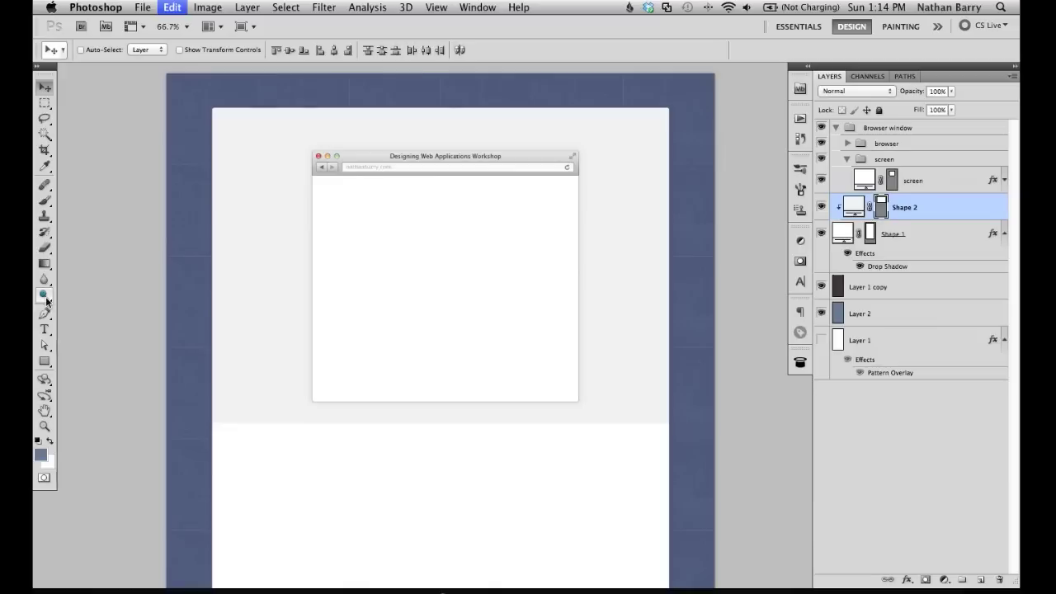
Step: Add the cover's Browser group, title text and author text to the selection, and copy all selected layers into the page design
key(ctrl+Tab)
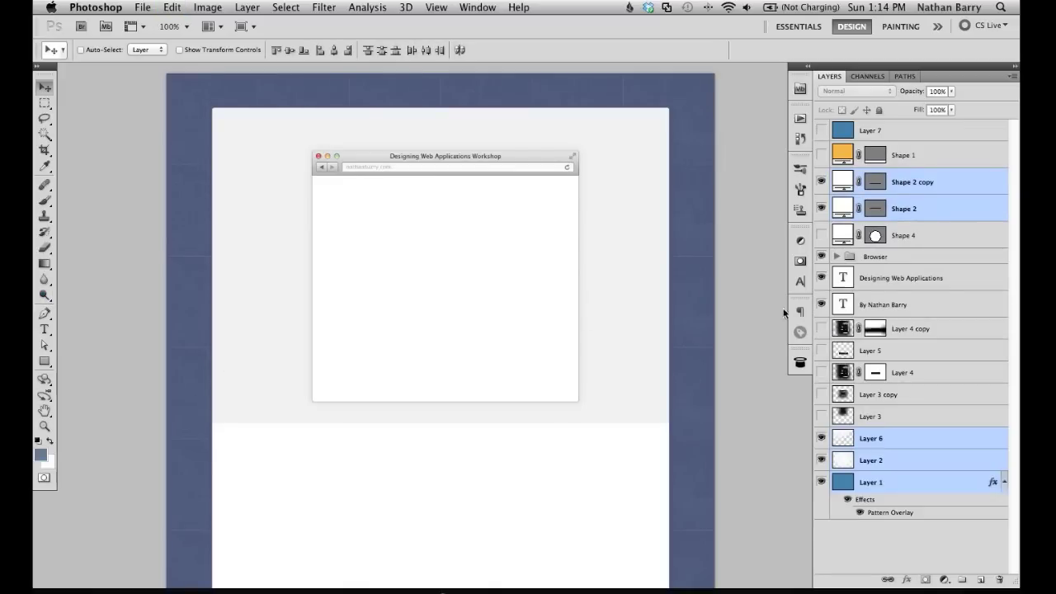
super+click(902, 257)
super+click(897, 278)
super+click(900, 304)
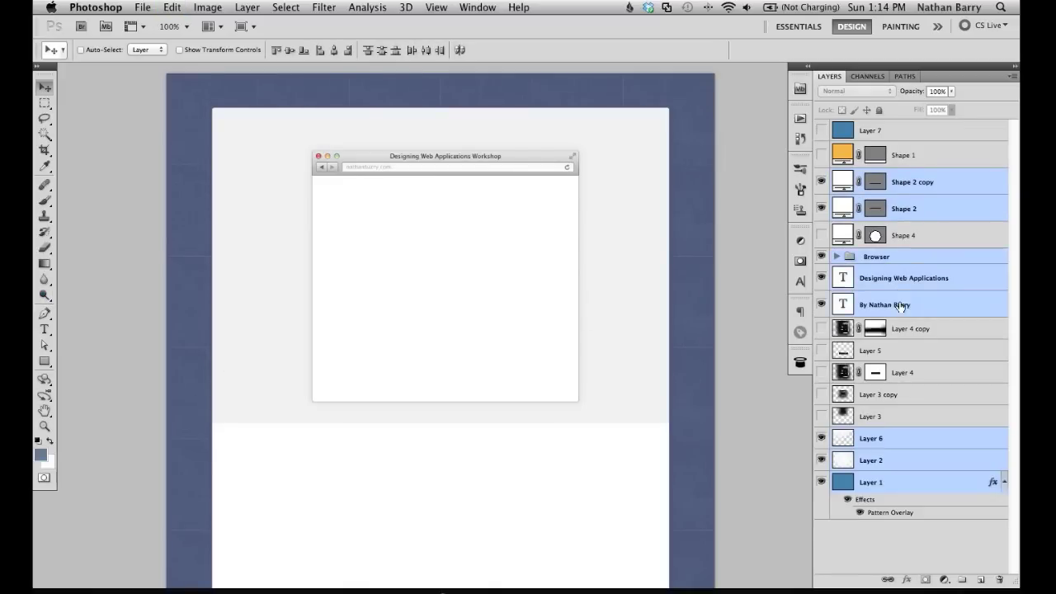
drag(937, 199, 485, 260)
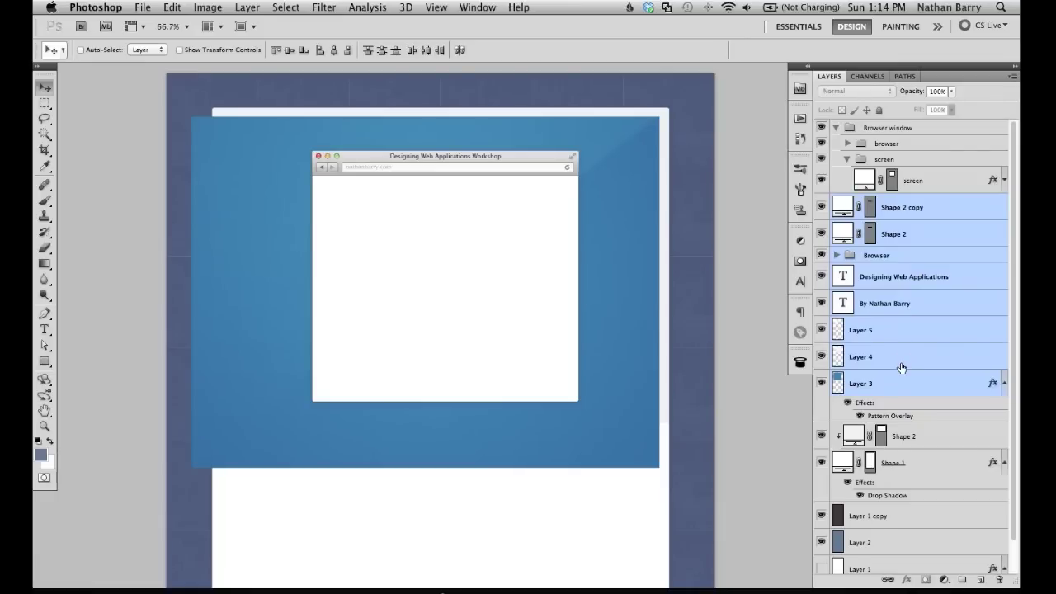
Step: Group the copied cover layers, masked to the browser screen shape's outline, inside the screen group
key(super+g)
super+click(870, 223)
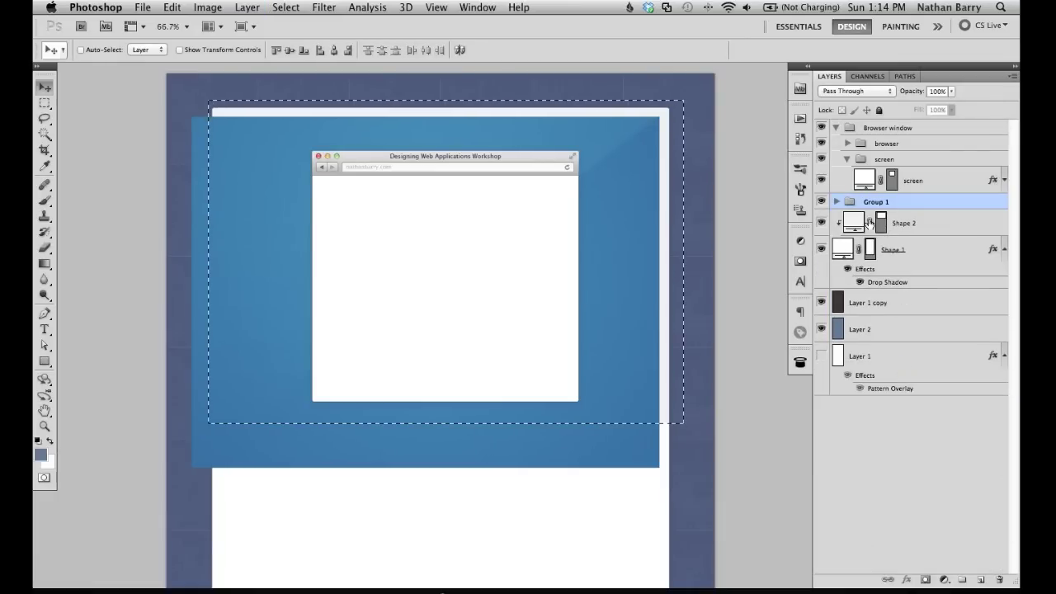
key(super+d)
super+click(893, 191)
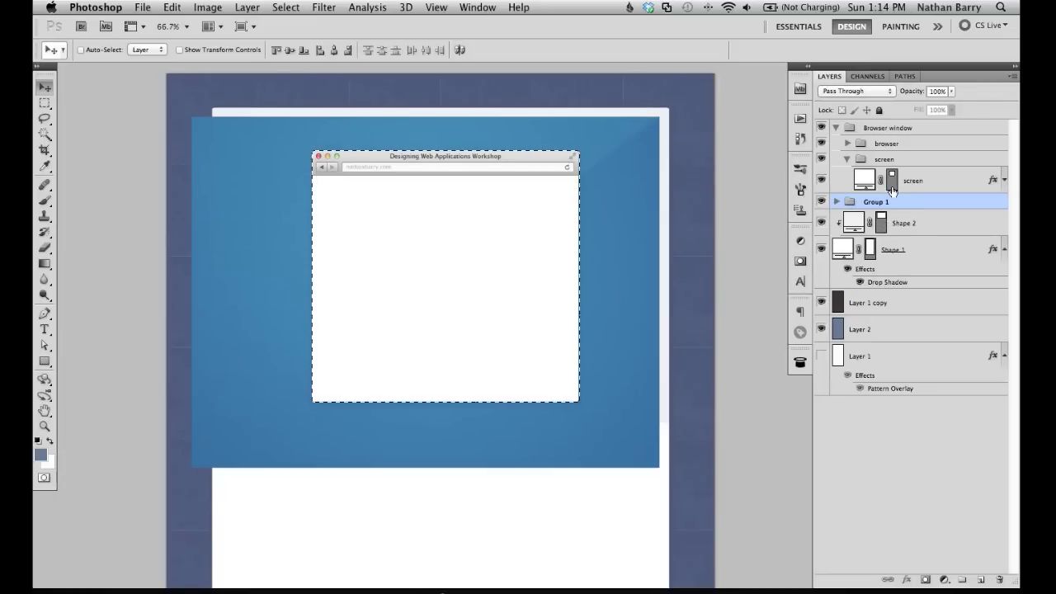
click(926, 580)
drag(926, 211, 926, 169)
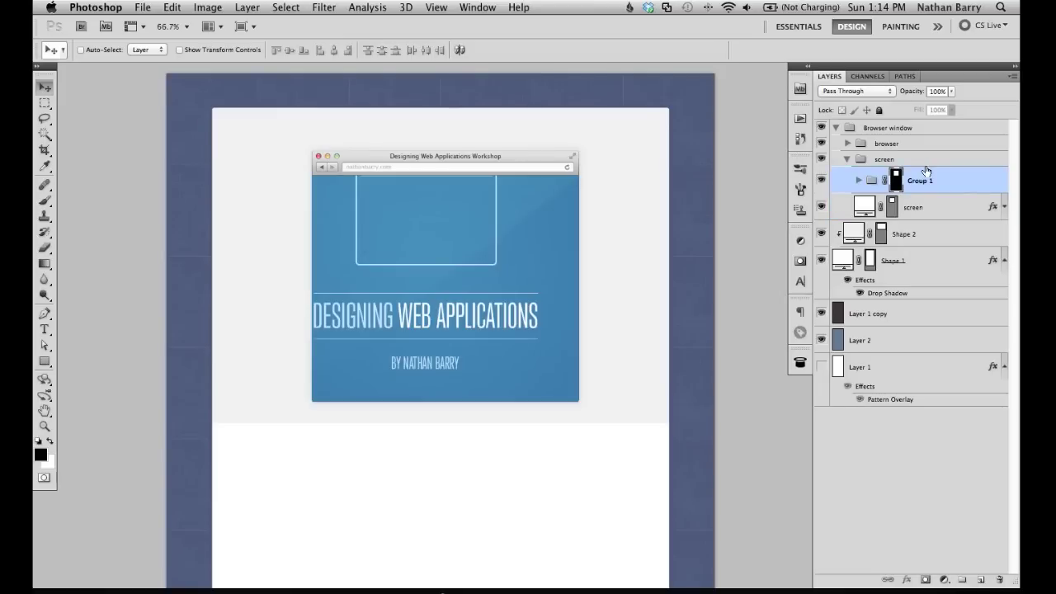
Step: Unlink the cover group's mask and move the artwork right and down within the browser screen
click(858, 180)
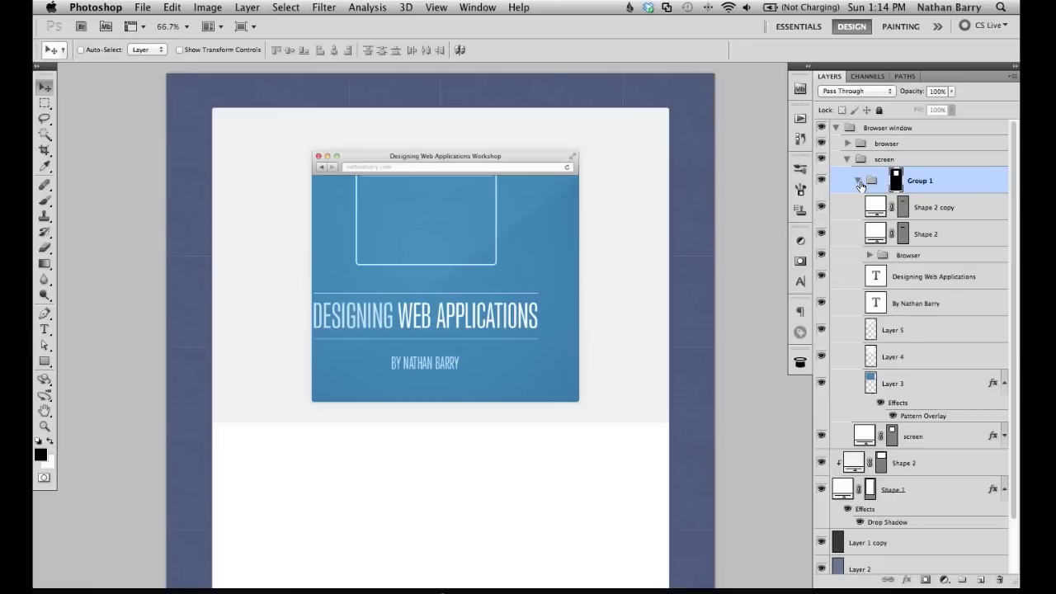
click(872, 181)
drag(513, 265, 544, 285)
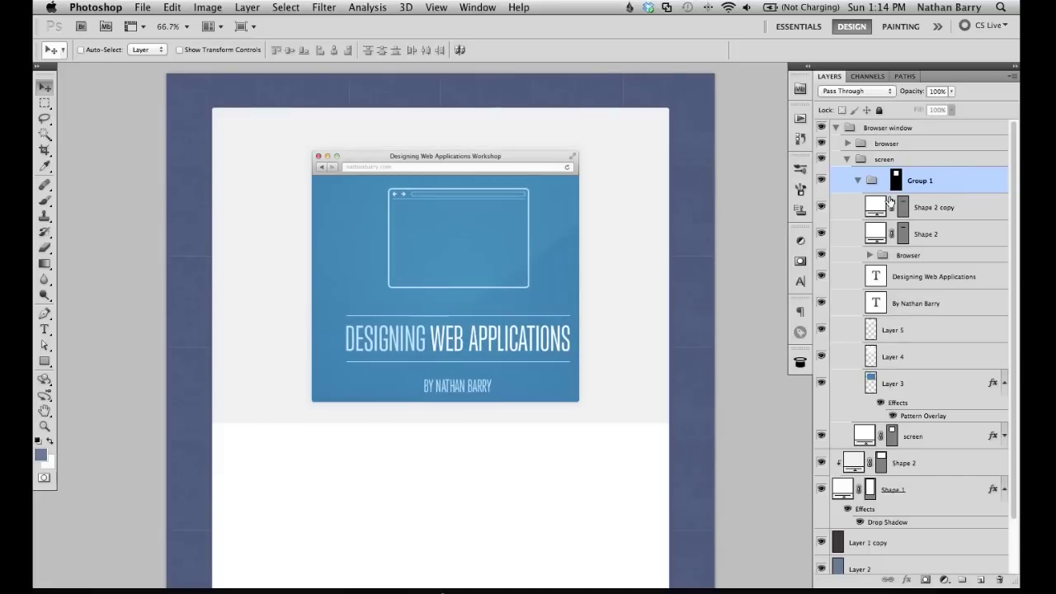
Step: Try to scale all the cover artwork layers to about 77% and centre them in the browser screen
click(928, 216)
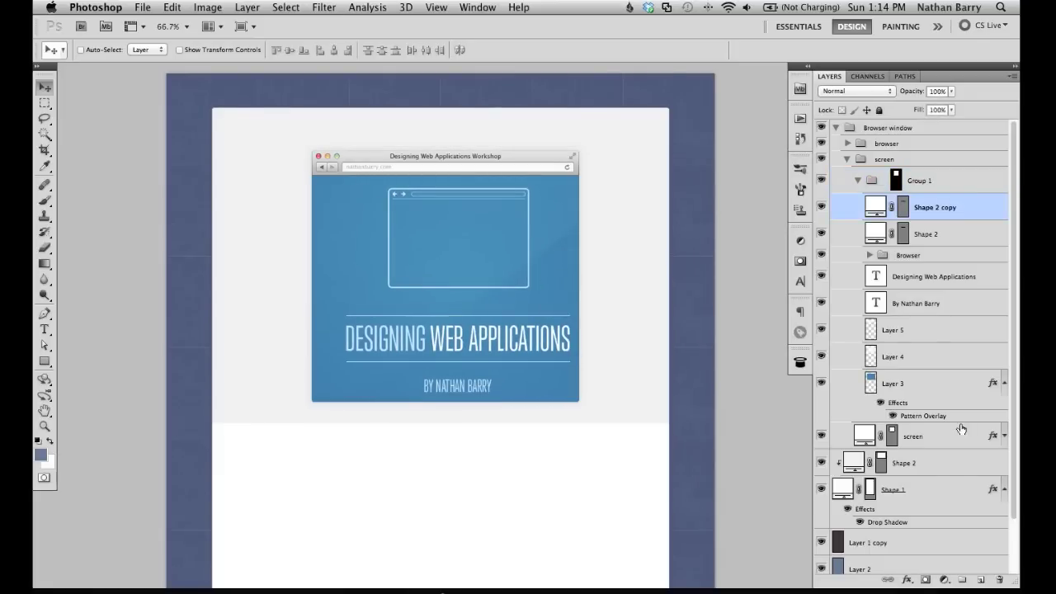
shift+click(939, 388)
key(ctrl+t)
drag(225, 138, 278, 173)
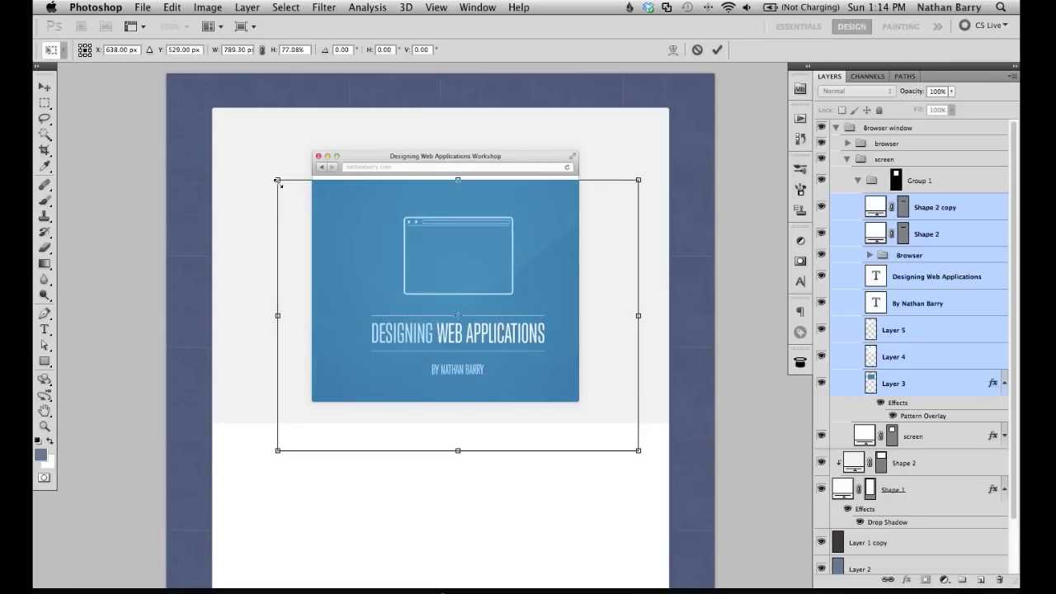
key(Up)
key(Up)
key(Up)
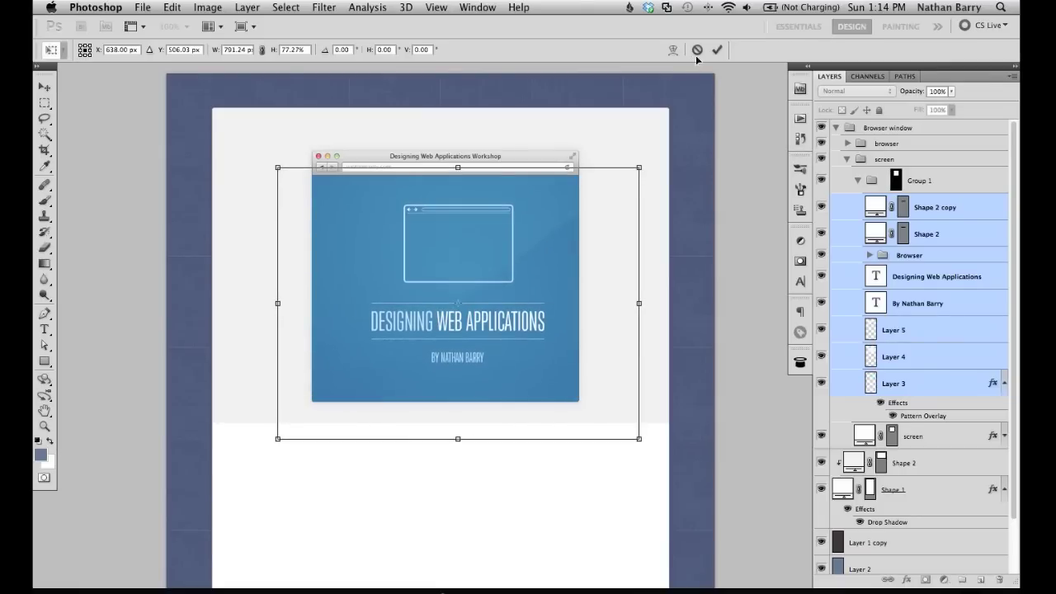
key(shift+Left)
key(shift+Left)
key(shift+Left)
key(shift+Left)
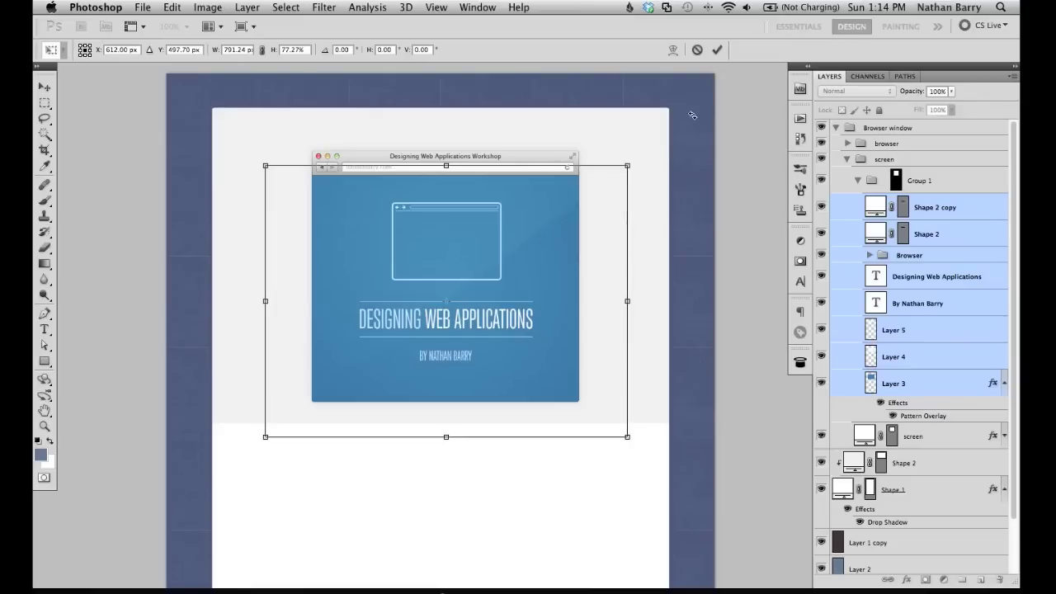
key(Return)
key(super+z)
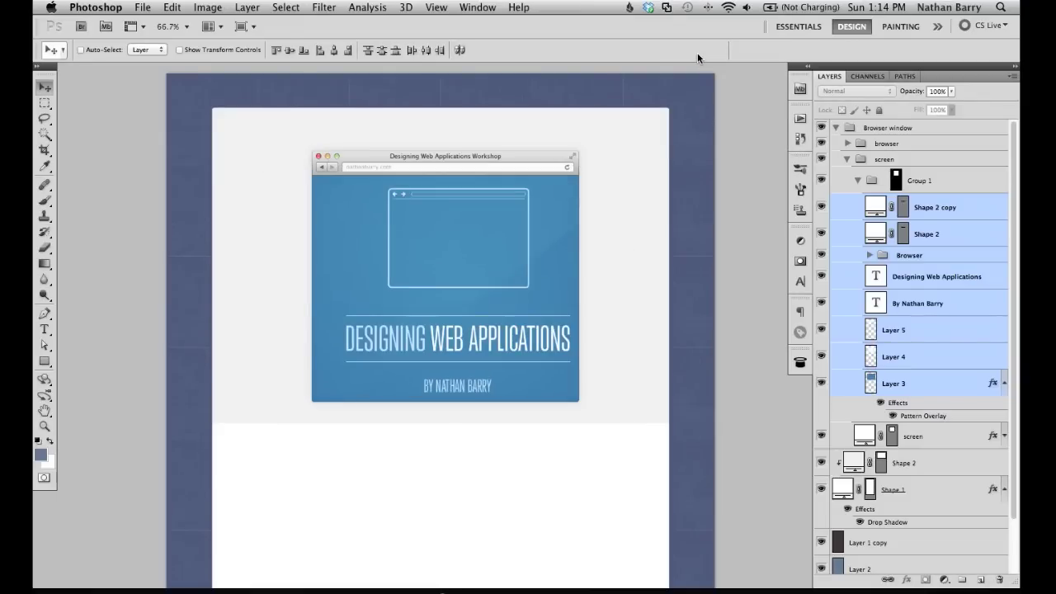
Step: Scale all the selected cover artwork layers to about 72% and centre them within the browser screen
key(super+t)
drag(224, 490, 307, 448)
drag(438, 368, 426, 355)
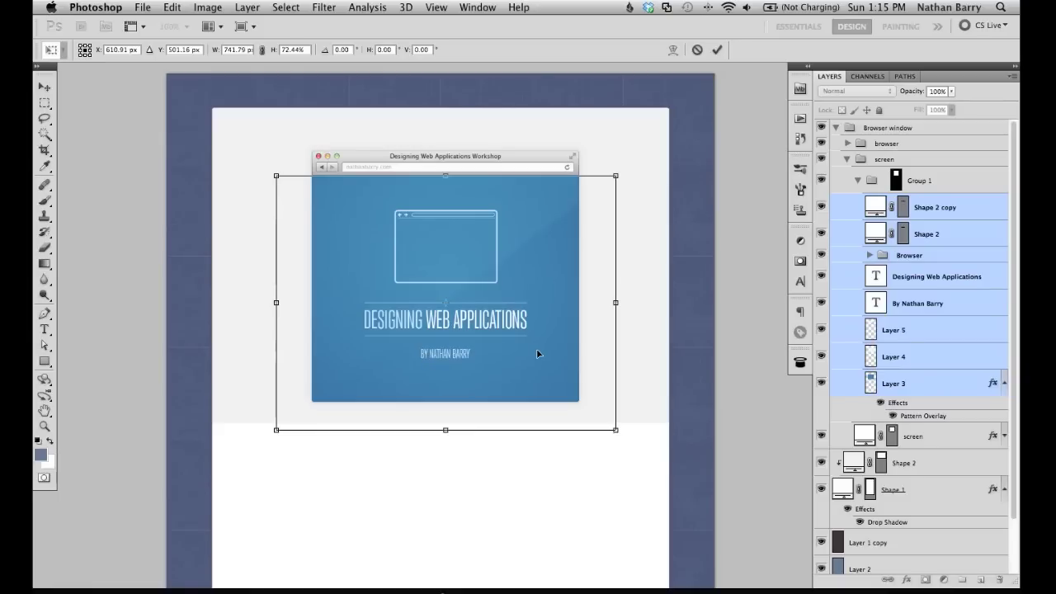
key(Return)
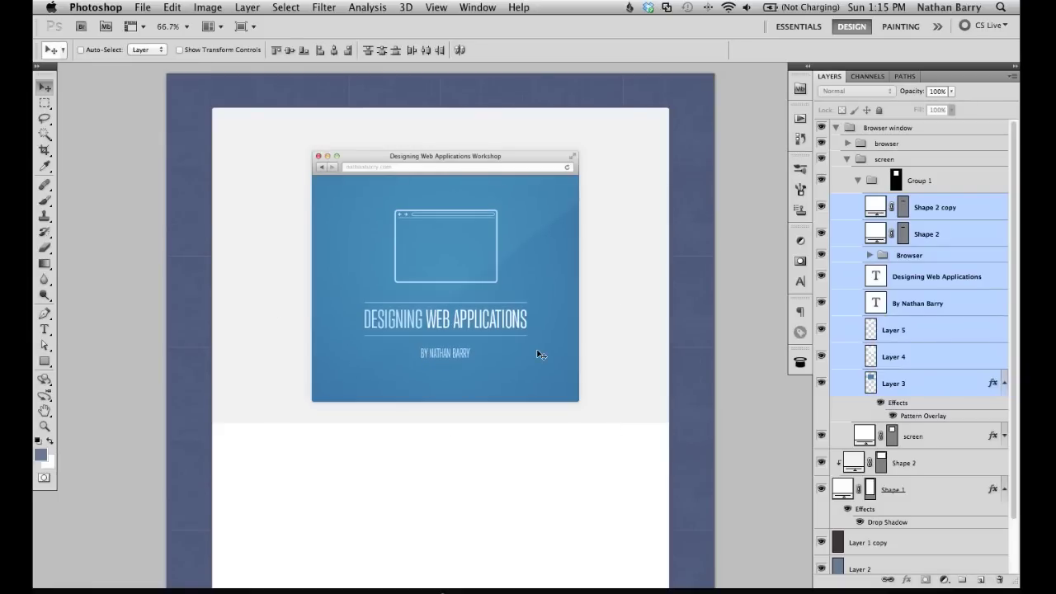
key(Down)
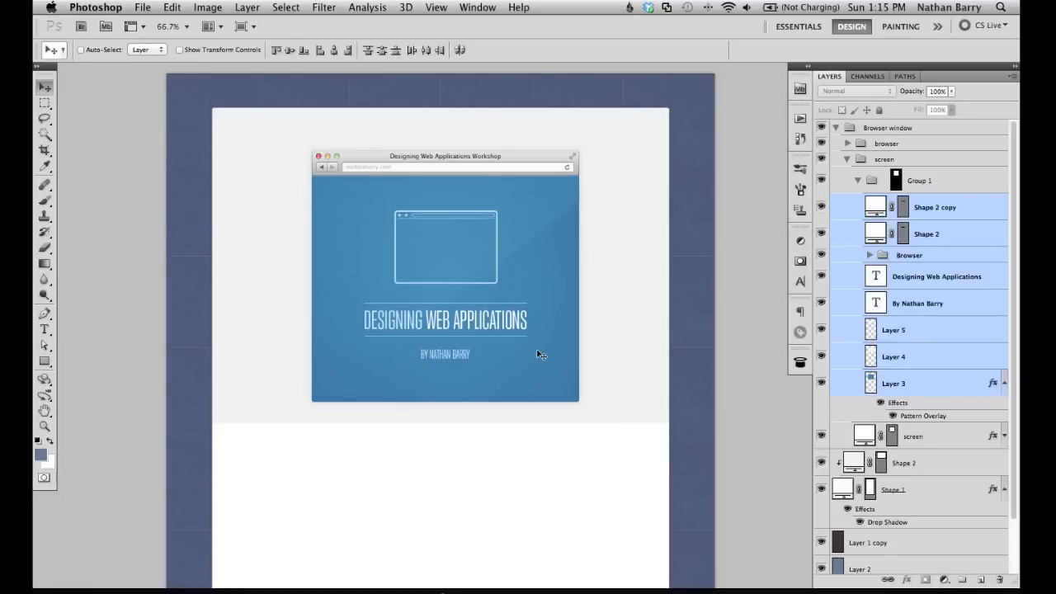
Step: Replace the cover's author line with the text "Workshop"
key(t)
click(459, 356)
key(super+a)
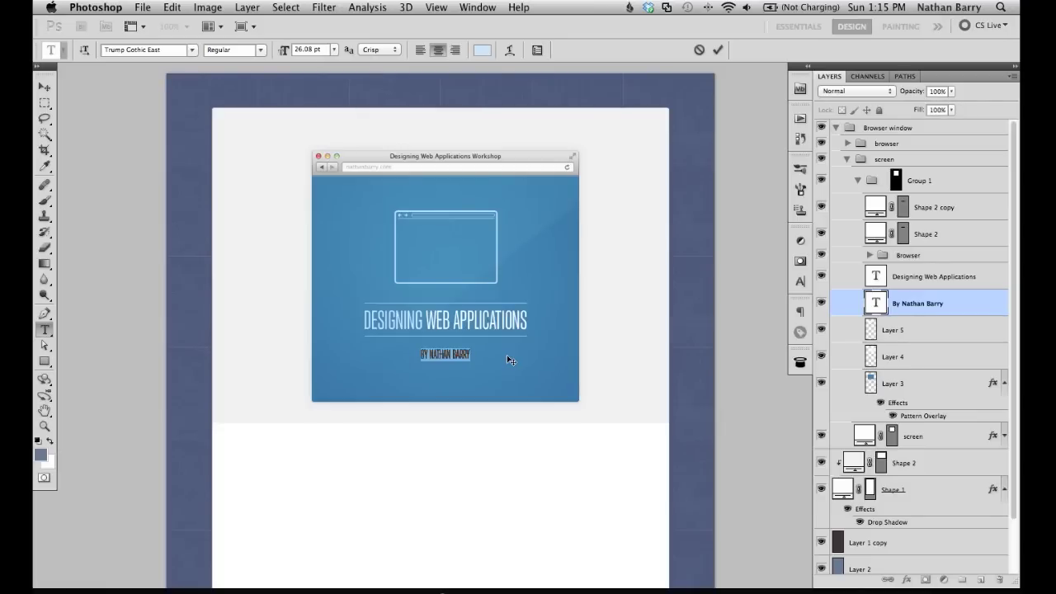
text(Mathan Barry)
key(super+a)
text(Workshop)
key(super+a)
text(Workshop)
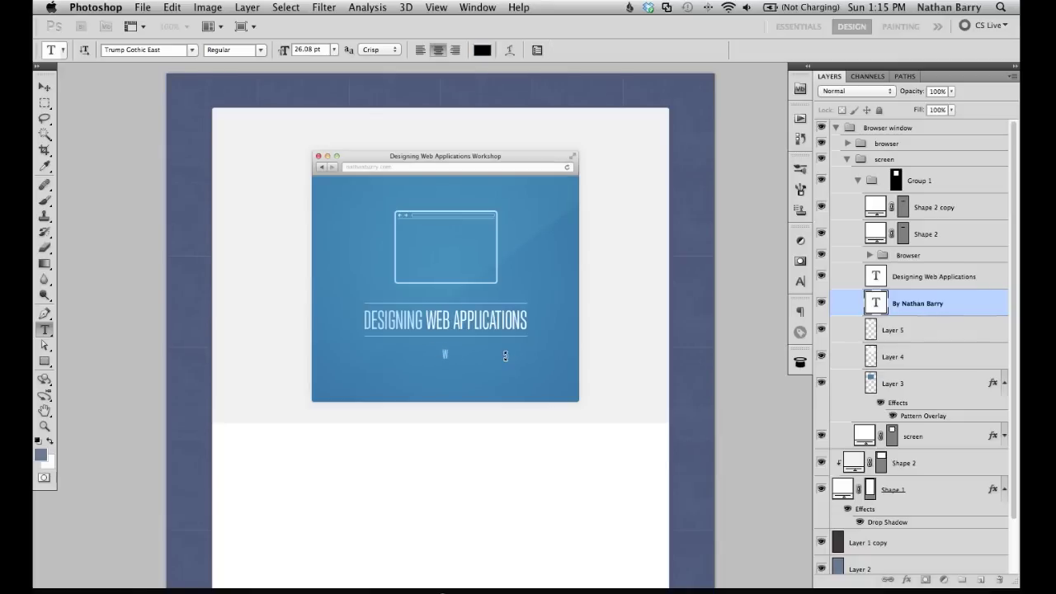
key(super+Return)
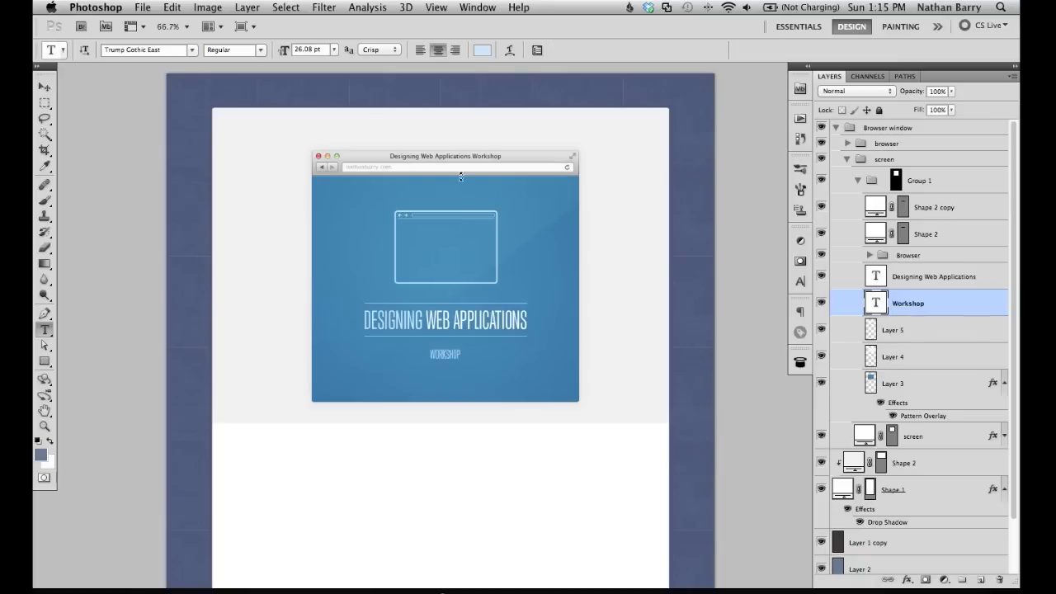
Step: Enlarge the "Workshop" text to 48 pt
click(333, 54)
click(344, 201)
click(333, 50)
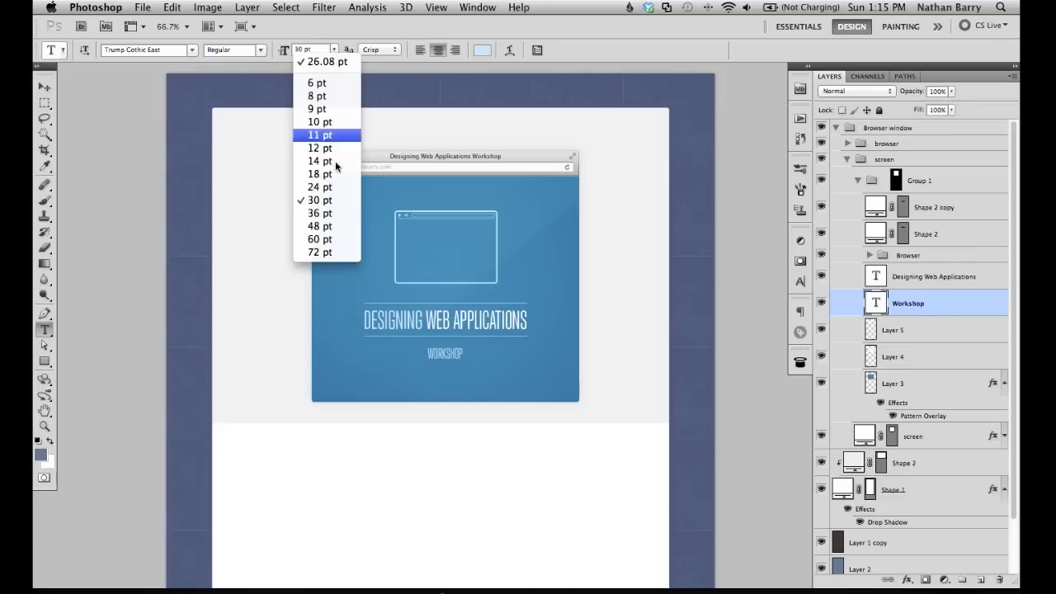
click(334, 227)
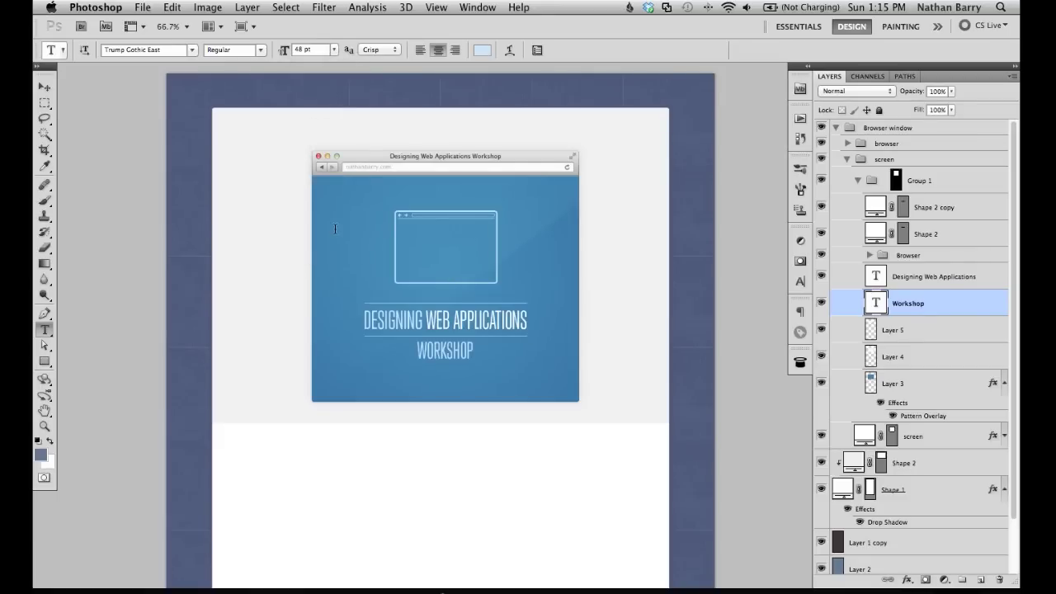
Step: Move the "Workshop" text down to leave a gap beneath the title's lower rule
key(v)
key(Down)
key(Down)
key(Down)
key(Down)
key(Down)
key(Down)
key(Down)
key(Down)
key(Down)
key(Down)
key(Down)
key(Down)
key(Down)
key(Down)
key(Down)
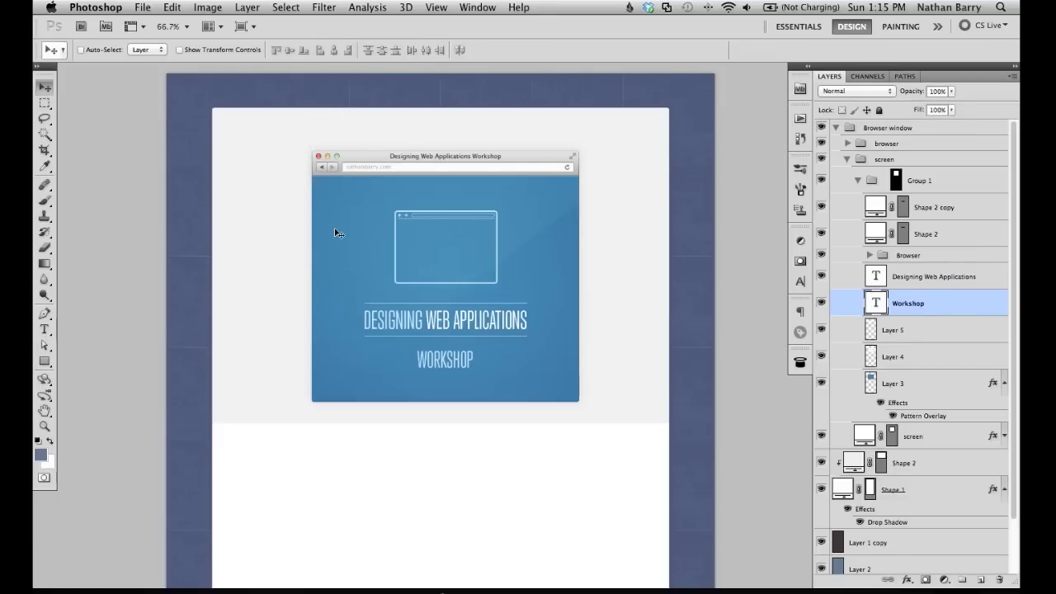
Step: Try to shift the cover artwork group up within the browser screen, and undo the shift
key(super+plus)
drag(379, 214, 426, 257)
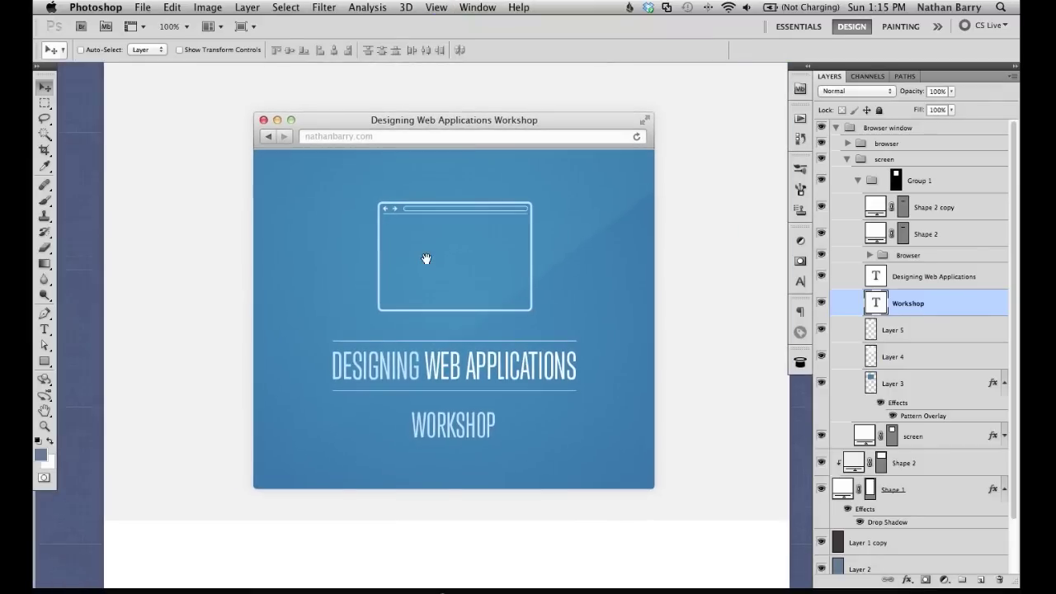
click(875, 182)
key(shift+Up)
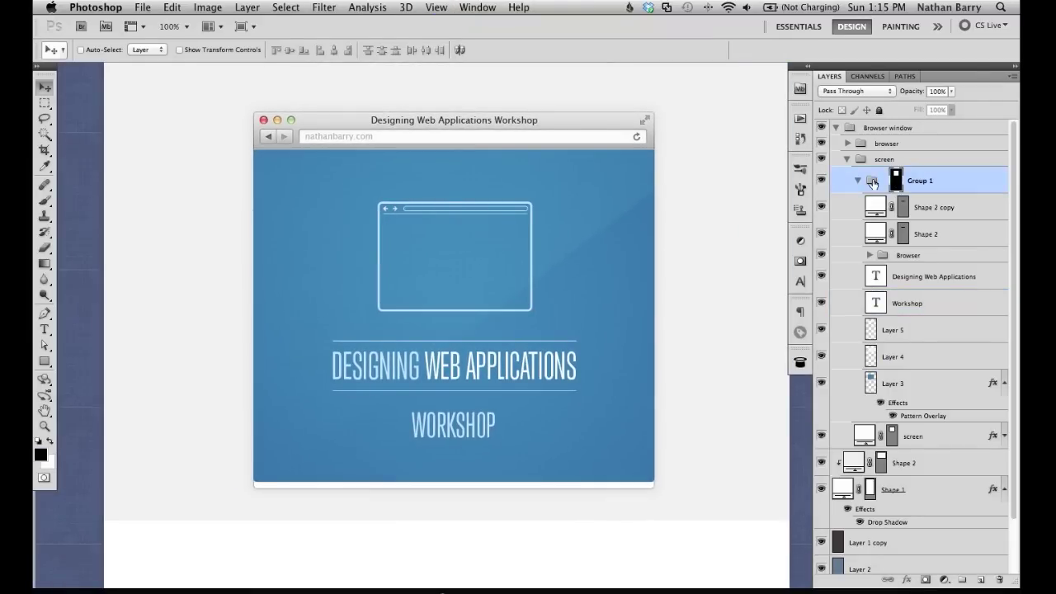
key(super+z)
Step: Target the cover group's contents instead of its mask and nudge the artwork slightly up within the browser screen
click(870, 184)
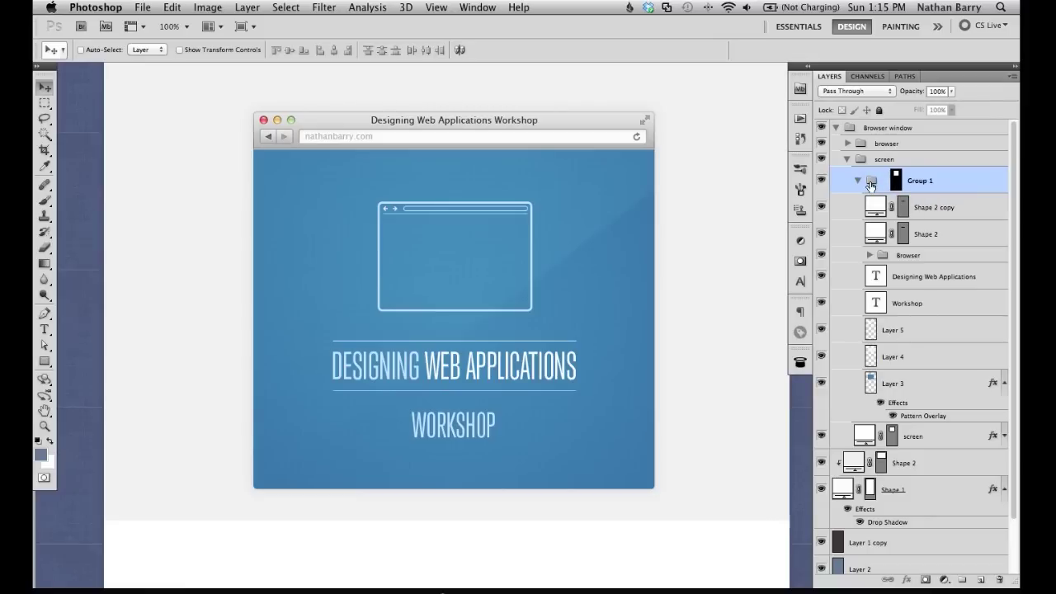
click(896, 180)
click(872, 183)
key(Up)
key(Up)
key(Up)
key(Up)
key(Up)
key(Up)
key(Up)
key(Up)
key(Up)
key(Up)
key(Up)
key(Up)
key(Up)
key(Up)
key(Up)
key(Up)
key(Down)
key(Down)
key(Down)
key(Down)
key(Down)
key(Down)
key(Down)
key(Down)
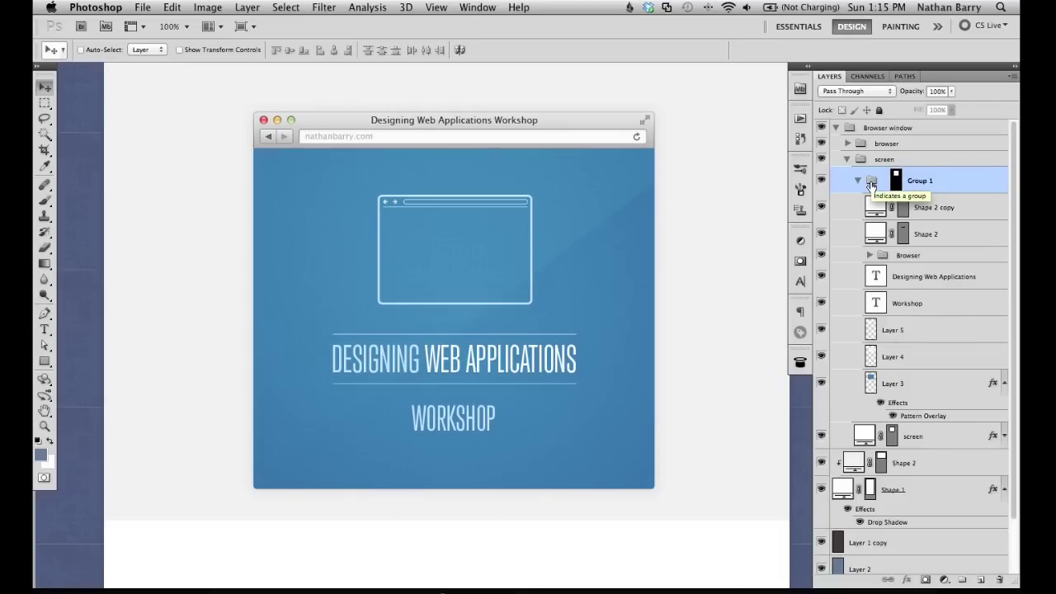
Step: Examine the cover's browser outline up close and compare it with Layer 5 hidden and shown
key(super+equal)
key(super+equal)
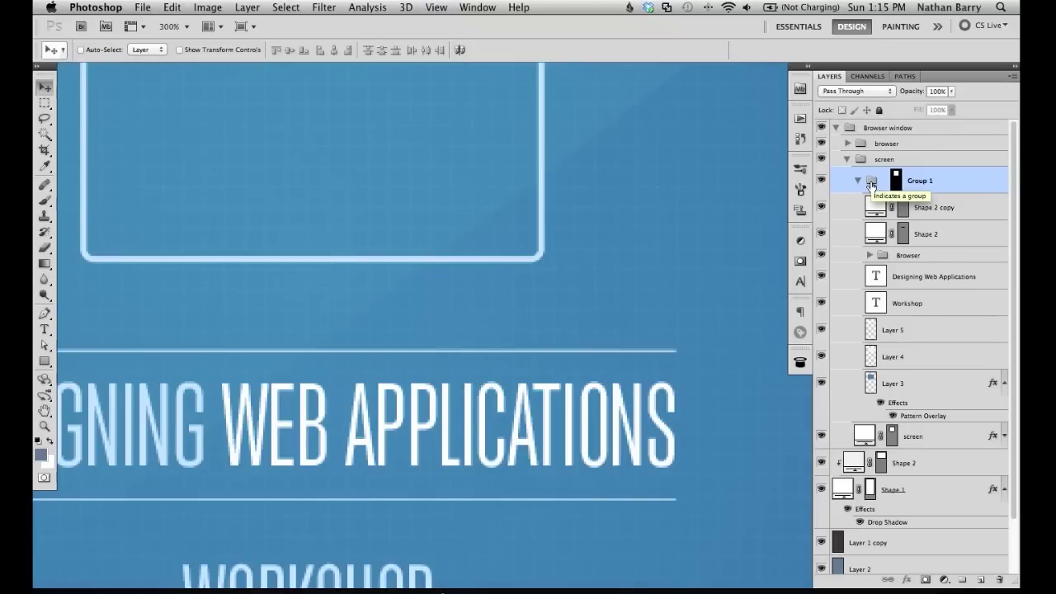
key(super+equal)
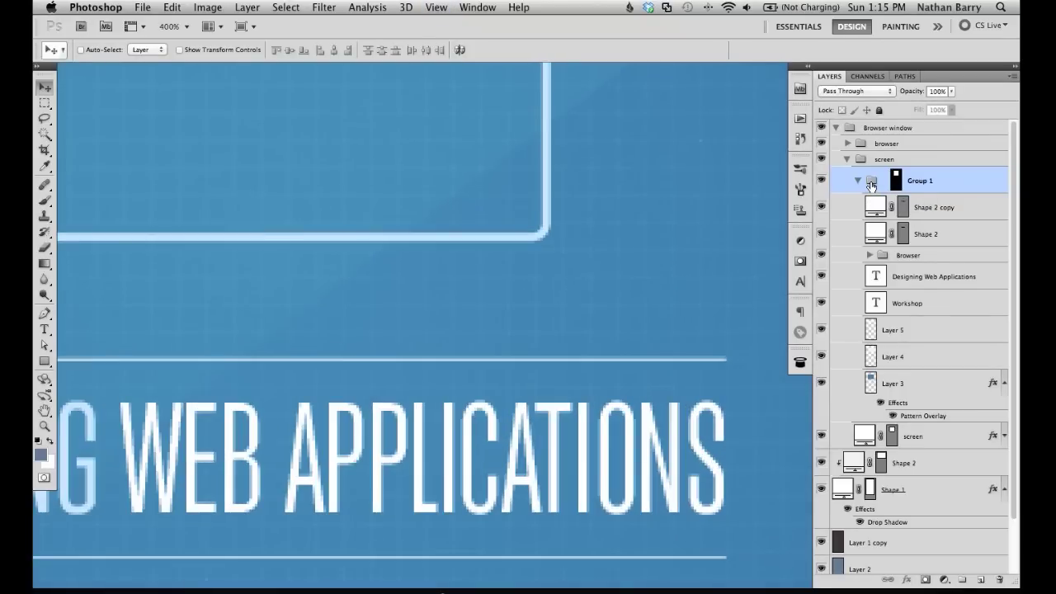
drag(622, 201, 665, 299)
drag(272, 115, 344, 251)
super+click(335, 174)
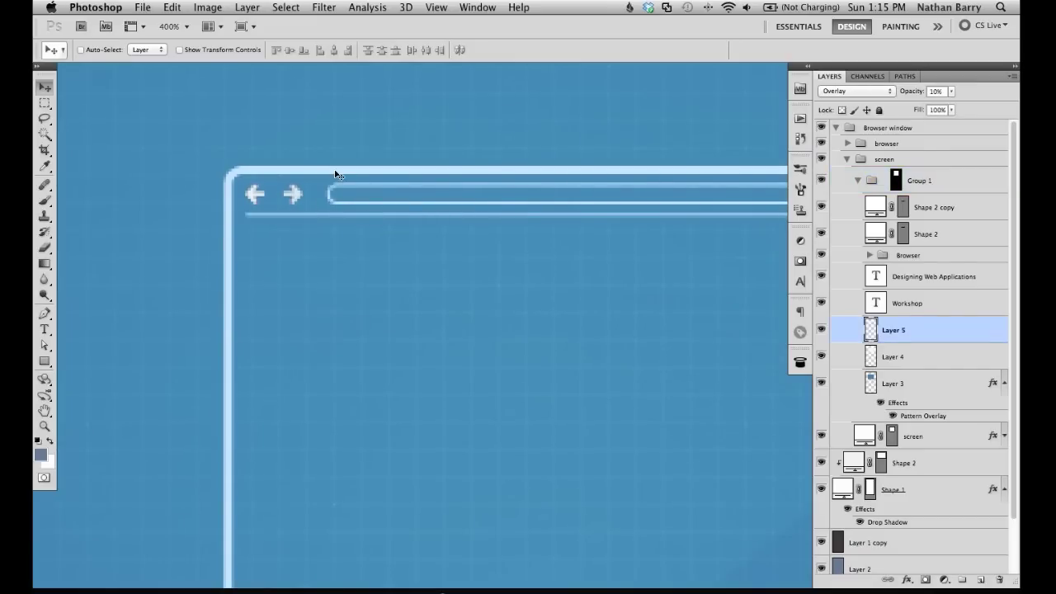
click(821, 331)
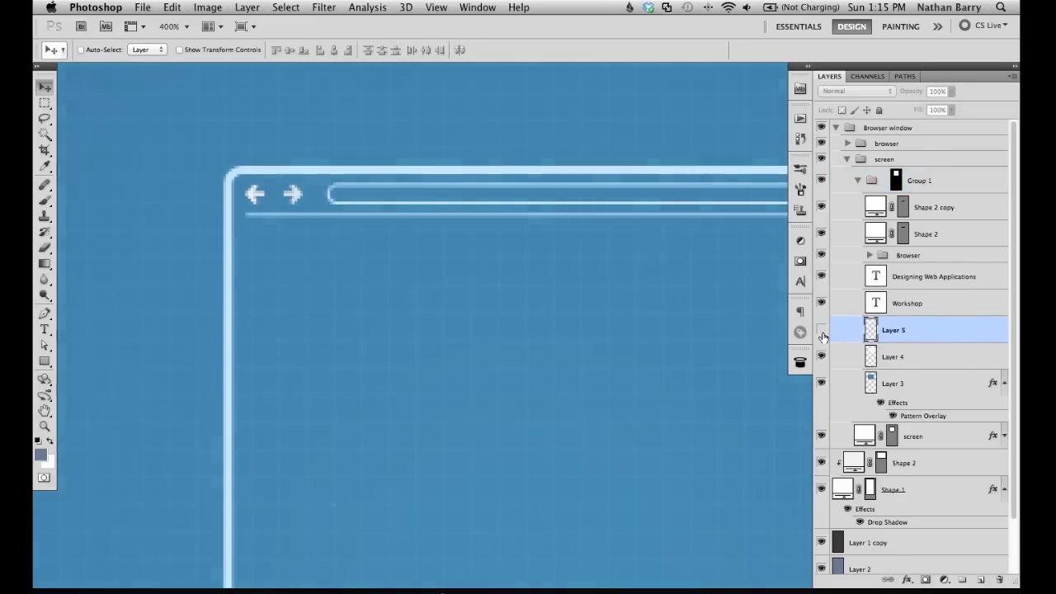
click(821, 332)
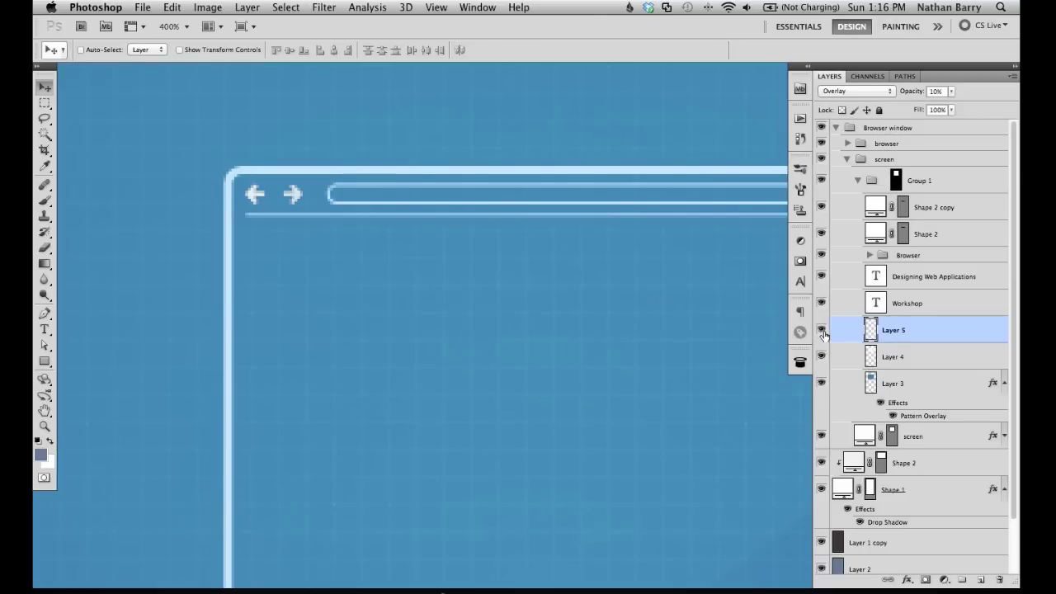
Step: Expand the cover's Browser group and select the vector mask of Shape 3, the main browser outline
click(876, 261)
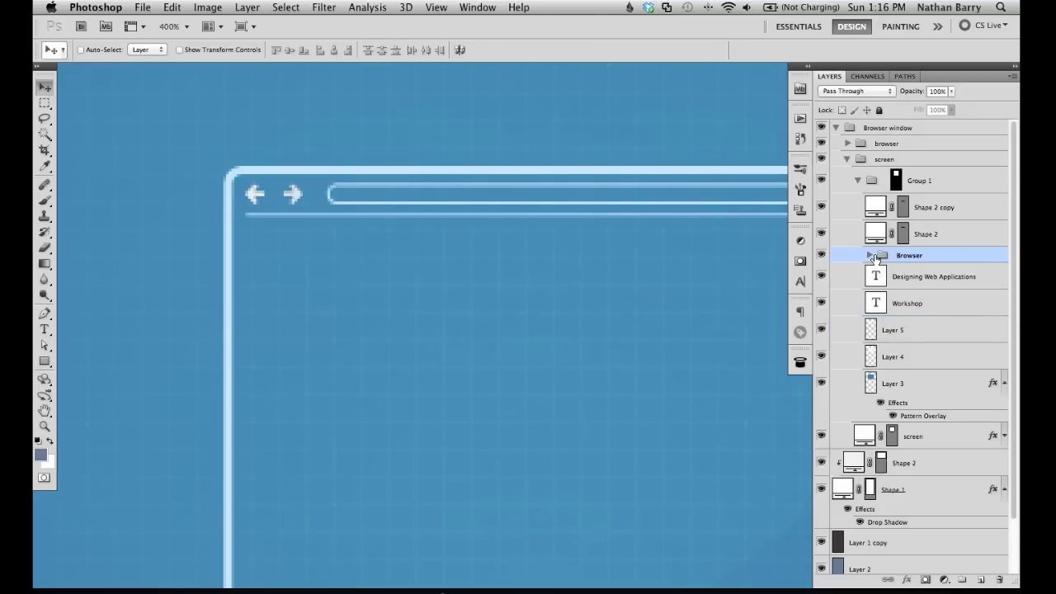
click(870, 256)
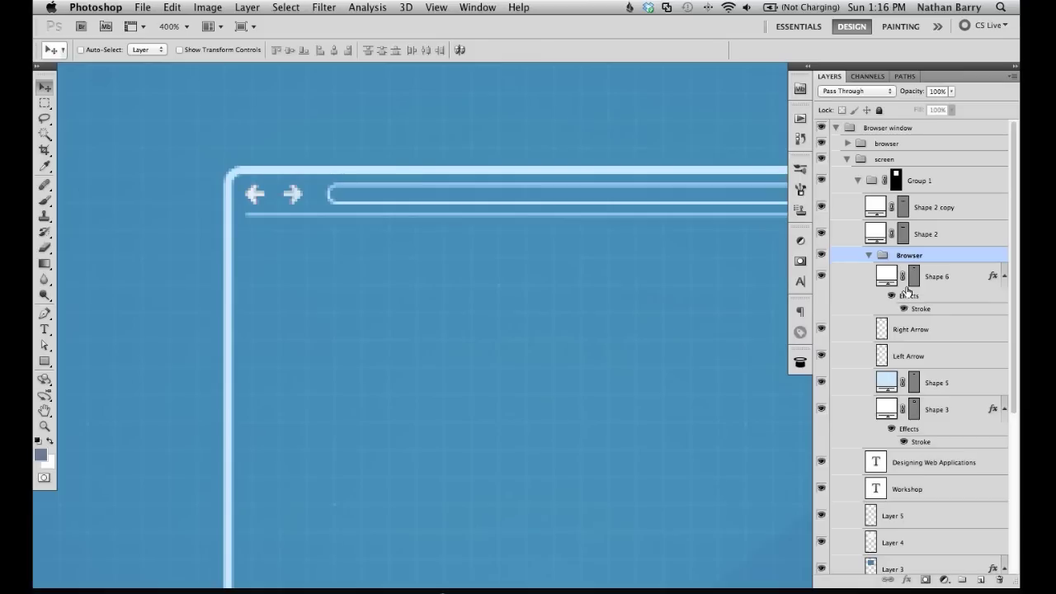
click(914, 416)
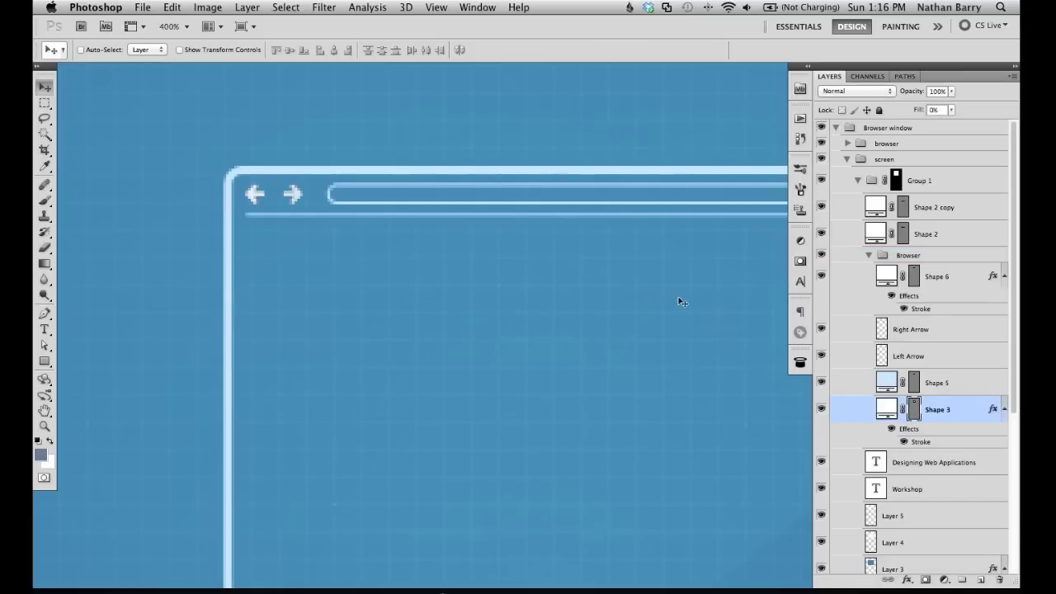
key(super+equal)
key(super+equal)
key(super+equal)
drag(186, 152, 507, 252)
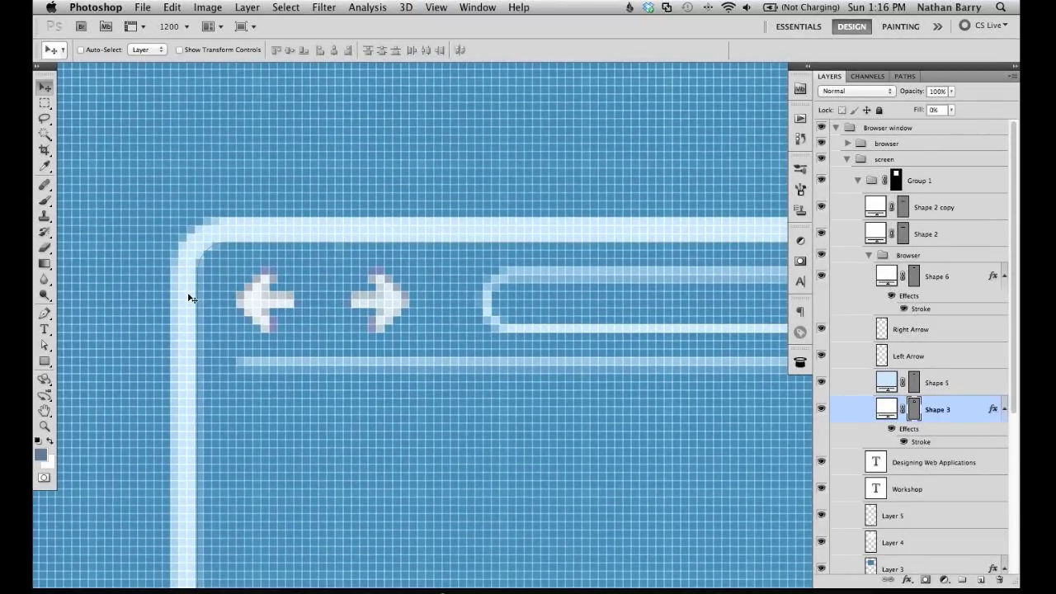
Step: Align the browser outline's left edge to the pixel grid and check its path bounds at the right edge
key(p)
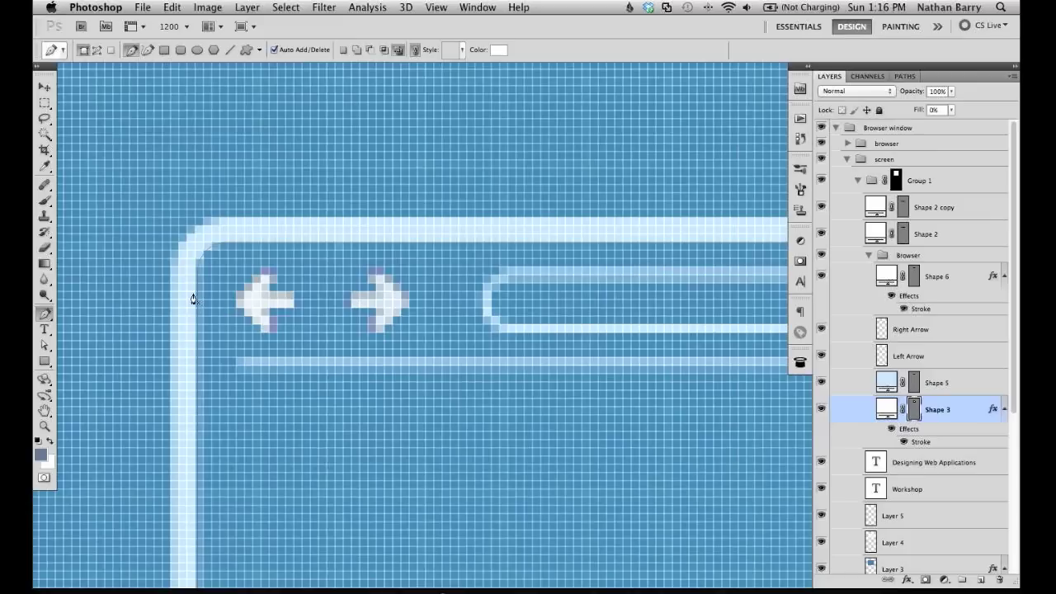
key(super+t)
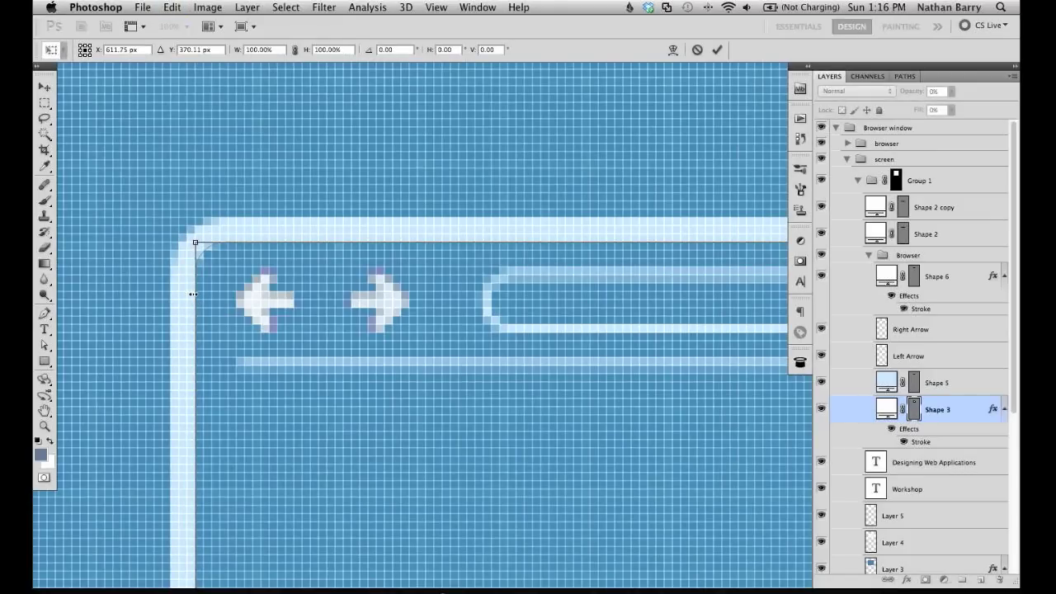
drag(460, 264, 468, 310)
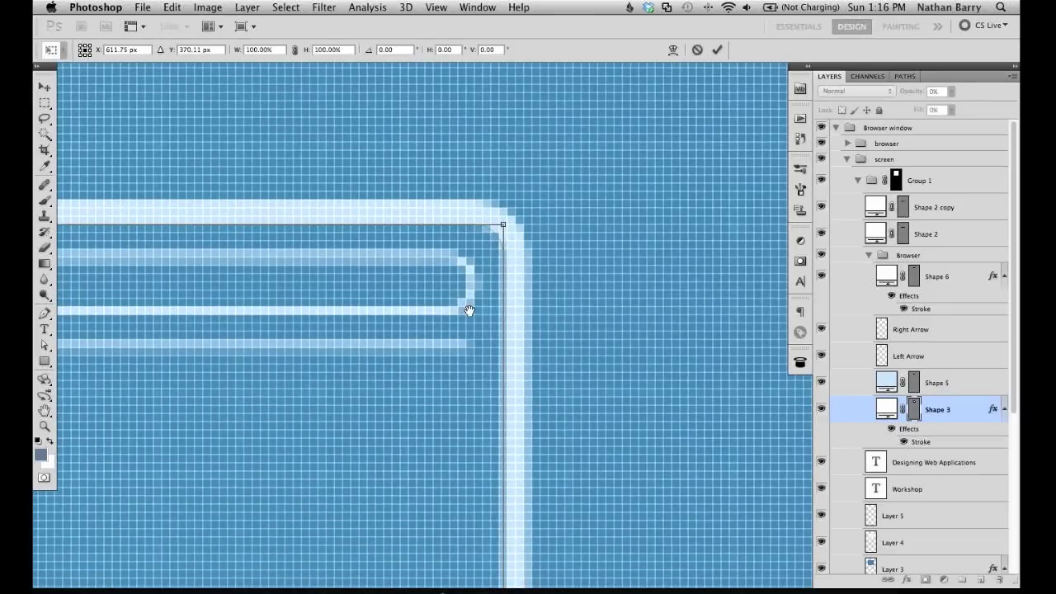
key(Return)
Step: Select the browser outline's bottom-right corner points and nudge them right onto the pixel grid
key(p)
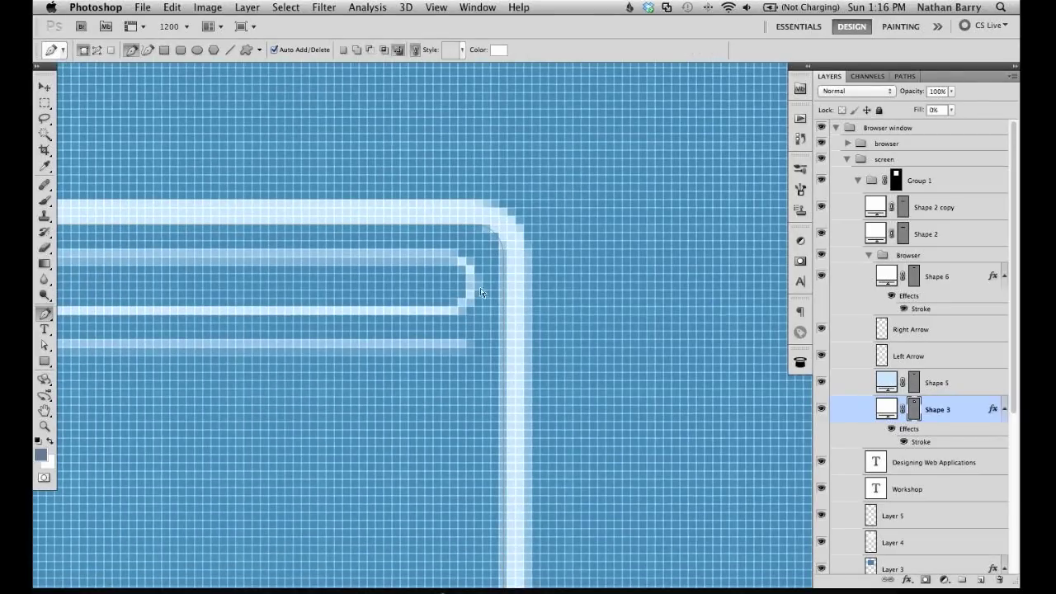
click(505, 255)
scroll(545, 380, down, 10)
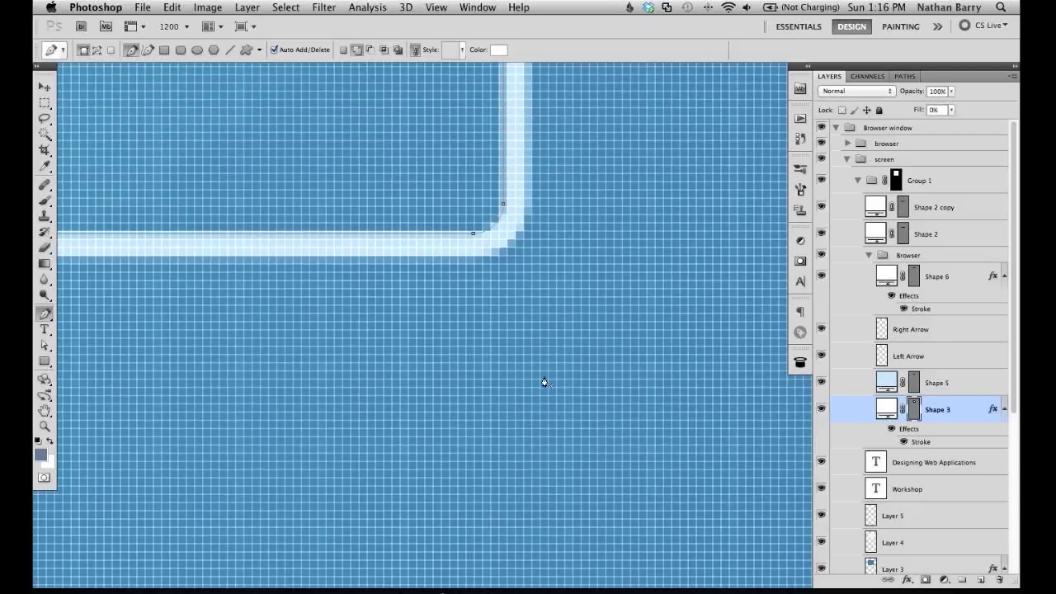
scroll(545, 381, up, 3)
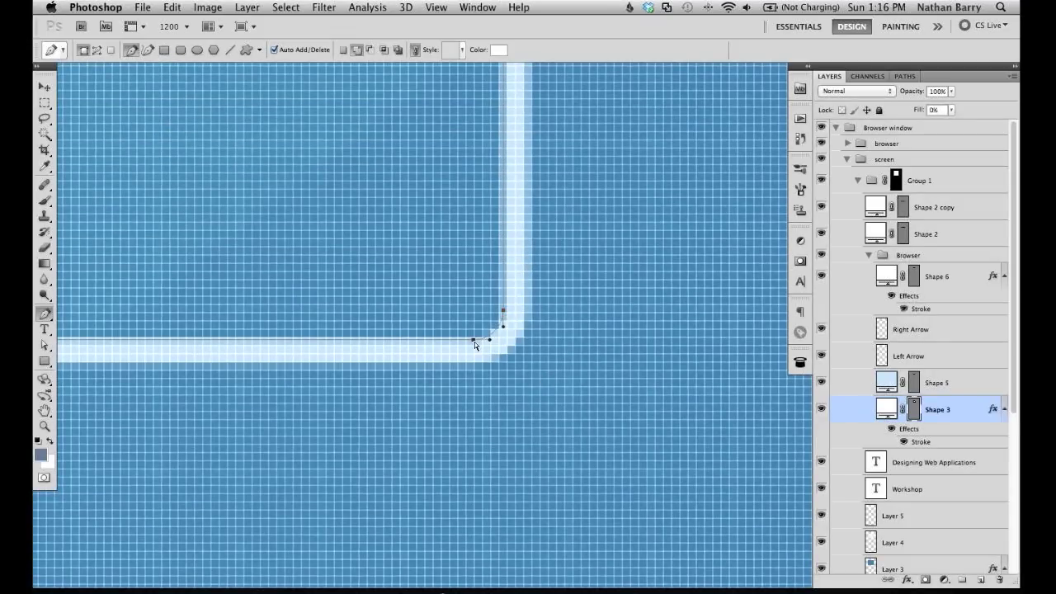
drag(475, 345, 475, 344)
key(Right)
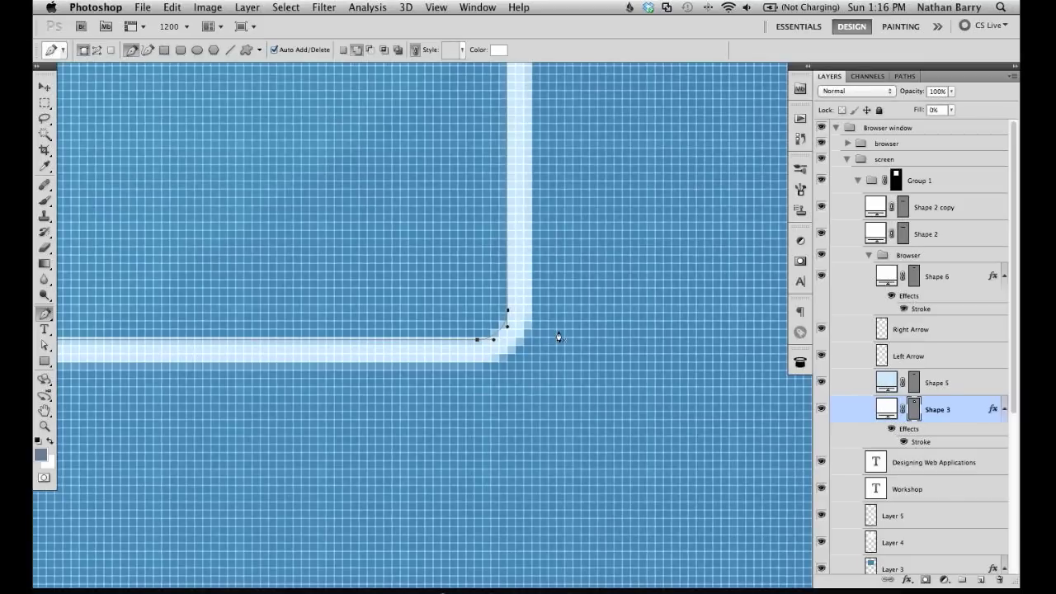
Step: Nudge the browser outline's top-right corner points right to sharpen its right edge on the pixel grid
scroll(520, 306, up, 10)
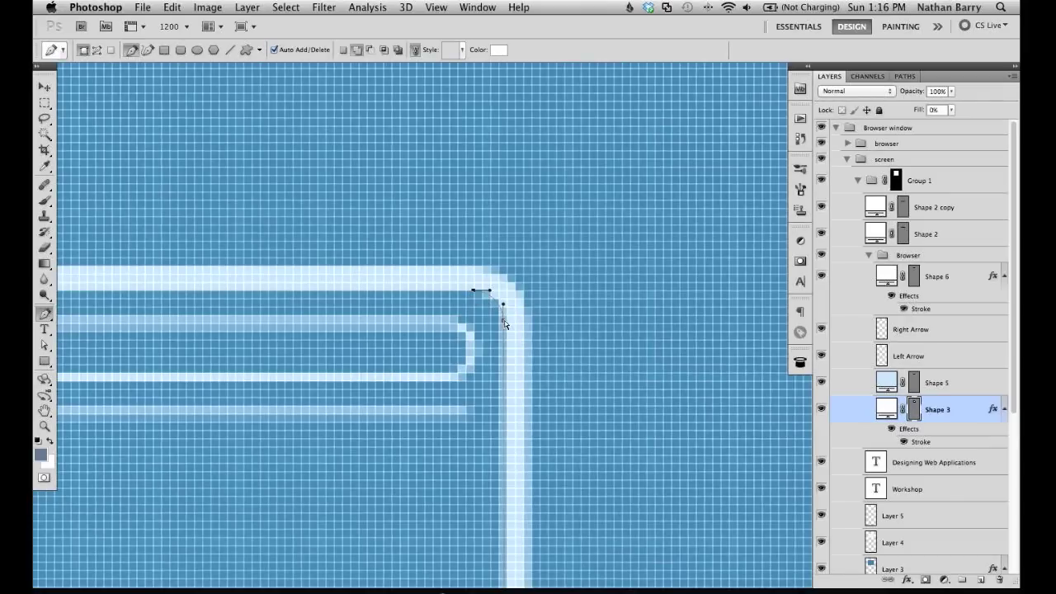
key(Right)
key(Right)
key(Right)
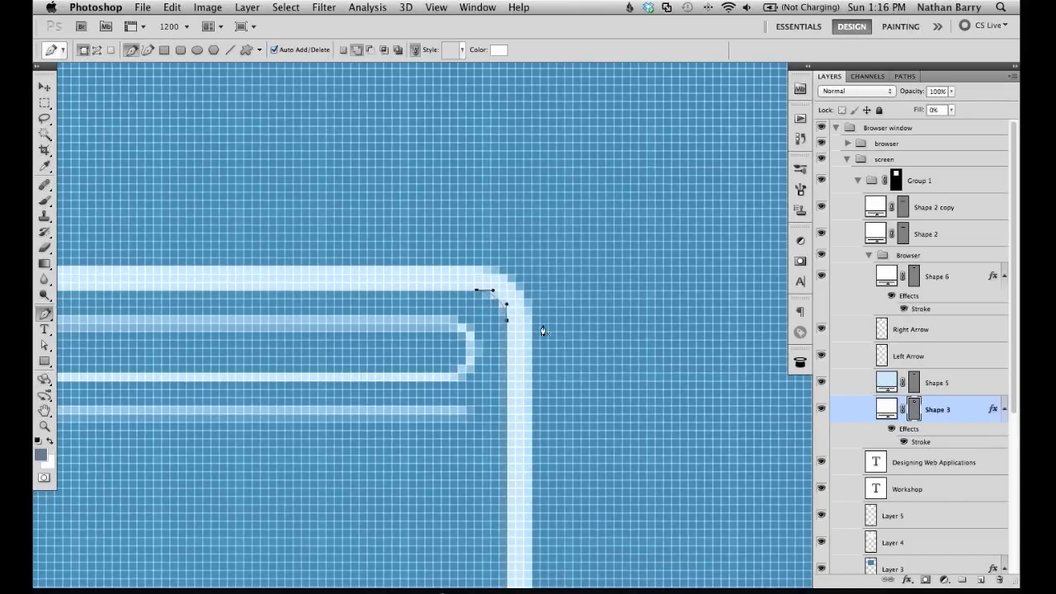
Step: Select the browser outline's bottom corner points and nudge them up to sharpen its bottom edge on the pixel grid
scroll(511, 385, down, 10)
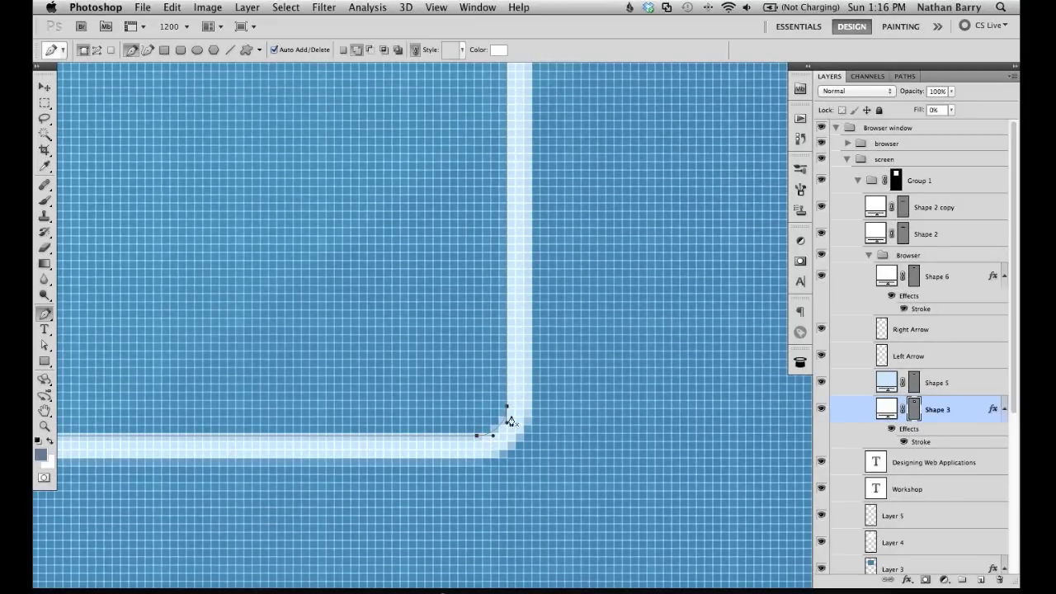
scroll(377, 421, left, 15)
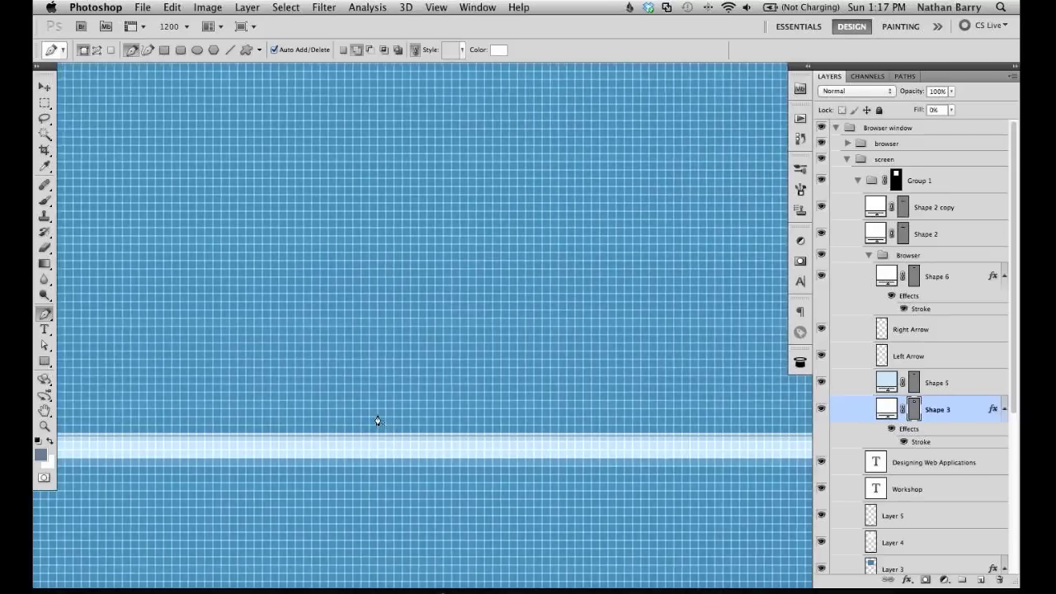
super+click(287, 436)
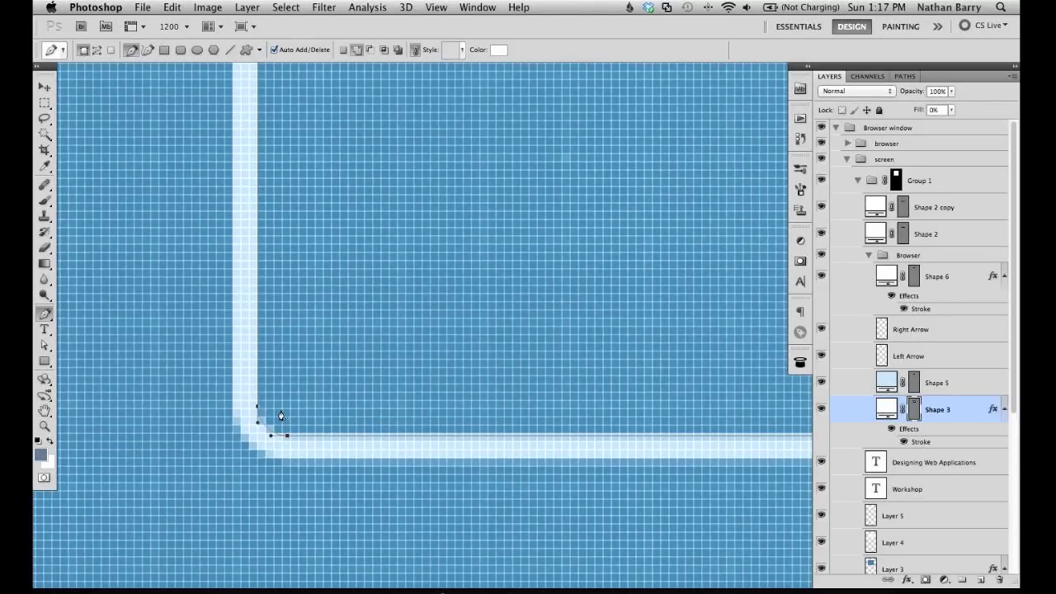
key(Up)
key(Up)
key(Up)
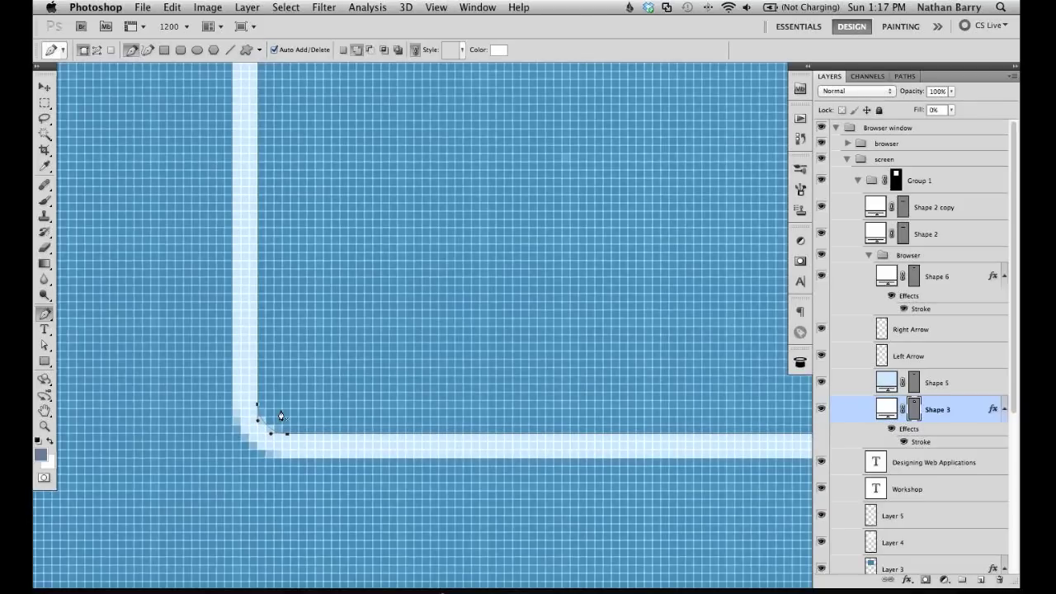
Step: Nudge the browser outline's bottom-left corner points up a final time and finish editing the path
key(Up)
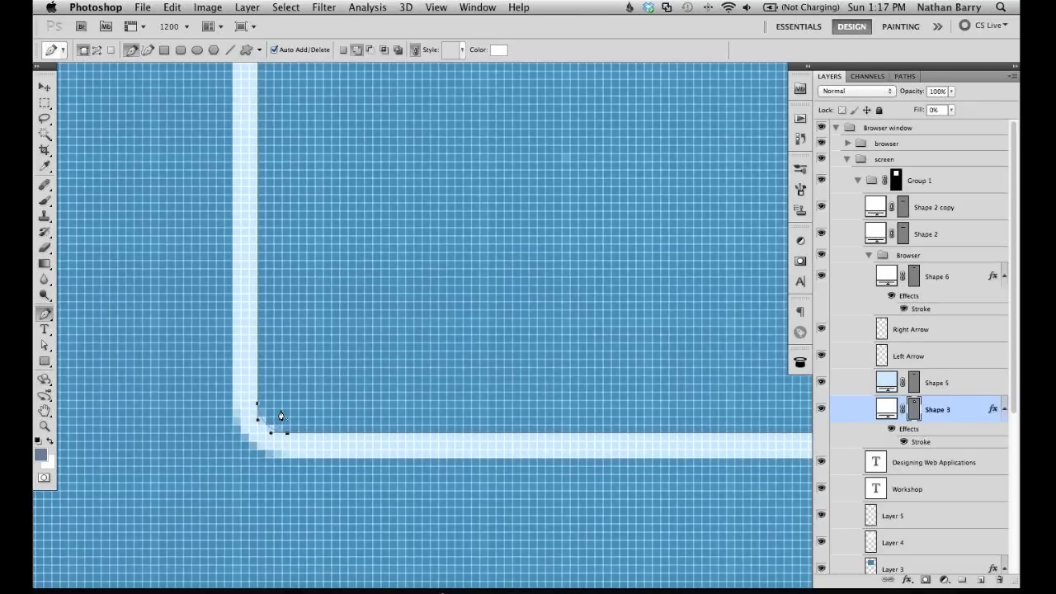
key(alt+bracketright)
key(alt+bracketright)
key(v)
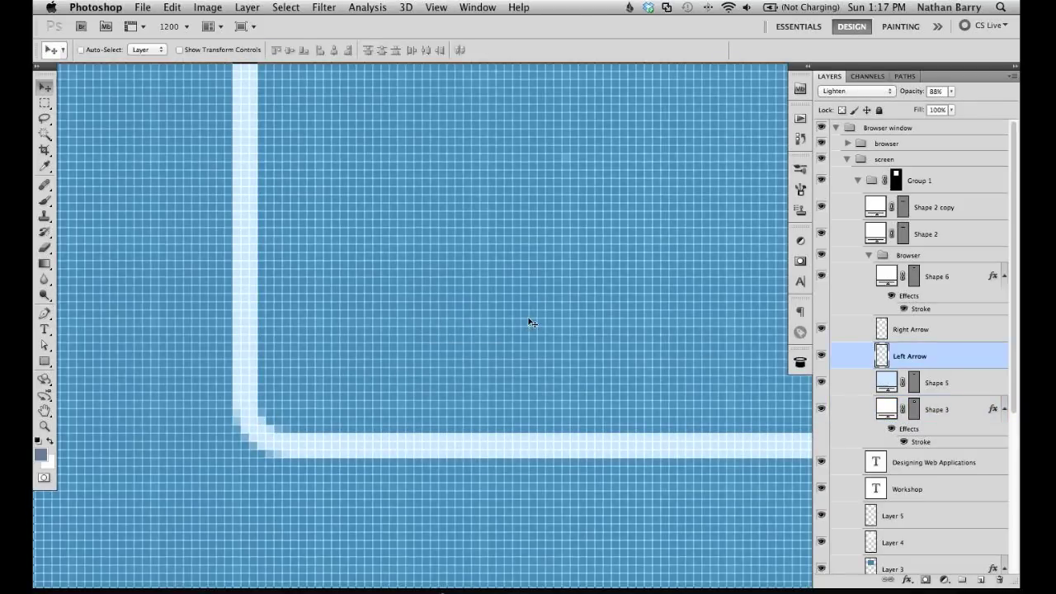
Step: Shift the browser icon's toolbar divider line up and stretch its height to 143.48% so it fills a whole pixel row
key(ctrl+minus)
key(ctrl+minus)
key(ctrl+minus)
key(ctrl+minus)
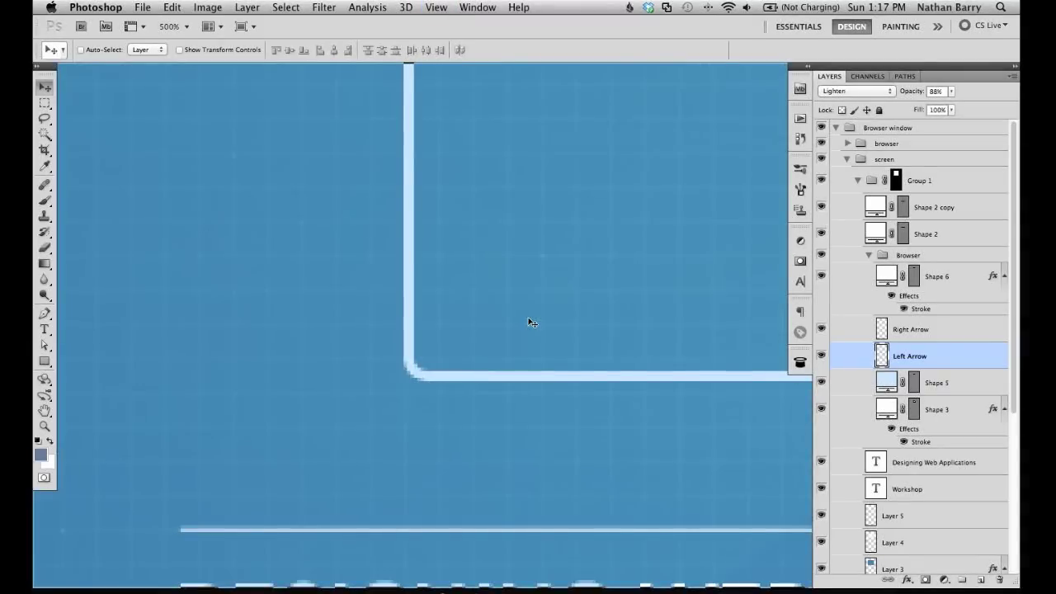
scroll(538, 322, up, 10)
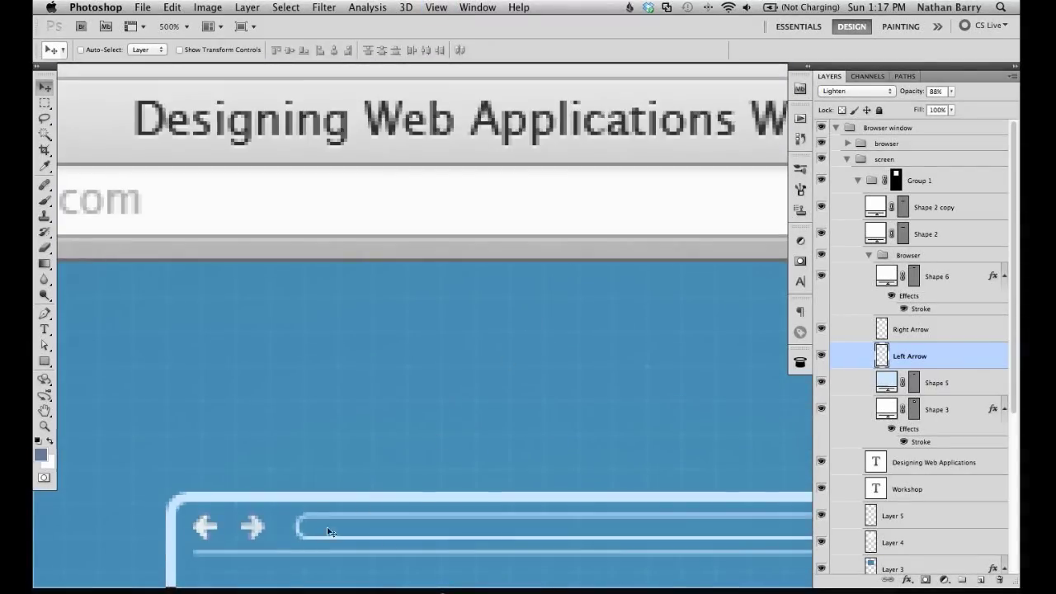
scroll(478, 550, down, 3)
super+click(499, 454)
click(914, 385)
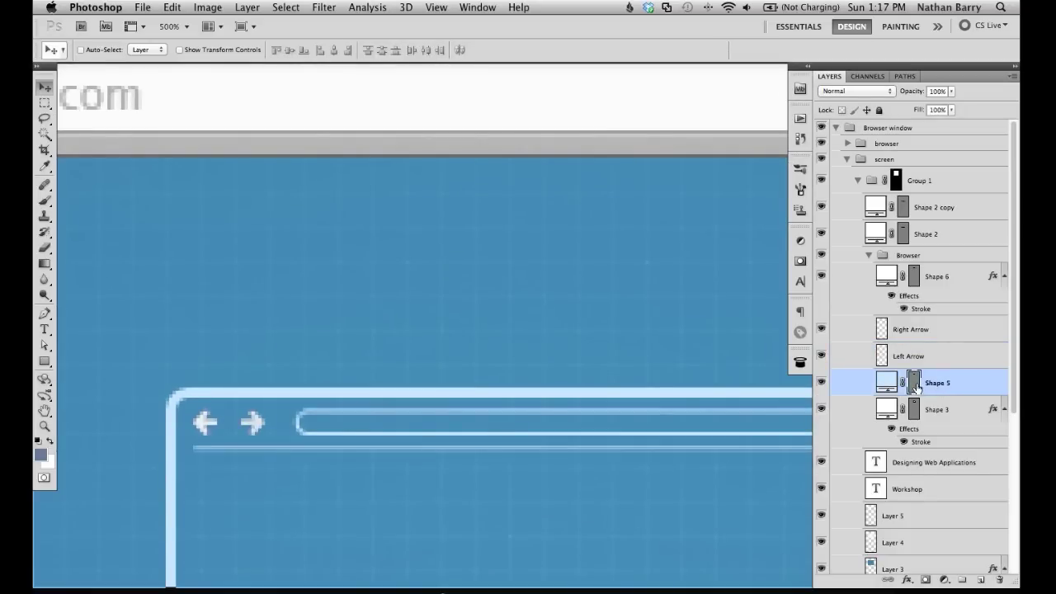
key(super+equal)
key(super+equal)
key(super+equal)
key(super+equal)
key(super+equal)
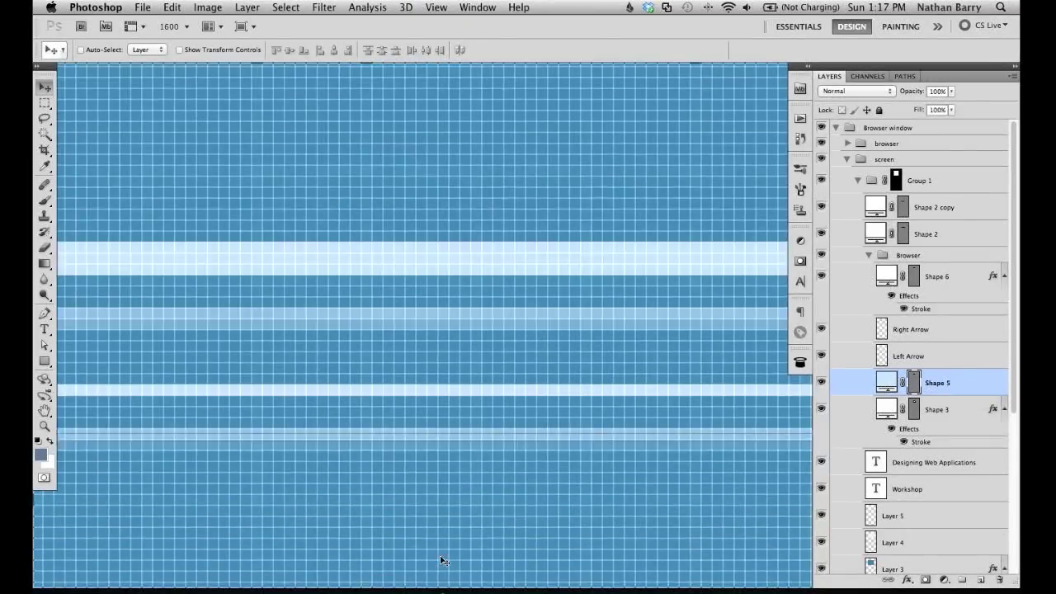
scroll(440, 561, down, 6)
key(super+t)
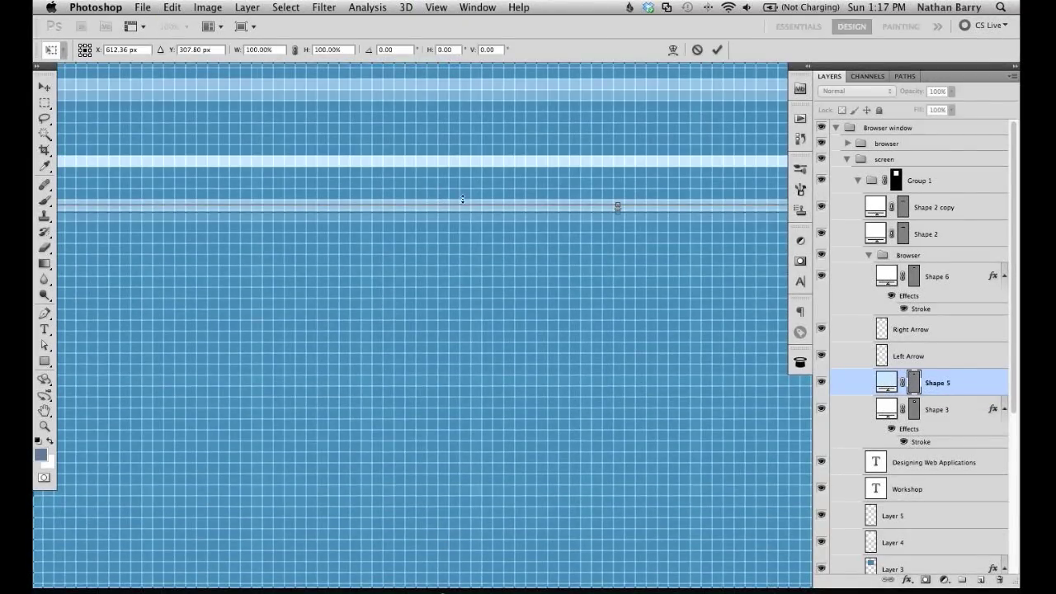
key(Up)
key(Up)
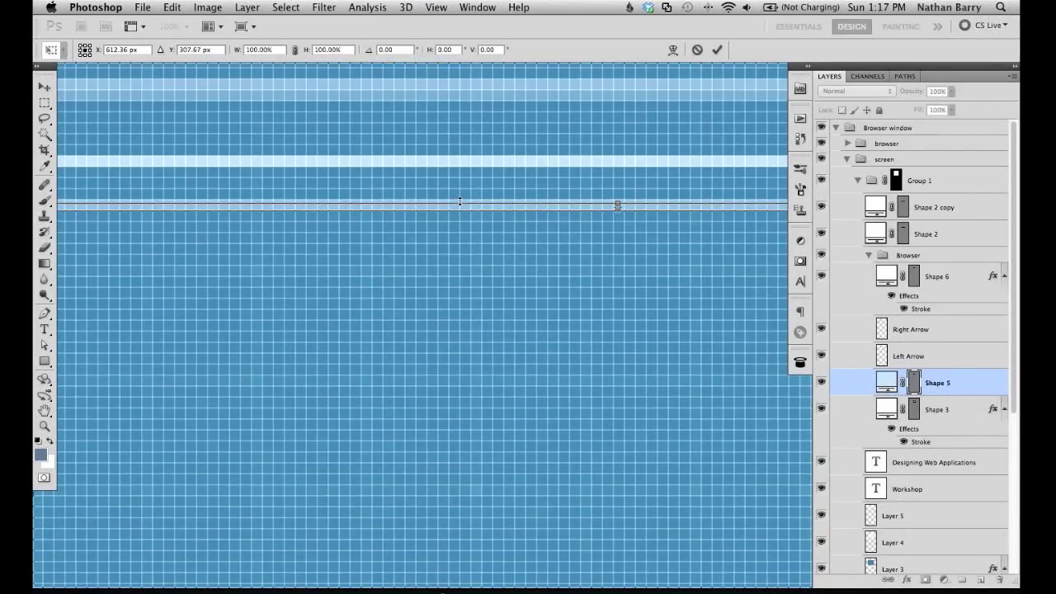
drag(460, 199, 460, 196)
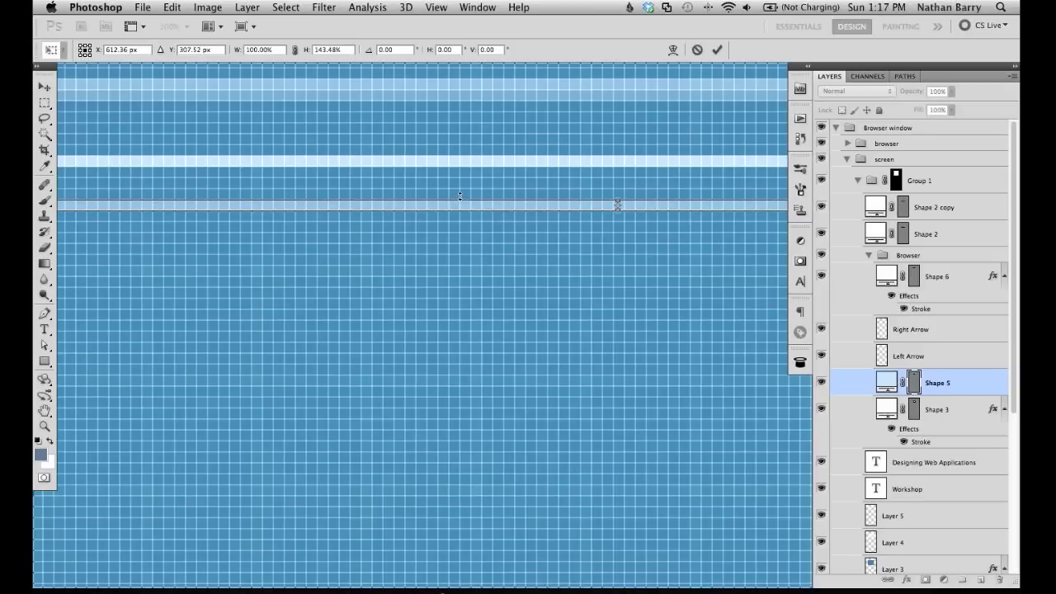
key(Return)
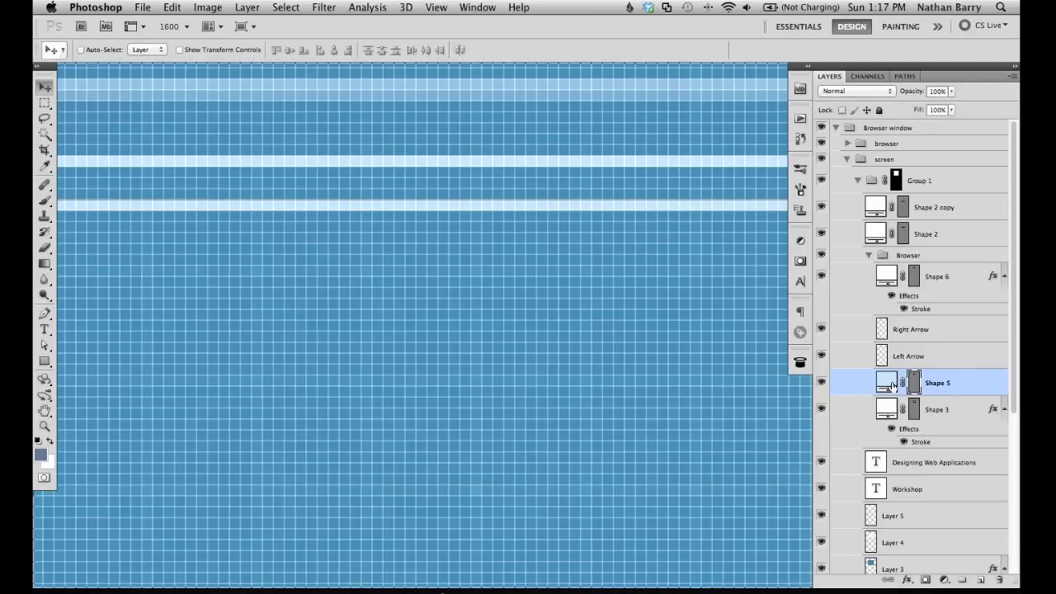
Step: Identify the browser icon's address bar shape and stretch its top edge up to the pixel grid at 104.32% height
click(913, 411)
scroll(584, 323, up, 3)
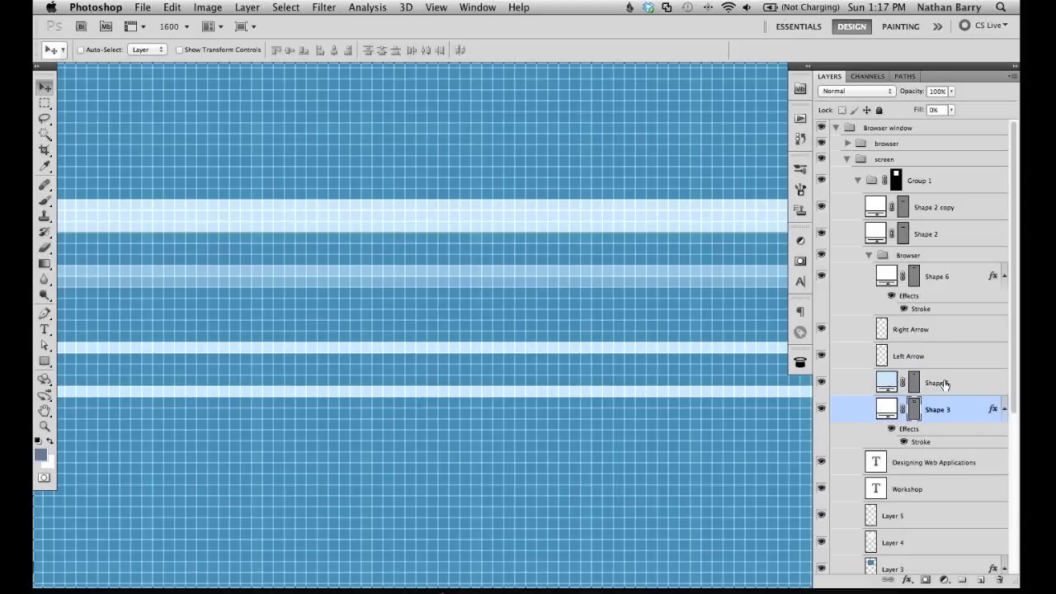
click(820, 409)
click(821, 409)
click(821, 277)
click(821, 276)
click(915, 280)
key(super+t)
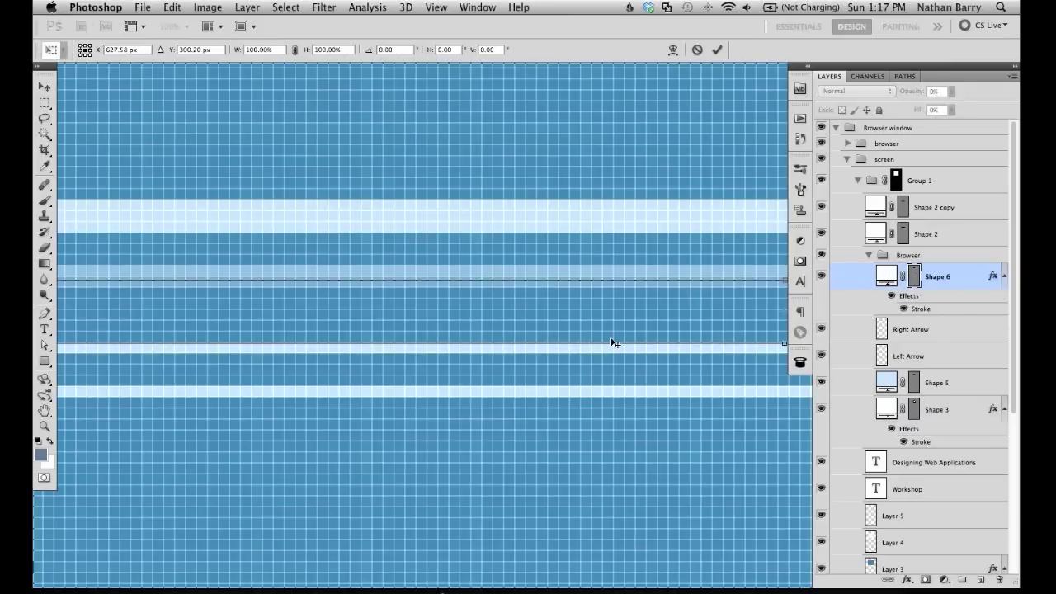
scroll(611, 339, left, 5)
drag(538, 278, 538, 275)
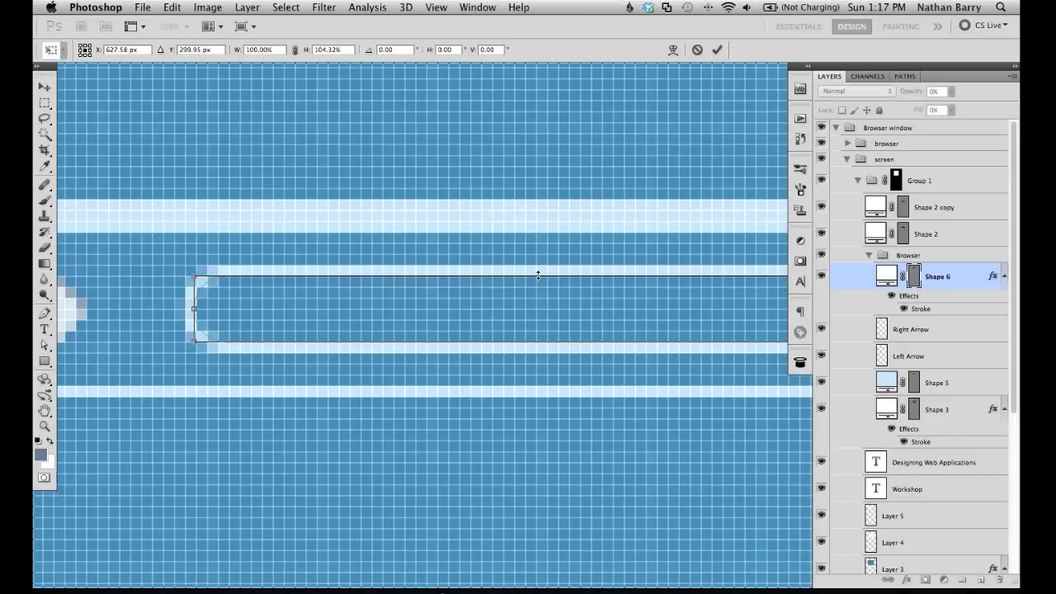
key(Return)
Step: Examine the sharpened browser icon within the whole mockup at 100% zoom
key(super+equal)
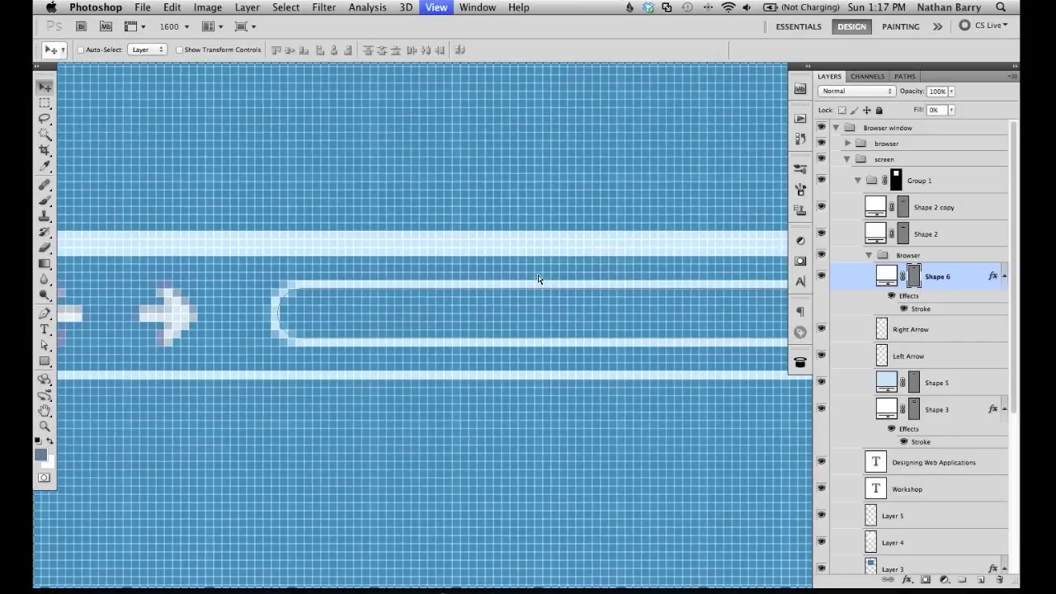
key(super+minus)
key(super+minus)
key(super+minus)
key(super+minus)
key(super+minus)
key(super+minus)
key(super+minus)
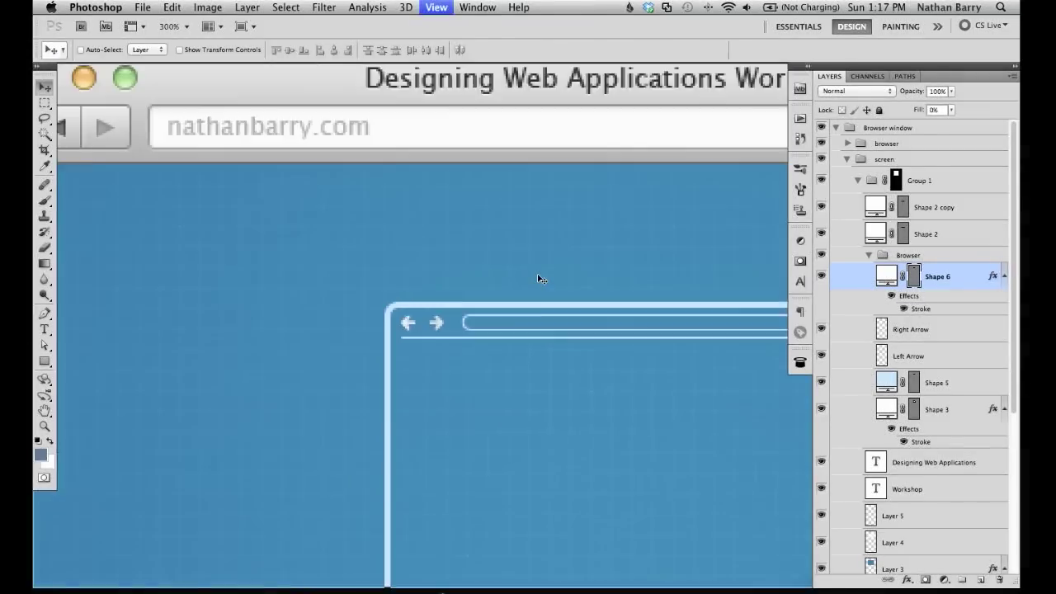
key(super+minus)
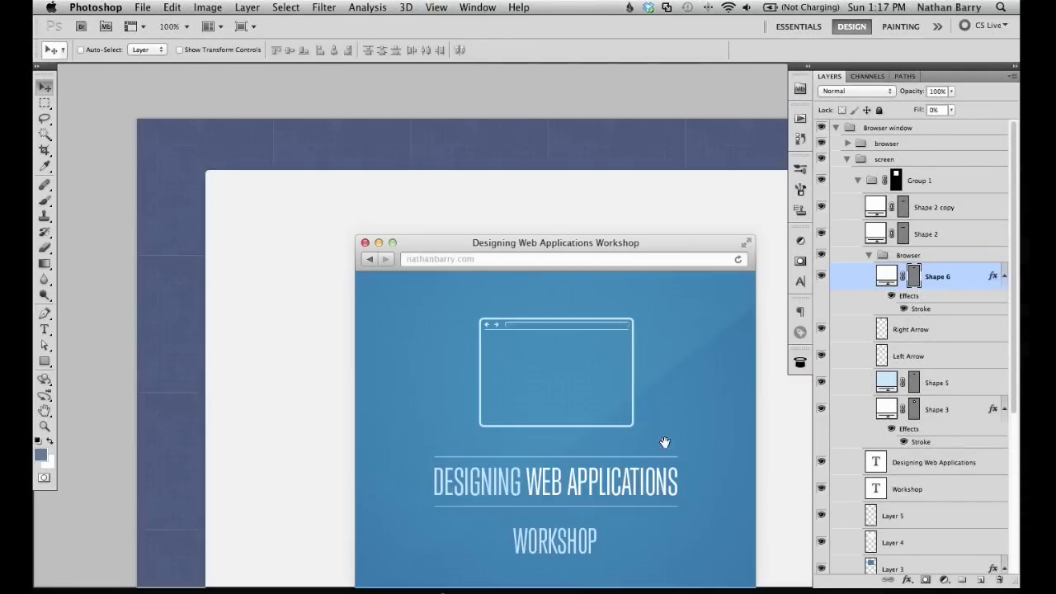
drag(665, 443, 580, 389)
click(960, 231)
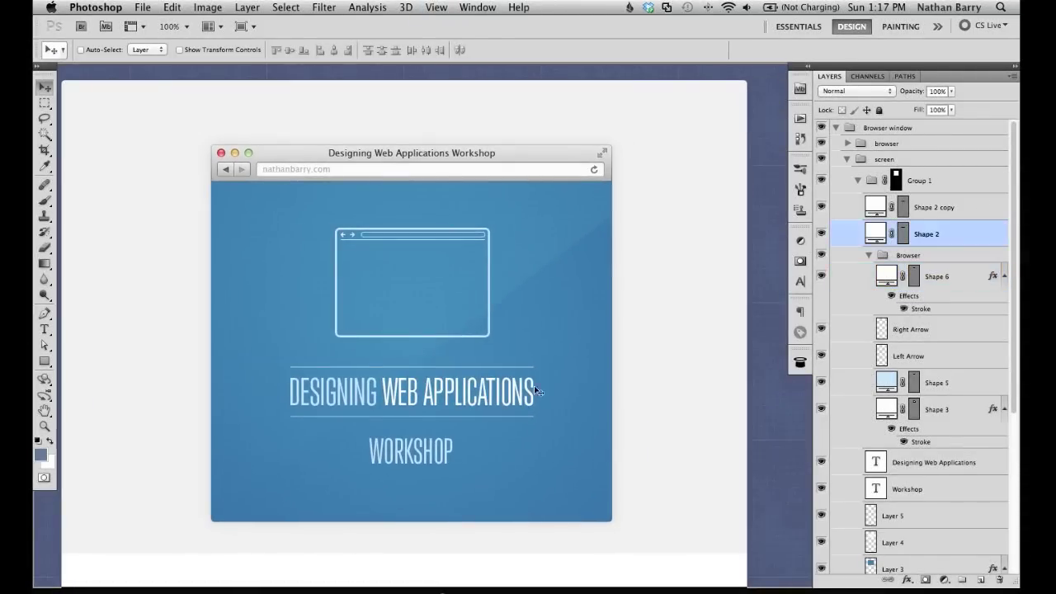
mouse_move(578, 417)
mouse_down()
mouse_move(594, 359)
mouse_move(566, 420)
mouse_up()
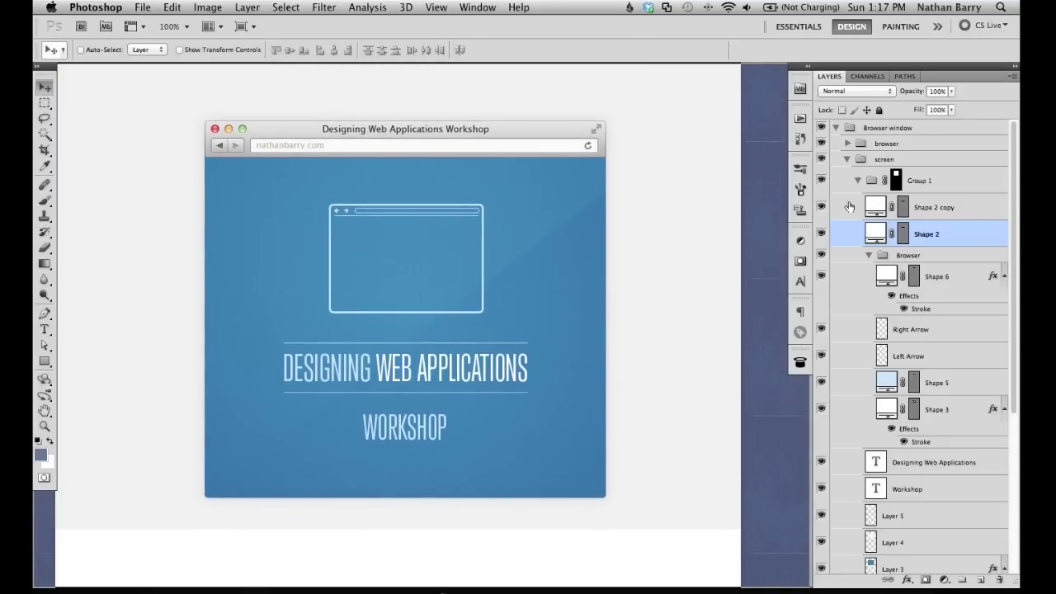
Step: Center the Browser window group horizontally on the page panel using a selection loaded from the panel shape, and deselect
click(848, 159)
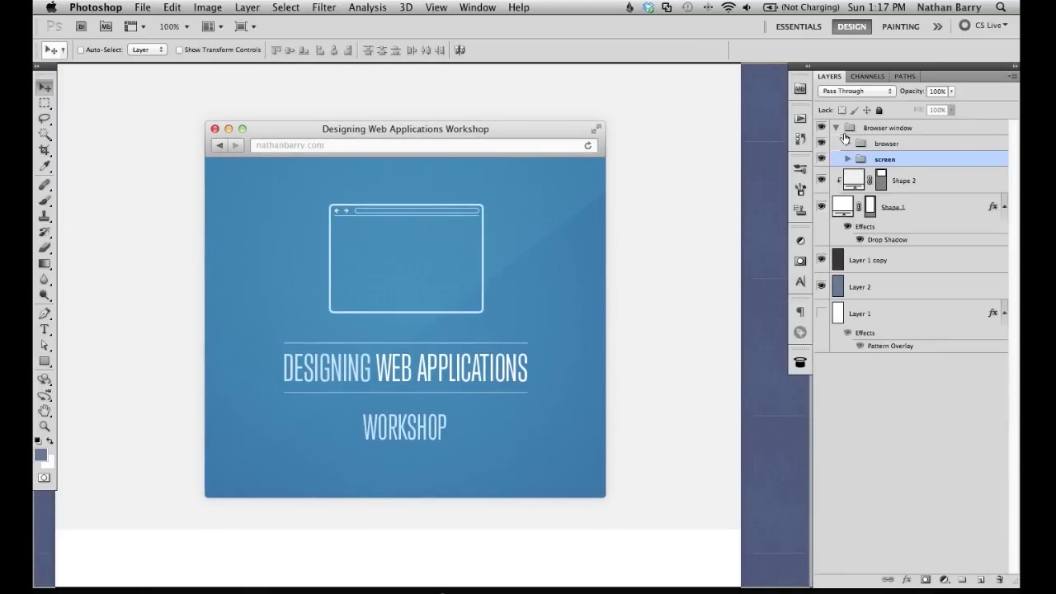
click(866, 128)
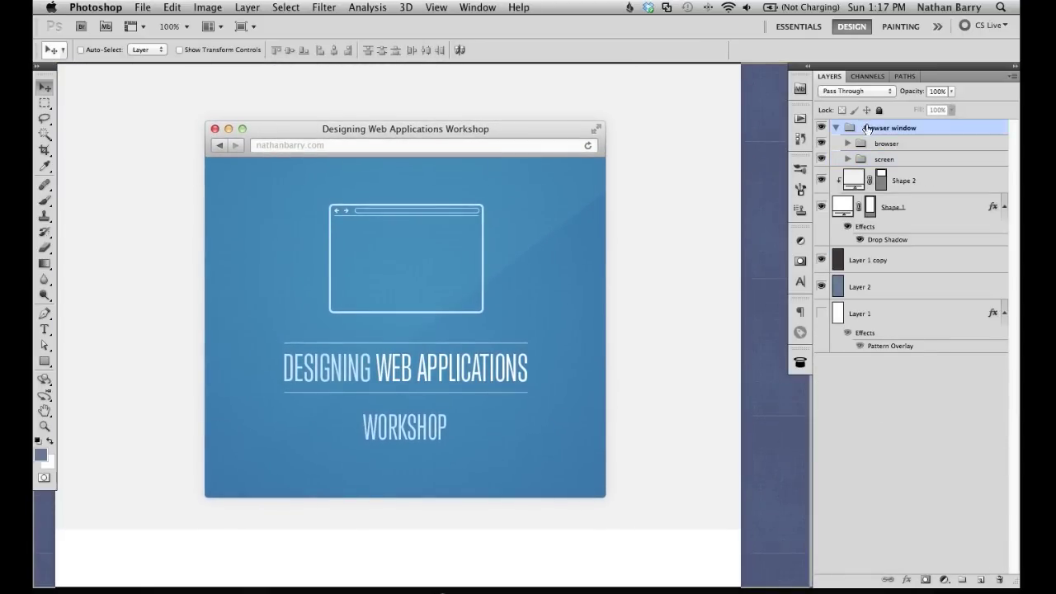
super+click(882, 186)
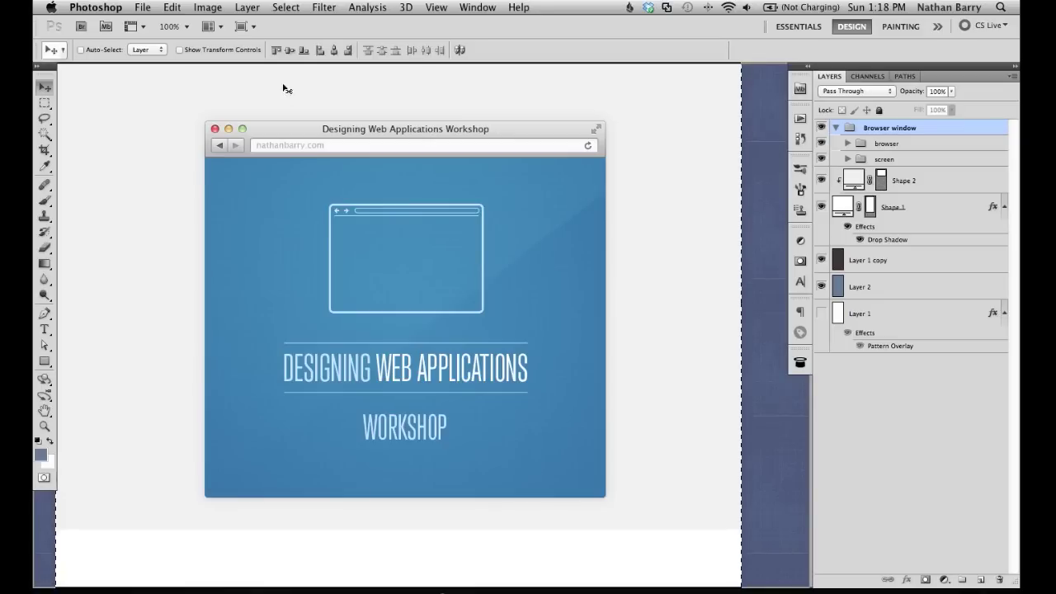
click(334, 51)
scroll(361, 217, up, 5)
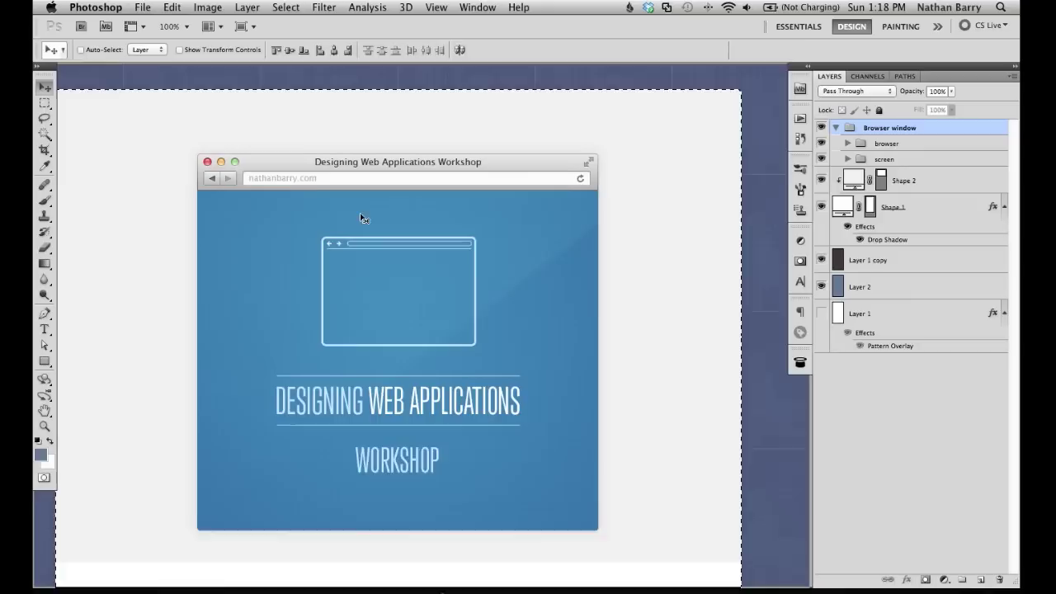
key(super+d)
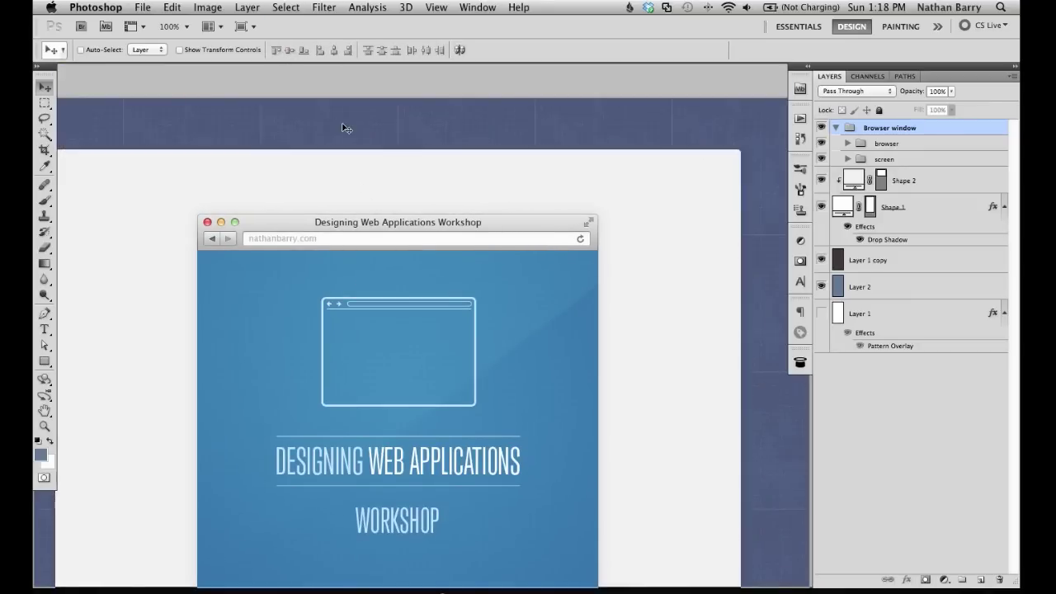
Step: Nudge the Browser window group up within the gray header area to even out its top and bottom margins
key(Up)
key(Up)
key(Up)
key(Up)
key(Up)
key(Up)
key(Up)
key(Up)
key(Up)
key(Up)
key(Up)
key(Up)
key(Up)
key(Up)
key(Up)
key(Up)
key(Up)
key(Up)
key(Up)
key(Up)
key(Up)
key(Up)
key(Up)
key(Up)
key(Up)
key(Up)
key(Up)
key(Up)
key(Up)
key(Up)
key(Up)
key(Up)
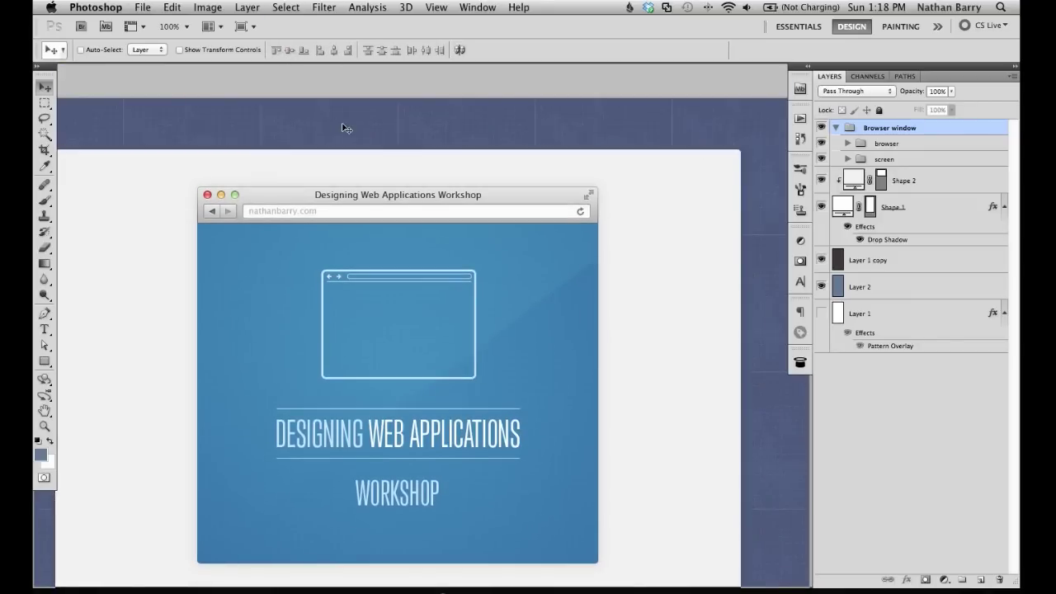
key(Down)
key(Down)
key(Down)
key(Down)
key(Down)
key(Down)
key(Down)
key(Down)
scroll(424, 337, down, 5)
scroll(424, 338, up, 2)
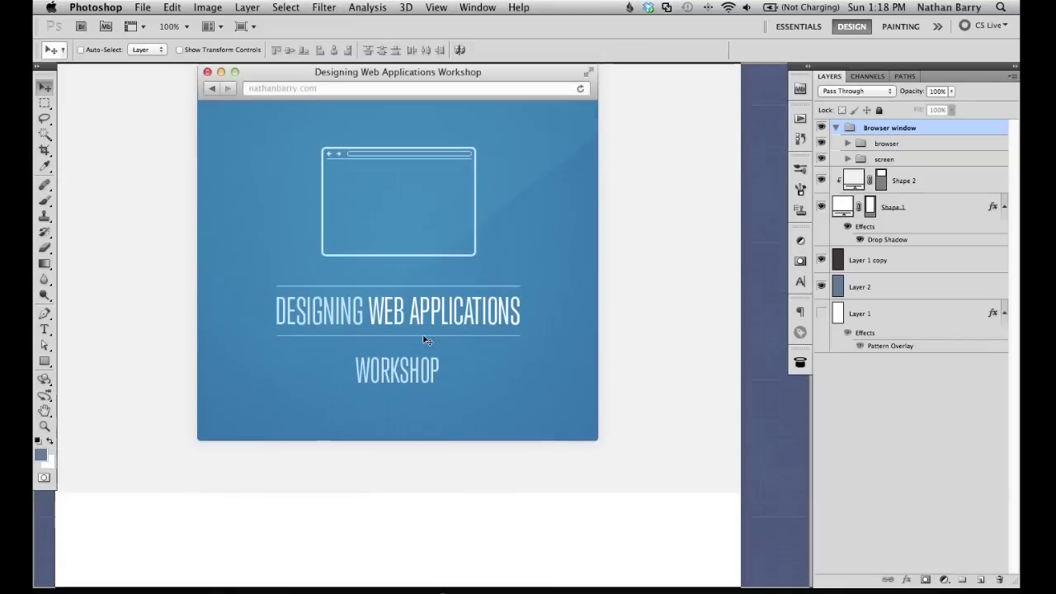
scroll(426, 340, up, 2)
scroll(427, 340, left, 4)
scroll(427, 340, up, 2)
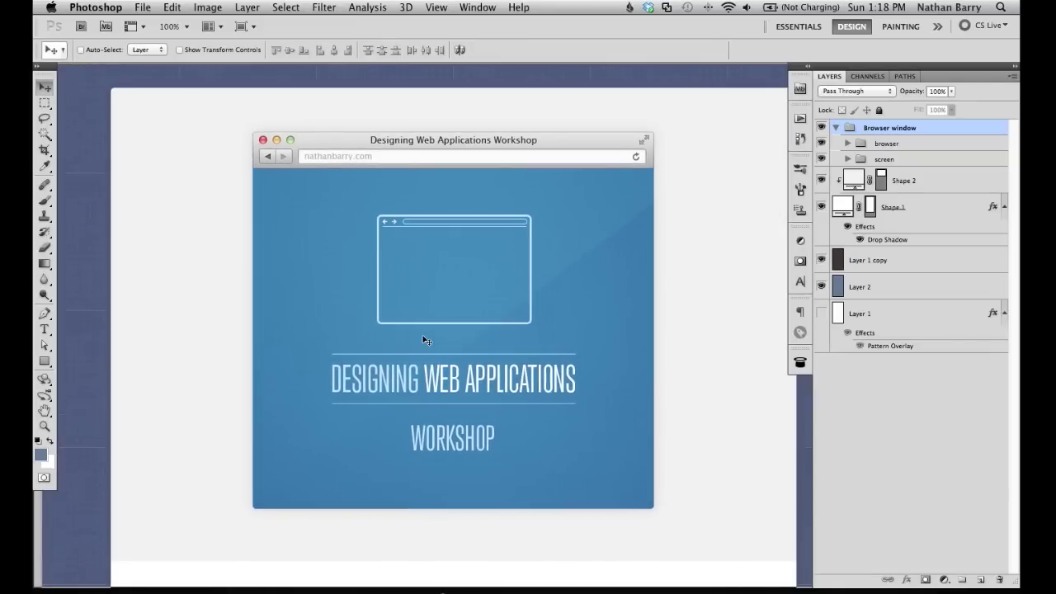
scroll(426, 340, right, 1)
Step: Add a 1 px outside stroke in light gray c5c5c5 to the header background shape, Shape 2
super+click(743, 423)
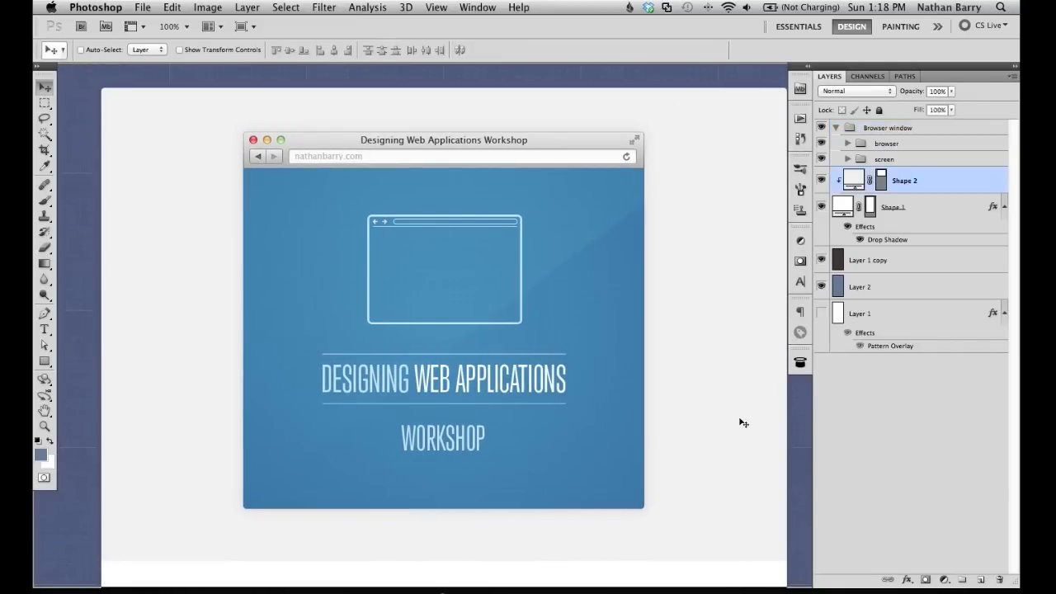
double_click(973, 183)
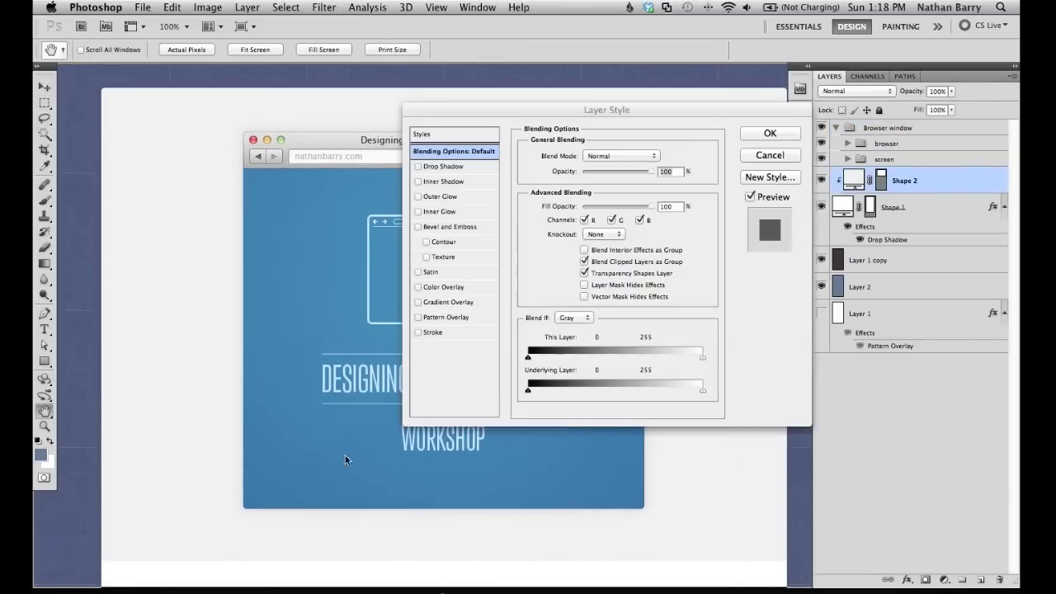
click(438, 333)
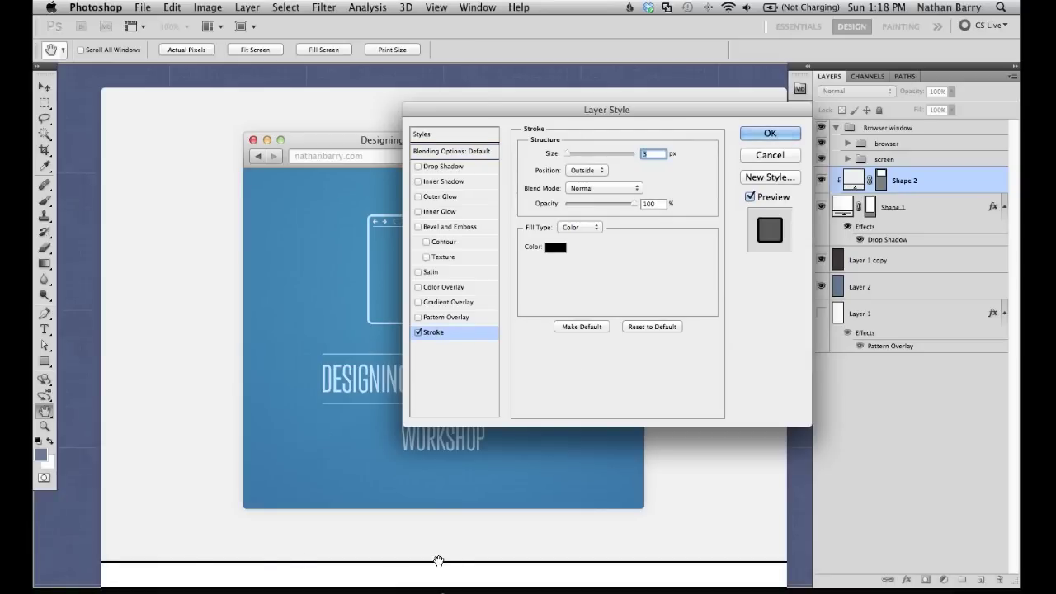
click(589, 171)
click(699, 191)
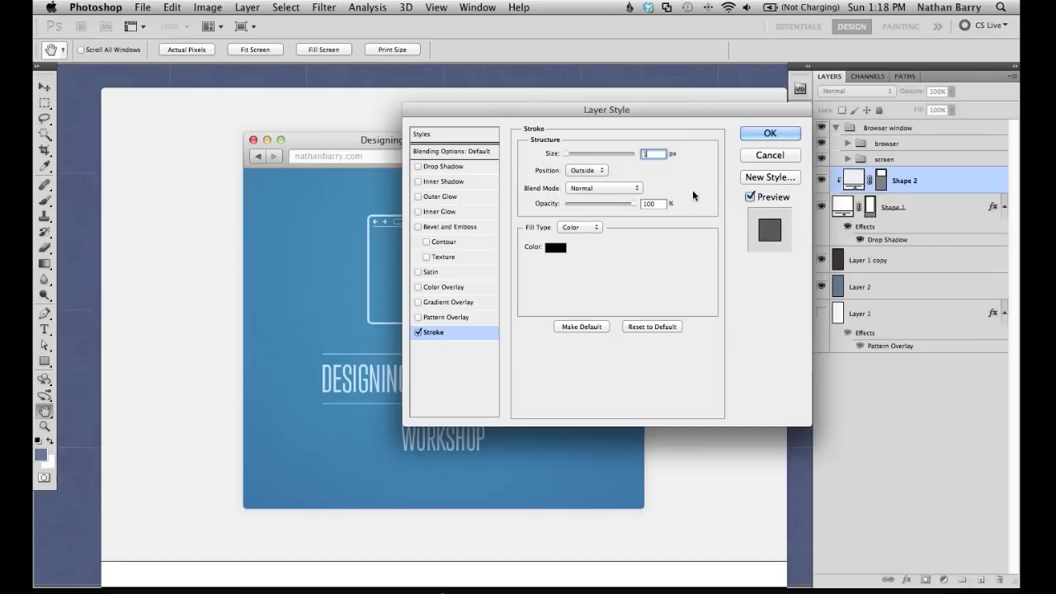
click(555, 247)
click(534, 398)
mouse_move(521, 364)
mouse_down()
mouse_move(507, 328)
mouse_move(514, 306)
mouse_up()
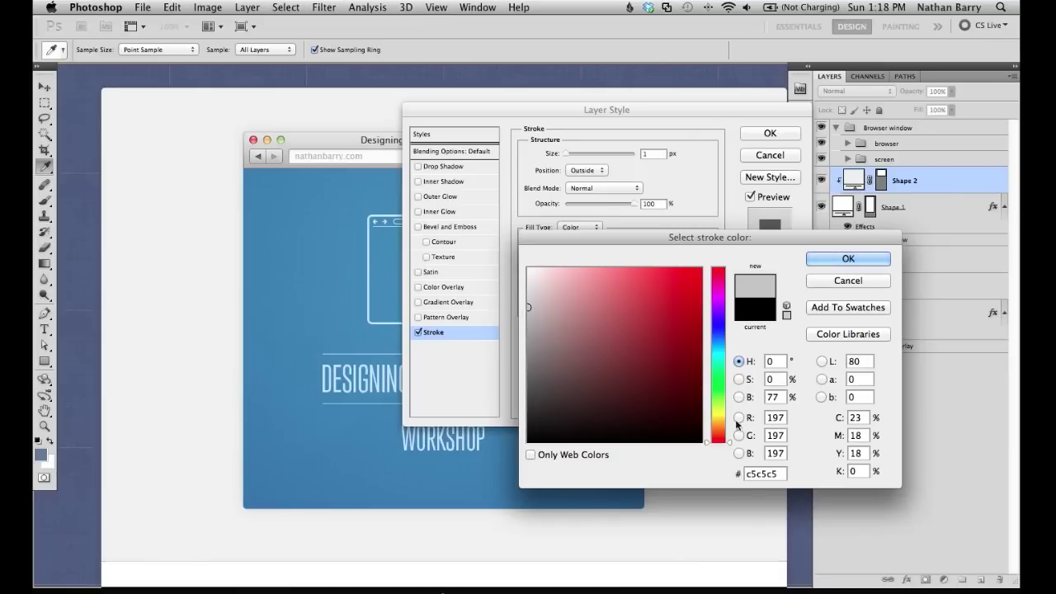
click(848, 258)
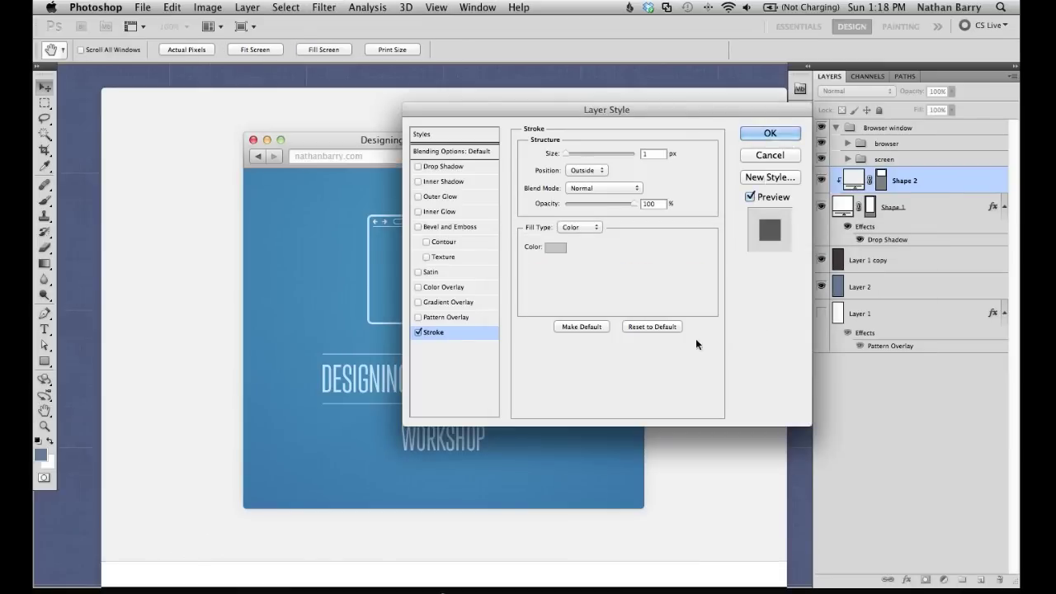
key(Return)
Step: Review the header's bottom border and the overall page layout with the interface panels hidden
key(v)
scroll(679, 349, down, 3)
mouse_move(667, 328)
mouse_down()
mouse_move(660, 438)
mouse_move(300, 443)
mouse_up()
scroll(665, 440, left, 10)
scroll(613, 431, right, 10)
scroll(641, 431, left, 5)
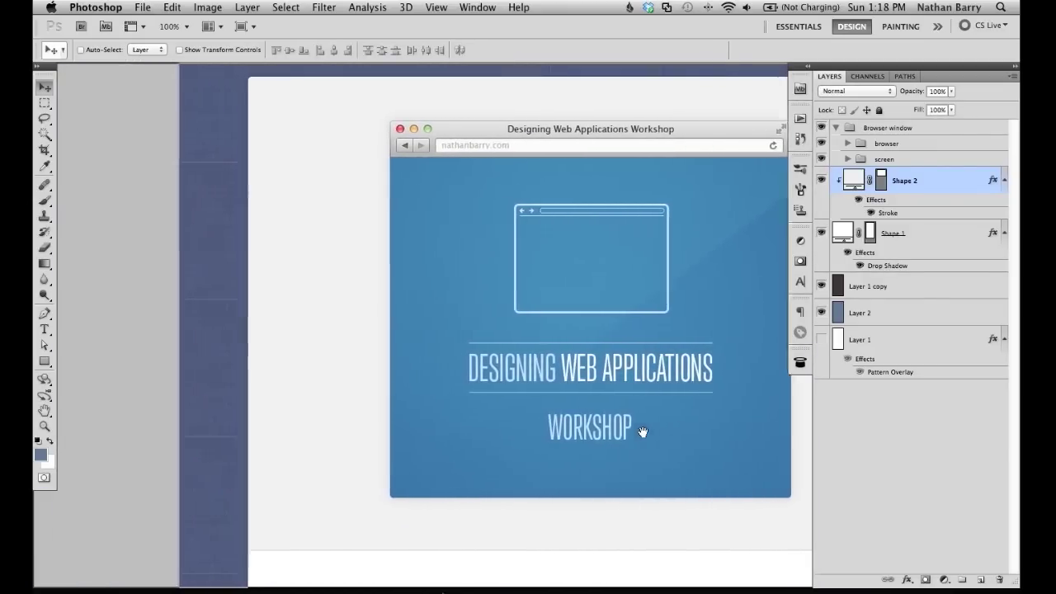
key(Tab)
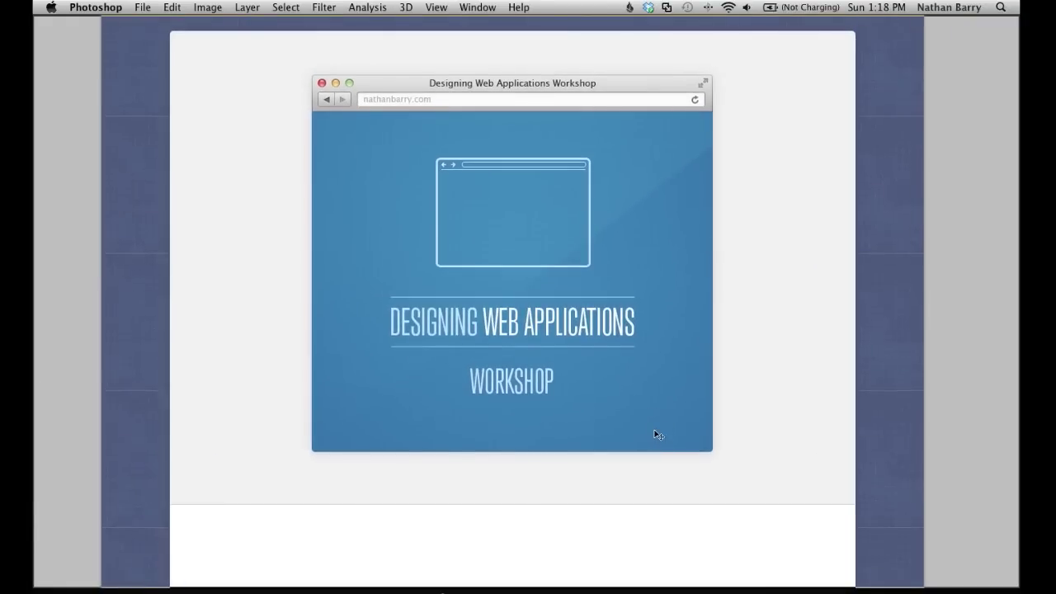
scroll(658, 435, up, 3)
scroll(657, 435, down, 6)
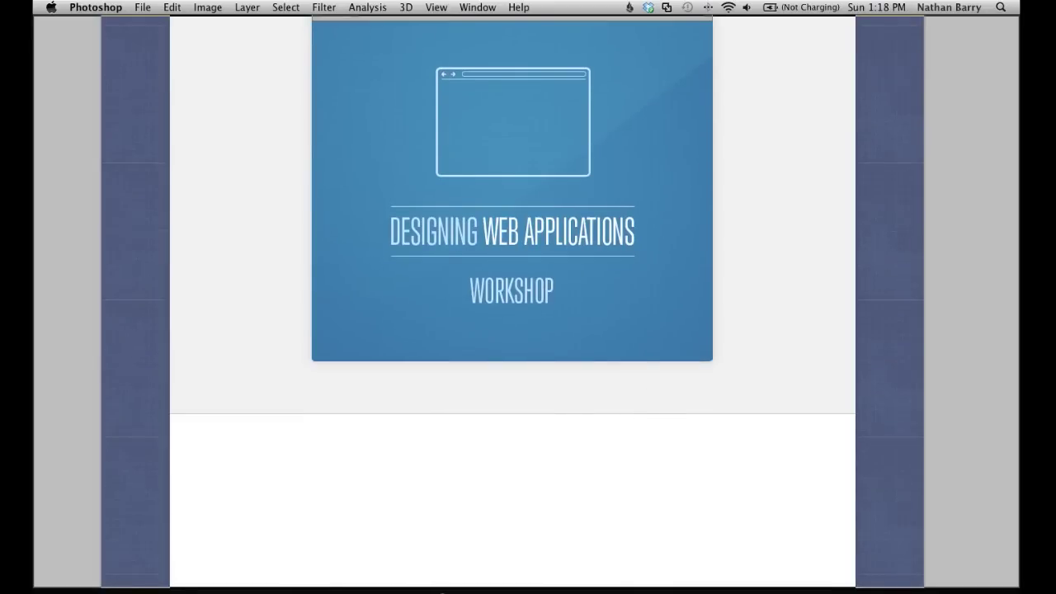
Step: Check the opening copy of the Designing Web Apps Workshop document in Chrome, and return to Photoshop to review the page layout
key(super+Tab)
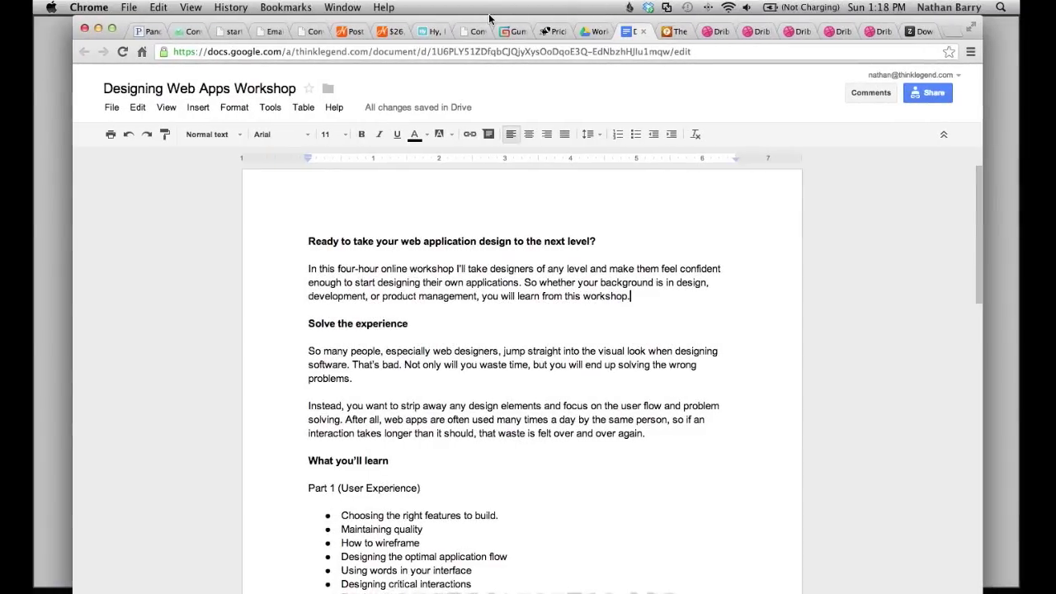
drag(489, 17, 442, 593)
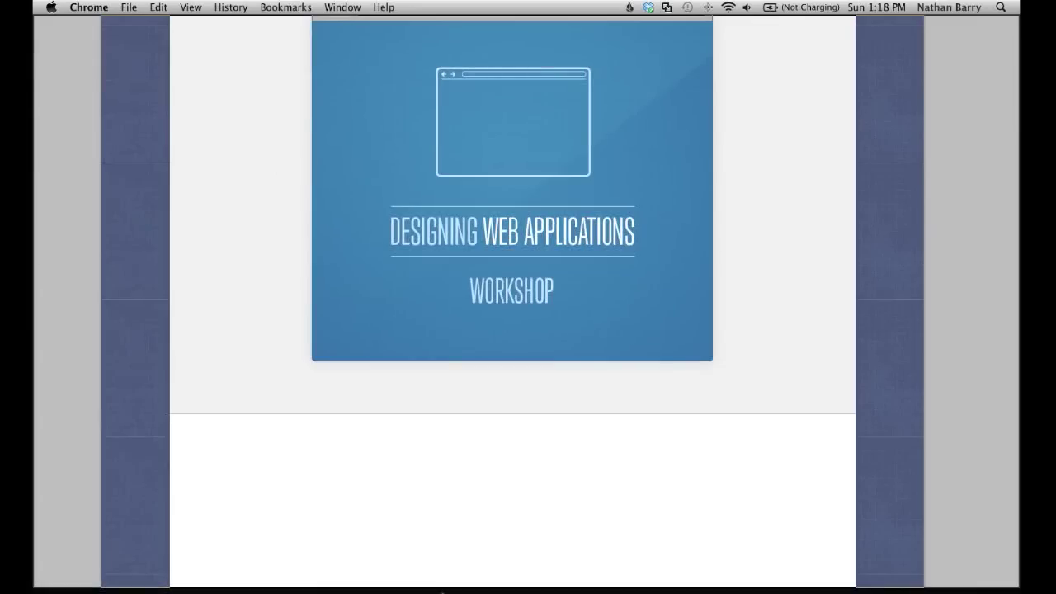
click(556, 344)
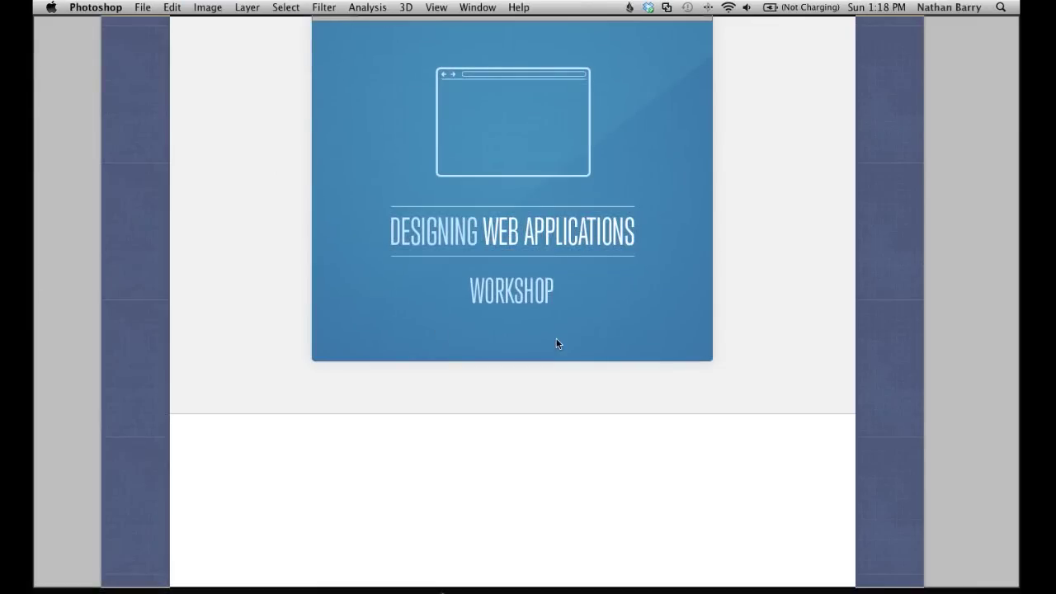
scroll(558, 344, up, 5)
scroll(559, 343, down, 4)
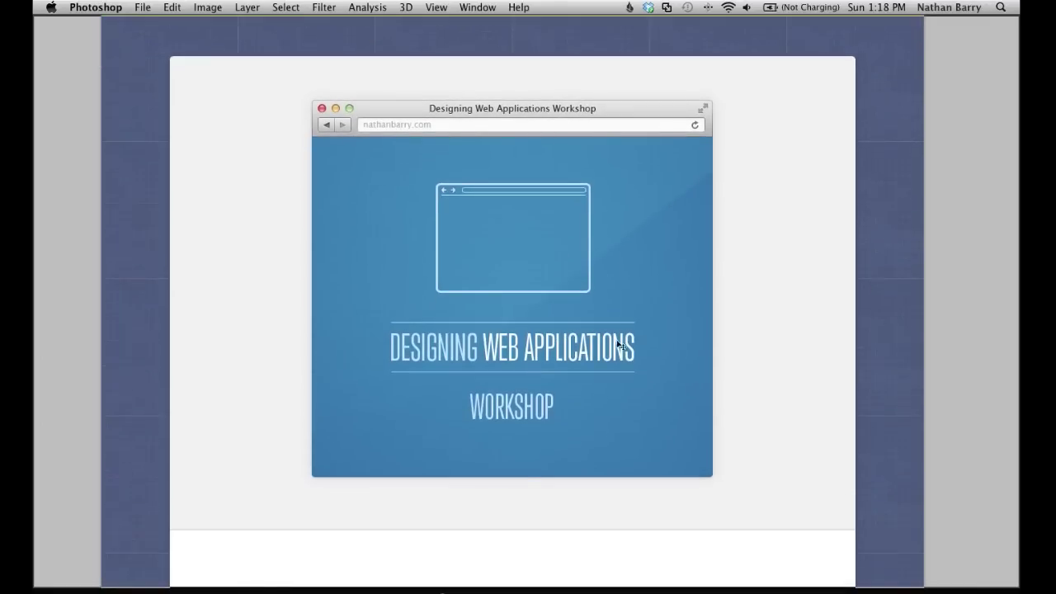
key(f)
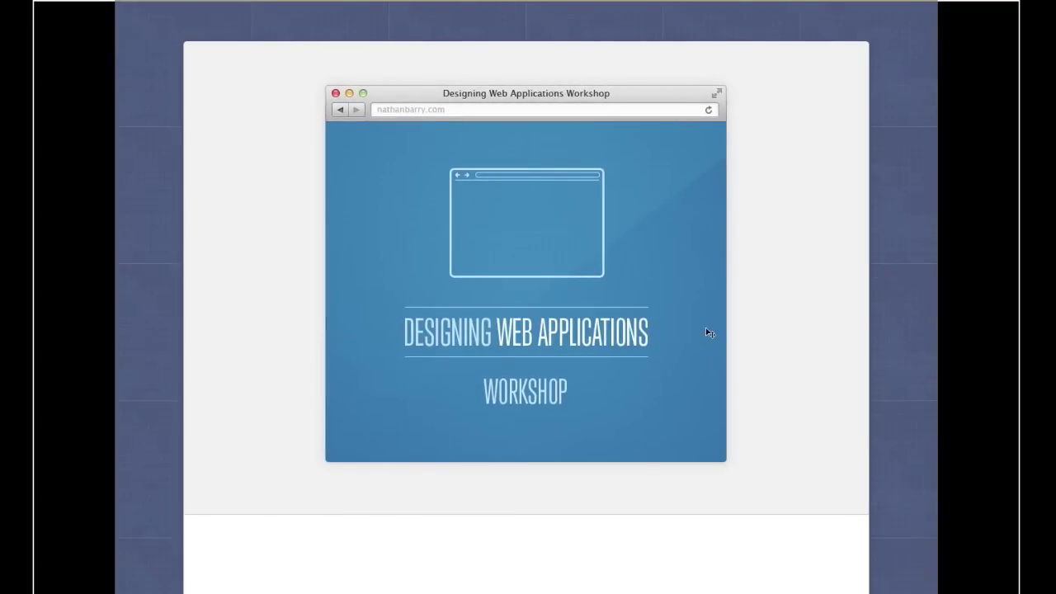
key(f)
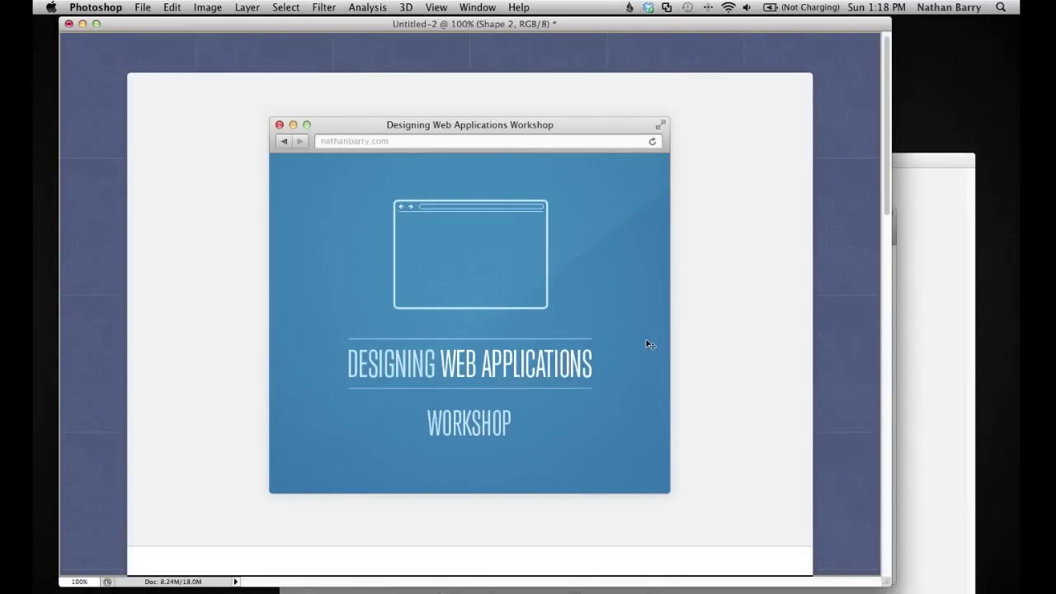
Step: Shorten the browser mockup's screen shape by moving its bottom anchor points up to just below the WORKSHOP text
key(Tab)
ctrl+click(653, 412)
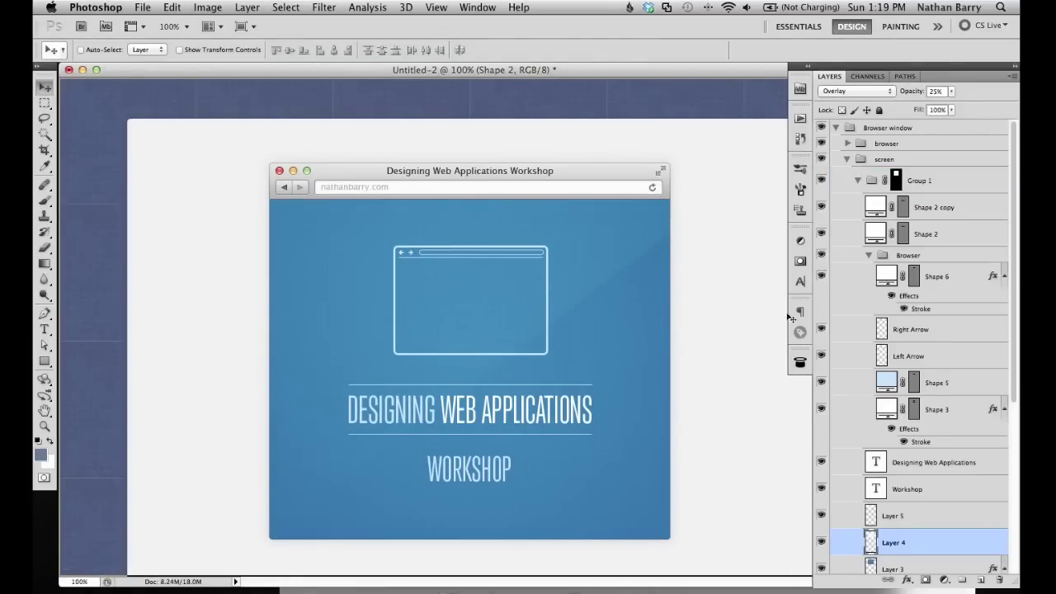
scroll(880, 451, down, 3)
ctrl+click(677, 538)
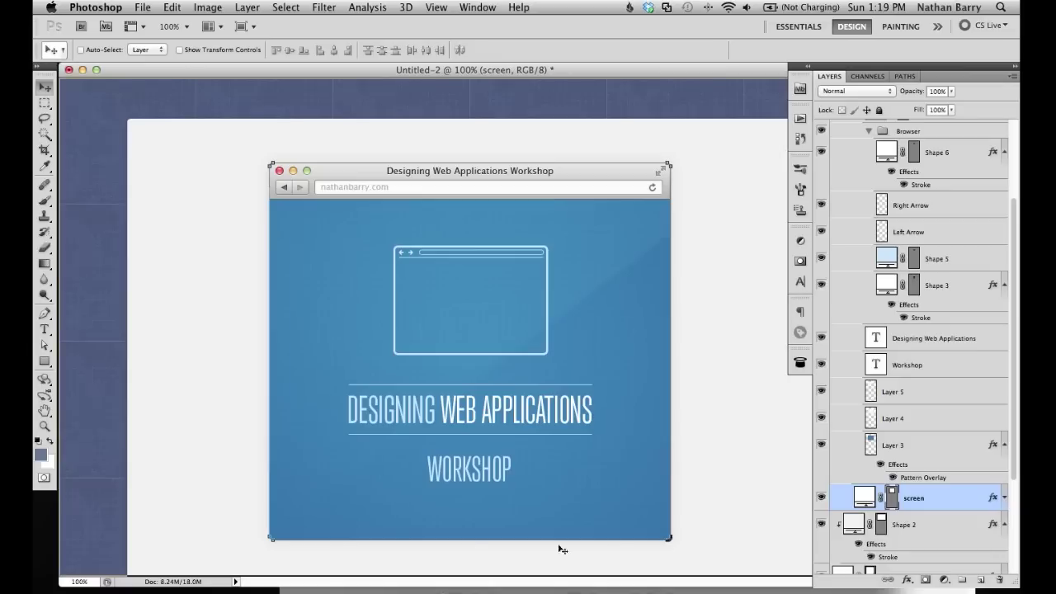
drag(274, 542, 274, 480)
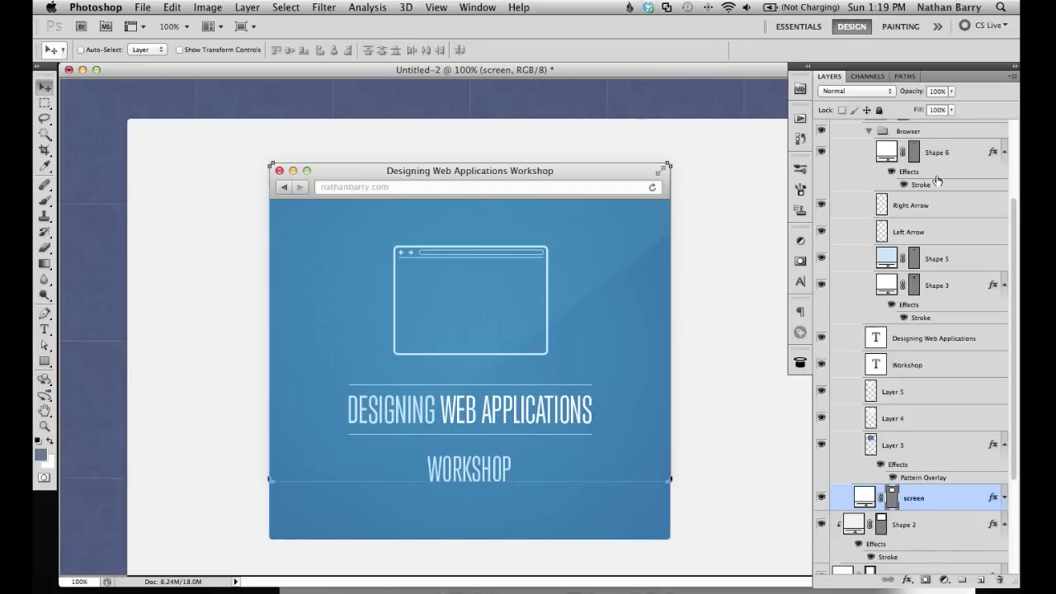
Step: Replace Group 1's layer mask with a new one made from the shortened screen shape's outline
scroll(915, 394, up, 3)
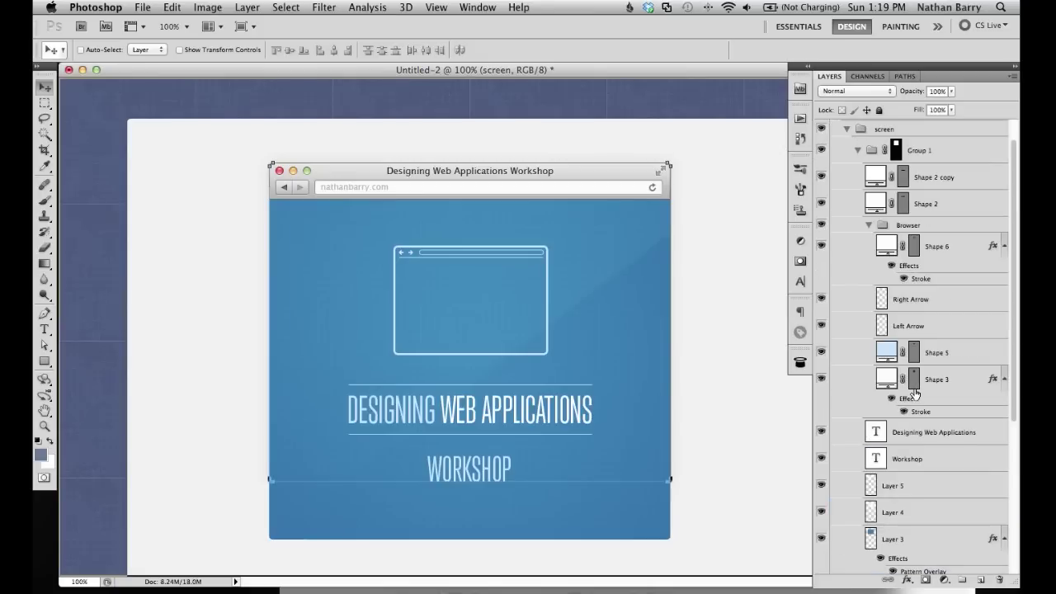
click(895, 154)
right_click(895, 153)
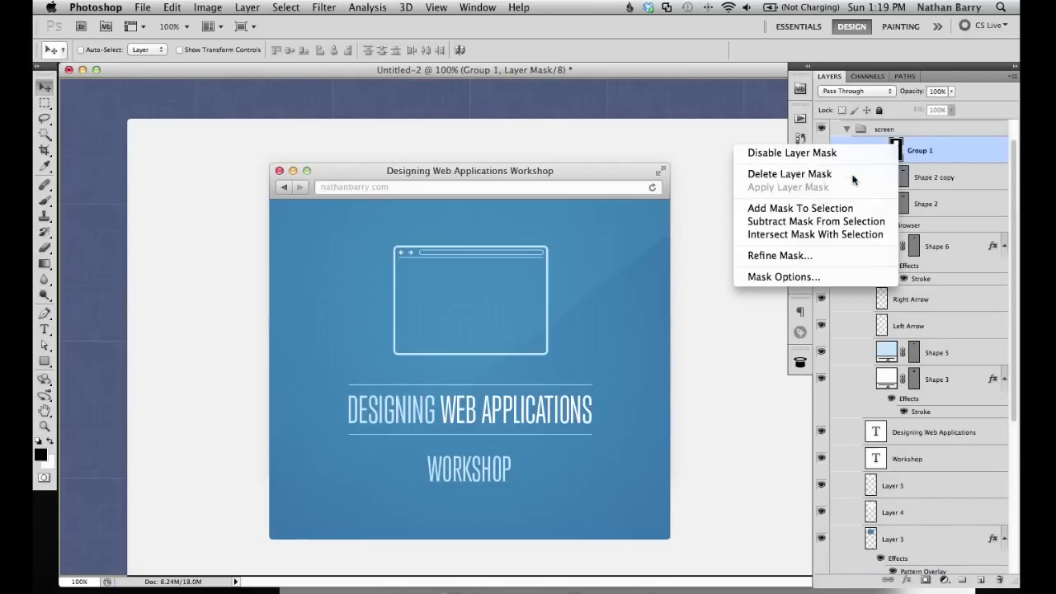
click(854, 174)
scroll(897, 365, down, 5)
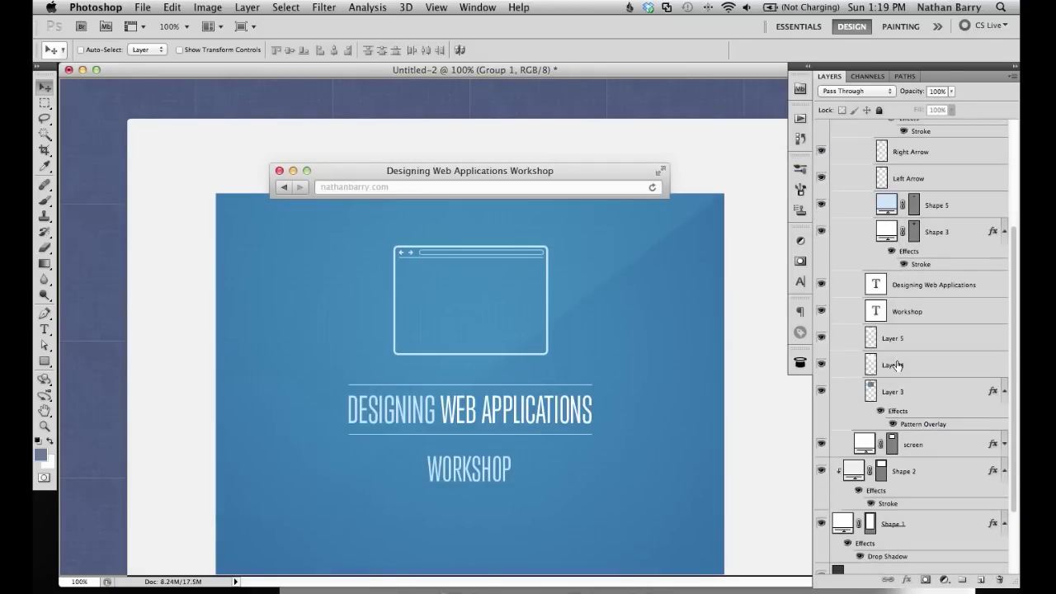
super+click(891, 446)
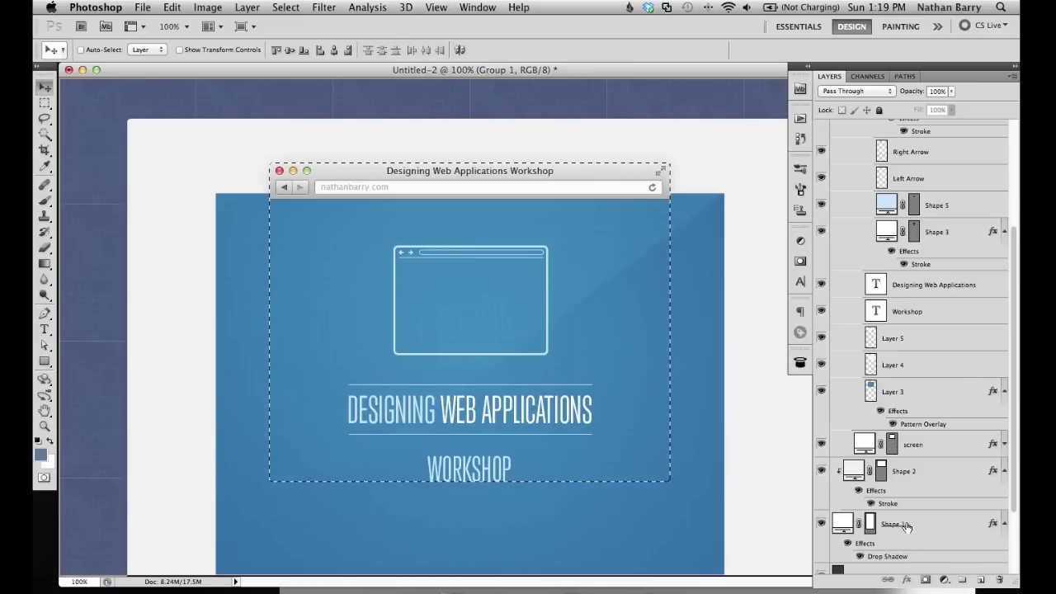
click(925, 581)
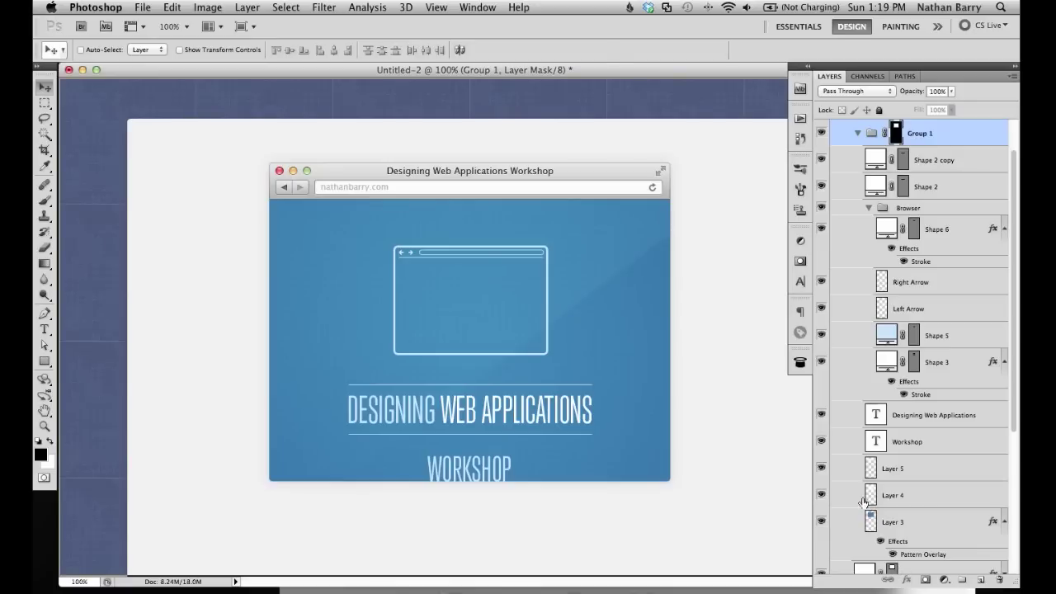
Step: Nudge the cover artwork layers, from Shape 2 copy through Layer 3, up together to fit inside the shortened browser screen
scroll(916, 306, up, 1)
scroll(915, 306, up, 1)
click(924, 206)
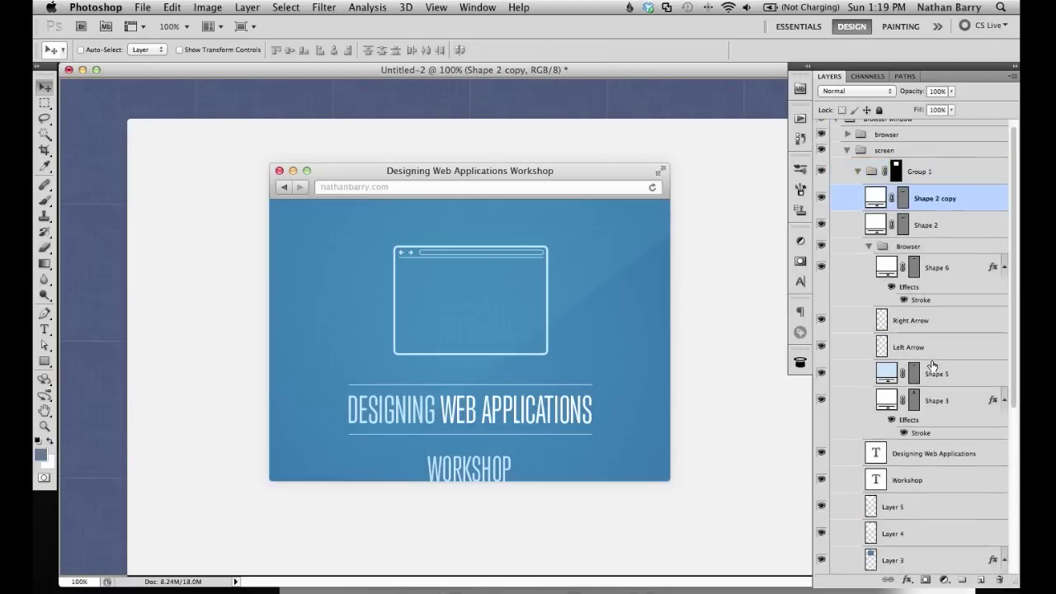
scroll(931, 330, down, 5)
shift+click(933, 381)
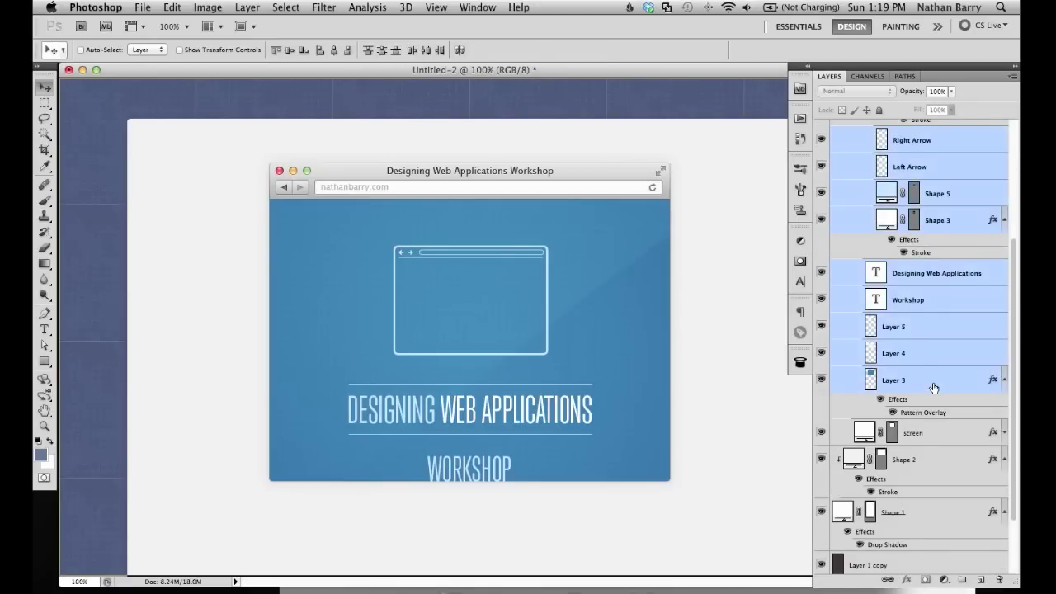
scroll(933, 388, up, 4)
key(Up)
key(Up)
key(Up)
key(Up)
key(Up)
key(Up)
key(Up)
key(Up)
key(Up)
key(Up)
key(Up)
key(Up)
key(Up)
key(Up)
key(Up)
key(Up)
key(Up)
key(Up)
key(Up)
key(Up)
key(Up)
key(Up)
key(Up)
key(Up)
key(Up)
key(Up)
key(Up)
key(Up)
key(Up)
key(Up)
key(Up)
key(Up)
key(Up)
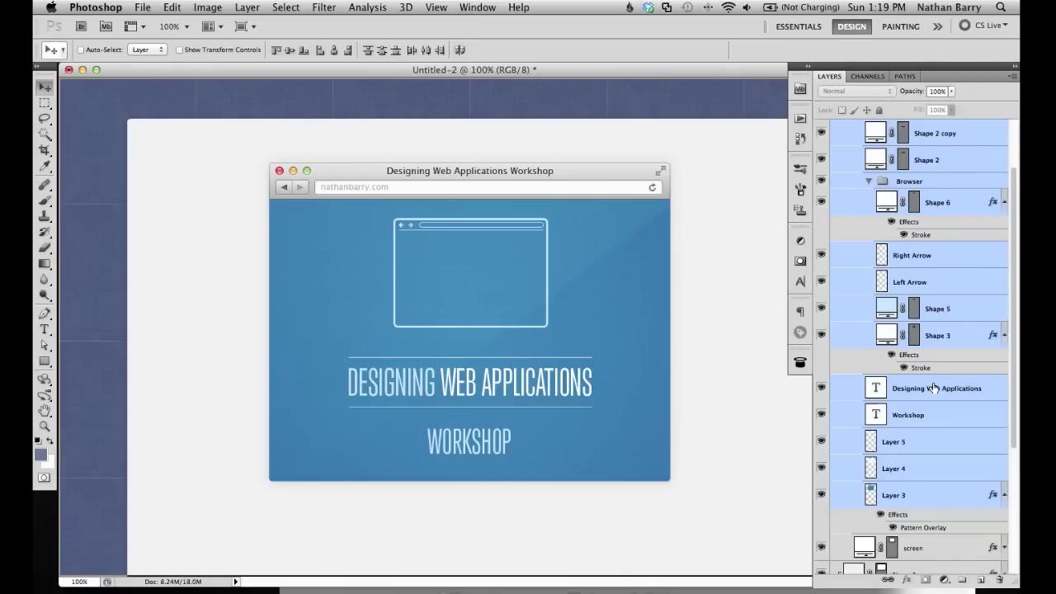
Step: Nudge the whole Browser window group down in the gray header area to make room for a headline above it
scroll(934, 388, up, 5)
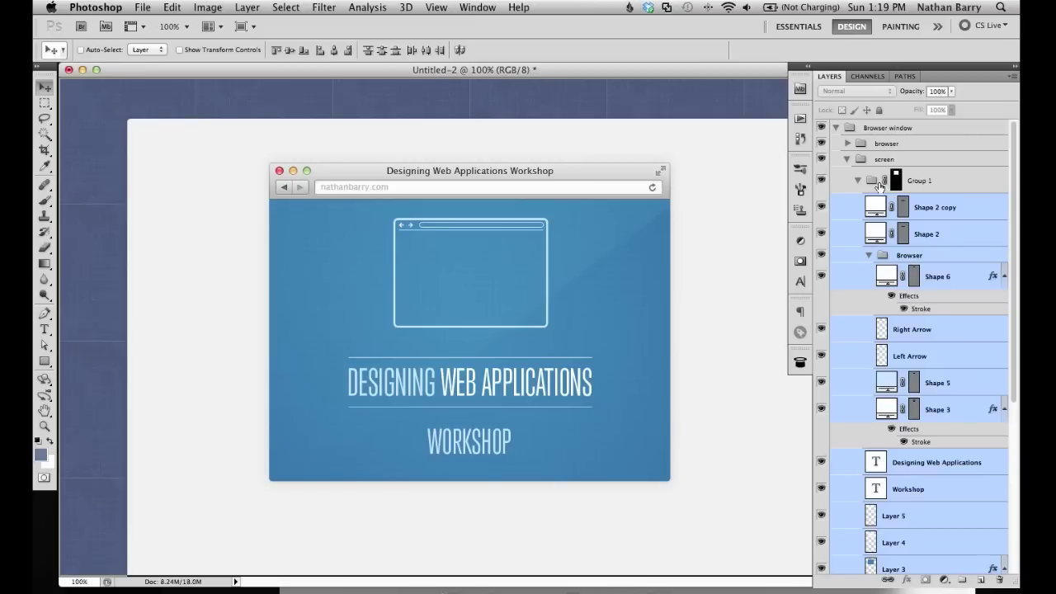
click(870, 130)
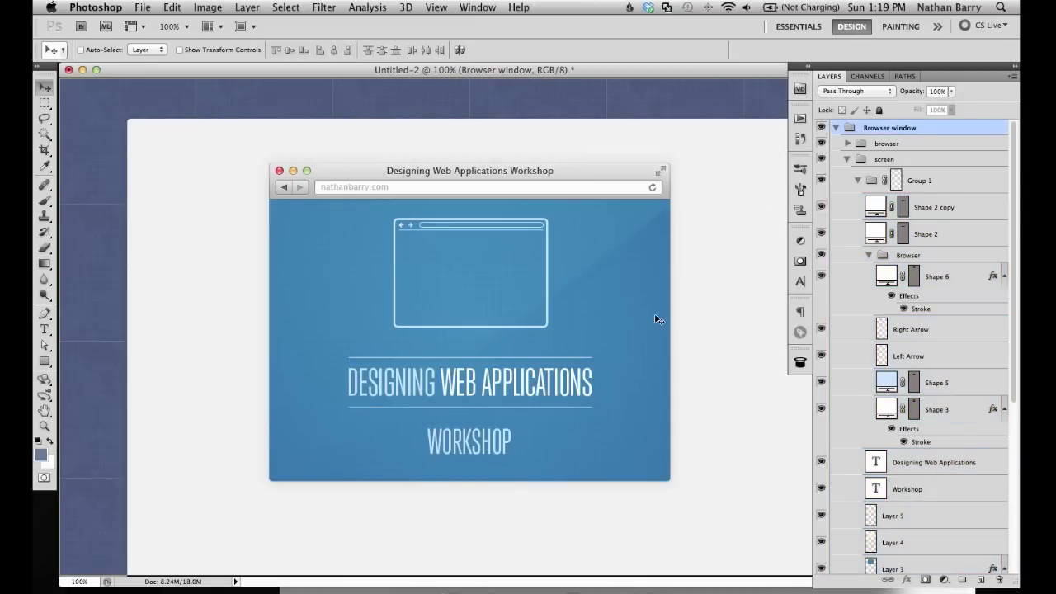
key(Down)
key(Down)
key(Down)
key(Down)
key(Down)
key(Down)
key(Down)
key(Down)
key(Down)
key(Down)
key(Down)
key(Down)
key(Down)
key(Down)
key(Down)
key(Down)
key(Down)
key(Down)
key(Down)
key(Down)
key(Down)
key(Down)
key(Down)
key(Down)
key(Down)
key(Down)
key(Down)
key(Down)
key(Down)
key(Down)
key(Down)
key(Down)
key(Down)
key(Down)
key(Down)
key(Down)
key(Down)
key(Down)
key(Down)
key(Down)
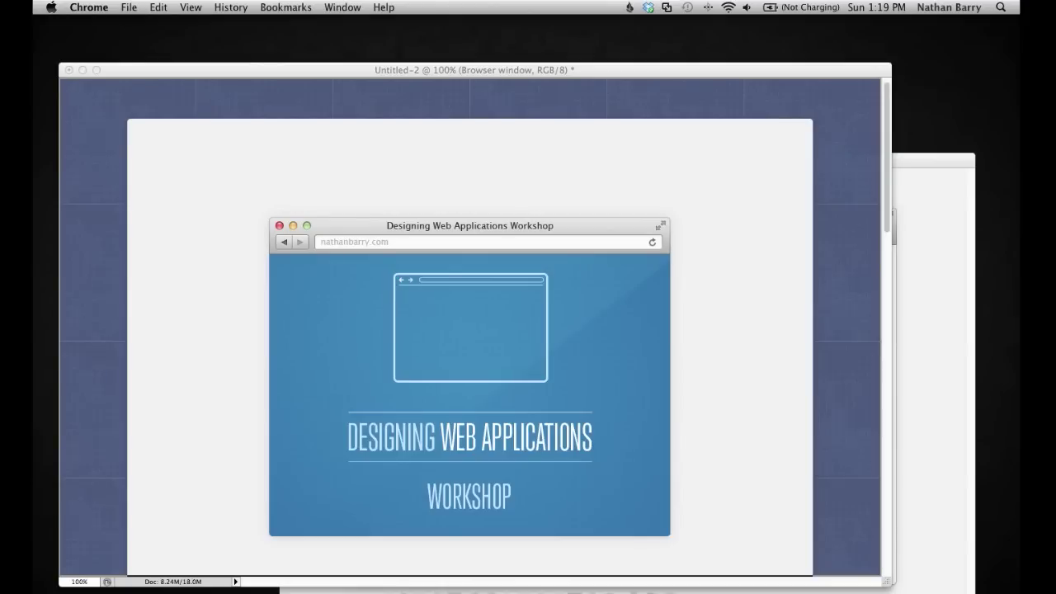
Step: Add the text line "Ready to take your web application design to the next level?" above the browser mockup
click(187, 245)
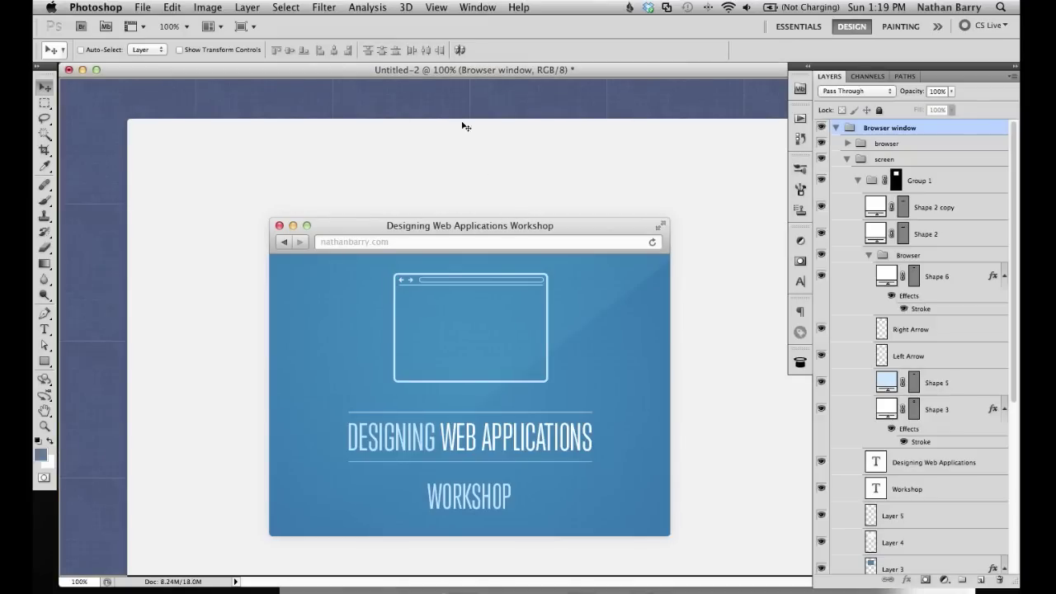
key(t)
click(478, 169)
key(super+v)
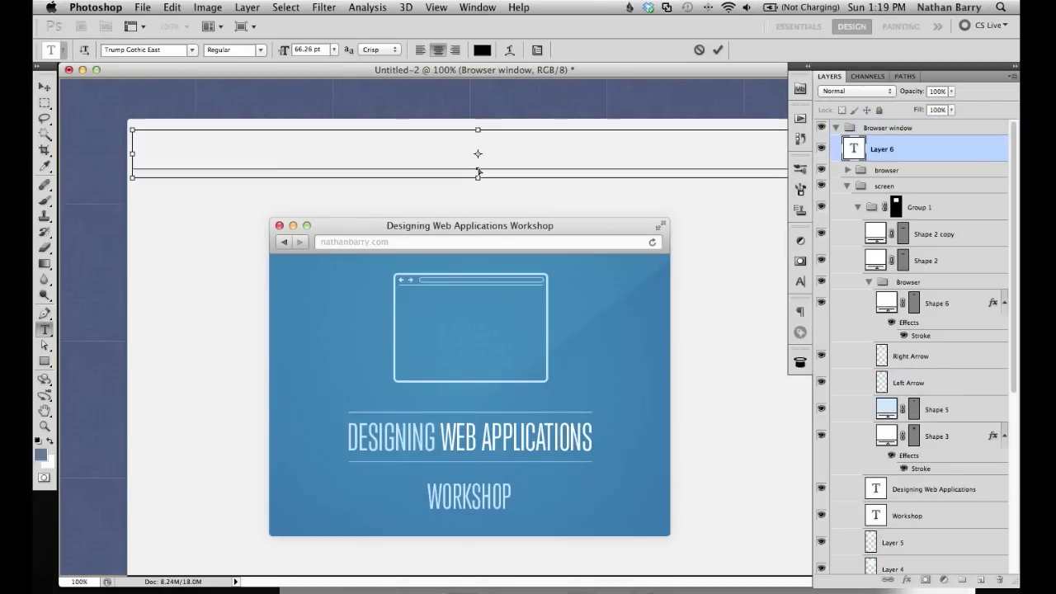
key(super+Return)
Step: Set the headline's font to Open Sans at 30 pt and turn off All Caps
click(144, 50)
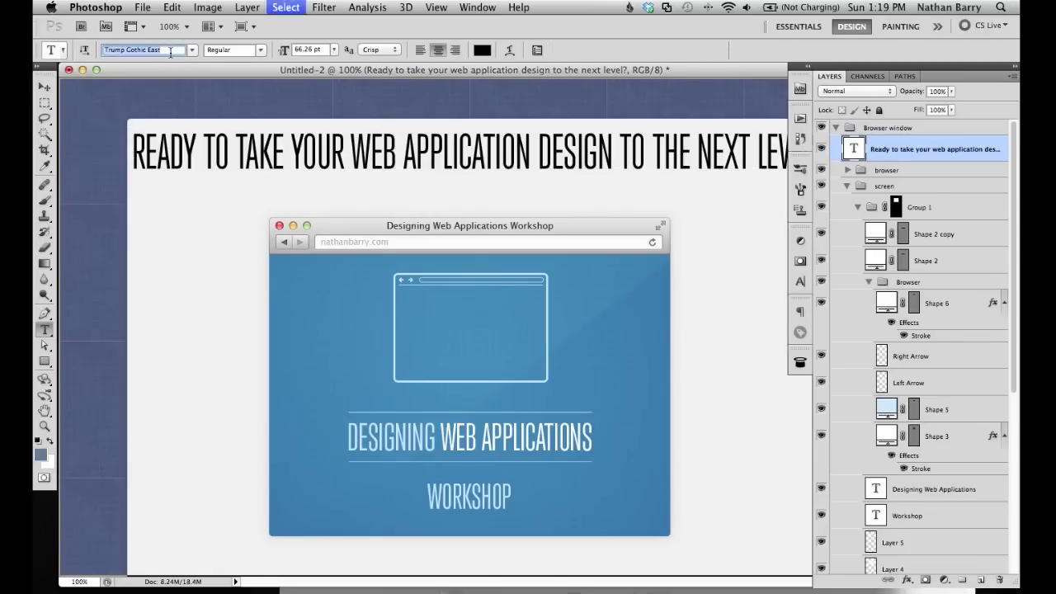
text(Open Sans)
key(Return)
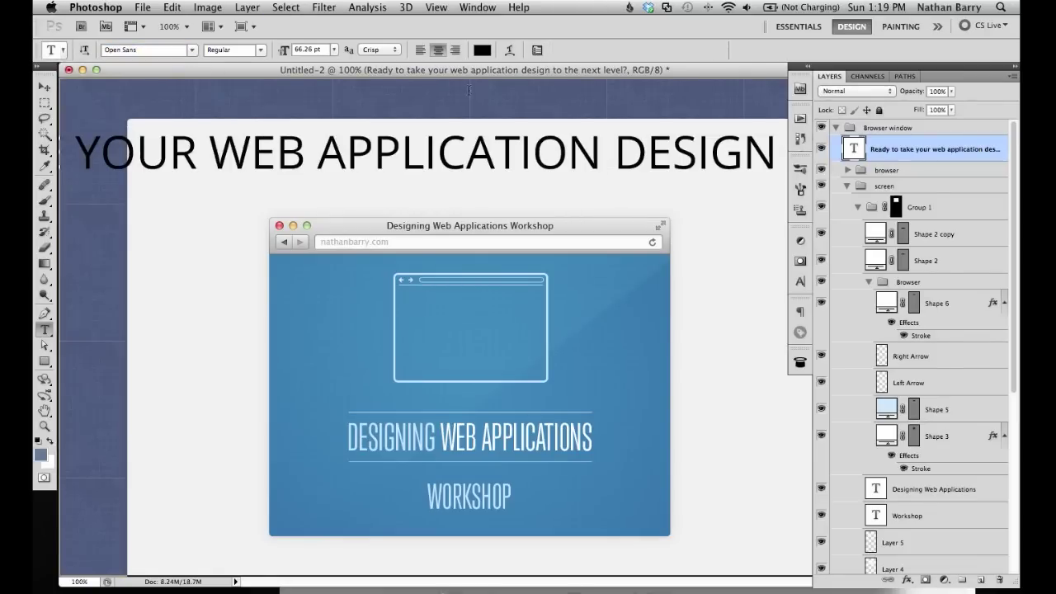
click(800, 283)
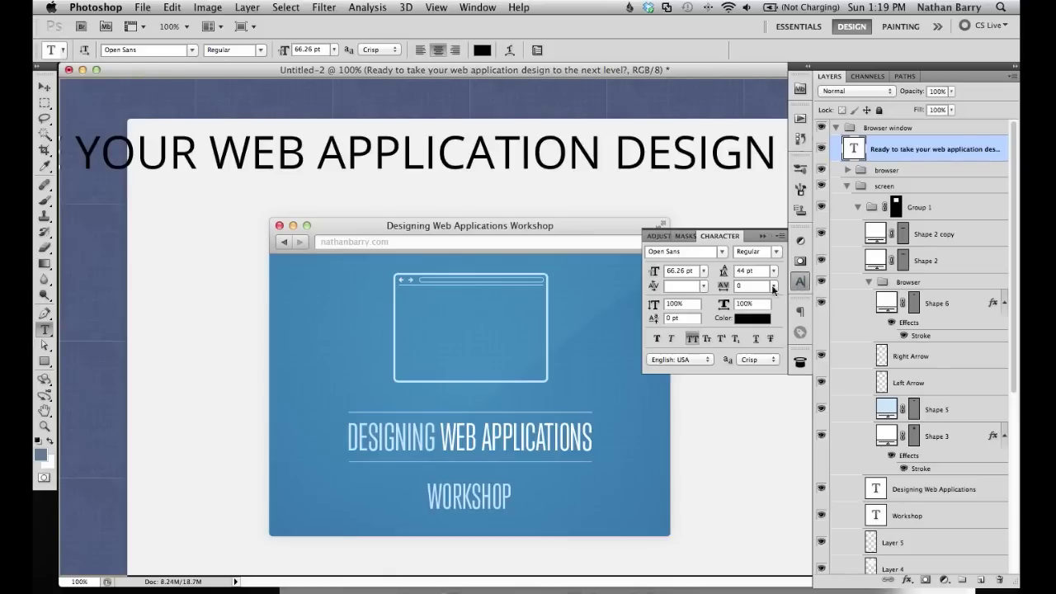
click(691, 339)
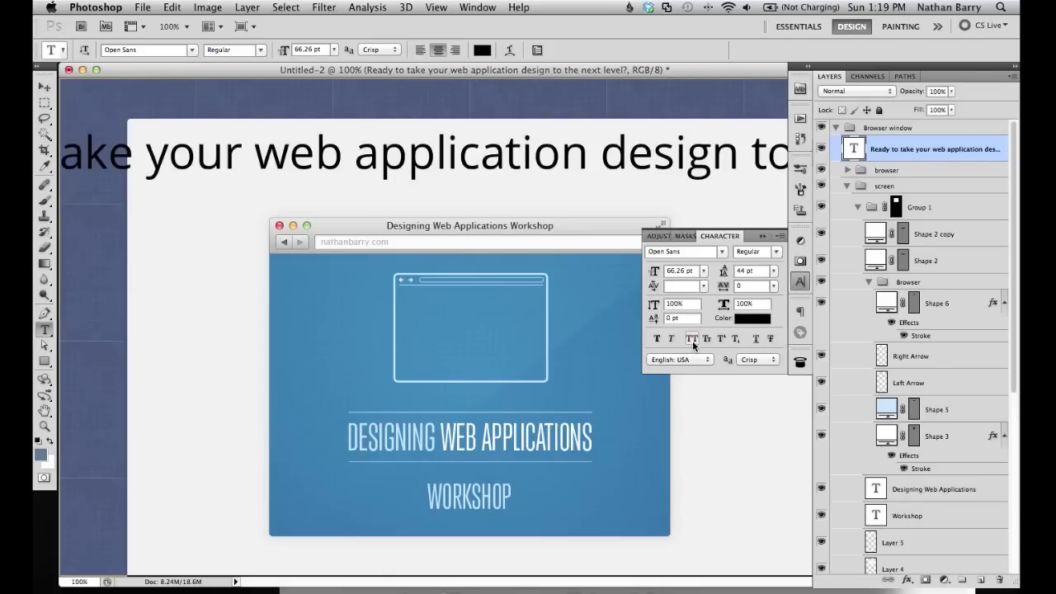
click(703, 271)
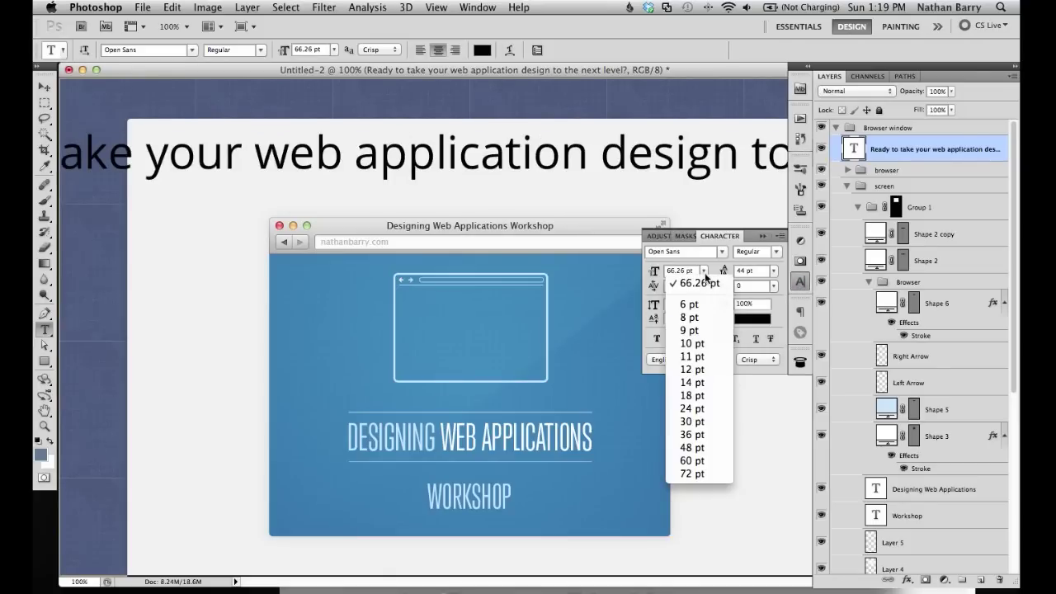
click(714, 421)
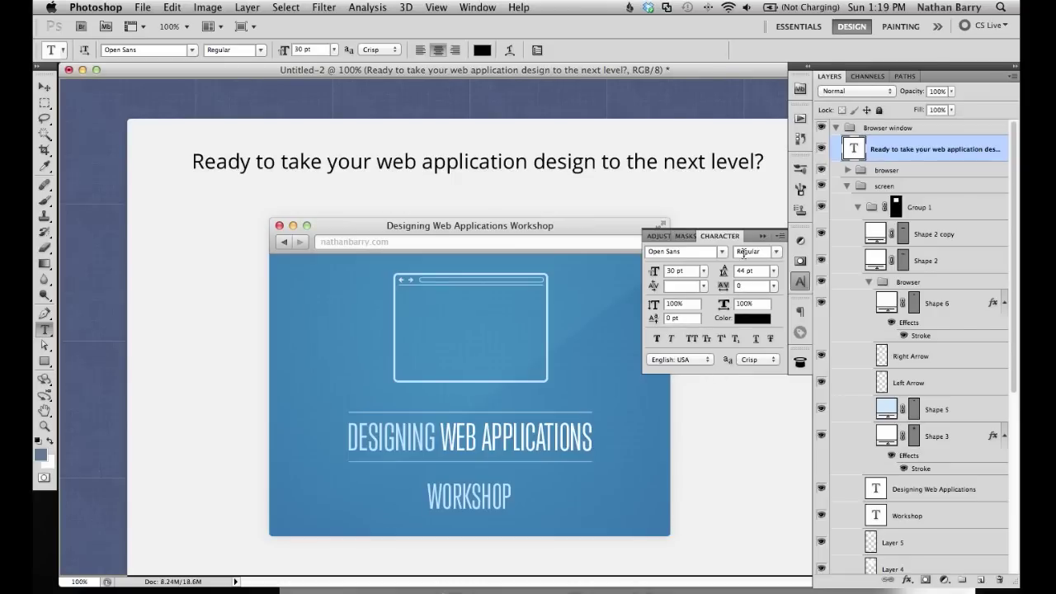
click(763, 237)
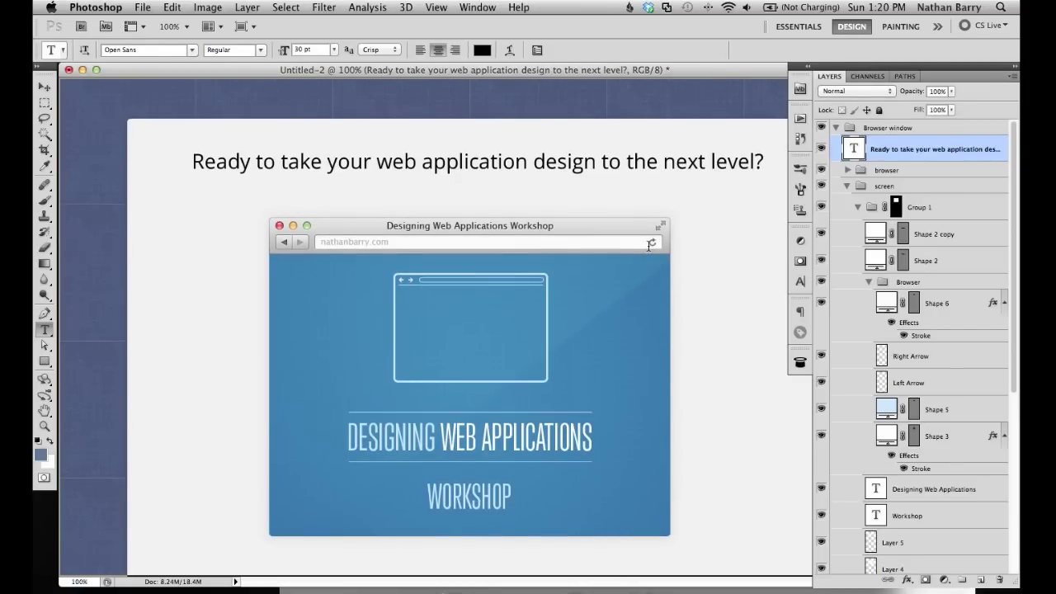
Step: Show the page in full screen with menus and set the headline's anti-aliasing to Smooth
key(f)
drag(703, 250, 543, 288)
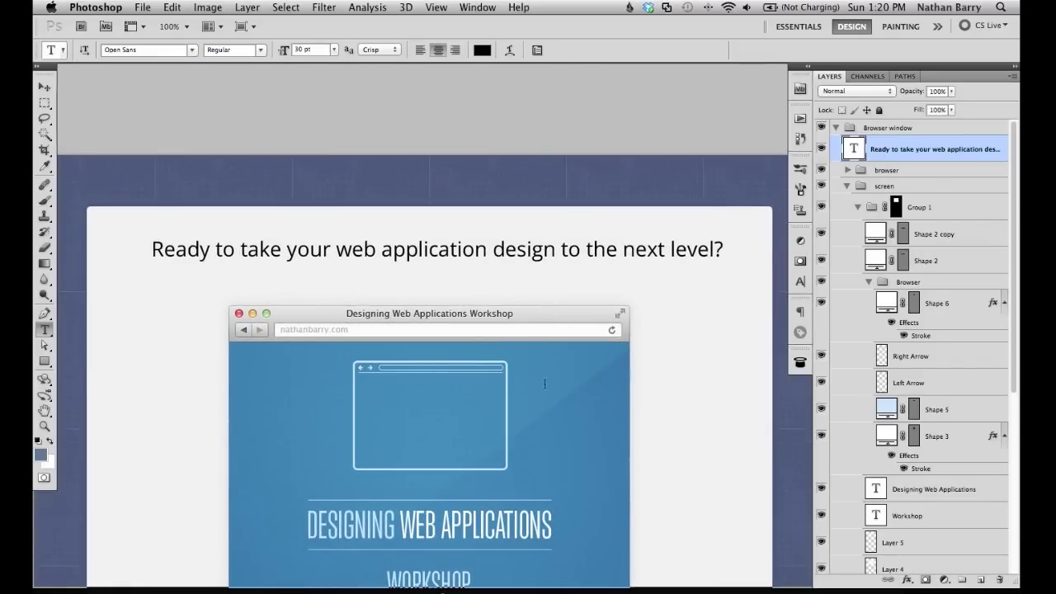
drag(549, 467, 537, 354)
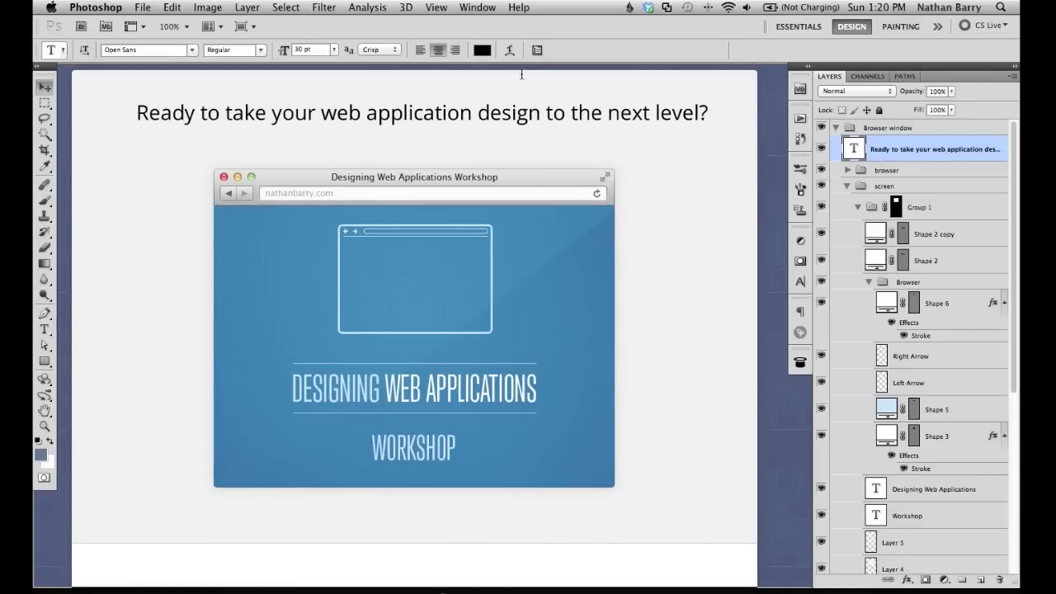
click(385, 54)
click(385, 69)
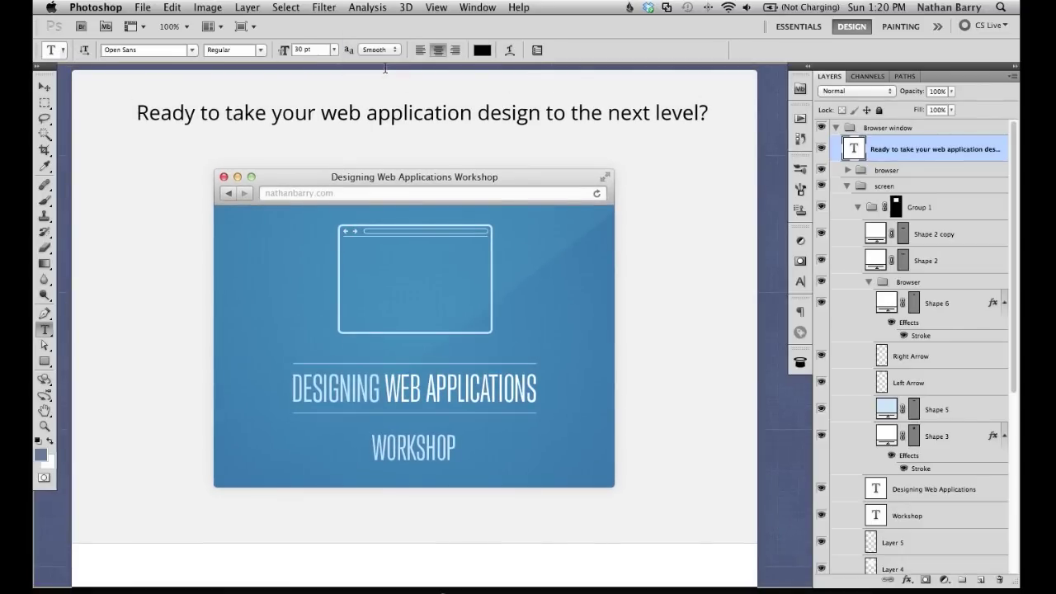
drag(448, 160, 451, 171)
Step: Center the headline horizontally over the browser mockup using a selection loaded from Group 1's mask, and deselect
key(v)
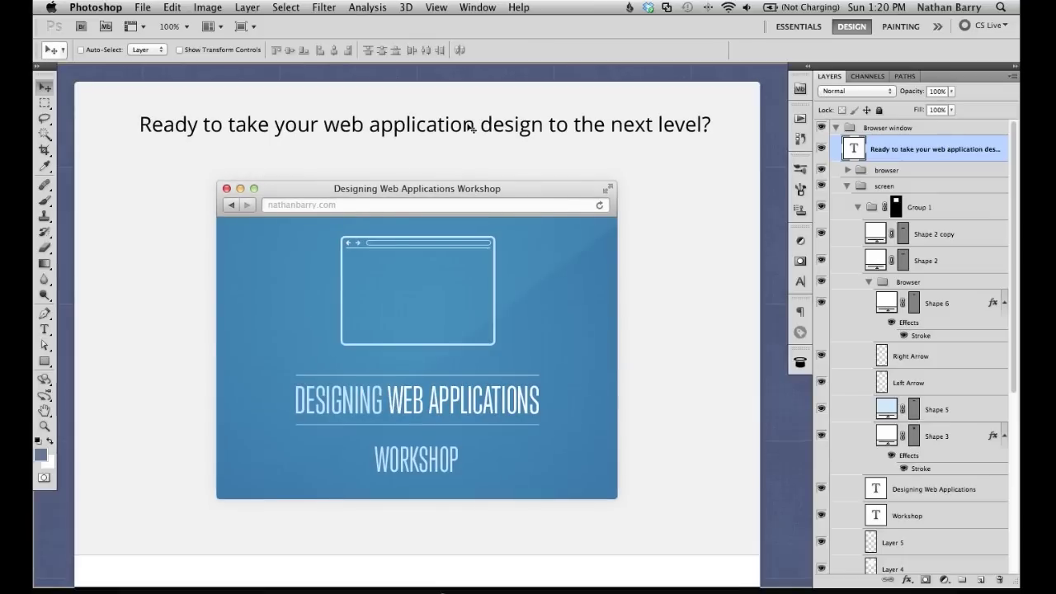
super+click(895, 209)
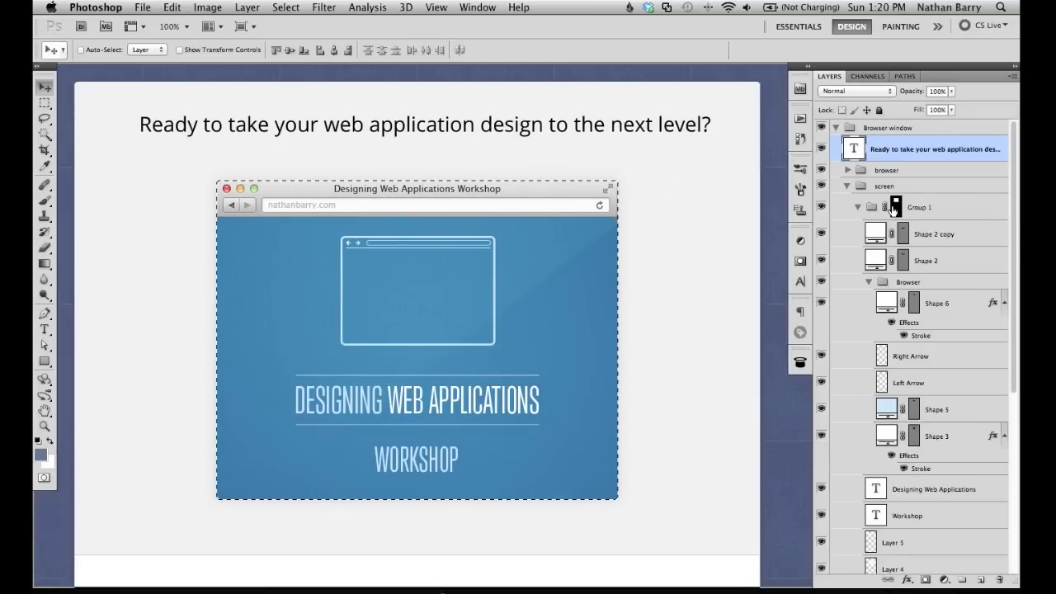
click(334, 55)
key(super+d)
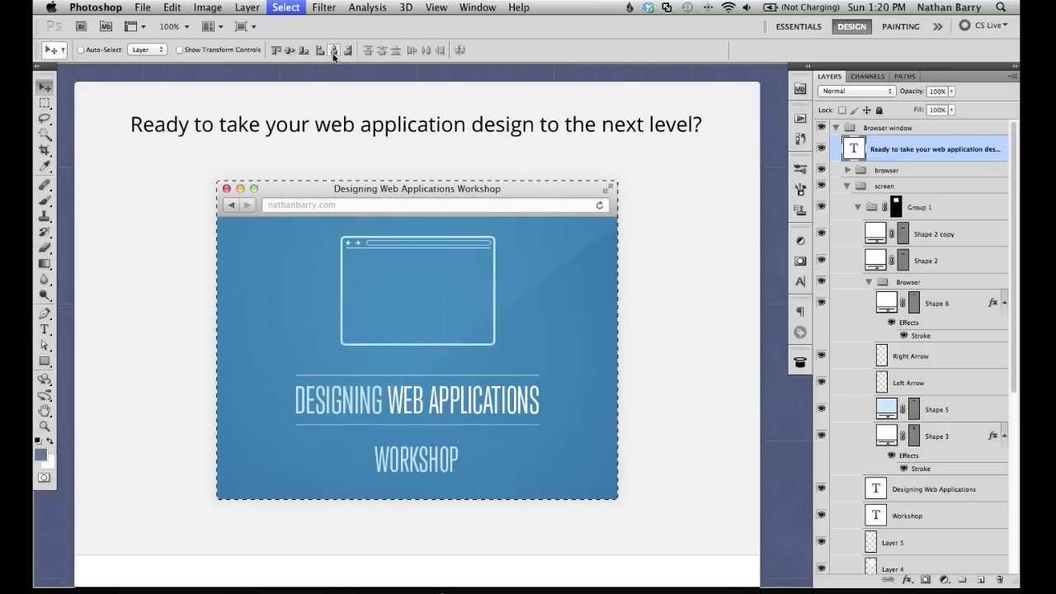
Step: Nudge the headline down 2 px and set its text color to dark gray #262626
key(Down)
key(Down)
key(t)
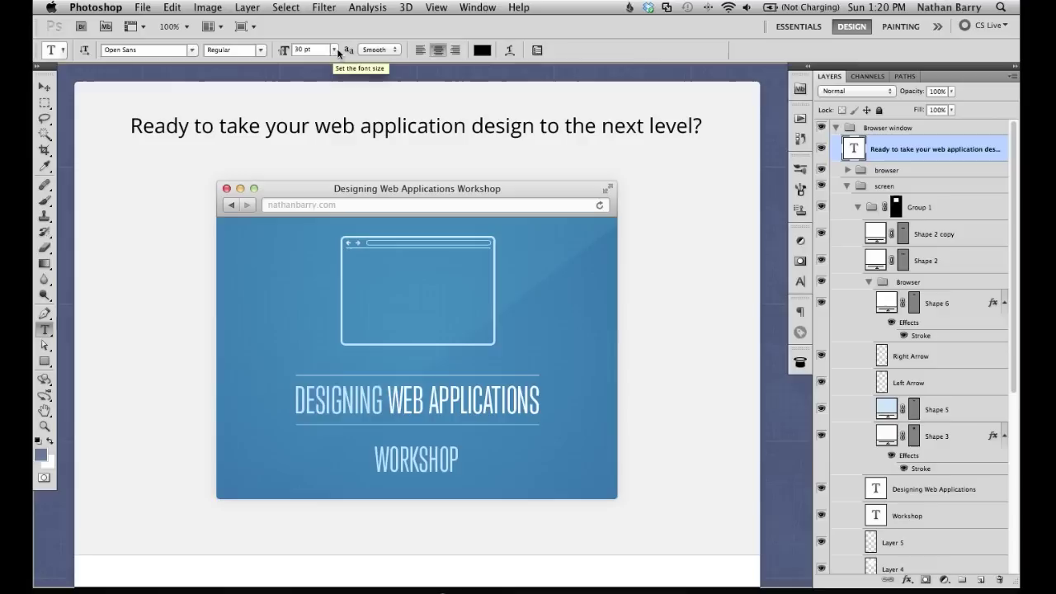
click(481, 49)
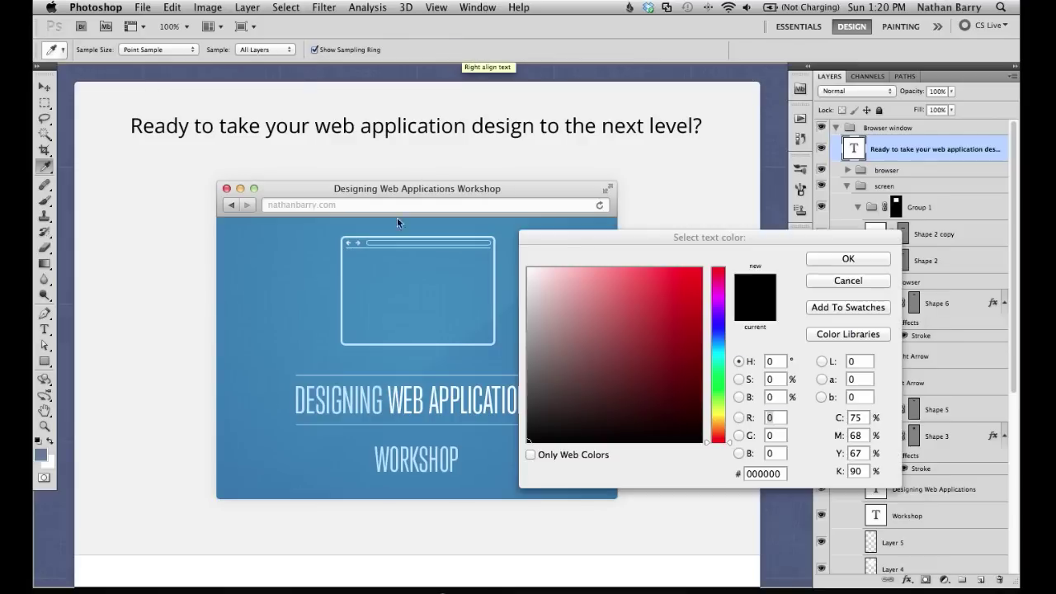
click(232, 403)
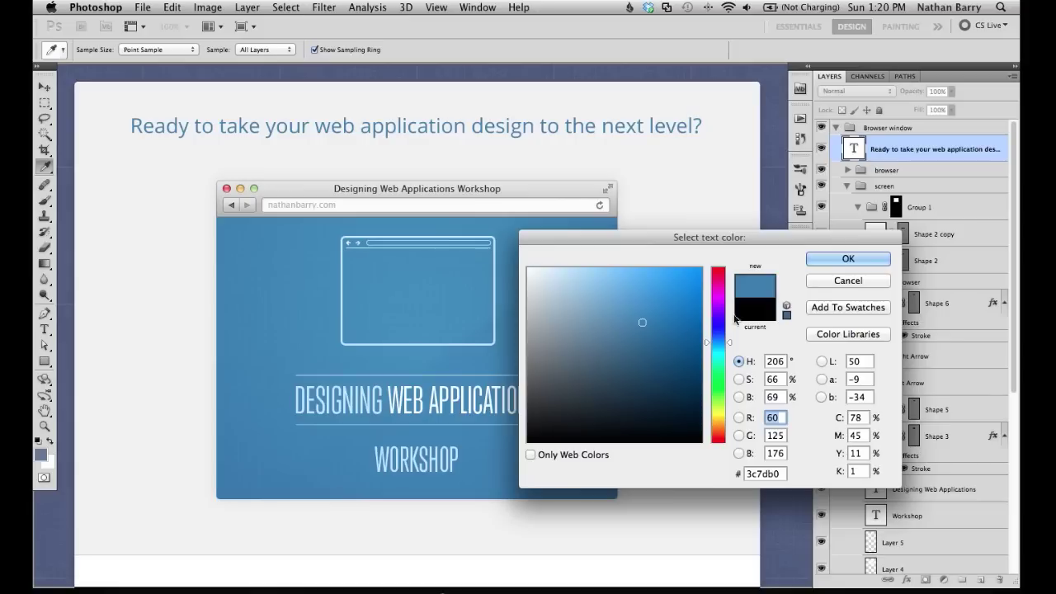
click(666, 356)
click(670, 326)
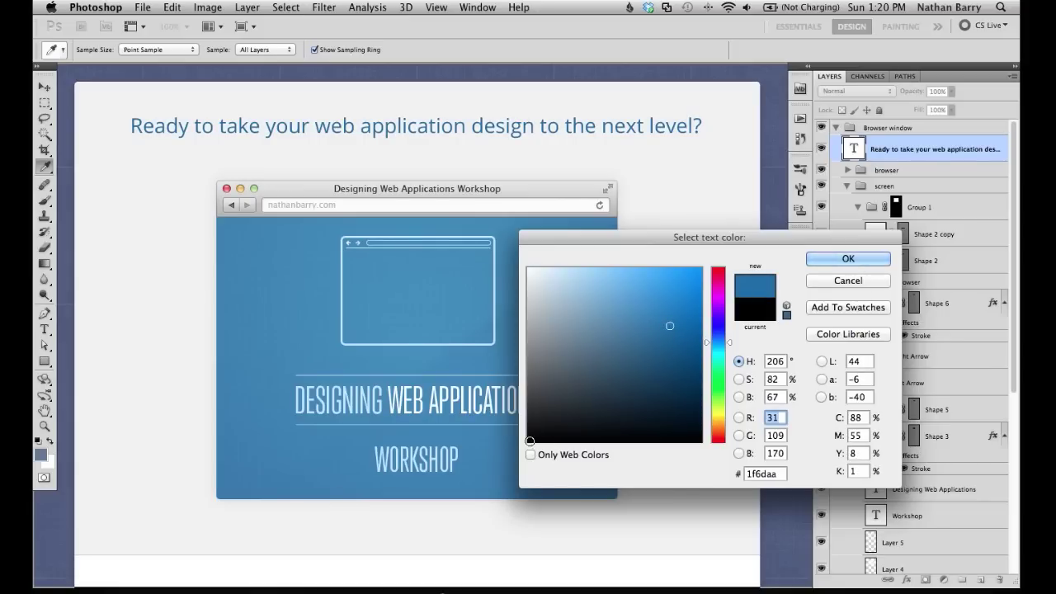
drag(539, 420, 509, 415)
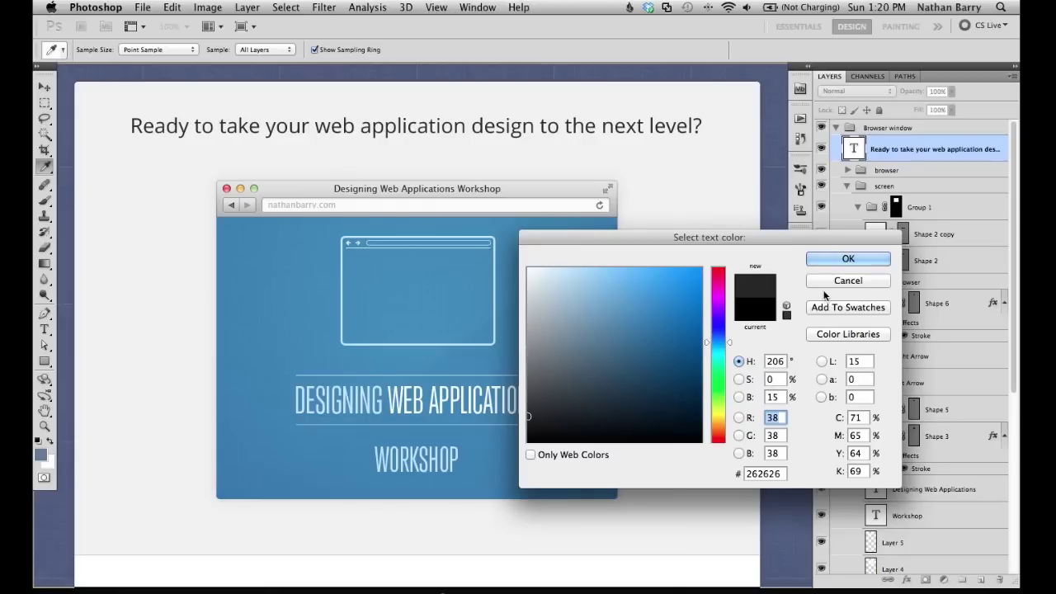
click(844, 260)
Step: Move the whole Browser window group up 20 px within the header area
drag(603, 421, 610, 394)
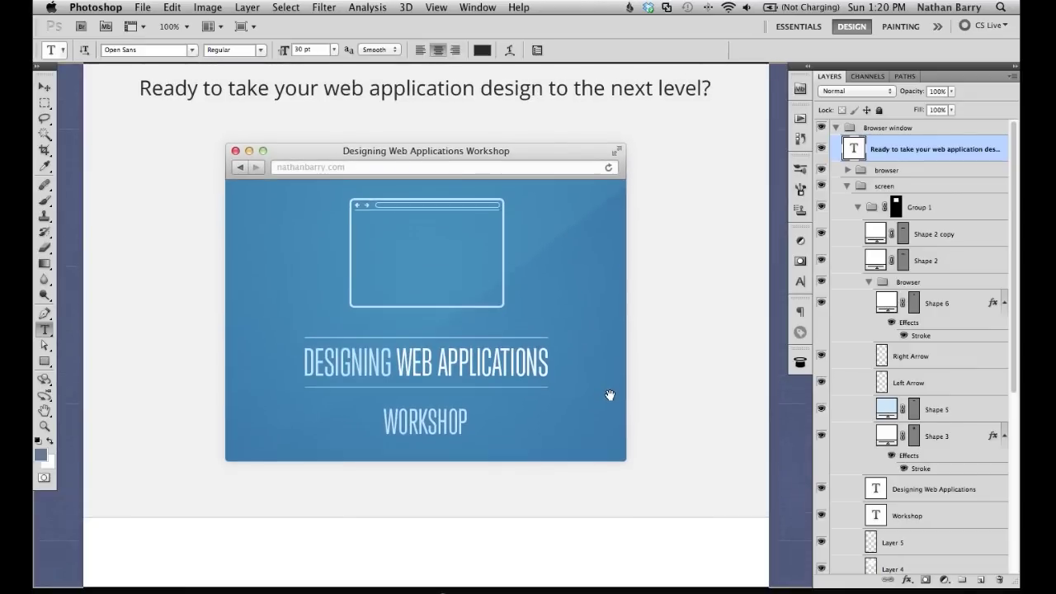
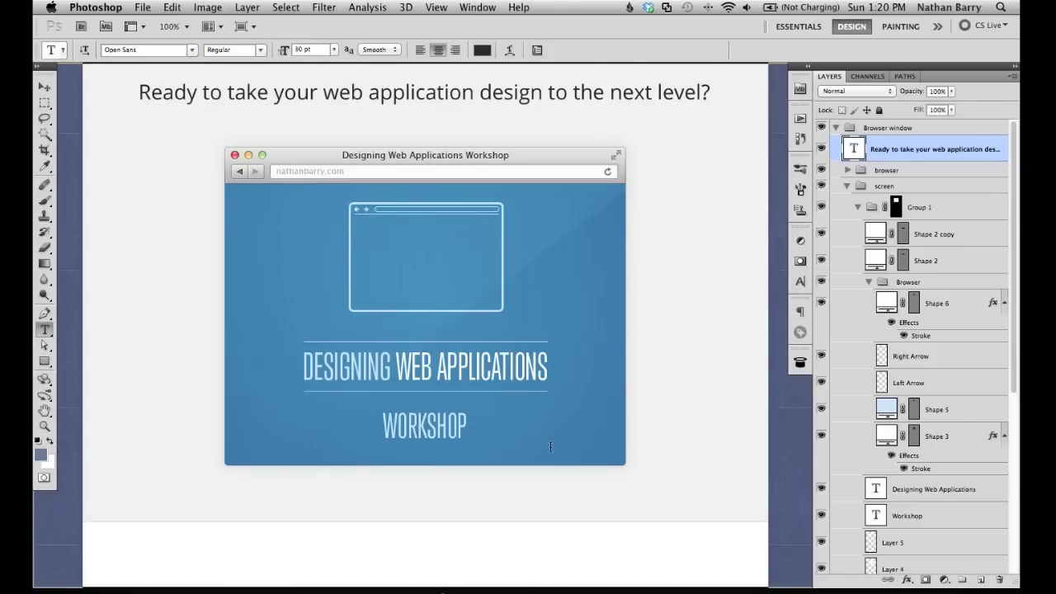
scroll(550, 446, down, 2)
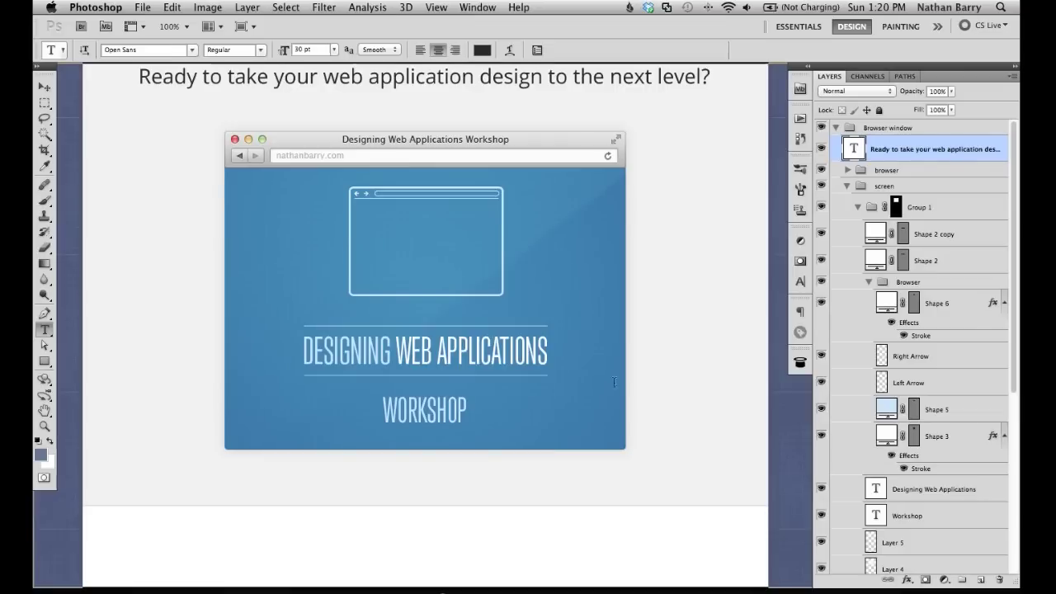
click(907, 130)
key(v)
key(shift+Up)
key(shift+Up)
Step: Lower only the headline layer 20 px toward the browser mockup, and nudge it back up 3 px
click(911, 149)
key(shift+Down)
key(shift+Down)
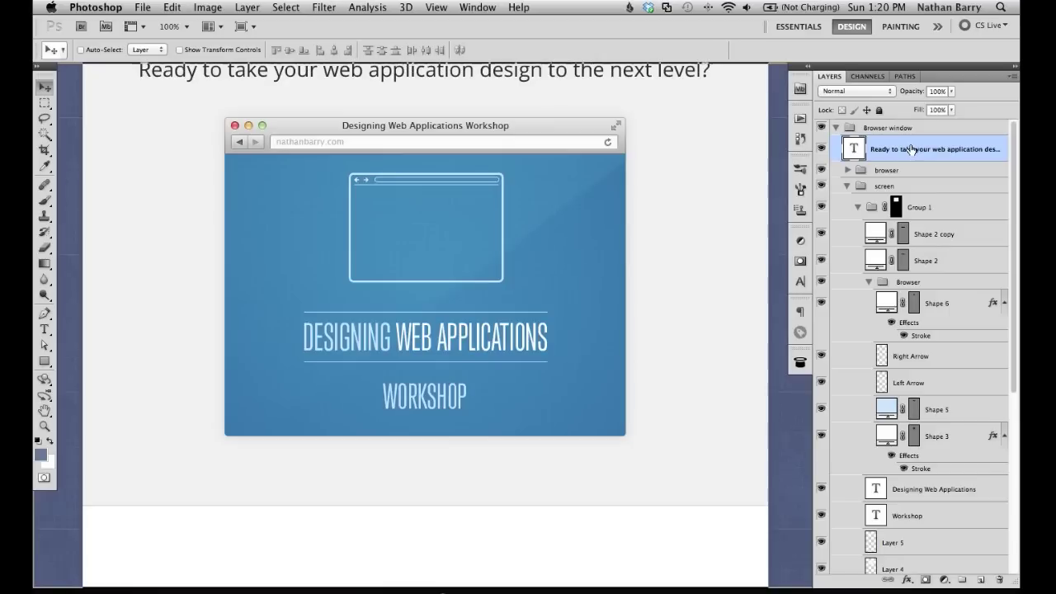
scroll(705, 223, up, 5)
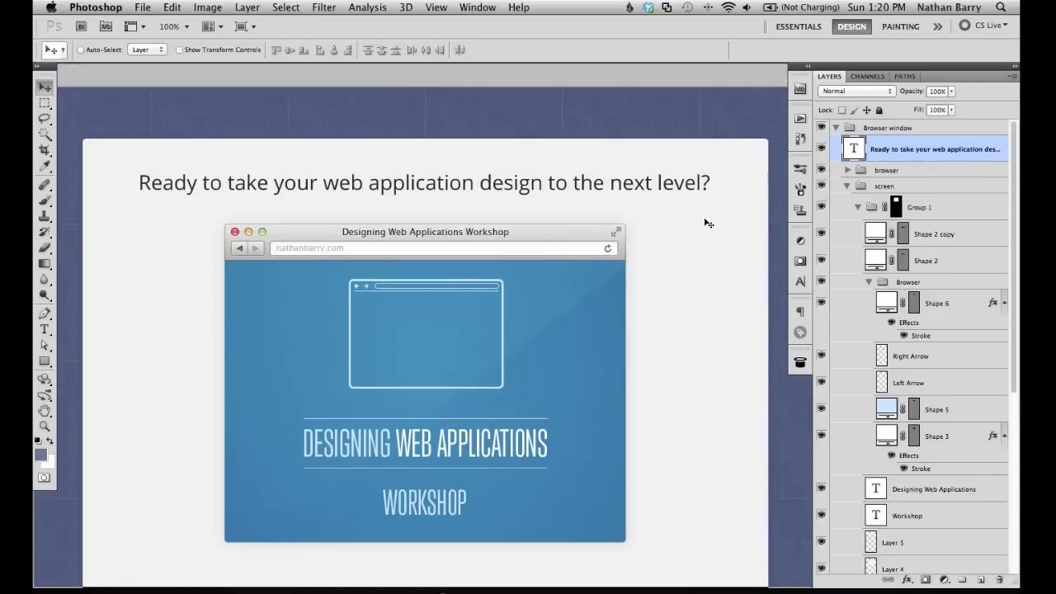
key(Up)
key(Up)
key(Up)
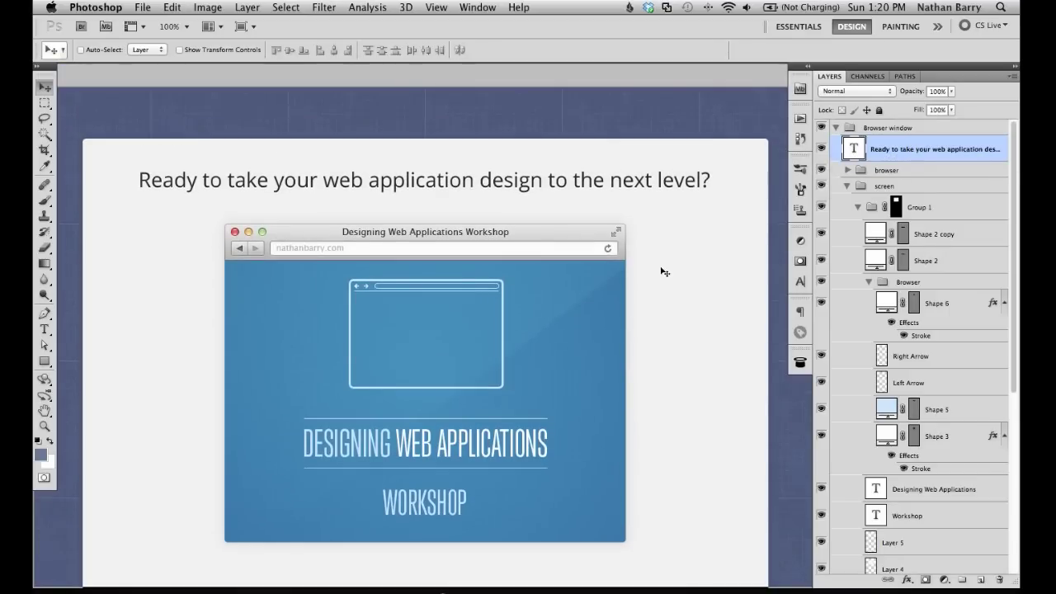
Step: Add the centered text line "March 29th, 2013 from 9:00 AM to 1:00 PM PST" below the browser mockup
scroll(664, 271, down, 10)
key(t)
click(433, 307)
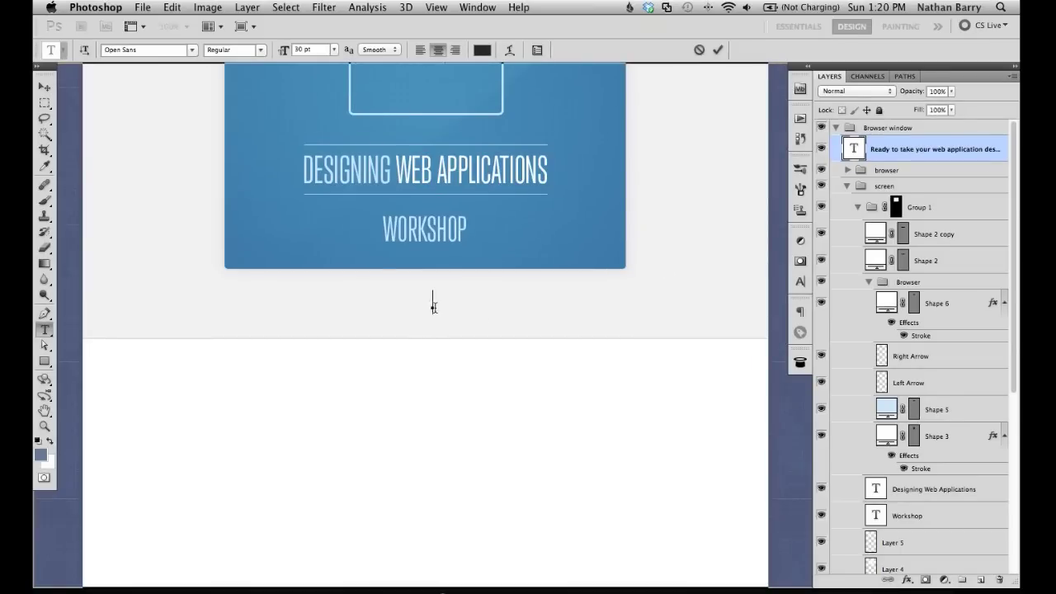
click(158, 49)
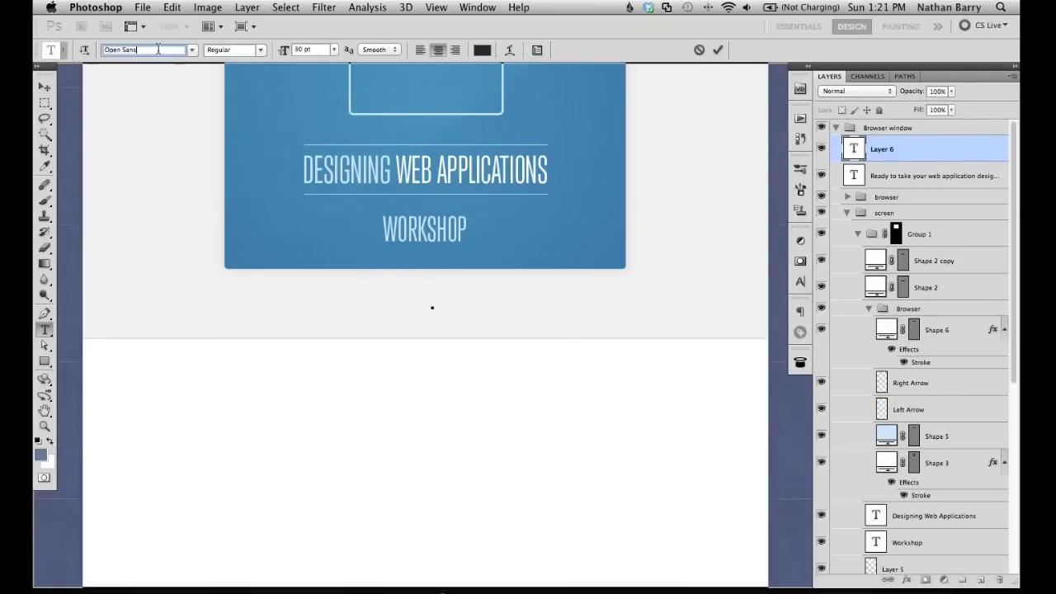
click(435, 301)
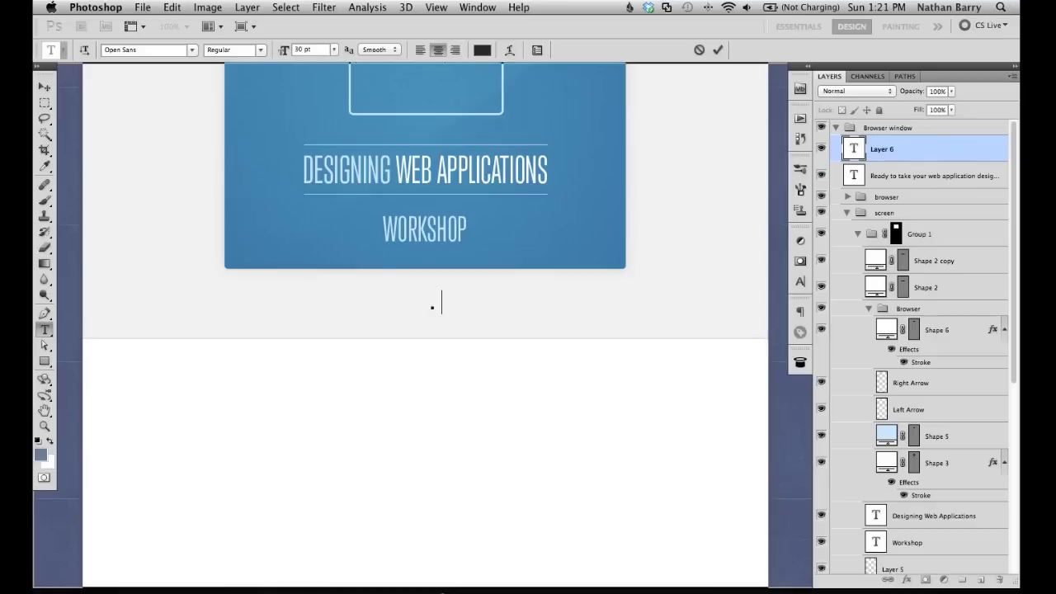
text(March 29th, 2013 at)
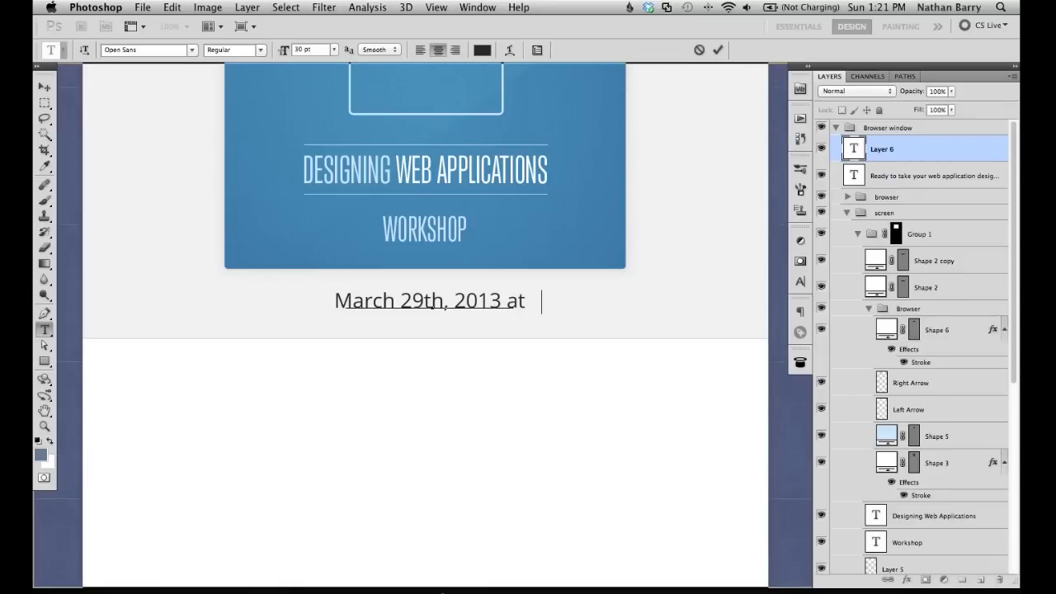
key(BackSpace)
key(BackSpace)
key(BackSpace)
text(from)
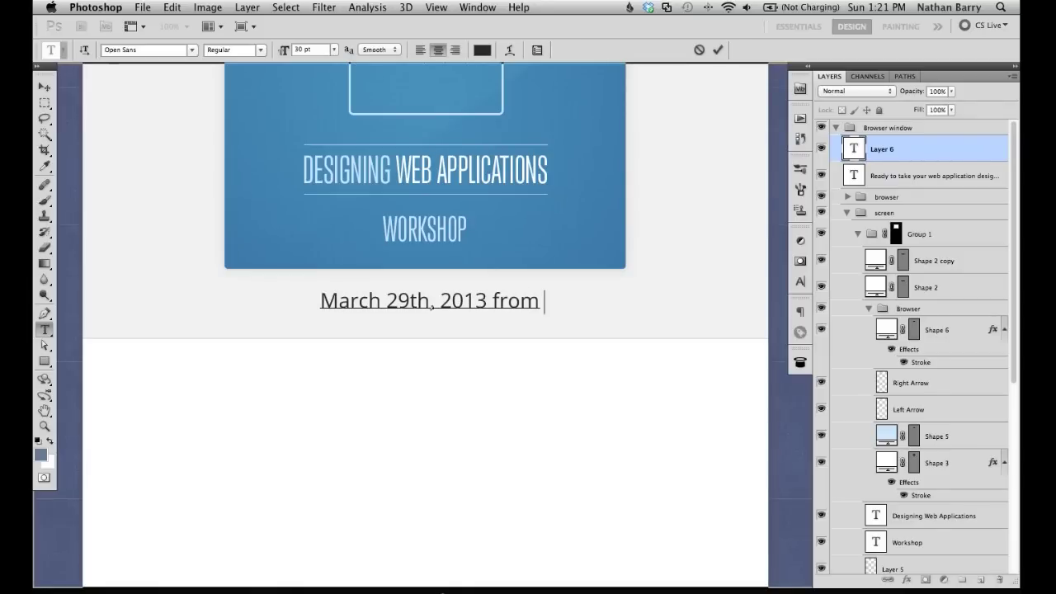
text( 9 )
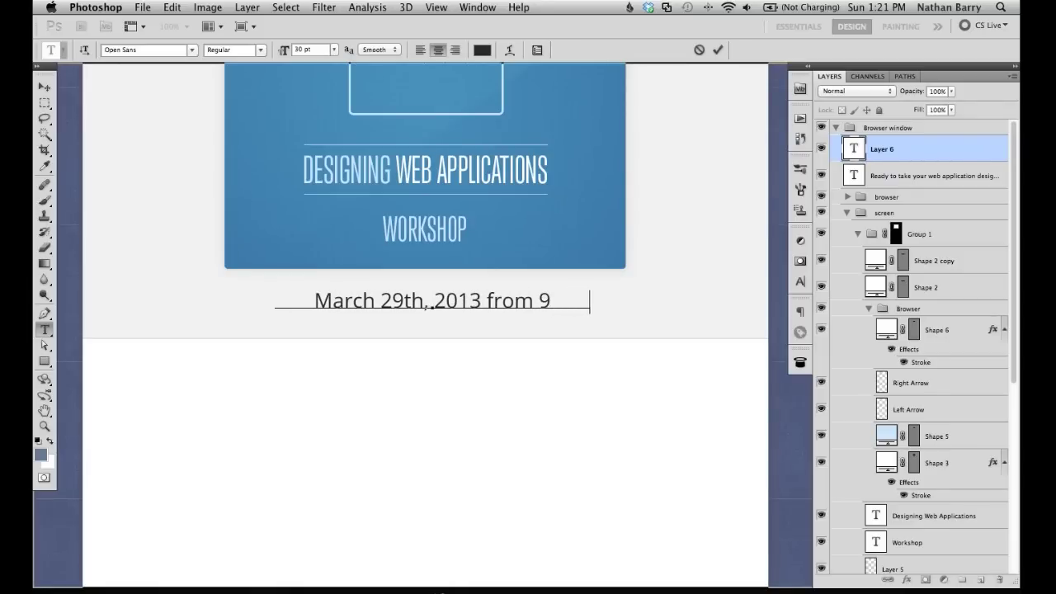
text(:00 AM to)
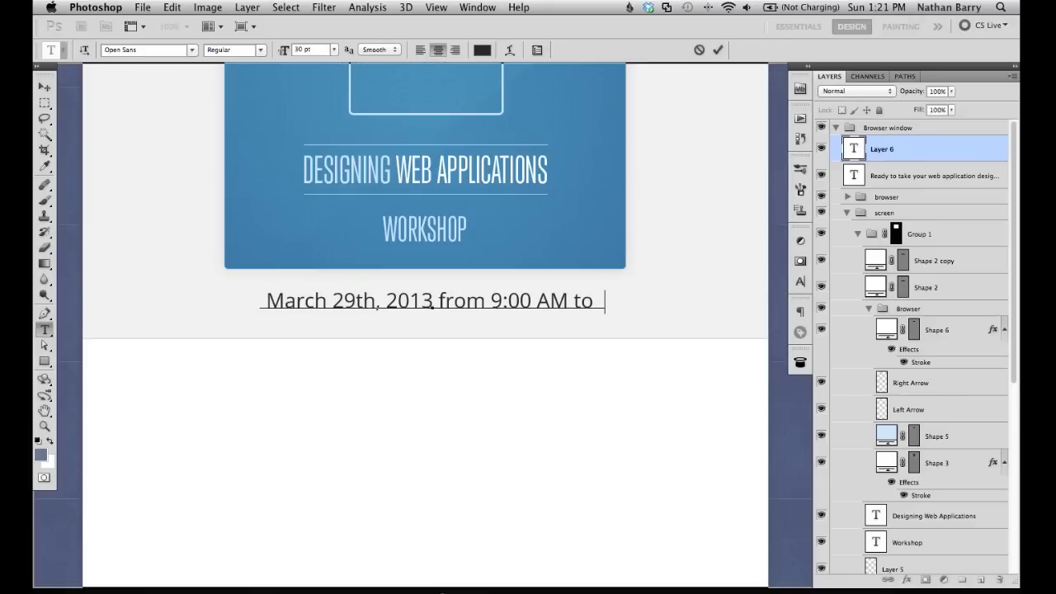
text( 1:00 PM PST)
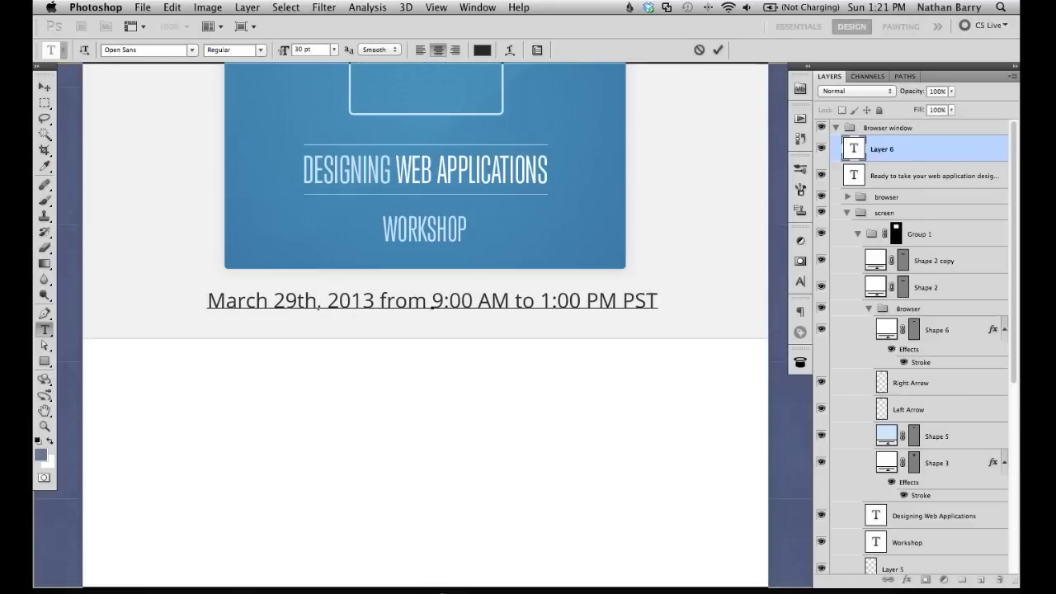
key(super)
key(super+Return)
Step: Set the date line's font size to 24 pt and its text color to gray #494949
click(334, 50)
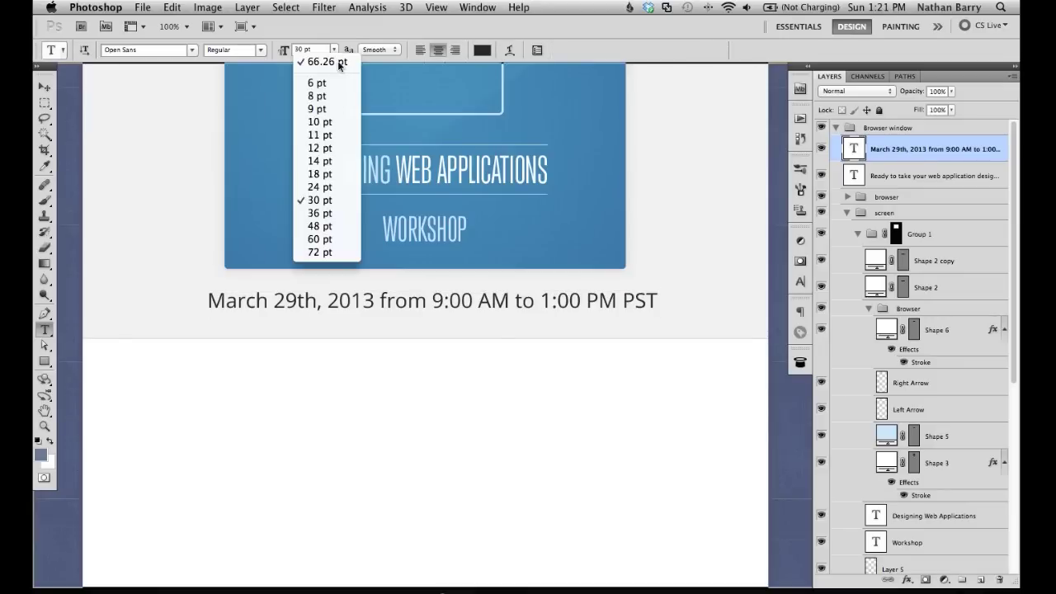
click(337, 175)
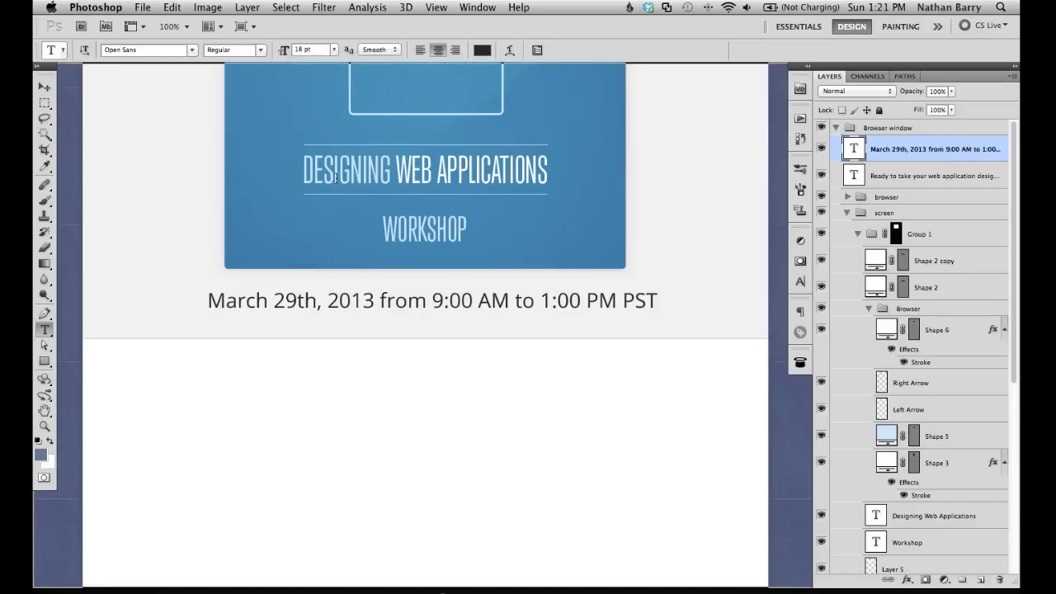
click(334, 51)
click(326, 185)
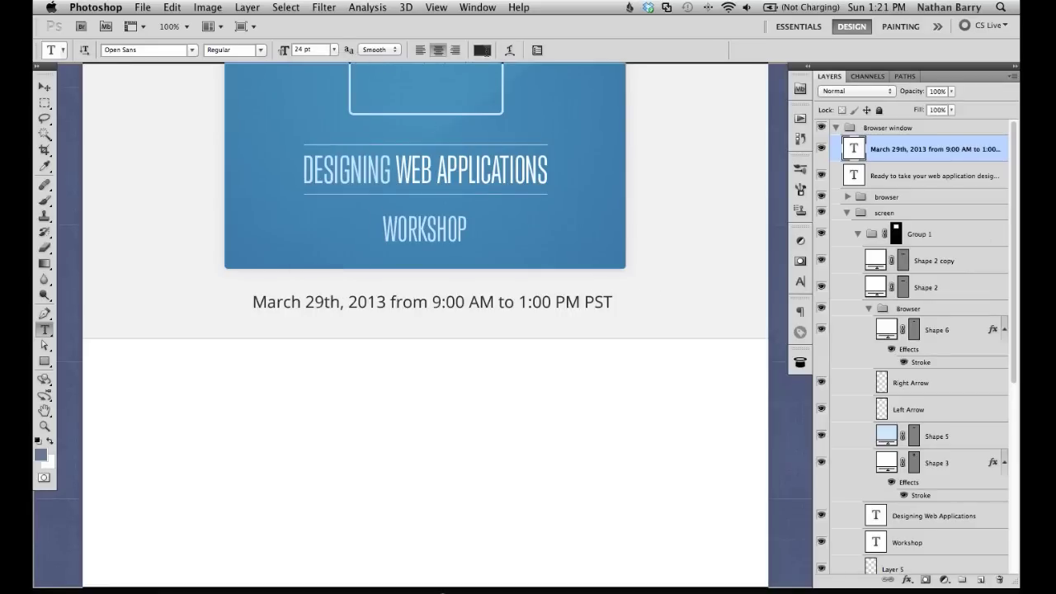
click(482, 50)
drag(547, 361, 519, 372)
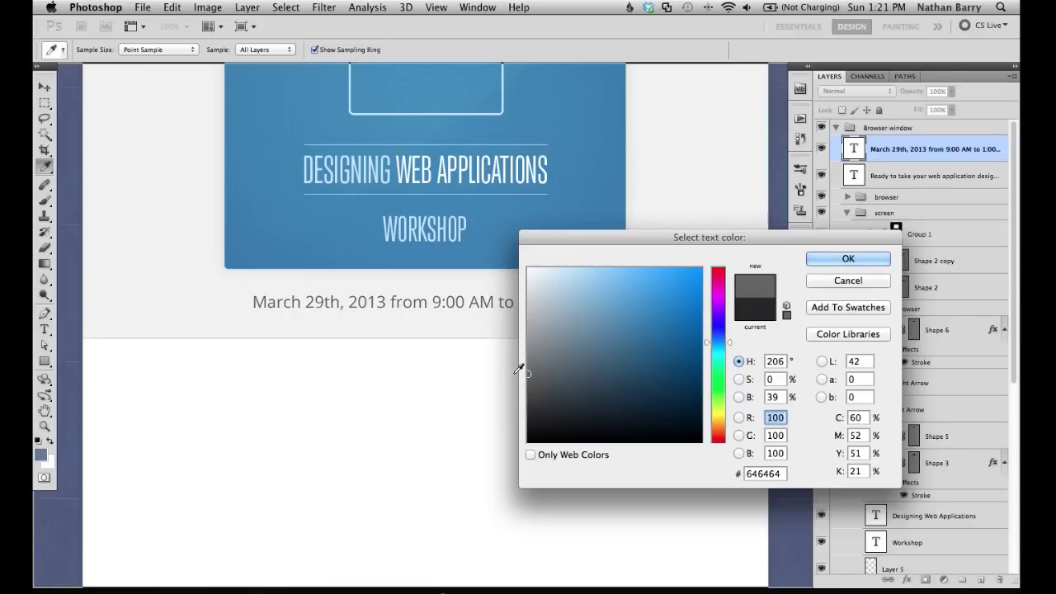
click(532, 387)
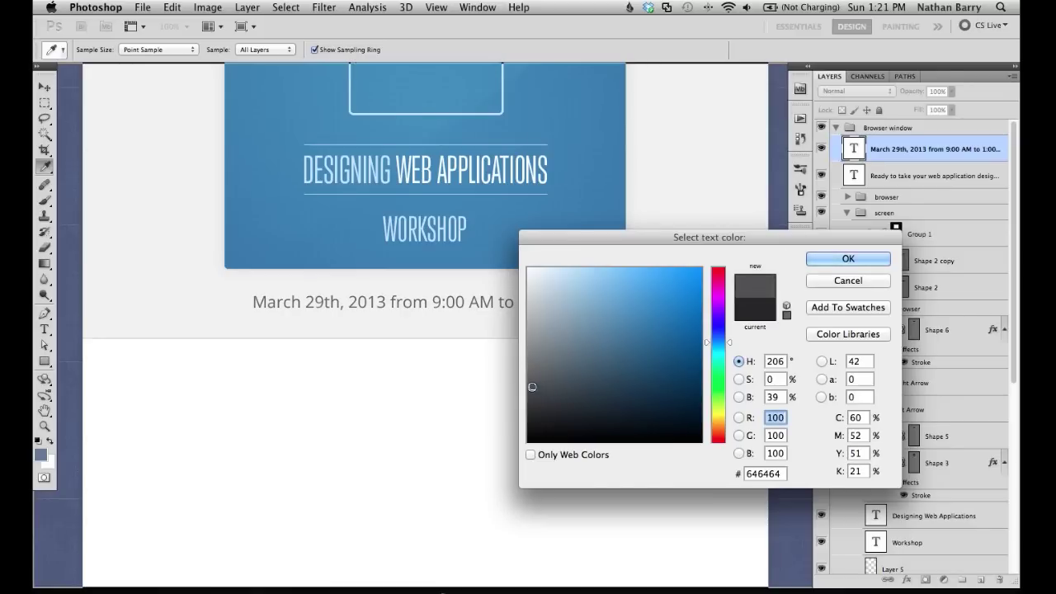
click(525, 392)
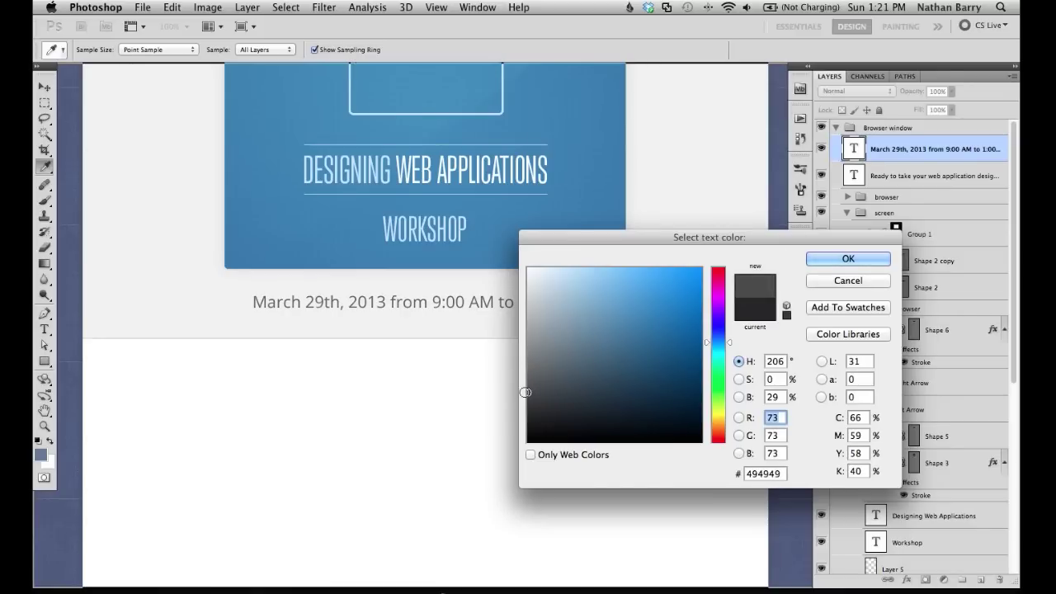
key(Return)
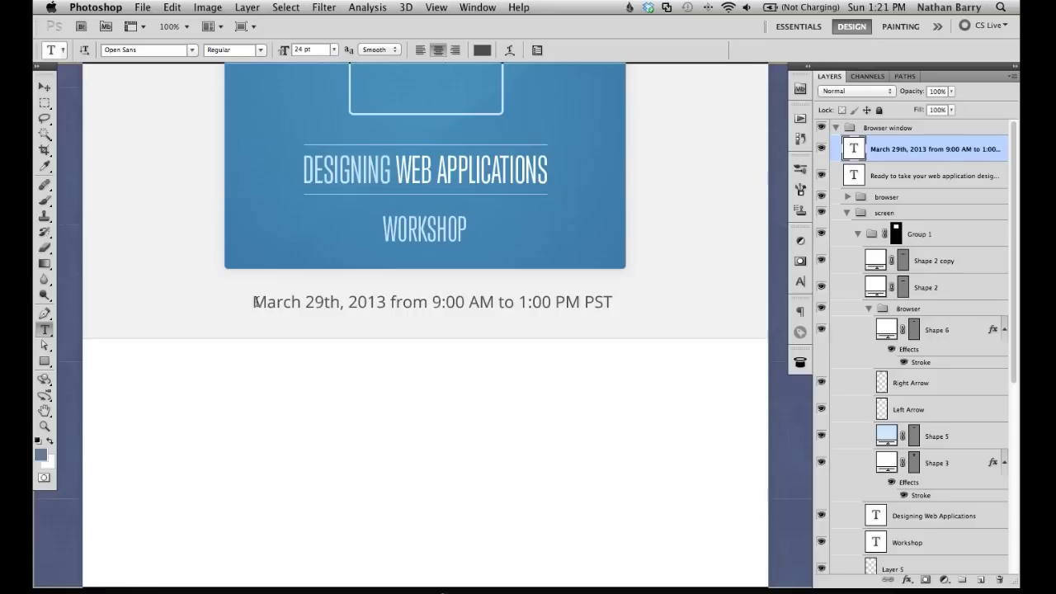
Step: Insert "Join me live on" before the date at the start of the line below the mockup
click(256, 302)
text(J)
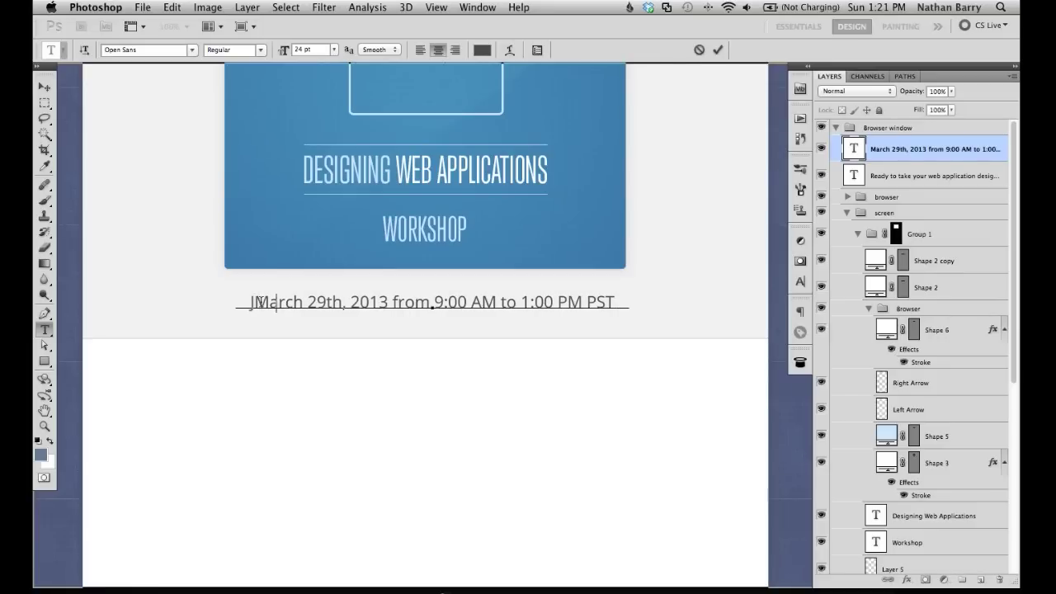
text(oin me live )
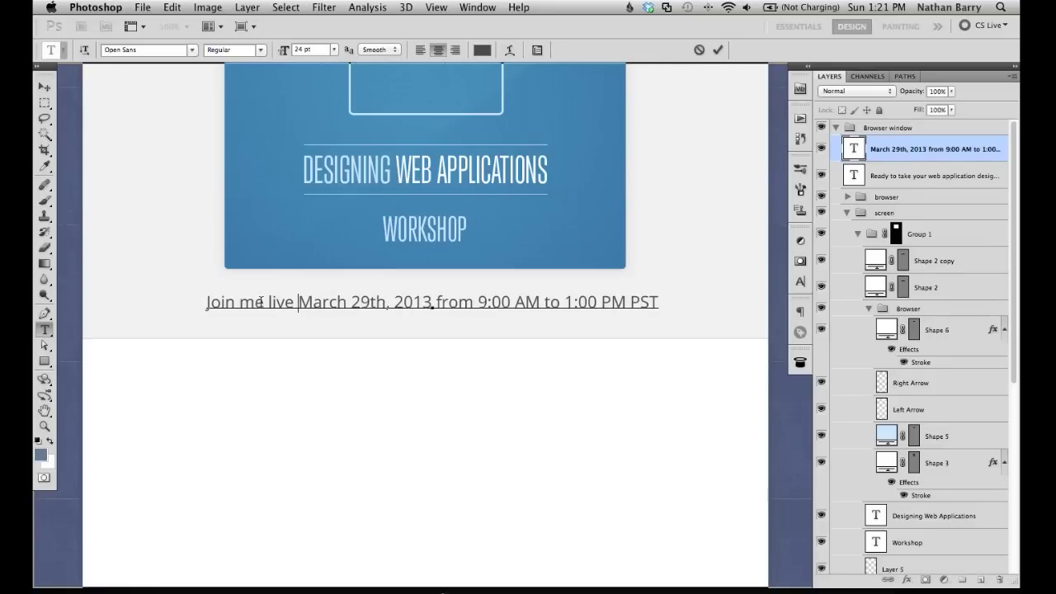
text(on)
key(super+Return)
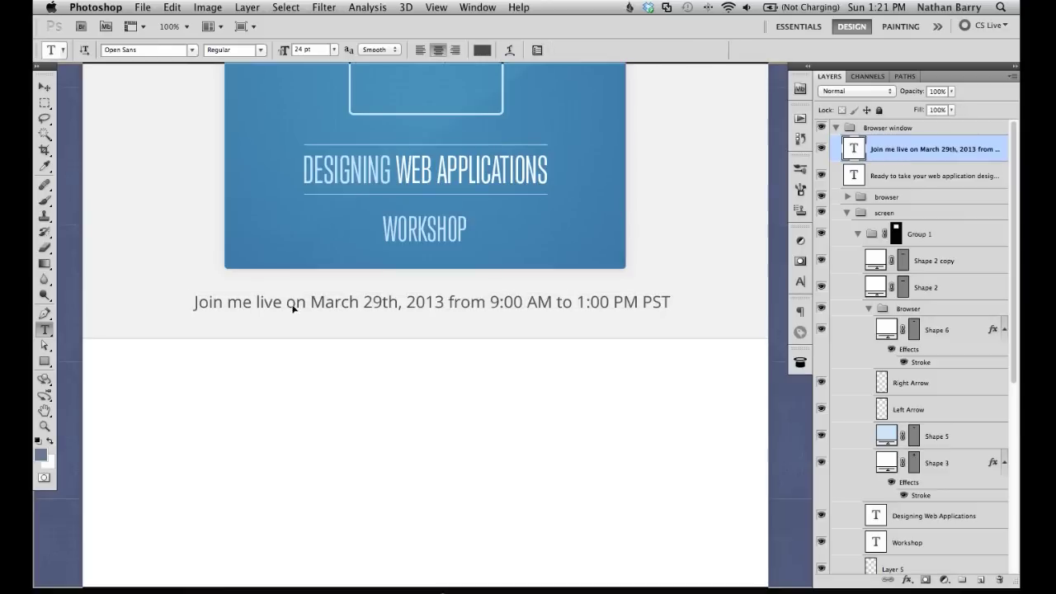
Step: Recolor only the "March 29th, 2013 from 9:00 AM to 1:00 PM PST" part of the line to darker gray #2a2a2a
drag(311, 303, 718, 302)
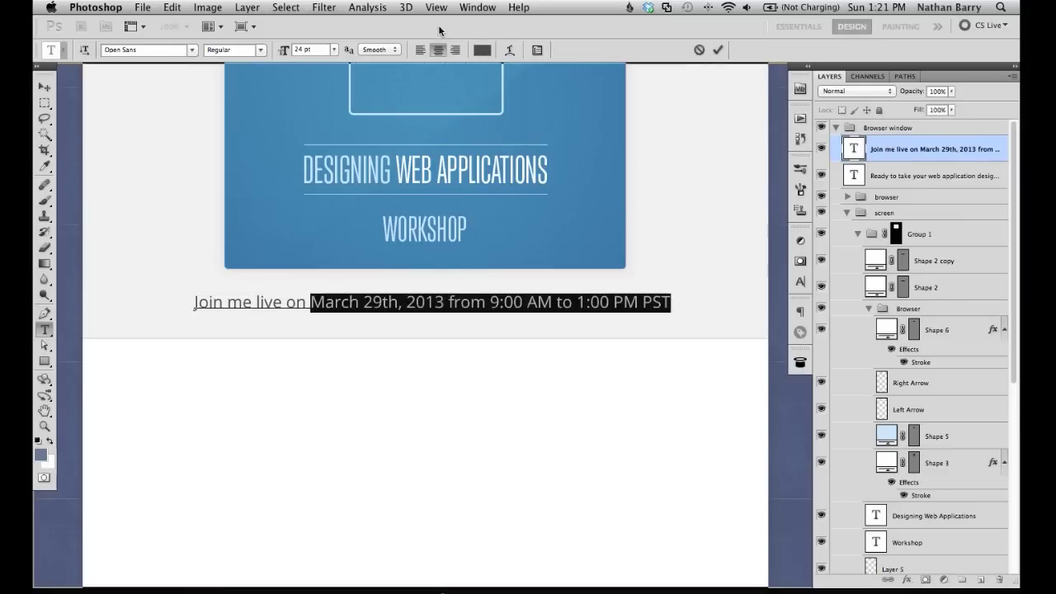
click(484, 55)
click(556, 405)
click(676, 361)
drag(806, 281, 829, 259)
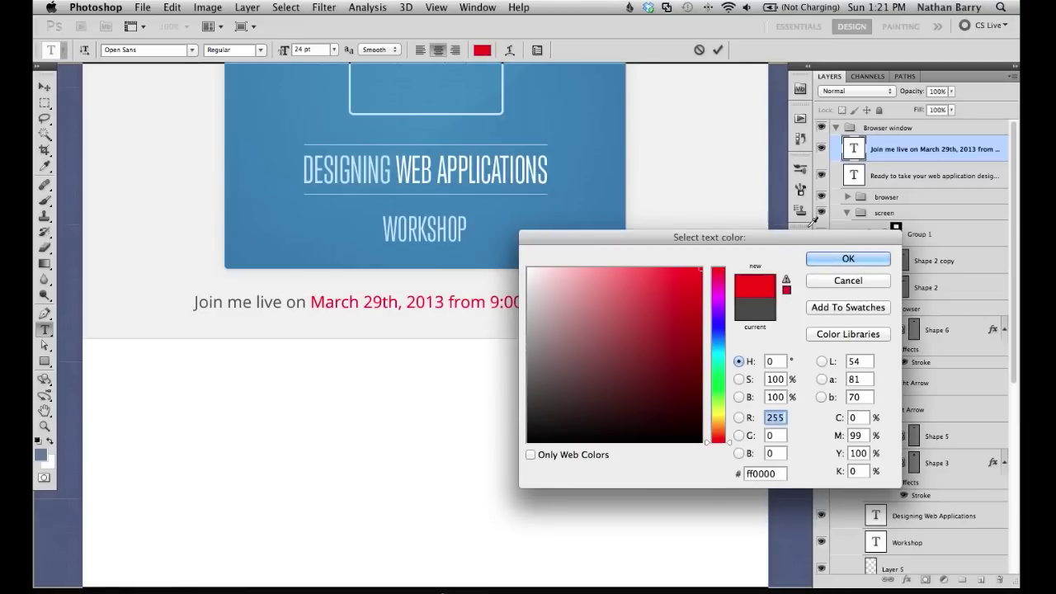
drag(530, 440, 504, 412)
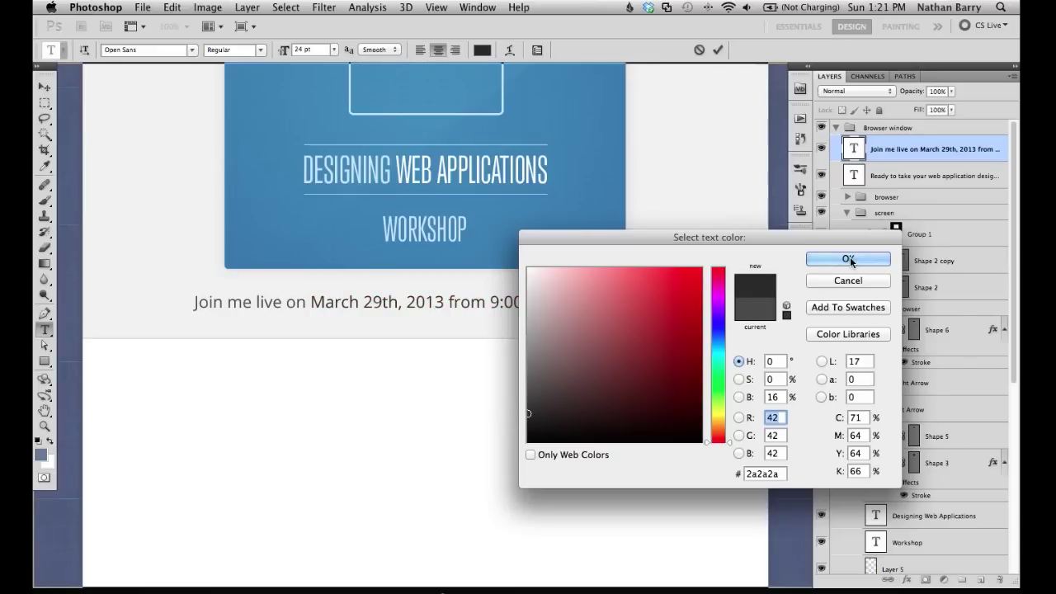
click(848, 259)
click(717, 50)
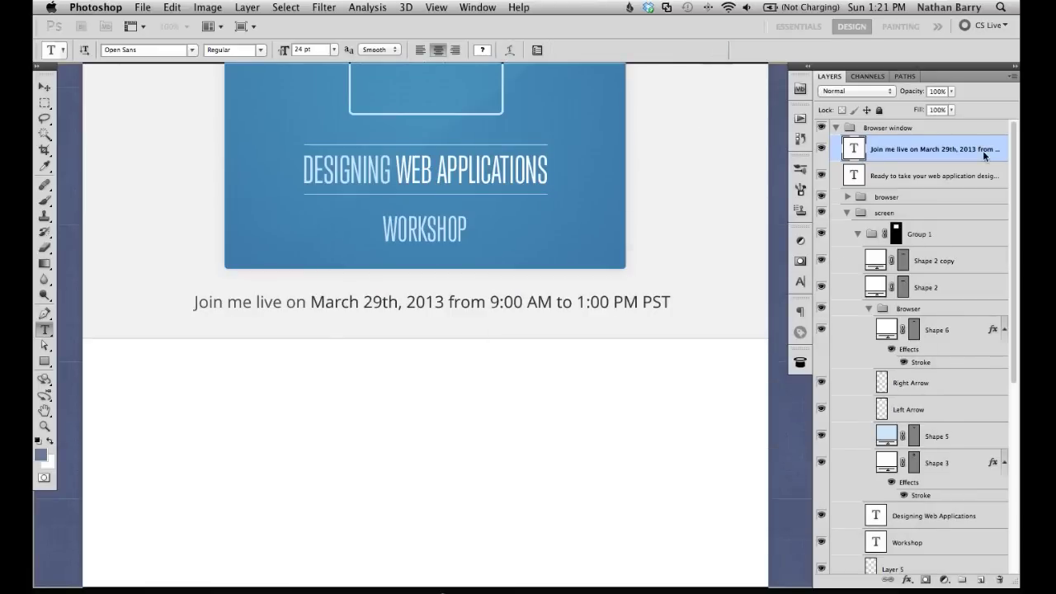
Step: Add a white #ffffff drop shadow with the Normal blend mode to the date line's text layer
double_click(940, 144)
click(475, 167)
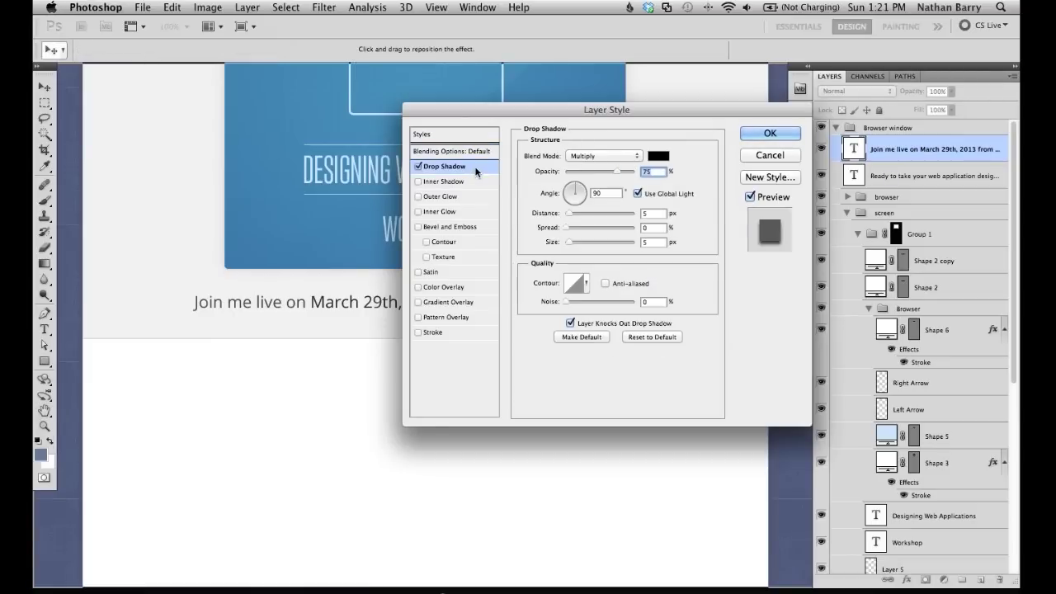
click(618, 157)
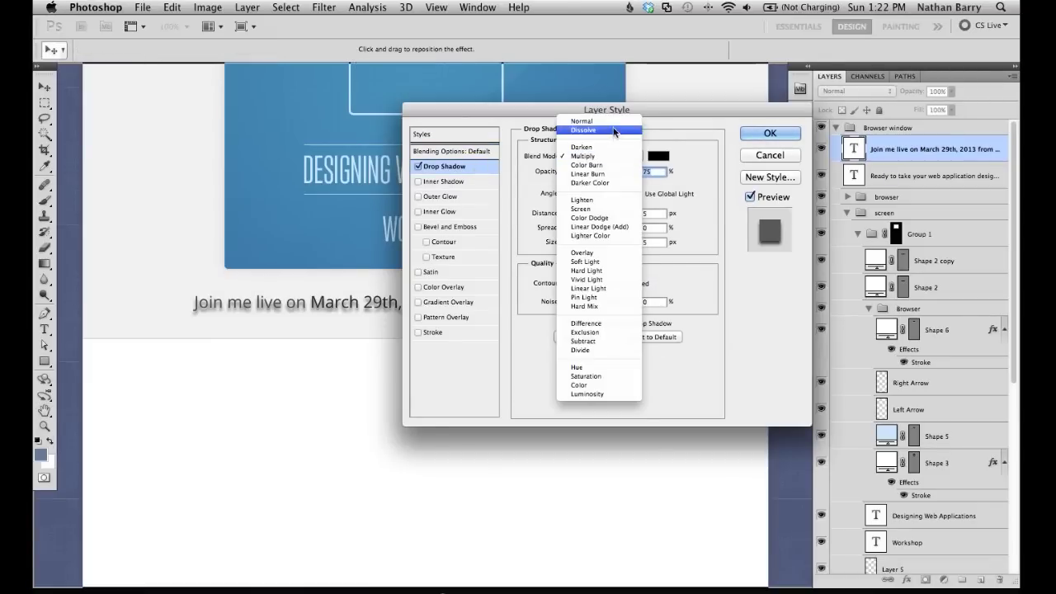
click(581, 121)
click(659, 156)
click(529, 268)
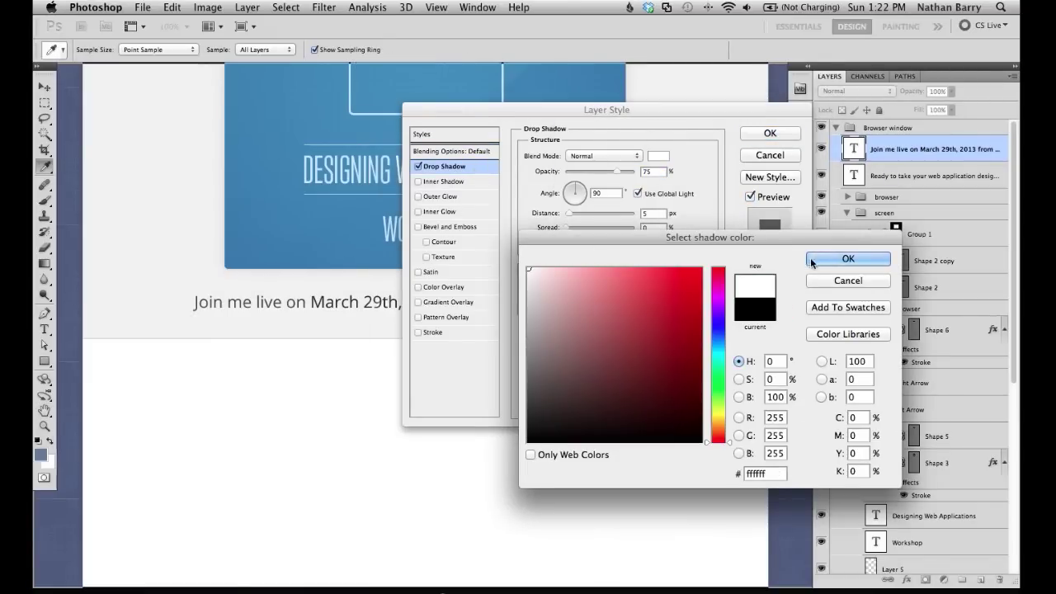
click(848, 259)
Step: Set the date line's drop shadow to 1 px distance, 0 px size and 100% opacity
double_click(653, 214)
text(1)
double_click(652, 242)
text(0)
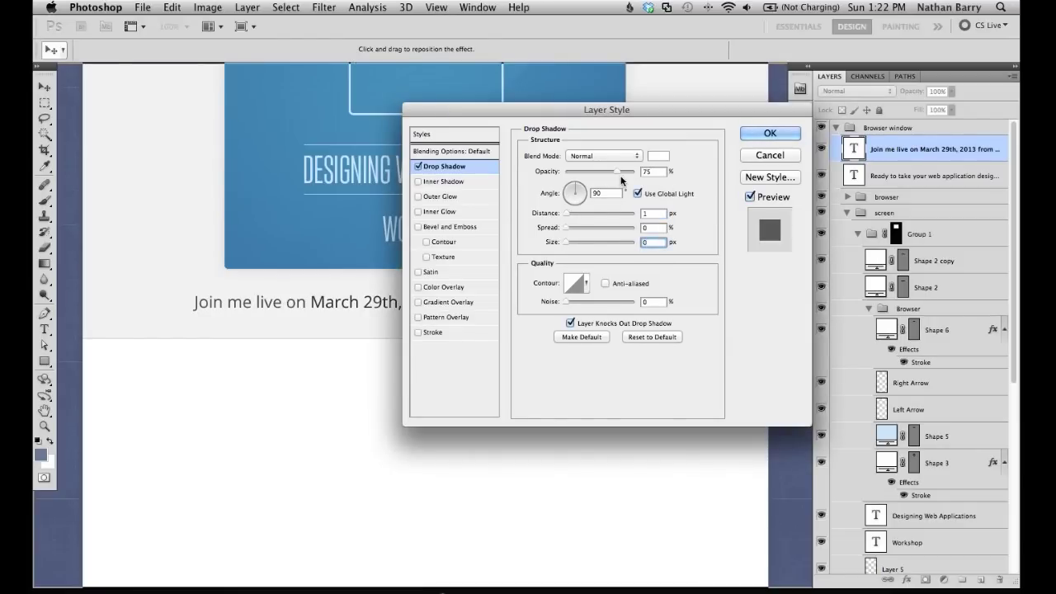
drag(617, 172, 652, 172)
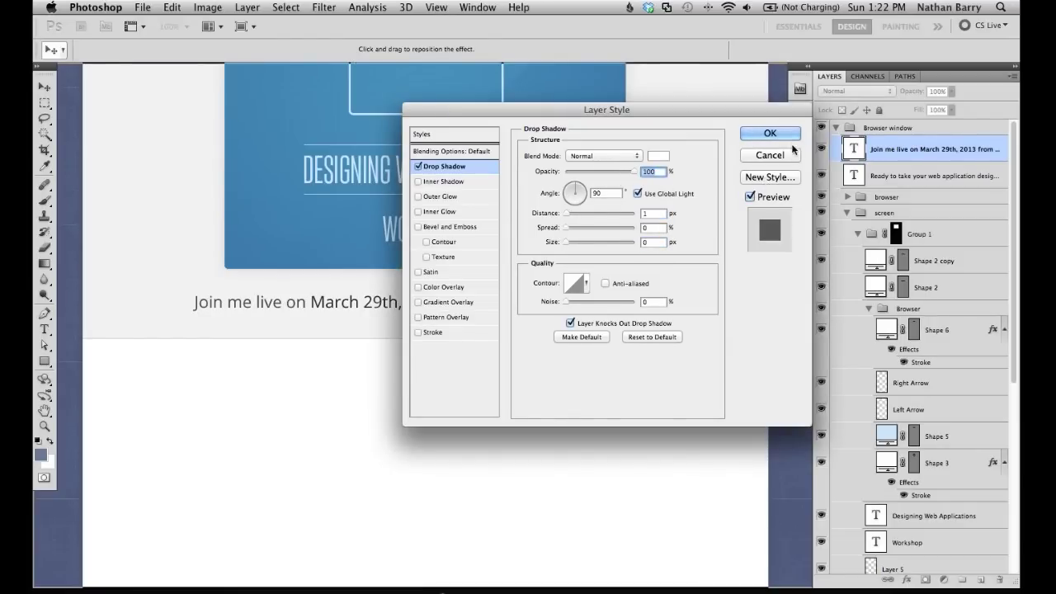
click(765, 135)
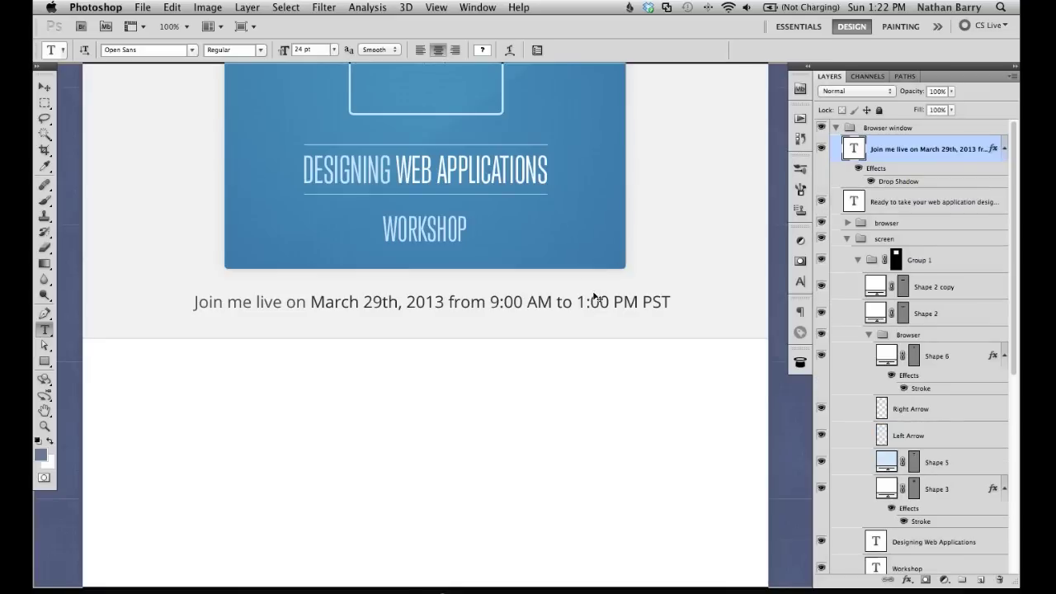
Step: Copy the date line's drop shadow effect to the "Ready to take your web application design to the next level?" headline layer
key(super+plus)
key(v)
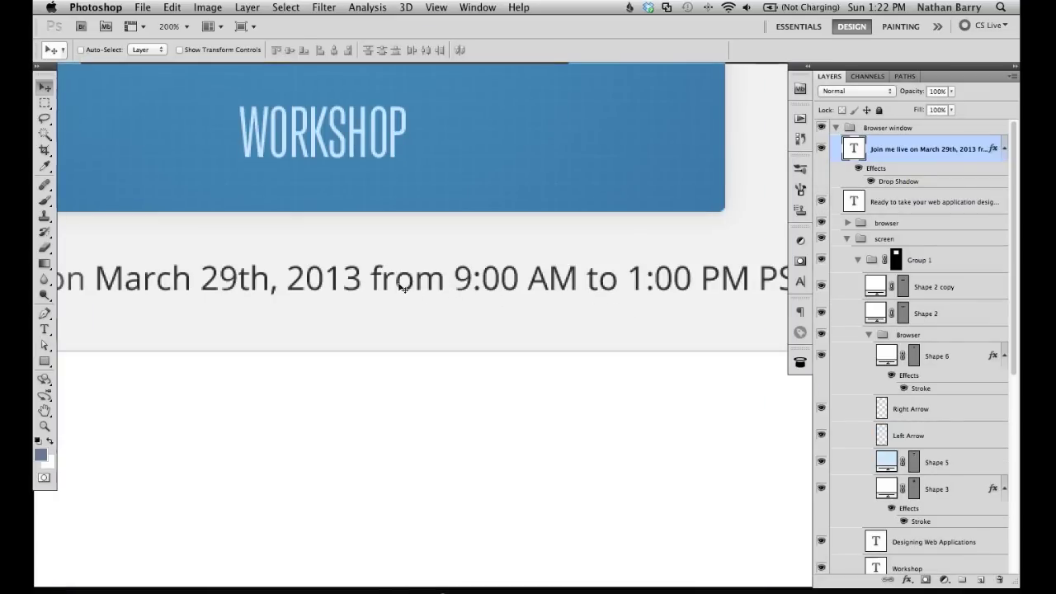
key(super+minus)
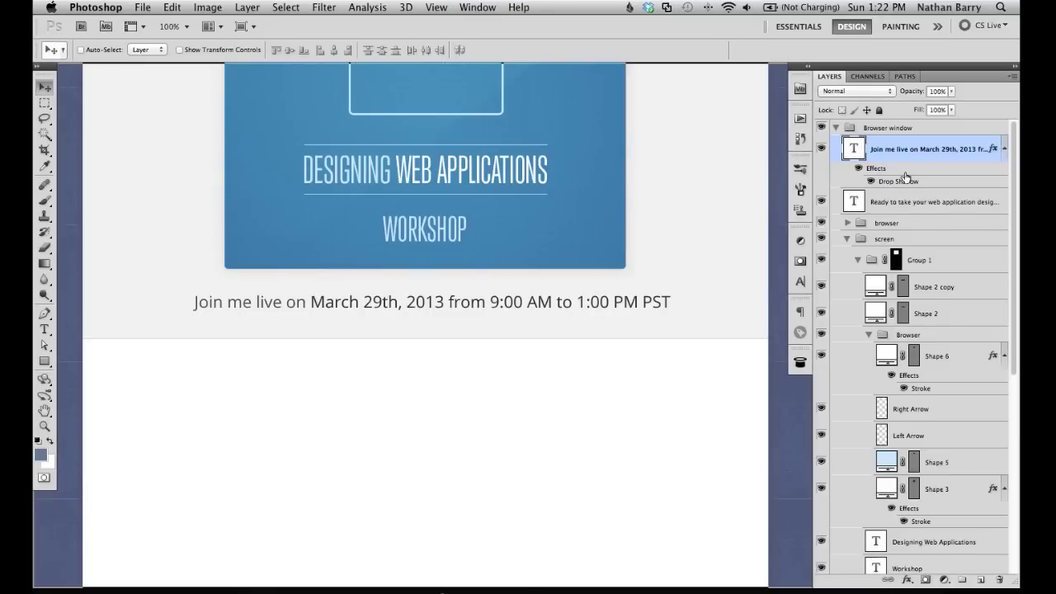
drag(893, 174, 896, 201)
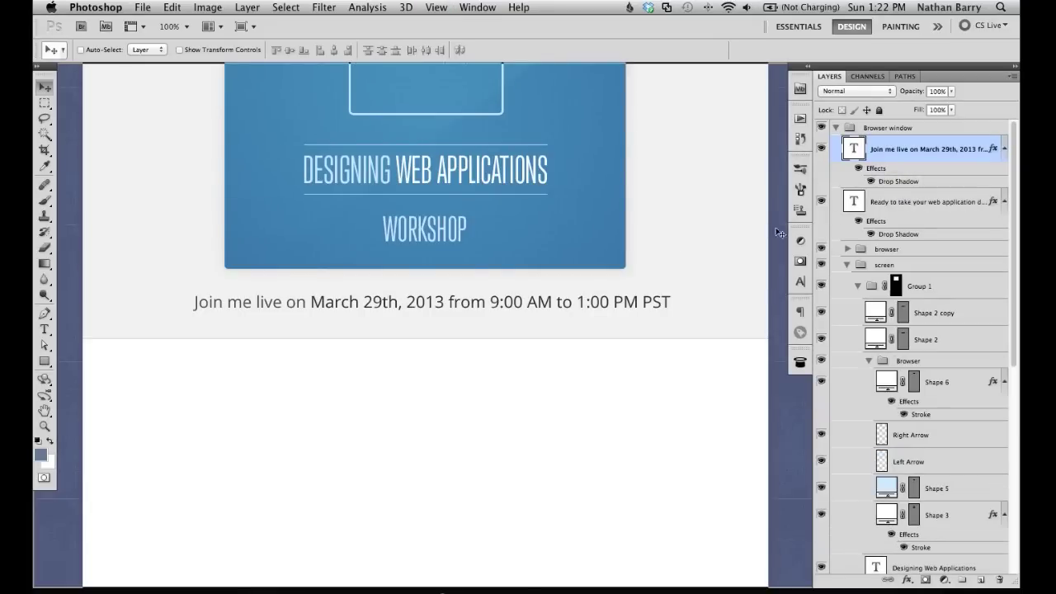
scroll(751, 245, up, 8)
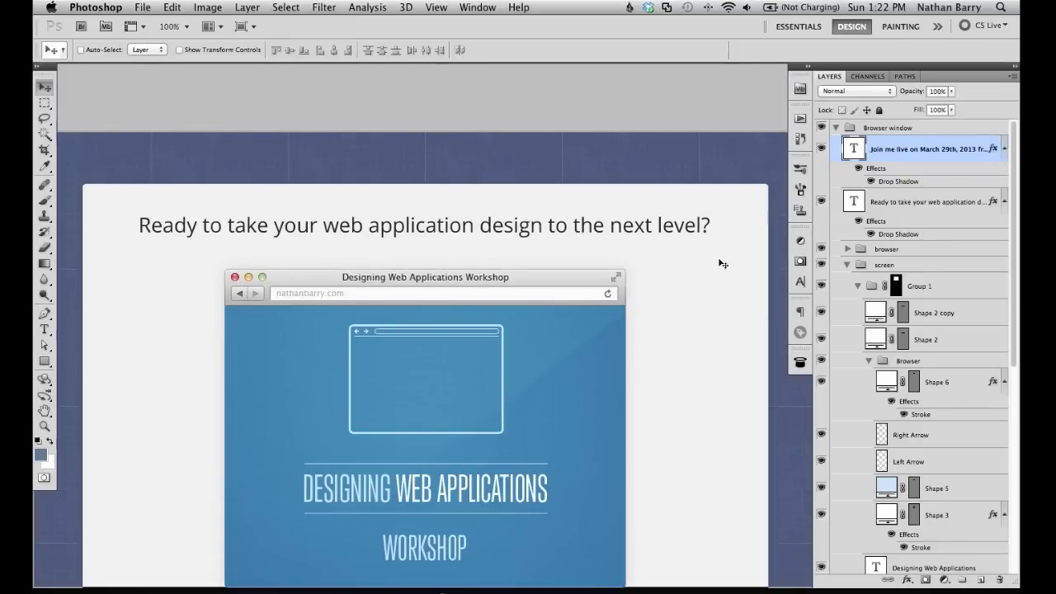
scroll(700, 341, down, 8)
scroll(701, 341, up, 3)
scroll(700, 341, up, 3)
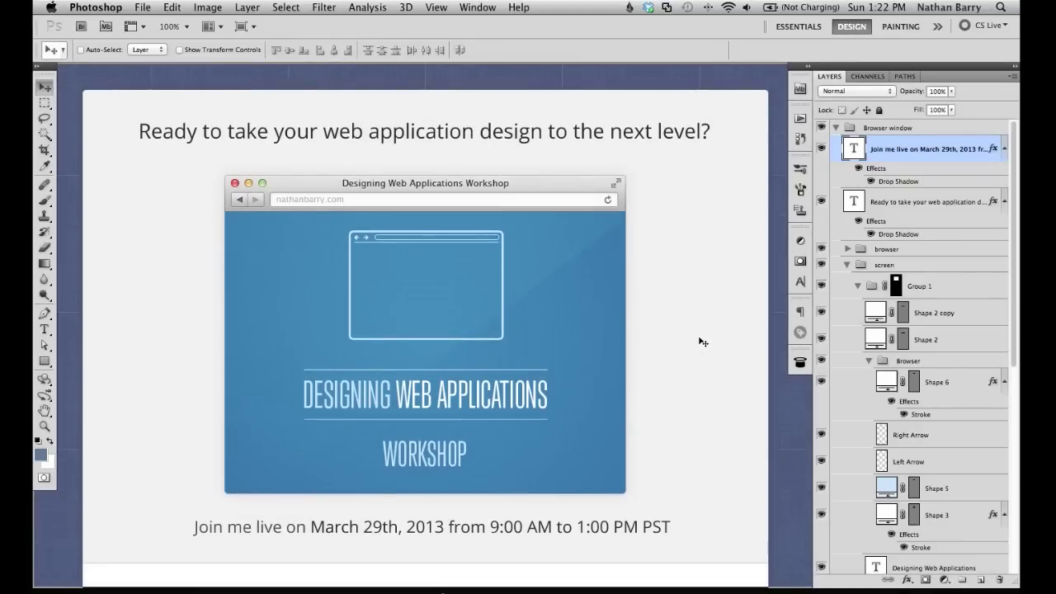
Step: Switch to the Designing Web Apps Workshop document in Chrome and copy the "What you'll learn" section, including both parts and the closing sentence
scroll(700, 342, down, 3)
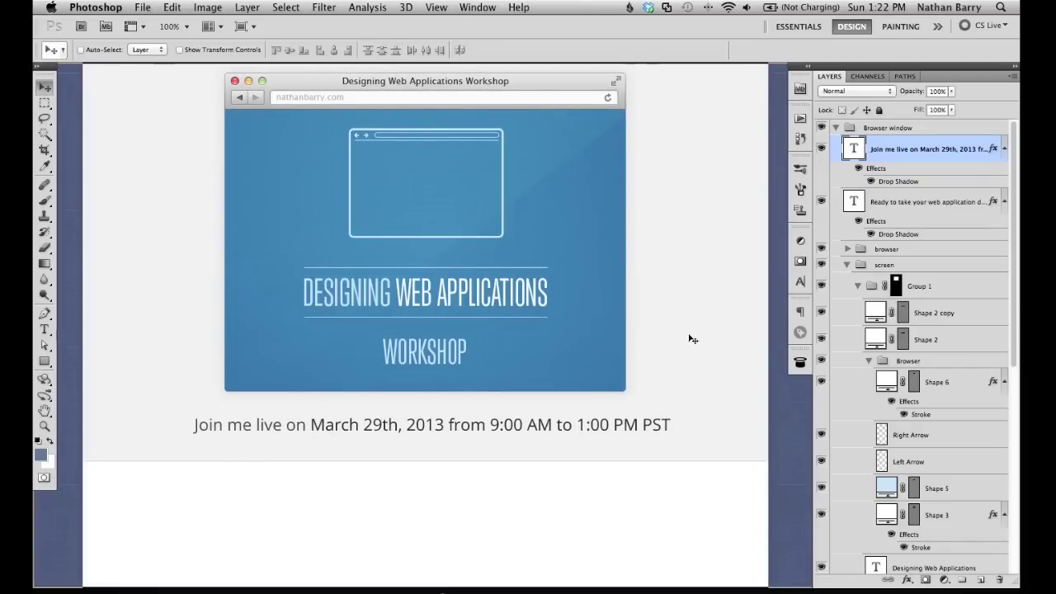
scroll(693, 339, down, 3)
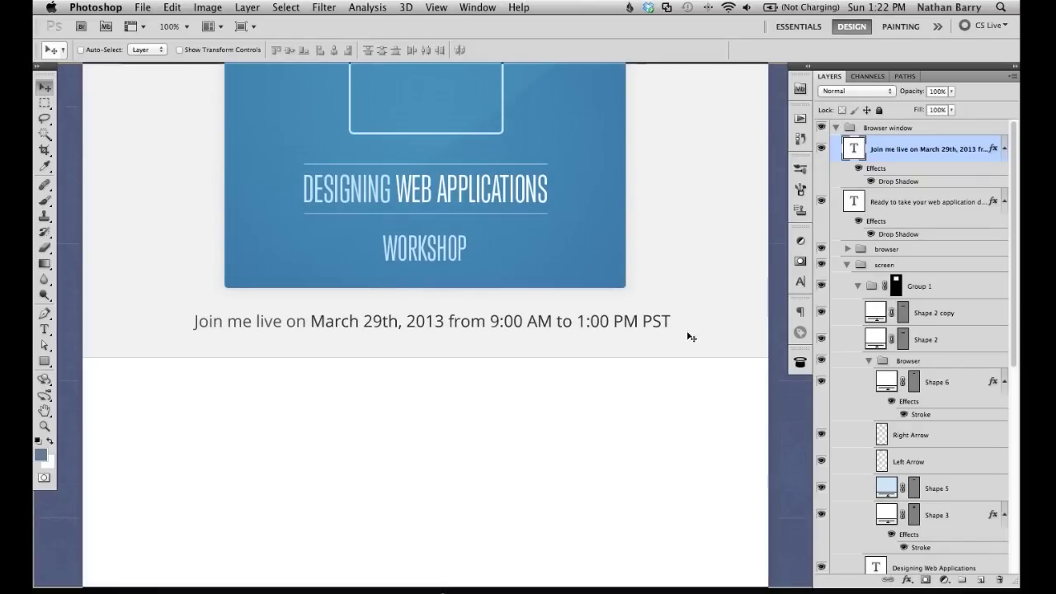
scroll(689, 338, down, 7)
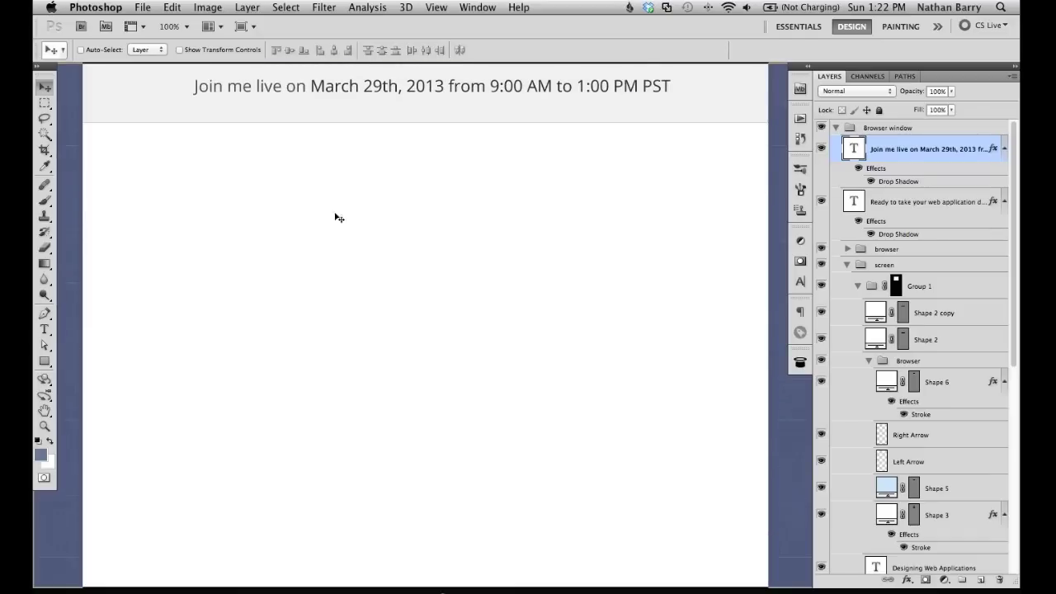
key(super+Tab)
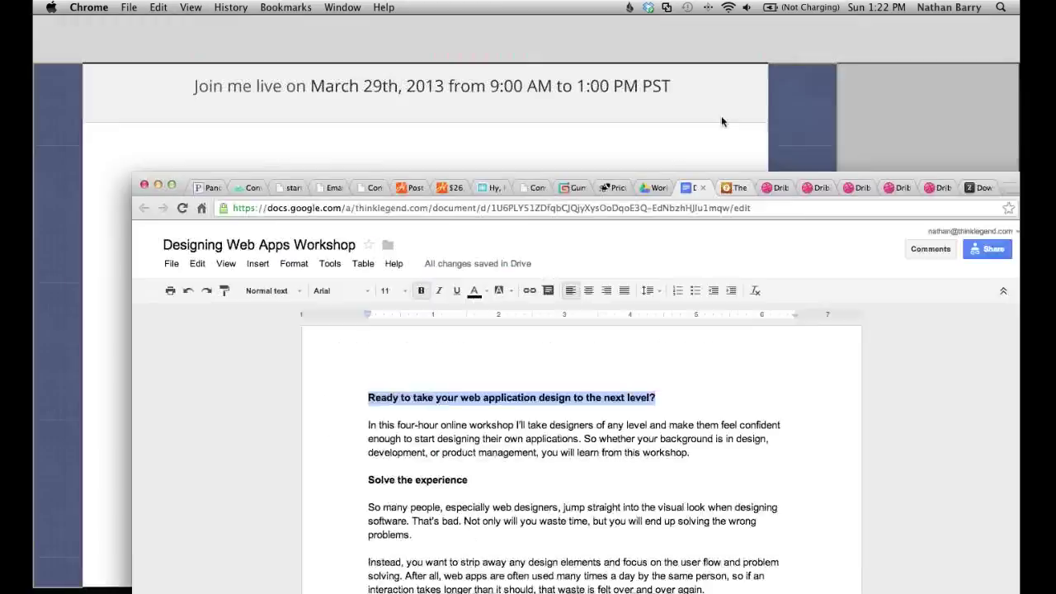
drag(721, 176, 597, 114)
scroll(520, 405, down, 9)
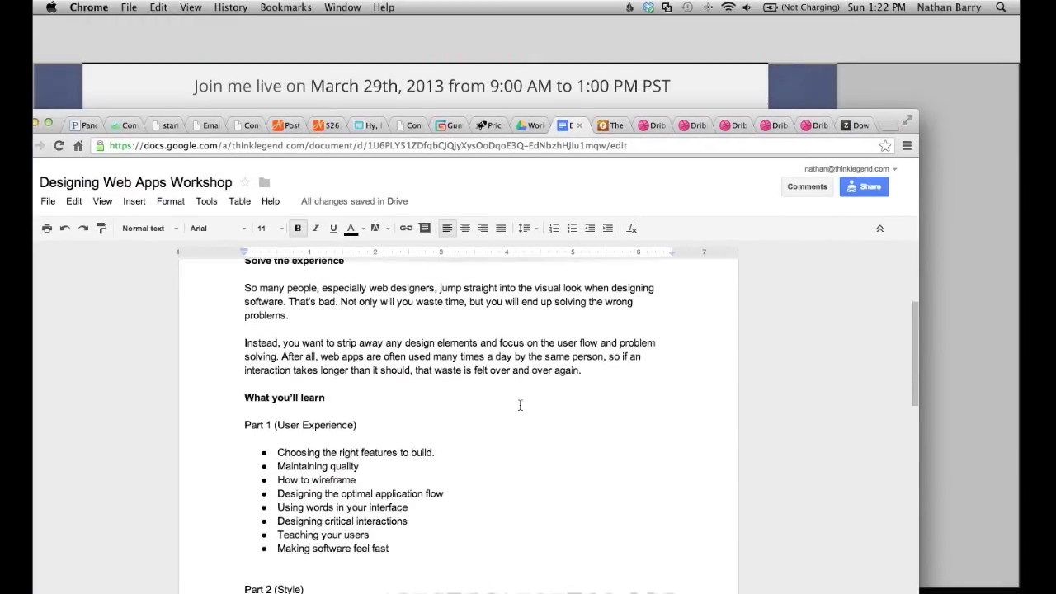
scroll(520, 405, down, 5)
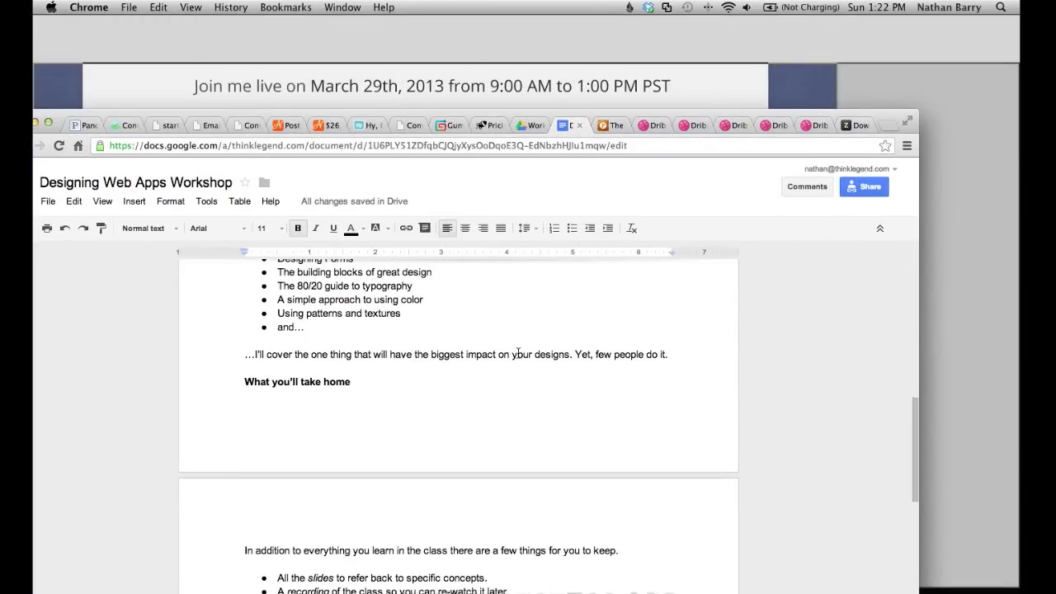
scroll(619, 357, up, 1)
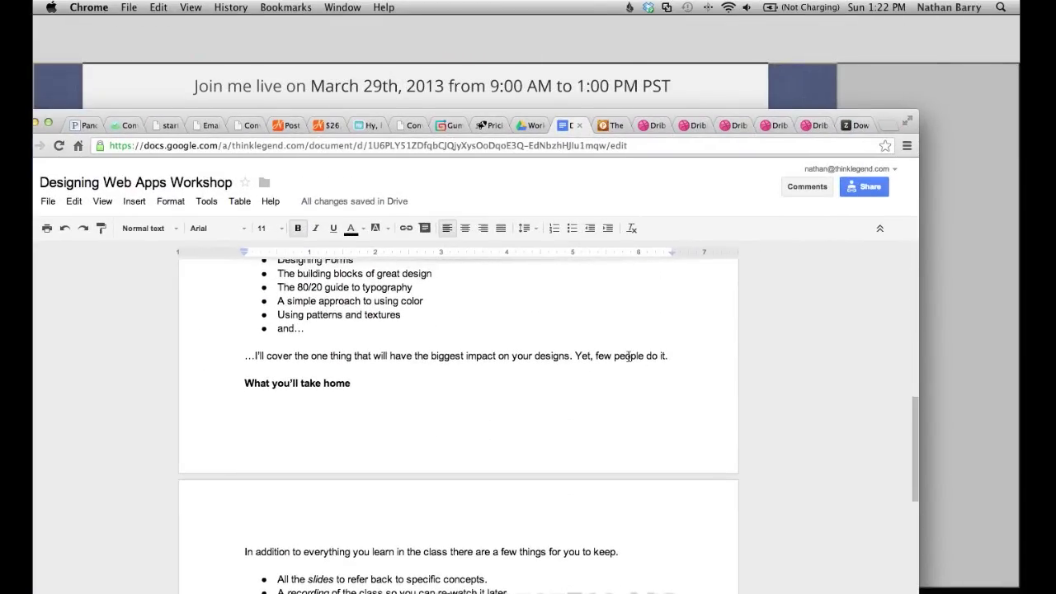
drag(670, 405, 237, 521)
key(super+c)
key(super+grave)
Step: Back in Photoshop, paste the copied section into a new narrow text box above the Shape 2 layer, on the right side of the white content area
key(super+Tab)
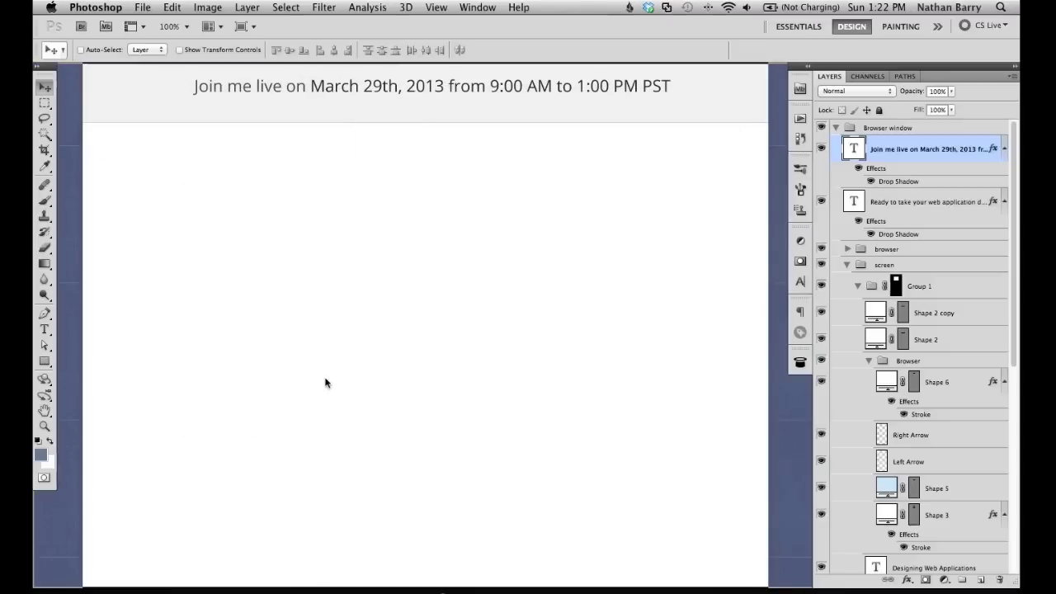
key(super+minus)
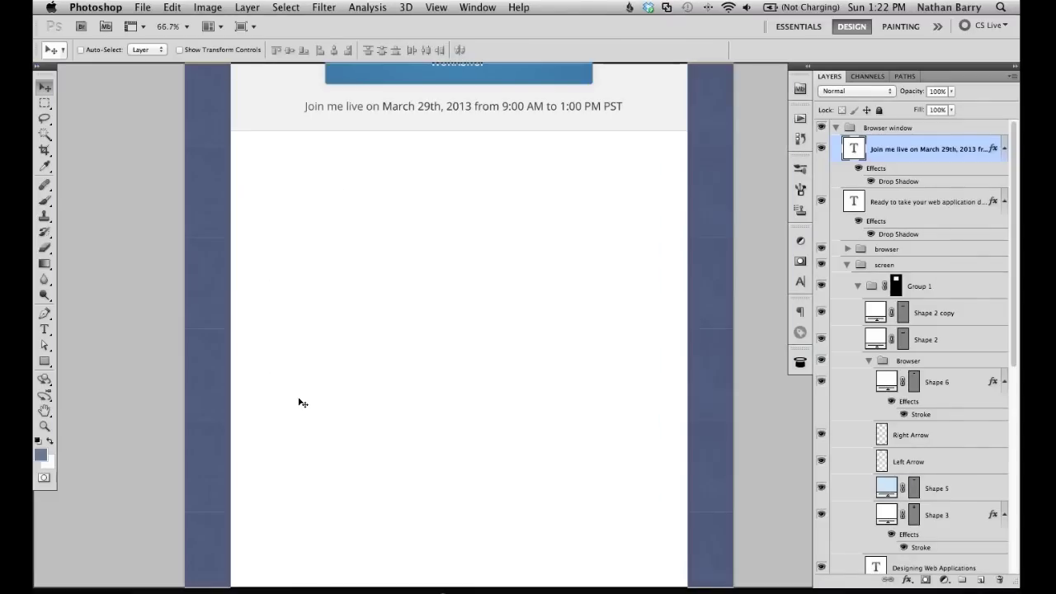
drag(425, 450, 416, 406)
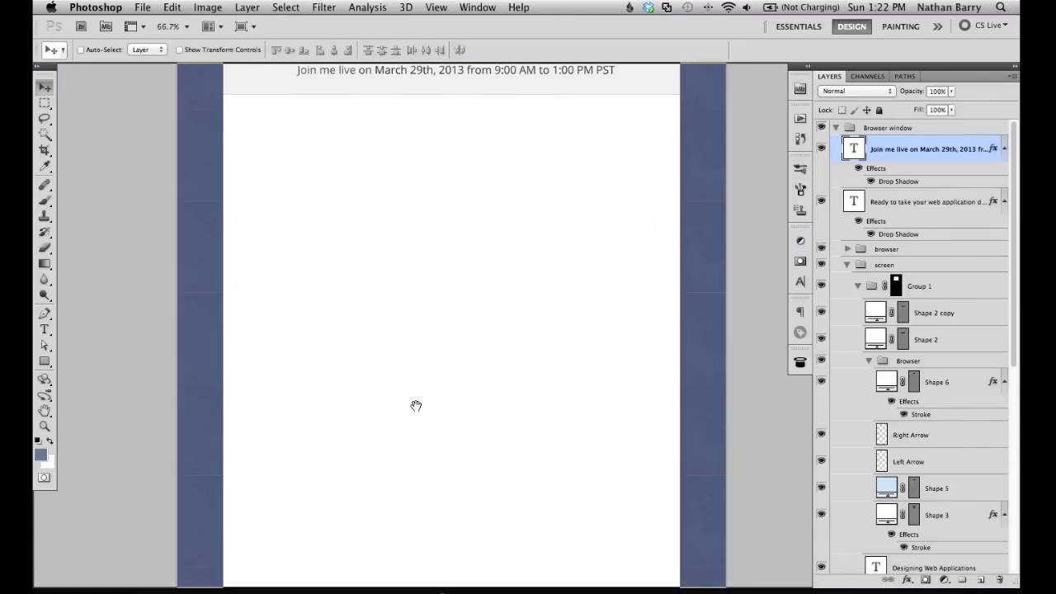
click(837, 130)
click(883, 168)
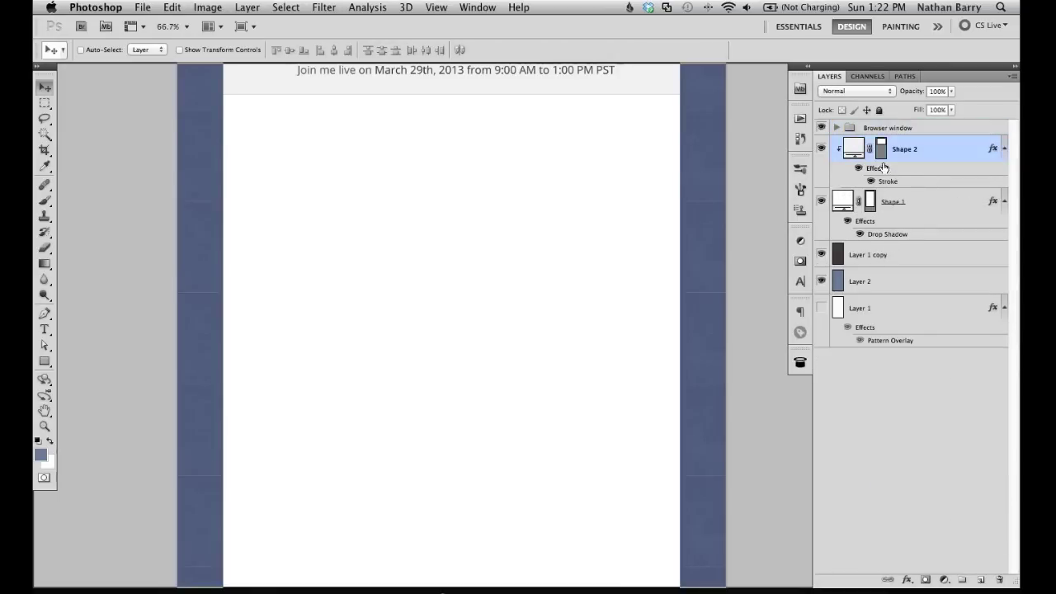
key(t)
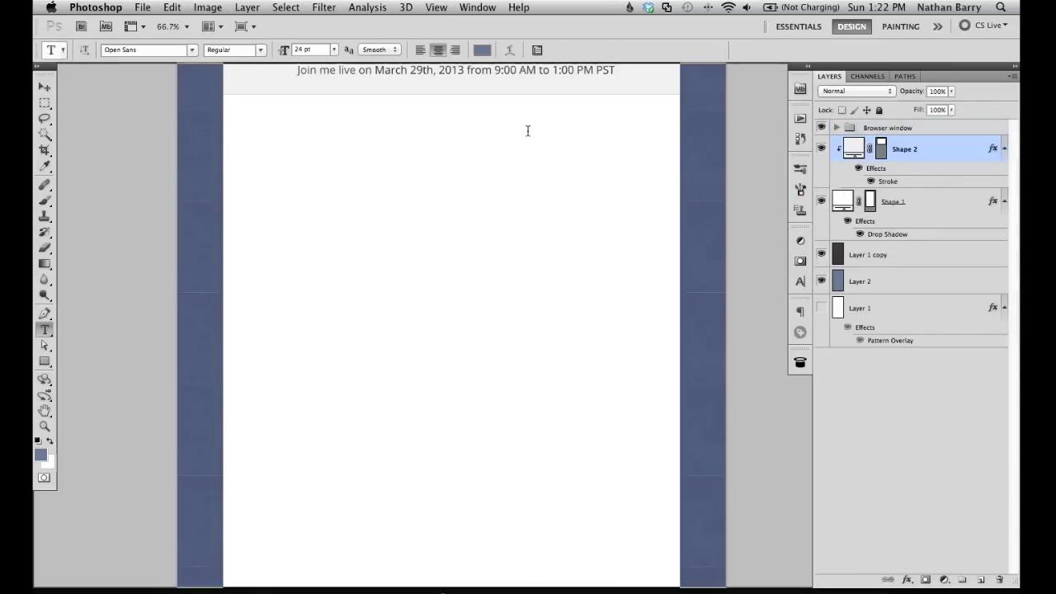
drag(575, 448, 665, 453)
scroll(611, 322, up, 10)
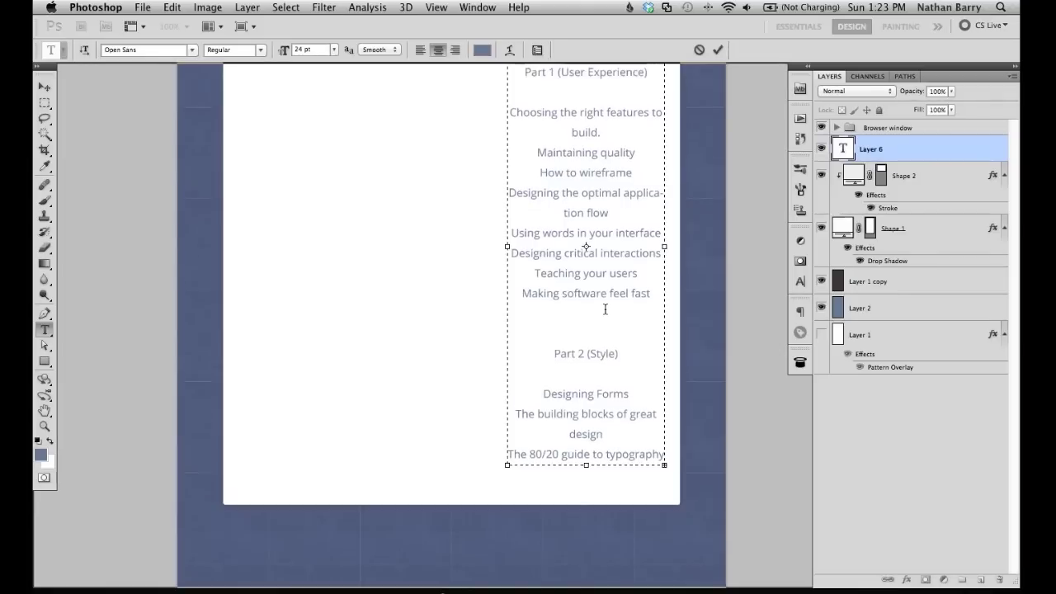
Step: Left-align all of the pasted text and set its color to dark gray #2f2f2f
key(super+a)
click(421, 51)
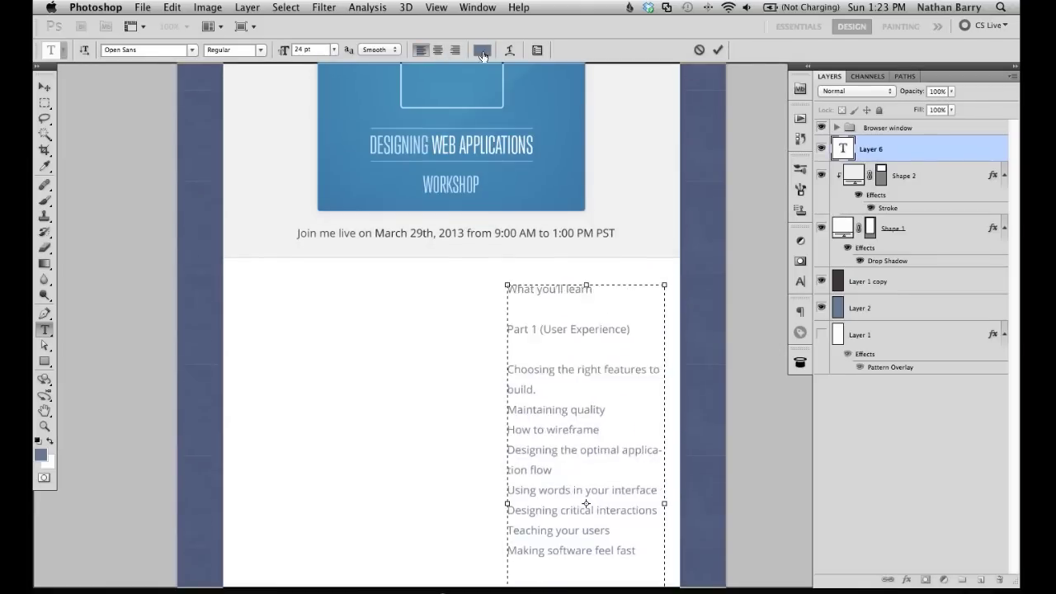
click(482, 50)
drag(549, 335, 508, 404)
key(Return)
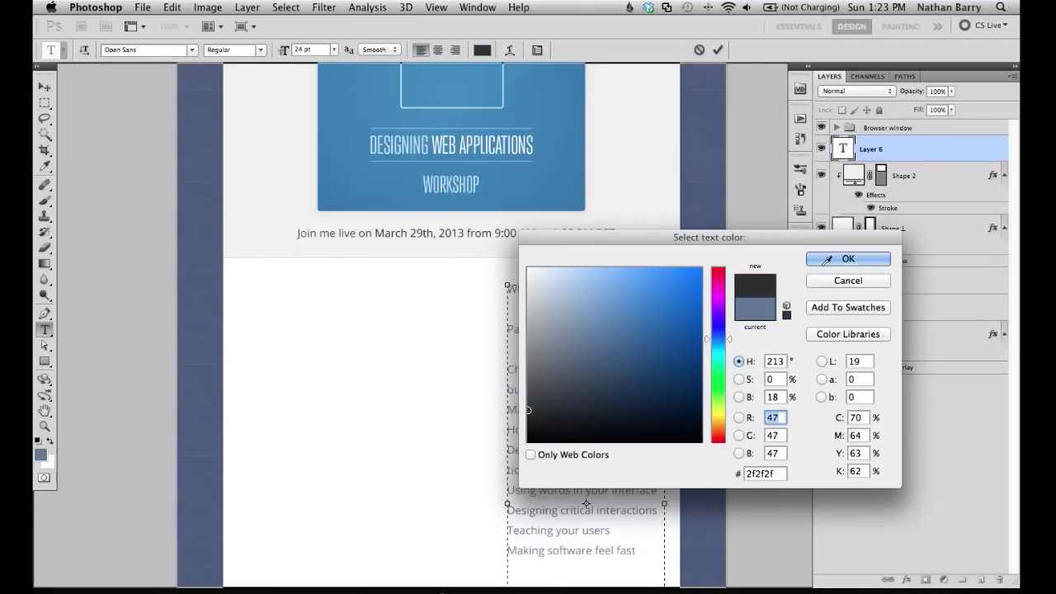
Step: Set the "What you'll learn" text block's font size to 14 pt and its leading to 22 pt
click(334, 50)
click(273, 67)
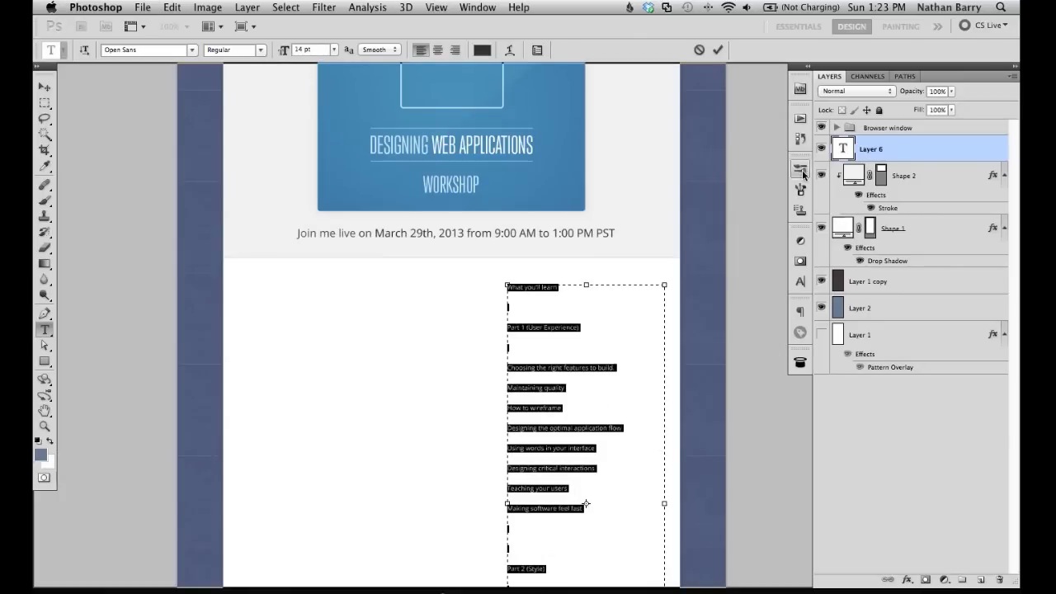
click(804, 283)
click(774, 275)
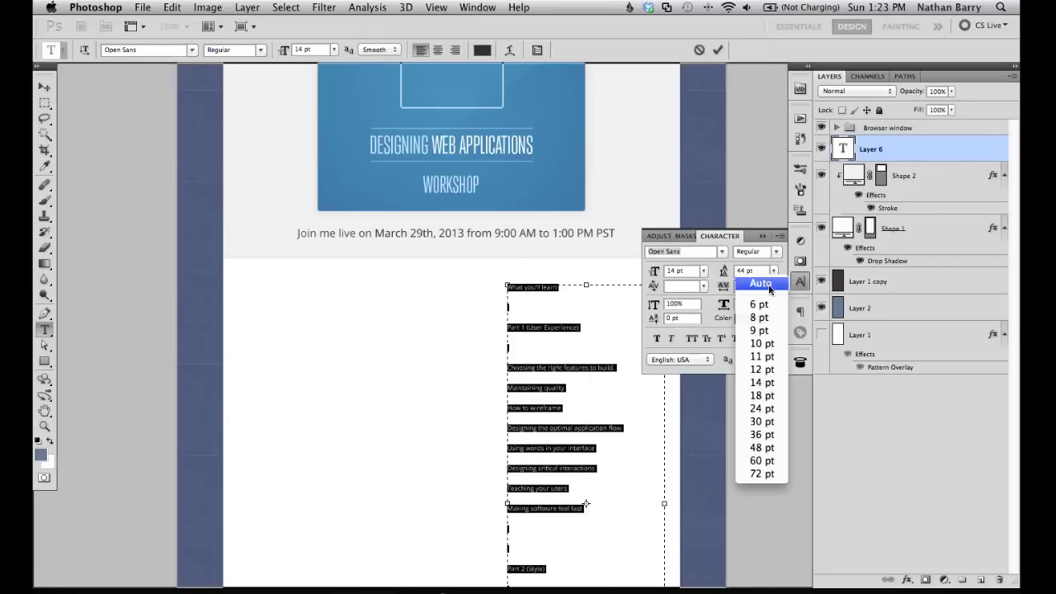
click(776, 412)
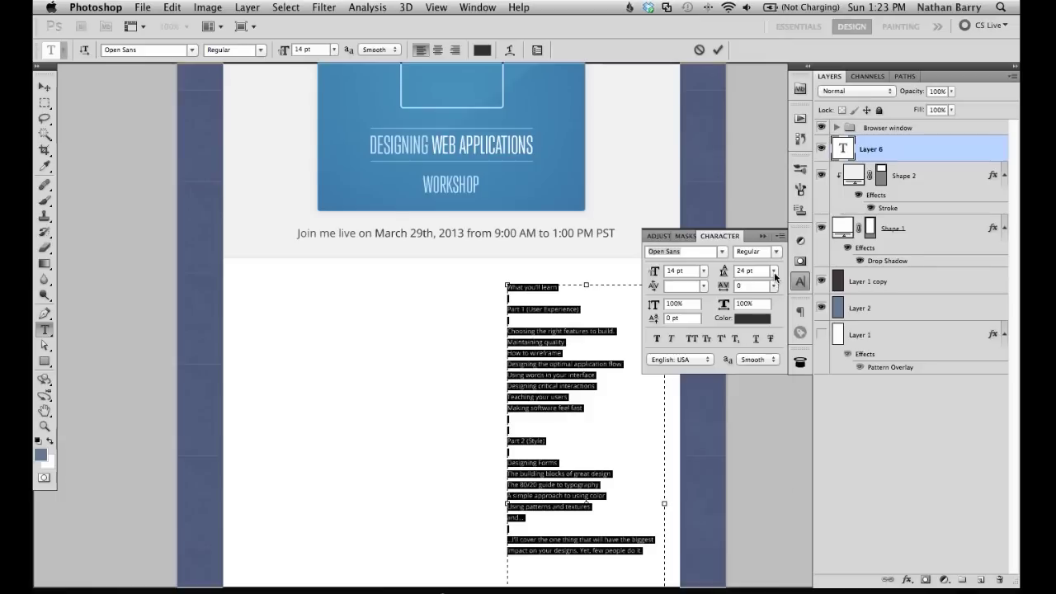
click(773, 285)
click(773, 394)
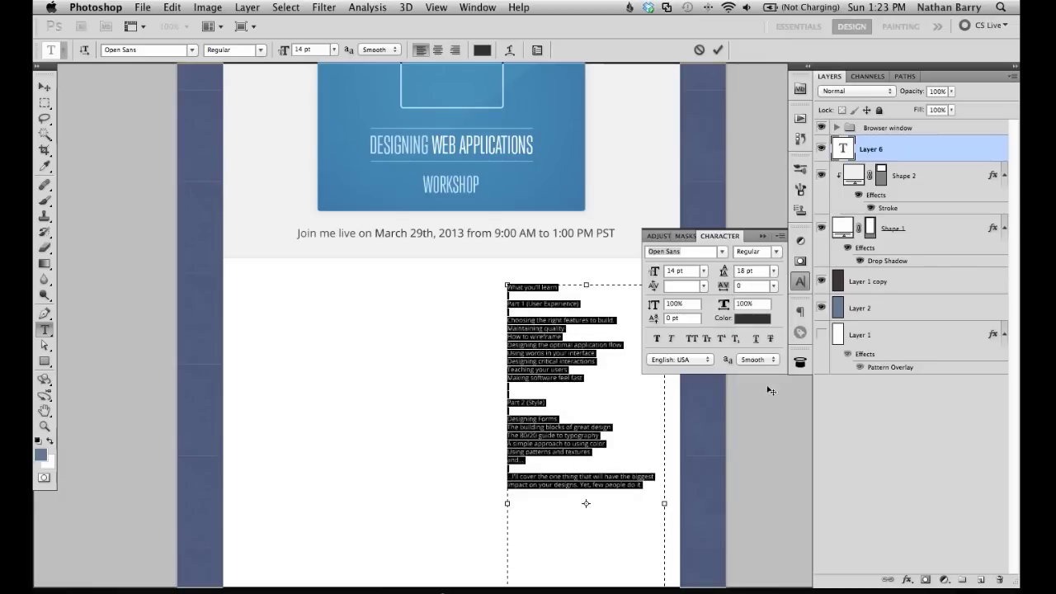
drag(723, 273, 716, 161)
drag(724, 272, 726, 271)
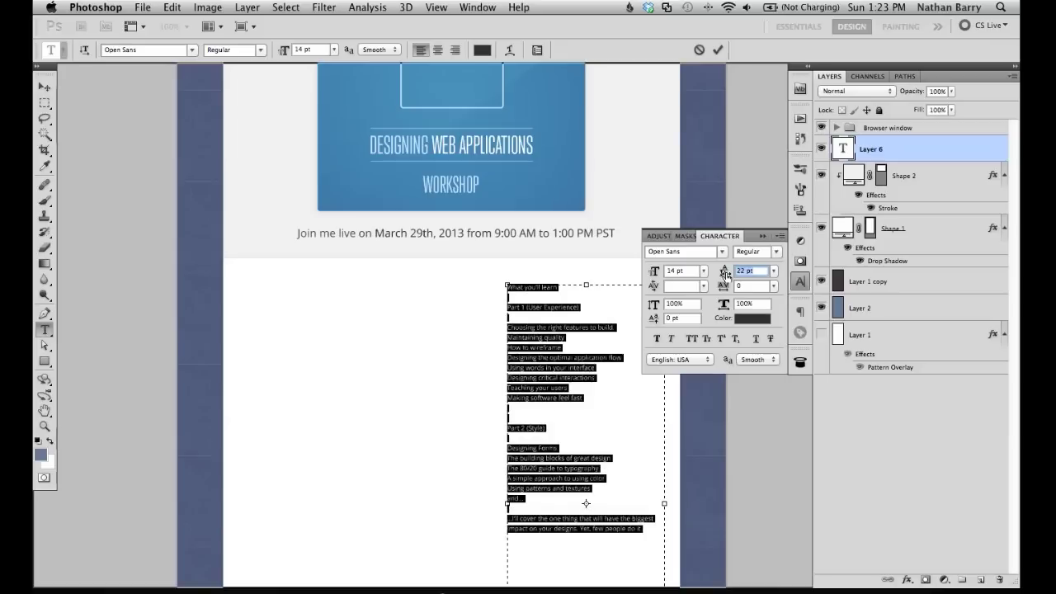
click(717, 50)
click(763, 236)
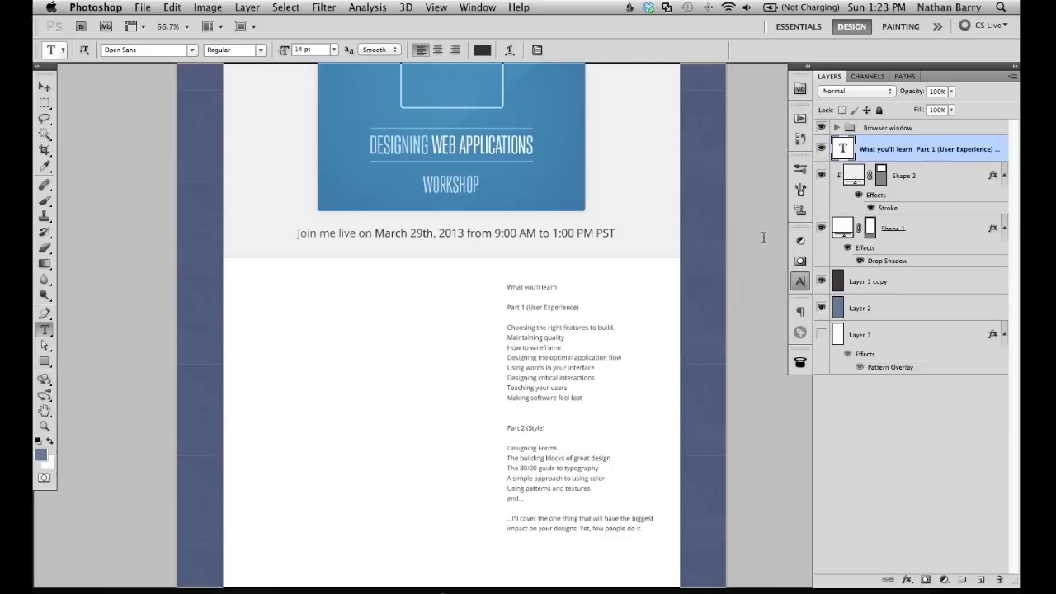
Step: Nudge the "What you'll learn" text block down about 3 px below the header
scroll(588, 336, down, 8)
scroll(588, 336, up, 5)
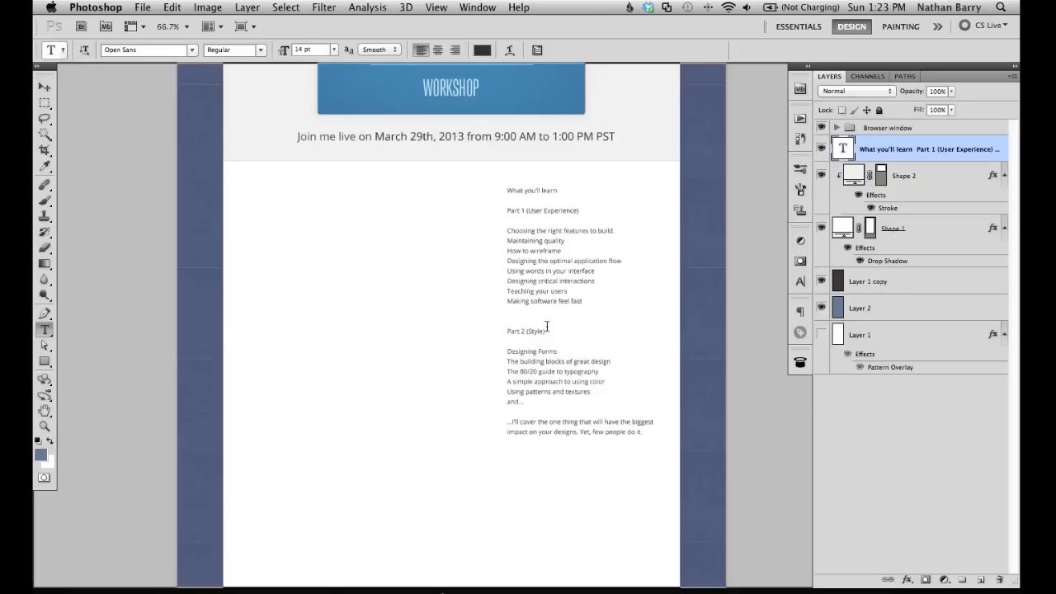
key(v)
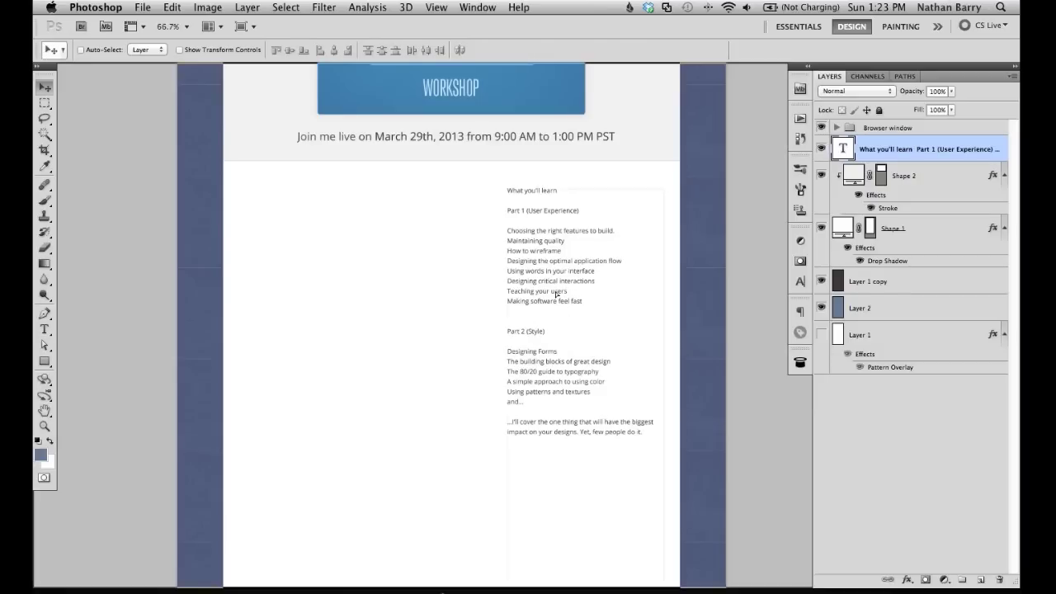
key(Down)
key(Down)
key(Down)
scroll(557, 294, up, 10)
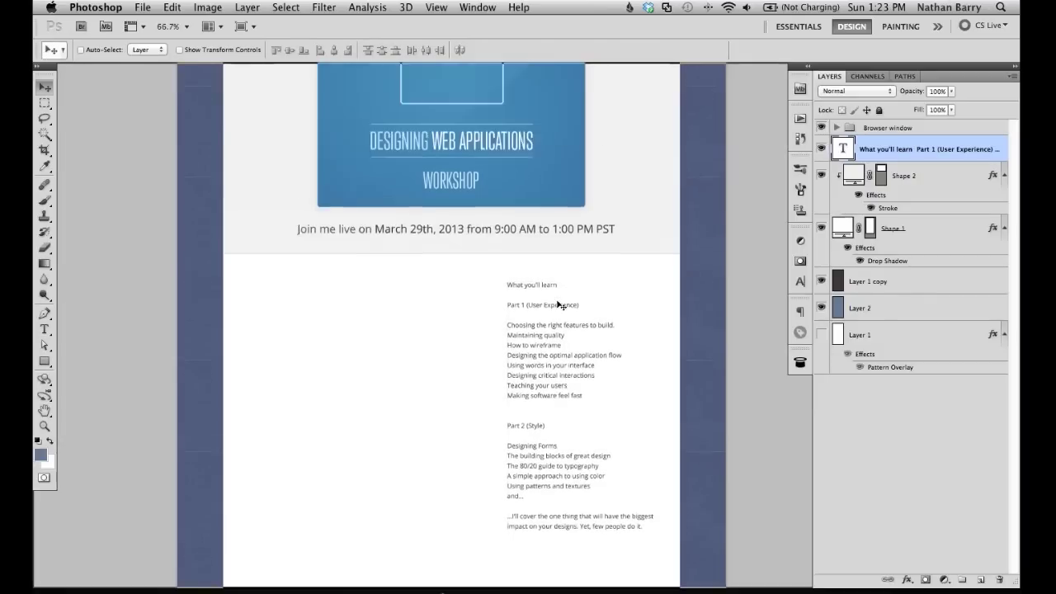
Step: Switch to Chrome and copy the workshop's introduction and "Solve the experience" section
scroll(561, 305, up, 5)
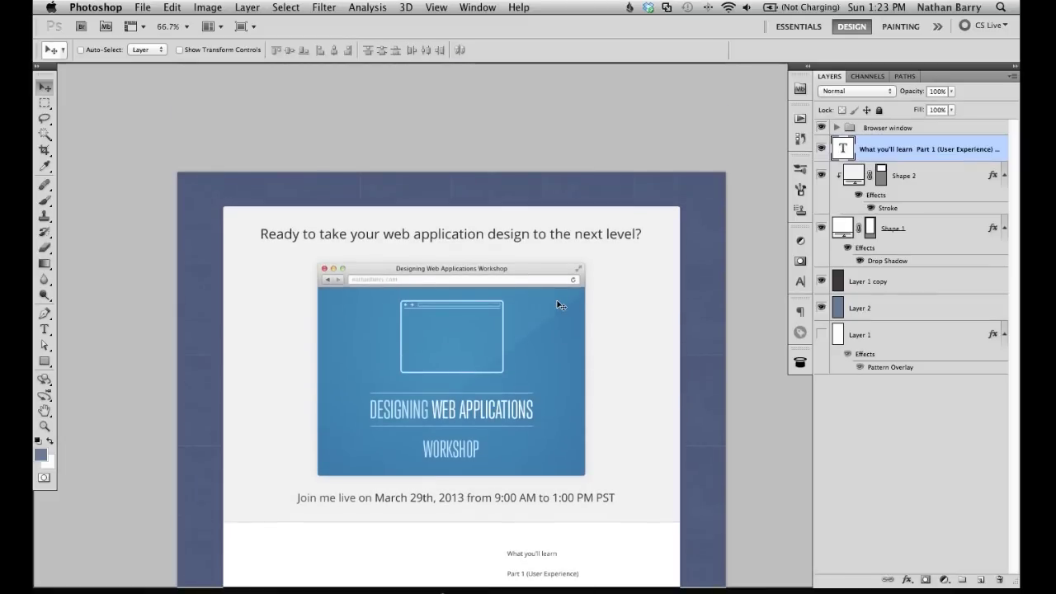
key(super+Tab)
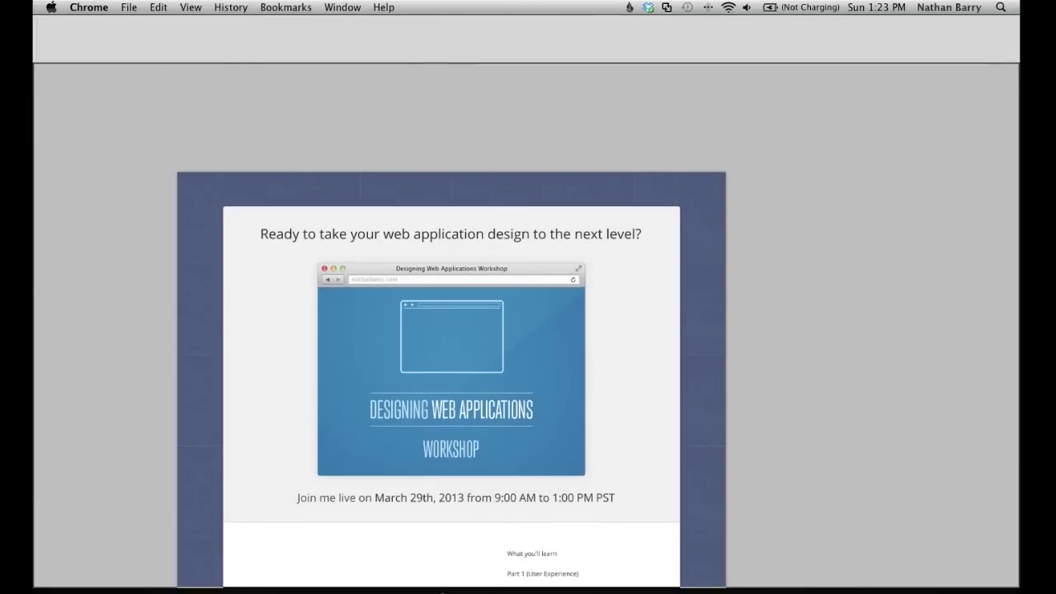
key(super+c)
Step: Back in Photoshop, paste the copied copy into a new tall text box beside the "What you'll learn" column, on the left of the white area
key(super+Tab)
scroll(406, 349, down, 10)
key(t)
drag(379, 445, 475, 538)
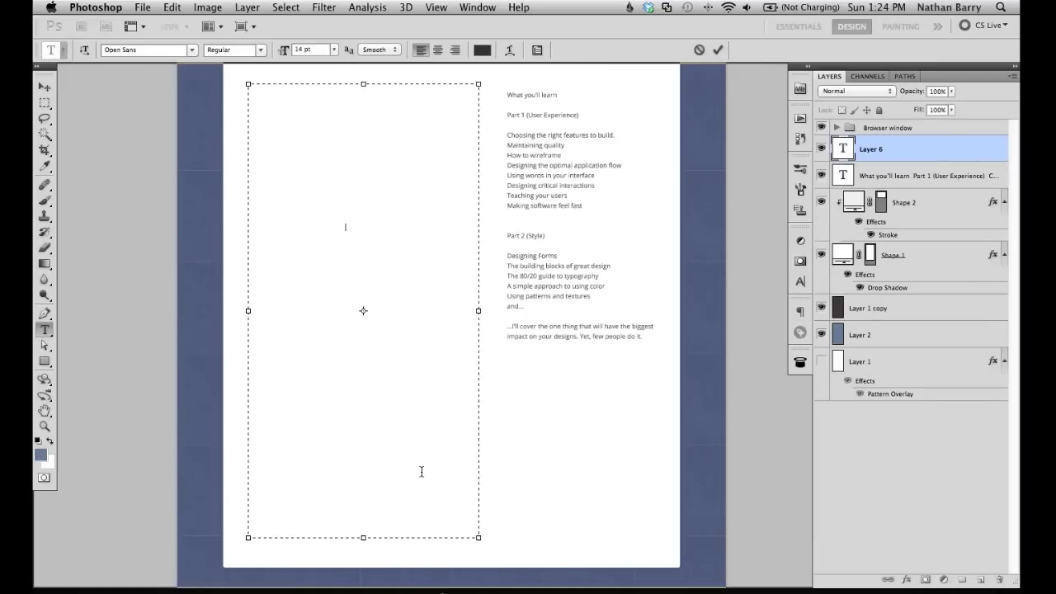
key(super+v)
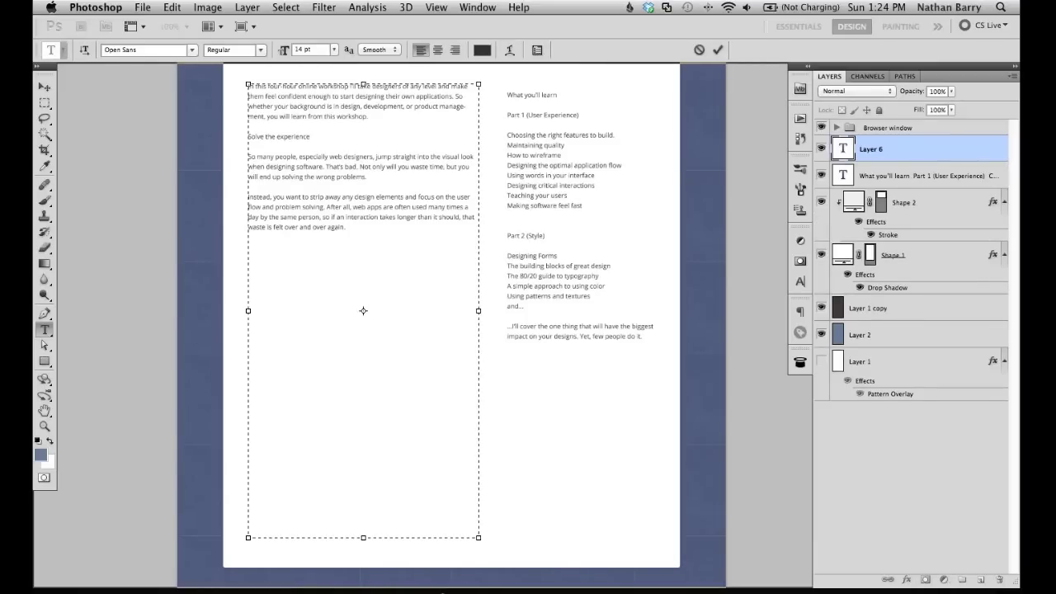
Step: Copy the sections from "What you'll take home" through "Limited seating" in Chrome and append them to the main text block in Photoshop
key(super+Tab)
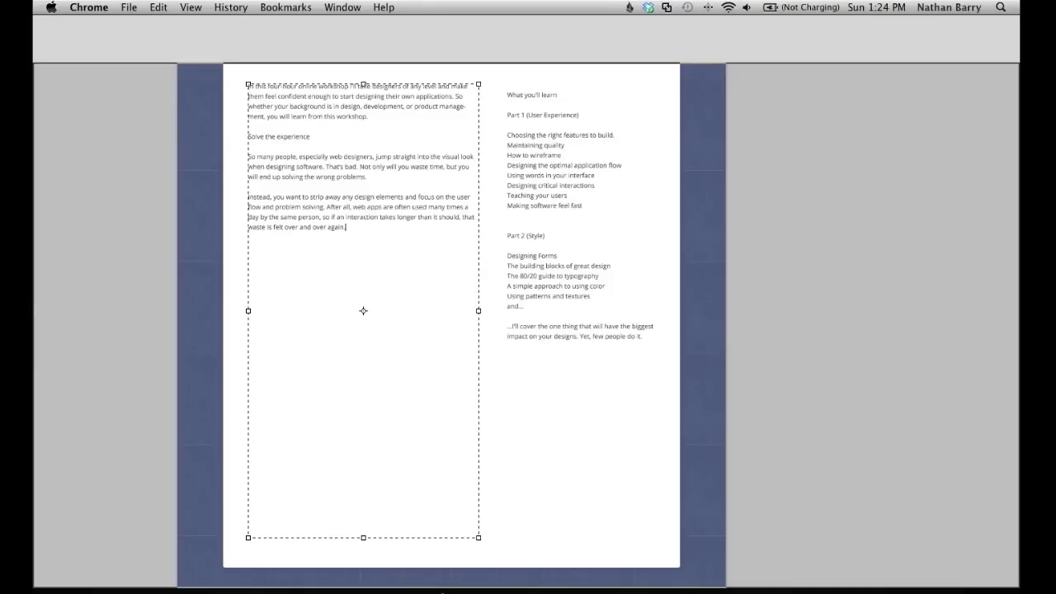
key(super+Tab)
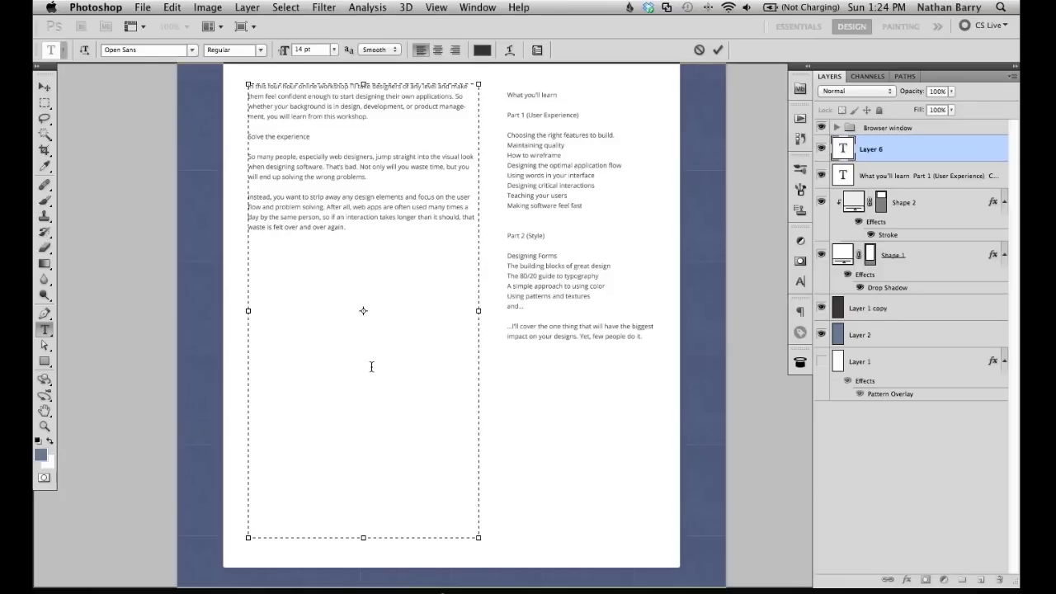
key(super+Return)
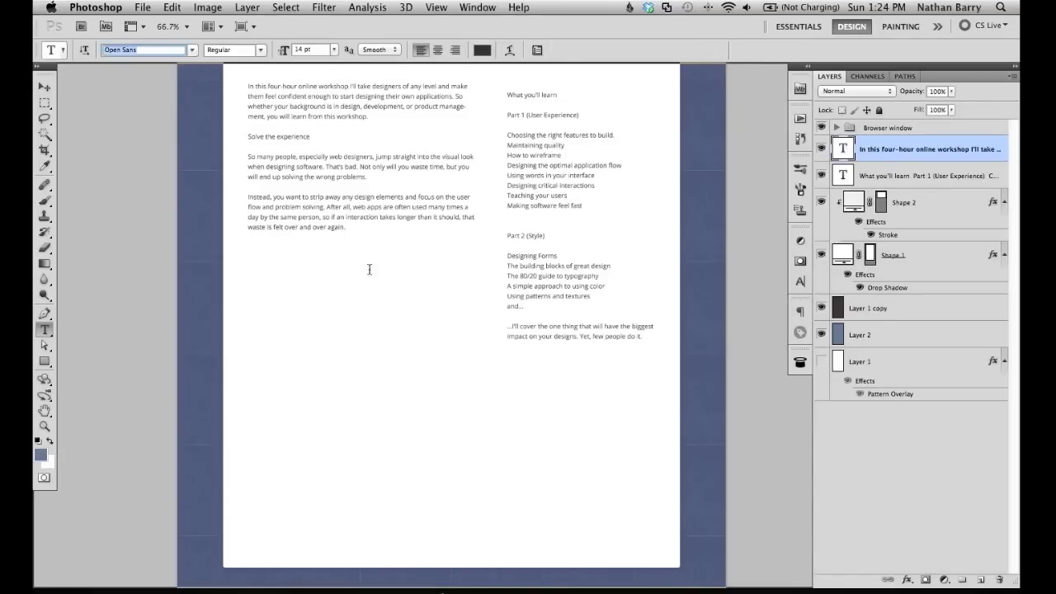
click(360, 228)
key(super+v)
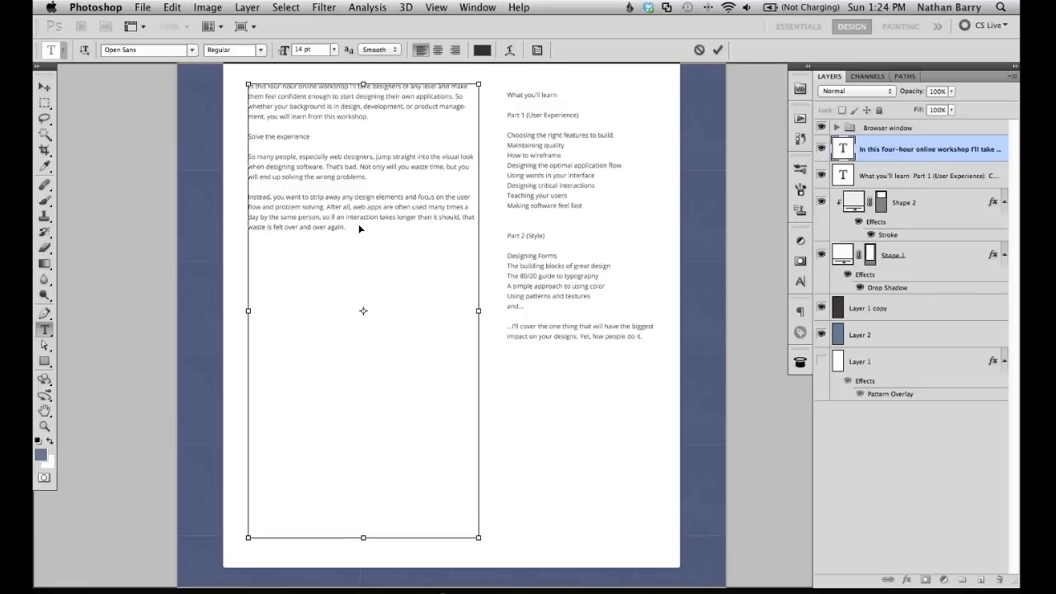
key(super+Return)
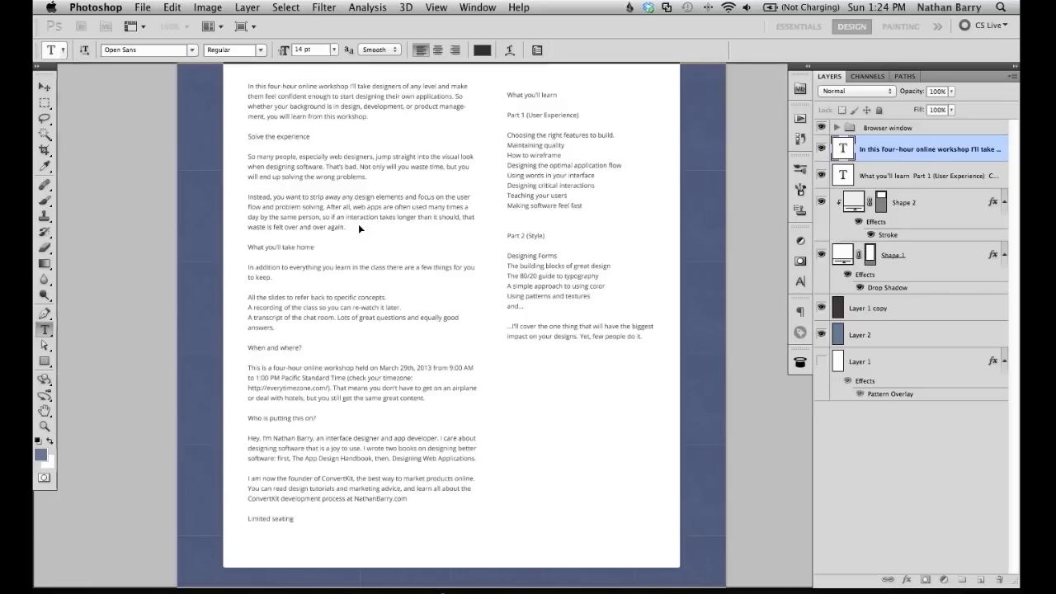
Step: Set the opening "In this four-hour online workshop" paragraph's font size to 18 pt and open its character settings
scroll(392, 358, up, 4)
scroll(392, 358, up, 3)
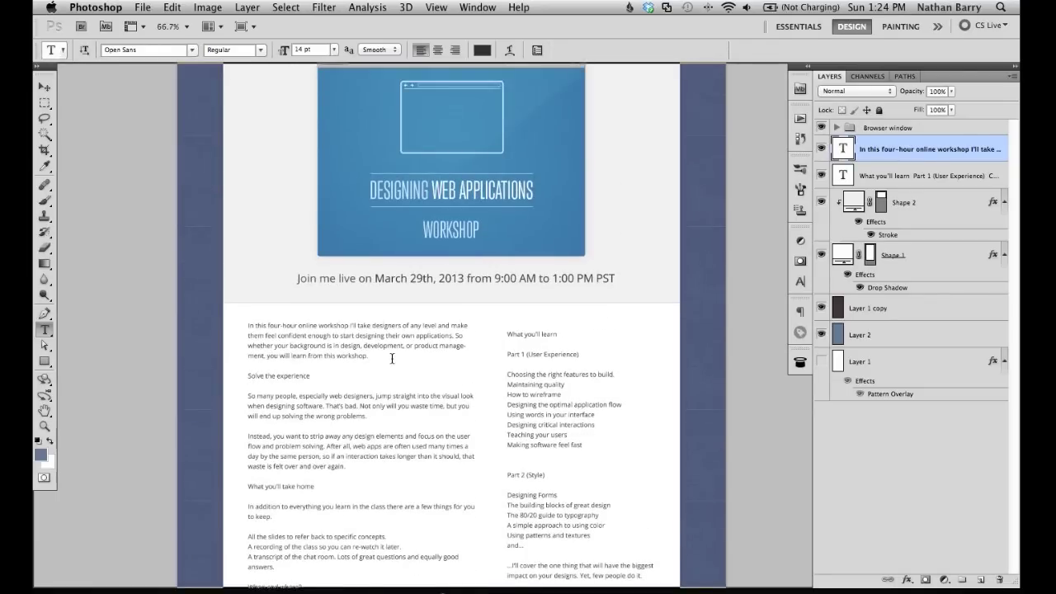
scroll(388, 367, up, 6)
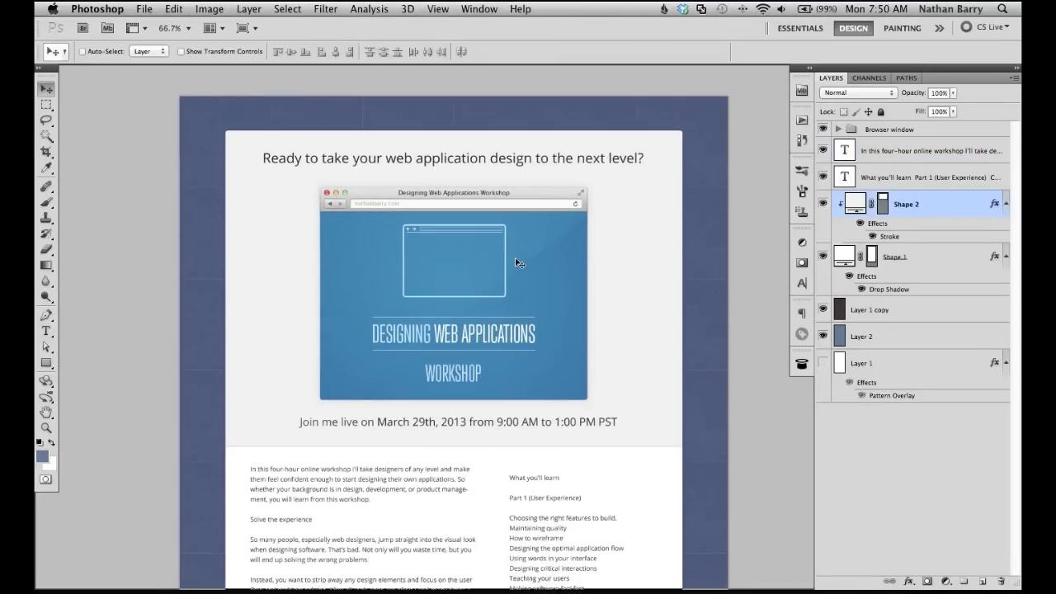
scroll(358, 446, down, 5)
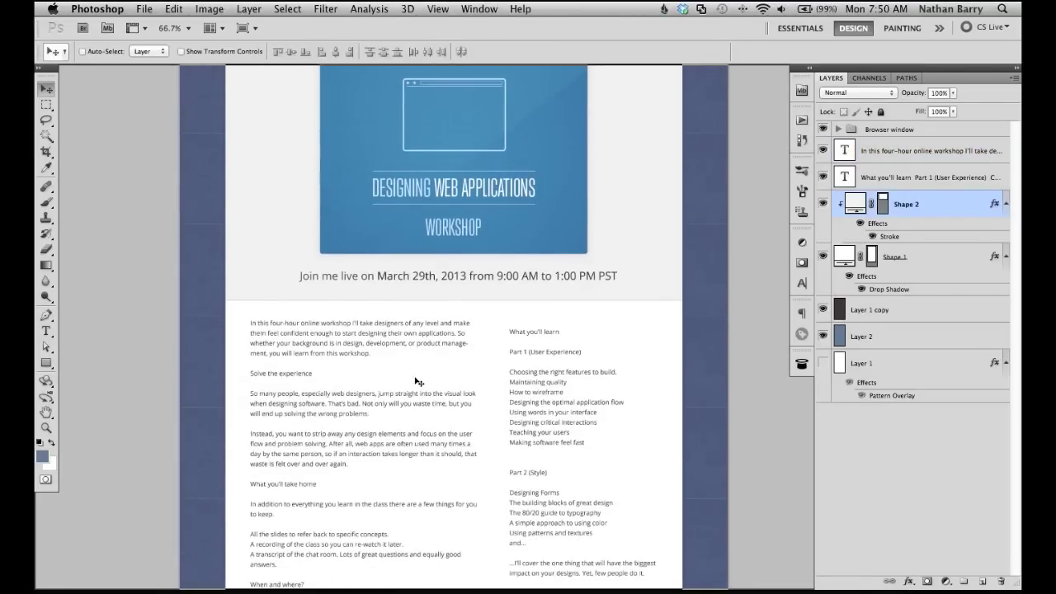
key(super+plus)
drag(310, 381, 343, 361)
super+click(297, 328)
key(t)
triple_click(145, 301)
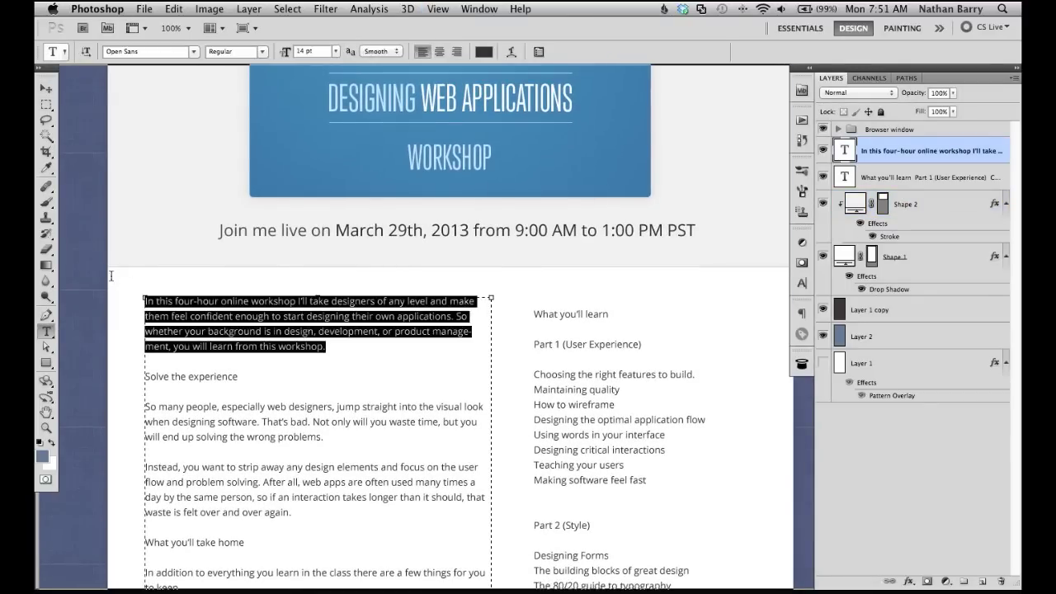
click(335, 51)
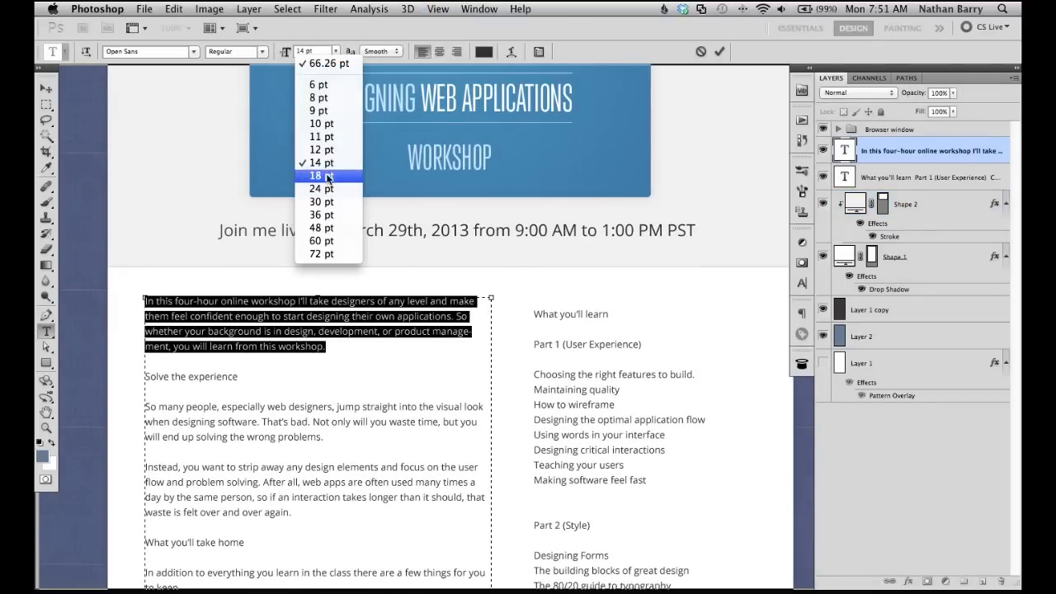
click(330, 175)
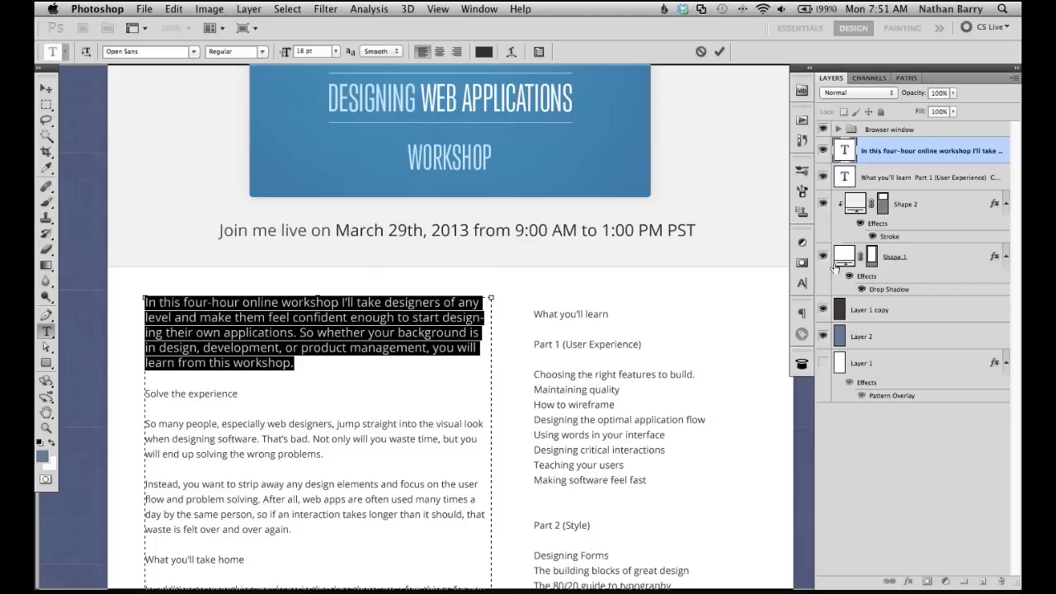
click(801, 283)
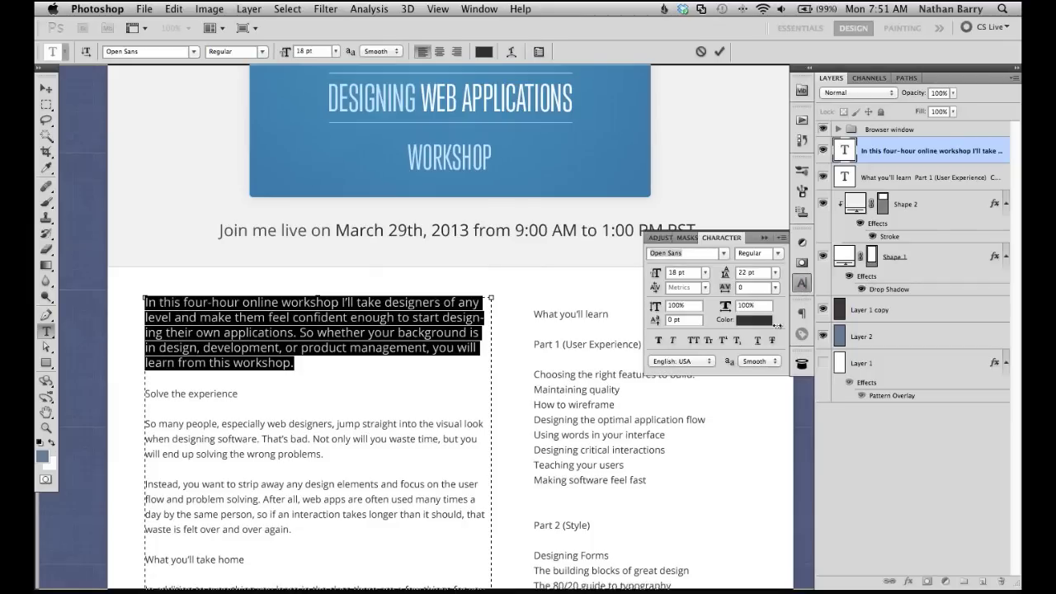
Step: Set the line spacing of the four-hour online workshop intro paragraph to 28 pt
click(776, 273)
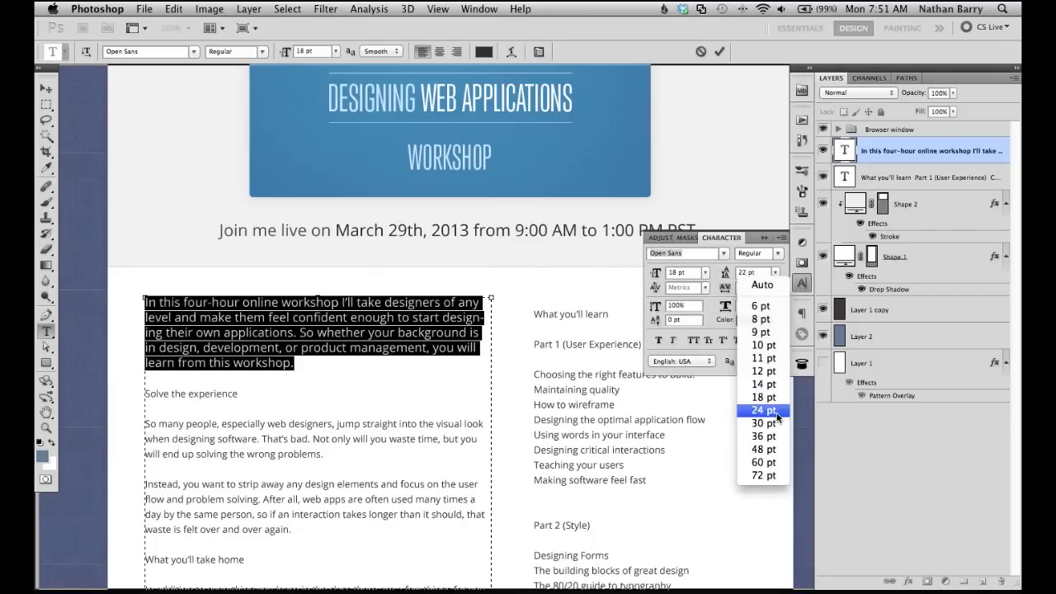
click(774, 410)
drag(729, 276, 726, 281)
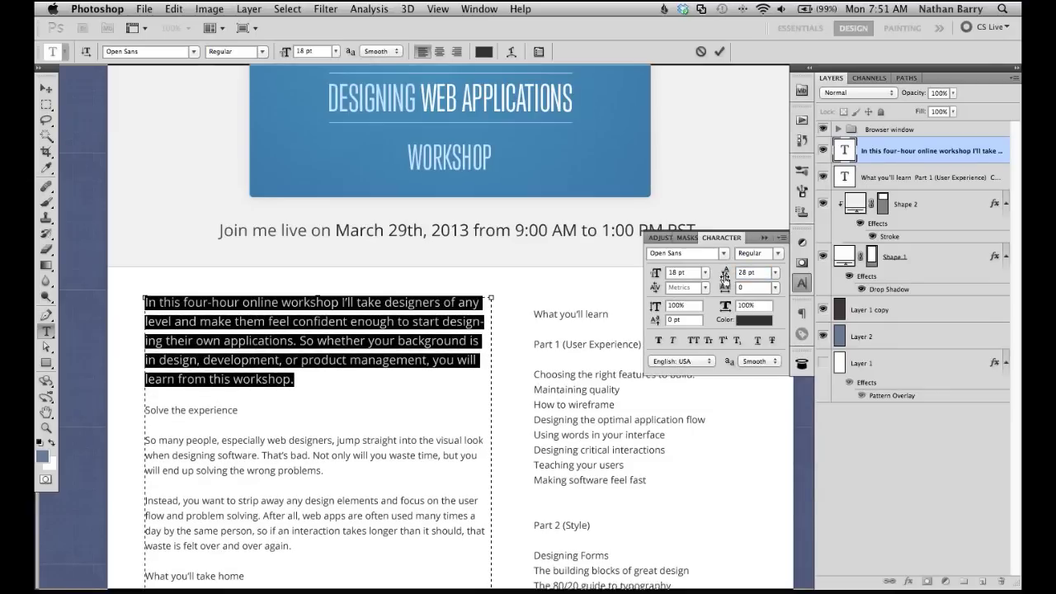
click(719, 51)
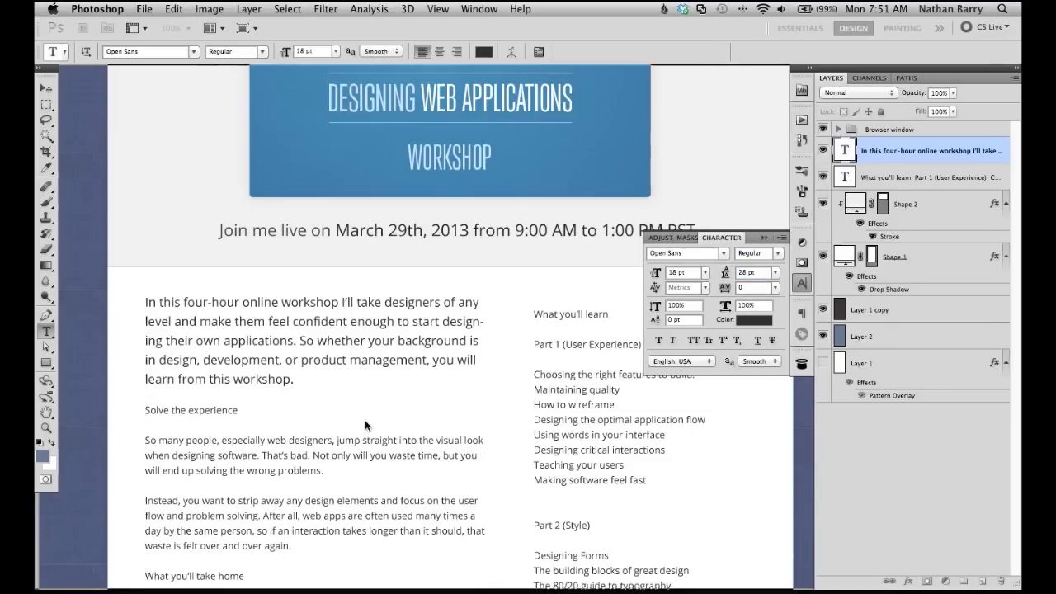
Step: Enlarge the "Solve the experience" heading to 24 pt
scroll(378, 433, down, 5)
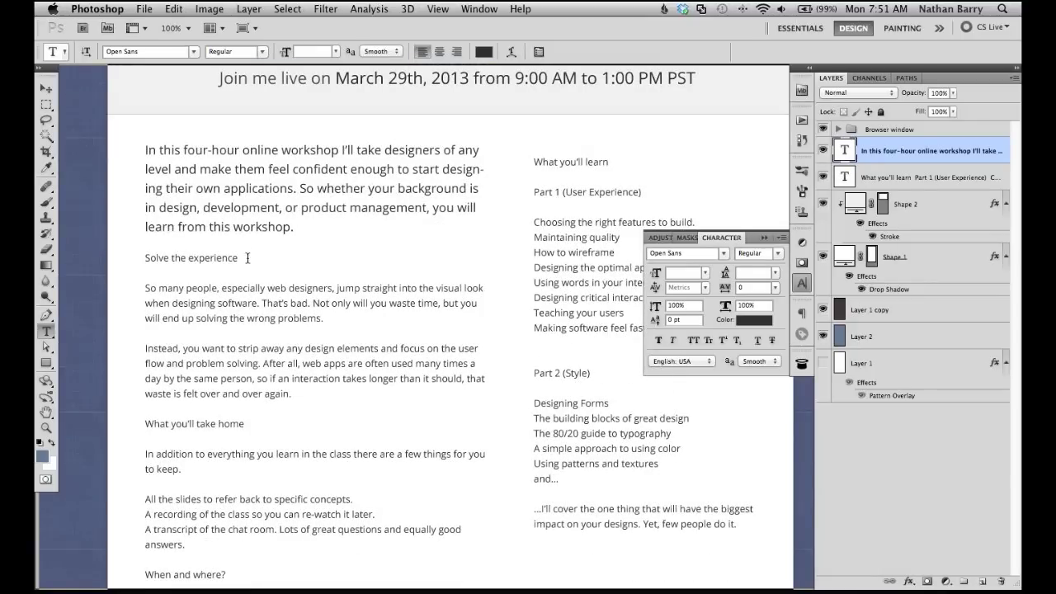
drag(248, 258, 111, 257)
click(706, 273)
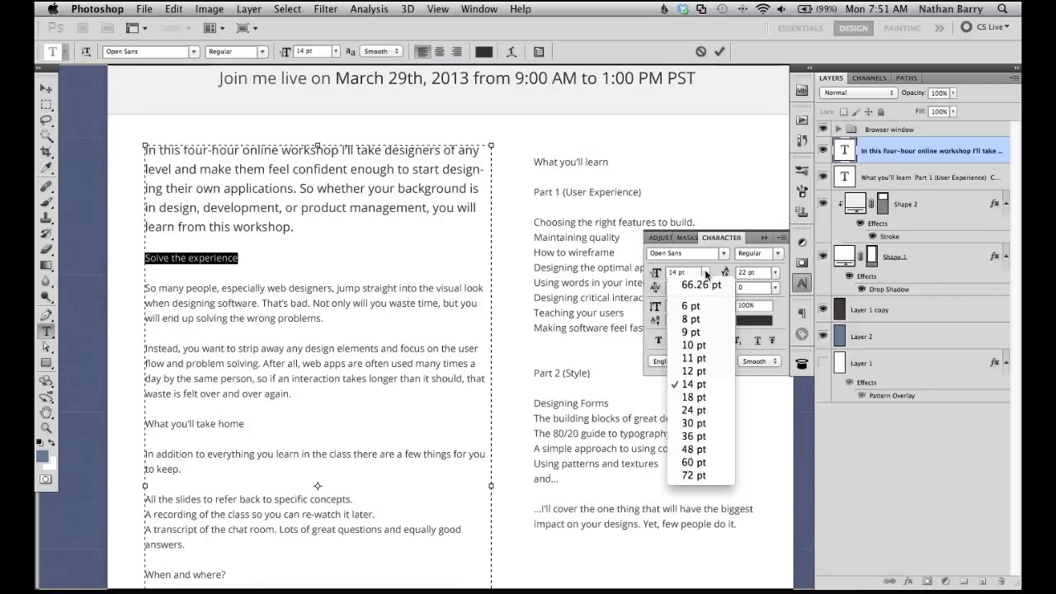
click(710, 410)
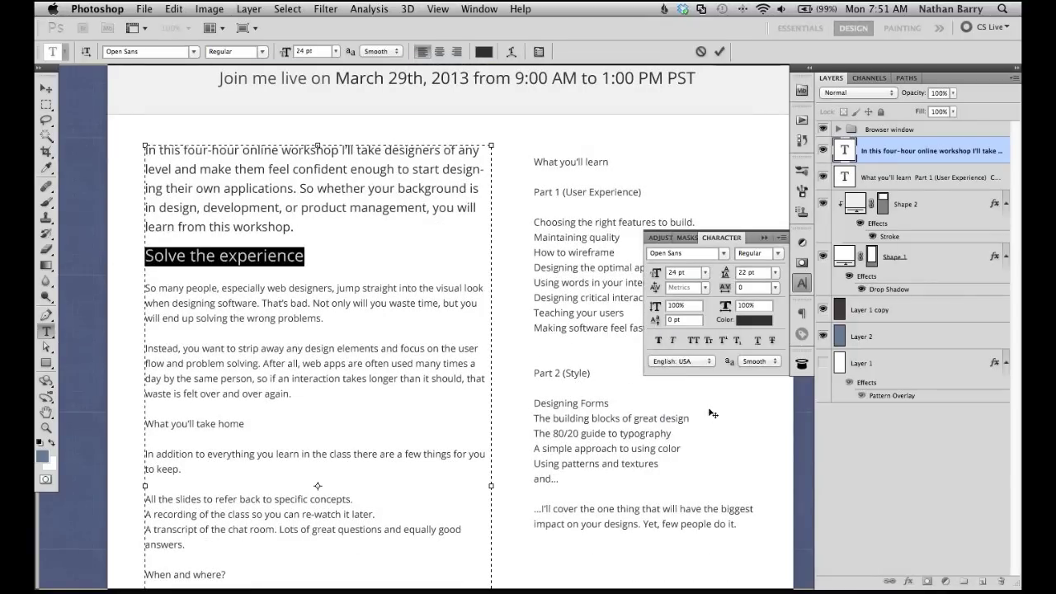
click(720, 52)
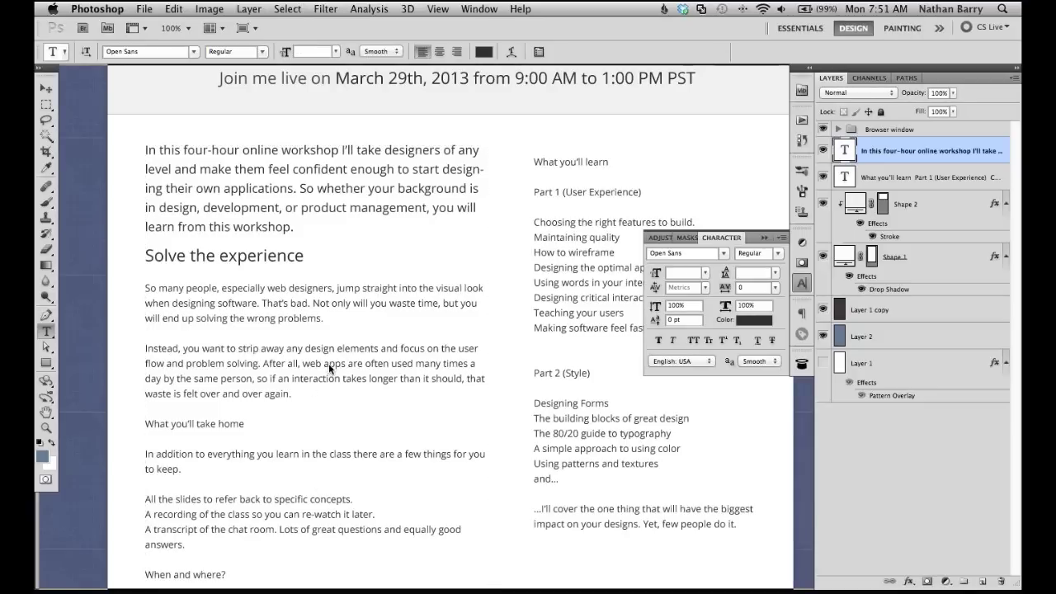
Step: Set the "What you'll take home" and "When and where?" headings to a 24 pt font size
drag(256, 426, 144, 424)
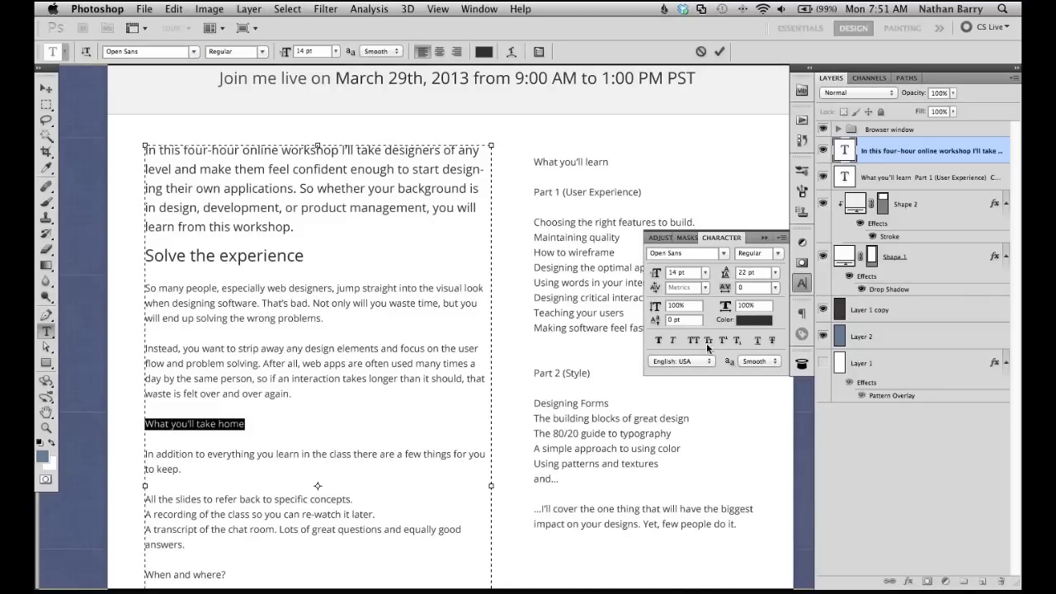
click(705, 273)
click(710, 410)
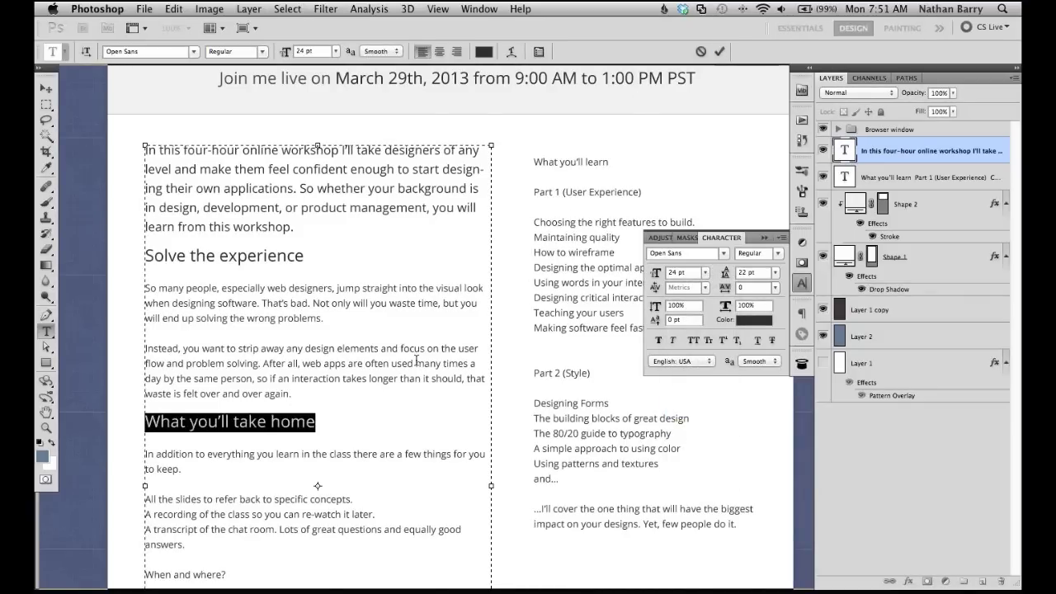
scroll(416, 361, down, 5)
drag(249, 405, 122, 408)
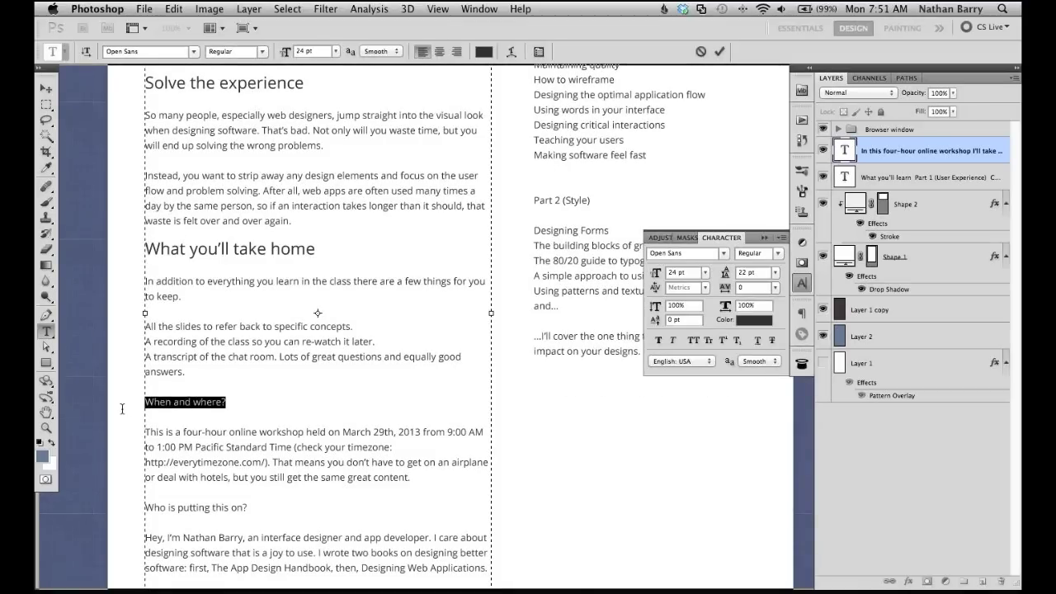
click(706, 275)
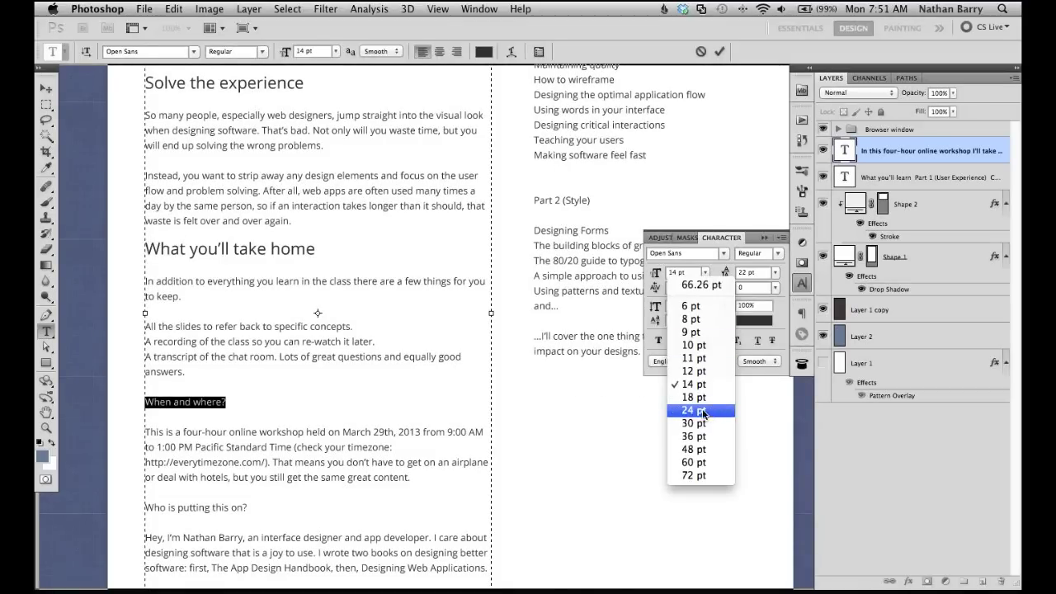
Step: Set the font size of the "Who is putting this on?" heading to 24 pt
click(282, 503)
drag(269, 507, 114, 504)
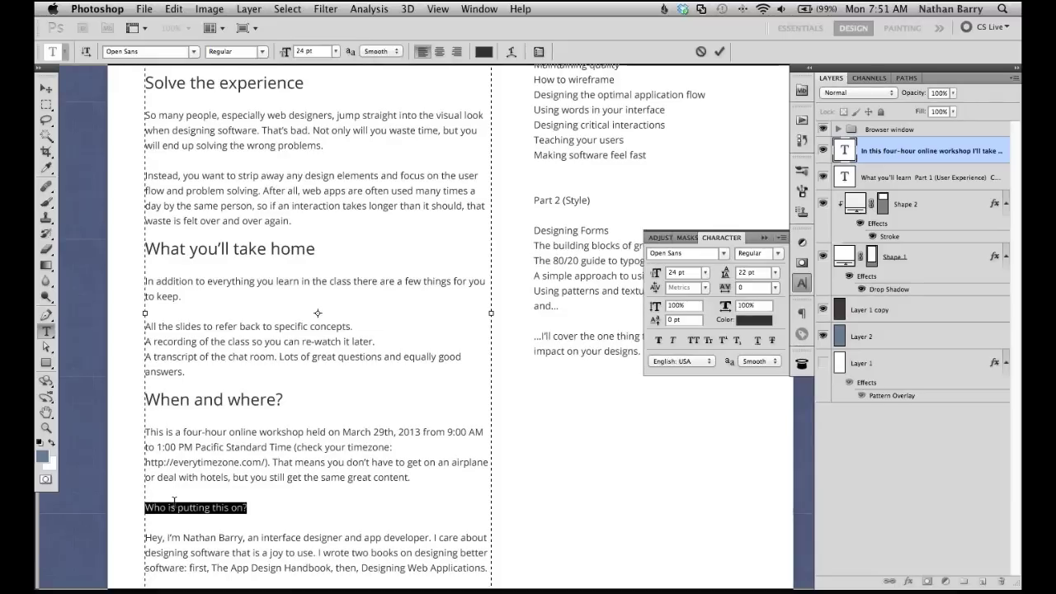
click(706, 273)
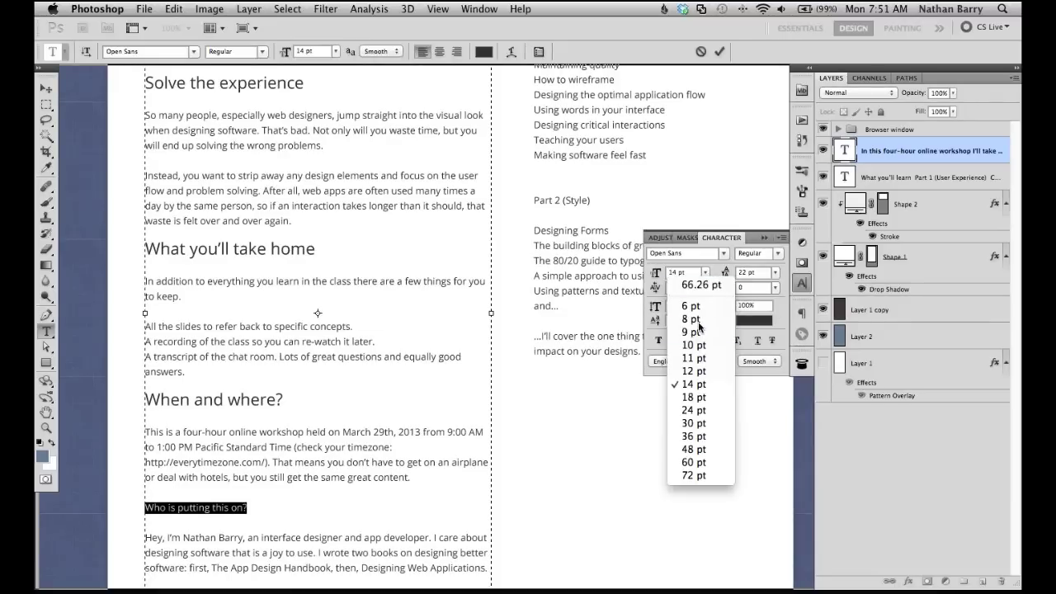
click(701, 410)
Step: Extend the main column's text box downward until the copy through the "( Purchase Button )" line fits, and commit the edits
scroll(400, 437, down, 5)
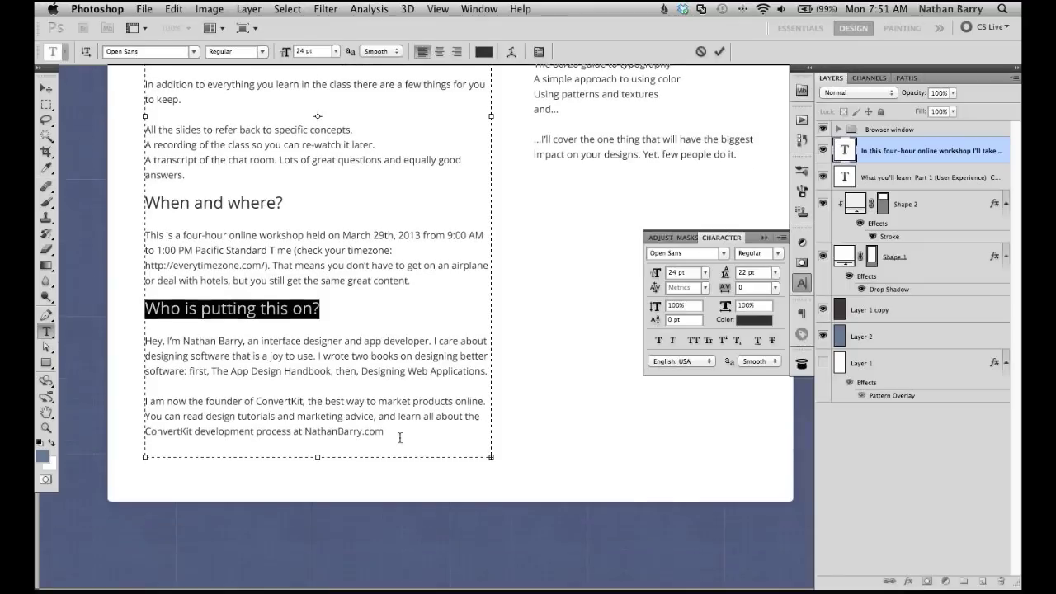
drag(319, 460, 310, 573)
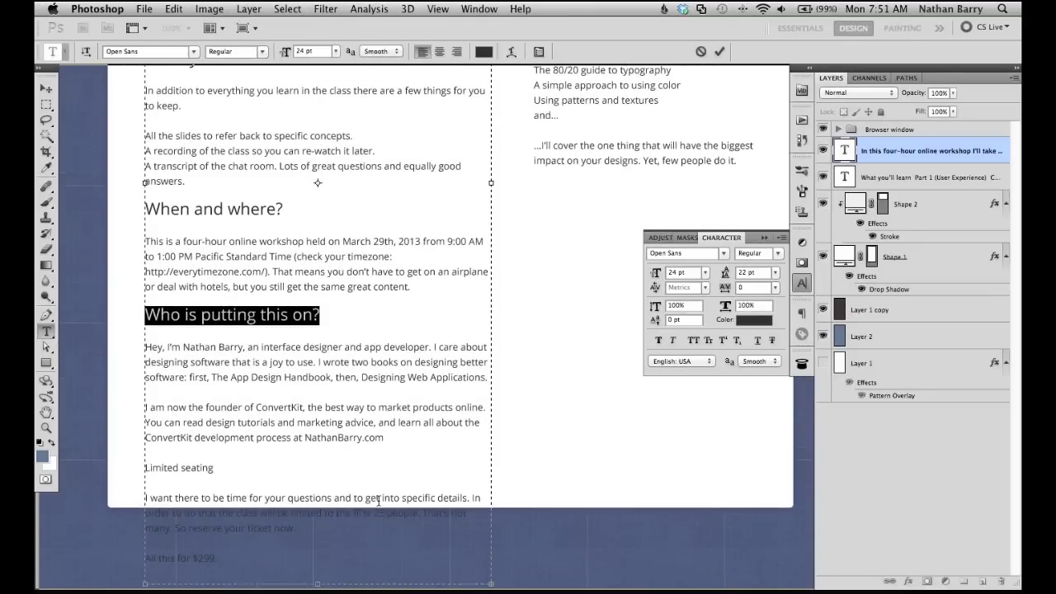
scroll(375, 505, down, 4)
drag(319, 441, 314, 535)
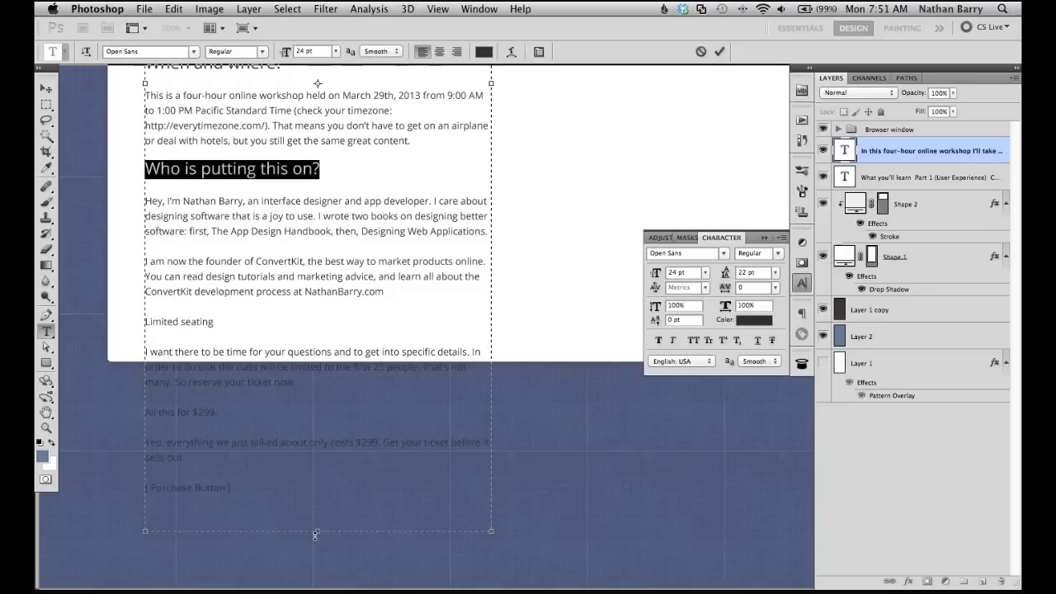
click(719, 50)
scroll(590, 245, down, 2)
scroll(590, 245, up, 4)
key(v)
super+click(593, 334)
scroll(593, 343, up, 3)
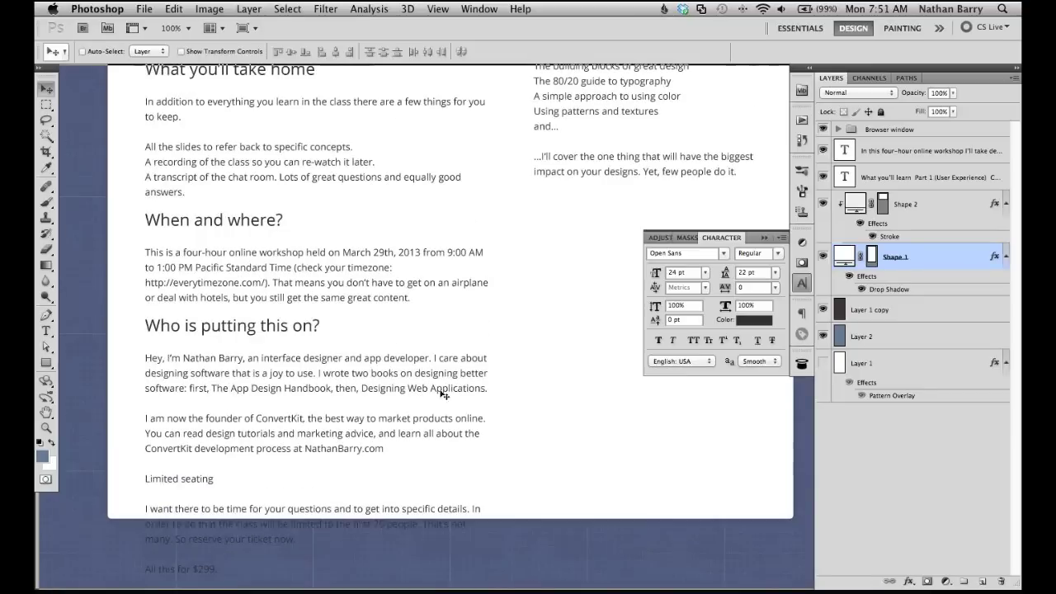
Step: Set the "Limited seating" heading to 24 pt and put the character settings away
key(t)
click(158, 479)
shift+click(138, 479)
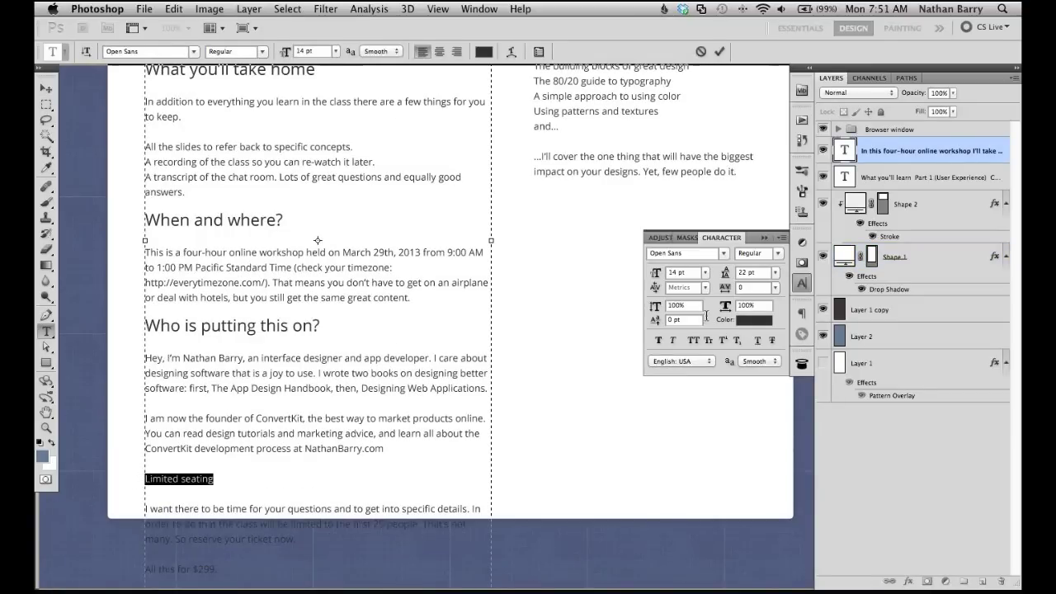
click(704, 273)
click(704, 409)
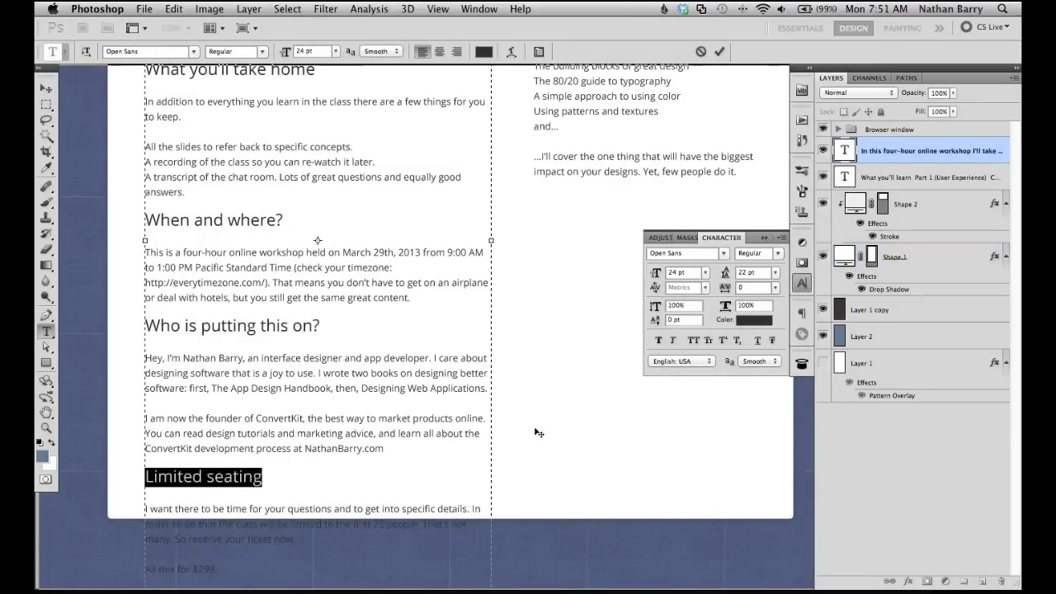
click(719, 51)
click(765, 237)
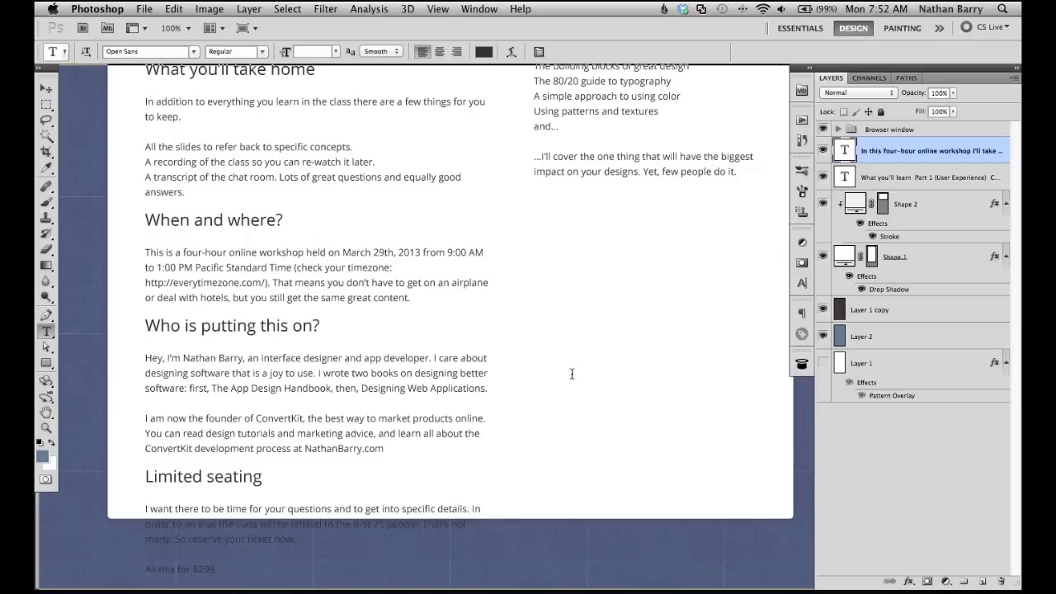
Step: Set the "What you'll learn" heading at the start of the second text column to 24 pt
scroll(575, 371, down, 5)
scroll(570, 374, up, 20)
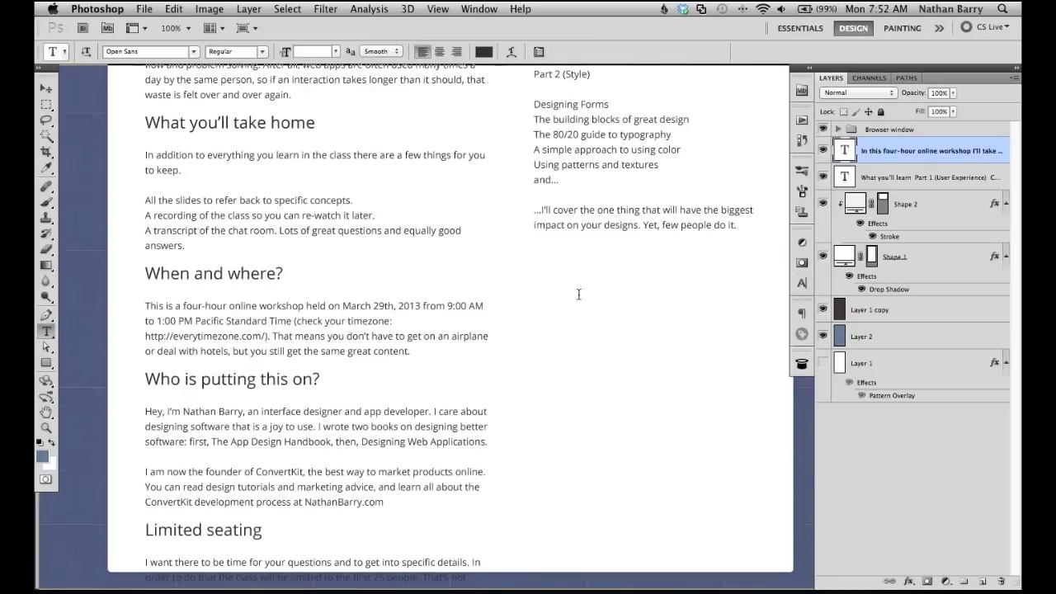
scroll(594, 418, up, 15)
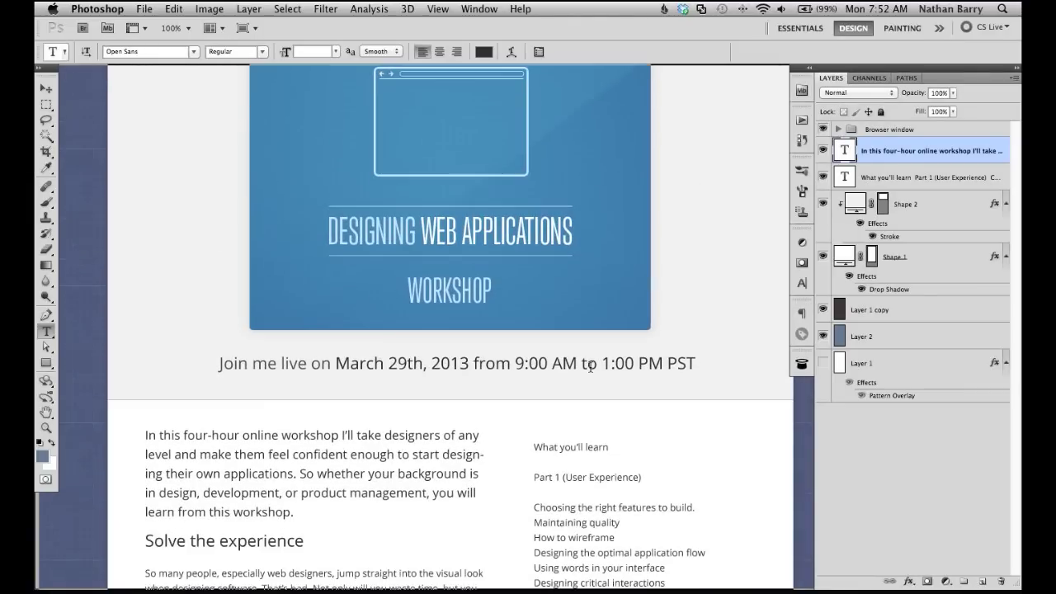
click(583, 468)
key(shift+Left)
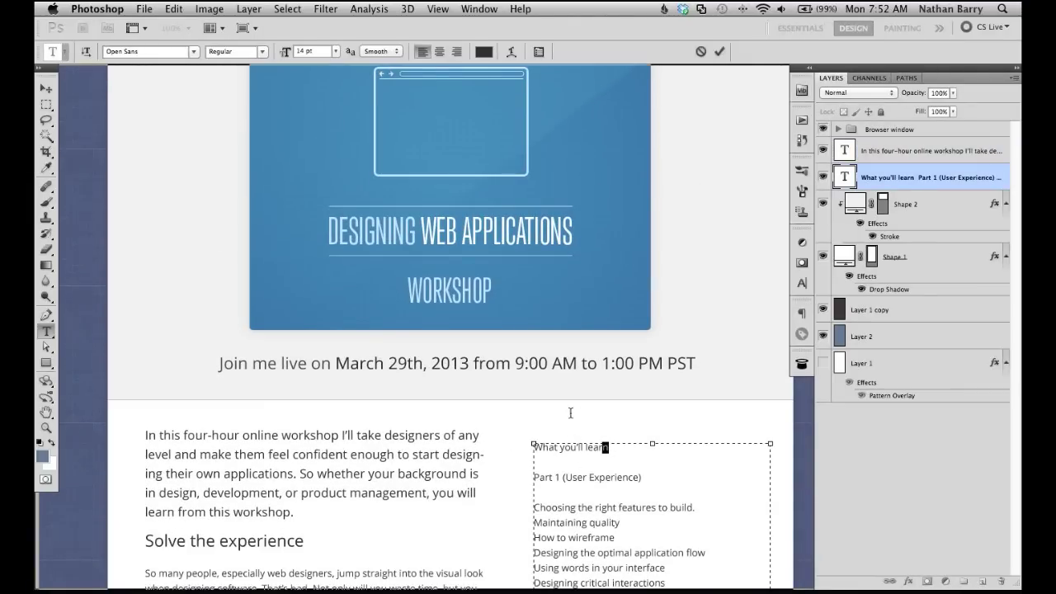
drag(601, 444, 525, 447)
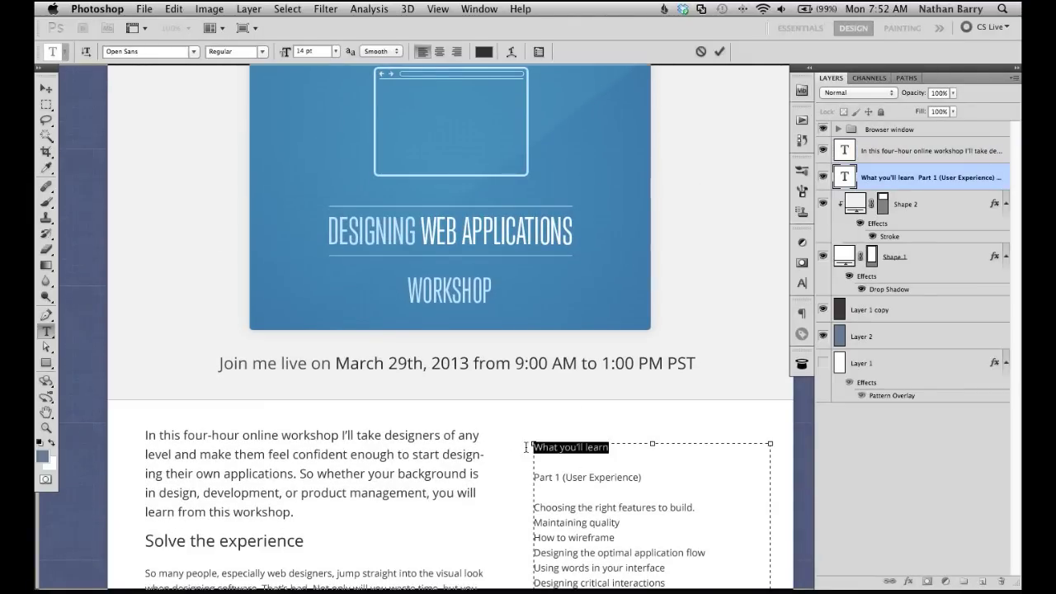
click(802, 283)
click(705, 272)
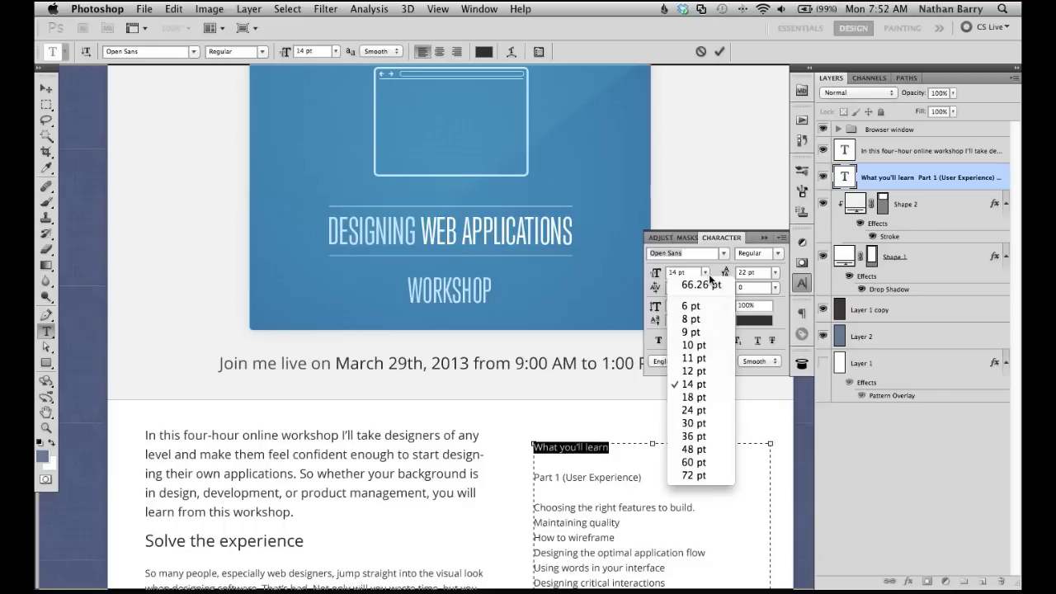
key(Escape)
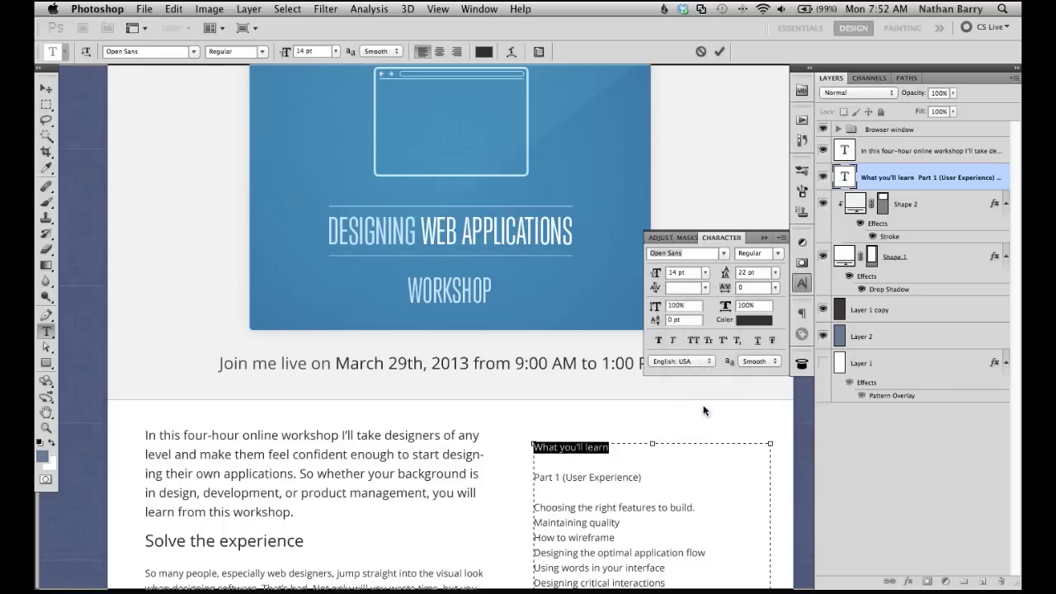
Step: Set the "Part 1 (User Experience)" subheading to 18 pt and commit the text edits
drag(657, 479, 539, 481)
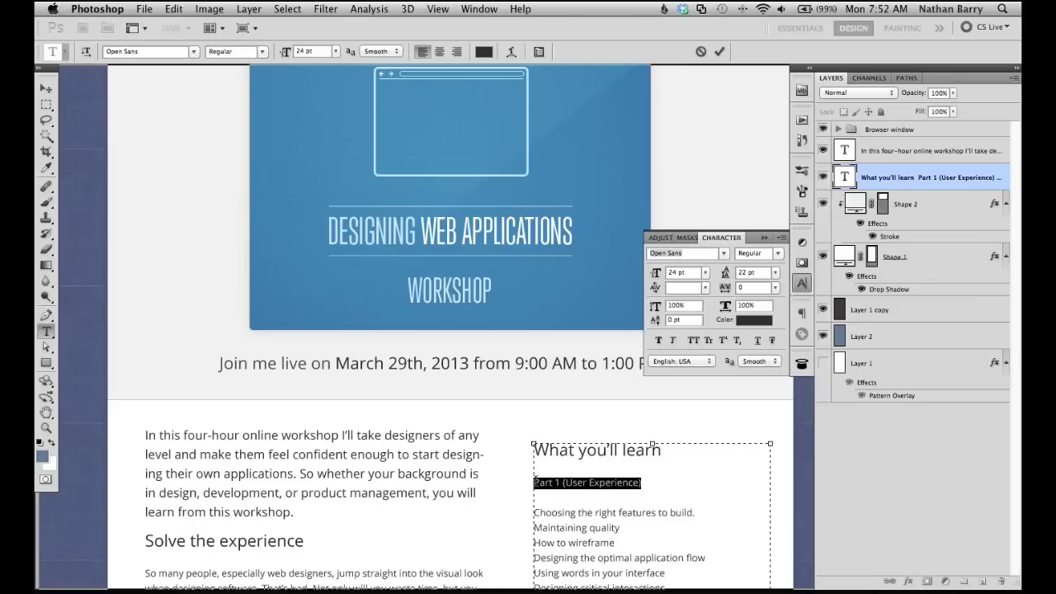
click(705, 272)
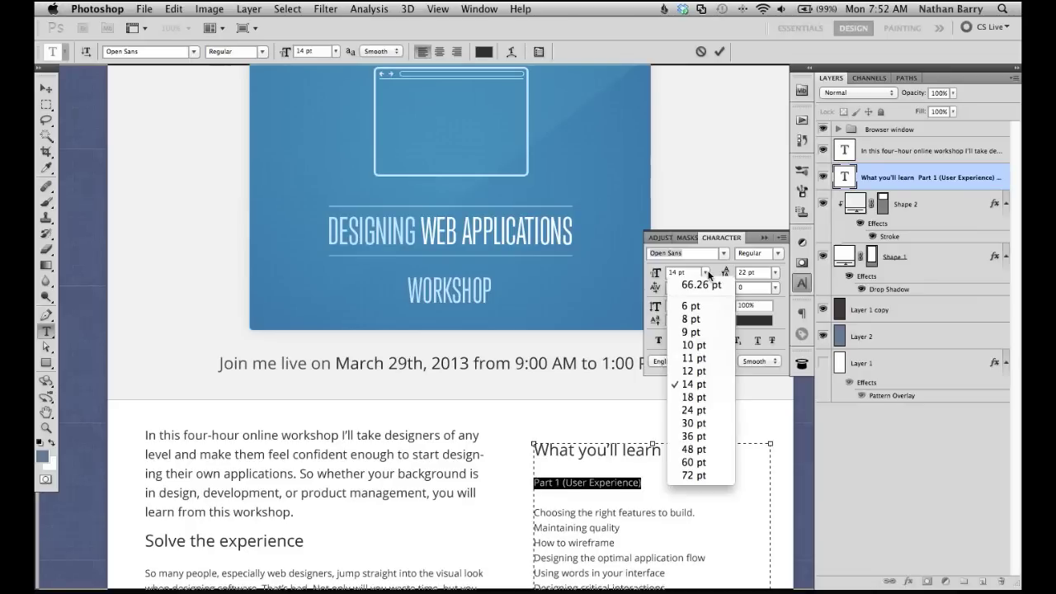
click(715, 397)
click(719, 51)
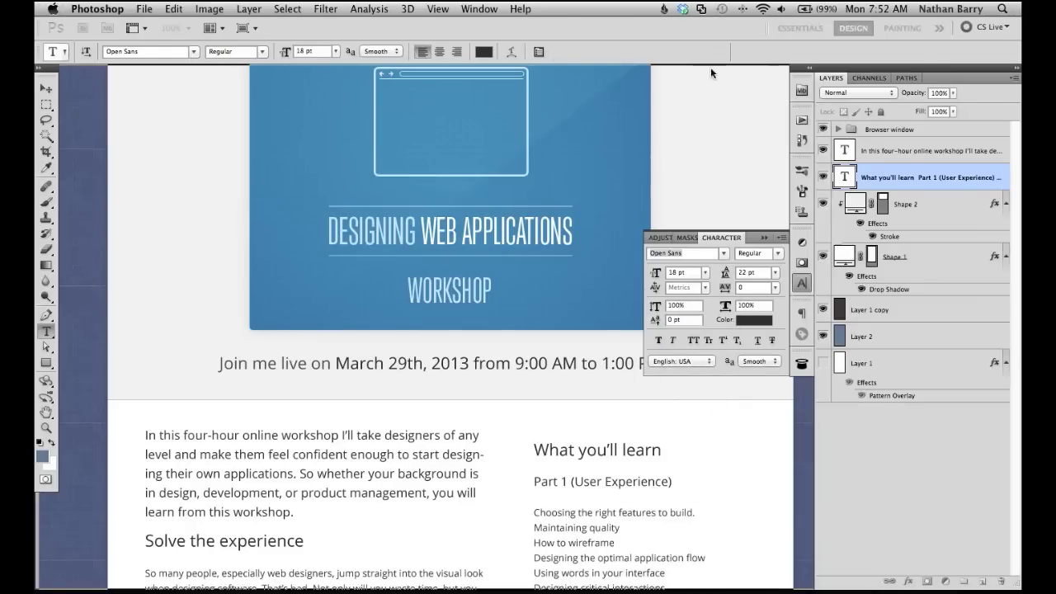
Step: Set the "Part 2 (Style)" subheading to 18 pt, commit it and put the character settings away
scroll(569, 345, down, 5)
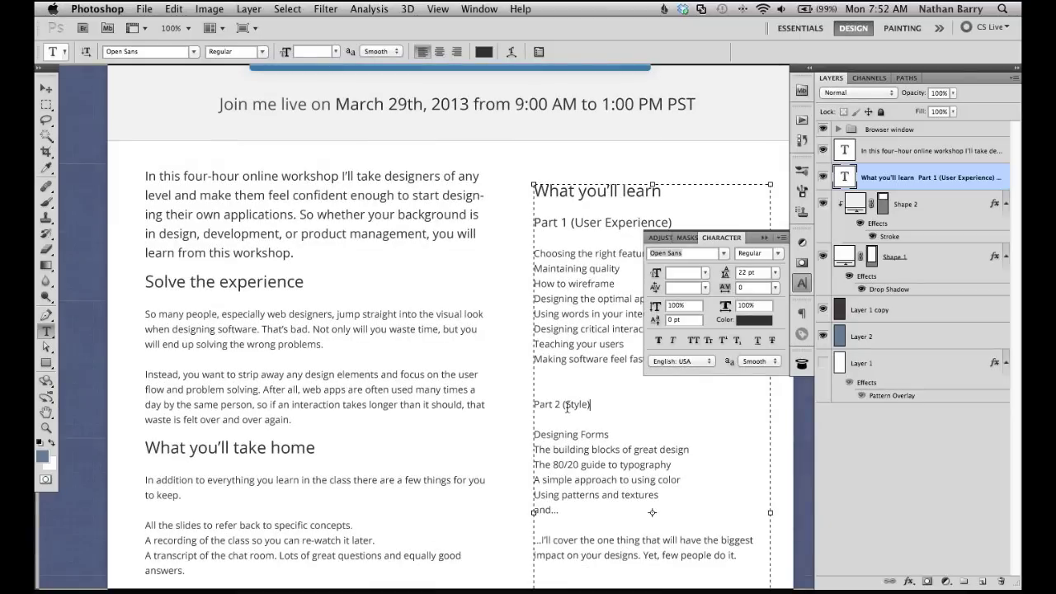
triple_click(568, 406)
click(705, 272)
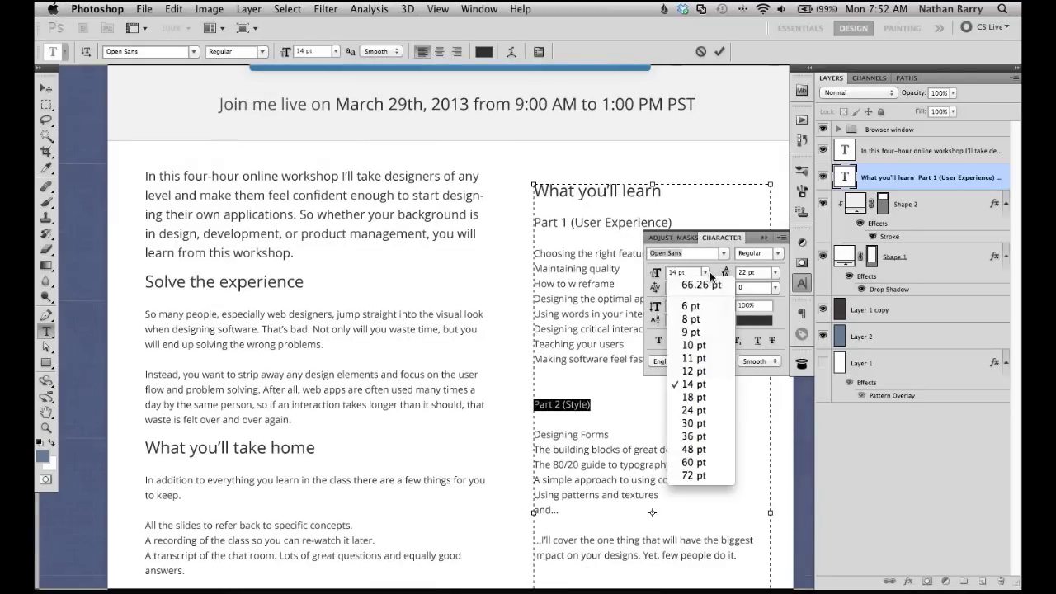
click(702, 397)
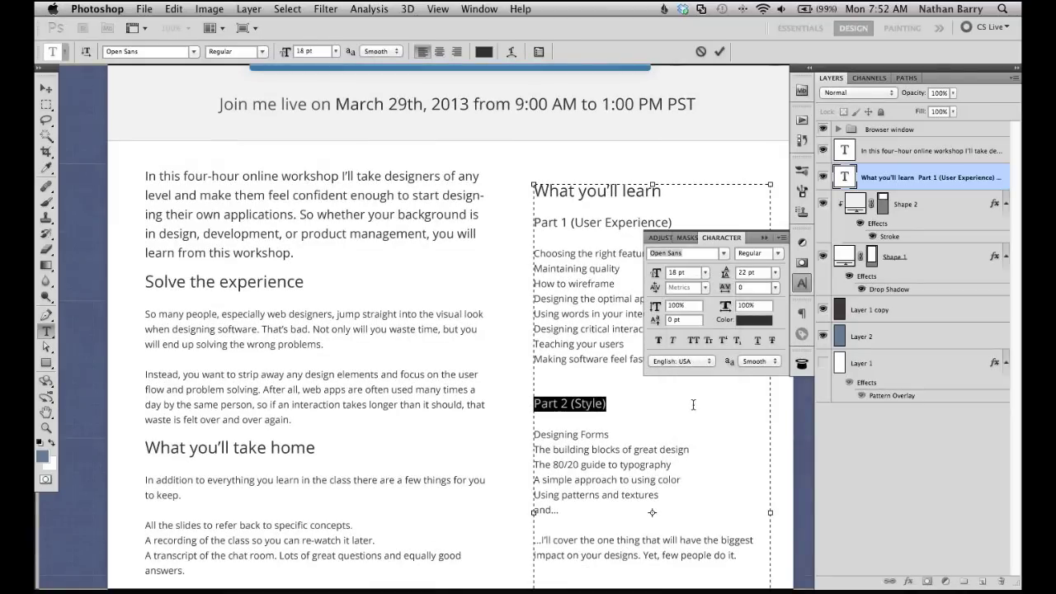
click(719, 51)
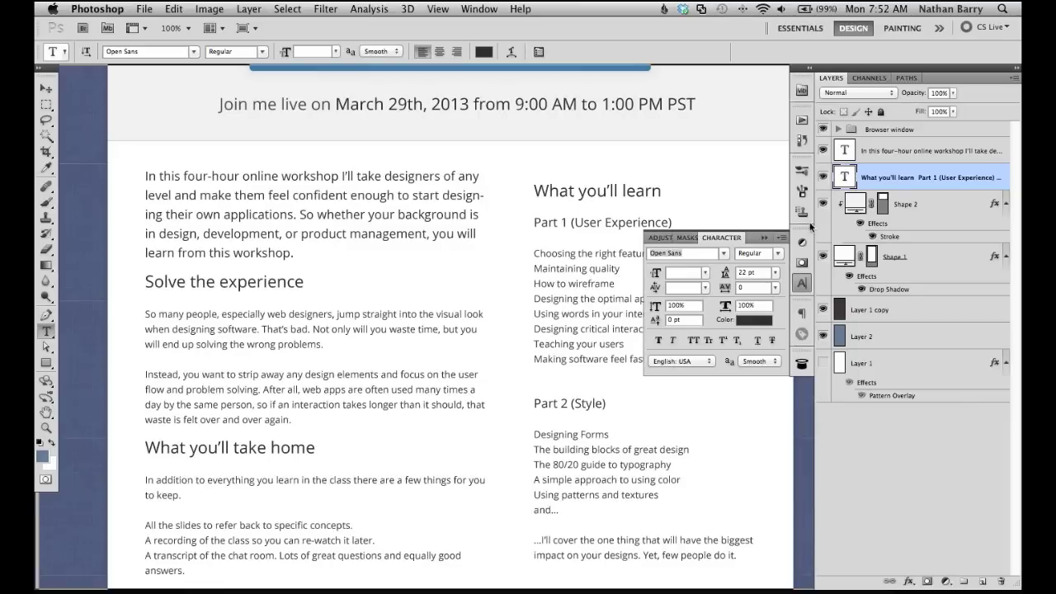
click(765, 242)
scroll(673, 265, right, 3)
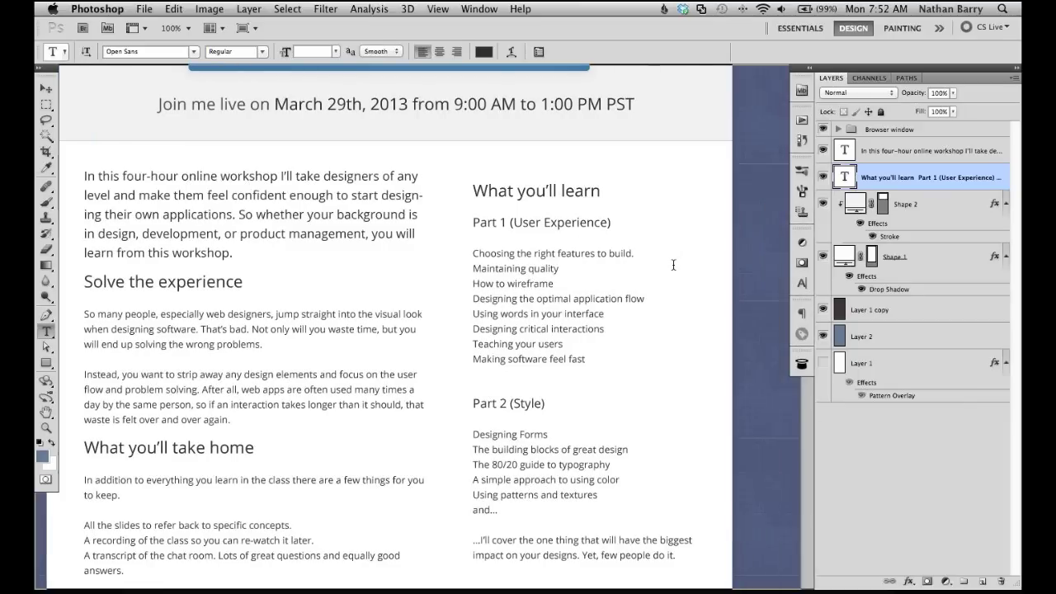
scroll(673, 265, down, 5)
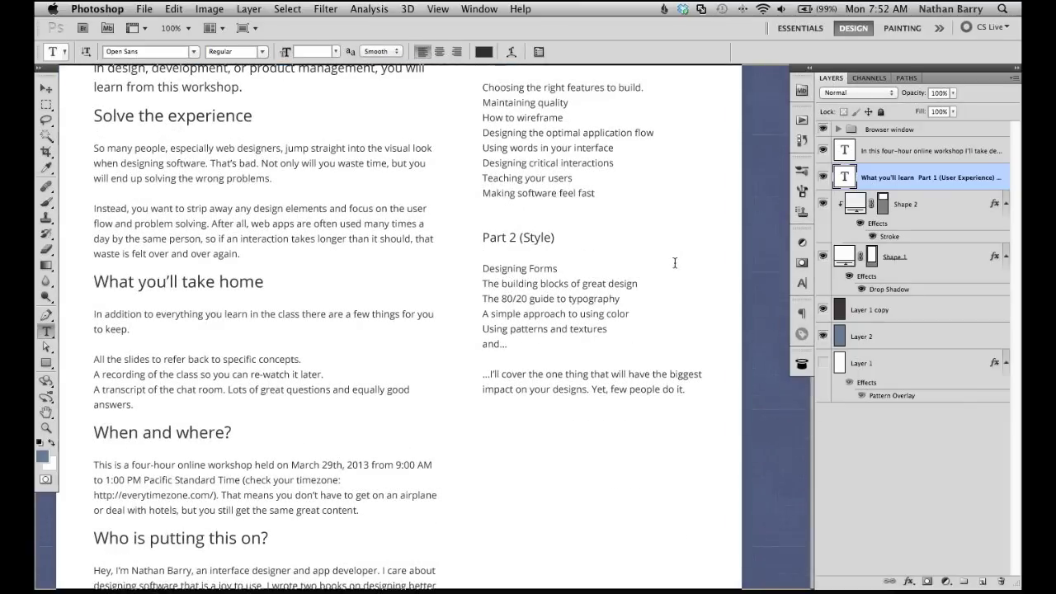
Step: Examine how far the two text columns run against the bottom edge of the white page panel
scroll(664, 283, down, 5)
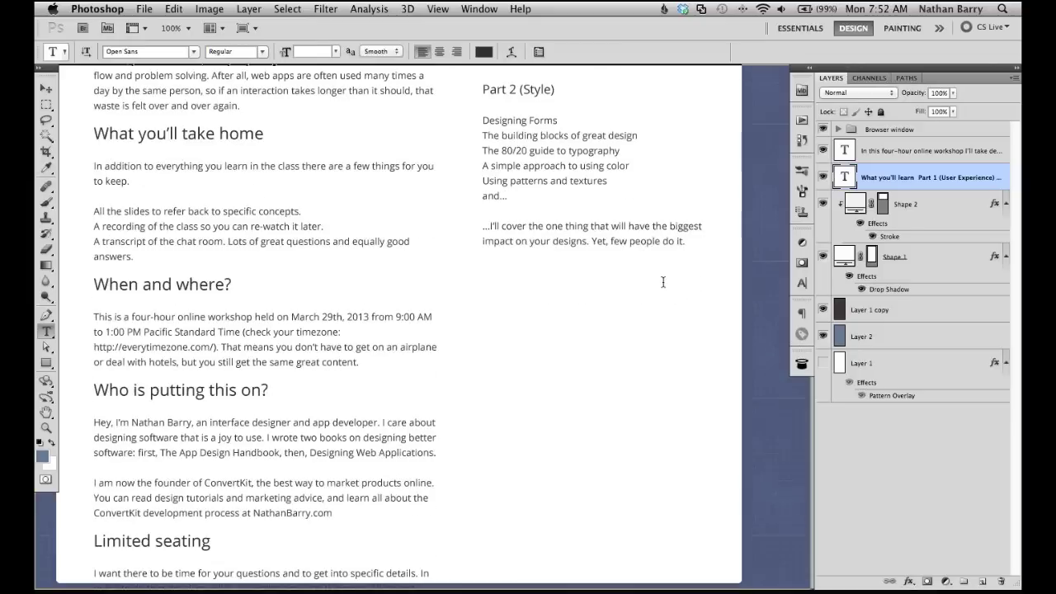
scroll(662, 282, down, 5)
scroll(662, 282, up, 10)
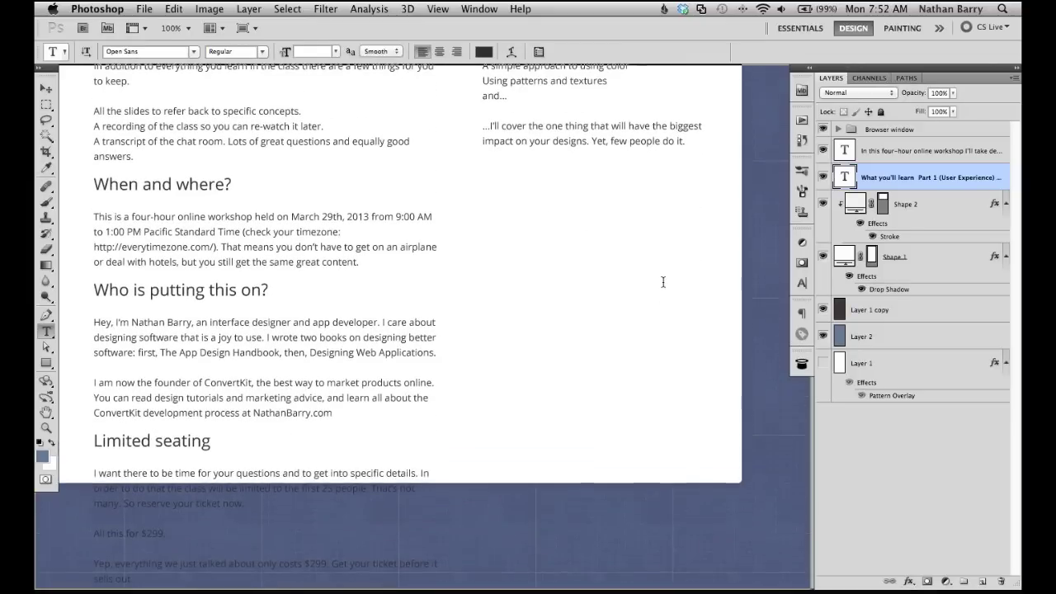
scroll(537, 241, down, 9)
scroll(532, 314, down, 3)
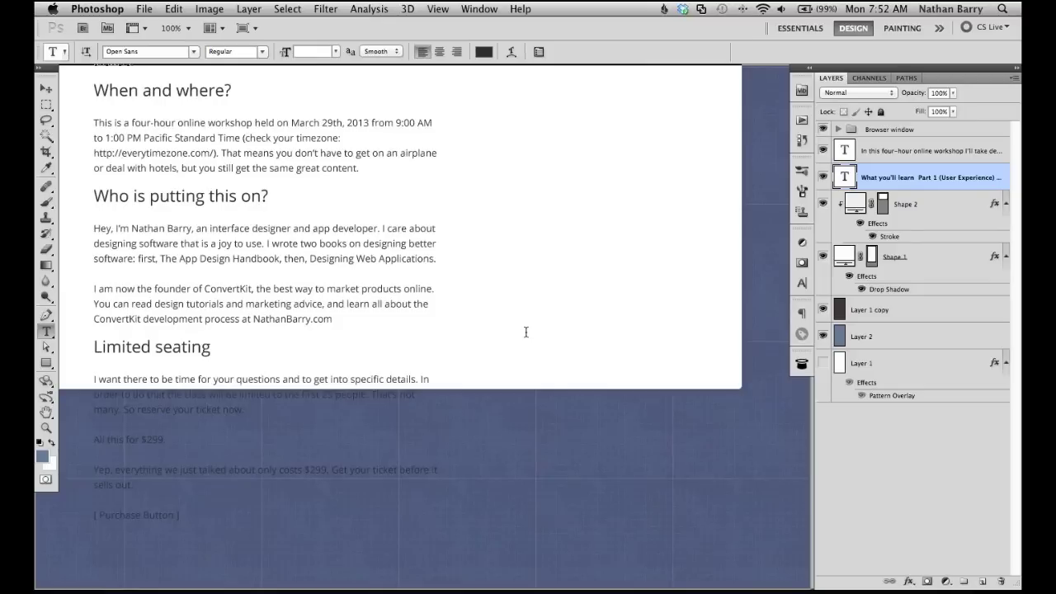
scroll(526, 332, up, 8)
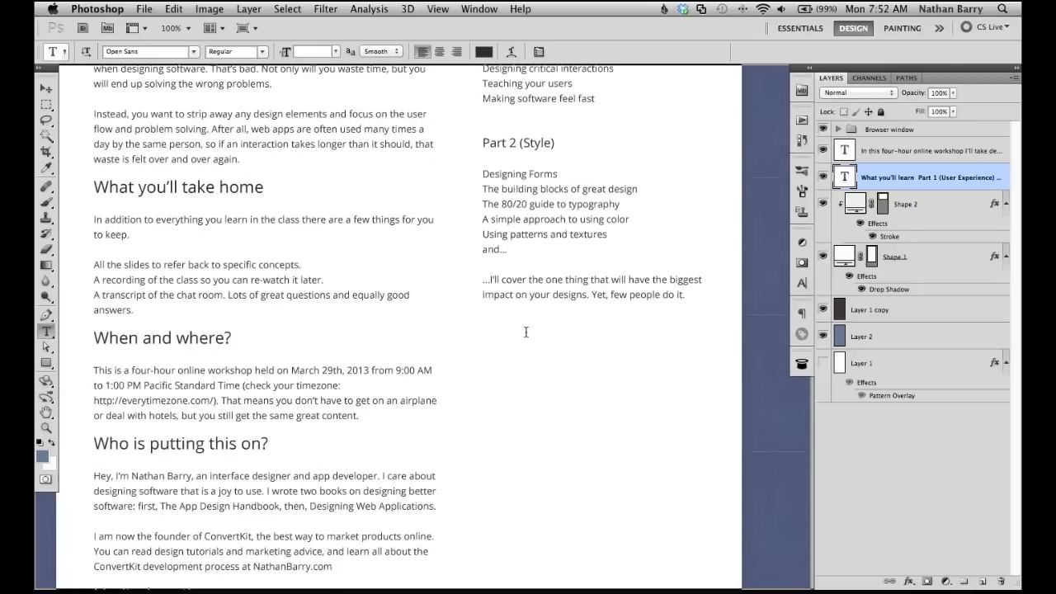
scroll(526, 332, down, 5)
scroll(525, 331, up, 13)
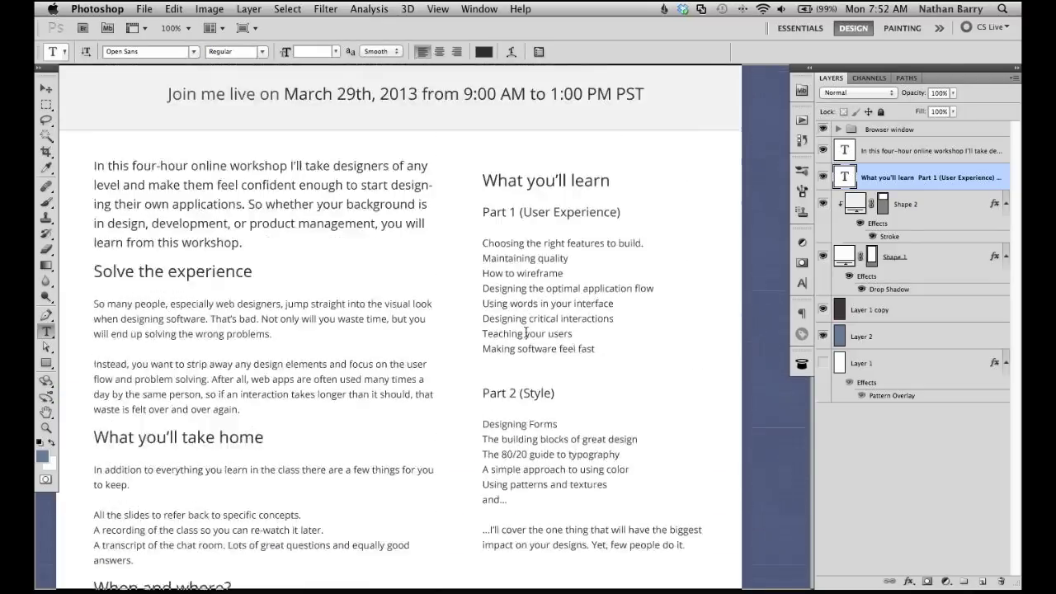
scroll(526, 332, up, 12)
scroll(526, 332, down, 15)
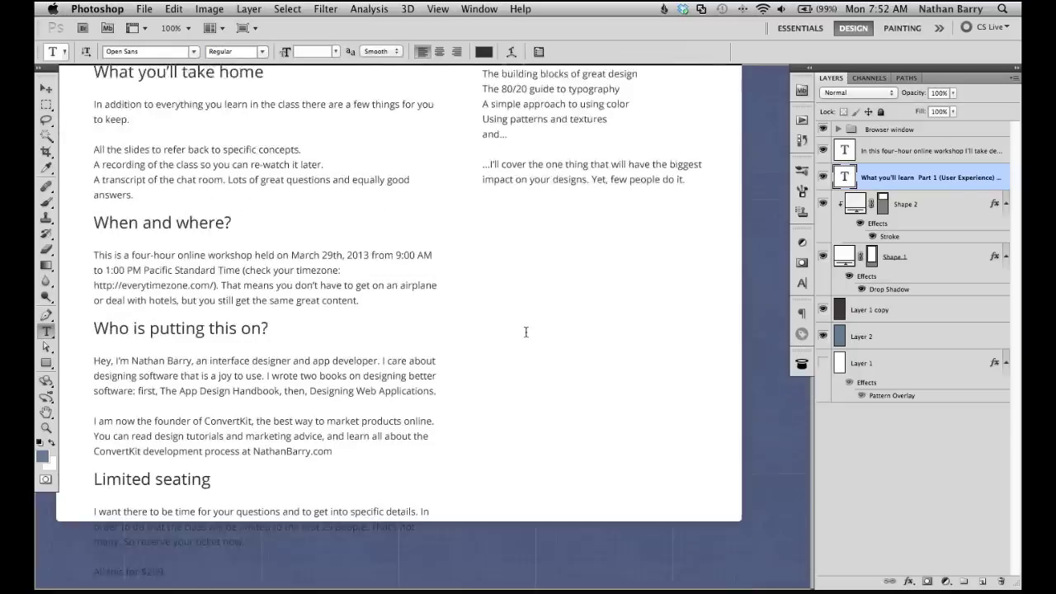
scroll(525, 331, up, 2)
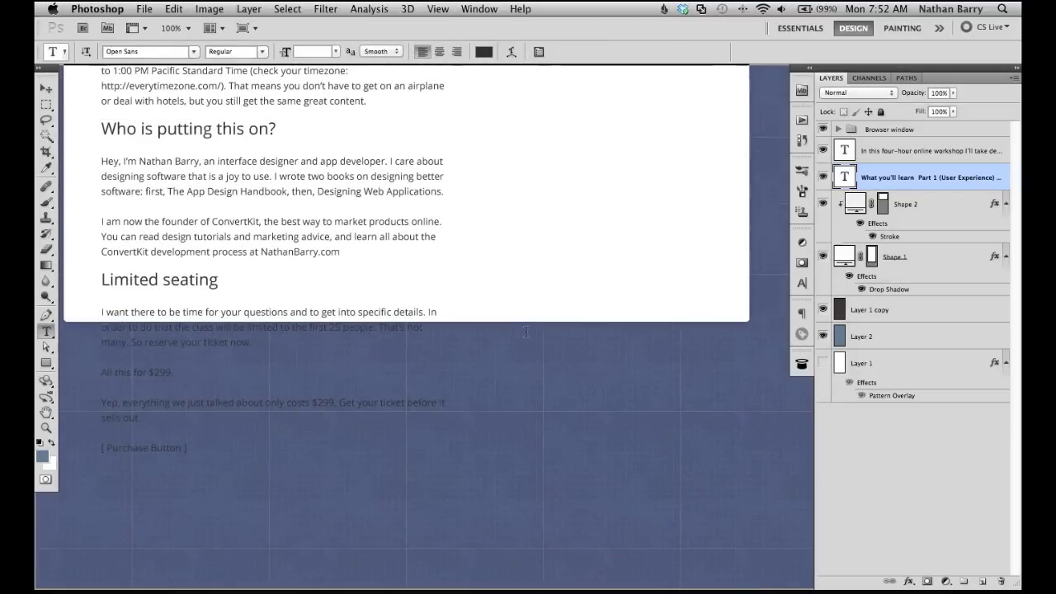
Step: Extend the bottom edge of the white page panel downward to sit behind the copy under "Limited seating"
key(v)
click(900, 256)
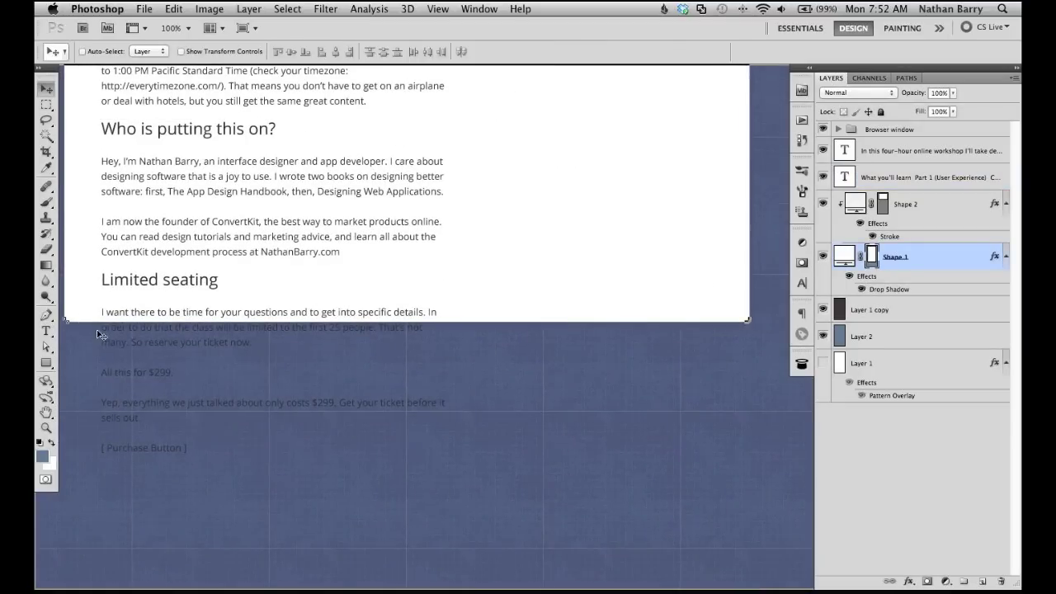
shift+click(875, 309)
click(877, 261)
drag(68, 324, 71, 445)
scroll(239, 316, up, 1)
scroll(239, 314, down, 3)
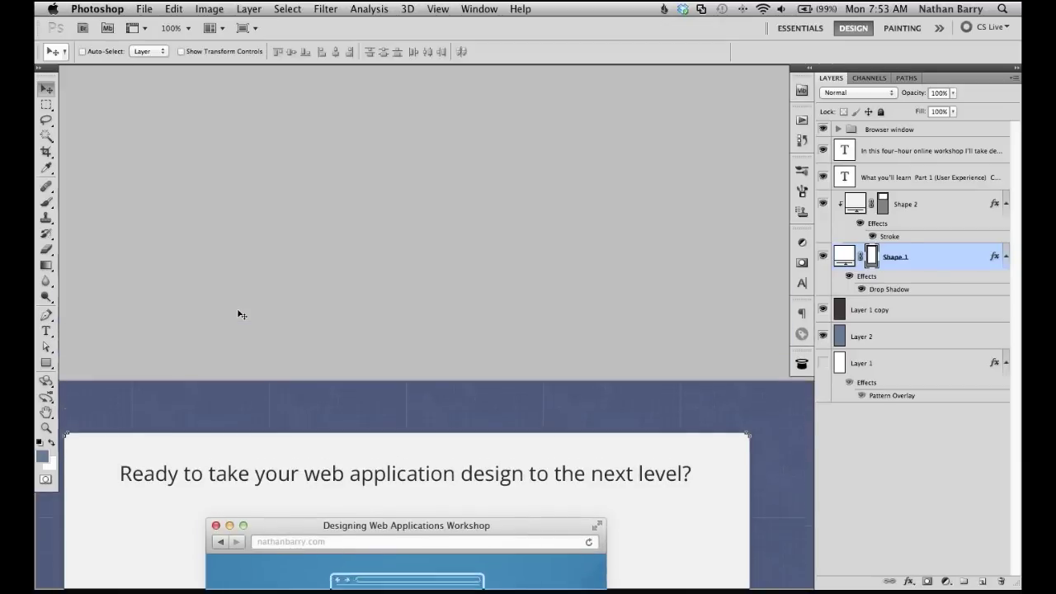
scroll(240, 315, up, 8)
scroll(242, 314, down, 7)
scroll(243, 305, up, 2)
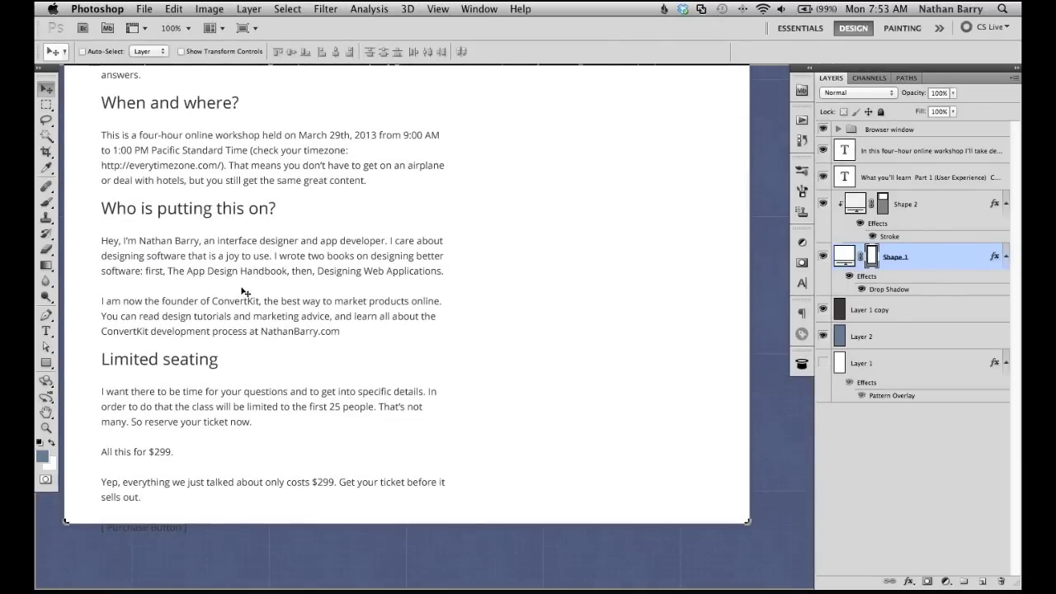
scroll(363, 334, up, 1)
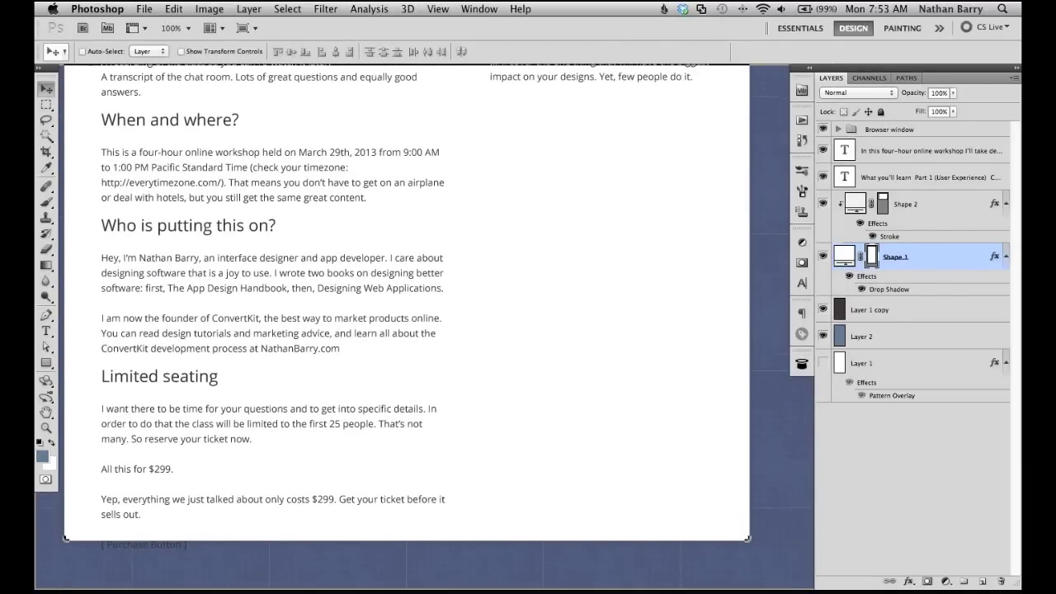
Step: Draw a rectangle behind the "What you'll learn" column, from the header area past the page panel's bottom edge, clipped to the panel
click(835, 234)
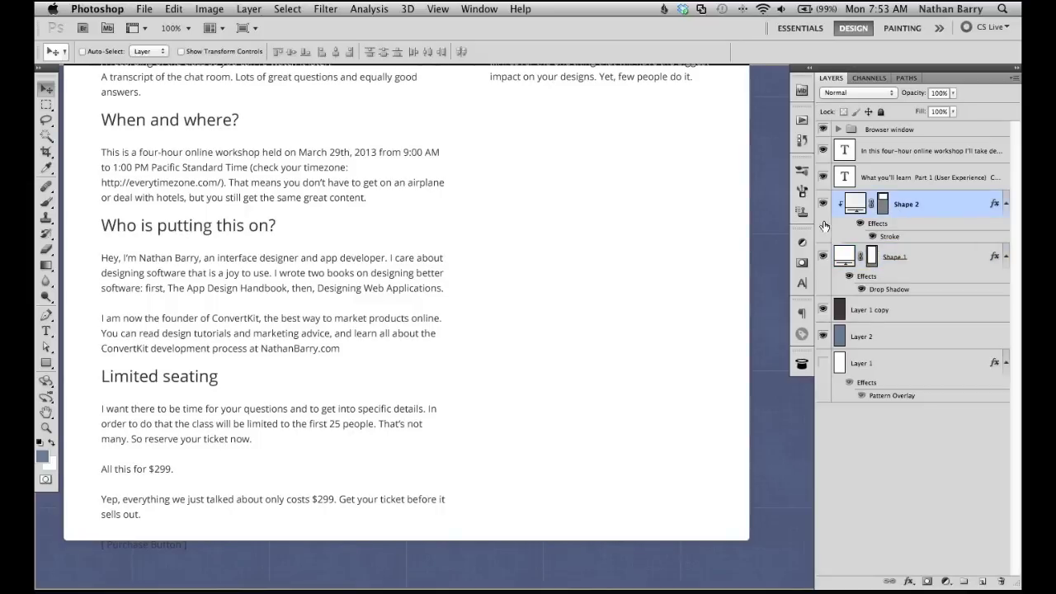
key(super+minus)
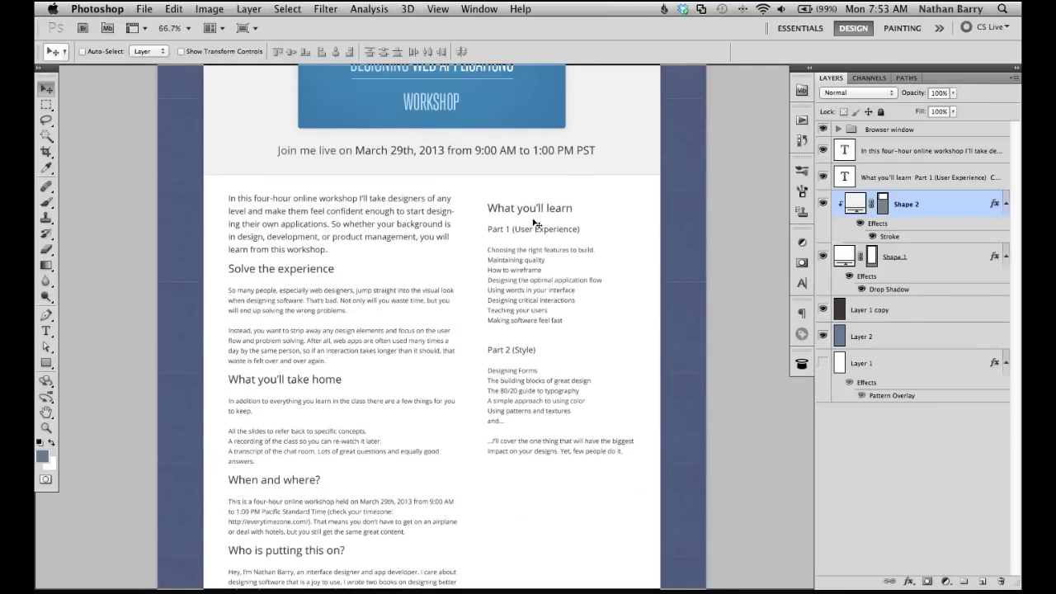
key(u)
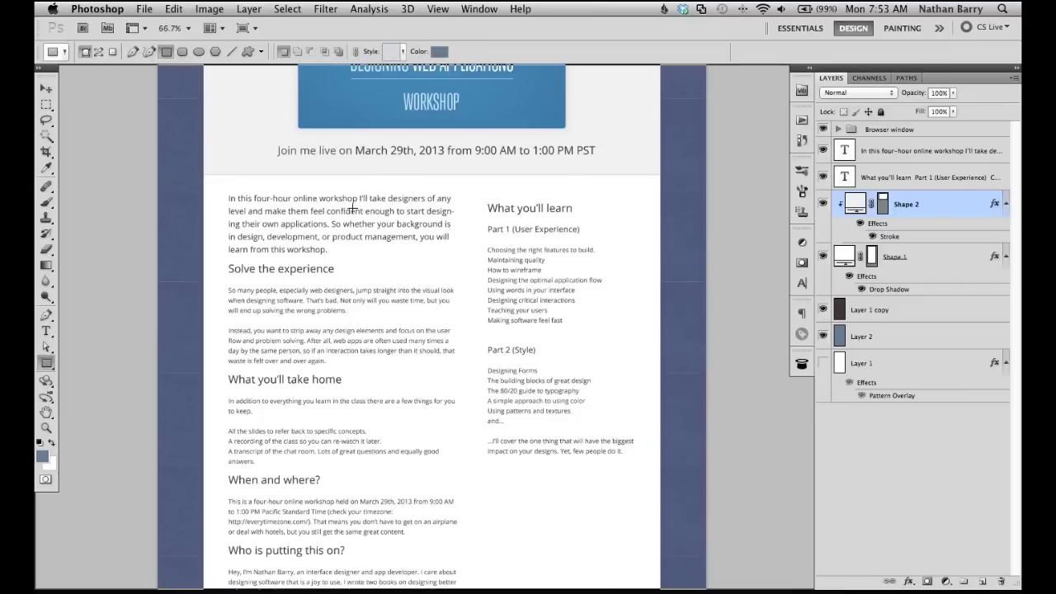
click(915, 259)
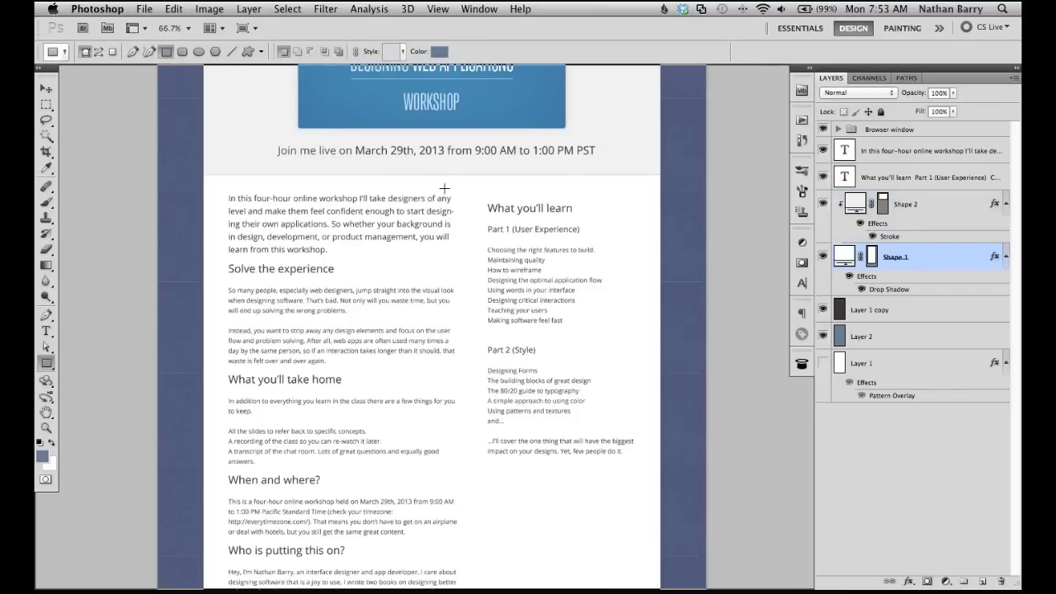
mouse_move(470, 161)
mouse_down()
mouse_move(544, 477)
mouse_move(627, 588)
mouse_move(666, 591)
mouse_move(677, 548)
mouse_up()
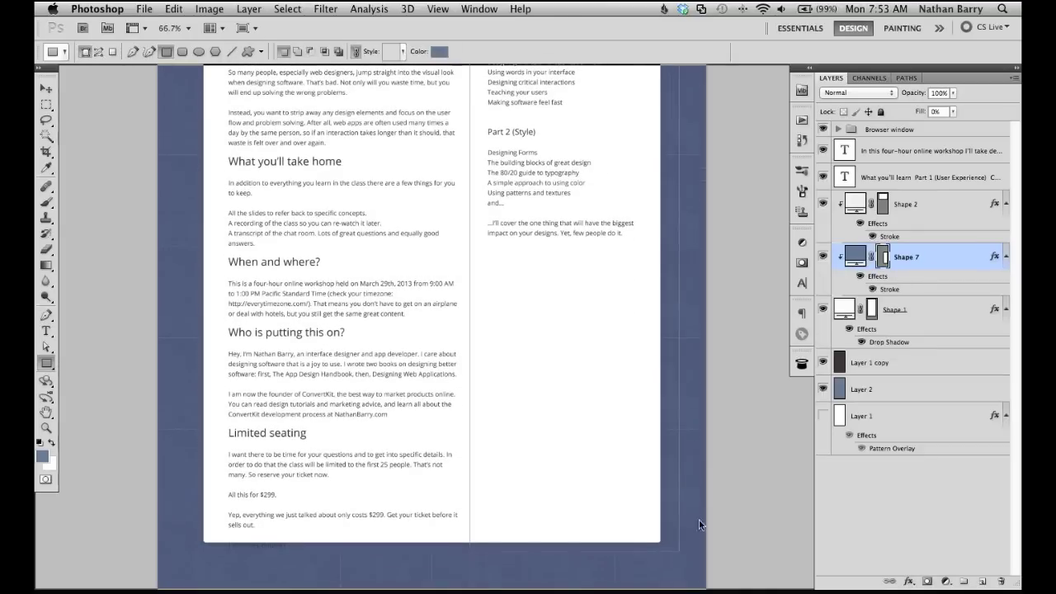
scroll(603, 252, up, 10)
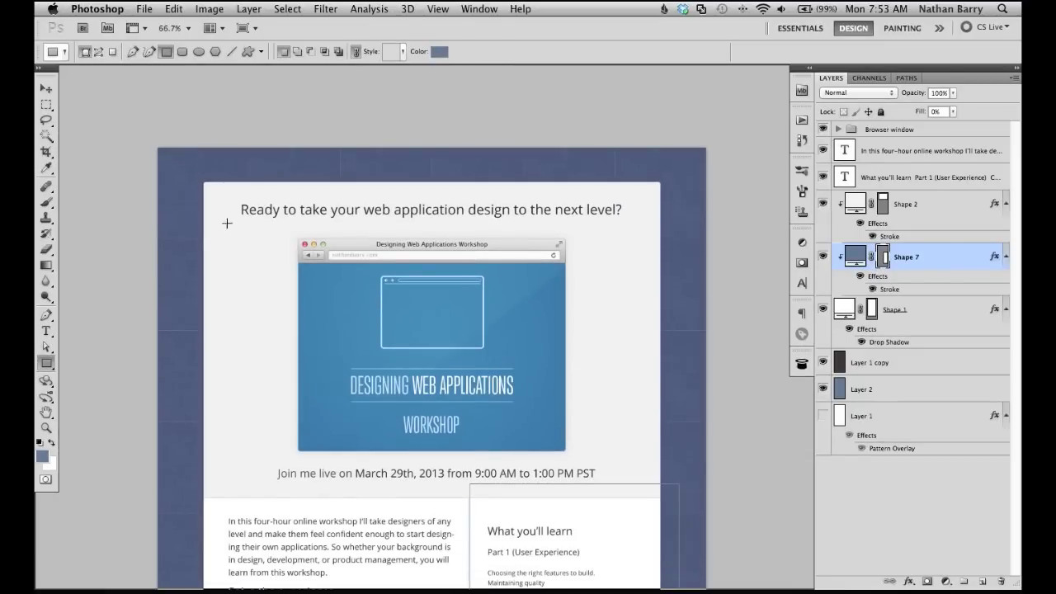
scroll(335, 420, down, 5)
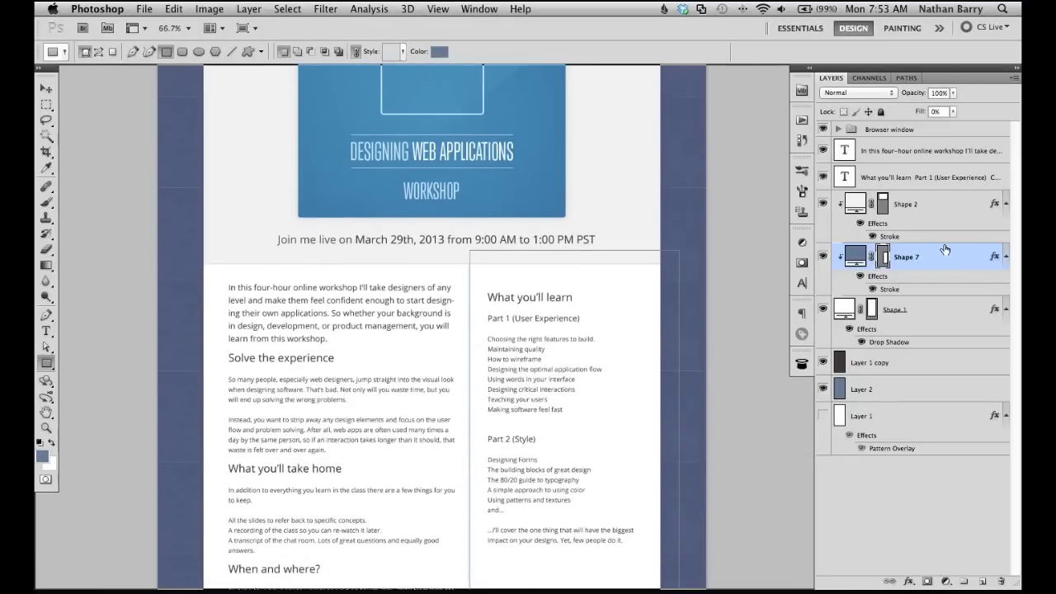
Step: Clear the layer style from the new sidebar rectangle
right_click(939, 263)
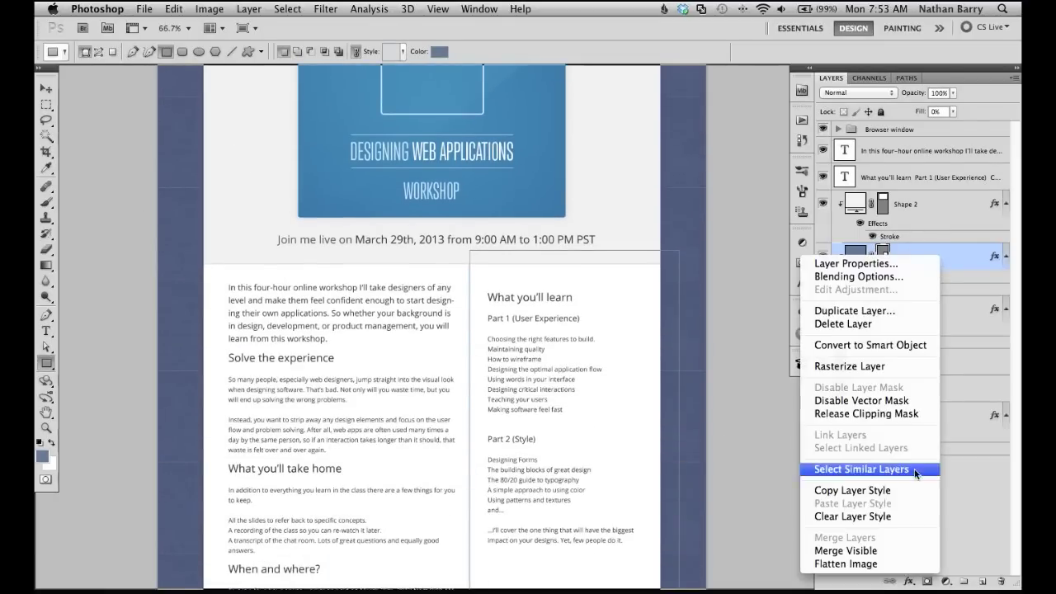
click(890, 517)
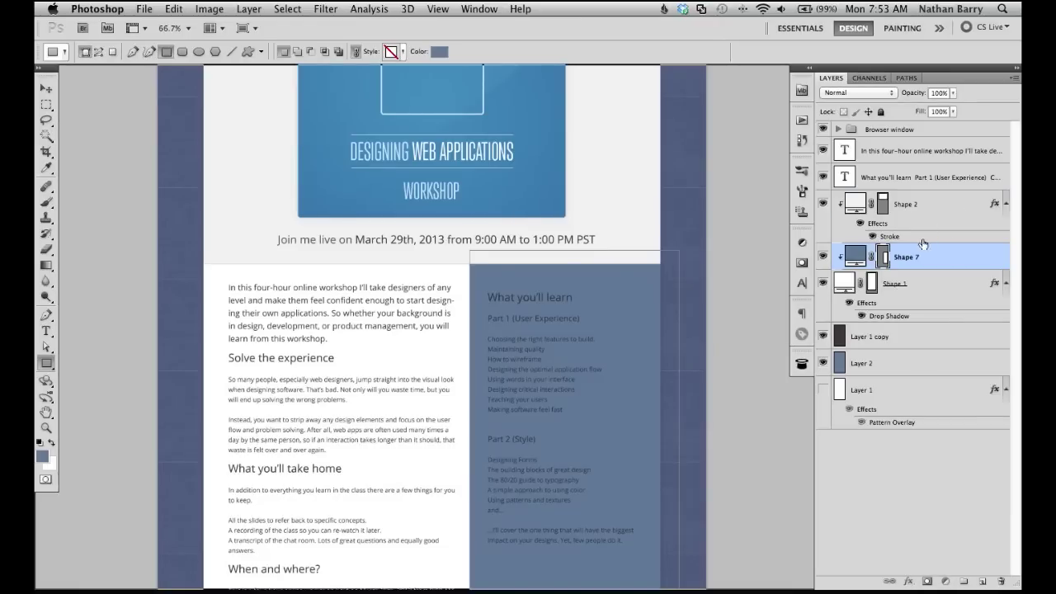
scroll(627, 346, down, 4)
scroll(629, 347, down, 4)
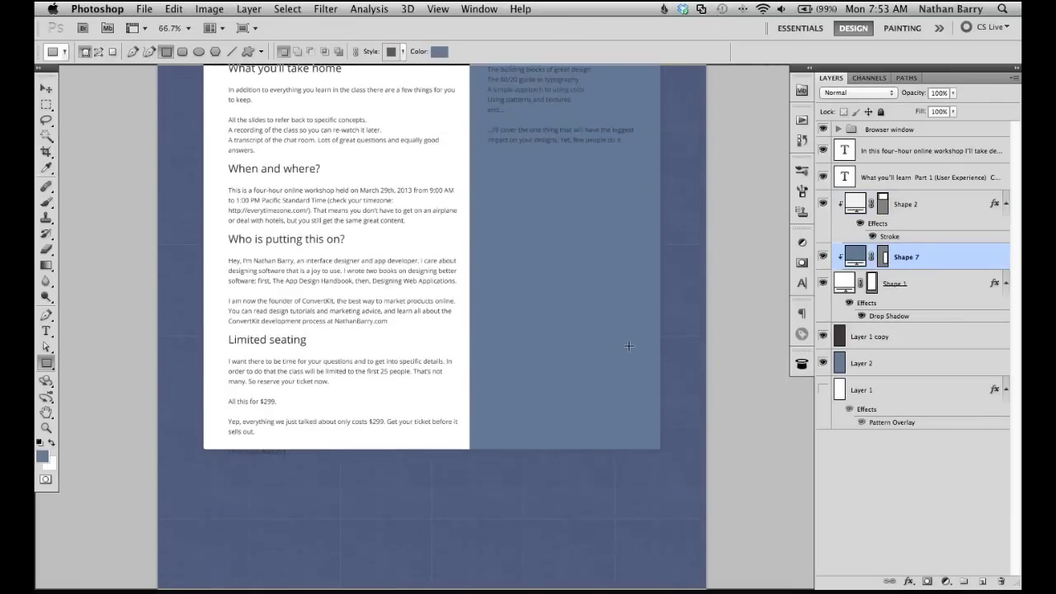
Step: Set the sidebar rectangle's fill to the pale blue eef3fa
double_click(852, 258)
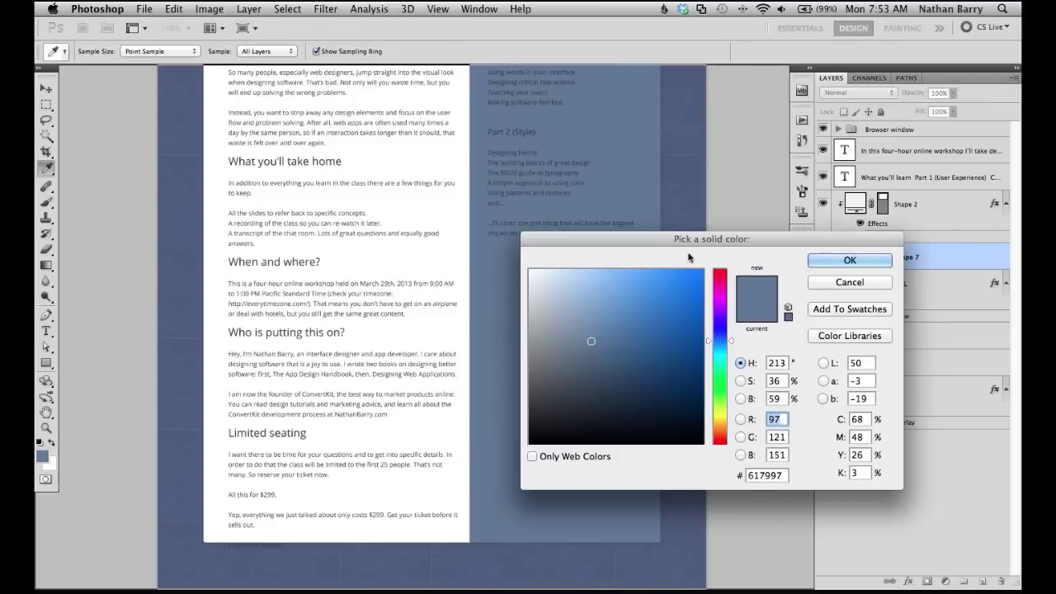
click(566, 266)
click(545, 271)
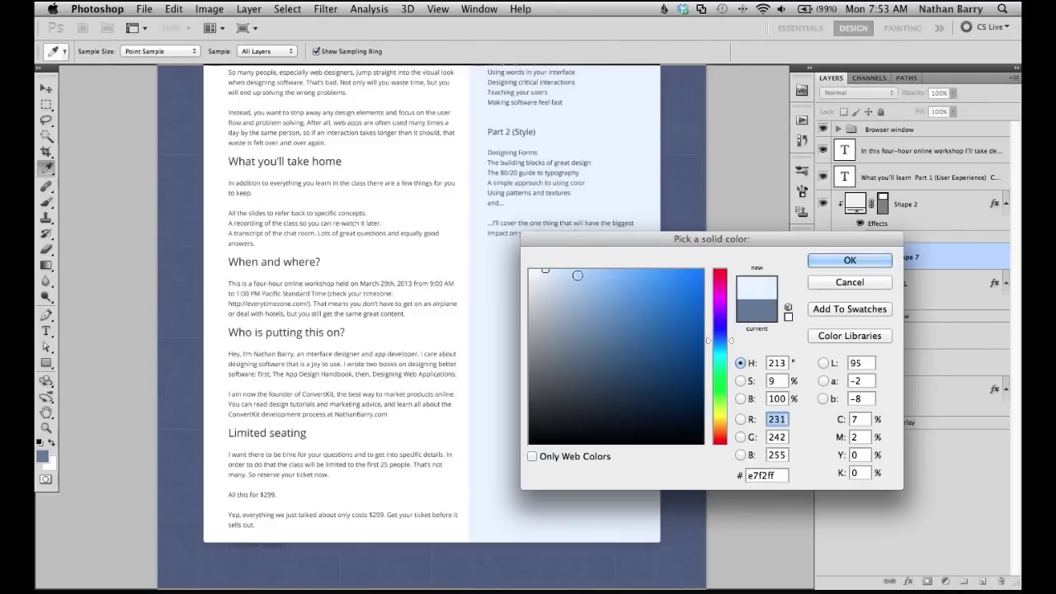
click(541, 276)
drag(541, 276, 537, 272)
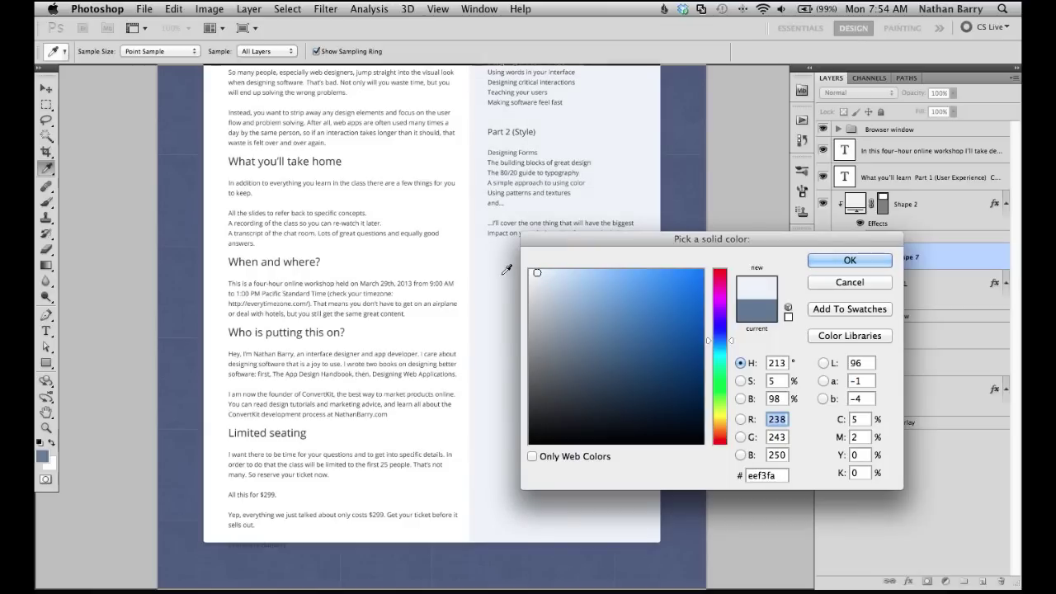
click(848, 261)
Step: Lighten the sidebar rectangle's fill to f2f6fa and check it against both columns at 100% zoom
drag(637, 259, 608, 481)
key(super+1)
double_click(860, 264)
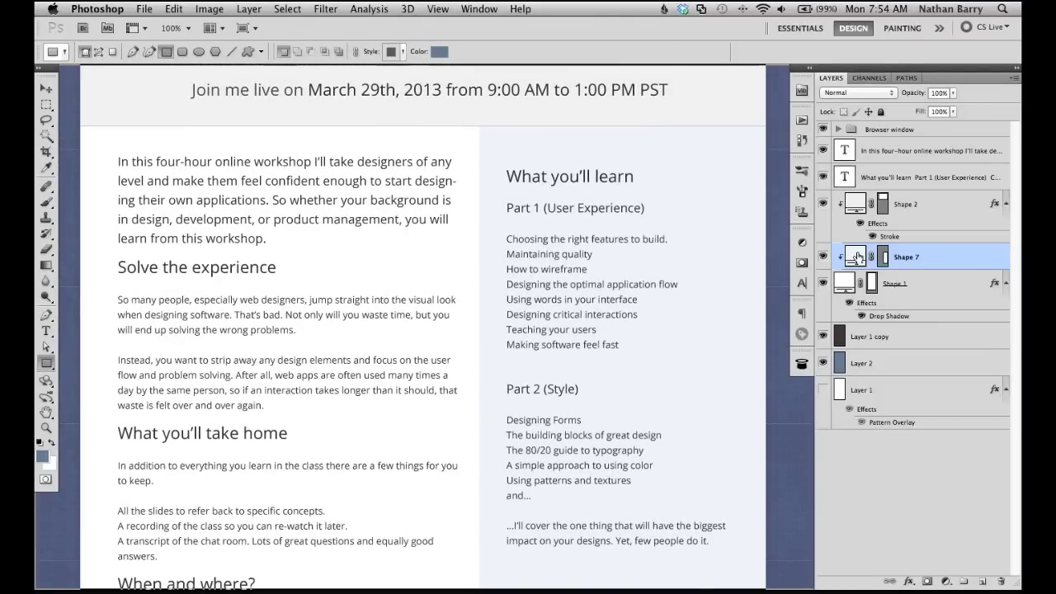
click(534, 272)
click(534, 272)
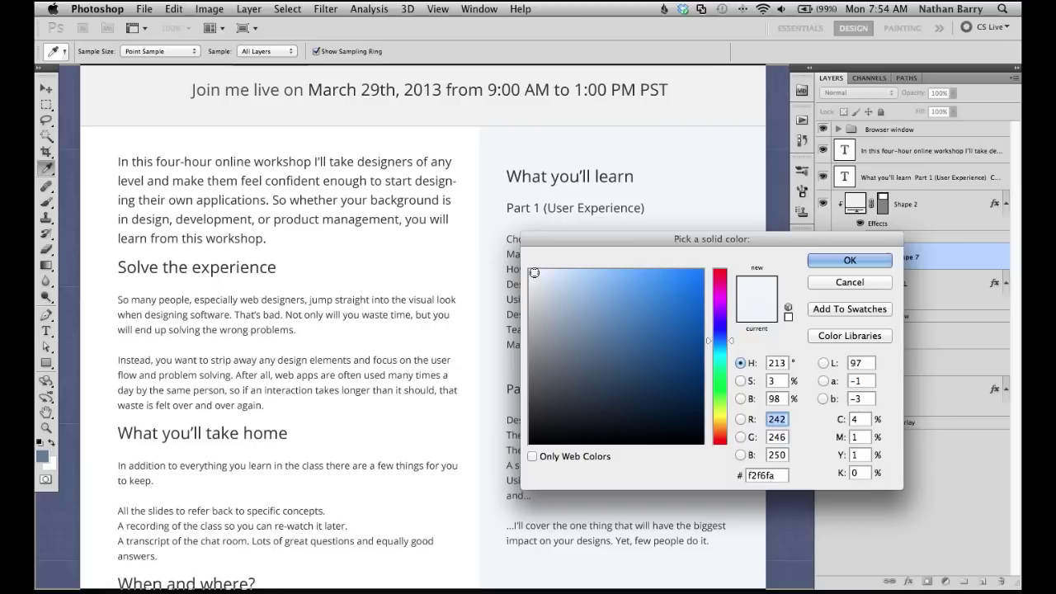
click(825, 260)
scroll(751, 321, up, 3)
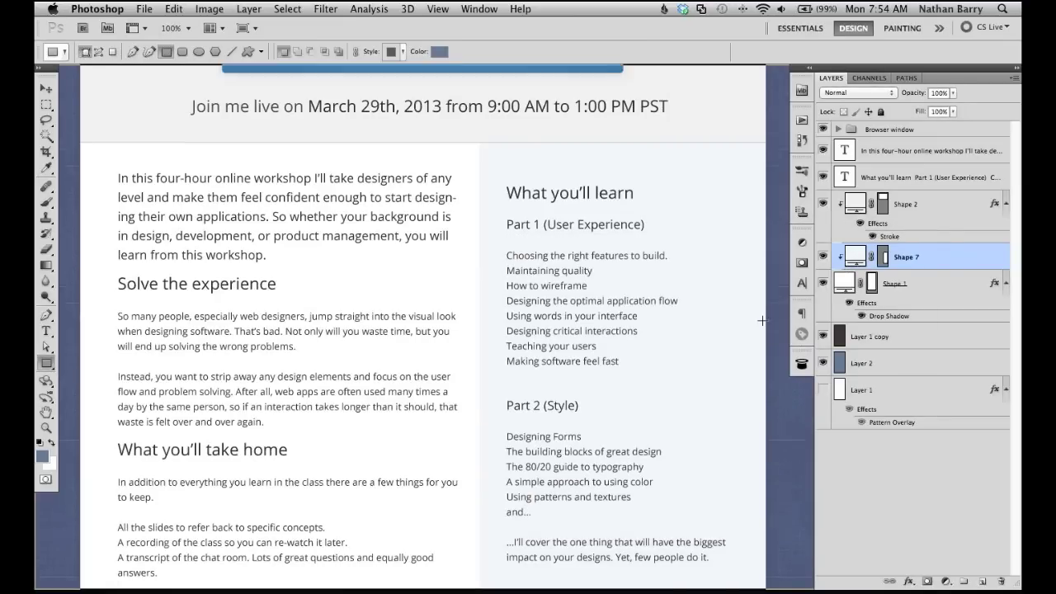
scroll(703, 371, down, 10)
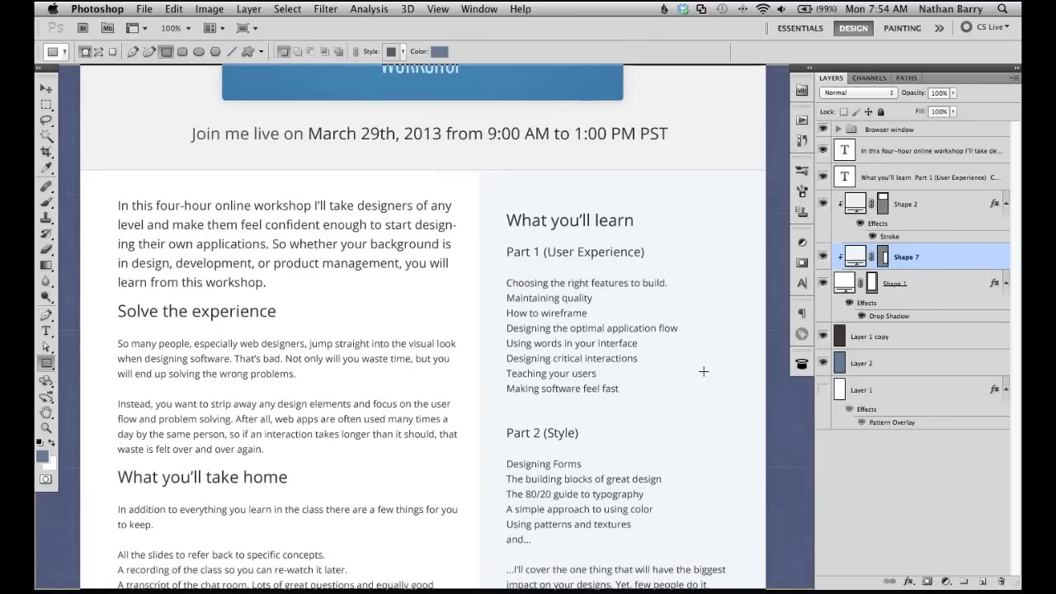
scroll(704, 371, up, 7)
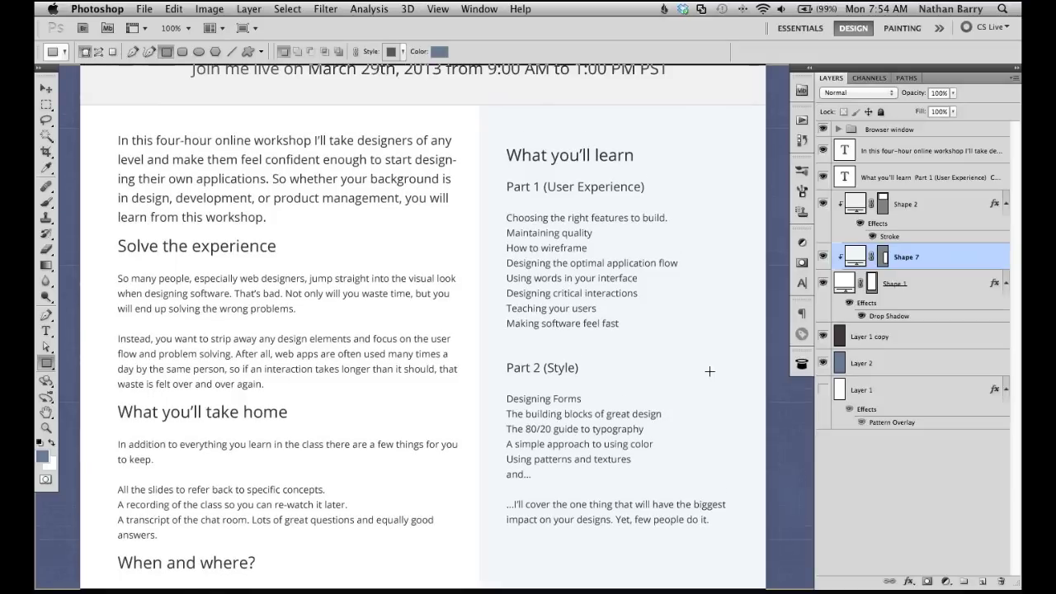
Step: Narrow the first column's text box from its right edge to leave more space beside the sidebar, and commit the edit
scroll(702, 367, up, 1)
key(v)
super+click(314, 208)
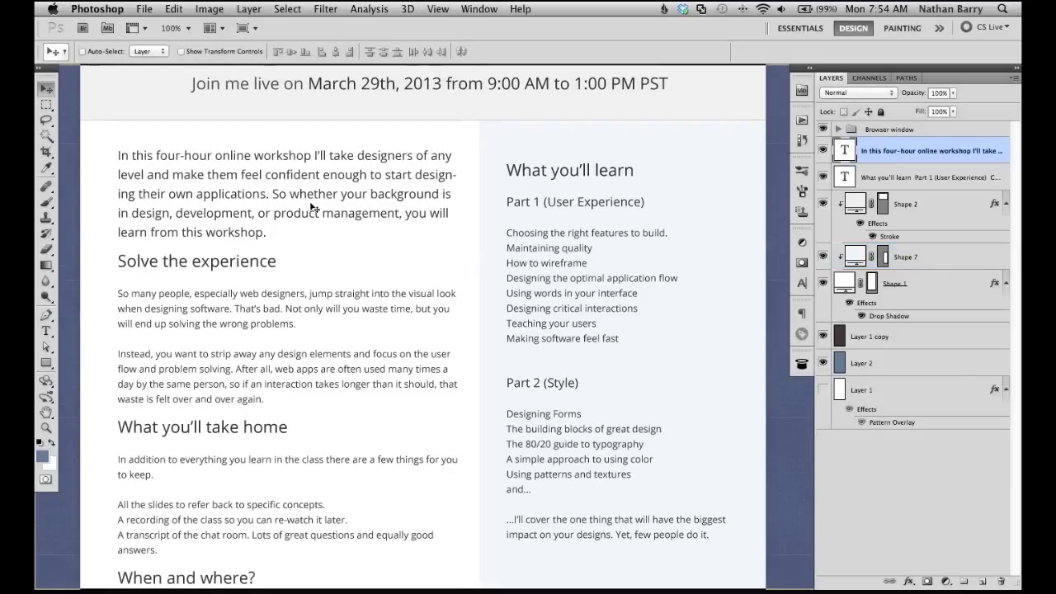
double_click(326, 208)
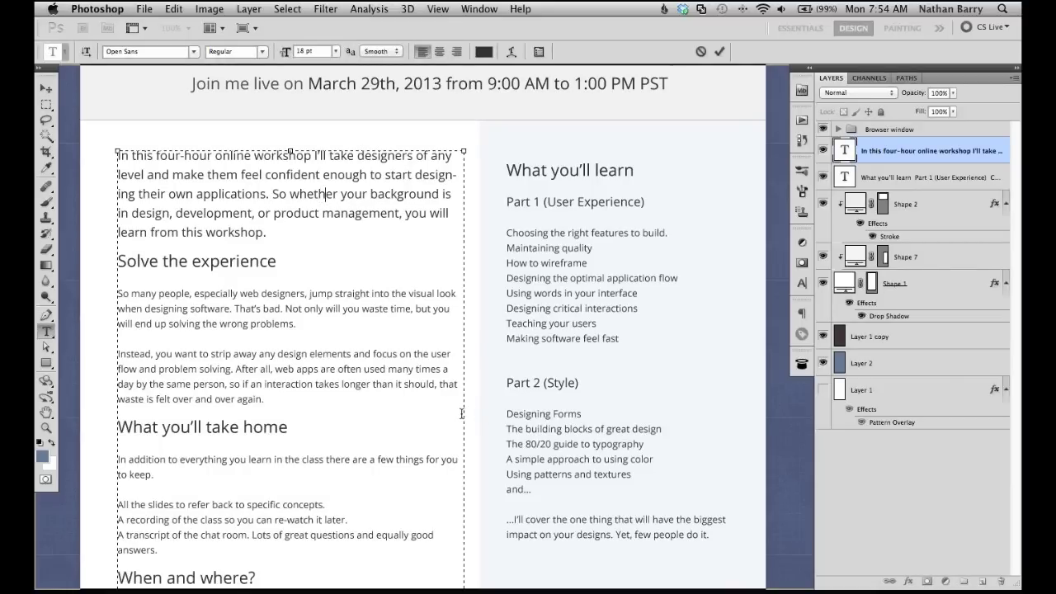
scroll(463, 413, down, 10)
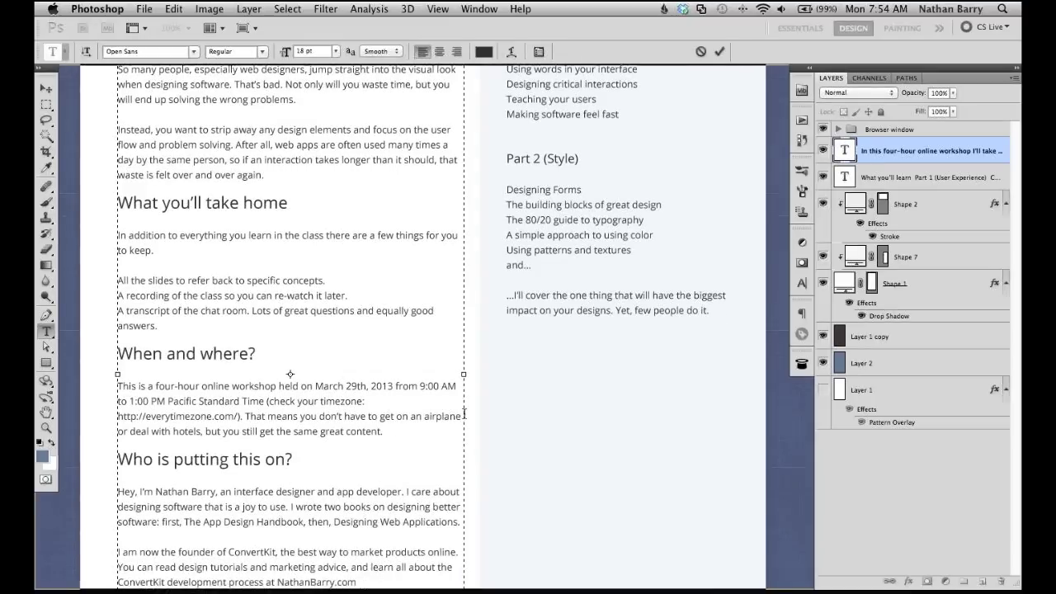
drag(464, 374, 442, 374)
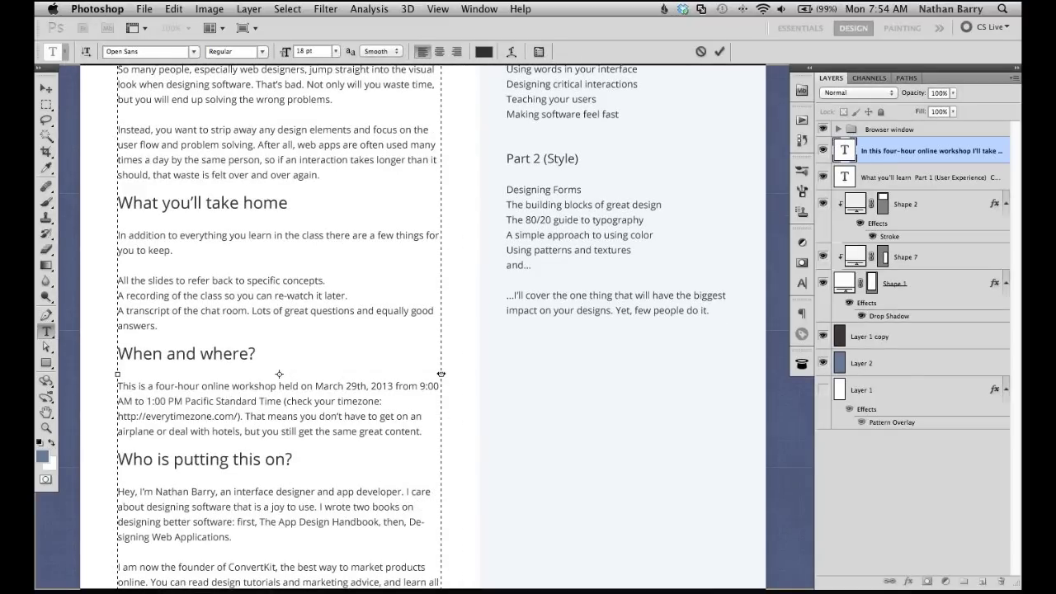
click(716, 54)
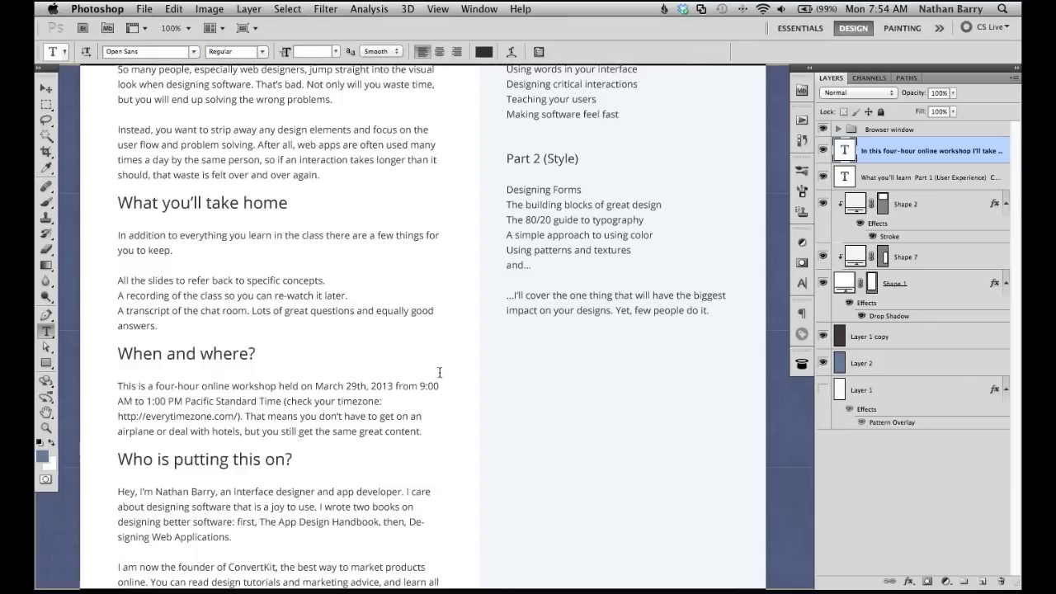
scroll(404, 415, up, 15)
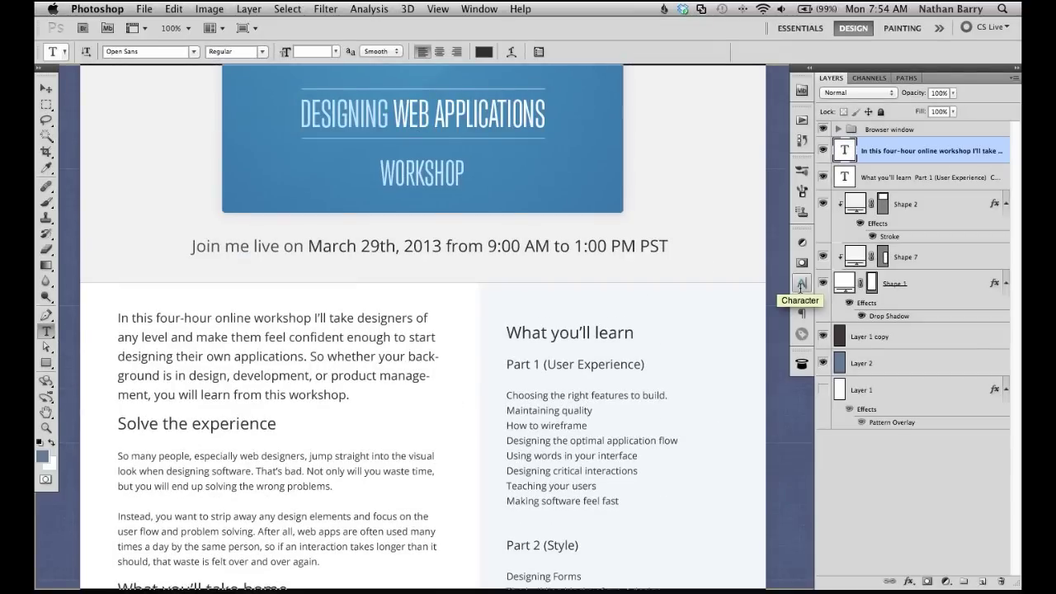
Step: Turn off hyphenation for the first column's text
scroll(321, 413, down, 2)
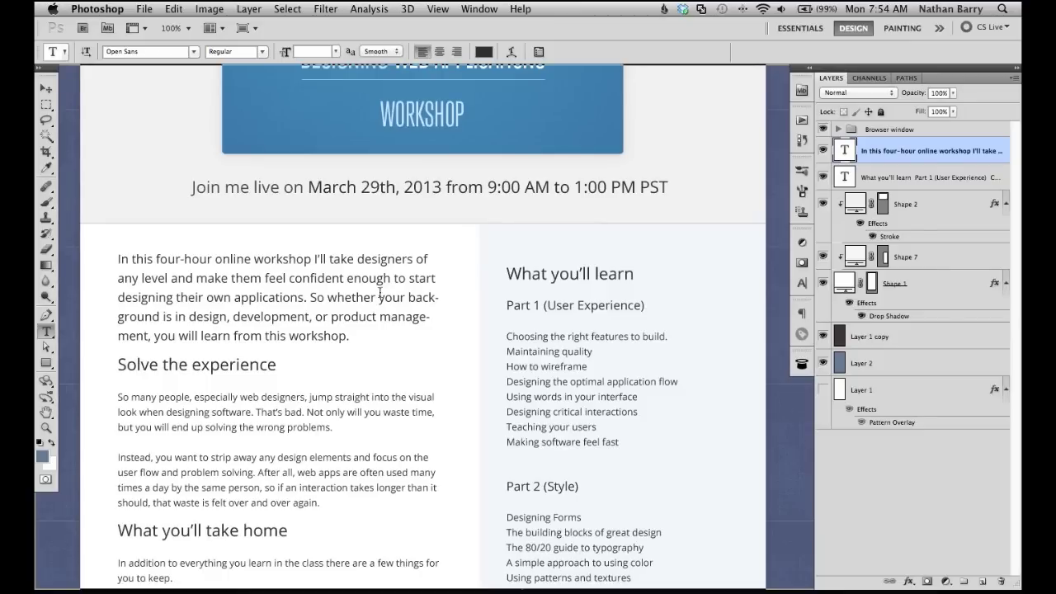
click(801, 283)
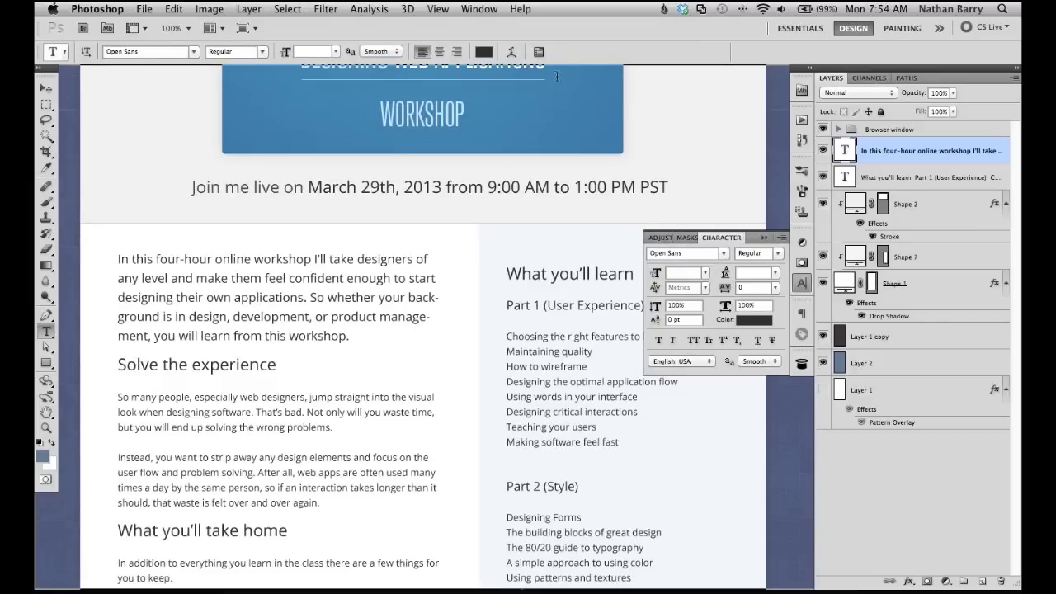
click(539, 52)
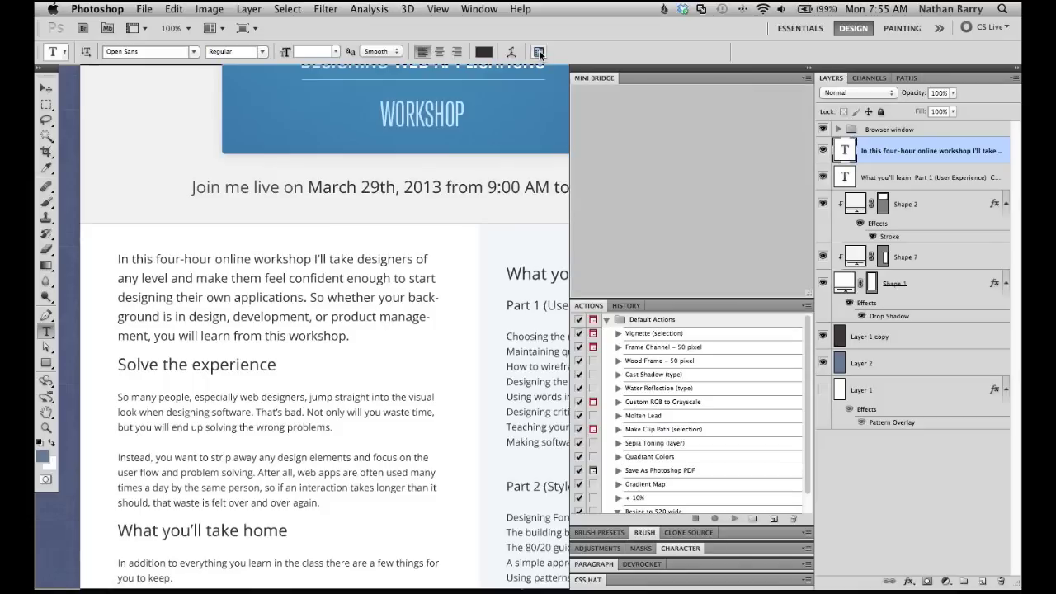
click(595, 565)
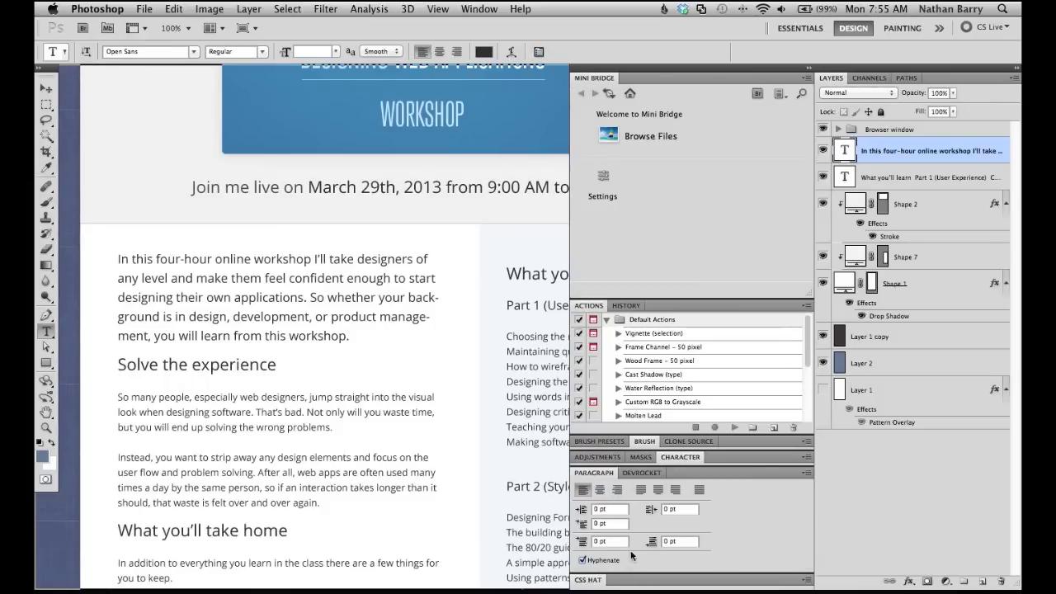
click(583, 560)
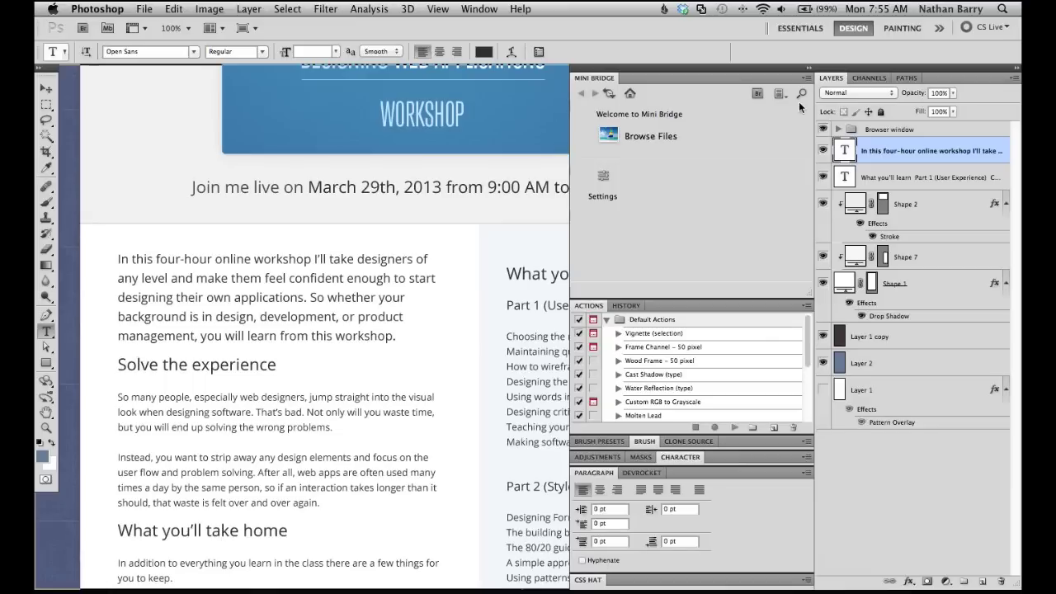
click(809, 69)
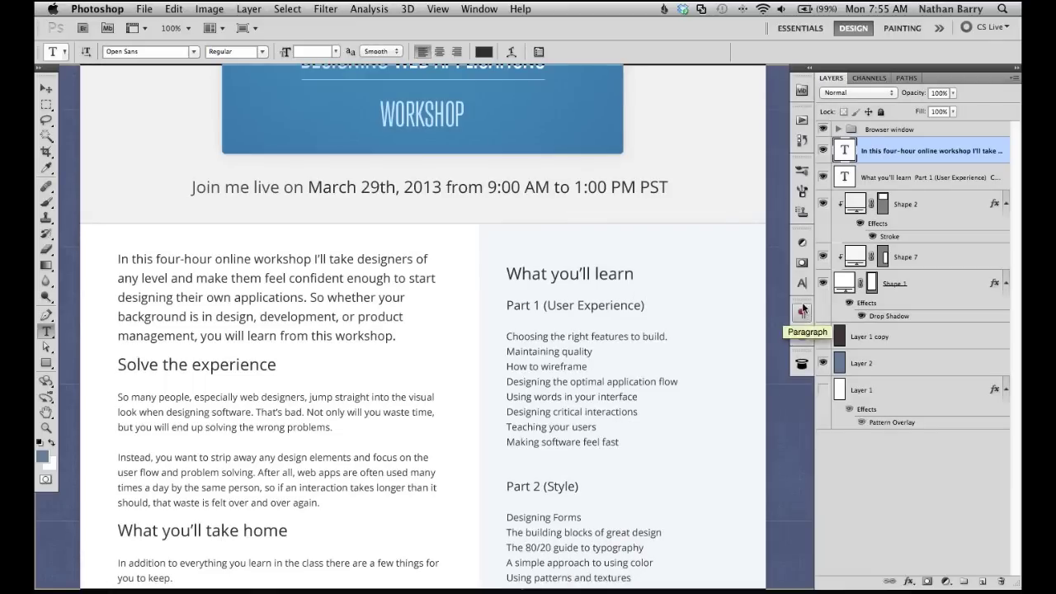
Step: Copy the "Limited seating" section, including the "[ Purchase Button ]" line, from the end of the first column and delete it there
scroll(723, 396, down, 3)
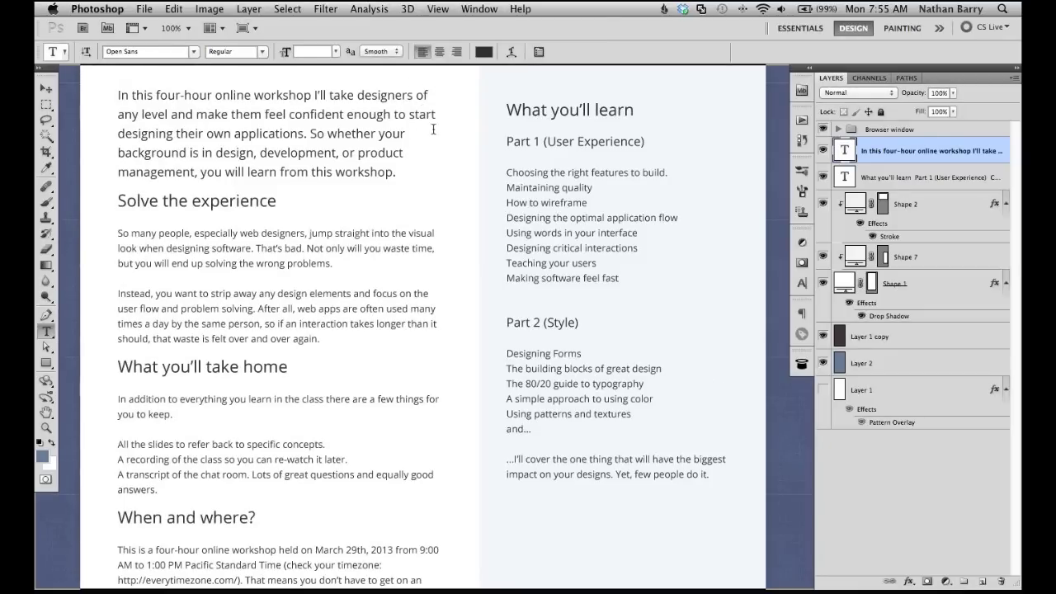
scroll(422, 314, down, 7)
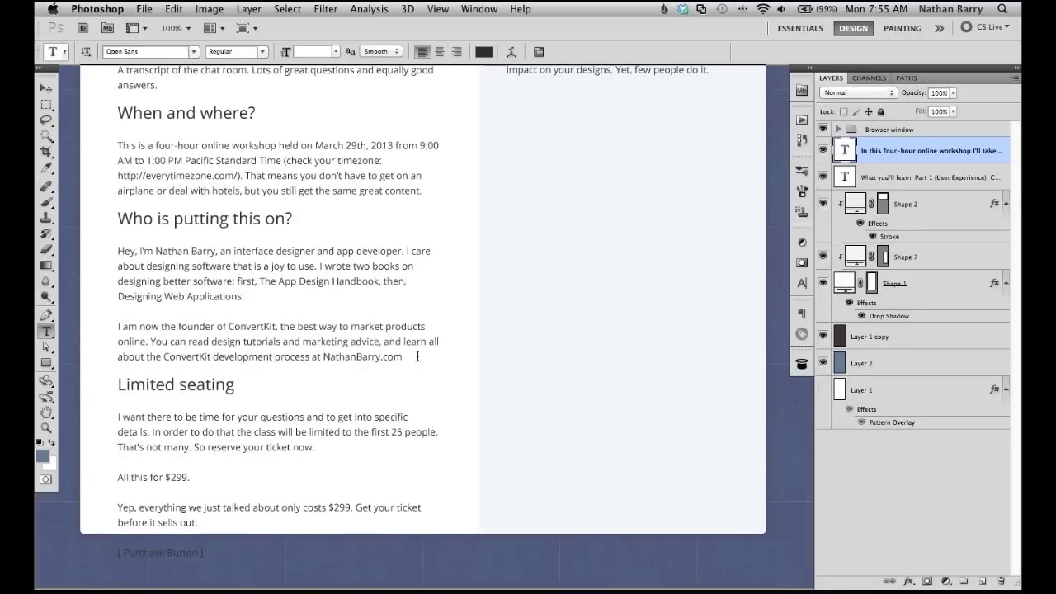
scroll(418, 356, down, 2)
scroll(417, 356, up, 1)
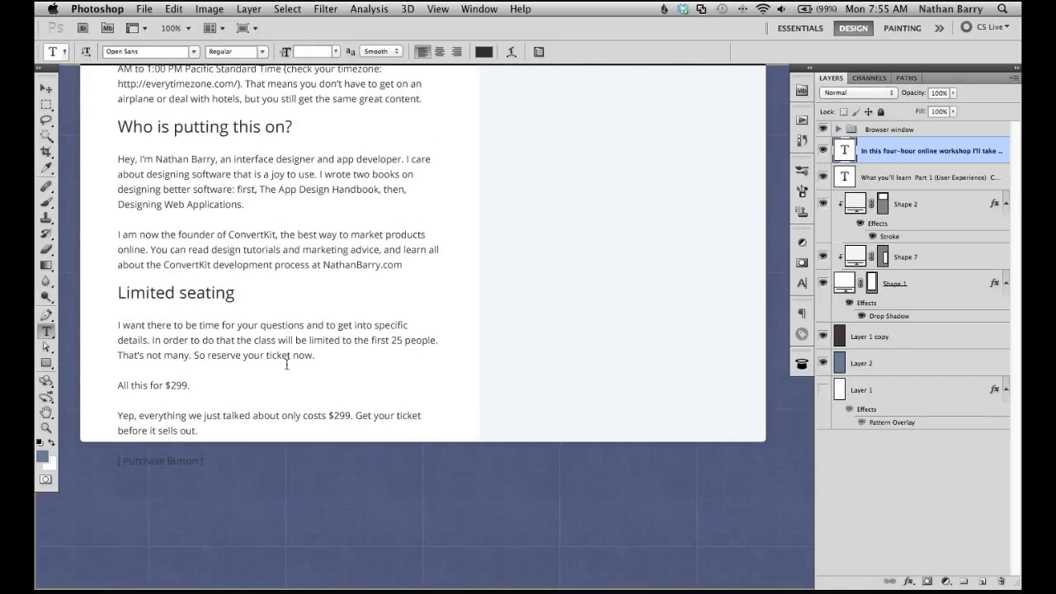
scroll(286, 364, up, 5)
scroll(231, 387, down, 5)
scroll(175, 407, up, 2)
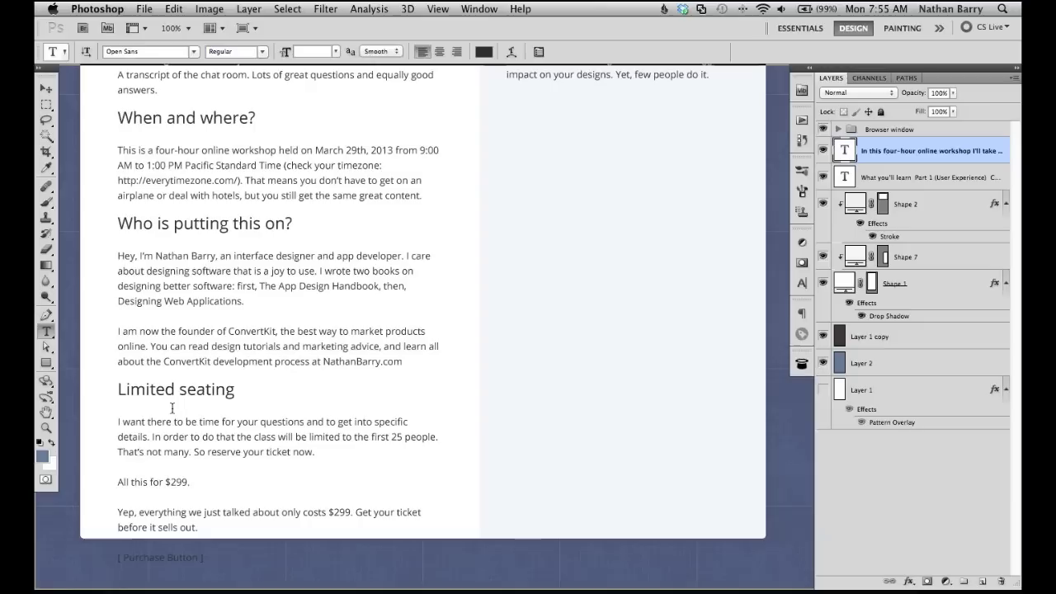
click(165, 422)
drag(238, 563, 115, 385)
key(super+c)
key(BackSpace)
scroll(278, 529, down, 1)
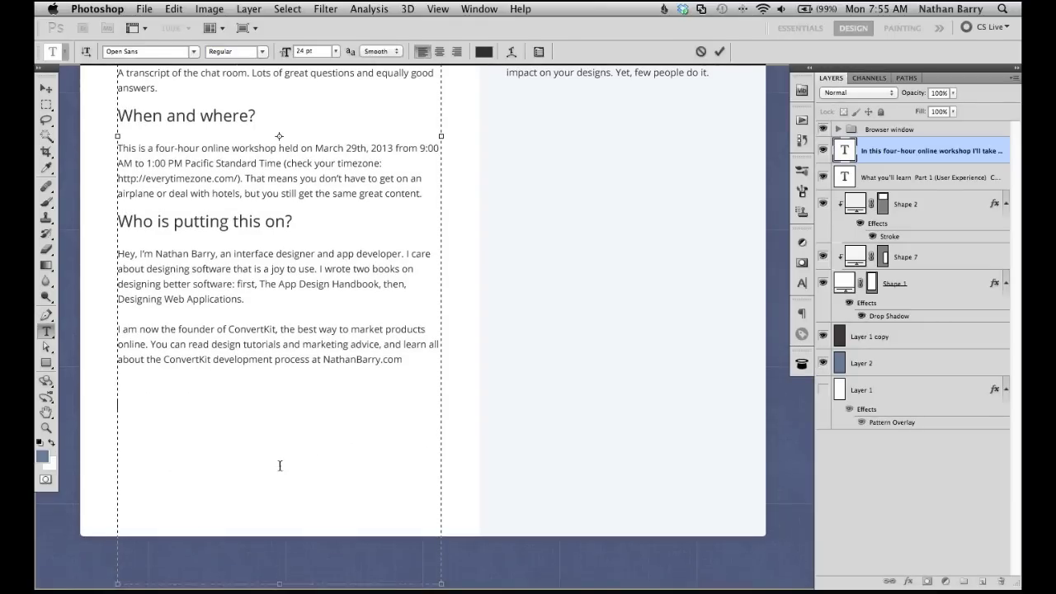
Step: Remove the leftover blank space at the end of the first column, shorten its text box to the remaining text, and commit
scroll(273, 446, down, 2)
key(BackSpace)
drag(280, 571, 280, 394)
key(super+Return)
Step: Shorten the "What you'll learn" text box so it ends just below its last line, and commit
scroll(467, 407, up, 5)
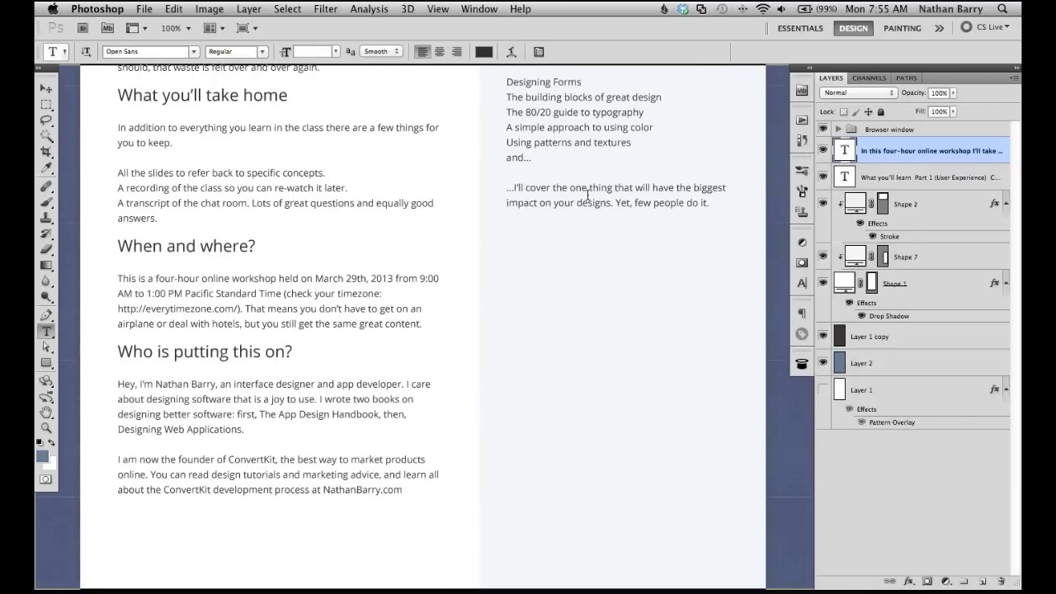
click(587, 198)
key(super+Return)
click(591, 189)
drag(625, 489, 614, 220)
key(super+Return)
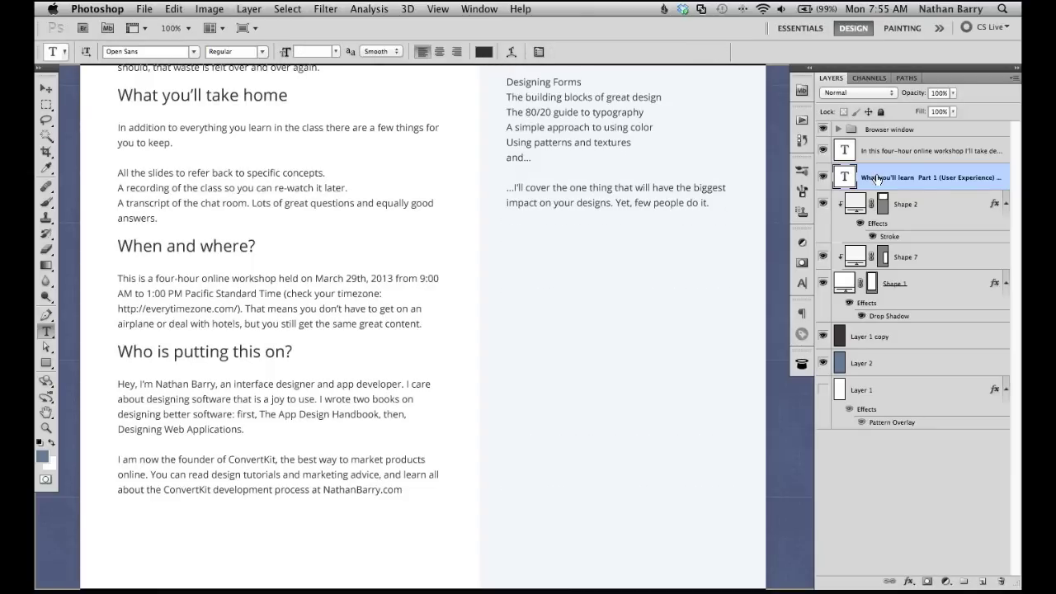
Step: Duplicate the "What you'll learn" text layer and move the copy down below the original in the sidebar
key(super+j)
key(v)
drag(600, 150, 598, 358)
Step: Replace all text in the duplicated sidebar layer with the copied "Limited seating" section, and commit
key(t)
click(592, 355)
key(super+a)
key(super+v)
key(super+Return)
Step: Shorten the "Limited seating" text box so it ends just below the "[ Purchase Button ]" line
click(647, 472)
scroll(647, 472, down, 4)
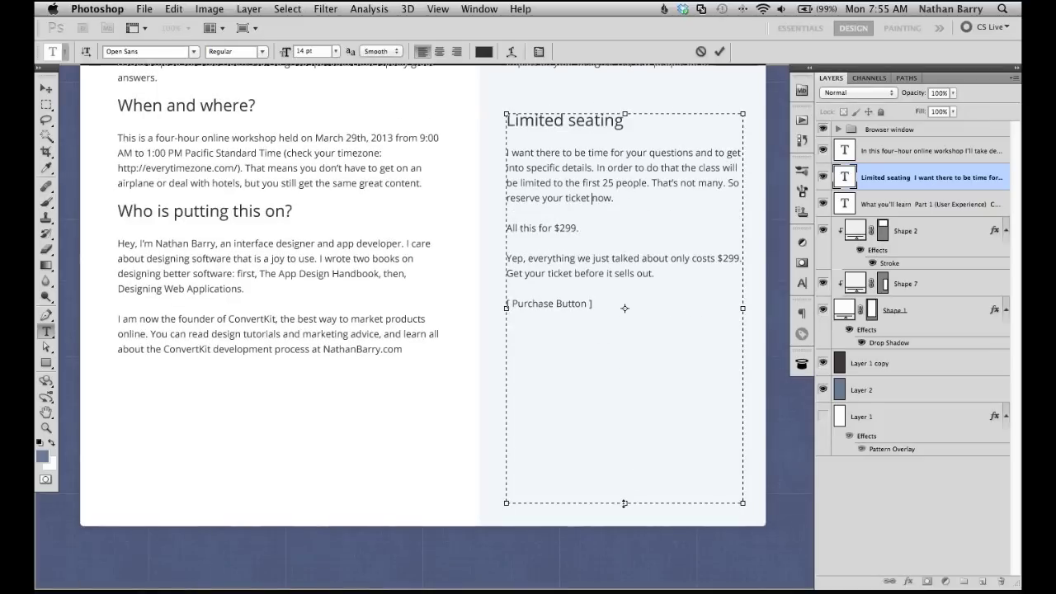
key(super+Return)
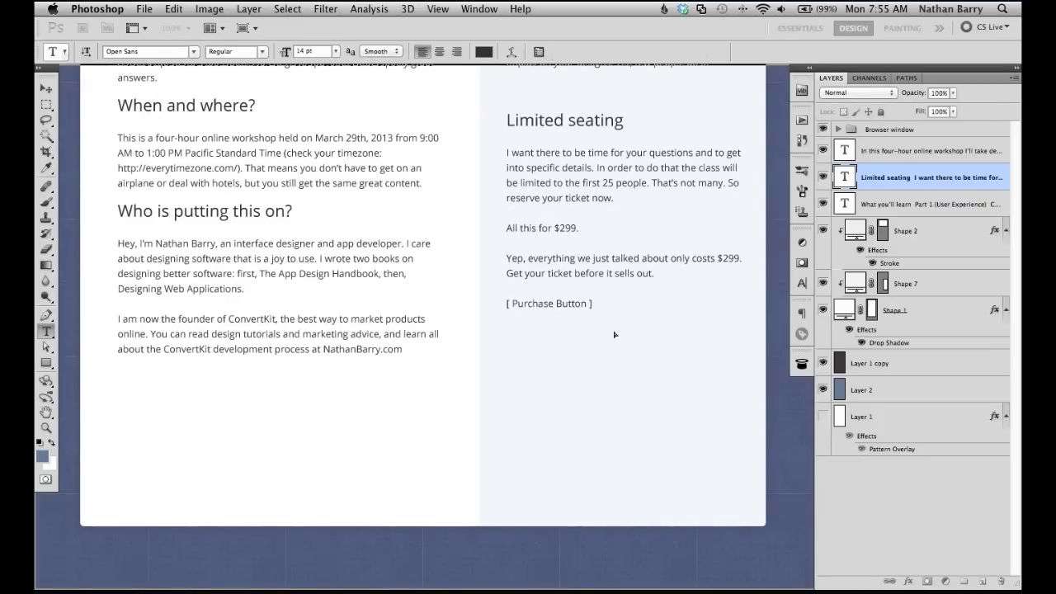
scroll(614, 335, up, 8)
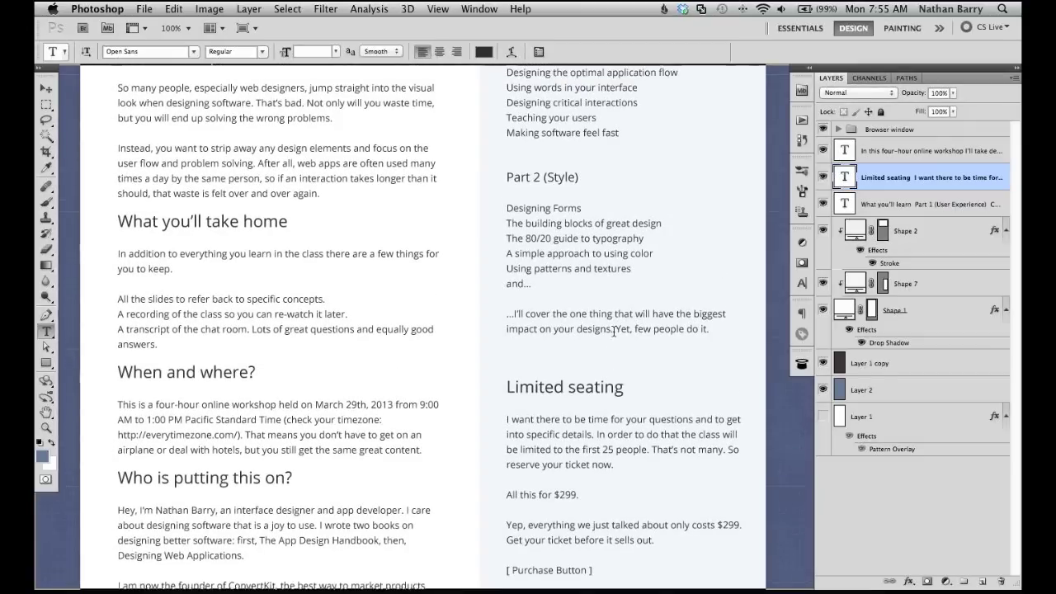
scroll(614, 333, up, 1)
scroll(613, 331, down, 6)
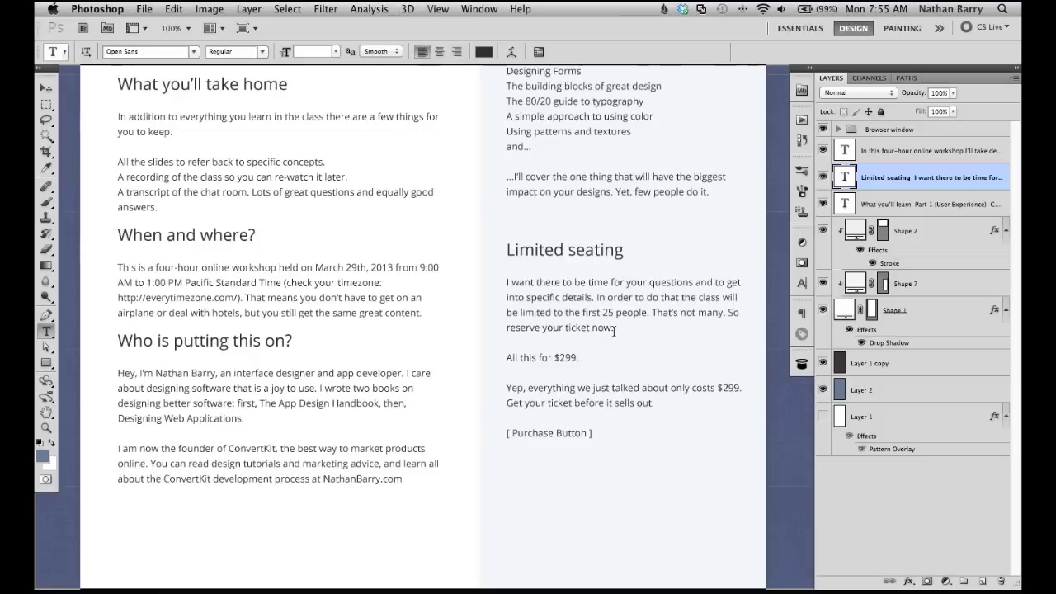
click(569, 352)
drag(587, 357, 495, 354)
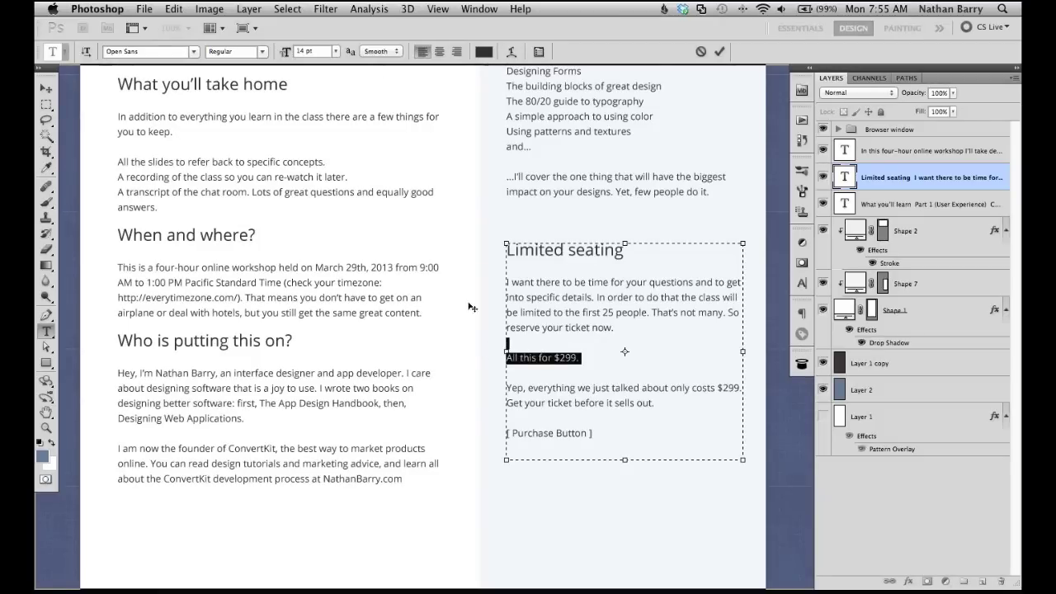
click(720, 51)
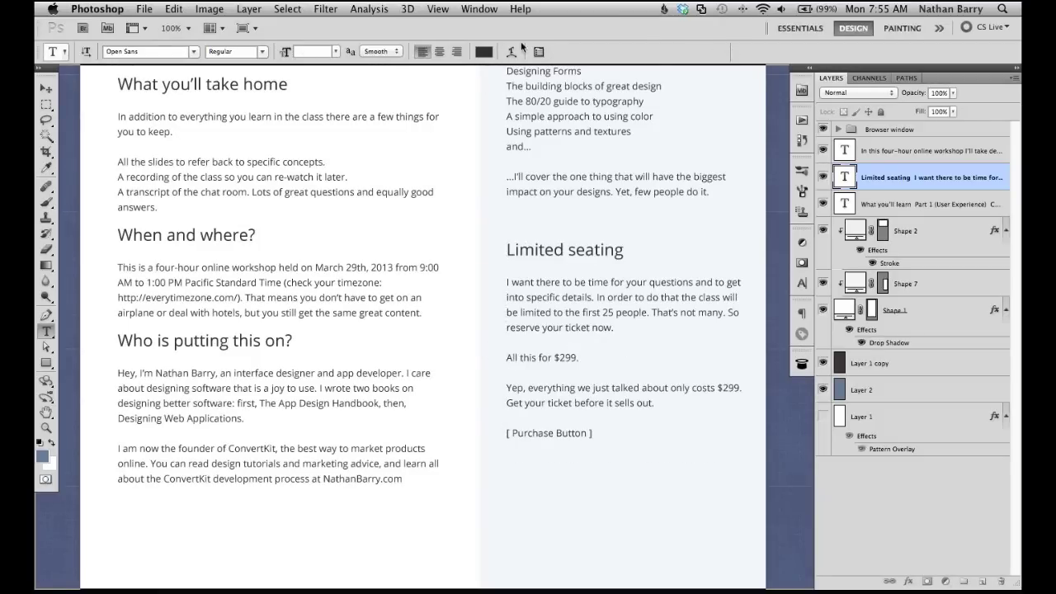
Step: Draw a rounded rectangle with a 2 px corner radius over the "Limited seating" block in the sidebar
key(u)
click(182, 52)
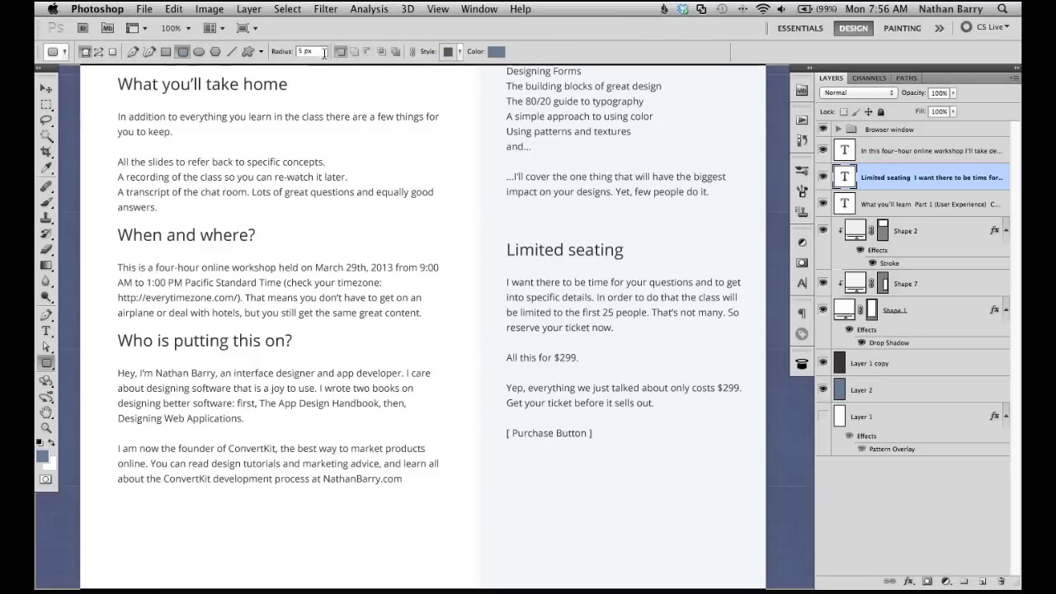
click(300, 51)
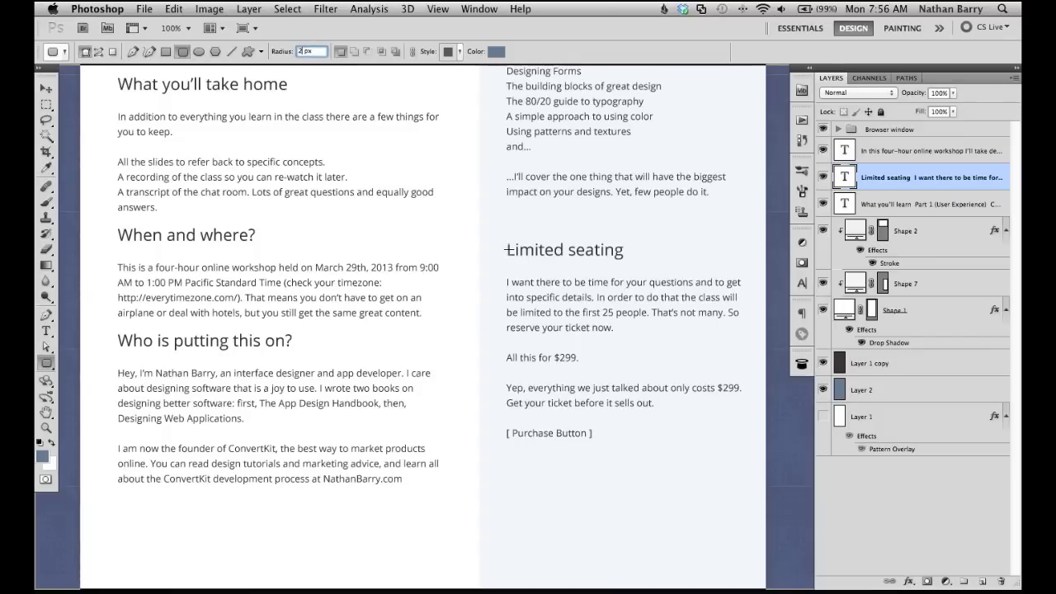
drag(507, 244, 728, 489)
mouse_move(736, 486)
mouse_down()
mouse_move(730, 406)
mouse_move(734, 418)
mouse_up()
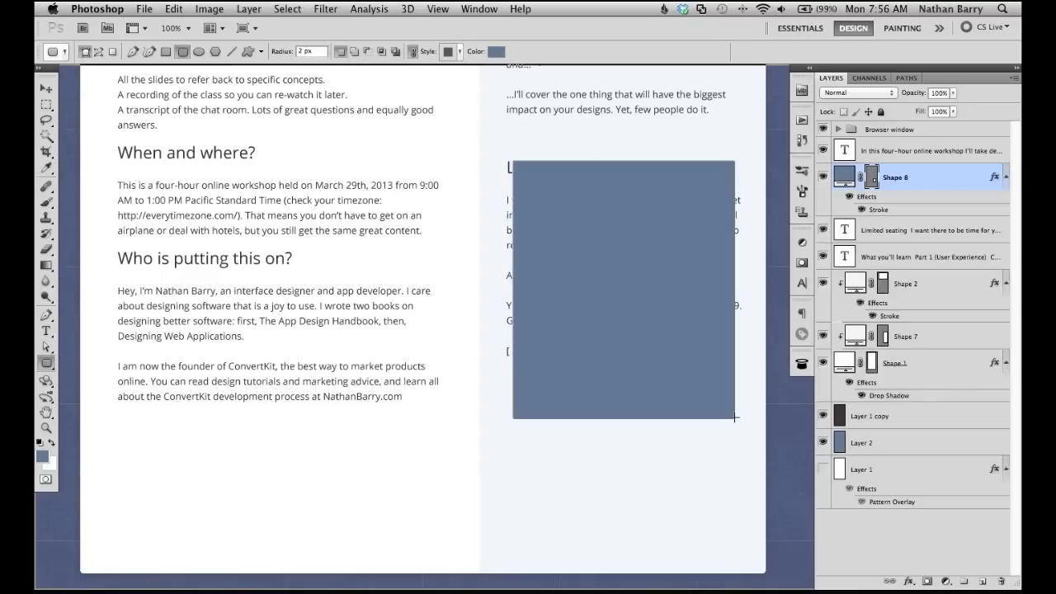
Step: Set the new rounded rectangle's fill color to white
double_click(848, 176)
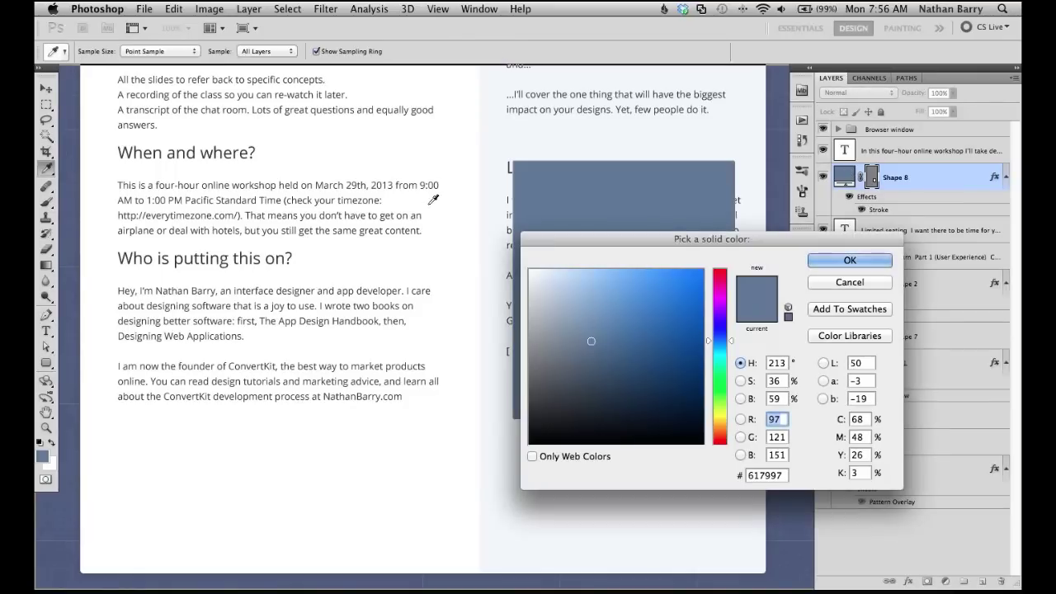
drag(556, 276, 504, 249)
click(850, 260)
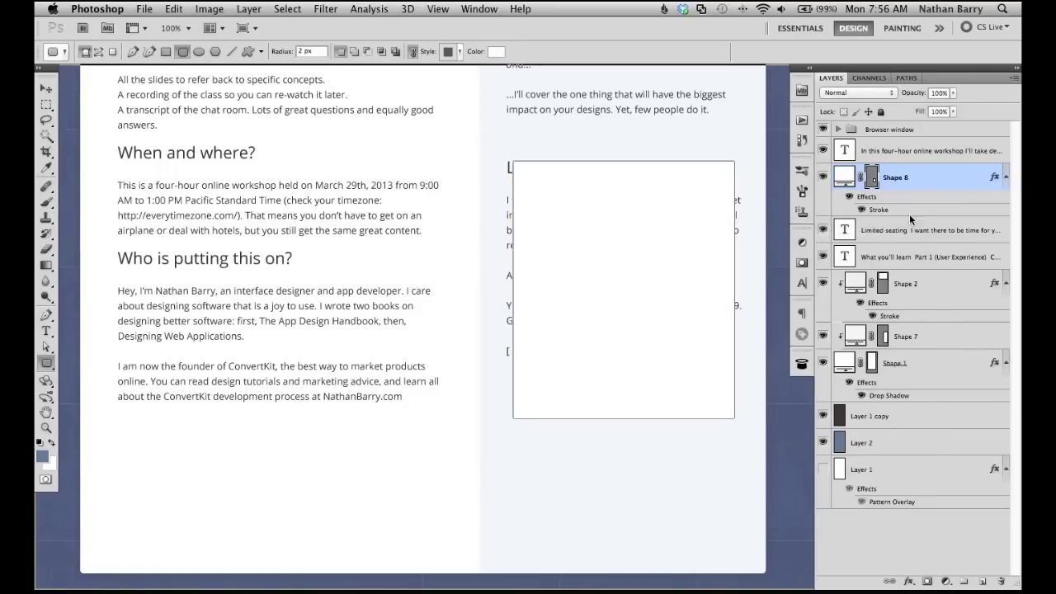
Step: Give the white rectangle a drop shadow with 15% opacity and 1 px distance, and turn off its stroke
right_click(947, 168)
click(957, 185)
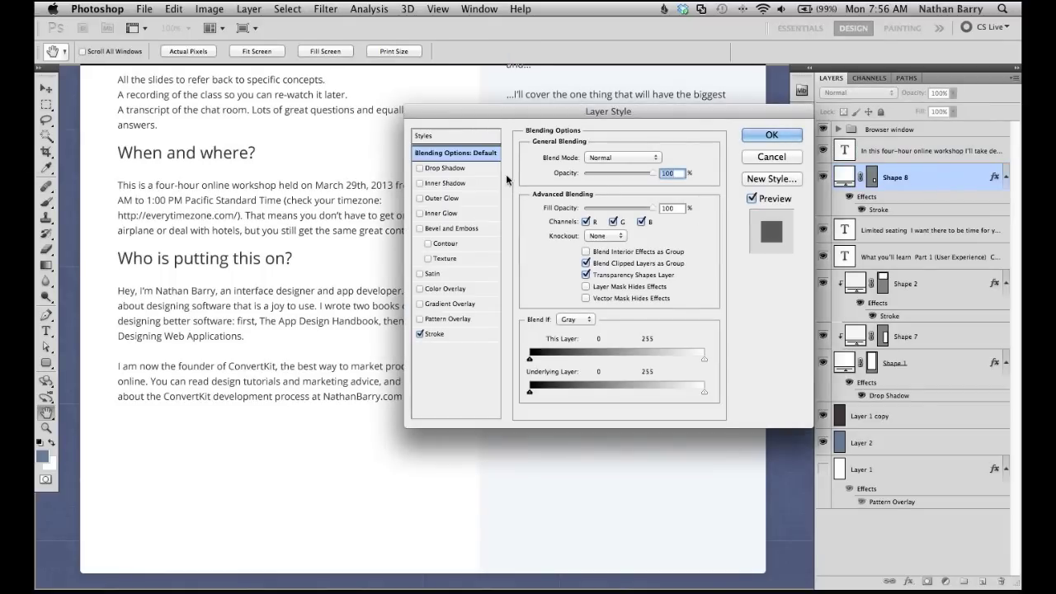
click(486, 169)
key(Tab)
key(Tab)
drag(625, 213, 569, 214)
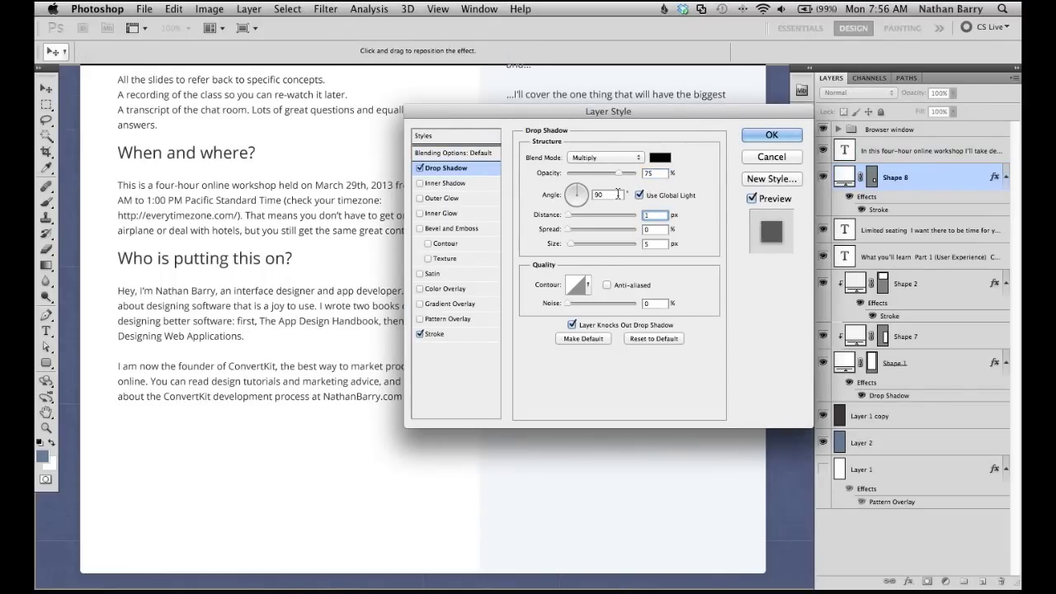
drag(619, 172, 578, 171)
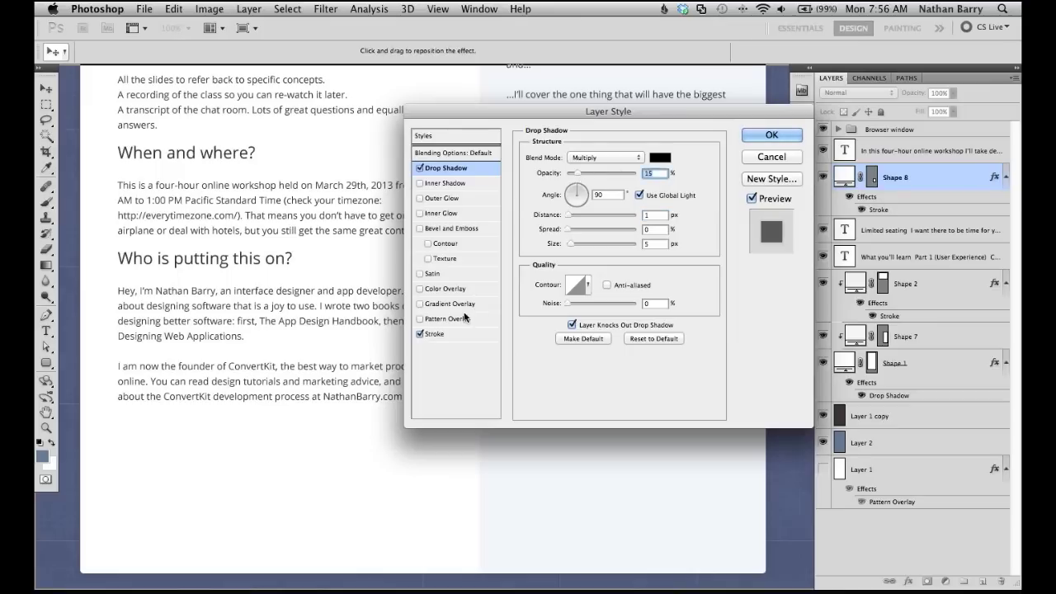
click(419, 334)
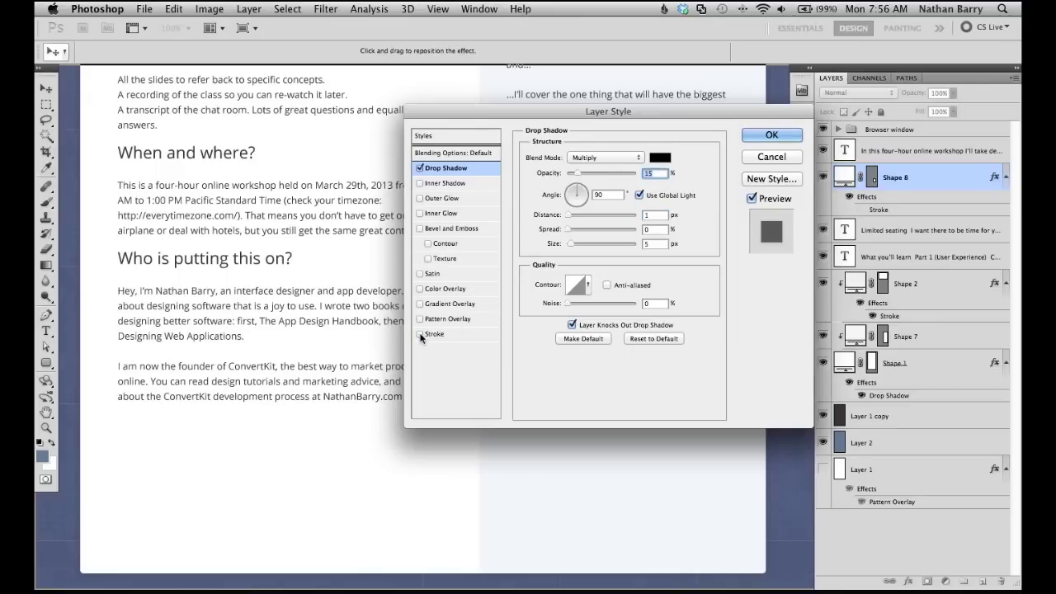
click(770, 136)
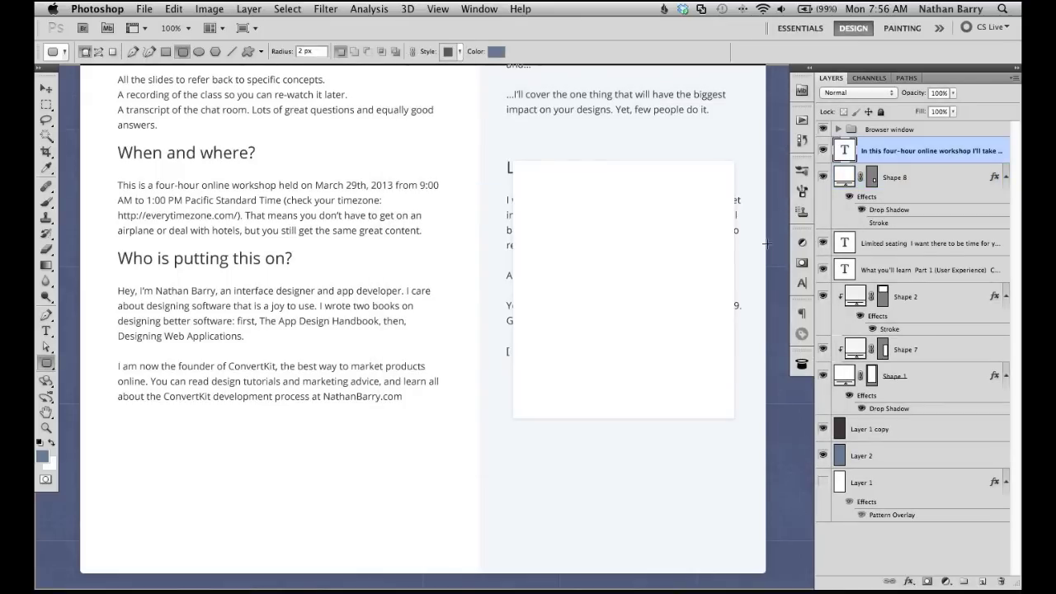
Step: Place the "Limited seating" text layer above the white rectangle and move the text inside the box's upper-left corner with some padding
drag(891, 249, 899, 174)
key(v)
drag(562, 254, 589, 275)
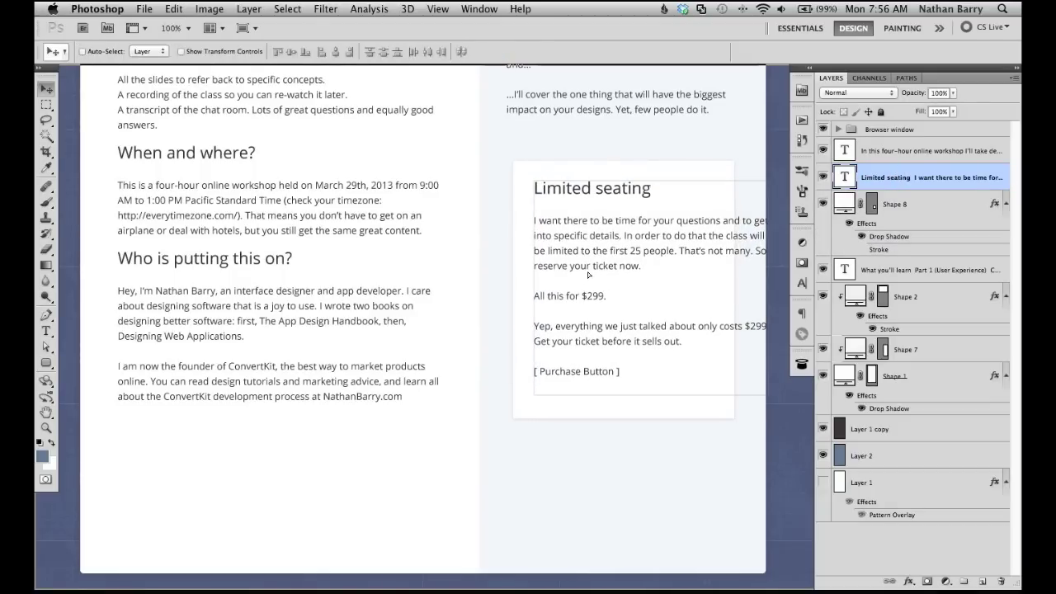
Step: Nudge the white rectangle behind "Limited seating" slightly to the left within the sidebar
scroll(591, 275, right, 5)
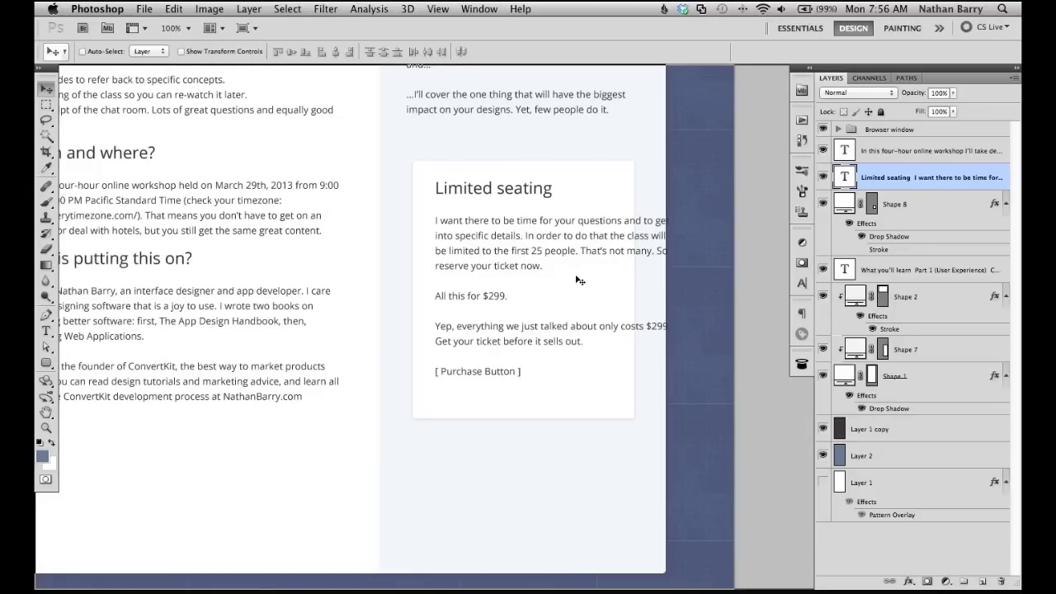
scroll(586, 279, up, 10)
scroll(578, 284, down, 6)
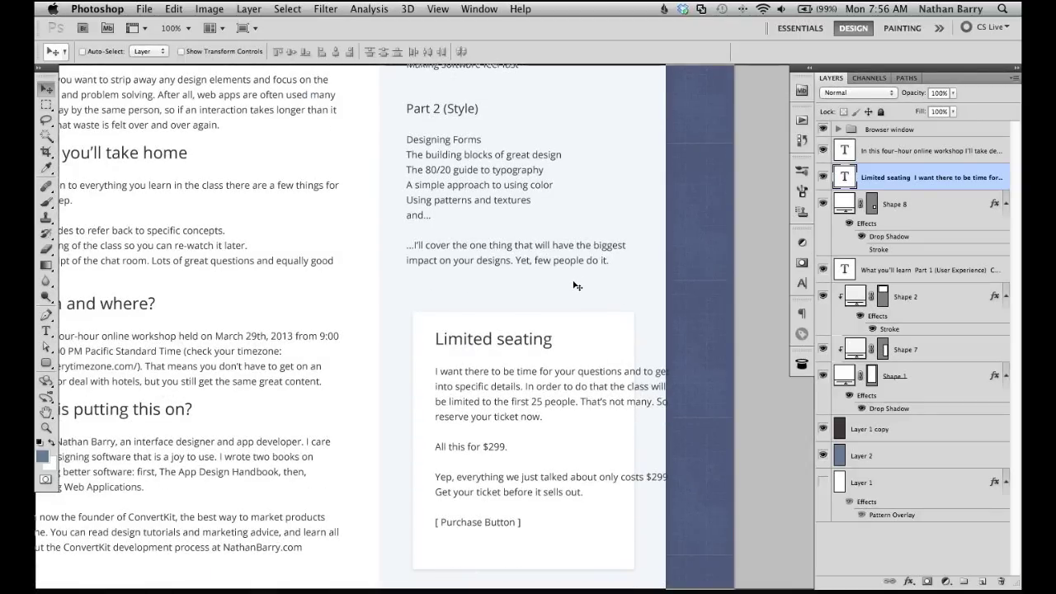
scroll(577, 286, up, 3)
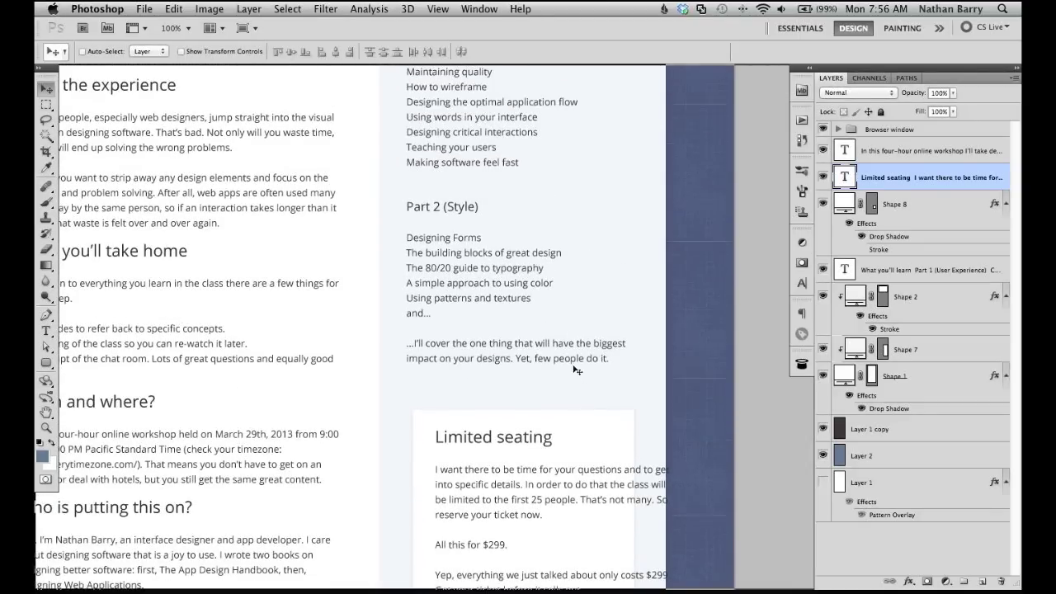
super+click(604, 430)
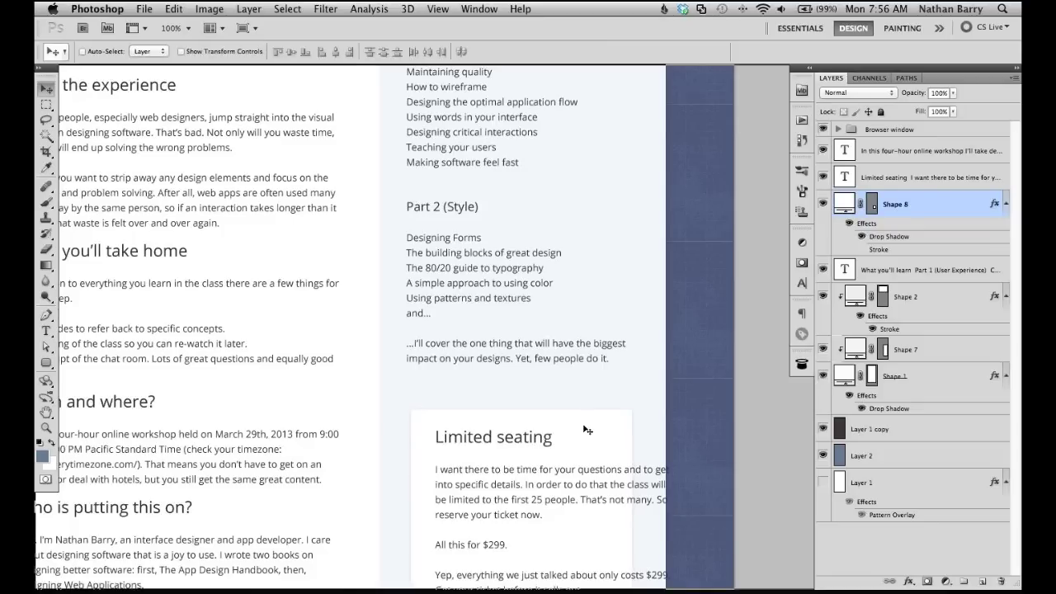
Step: Narrow the "What you'll learn" text box on both sides so its edges line up with the white "Limited seating" box
scroll(582, 425, up, 3)
super+click(477, 237)
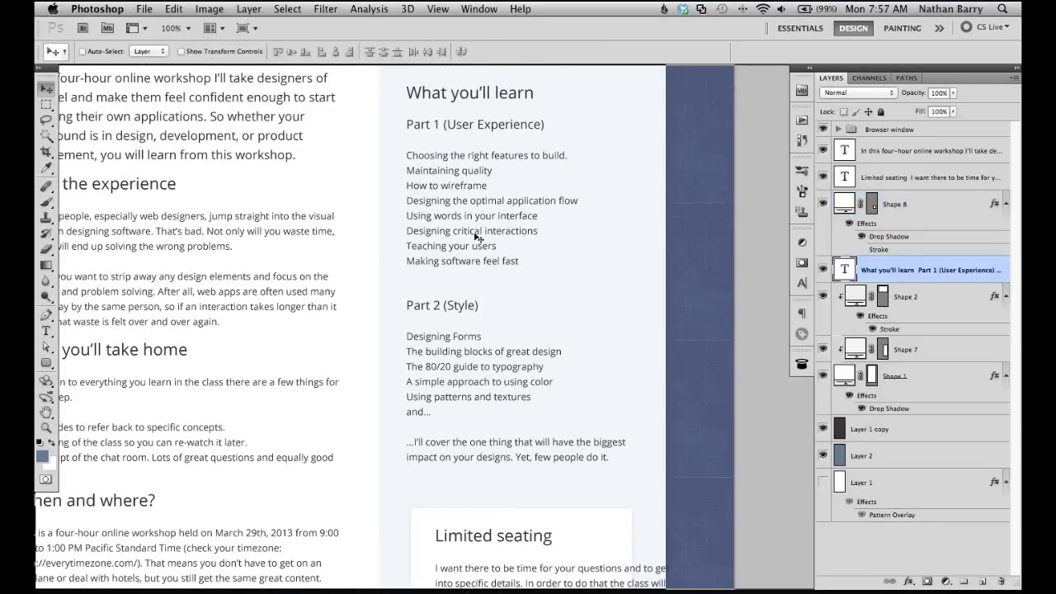
key(t)
click(475, 237)
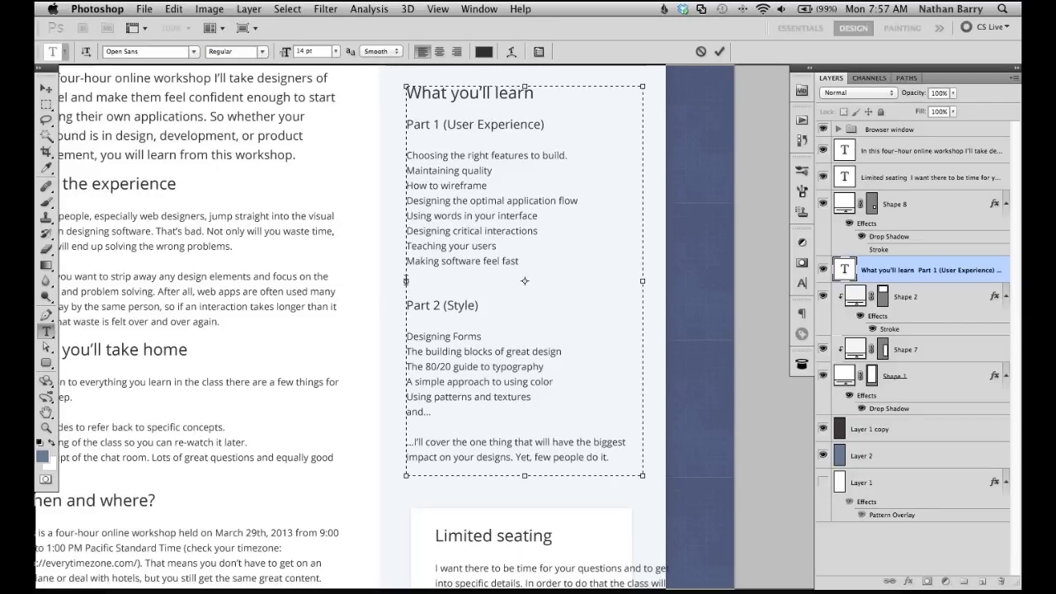
drag(405, 281, 411, 280)
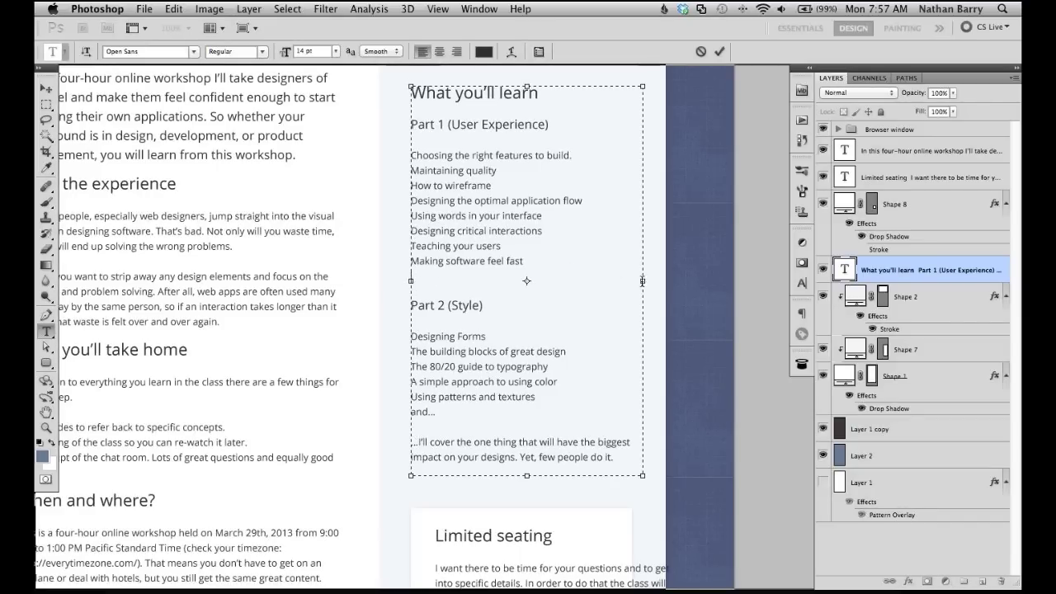
drag(645, 280, 633, 282)
key(super+Return)
Step: Draw a horizontal 1 px line across the full width of the sidebar, between the course outline text and the "Limited seating" box
scroll(525, 388, down, 6)
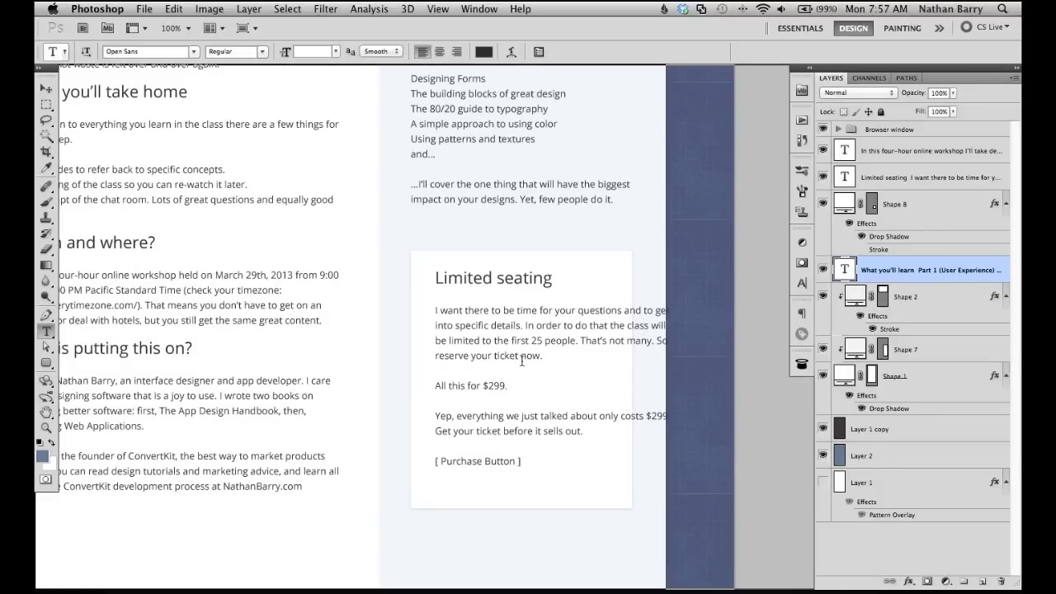
scroll(521, 361, down, 1)
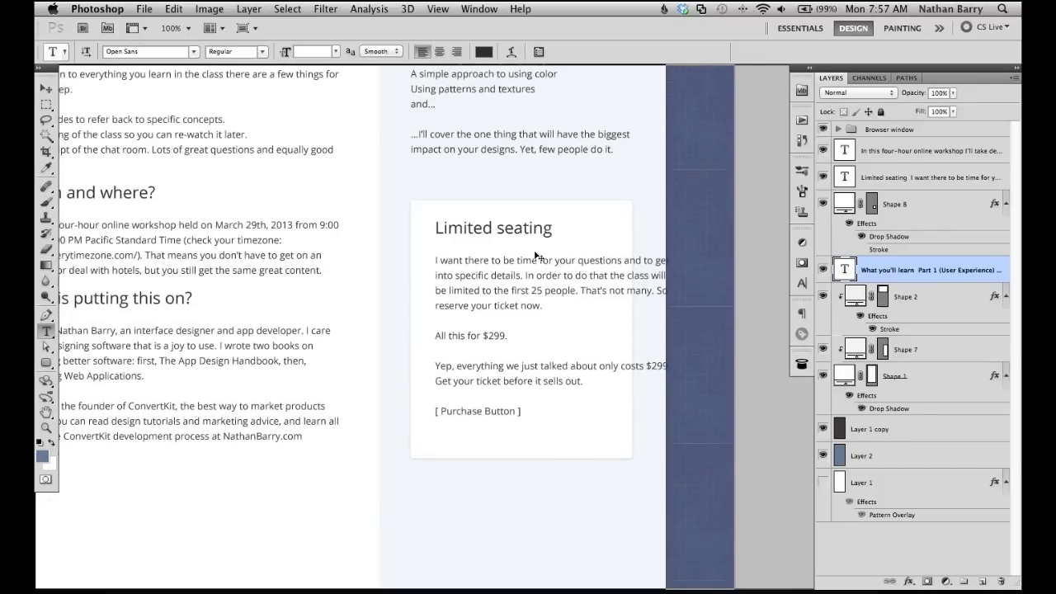
key(super+equal)
scroll(541, 247, up, 5)
scroll(540, 247, right, 2)
key(v)
super+click(584, 281)
key(u)
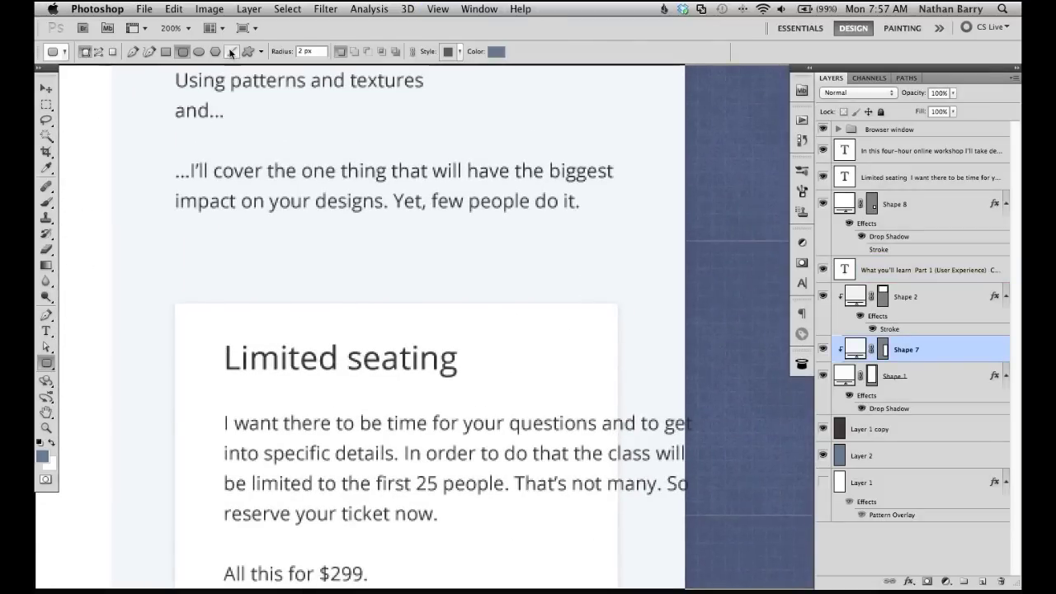
drag(112, 252, 649, 252)
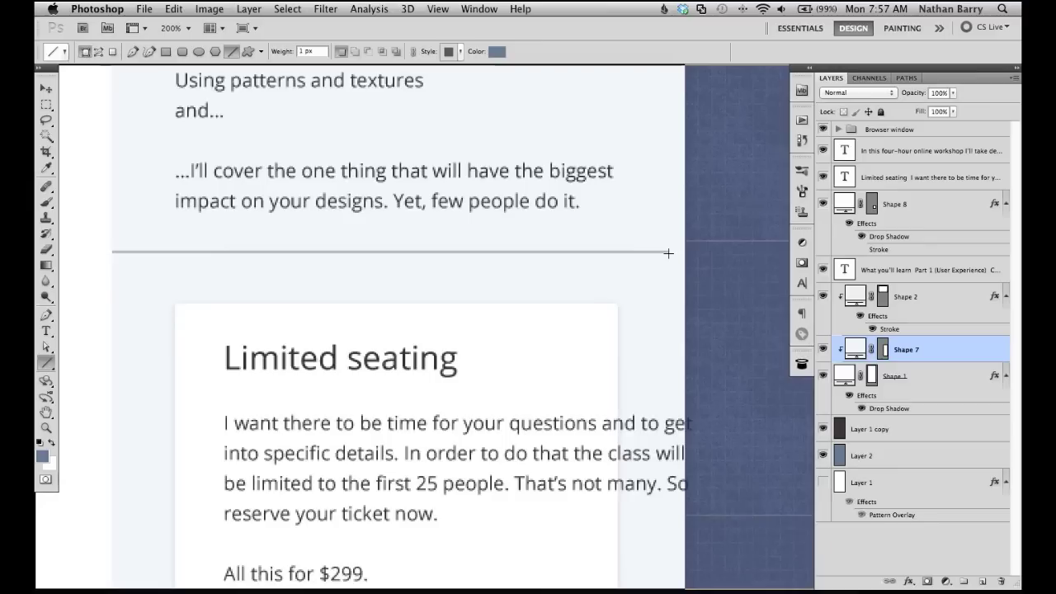
mouse_move(666, 253)
mouse_down()
mouse_move(649, 292)
mouse_move(684, 267)
mouse_move(684, 236)
mouse_move(684, 259)
mouse_move(675, 239)
mouse_up()
scroll(561, 140, up, 5)
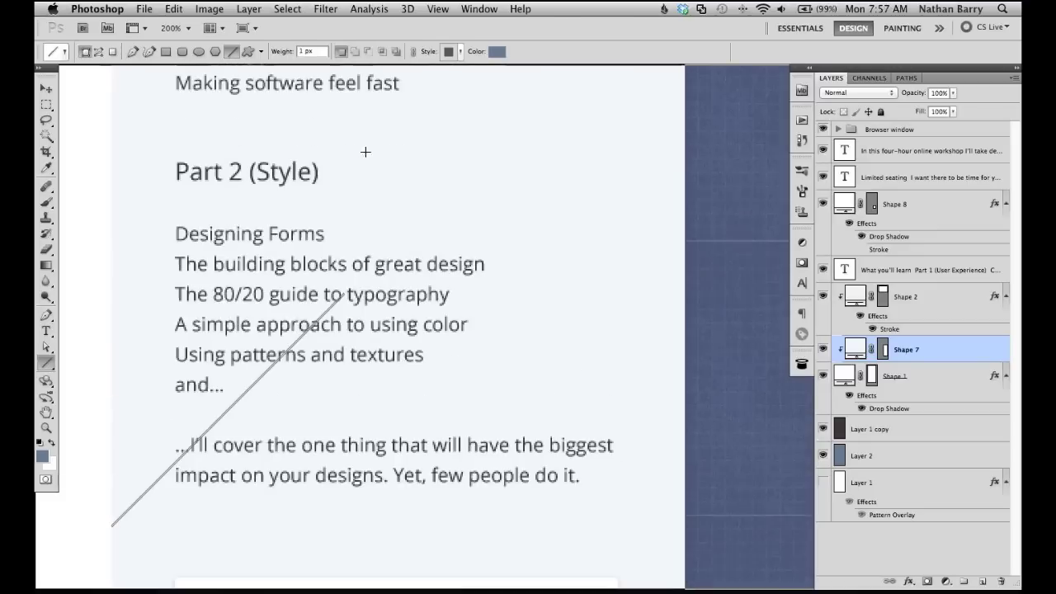
drag(433, 288, 552, 490)
drag(626, 515, 685, 521)
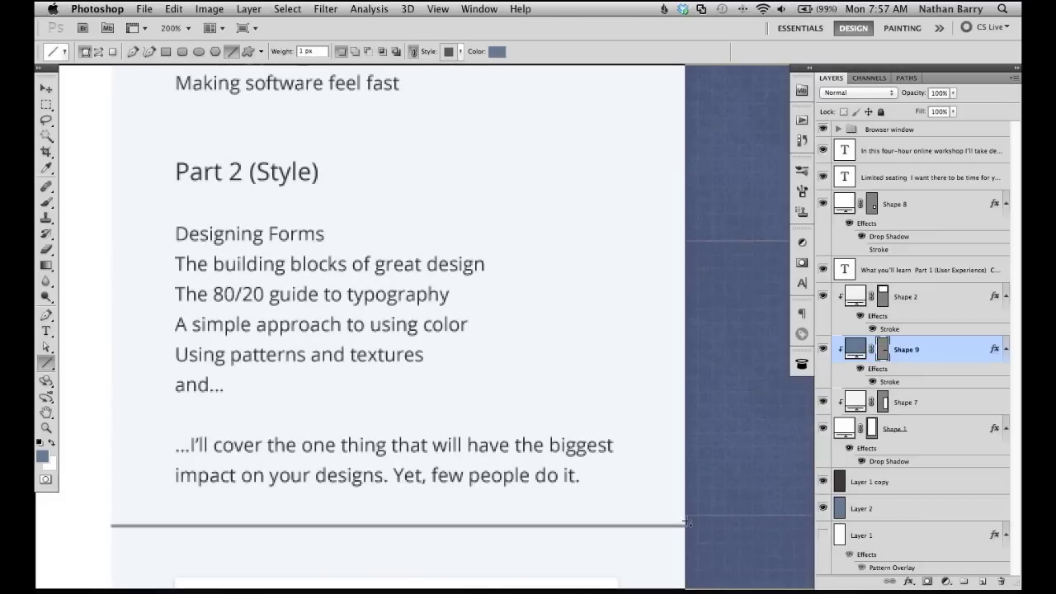
Step: Remove the inherited stroke by clearing the new line's layer style, and set the Line tool's style to none
key(super+equal)
key(super+equal)
key(super+equal)
key(super+equal)
key(super+equal)
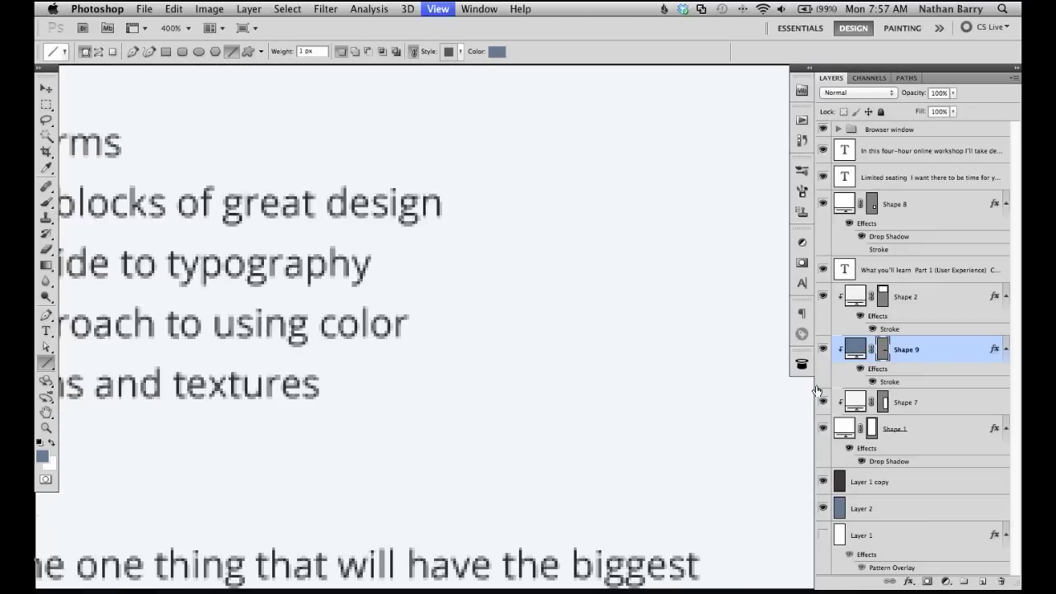
scroll(525, 482, down, 10)
scroll(521, 349, up, 2)
click(454, 53)
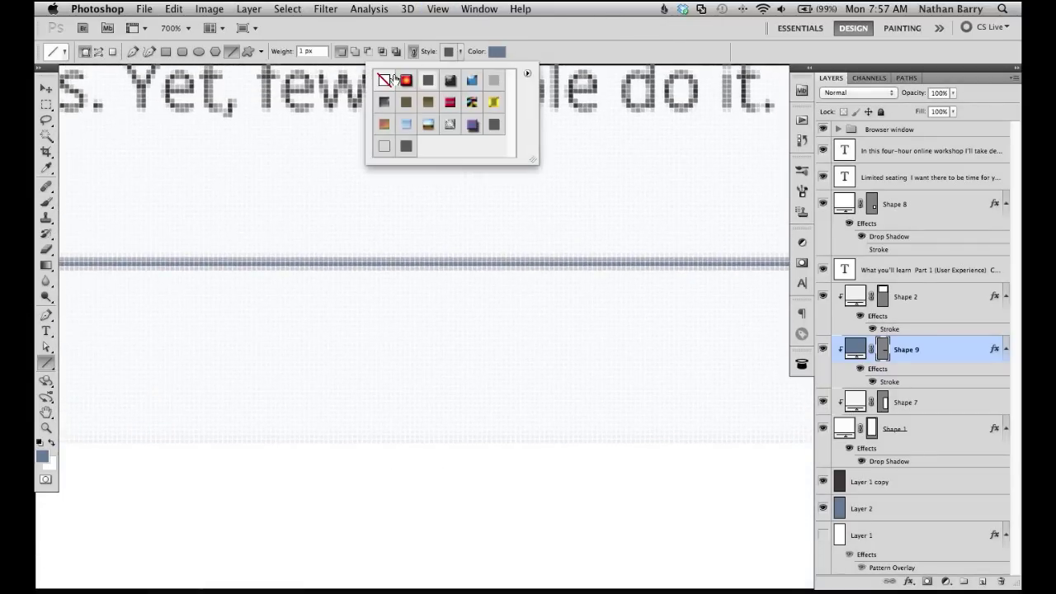
click(615, 43)
right_click(953, 364)
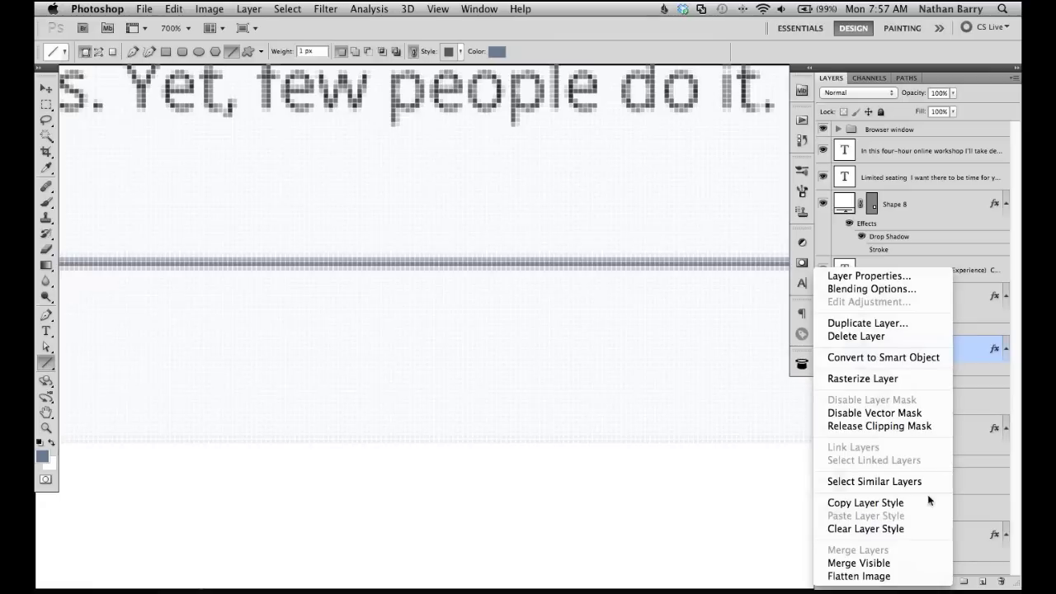
click(897, 528)
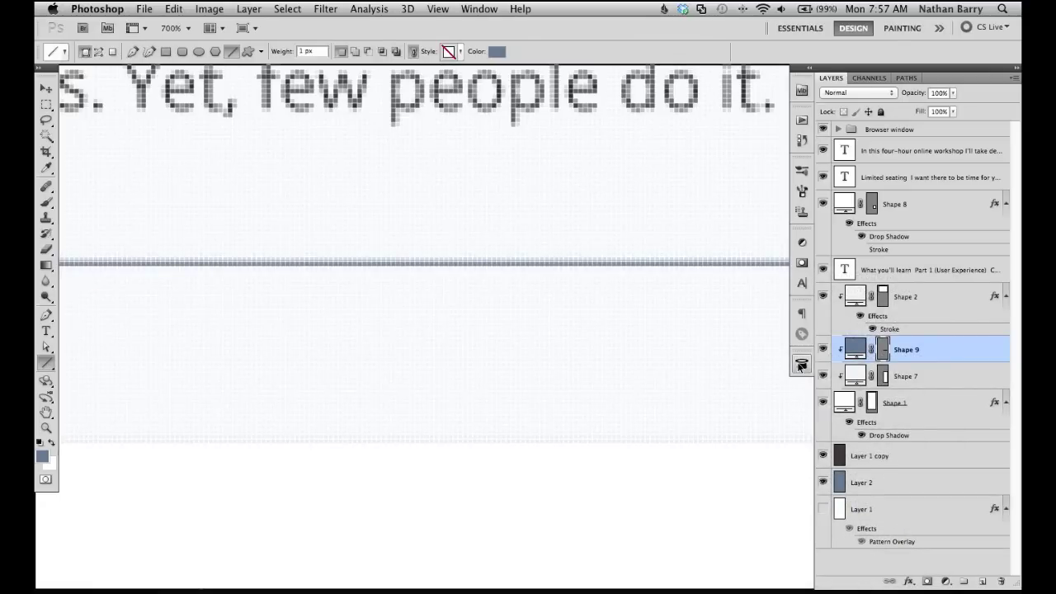
Step: Transform the divider line down to Y 1407.50 px so it sits on a single pixel row
key(super+equal)
key(super+equal)
key(super+equal)
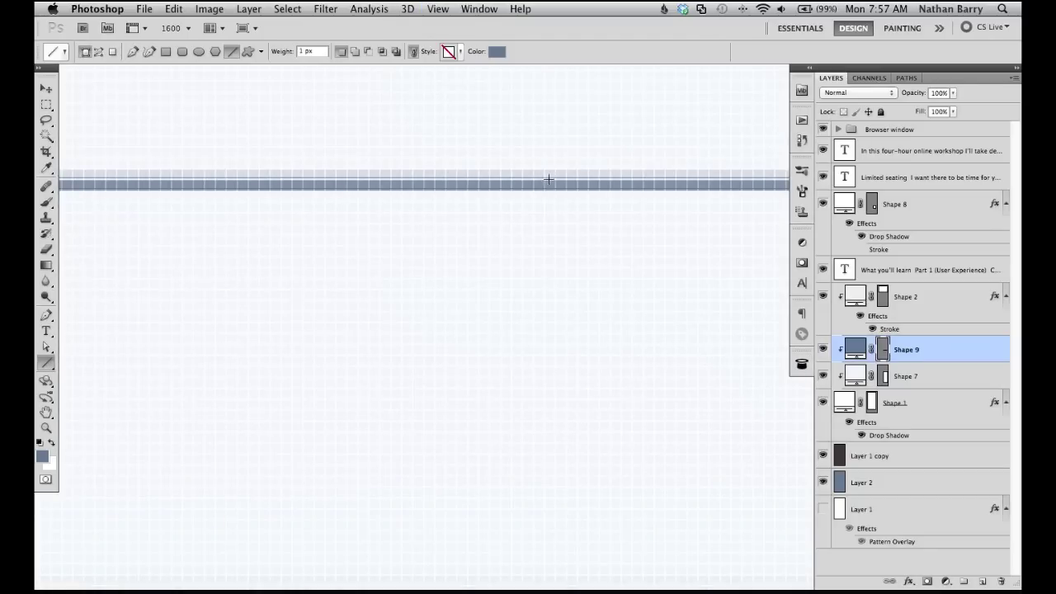
key(super+t)
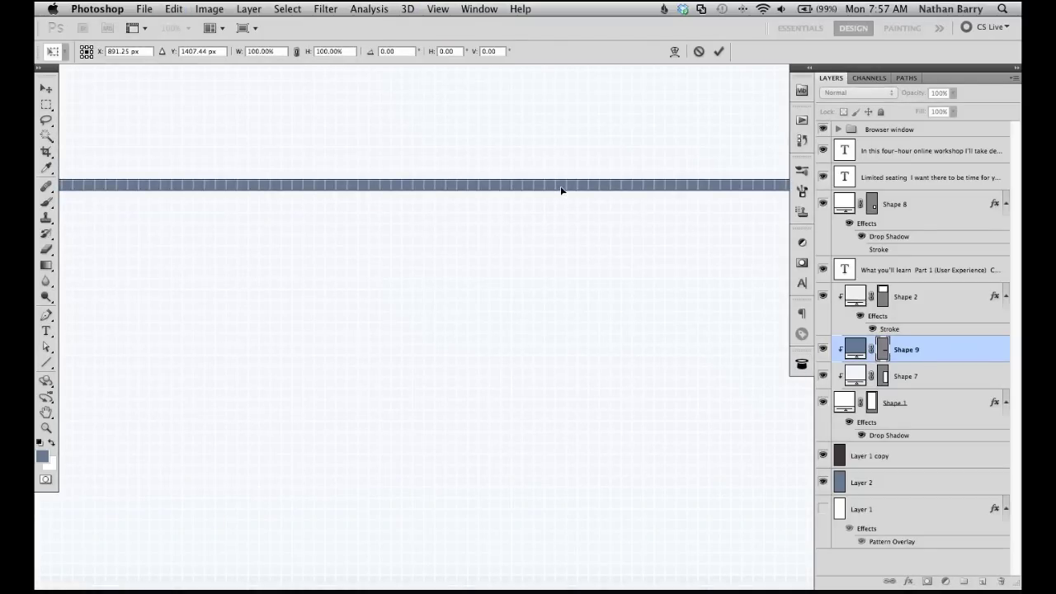
key(Down)
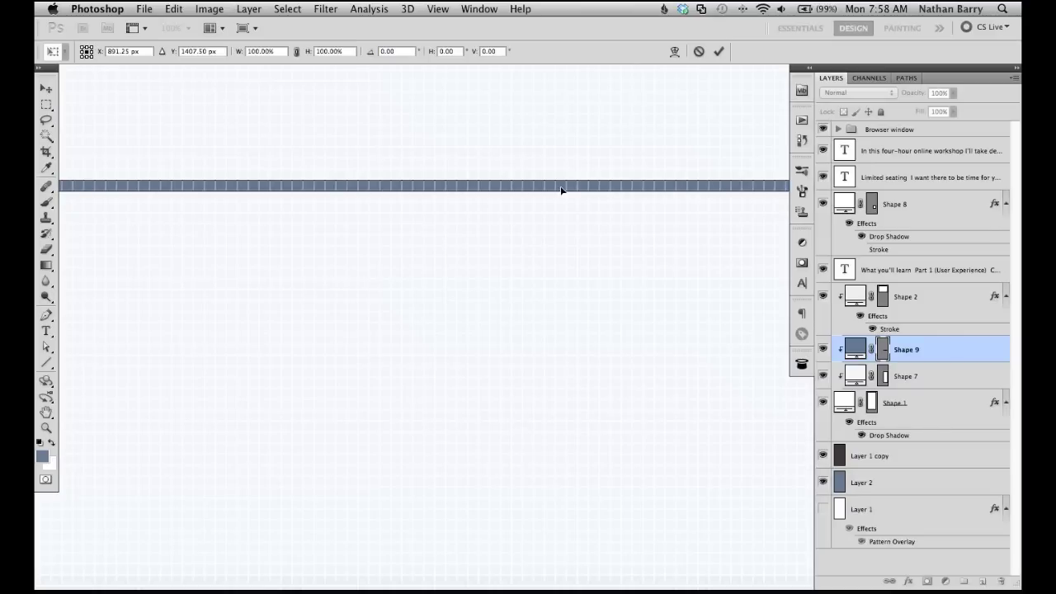
key(Return)
key(u)
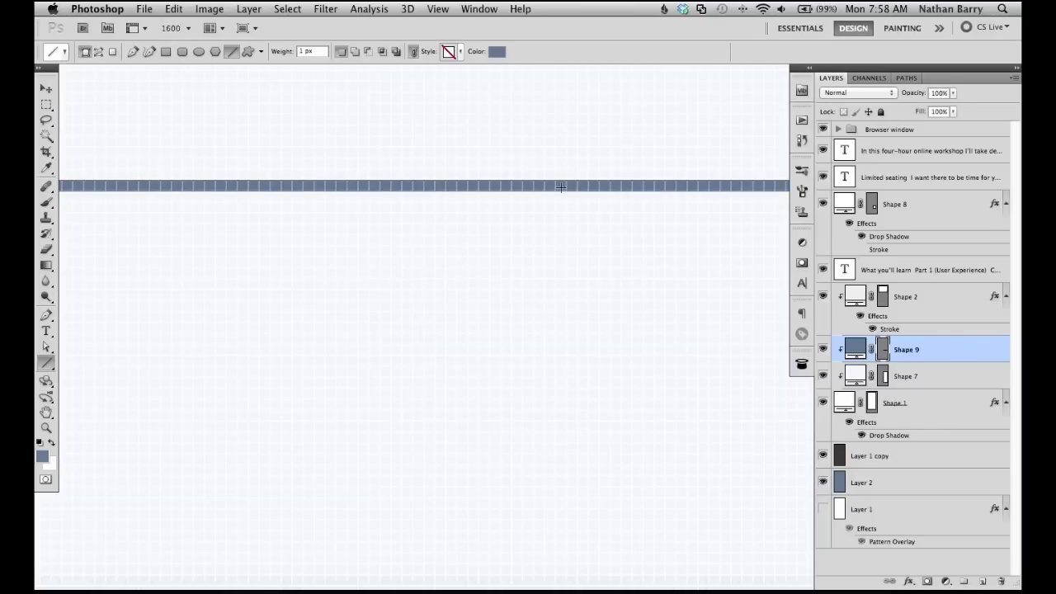
Step: Change the divider line's fill color to the pale blue-gray dde5ed
double_click(862, 351)
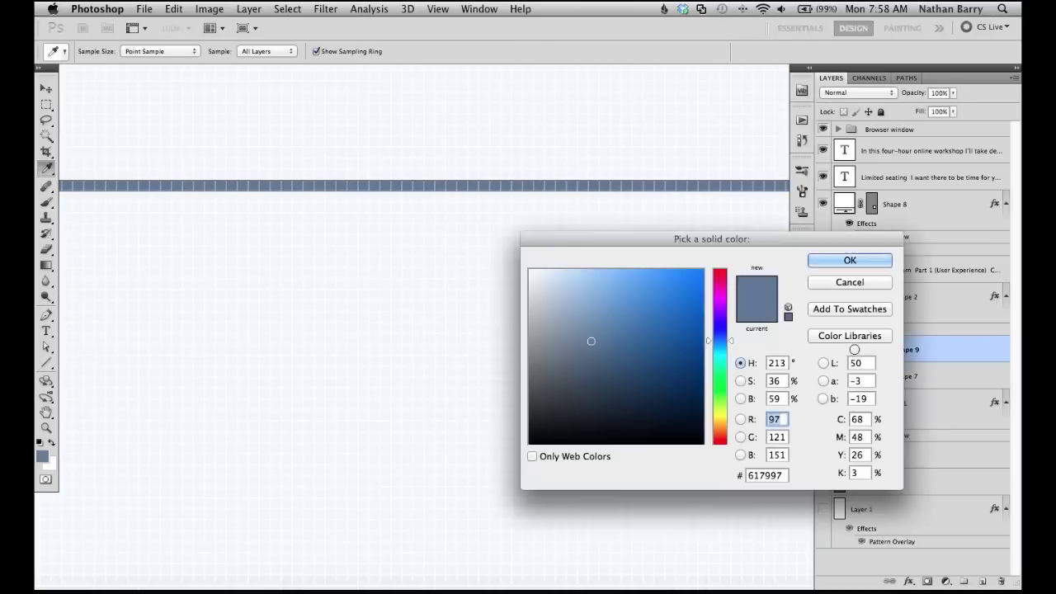
click(453, 278)
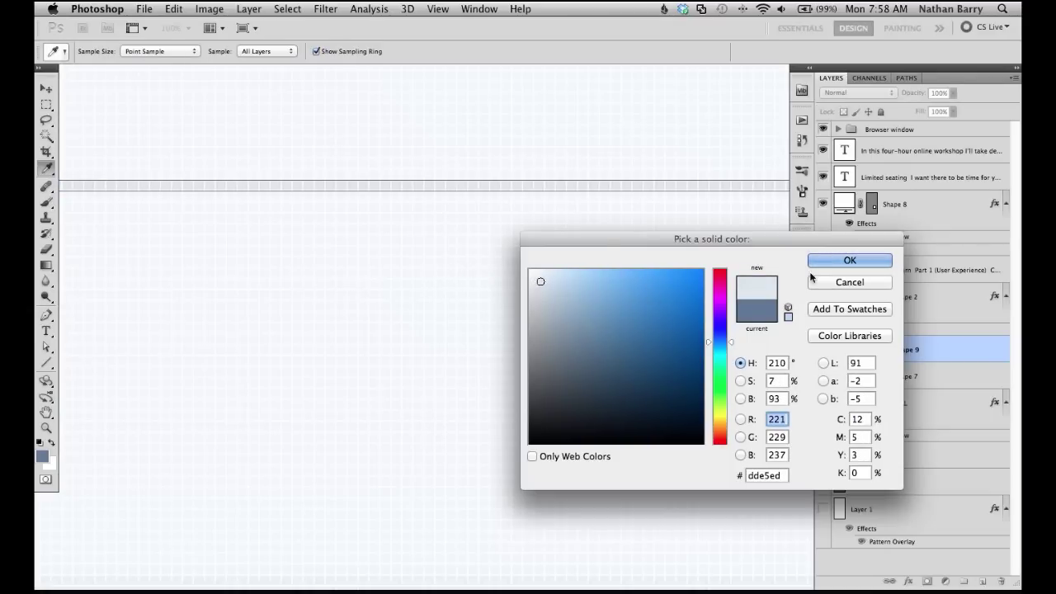
click(848, 260)
Step: Give the divider line a white drop shadow with Normal blend mode, 1 px distance and 0 px size
double_click(939, 348)
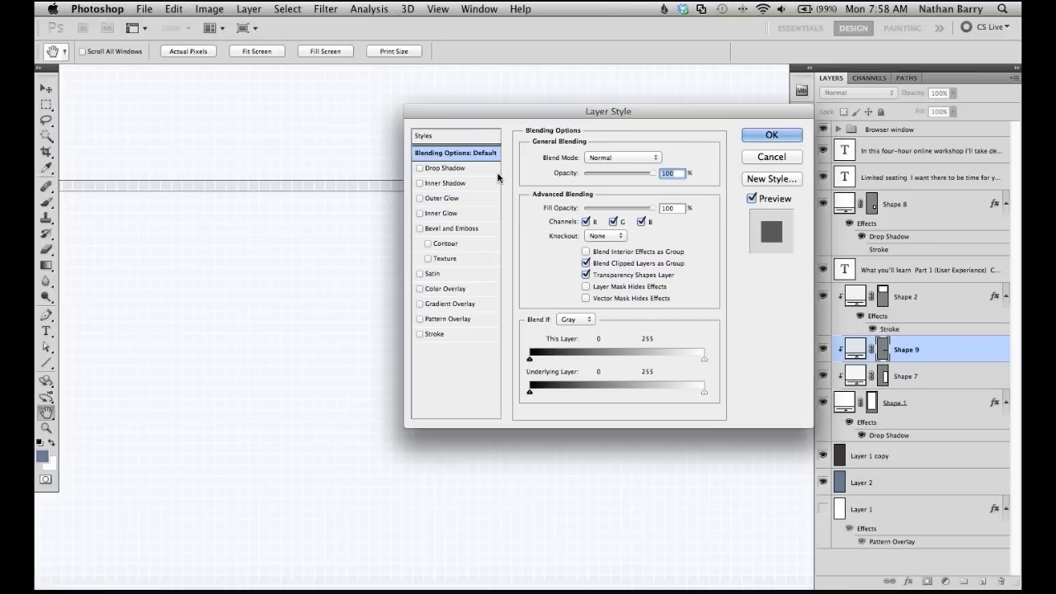
click(474, 171)
click(636, 161)
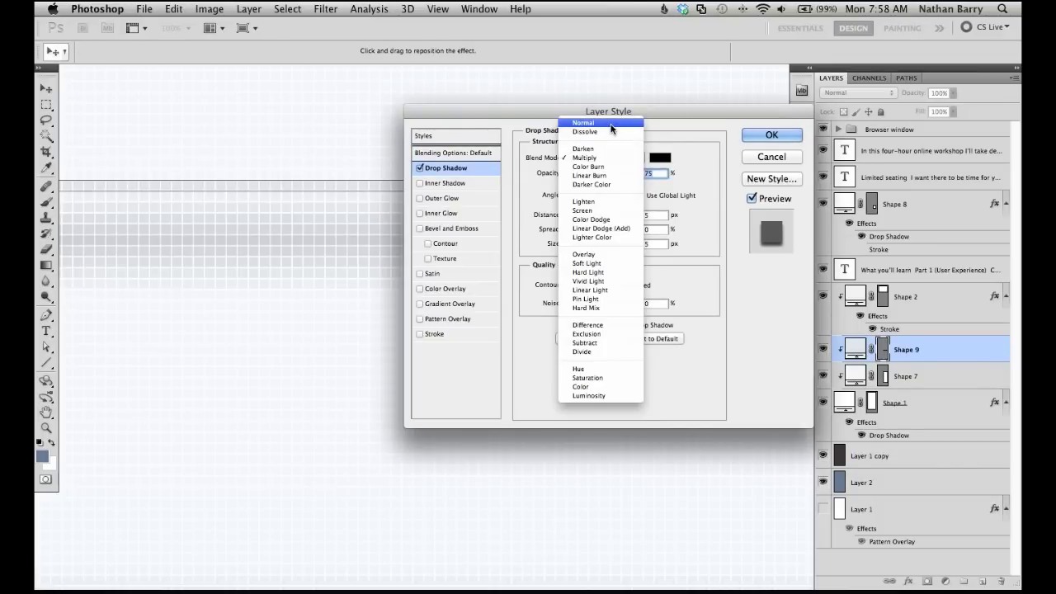
click(612, 125)
click(660, 158)
click(529, 269)
click(850, 260)
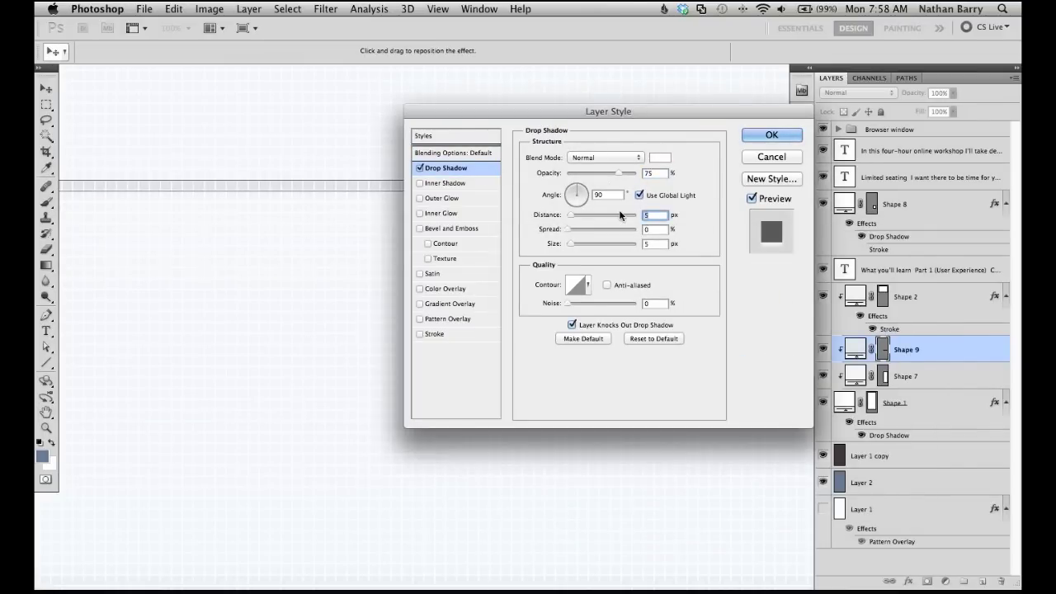
text(1)
key(Tab)
key(Tab)
text(0)
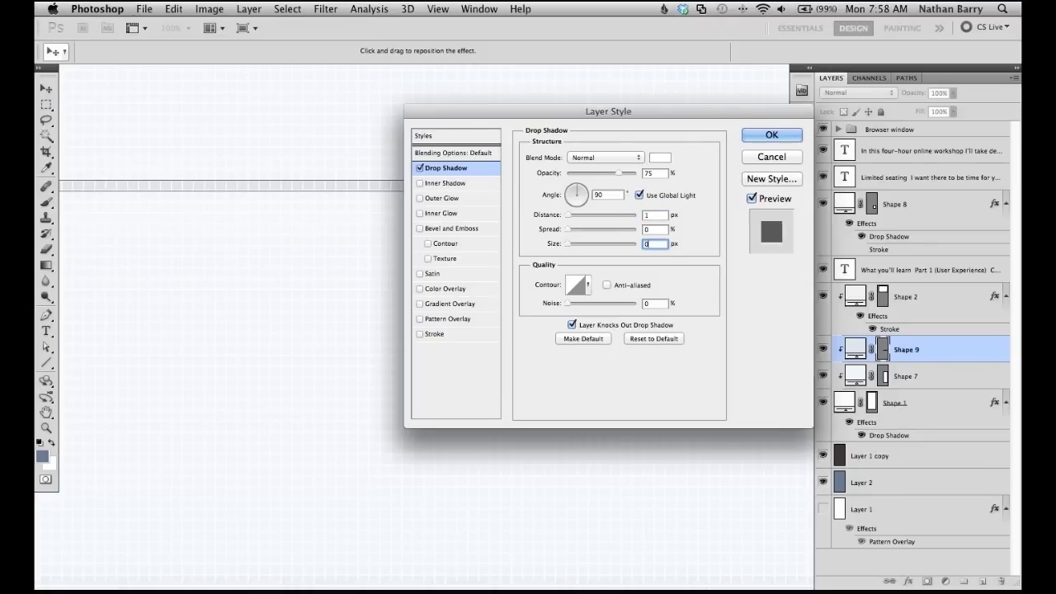
click(772, 136)
Step: Examine the divider line without its path outline, at actual size and magnified where it meets the sidebar's left edge
click(927, 297)
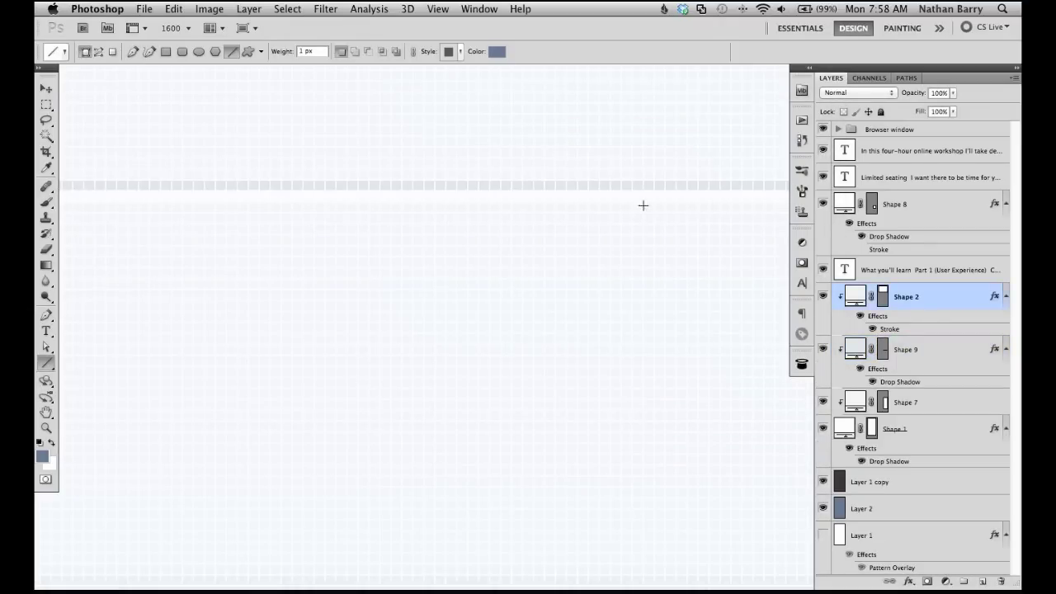
key(super+minus)
key(super+minus)
key(super+minus)
key(super+minus)
key(super+minus)
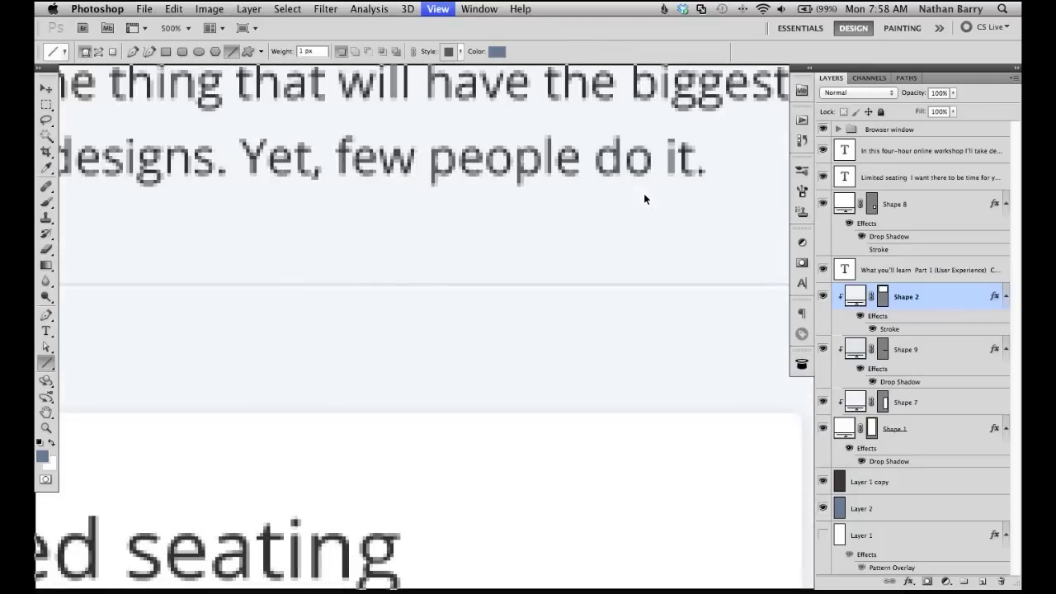
key(super+minus)
key(super+minus)
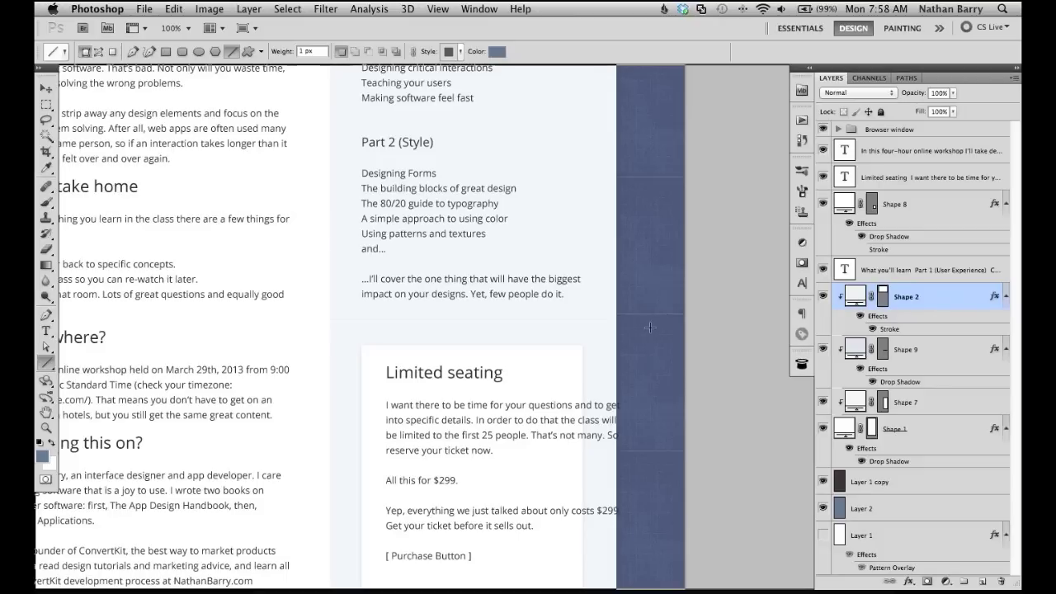
key(super+plus)
key(super+plus)
key(super+plus)
key(super+plus)
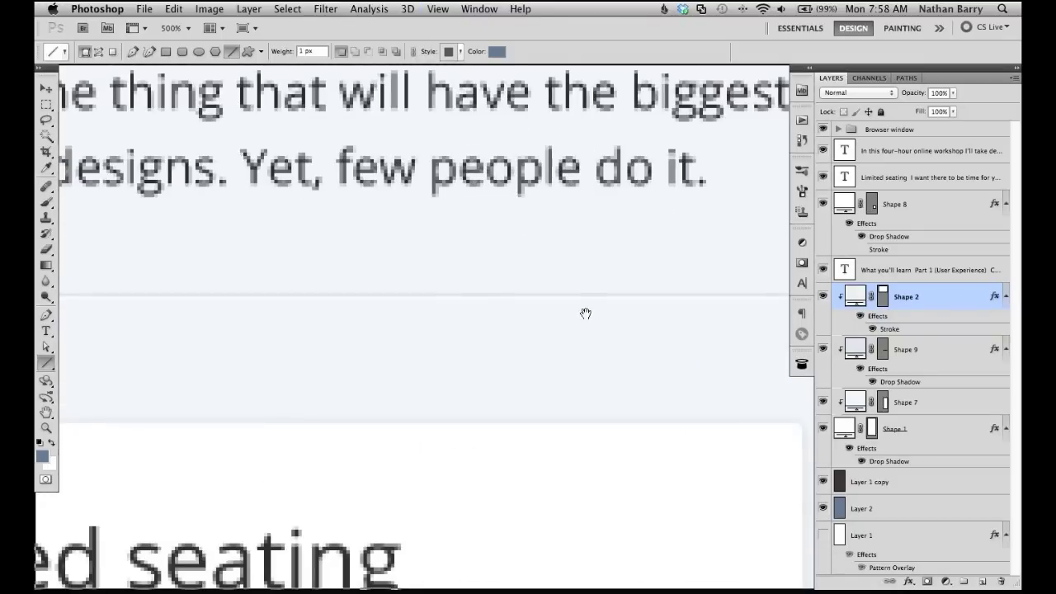
drag(699, 355, 510, 354)
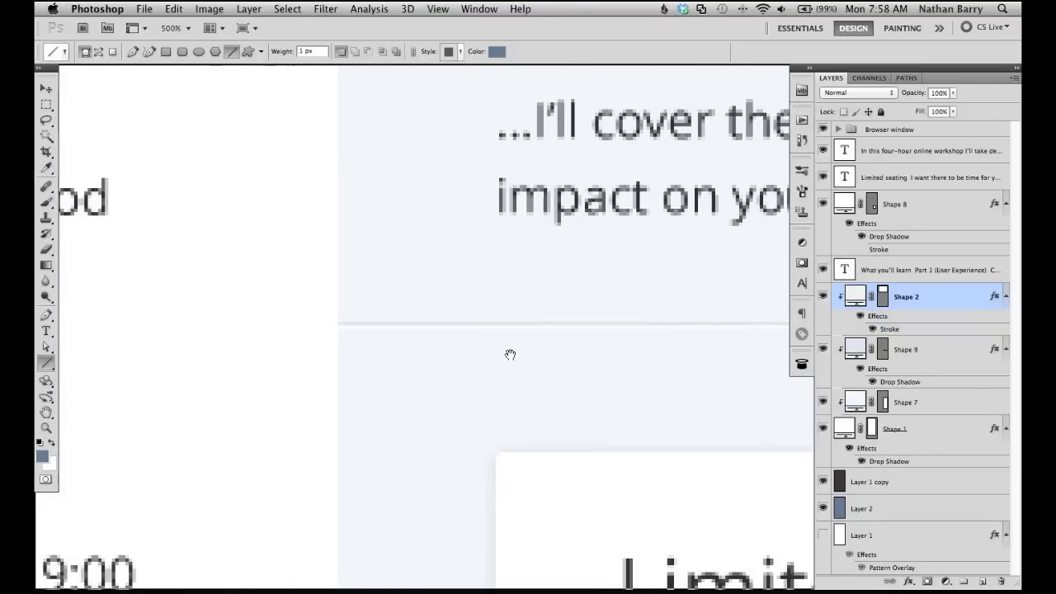
key(super+plus)
key(super+plus)
key(super+plus)
key(super+plus)
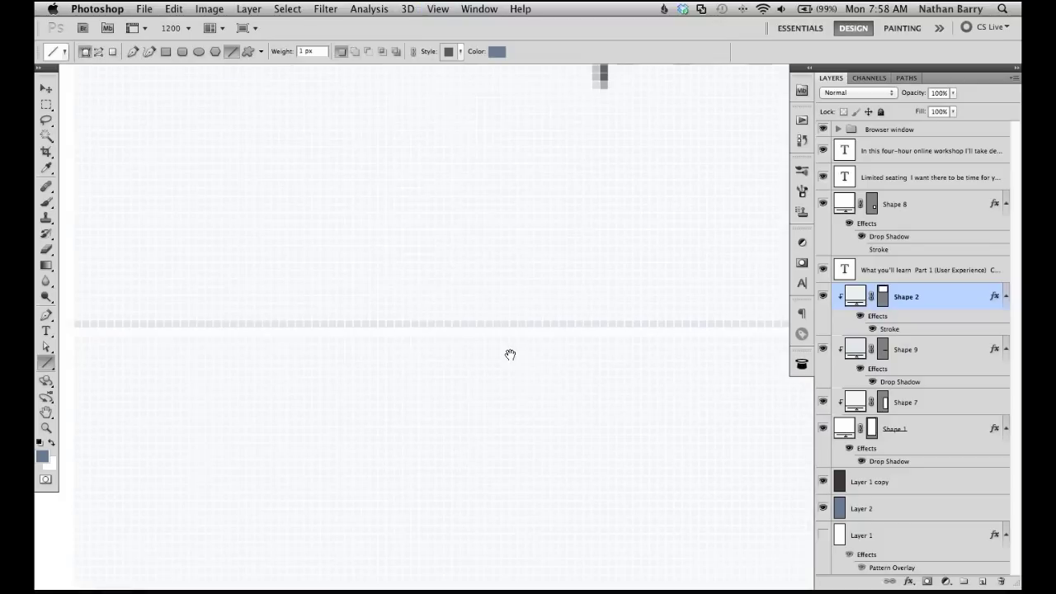
drag(88, 366, 267, 354)
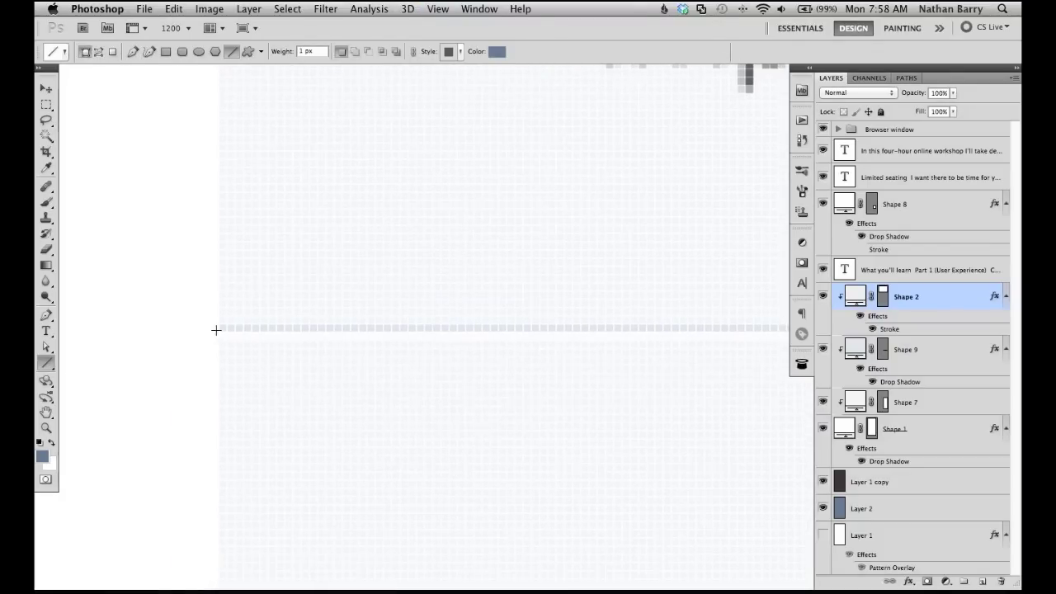
Step: Transform the divider line to about X 891.5 px so its left end meets the sidebar edge, and check its right end
click(881, 351)
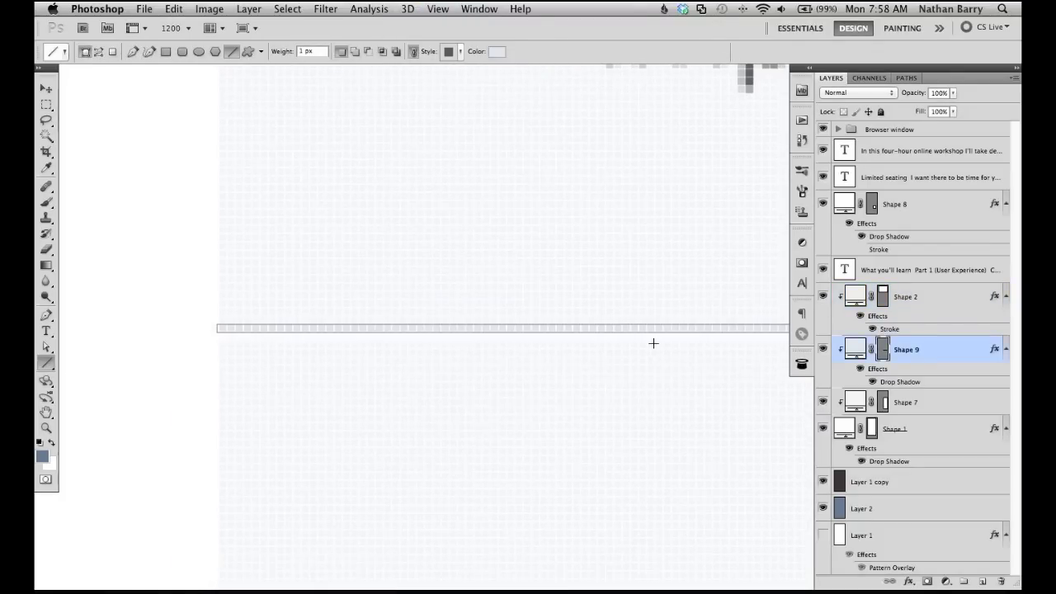
key(super+t)
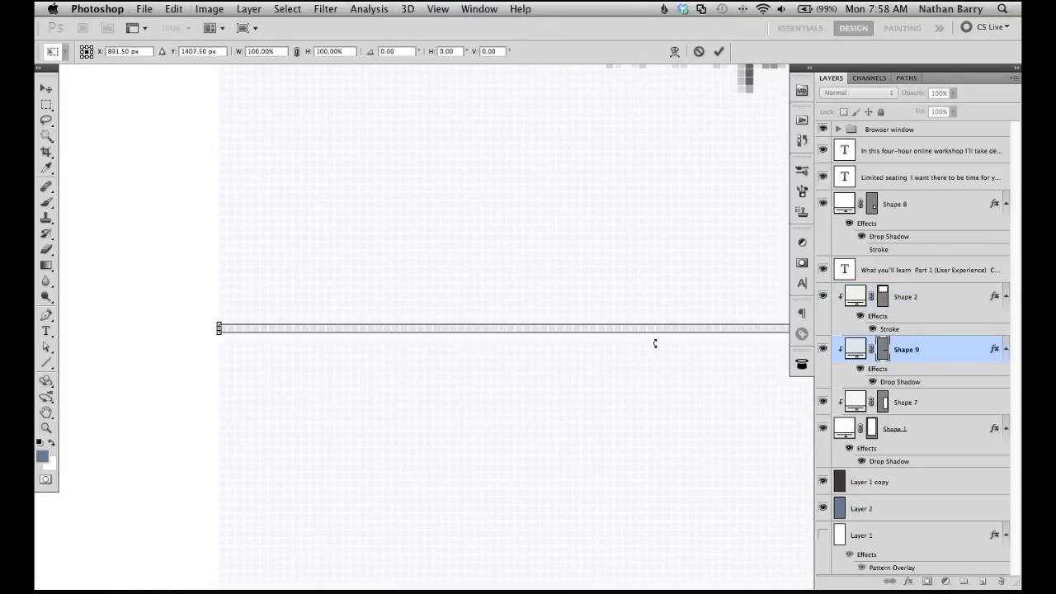
key(u)
key(Return)
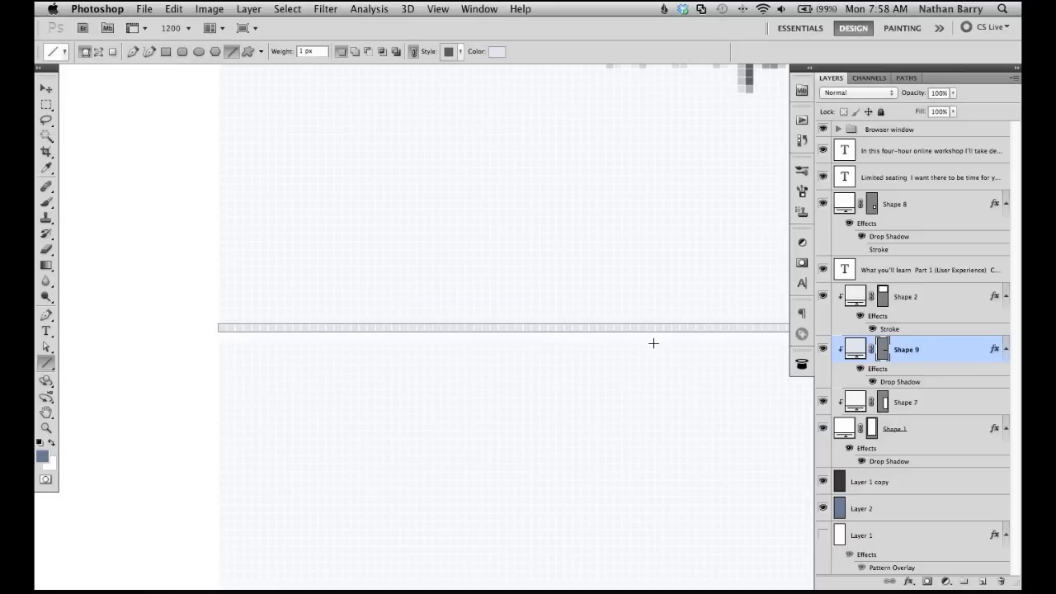
key(super+t)
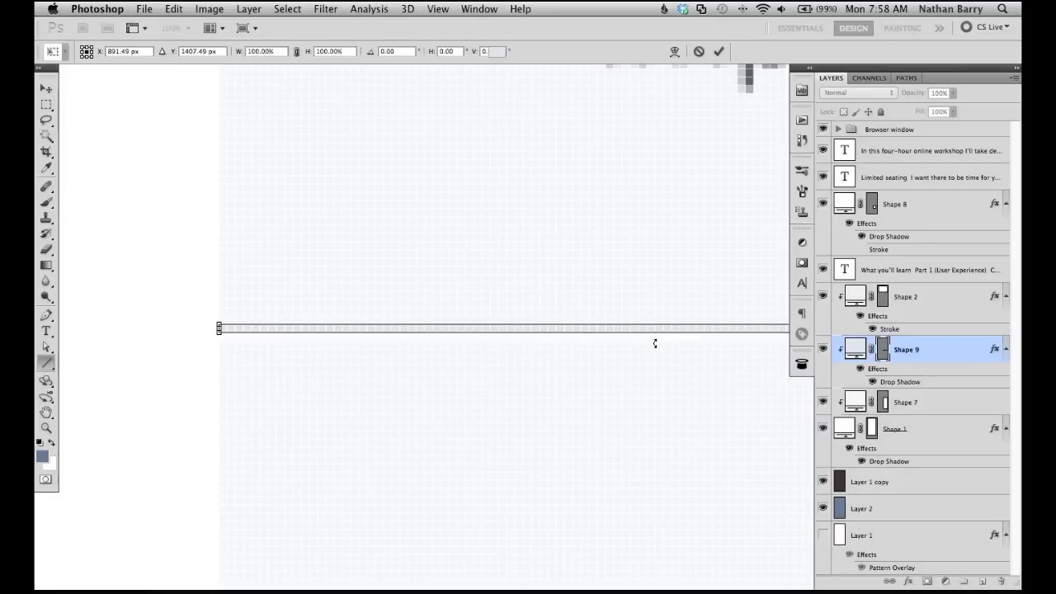
key(Return)
scroll(500, 368, up, 3)
scroll(500, 368, left, 5)
scroll(434, 335, right, 10)
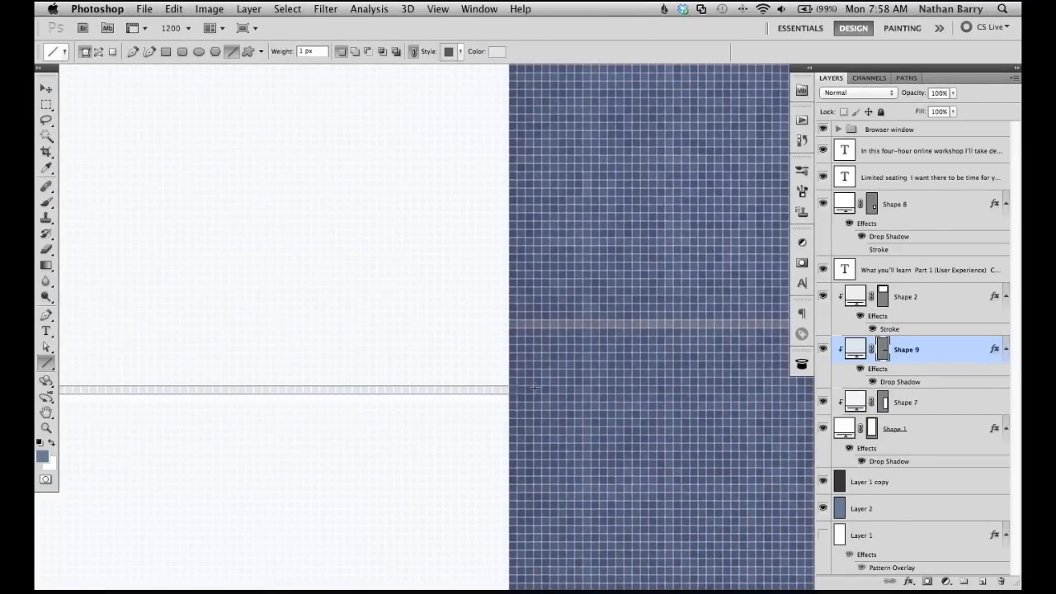
Step: Examine the finished divider line and sidebar at page level, and magnified around the Limited seating box
scroll(534, 392, down, 8)
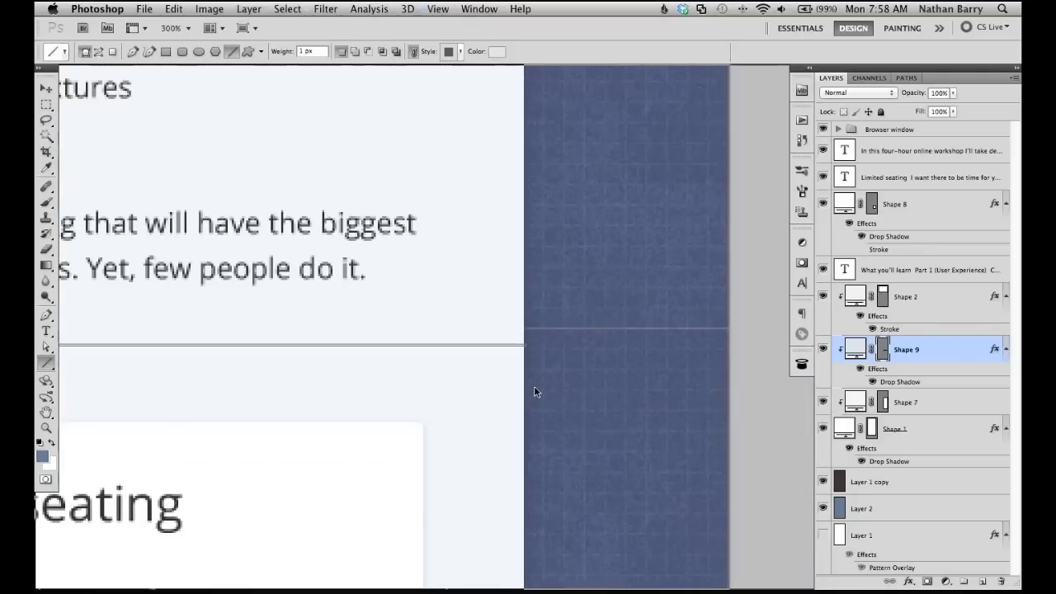
scroll(534, 392, down, 2)
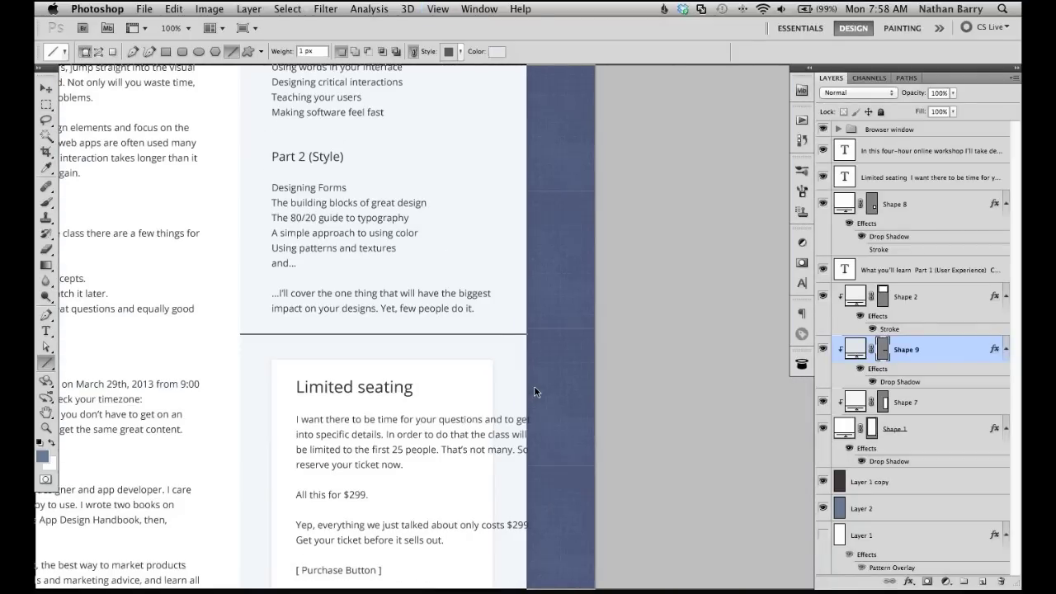
scroll(534, 391, down, 1)
click(946, 307)
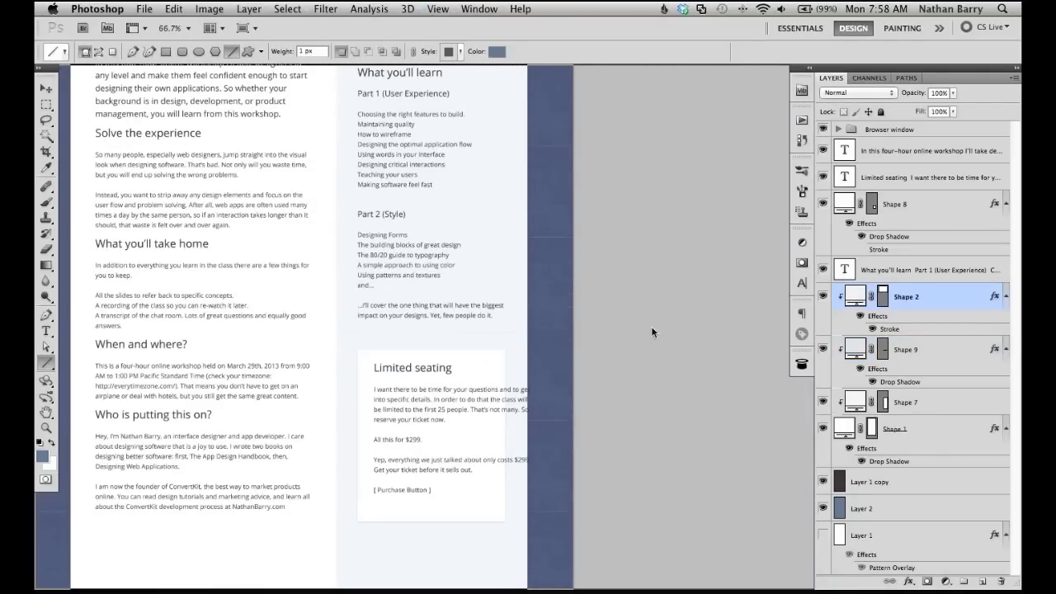
scroll(528, 332, up, 3)
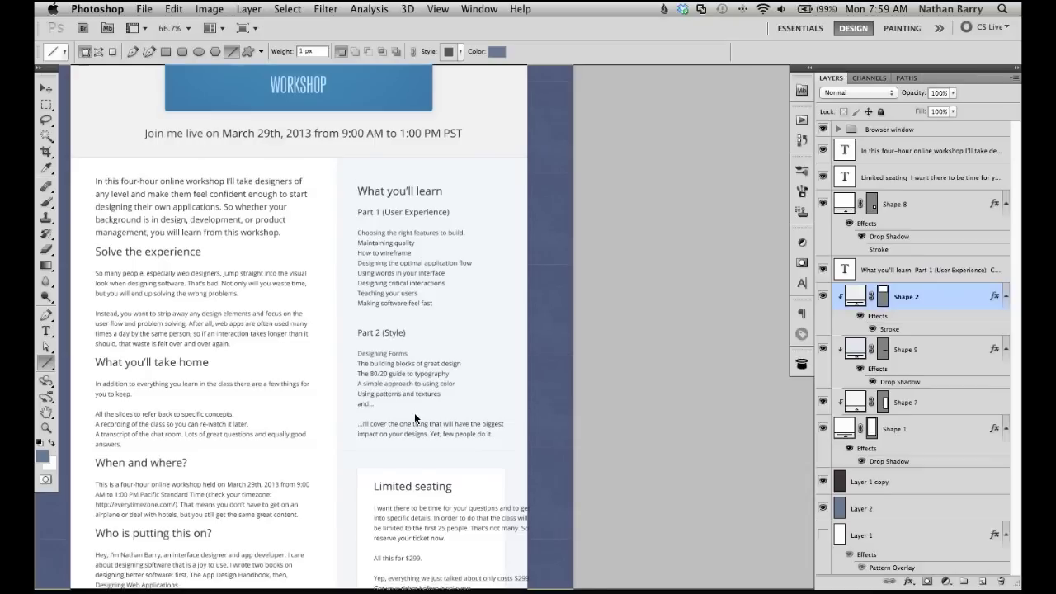
key(super+plus)
key(super+plus)
scroll(417, 413, down, 6)
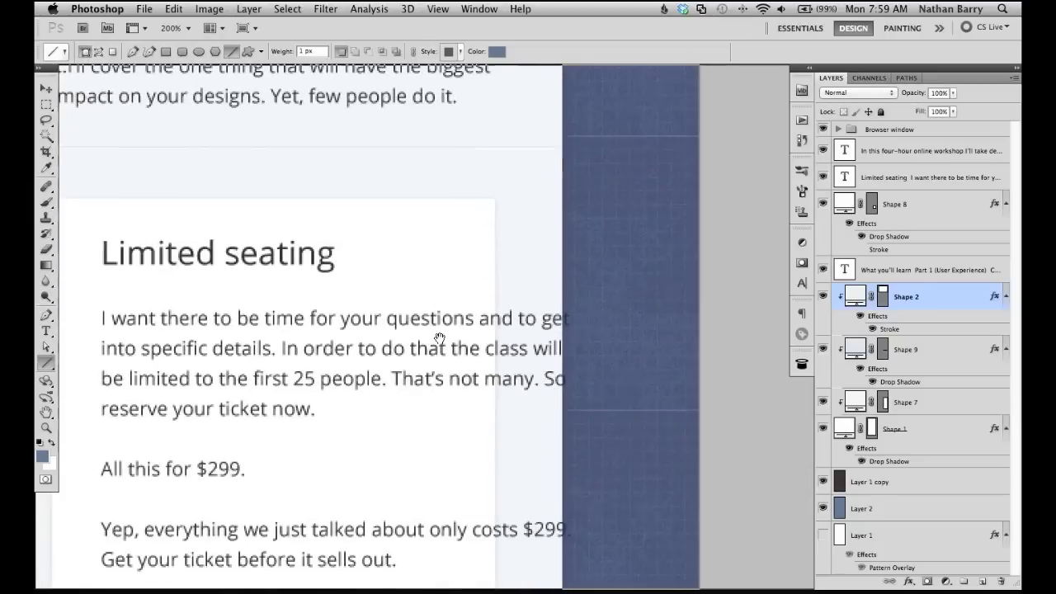
scroll(386, 327, left, 5)
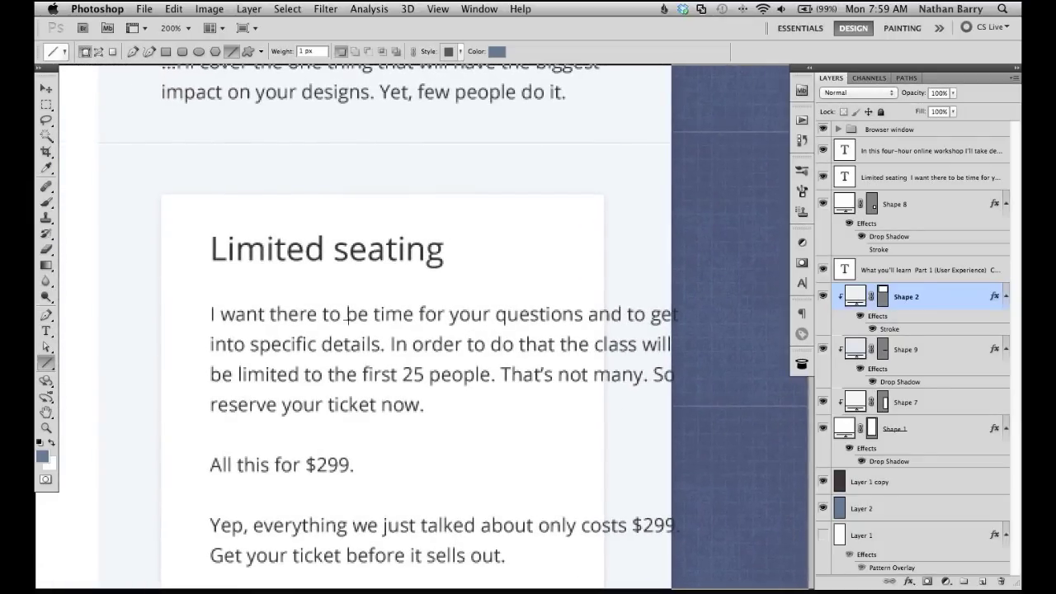
Step: Duplicate the Limited seating text layer and delete the heading and first paragraph from the copy
key(t)
click(371, 345)
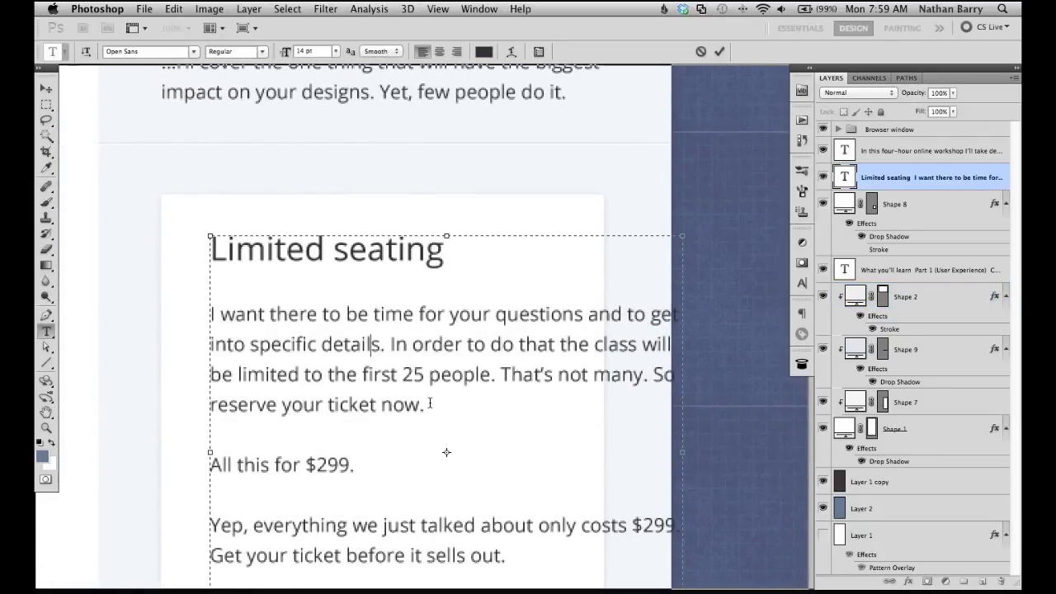
key(Escape)
key(super+j)
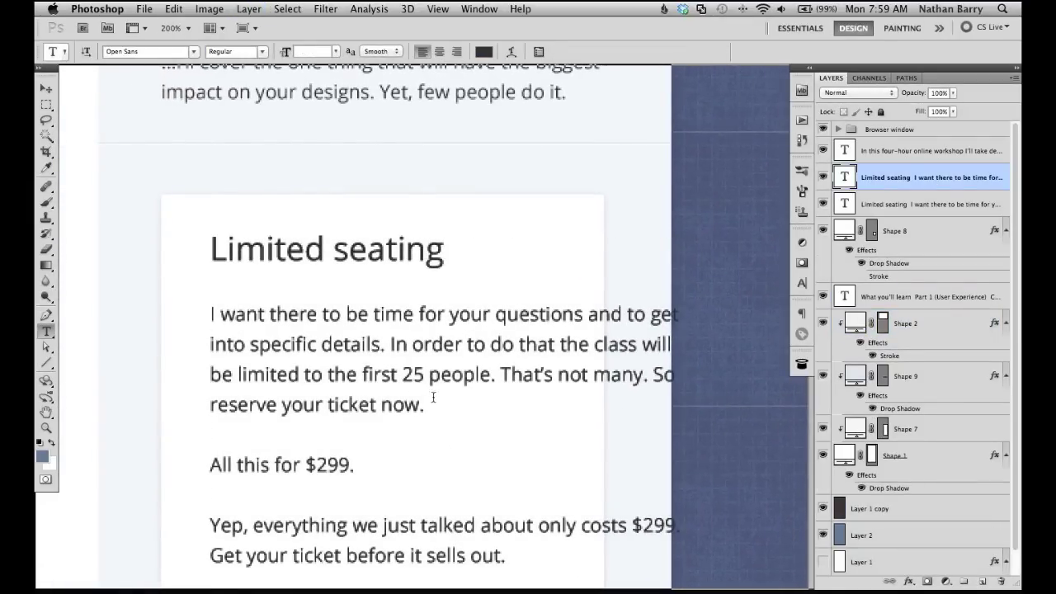
scroll(430, 400, down, 1)
scroll(430, 400, down, 2)
drag(425, 312, 112, 125)
key(BackSpace)
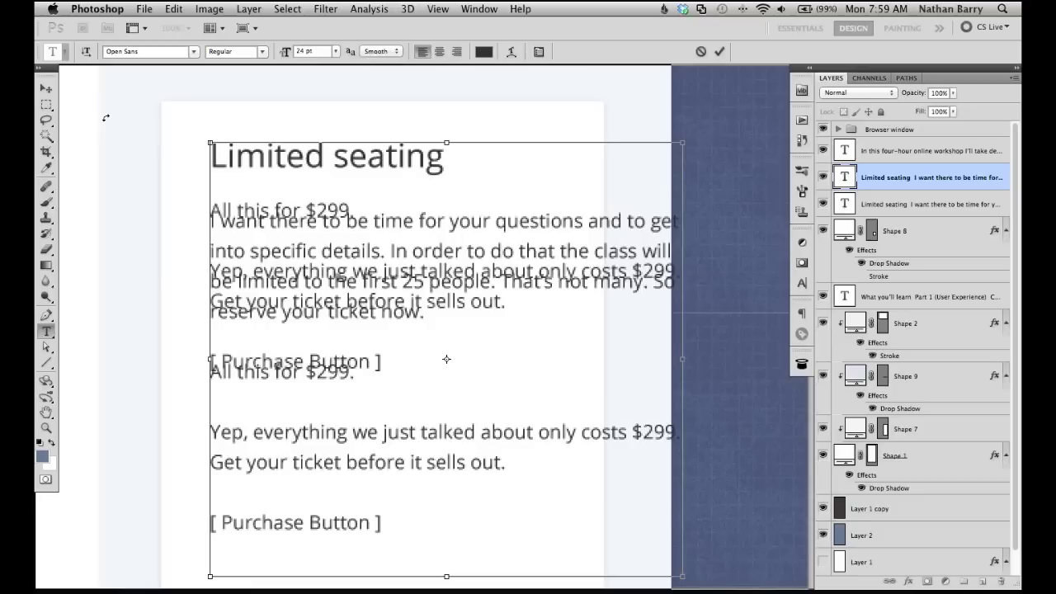
key(super+Return)
Step: Move the price text copy lower and shift the original Limited seating text up, flush with the white box's left edge
key(v)
drag(336, 306, 327, 586)
super+click(373, 254)
scroll(372, 254, up, 4)
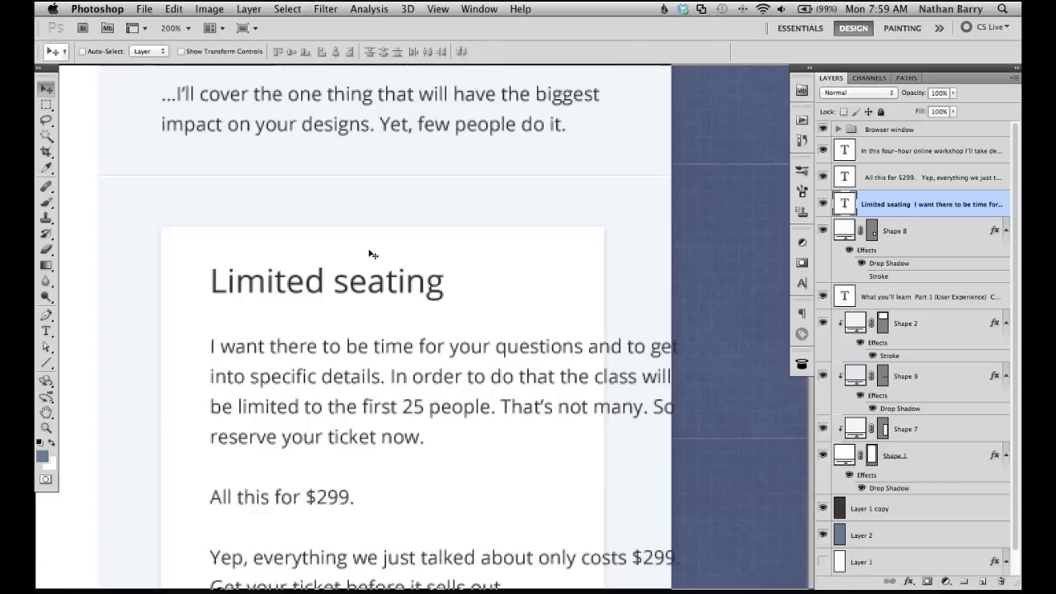
drag(371, 354, 330, 269)
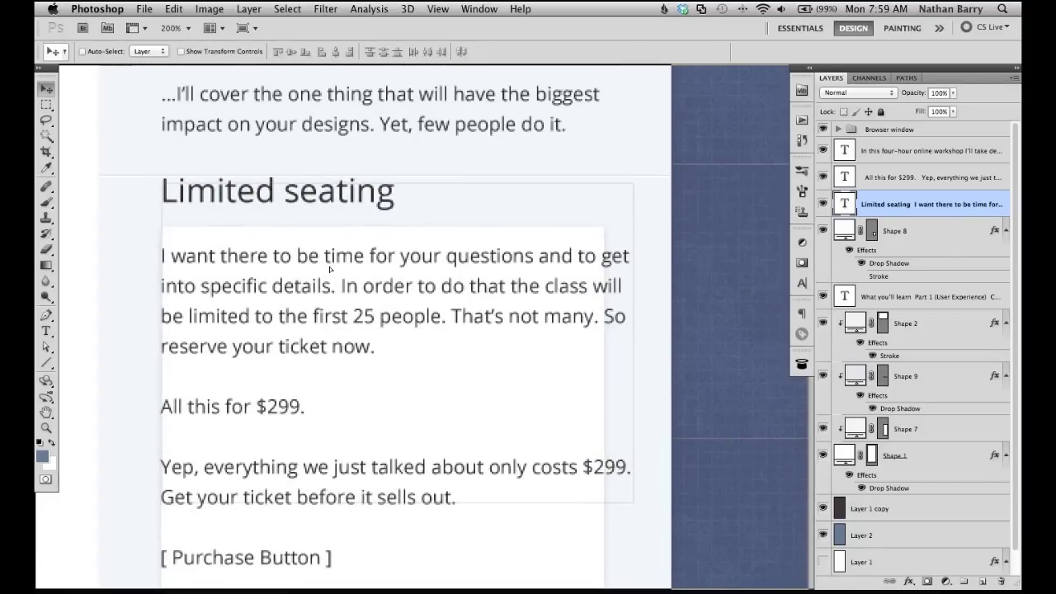
Step: Narrow the Limited seating text frame to the white box's width and shorten it to just below the purchase placeholder
key(t)
click(329, 269)
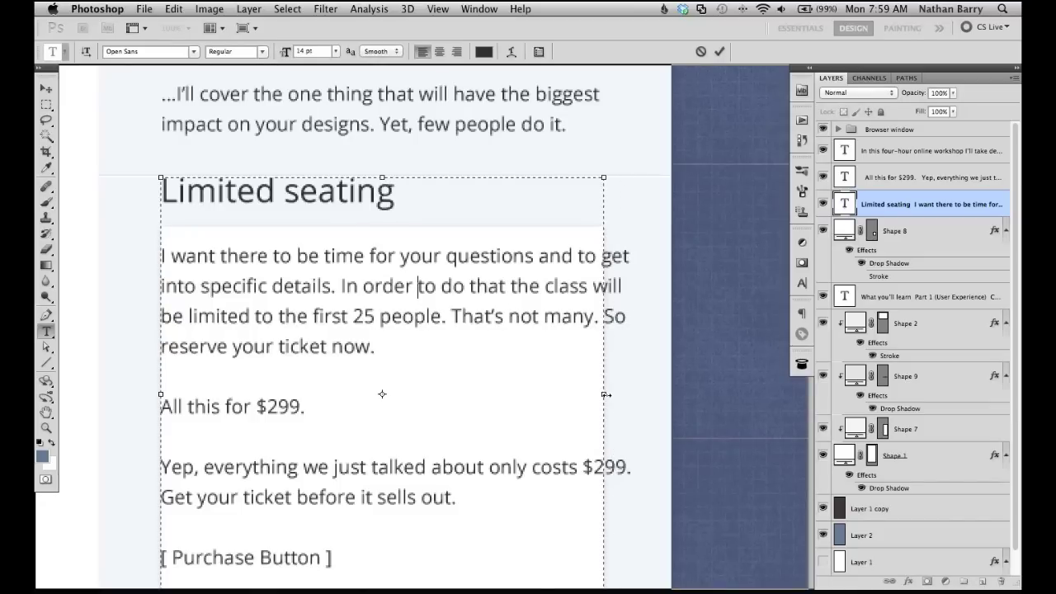
drag(606, 395, 606, 395)
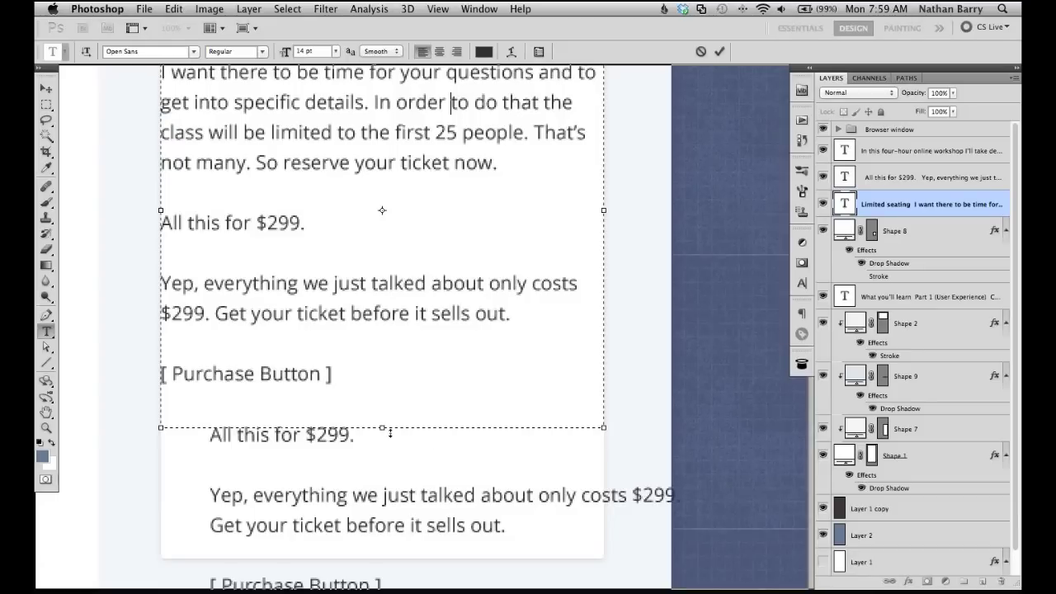
drag(387, 432, 378, 396)
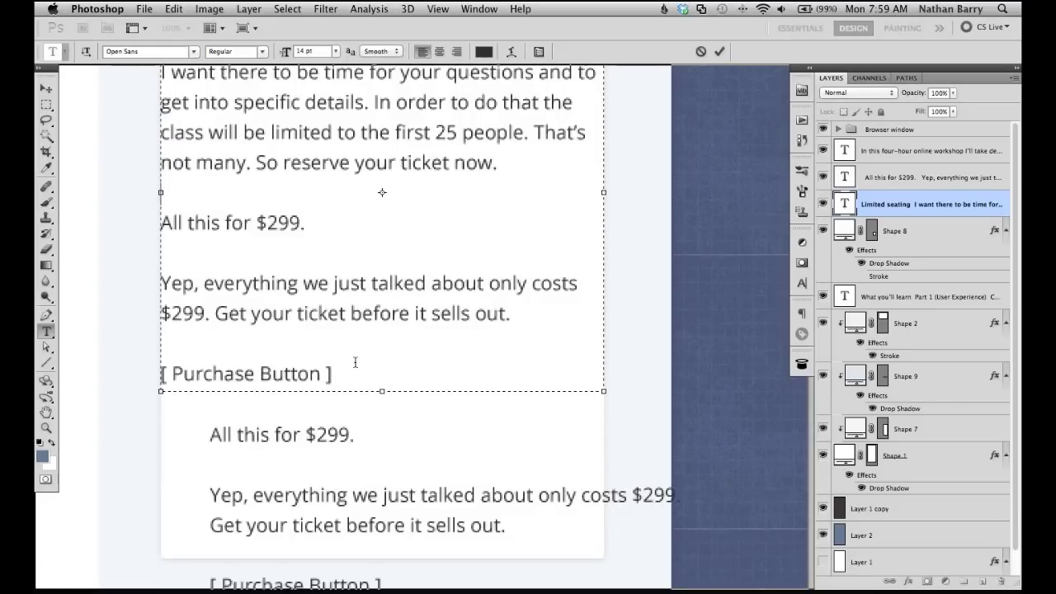
Step: Delete everything from "All this for $299." onward in the Limited seating text and shrink its frame to the remaining paragraph
drag(162, 193, 468, 460)
key(BackSpace)
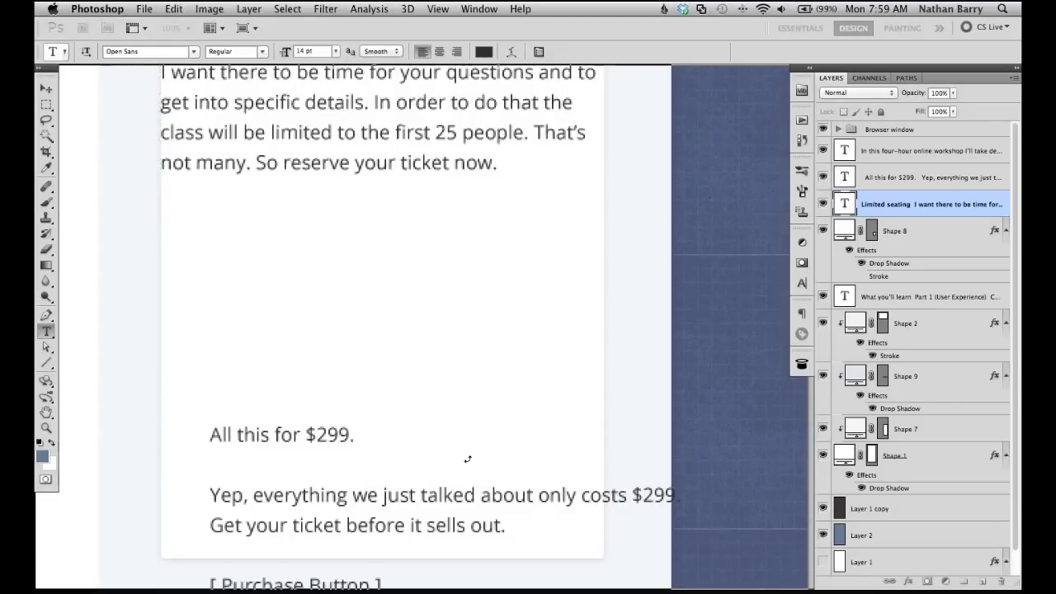
drag(382, 356, 384, 193)
key(ctrl+Return)
Step: Move the white purchase box down until it sits just below the Limited seating paragraph
key(v)
ctrl+click(388, 255)
key(shift+Down)
key(shift+Down)
key(shift+Down)
key(shift+Down)
key(shift+Down)
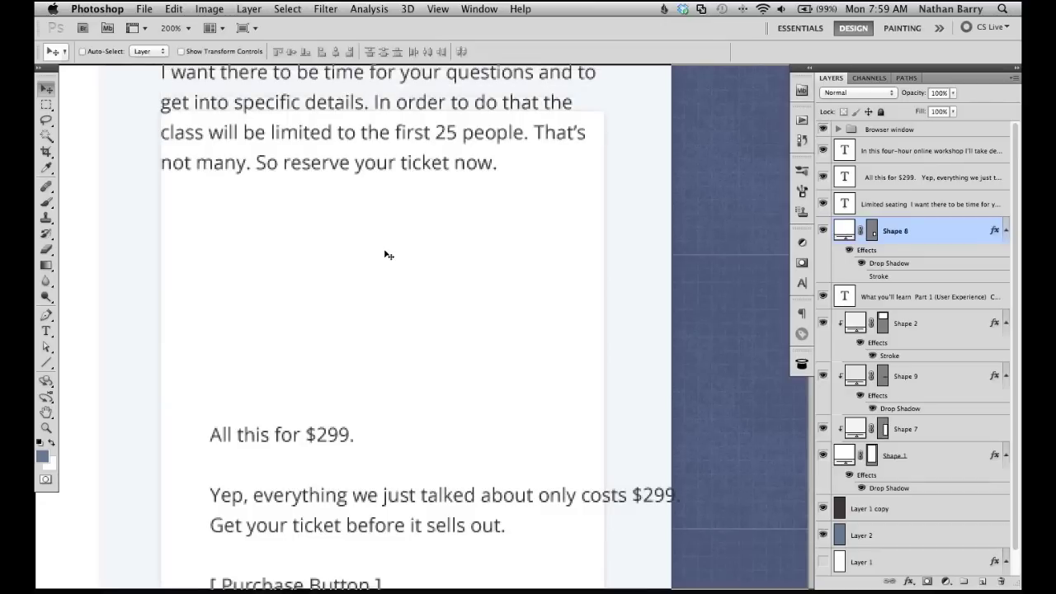
key(shift+Down)
key(shift+Down)
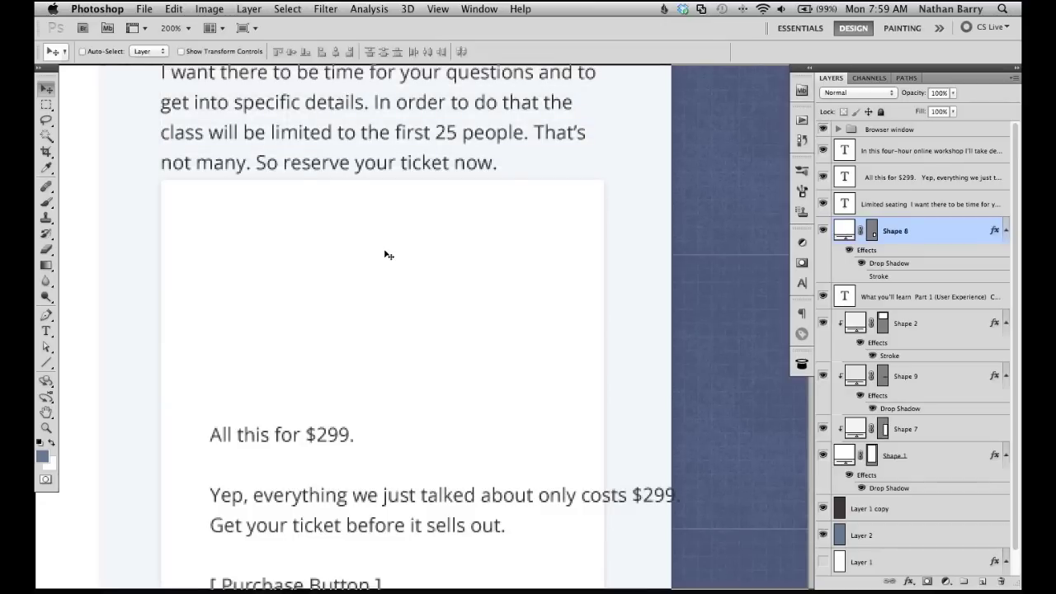
key(shift+Down)
key(shift+Down)
Step: Lower the white purchase box further, close to the bottom edge of the sidebar
scroll(388, 255, up, 6)
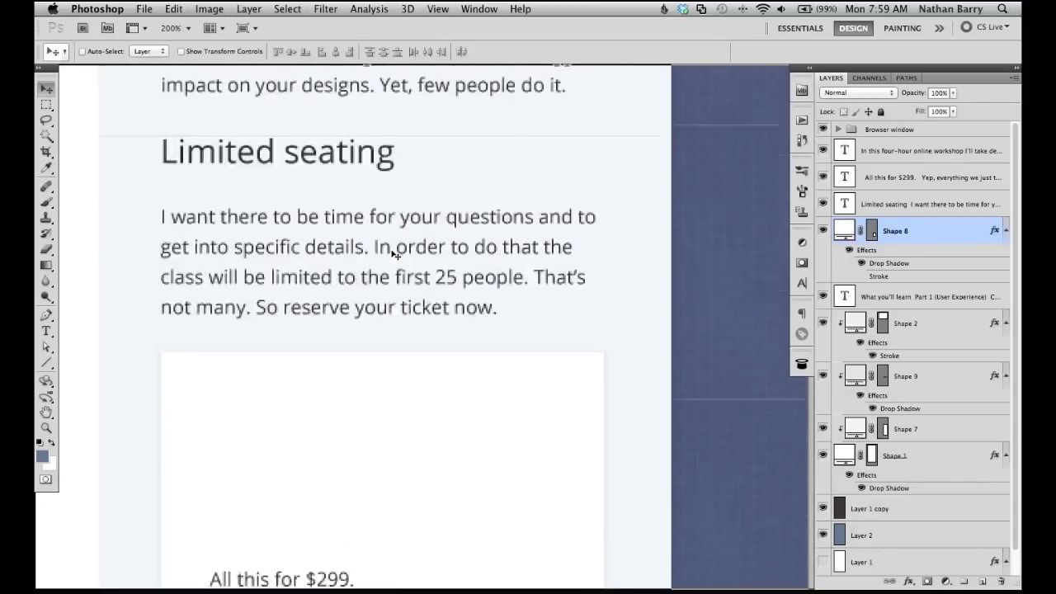
key(super+minus)
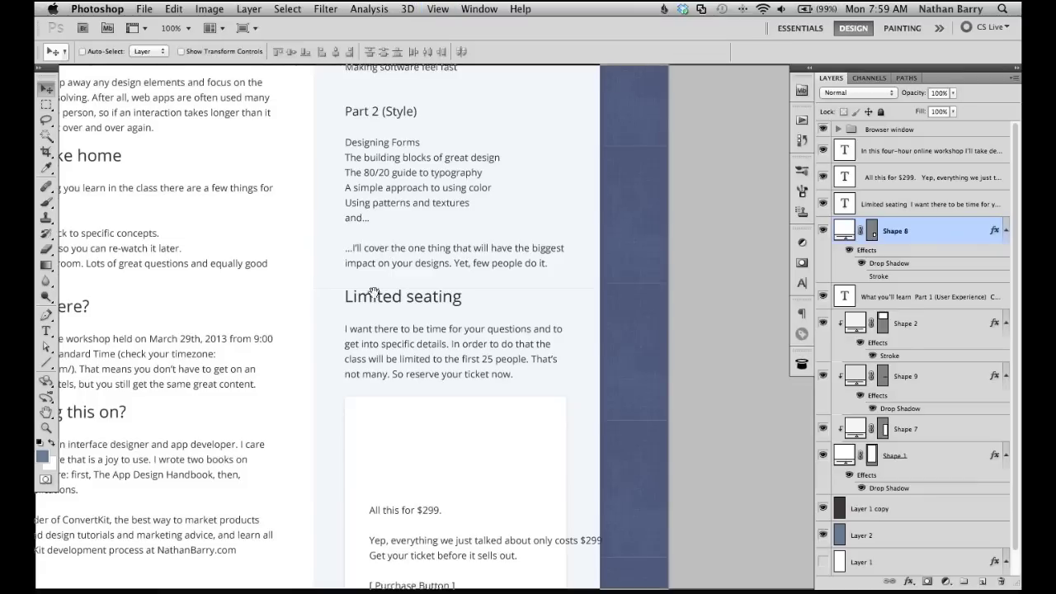
drag(411, 458, 474, 286)
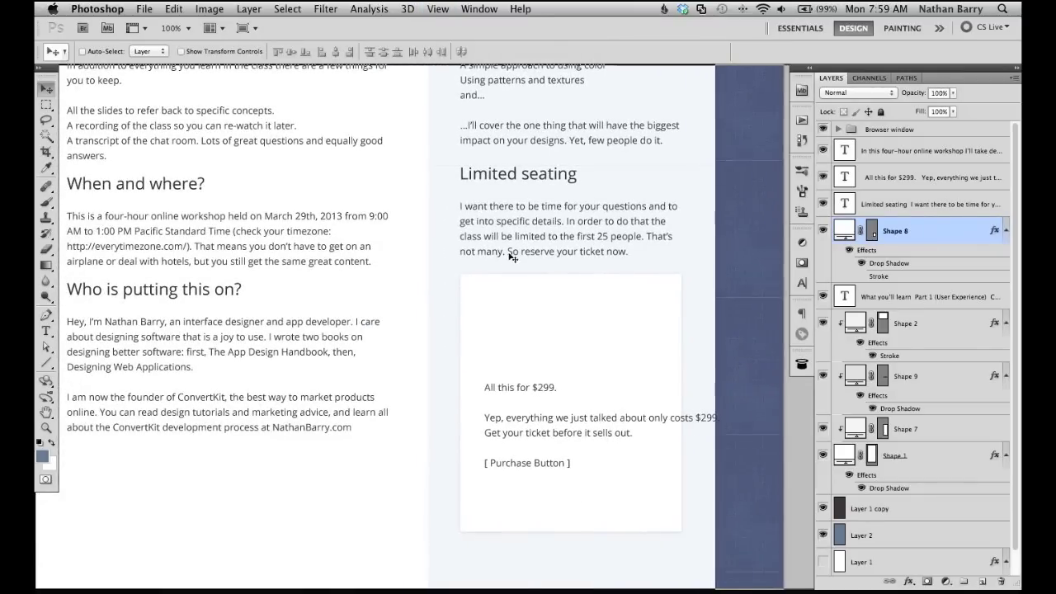
scroll(529, 362, down, 3)
key(shift+Down)
key(shift+Down)
key(shift+Down)
key(shift+Down)
key(shift+Down)
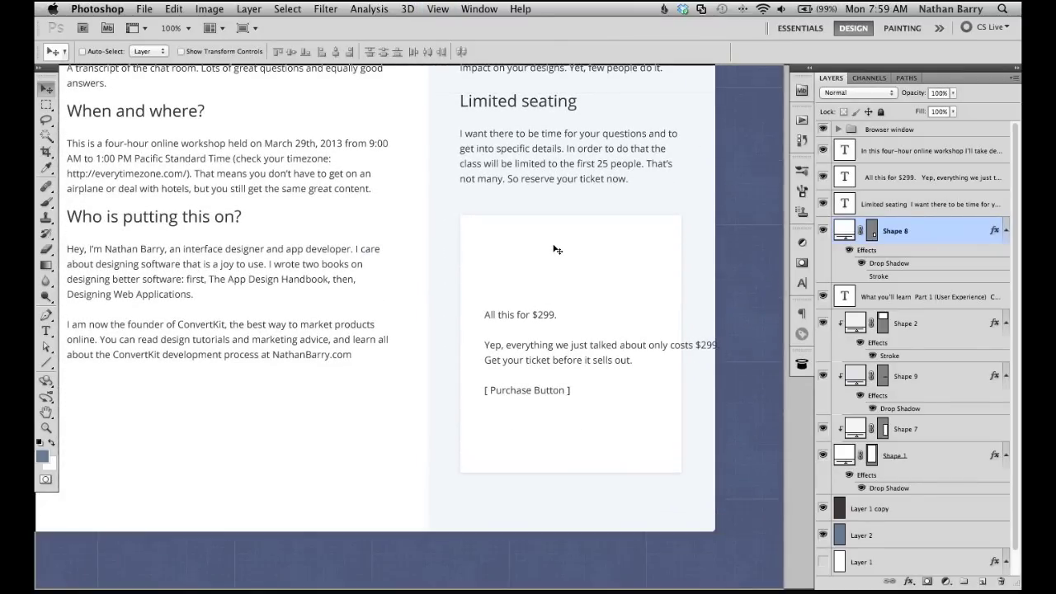
Step: Move the Limited seating text down so it sits spaced between the divider line and the white box
super+click(559, 102)
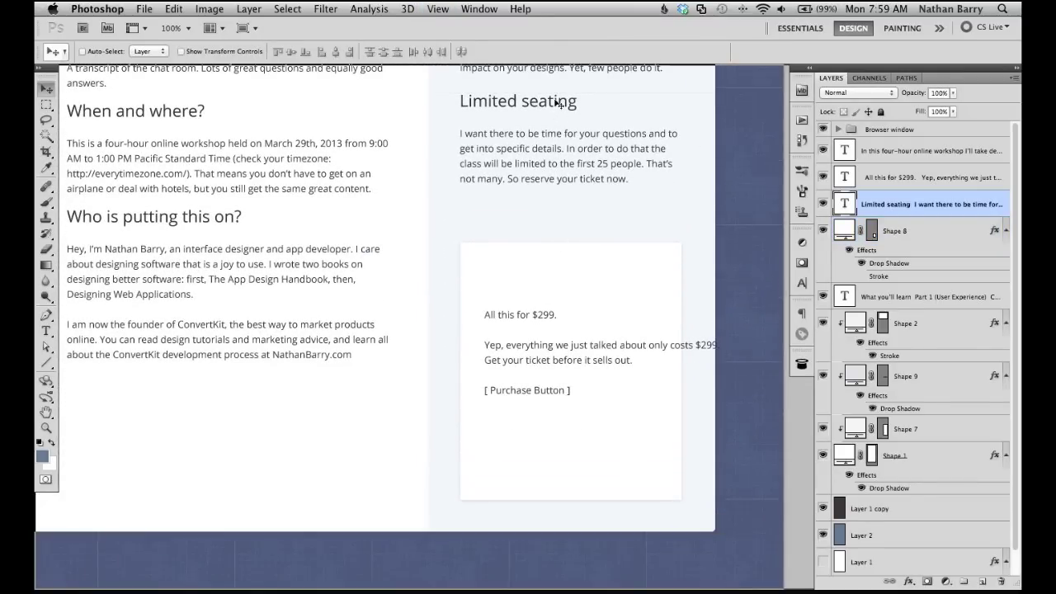
key(shift+Down)
key(shift+Down)
key(shift+Down)
key(Down)
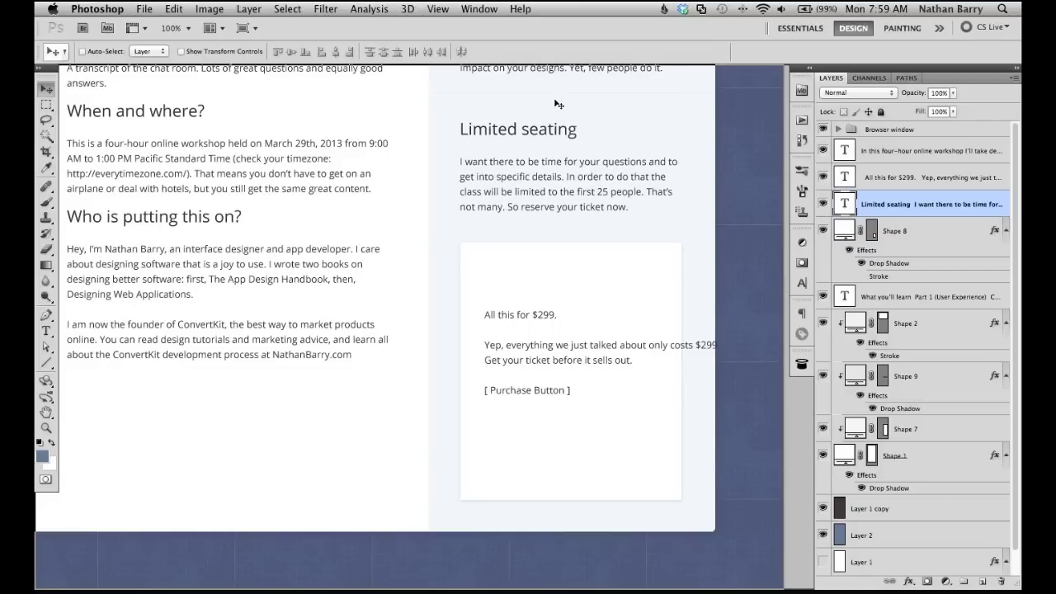
Step: Resize the price text frame so its text wraps inside the white box with a margin on both sides
scroll(567, 199, up, 4)
super+click(567, 426)
key(t)
click(552, 462)
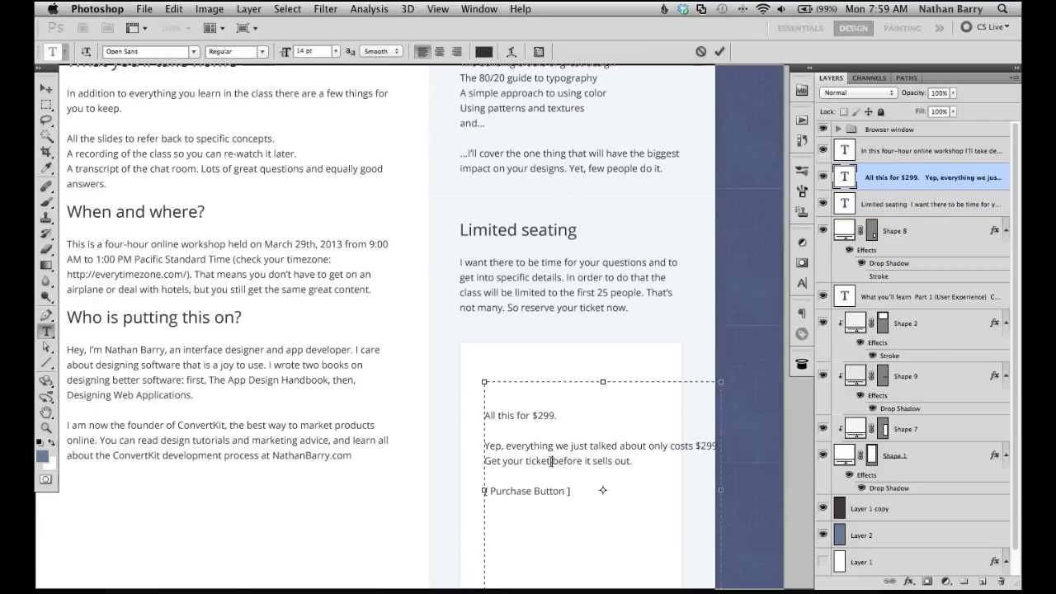
scroll(698, 502, down, 6)
drag(719, 447, 655, 423)
key(ctrl+Return)
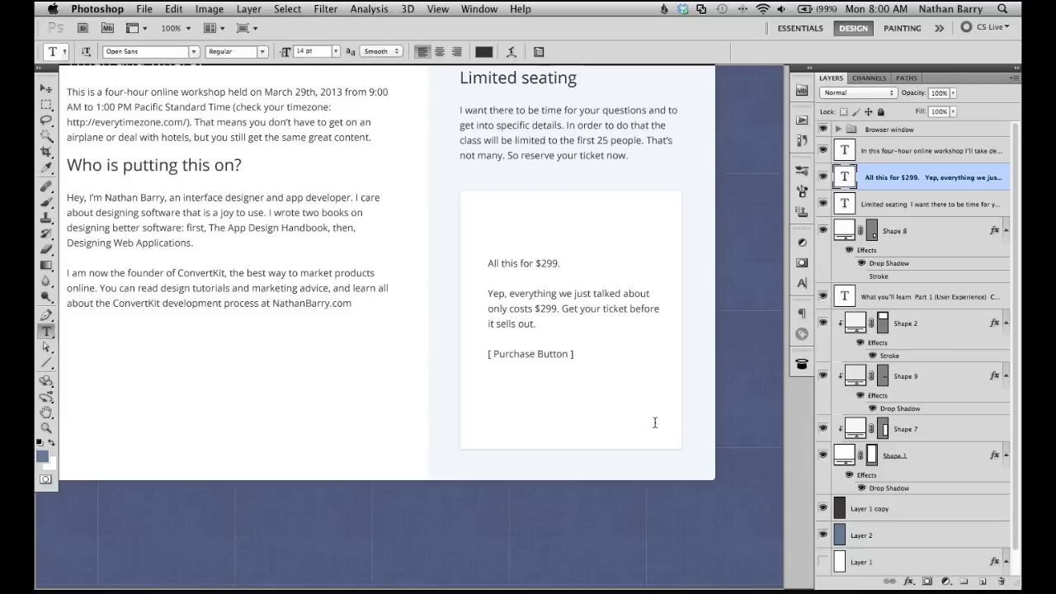
Step: Remove the blank lines above "All this for $299." in the price text
click(528, 293)
click(488, 221)
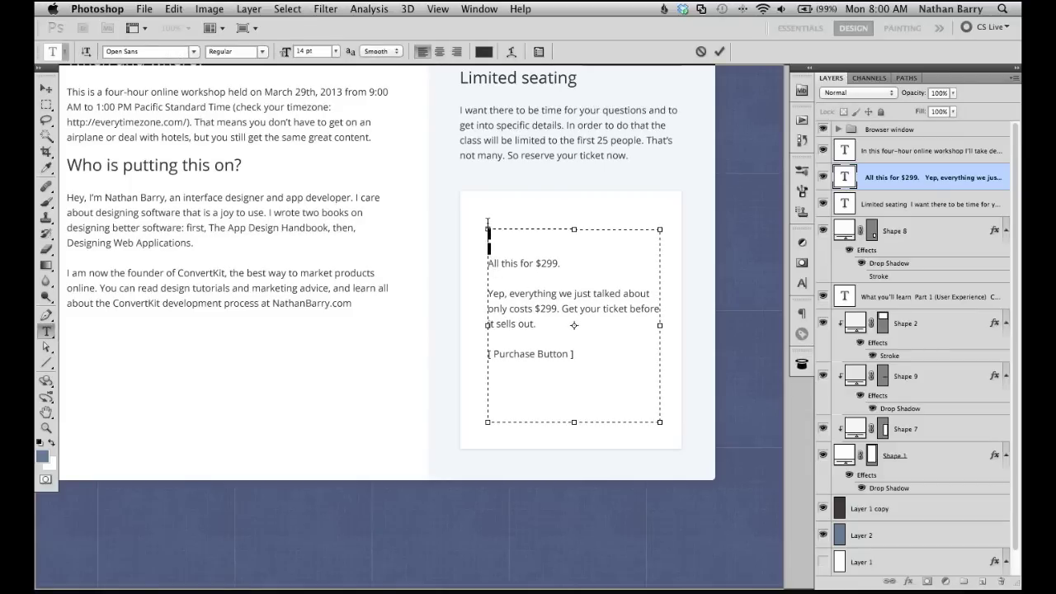
key(Delete)
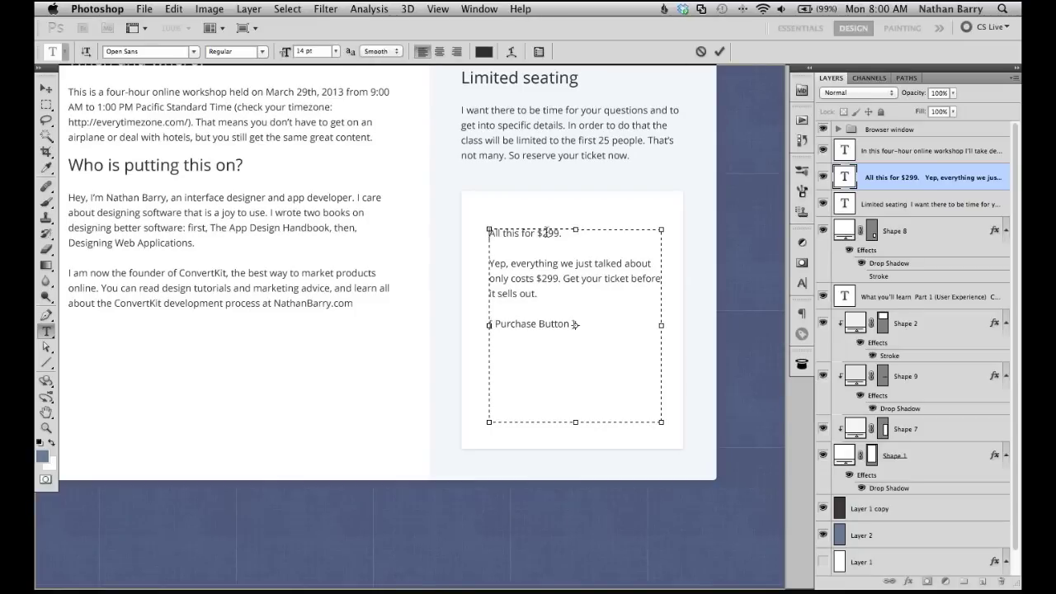
Step: Set the "All this for $299." line to a 24 pt font size
triple_click(547, 233)
click(801, 283)
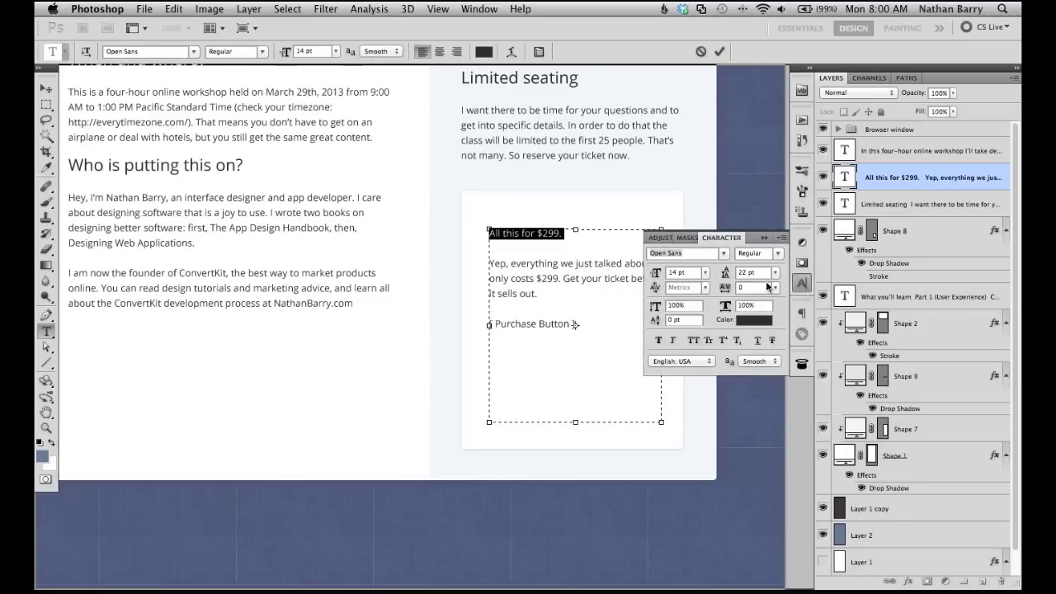
click(705, 272)
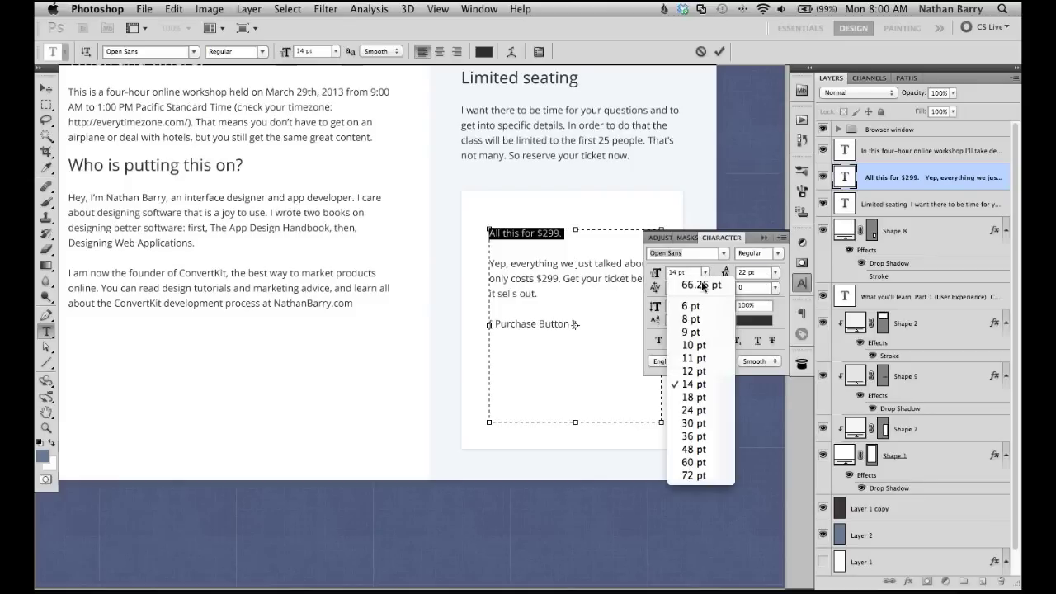
click(704, 410)
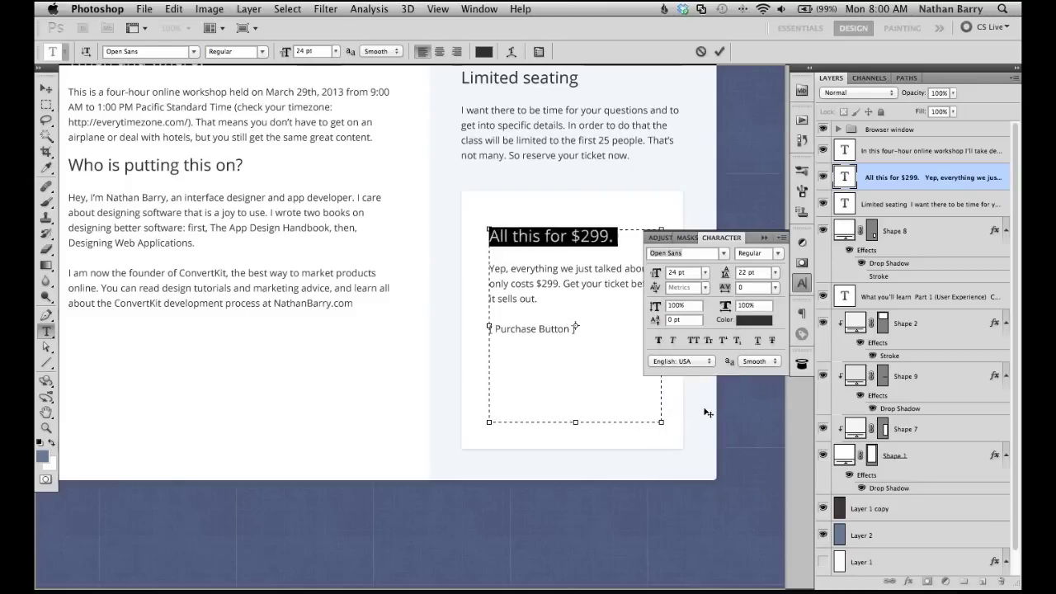
click(718, 52)
scroll(732, 212, up, 2)
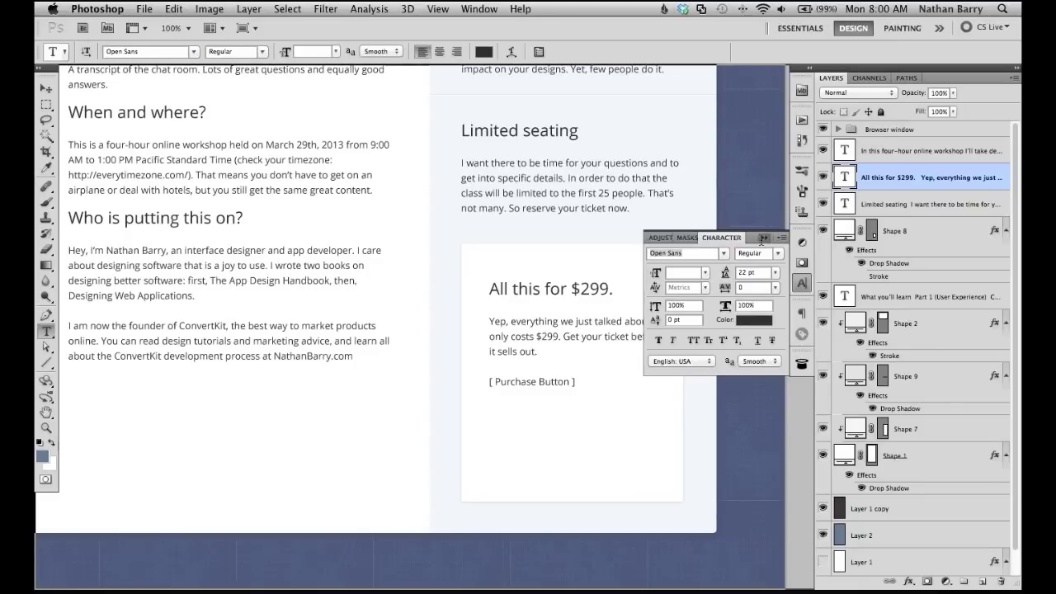
click(763, 237)
Step: Move the price text slightly up inside the white box and check its spacing against the rest of the sidebar
key(v)
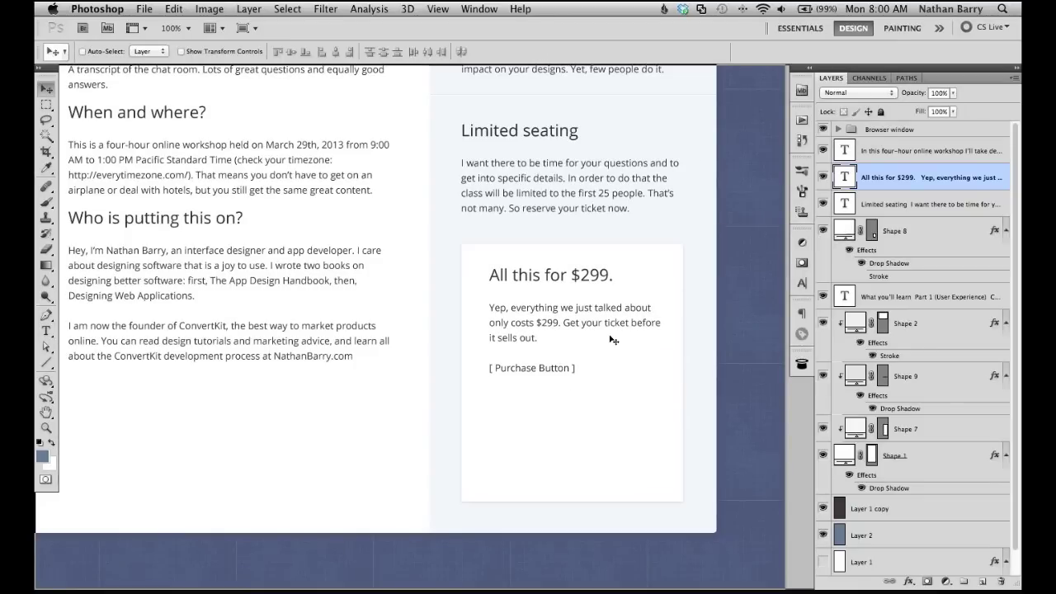
scroll(613, 339, up, 7)
scroll(610, 340, down, 9)
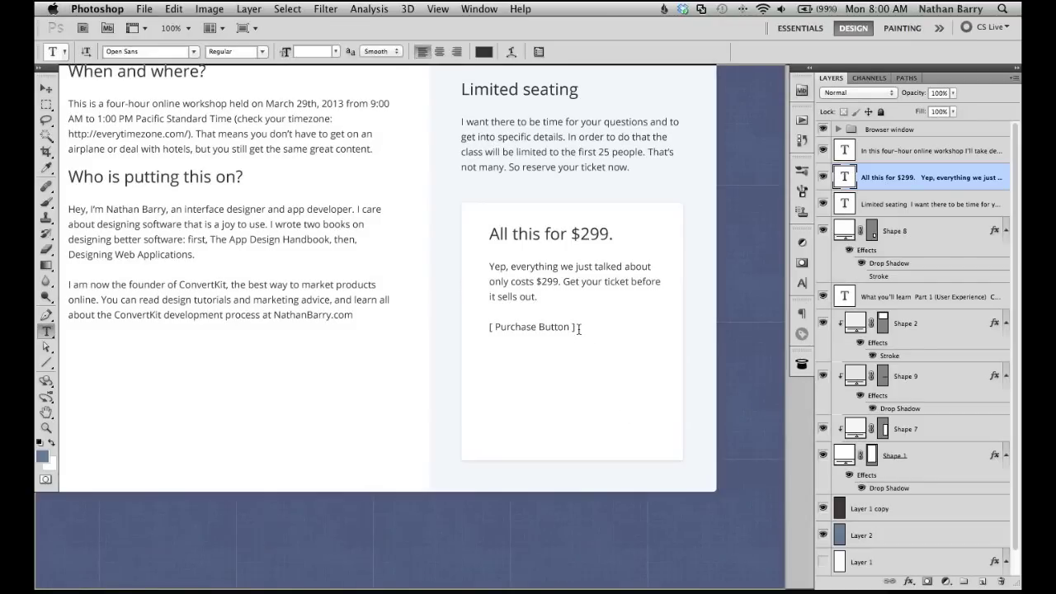
Step: Delete the "[ Purchase Button ]" placeholder and the blank line above it, and shorten the price text frame to fit
double_click(575, 326)
drag(575, 326, 571, 295)
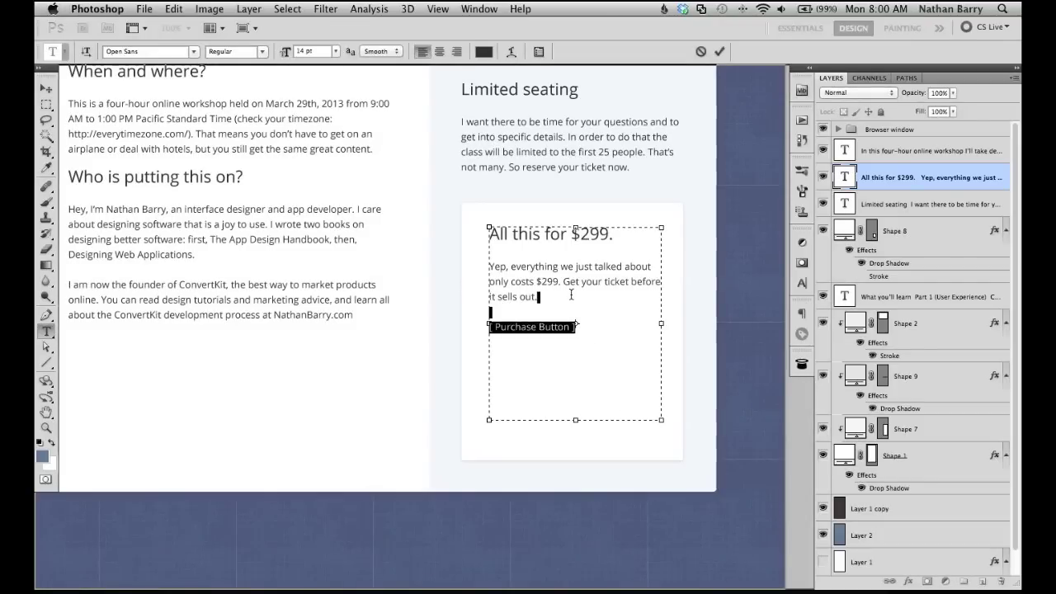
key(BackSpace)
drag(576, 422, 576, 321)
key(ctrl+Return)
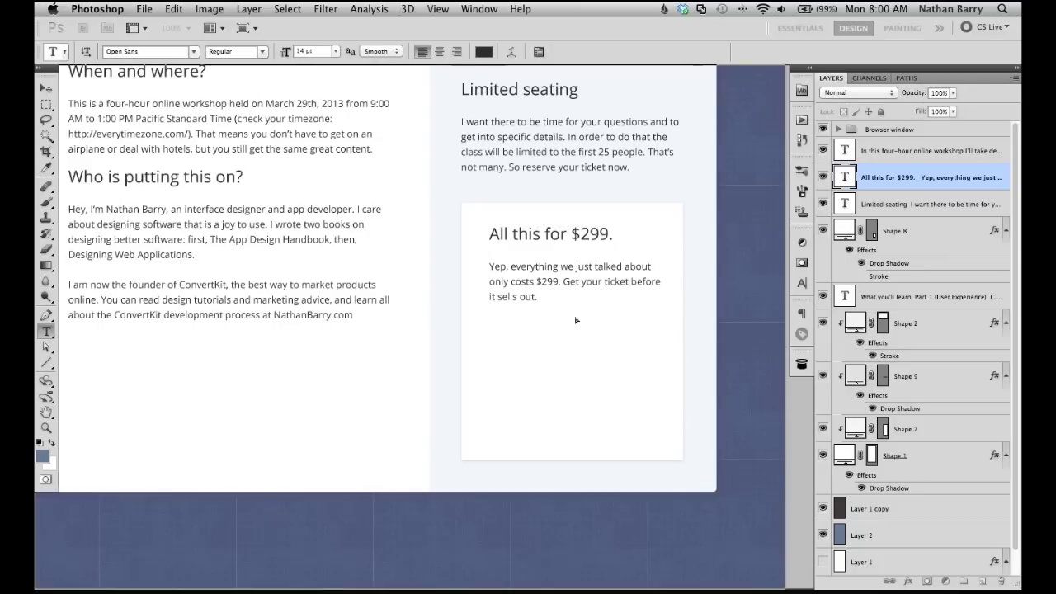
Step: Draw a blue rounded-rectangle button with a 1 px corner radius and place it below the price text in the white box
key(u)
click(165, 51)
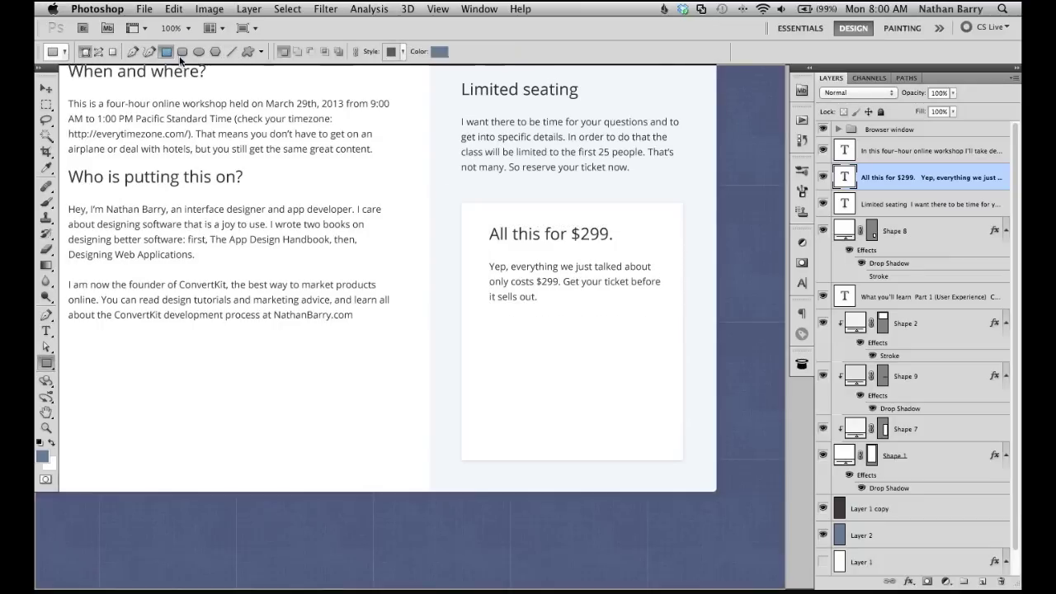
click(183, 51)
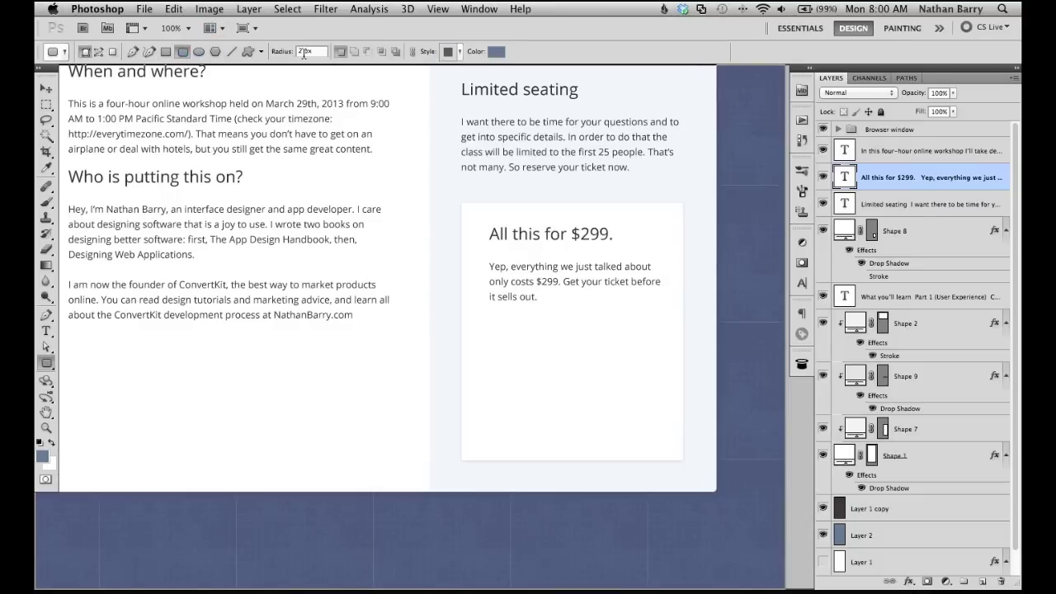
click(300, 51)
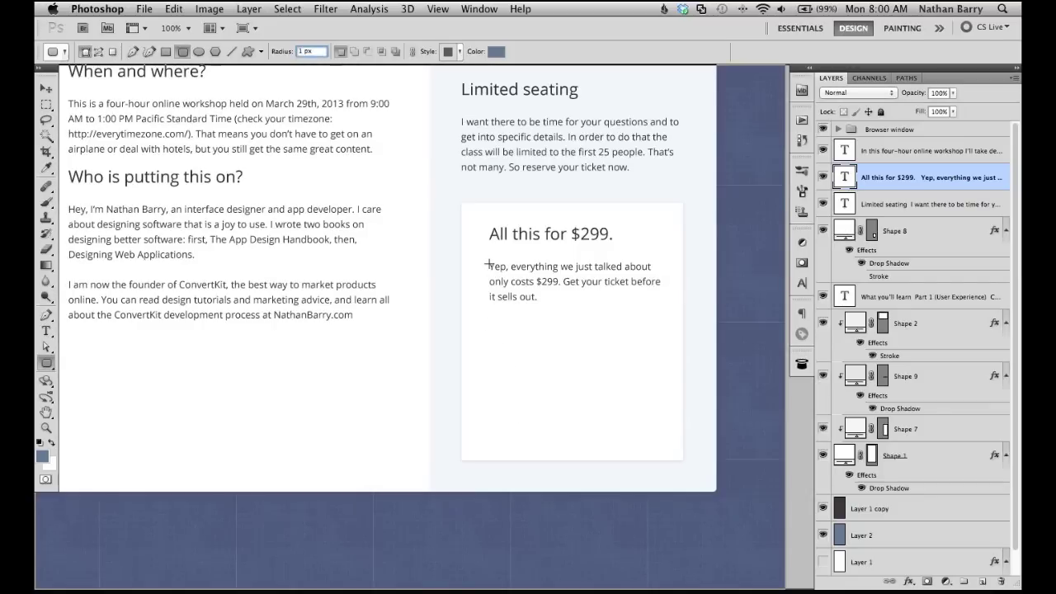
drag(489, 263, 655, 302)
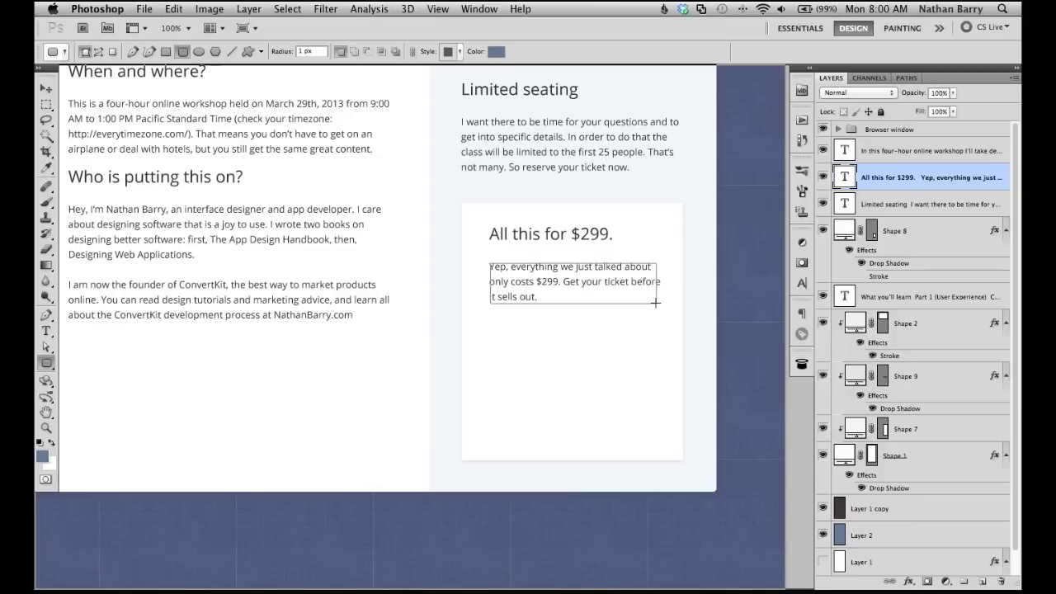
drag(655, 302, 656, 304)
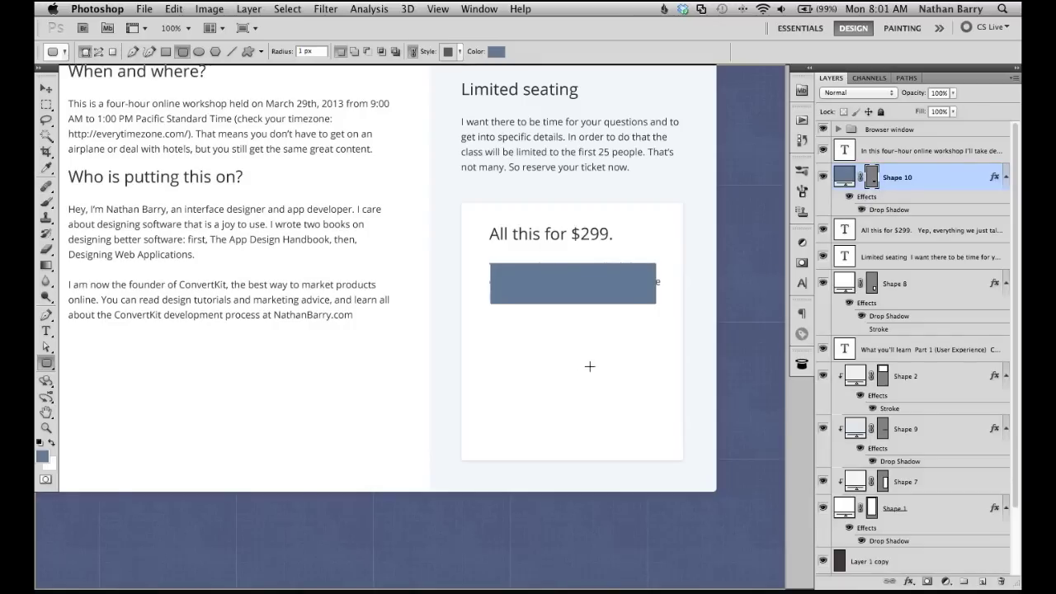
key(v)
drag(580, 304, 580, 349)
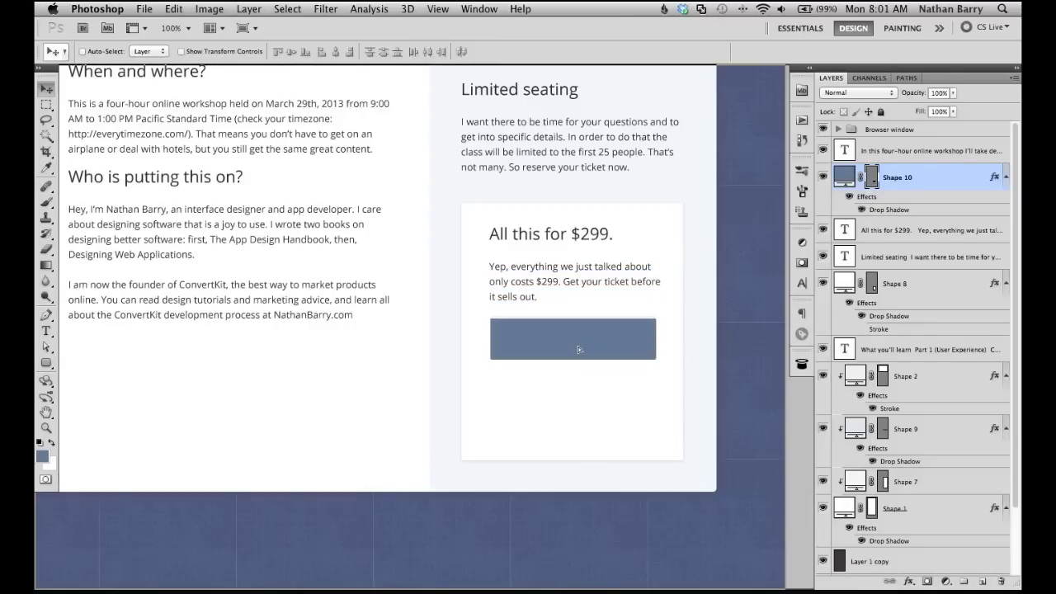
Step: Narrow the price text frame slightly so its width roughly matches the blue button
key(t)
click(576, 275)
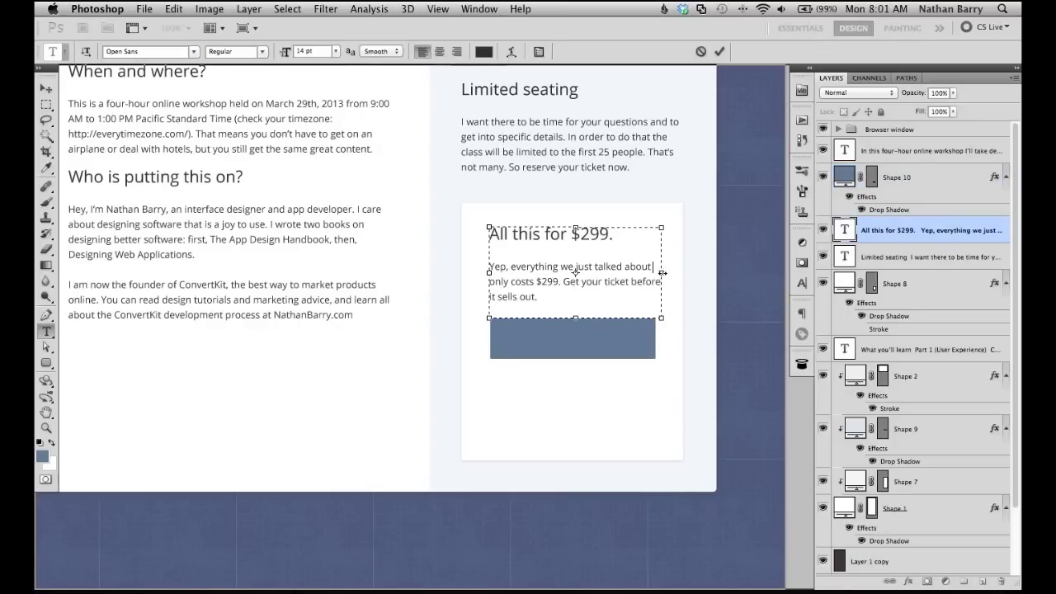
drag(662, 272, 658, 273)
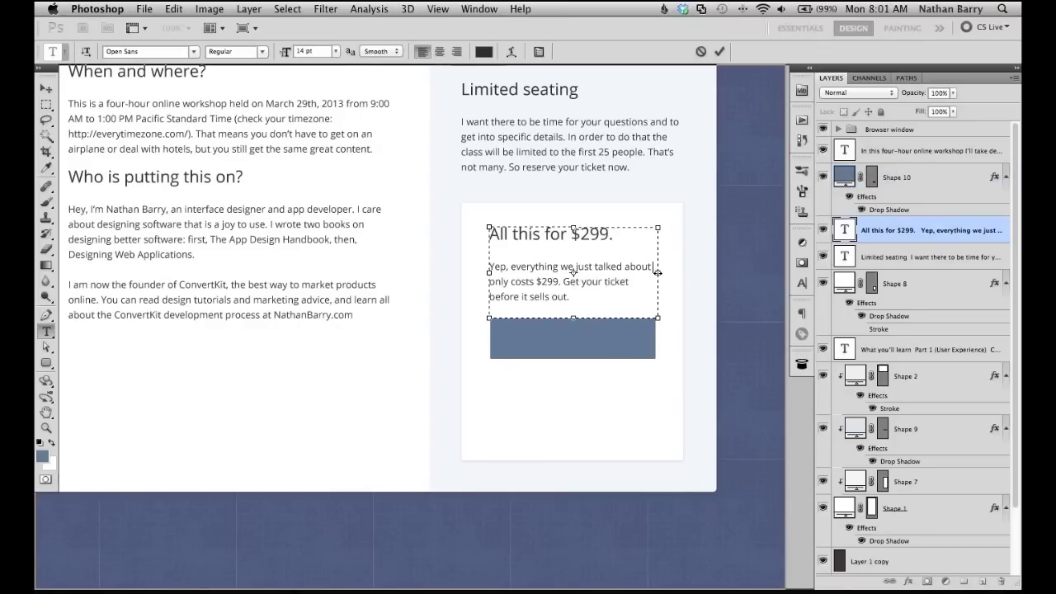
key(ctrl+Return)
Step: Add the label "Reserve your seat for $299" as a new text layer on the blue button
key(v)
super+click(595, 359)
key(t)
scroll(596, 359, down, 1)
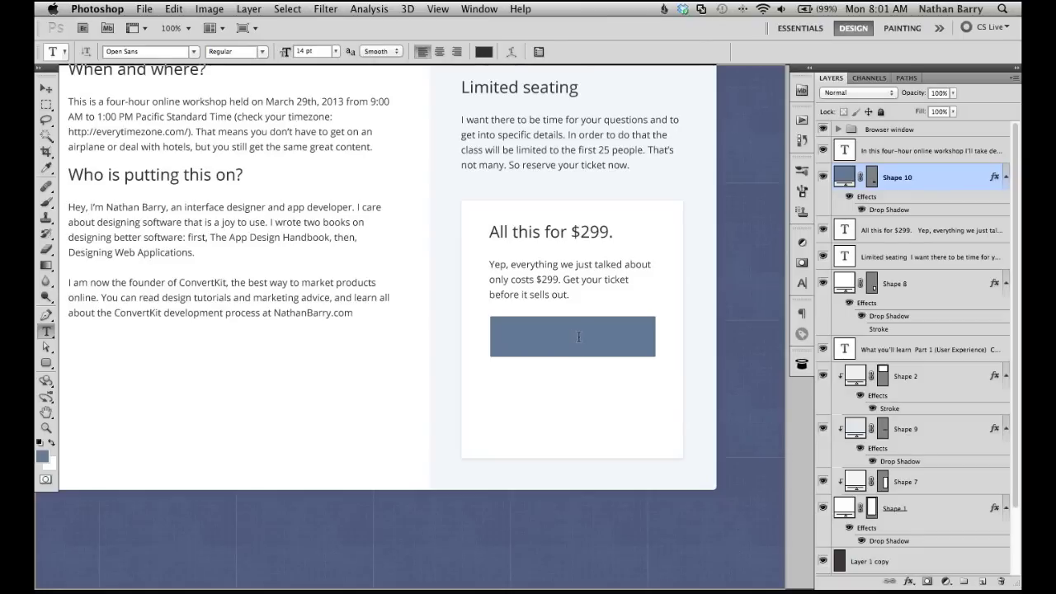
click(578, 337)
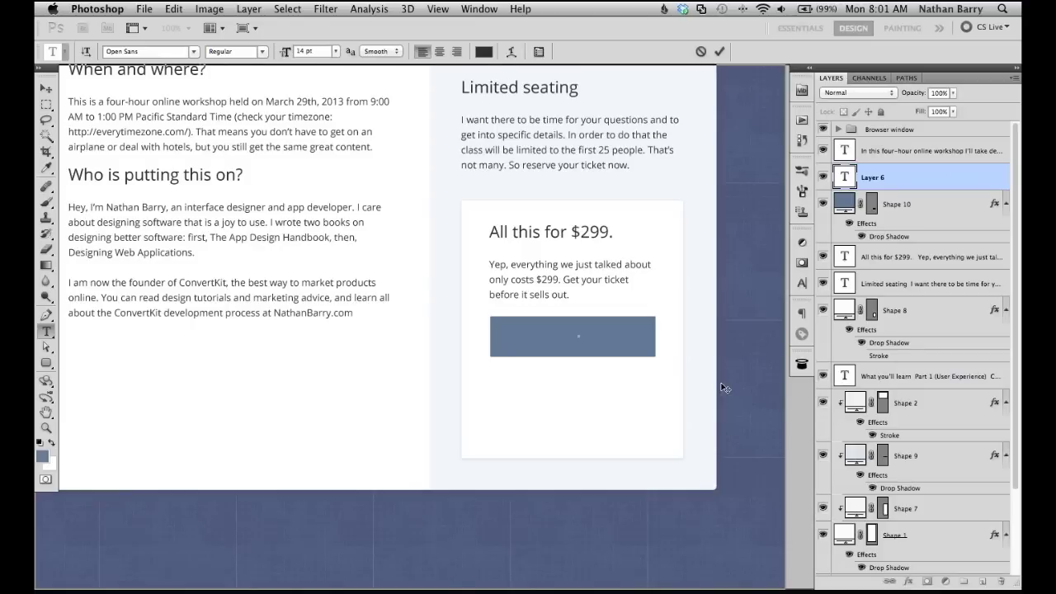
text(Reserve your seat for $299)
click(719, 51)
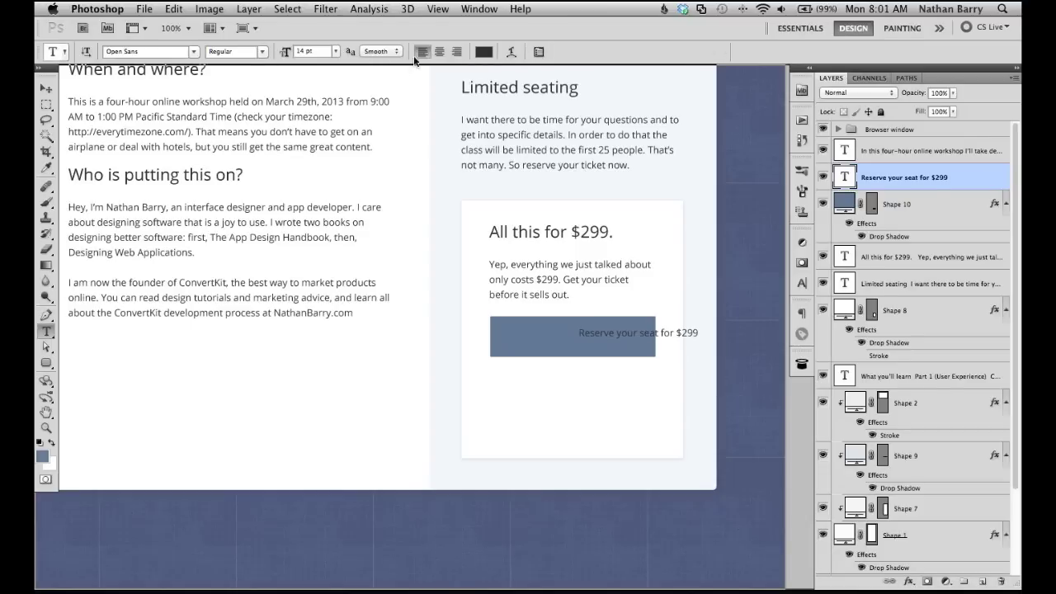
Step: Center-align the button label and set its text color to white (ffffff)
click(435, 52)
click(336, 53)
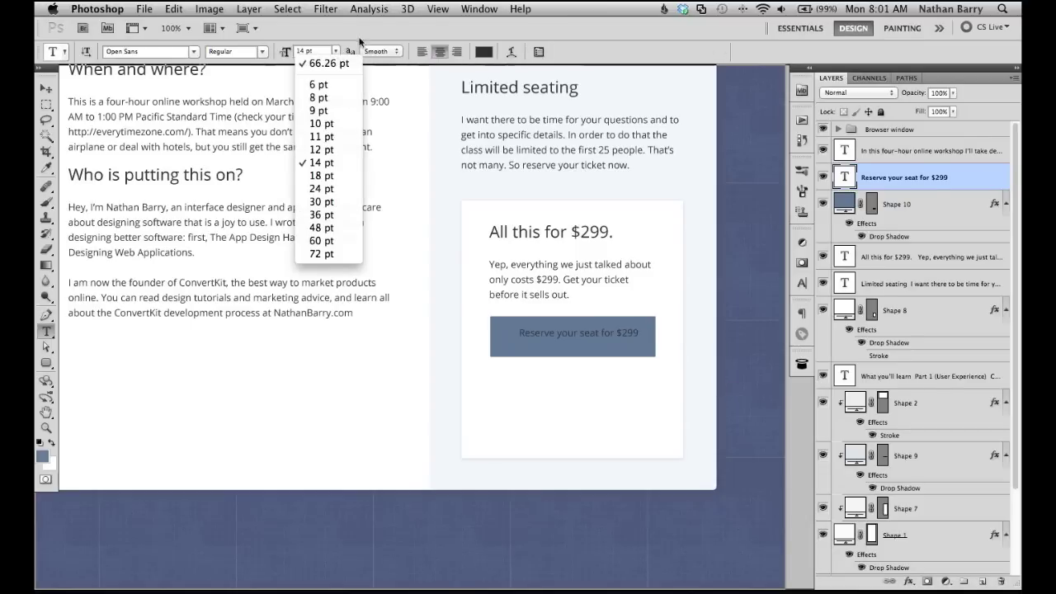
click(483, 51)
click(484, 52)
click(386, 332)
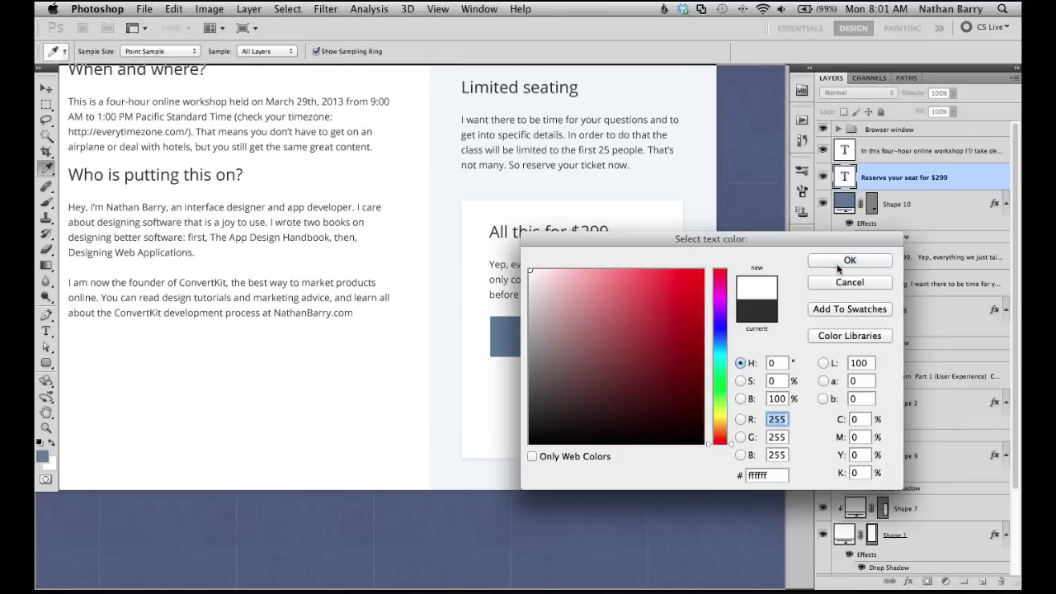
click(847, 261)
Step: Set the button label to 18 pt and nudge it down and left to center it on the button
click(336, 52)
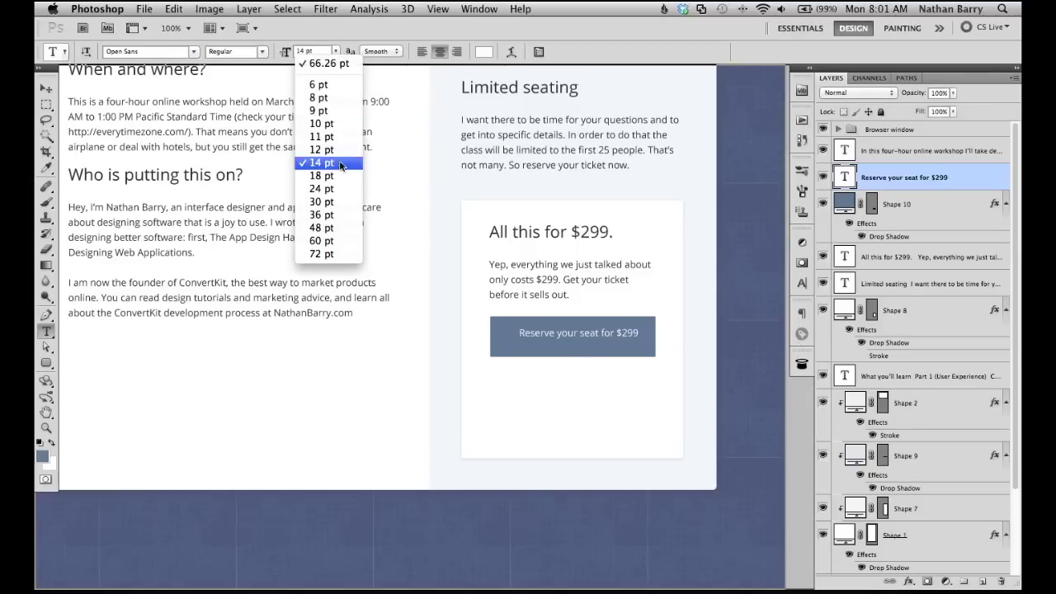
click(340, 176)
key(super+Return)
key(v)
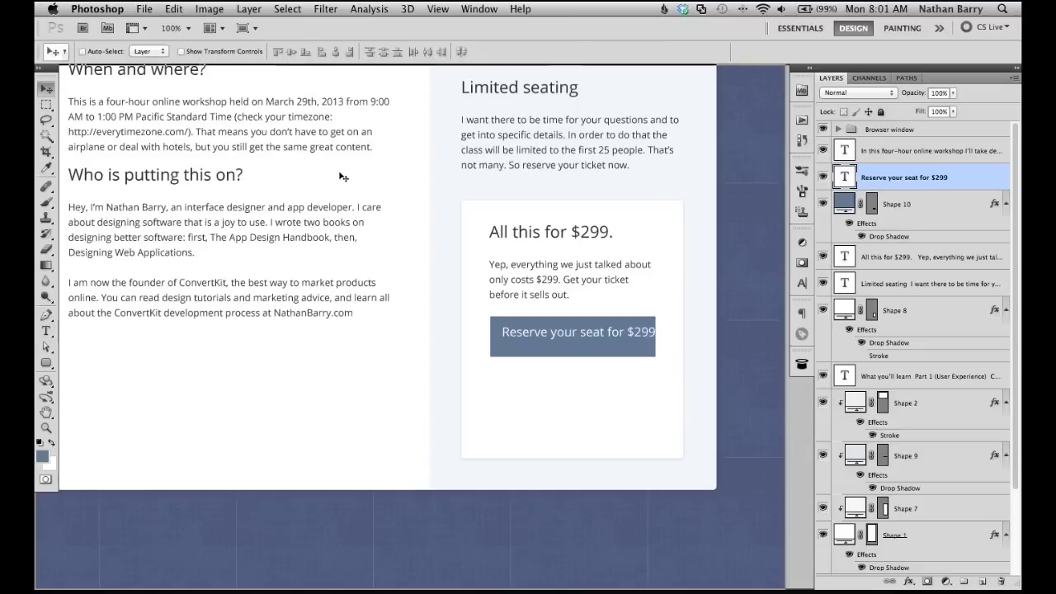
key(Down)
key(Down)
key(Down)
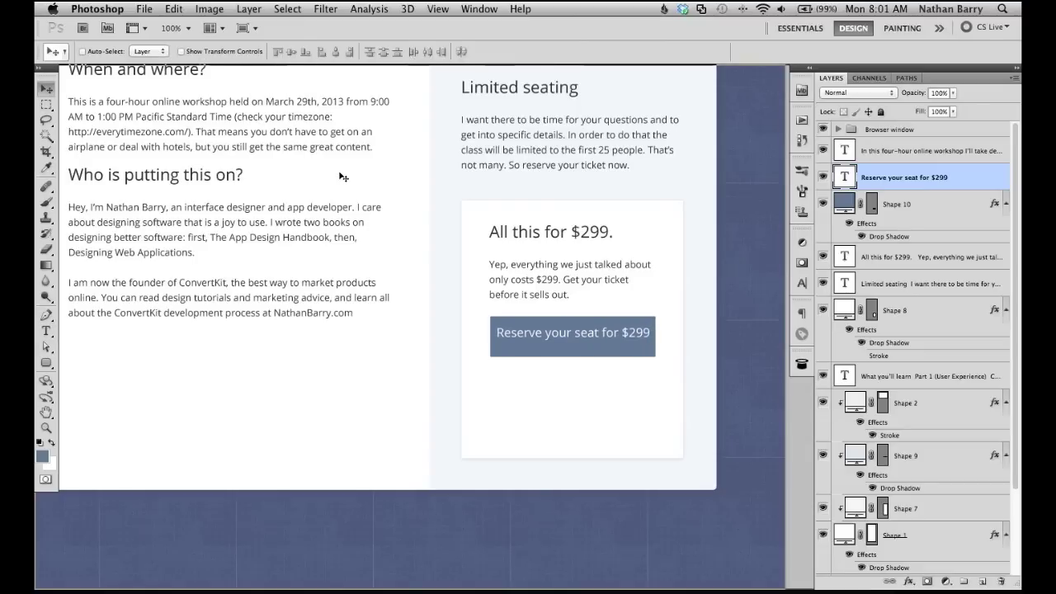
key(Left)
Step: Shorten the button label to "Reserve your seat" by deleting " for $299"
key(t)
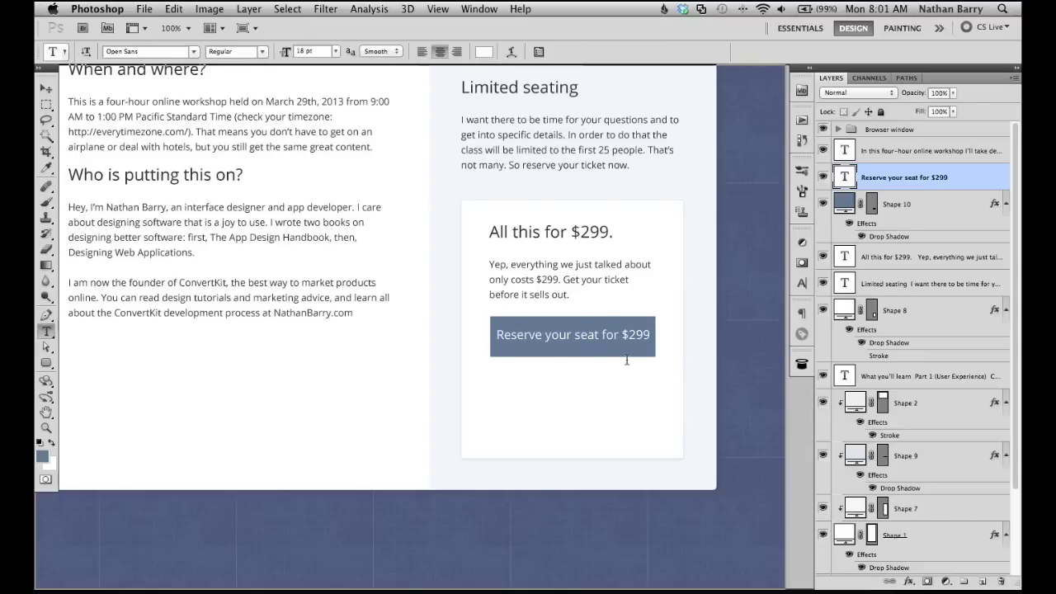
click(602, 337)
drag(602, 336, 719, 342)
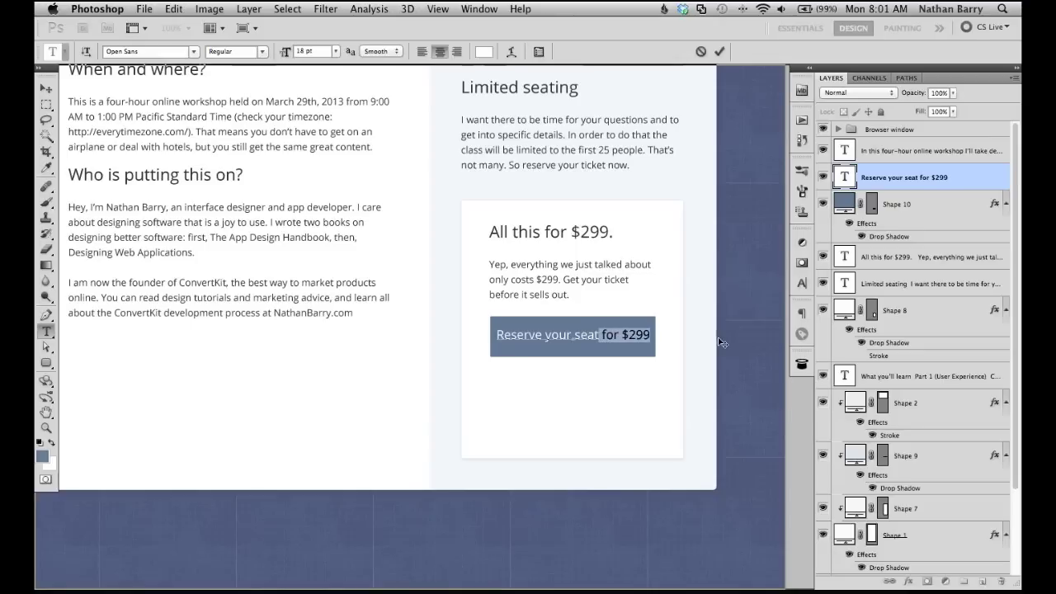
key(BackSpace)
click(719, 51)
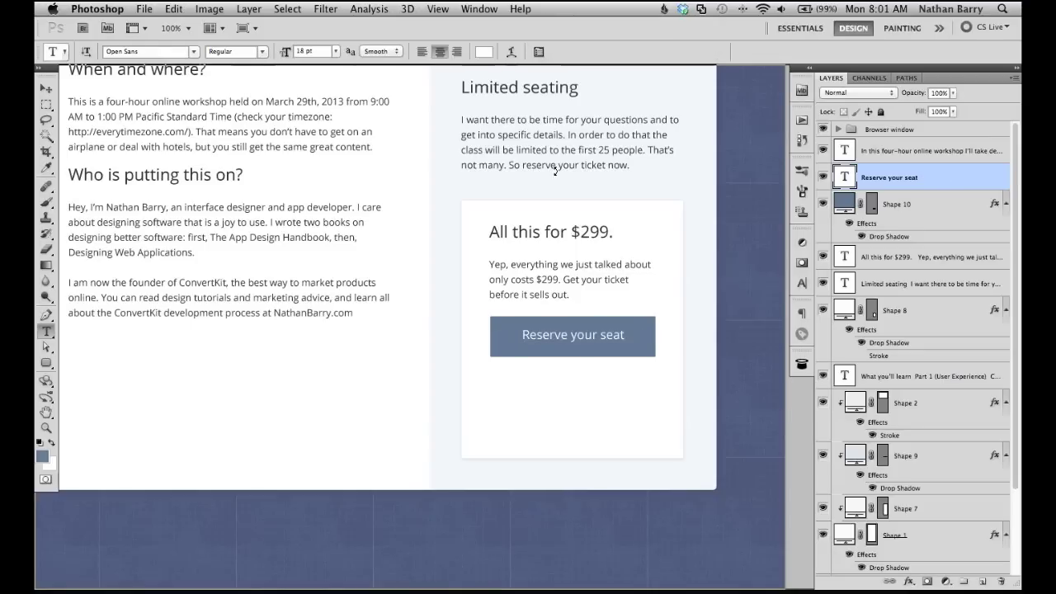
Step: Set the "Reserve your seat" label to a 20 pt font size
click(334, 52)
click(328, 189)
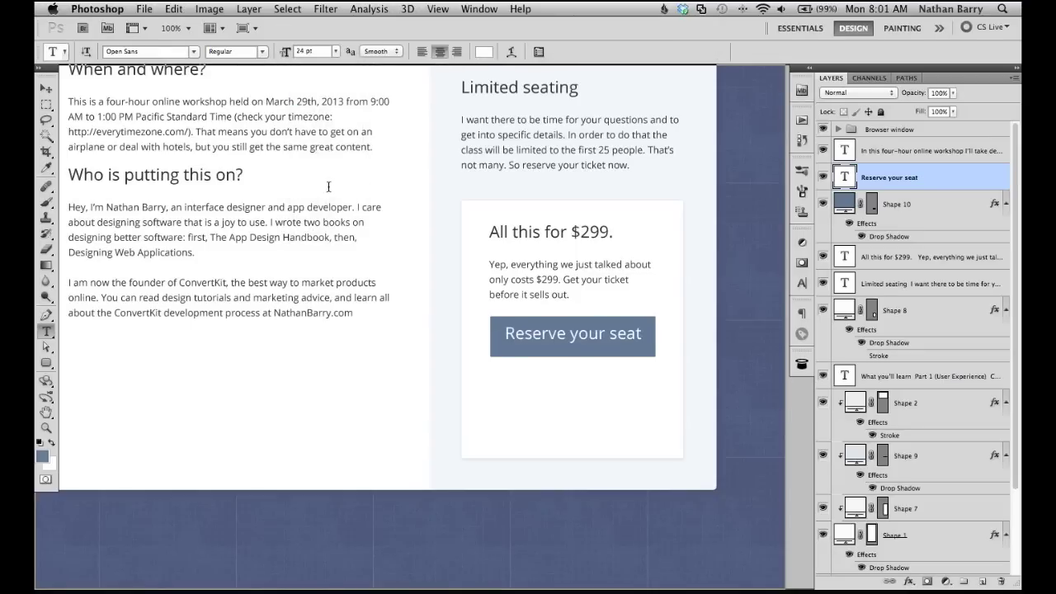
drag(285, 52, 277, 53)
key(v)
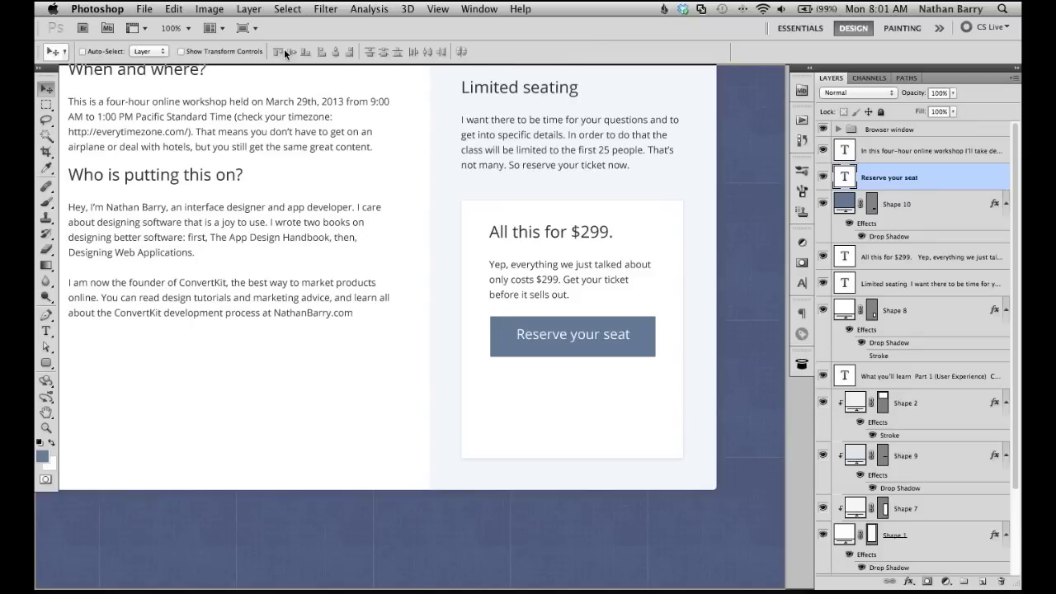
key(t)
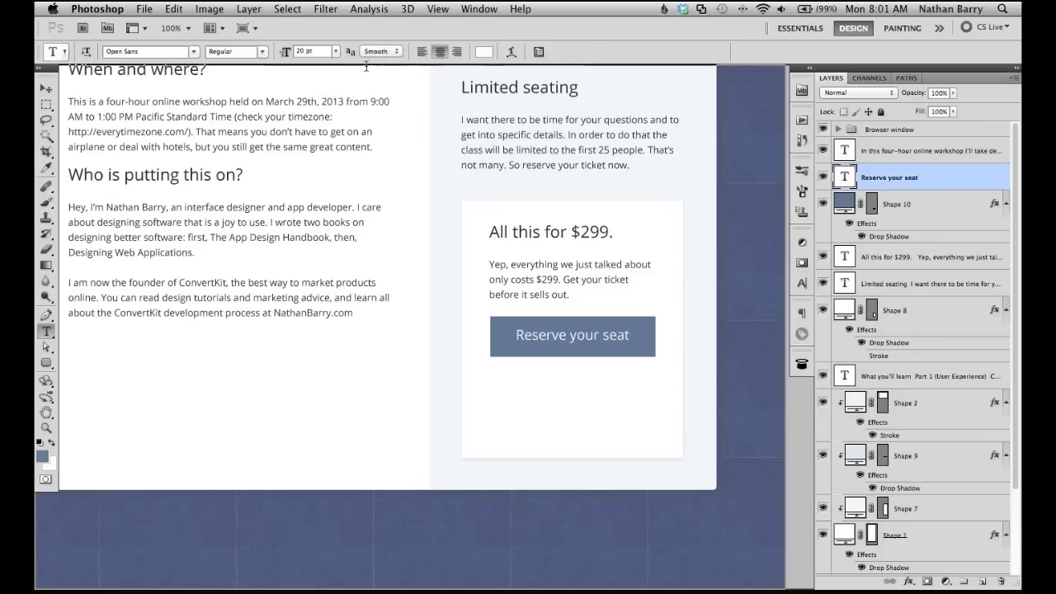
Step: Align the "Reserve your seat" label to the vertical center of the blue button and clear the selection
super+click(873, 207)
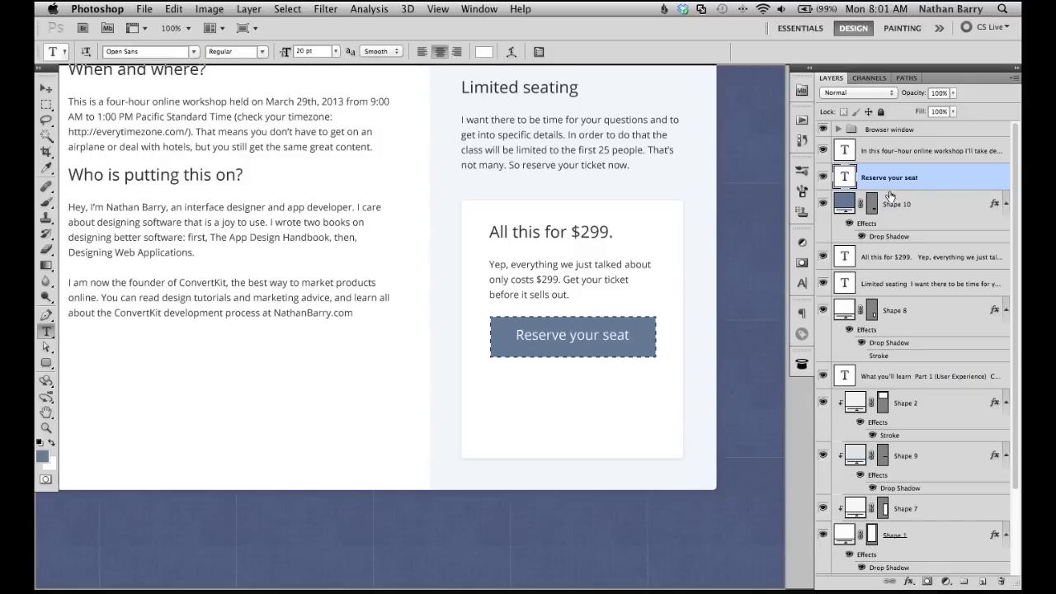
key(v)
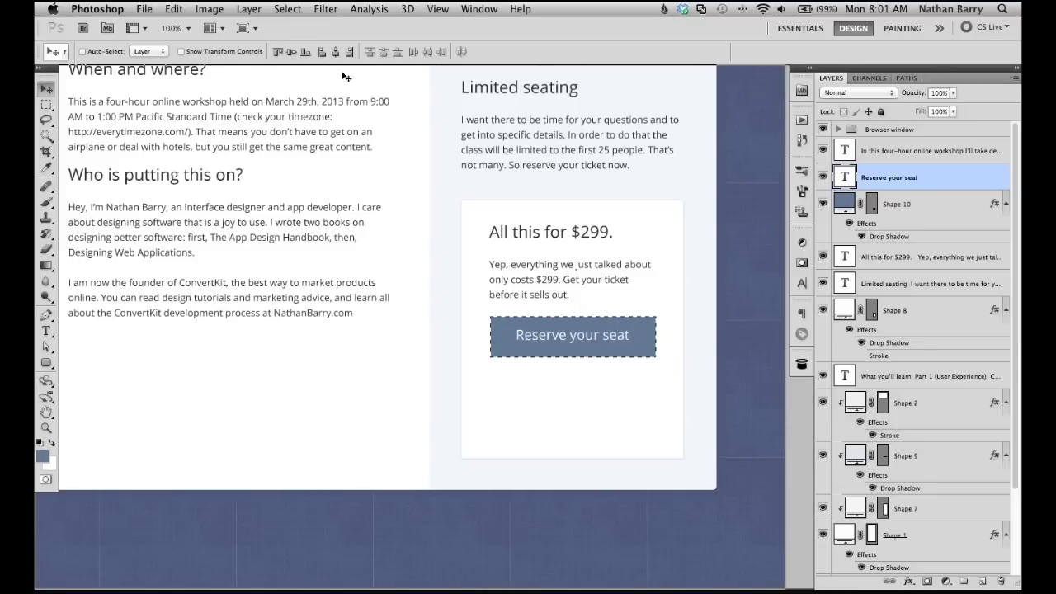
click(294, 56)
key(ctrl+d)
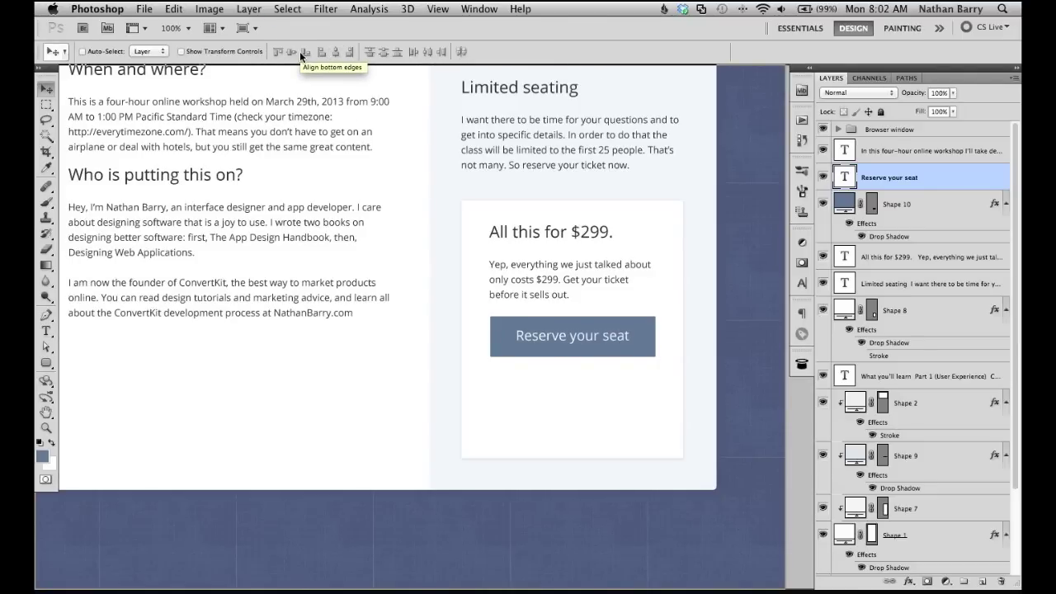
Step: Shorten the white purchase box by raising its bottom corner points to just below the button
ctrl+click(588, 432)
key(a)
click(682, 459)
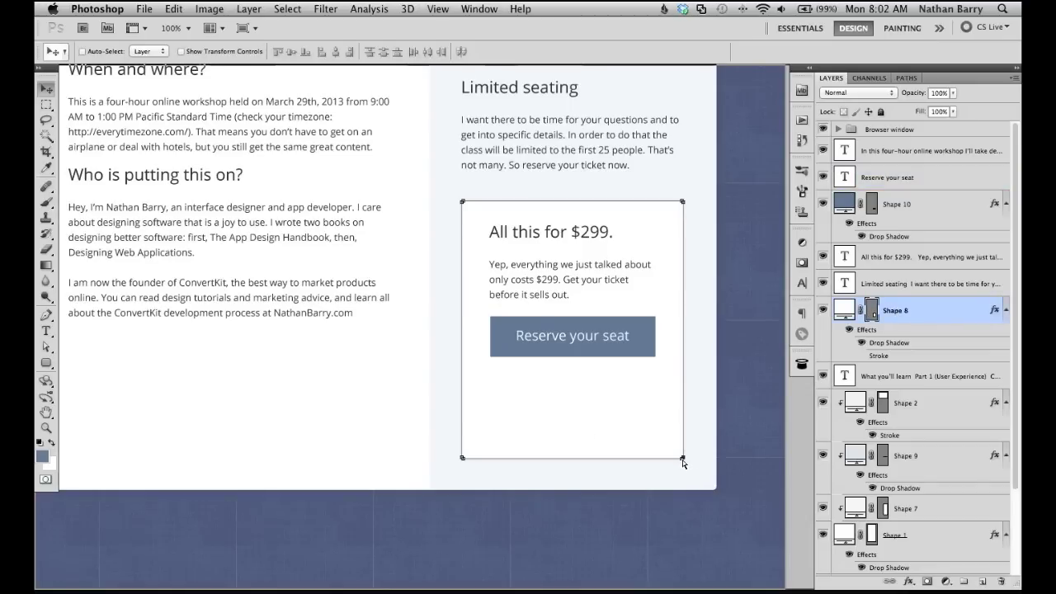
key(super+equal)
key(super+equal)
drag(651, 467, 388, 278)
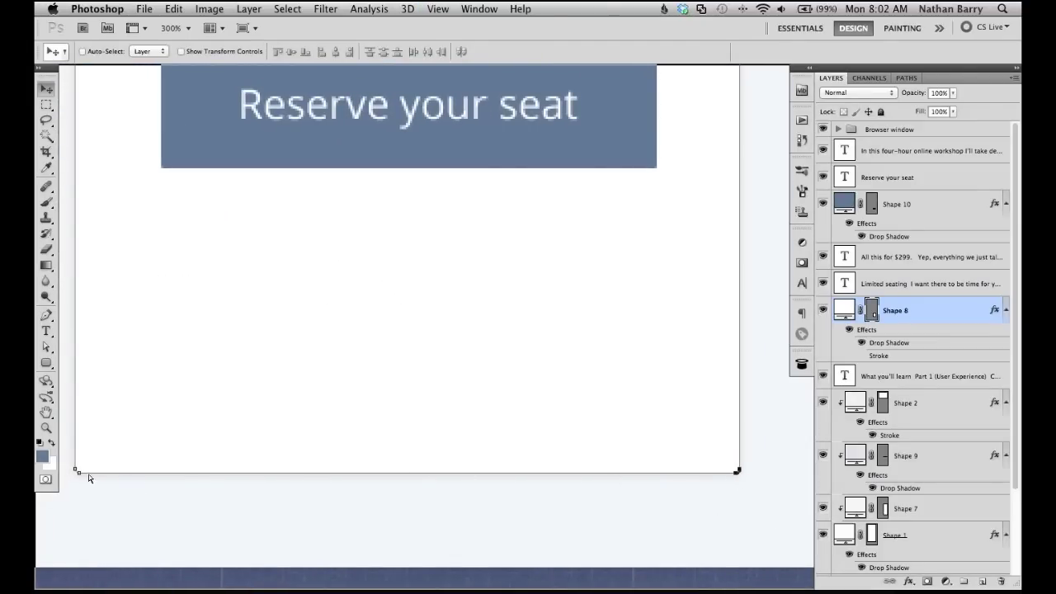
drag(79, 476, 94, 254)
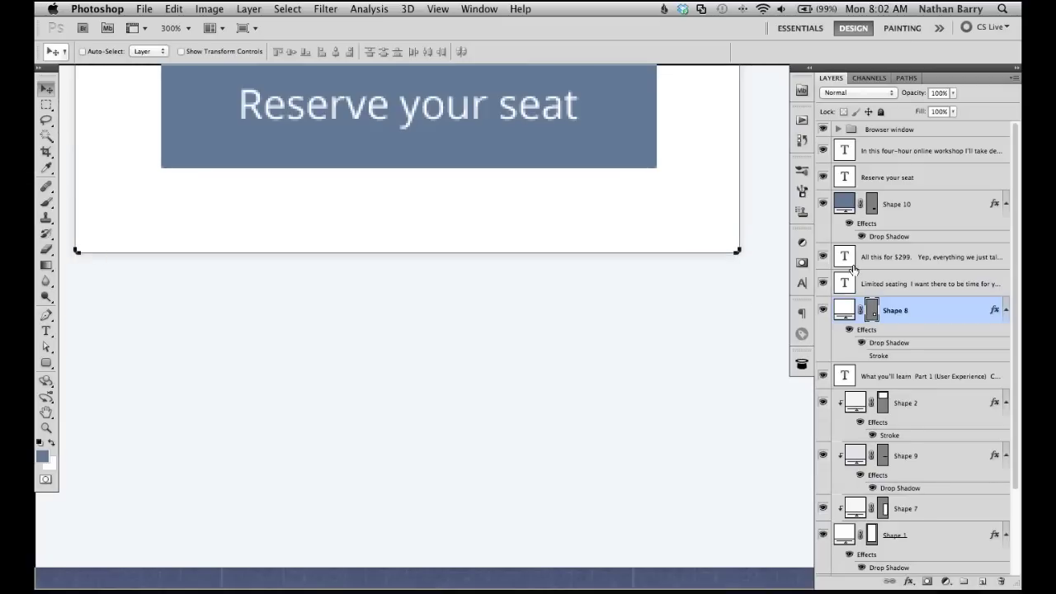
Step: Shorten the main page panel by raising its bottom corner points, leaving a small margin below the purchase box
click(896, 206)
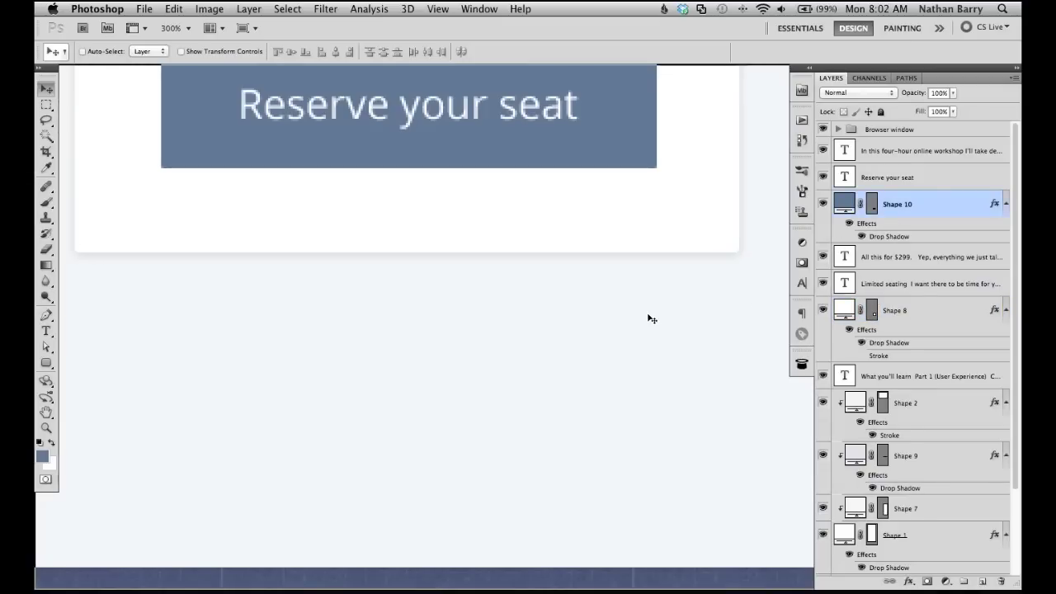
key(super+minus)
super+click(643, 408)
super+click(761, 513)
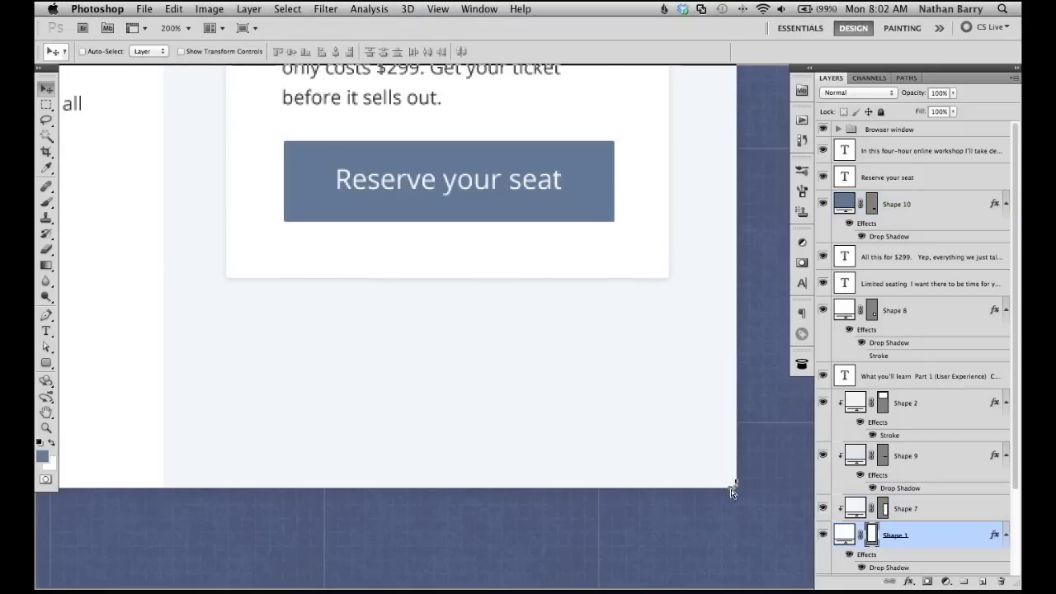
scroll(594, 491, left, 10)
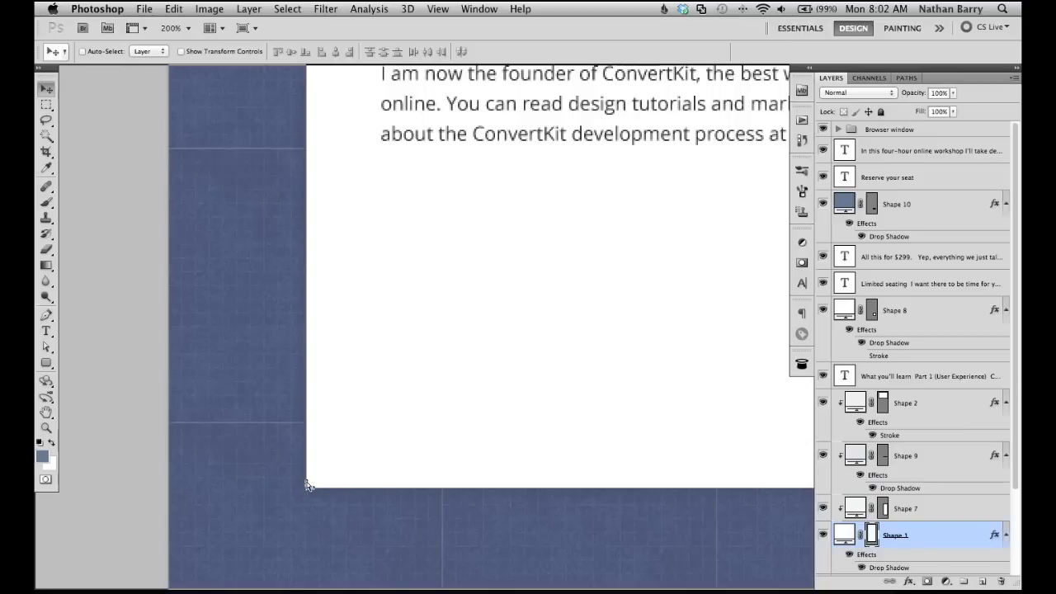
drag(314, 492, 335, 323)
scroll(483, 459, right, 10)
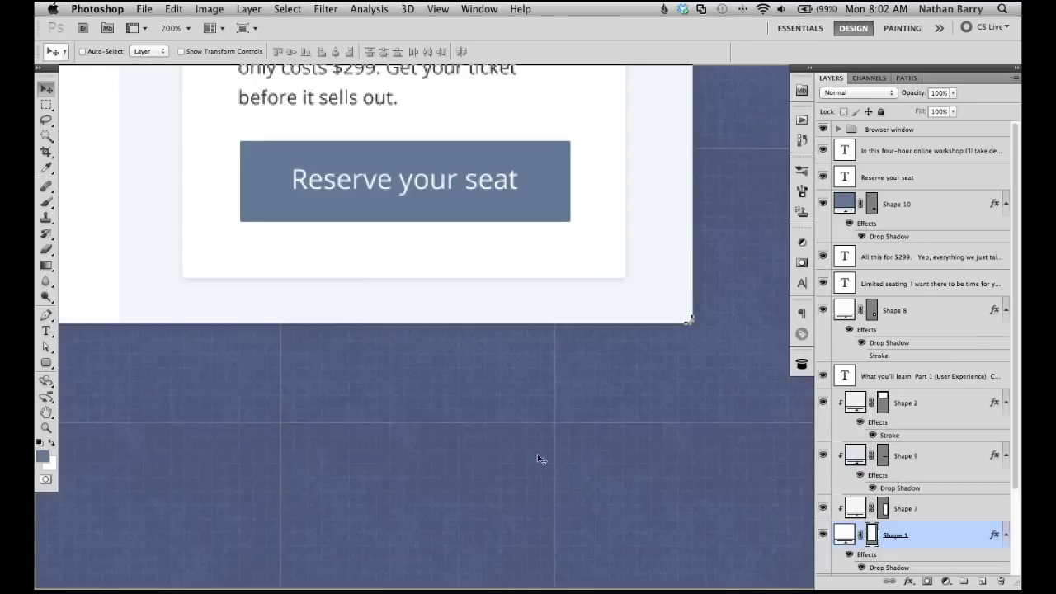
drag(696, 321, 693, 344)
super+click(488, 314)
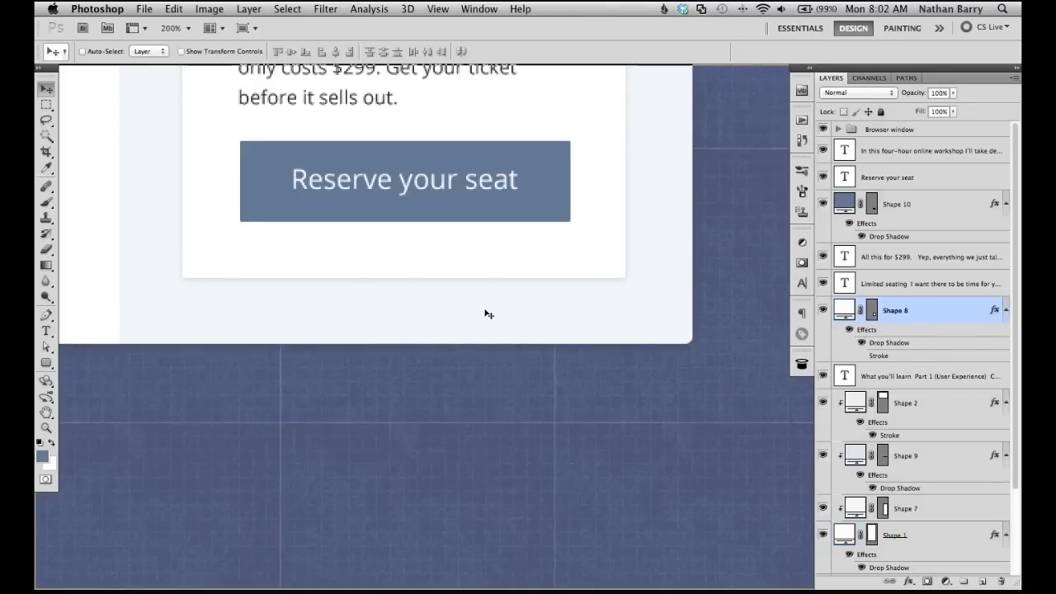
key(super+minus)
key(super+minus)
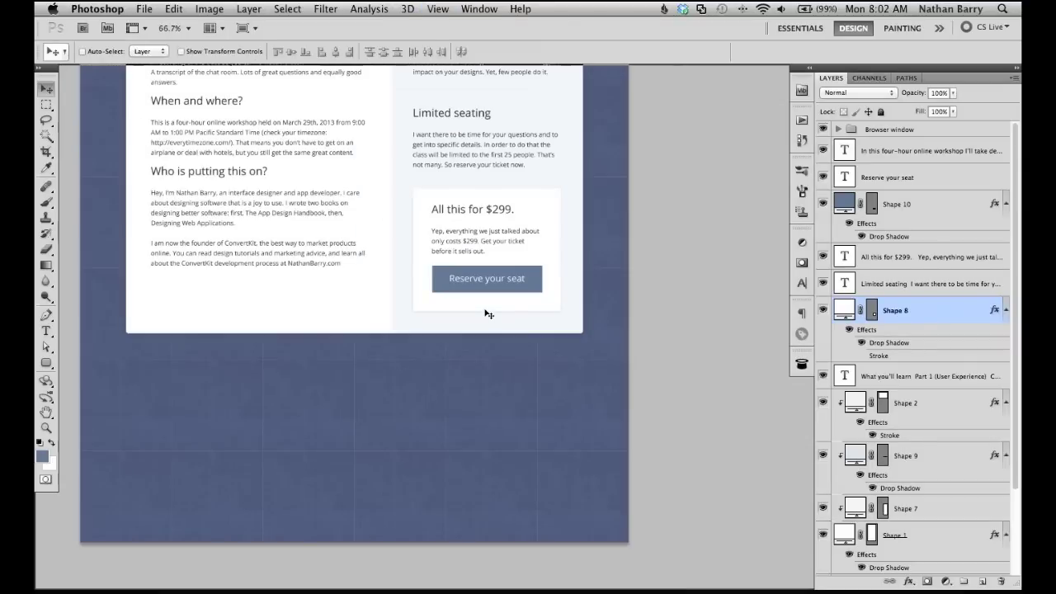
scroll(487, 313, up, 15)
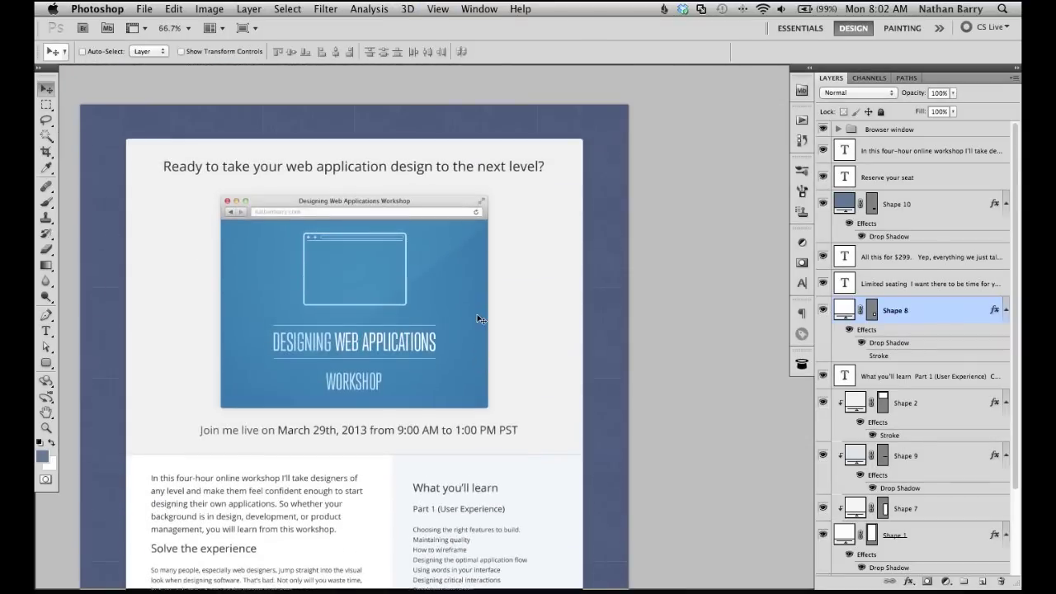
Step: Change the fill of the "Reserve your seat" button shape to green #89ae43
scroll(481, 320, down, 15)
super+click(541, 417)
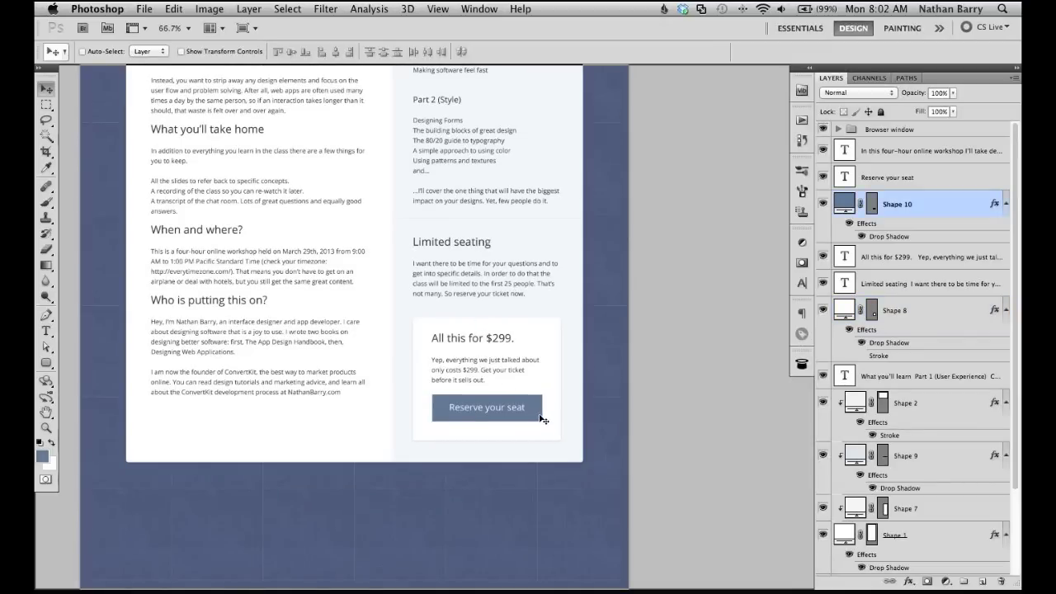
double_click(847, 206)
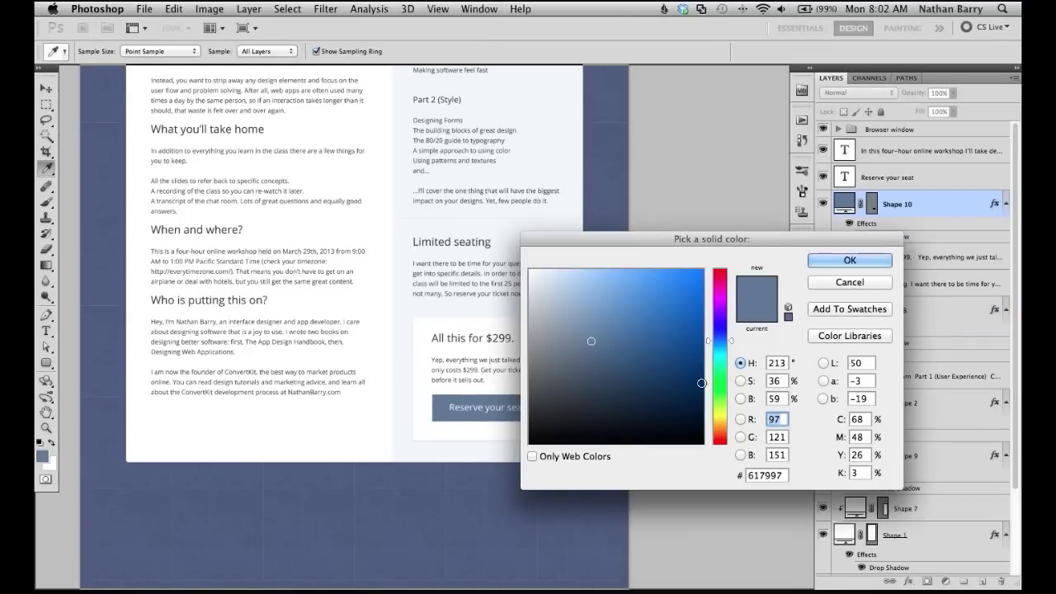
drag(725, 407, 731, 409)
drag(592, 309, 634, 324)
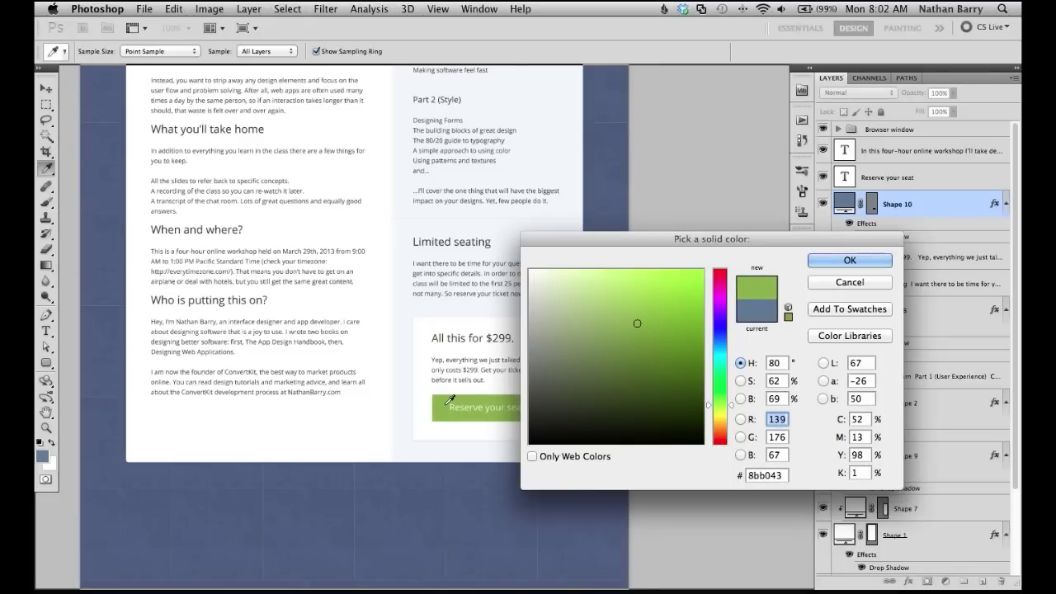
key(super+equal)
drag(637, 324, 636, 324)
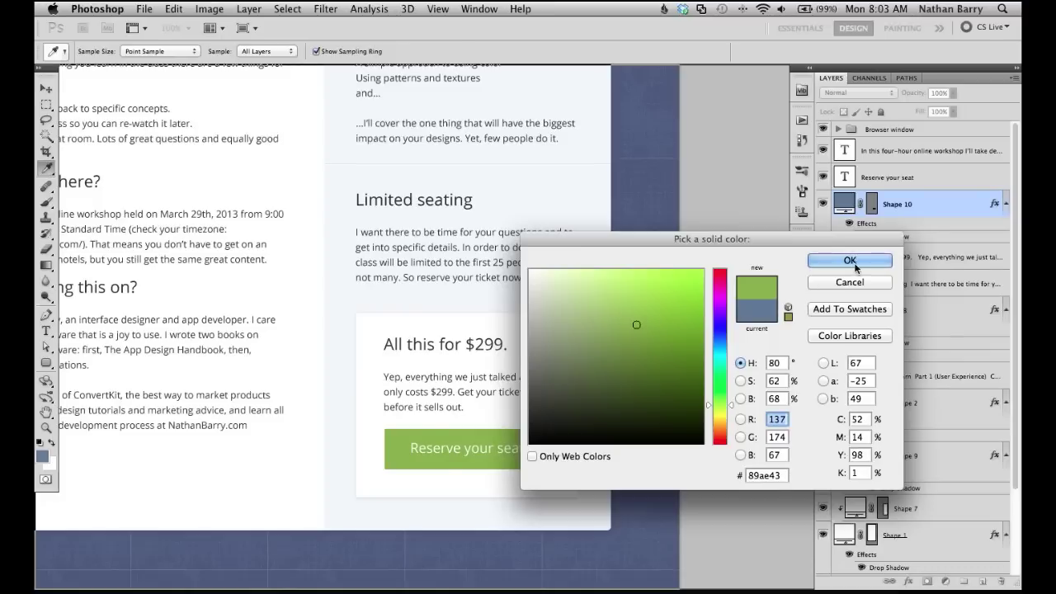
click(853, 262)
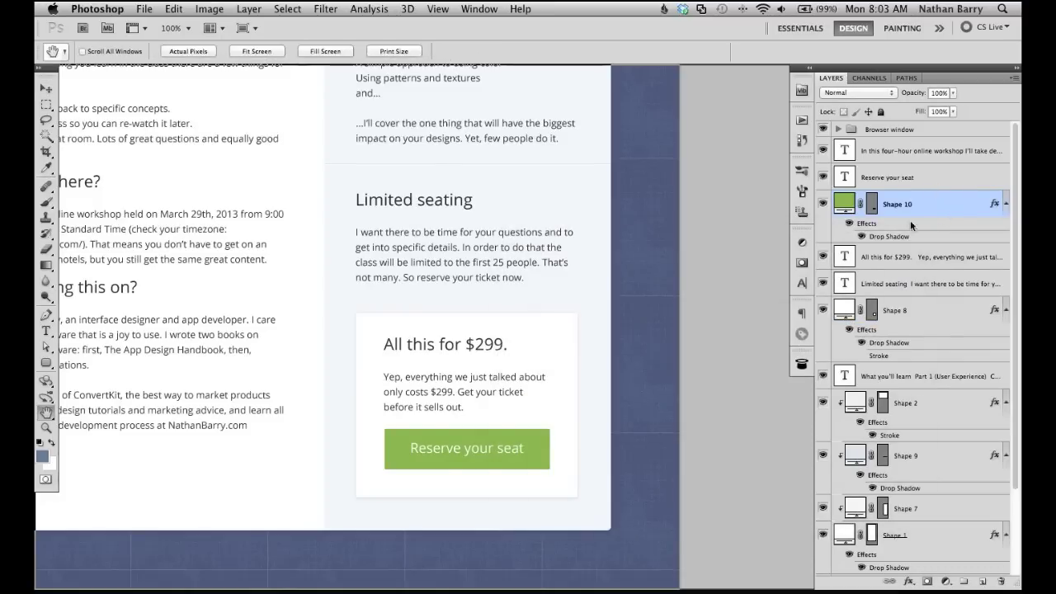
Step: Add a 1 px outside stroke to the green button in a darker green, #729333, based on the button color
double_click(931, 212)
click(421, 169)
click(421, 169)
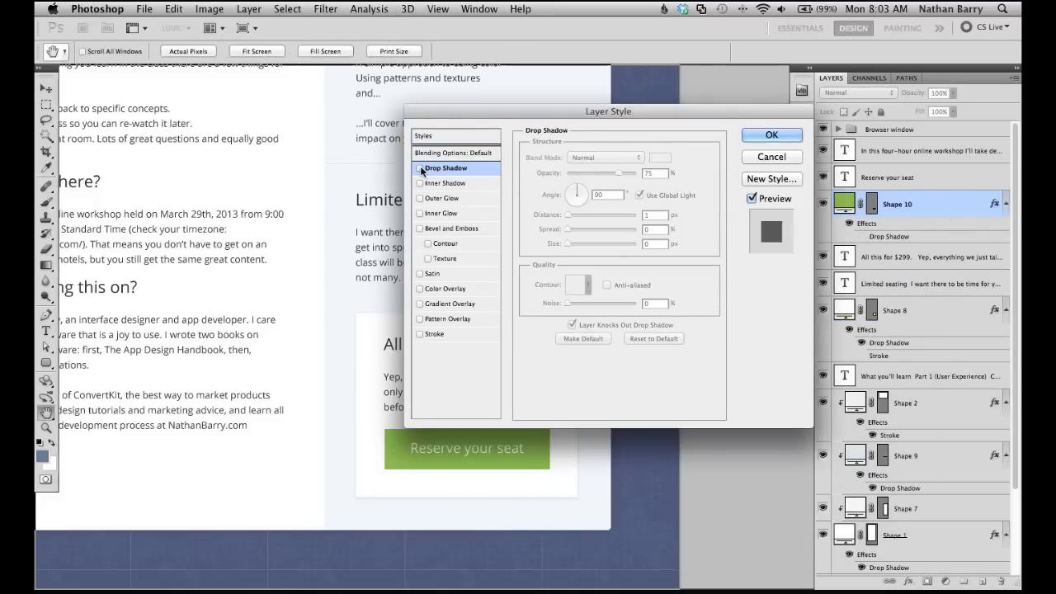
click(435, 333)
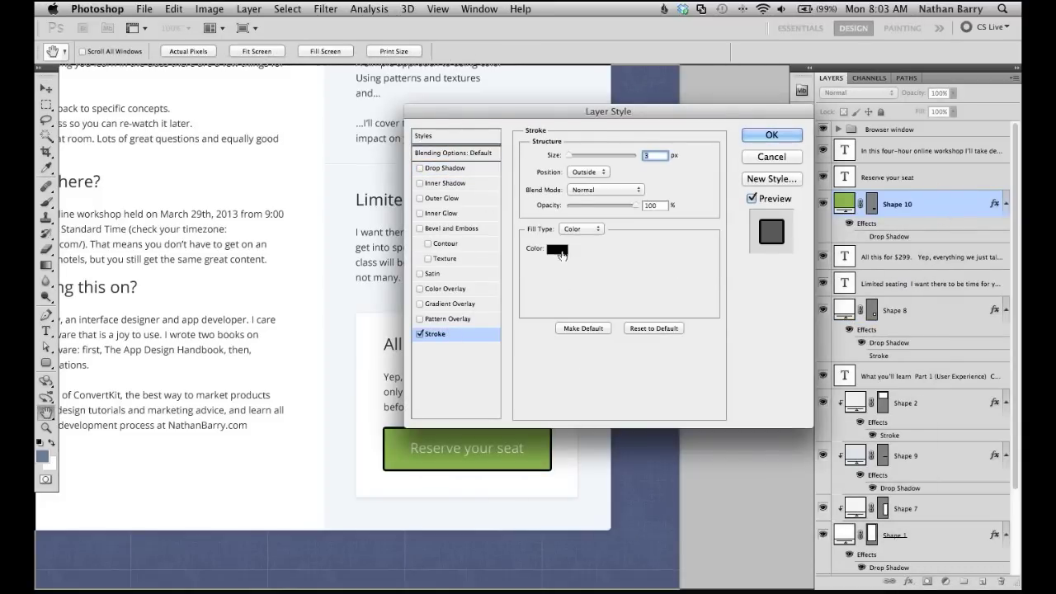
click(551, 248)
click(402, 457)
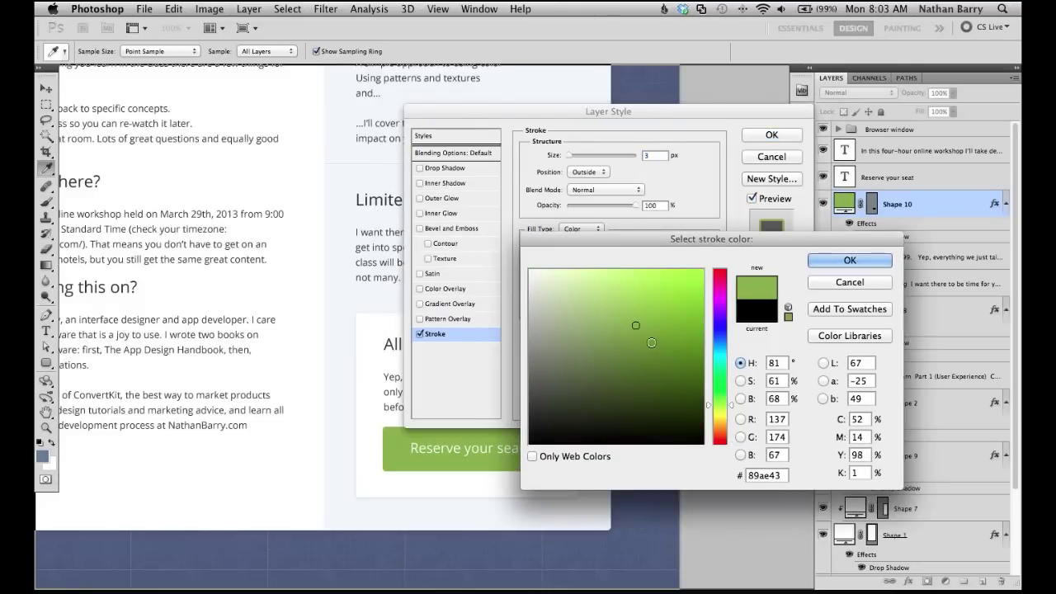
click(643, 344)
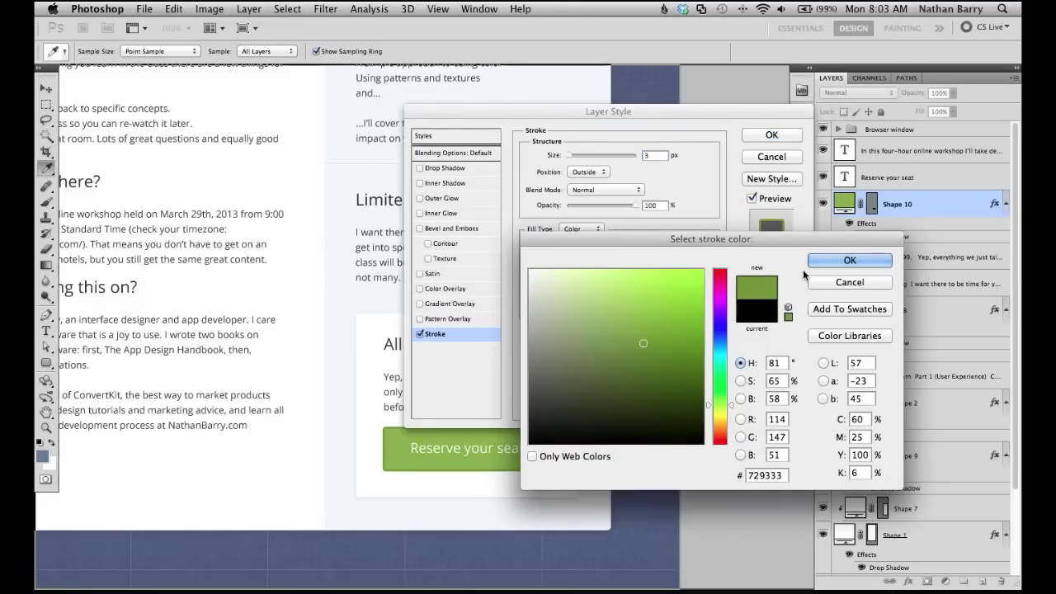
click(819, 261)
text(1)
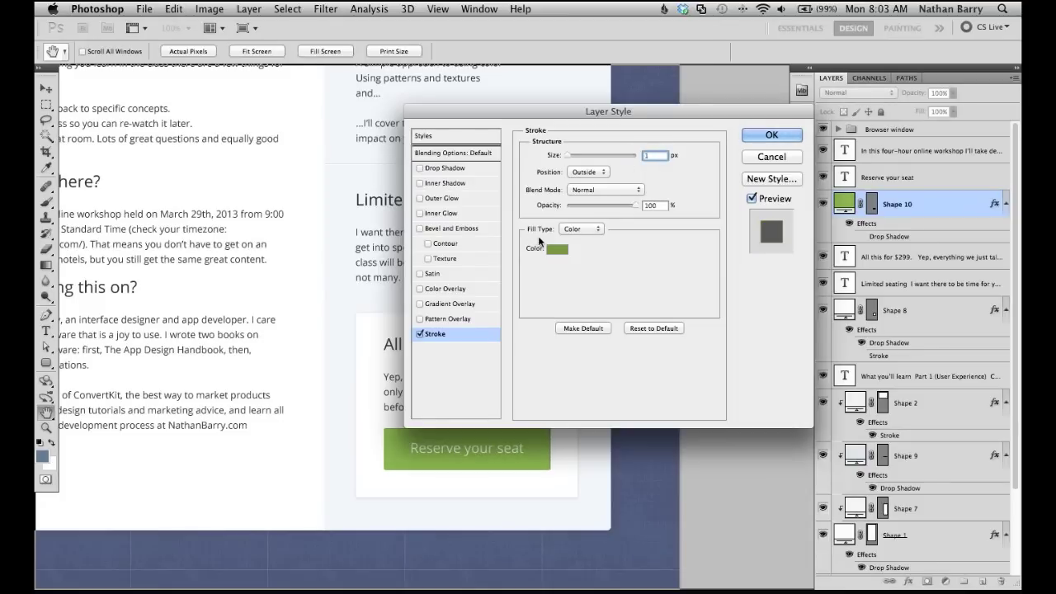
Step: Give the green button a drop shadow in dark green #5b7e1a with 3 px distance and 100% opacity
click(470, 168)
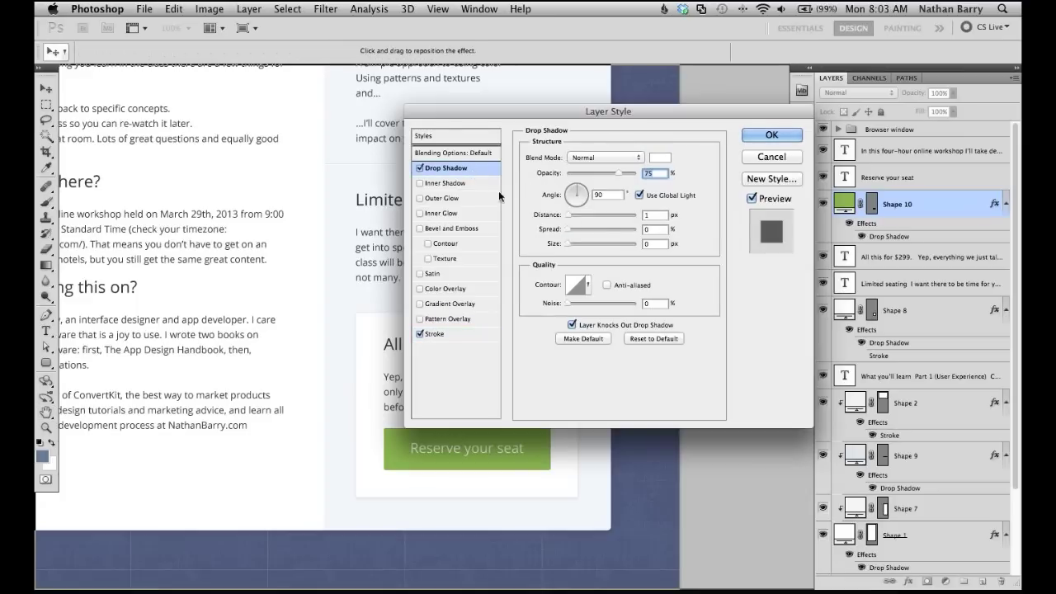
double_click(655, 216)
text(3)
click(660, 157)
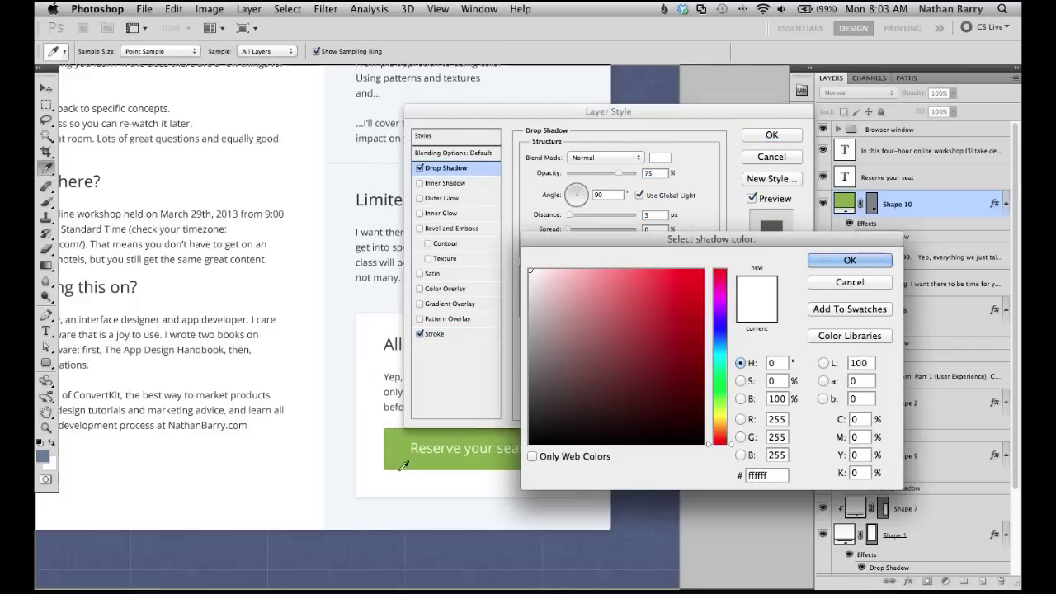
click(403, 465)
click(647, 336)
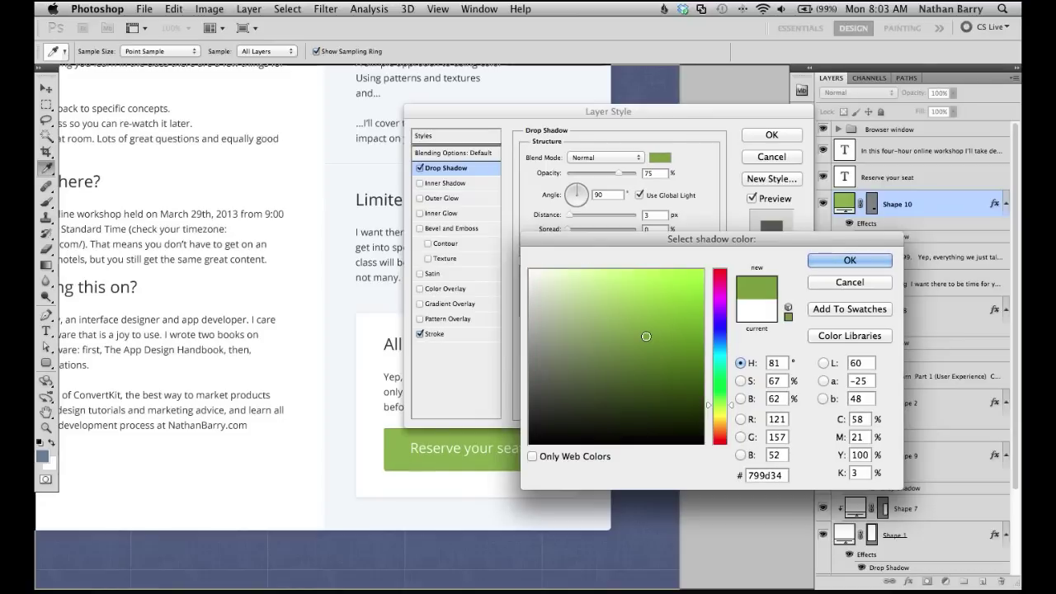
drag(647, 337, 667, 358)
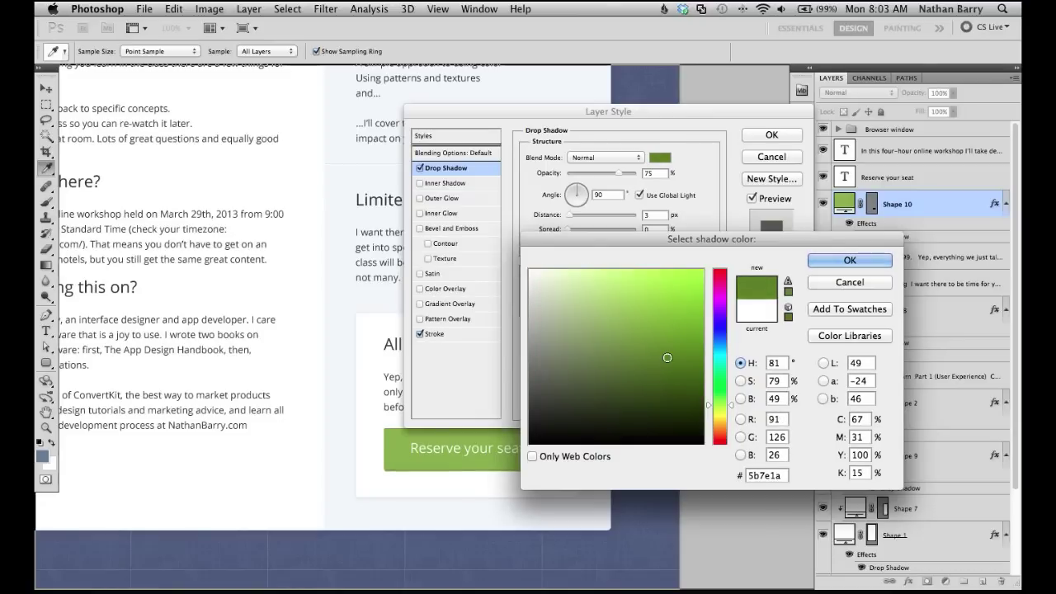
click(821, 257)
drag(619, 173, 637, 173)
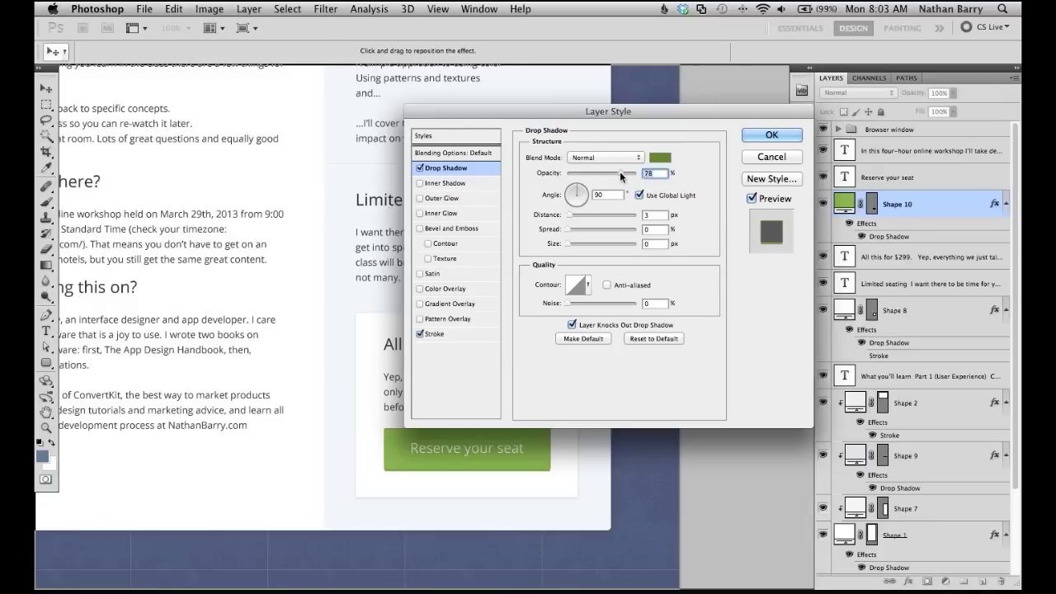
click(787, 136)
Step: Set the position of the green button's stroke to Inside
click(888, 185)
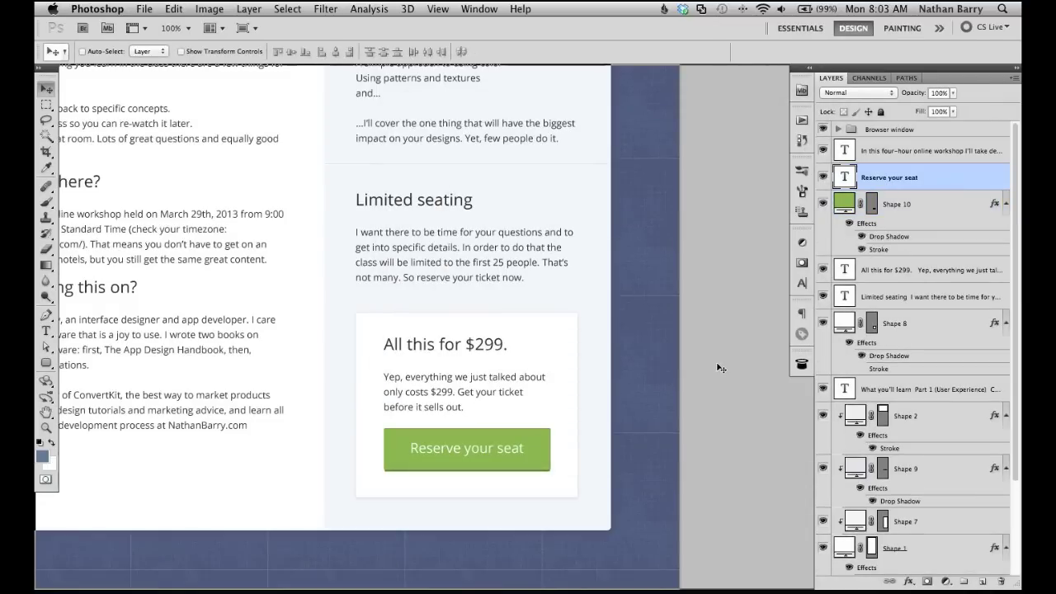
key(super+plus)
scroll(668, 389, down, 4)
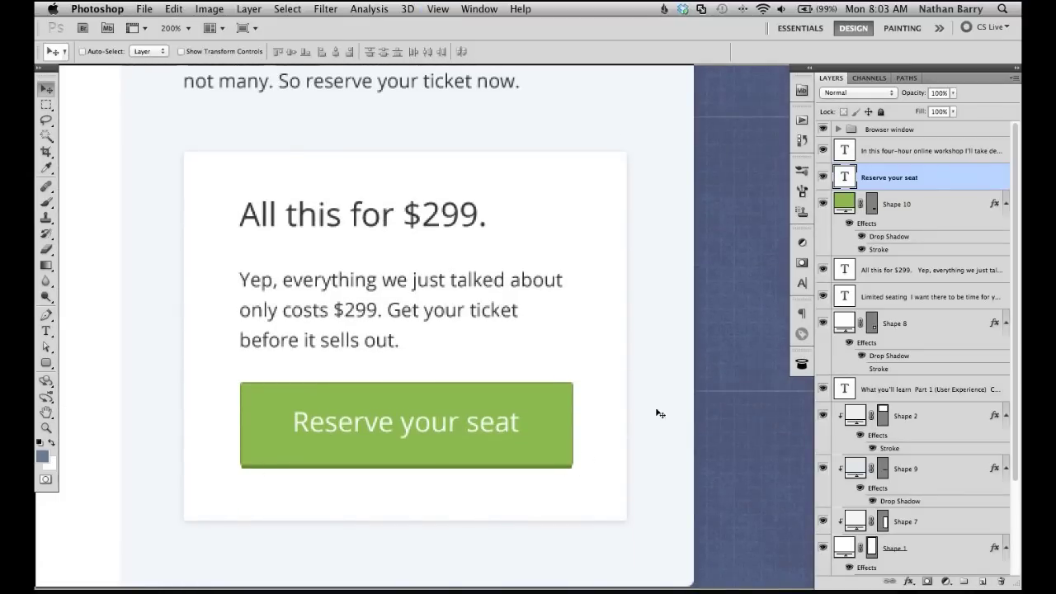
double_click(879, 249)
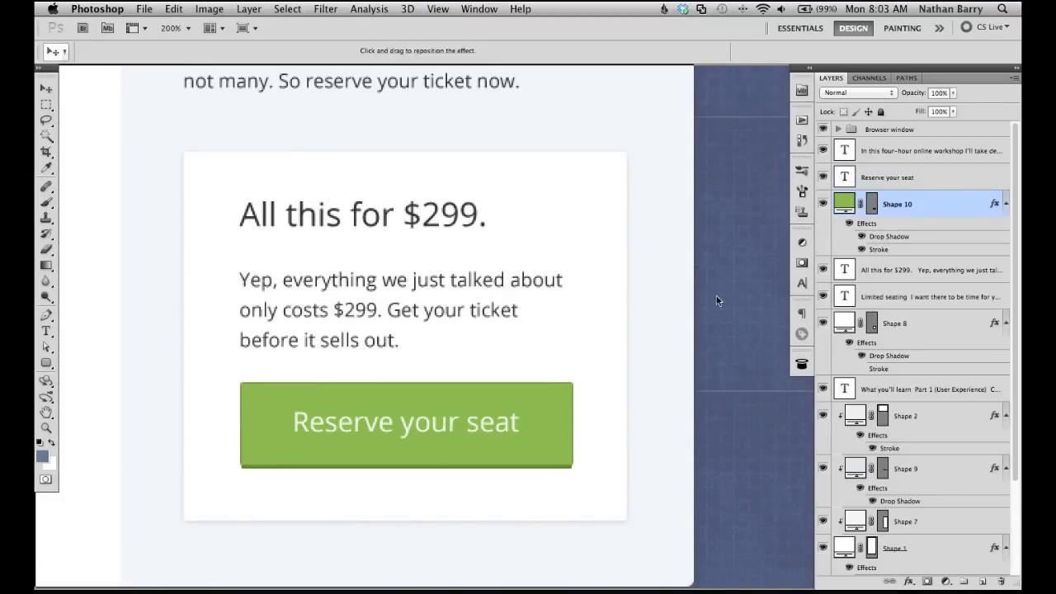
click(596, 173)
click(599, 179)
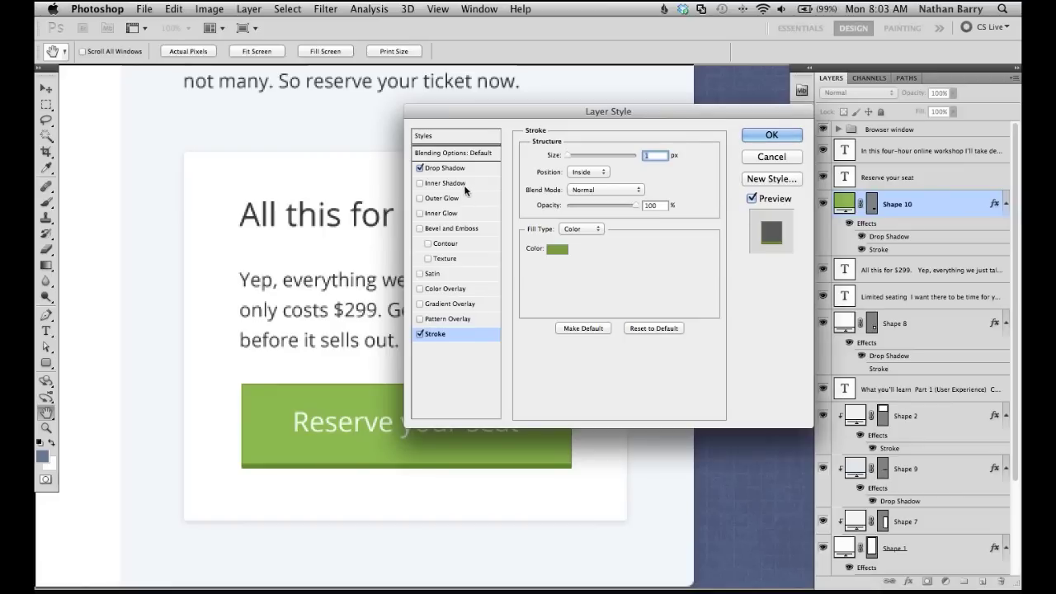
Step: Add a white inner glow to the green button at about 31% opacity
click(458, 214)
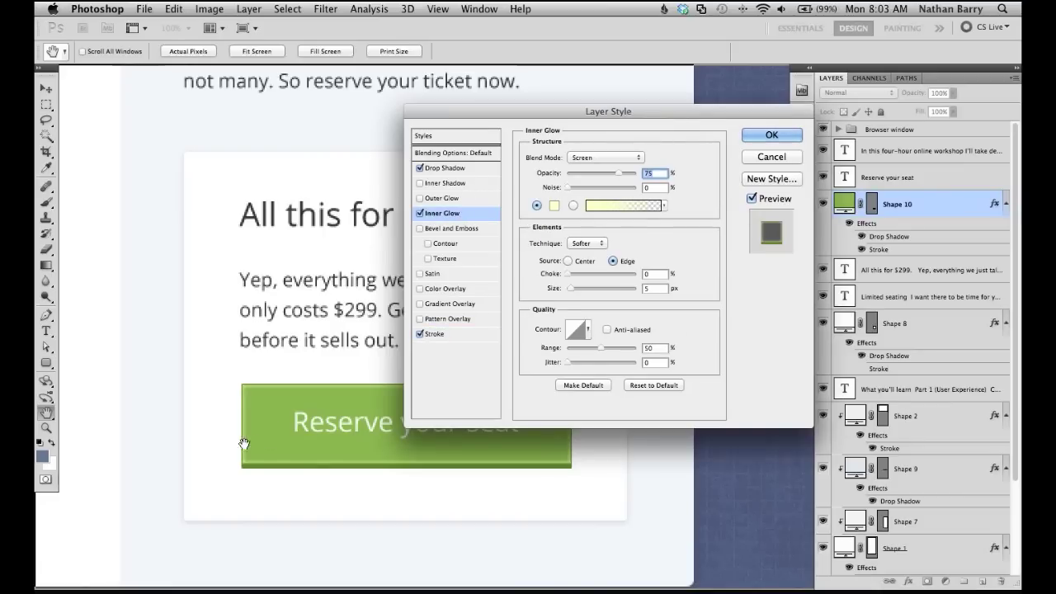
click(558, 208)
click(481, 239)
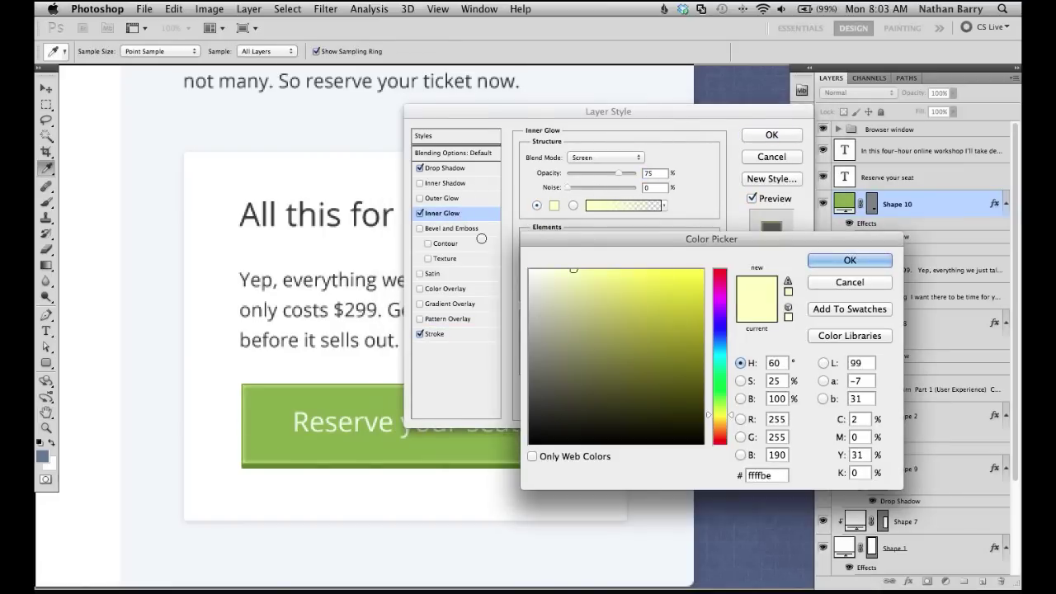
click(858, 263)
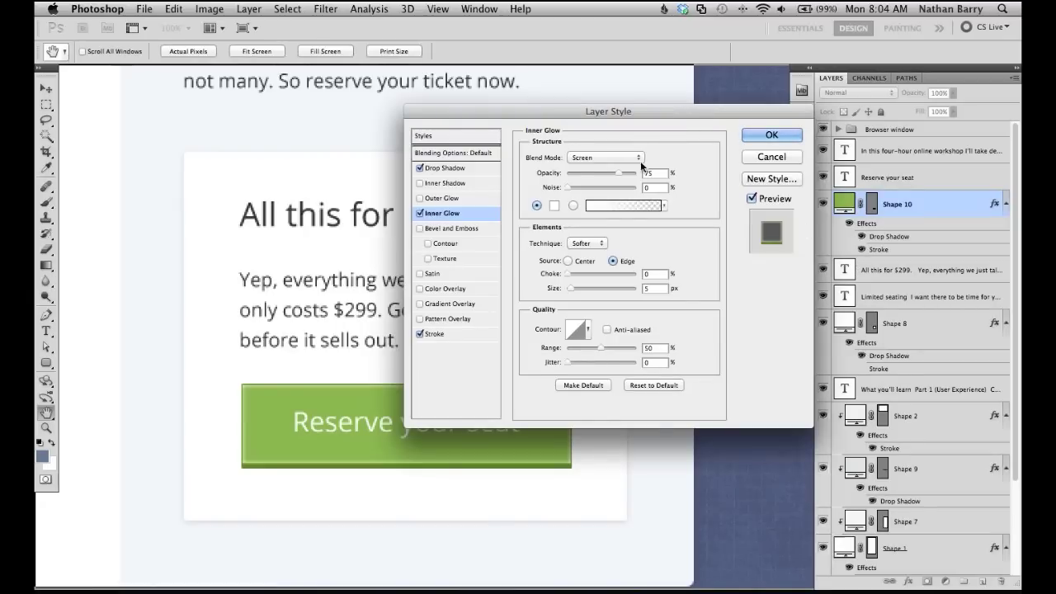
click(587, 173)
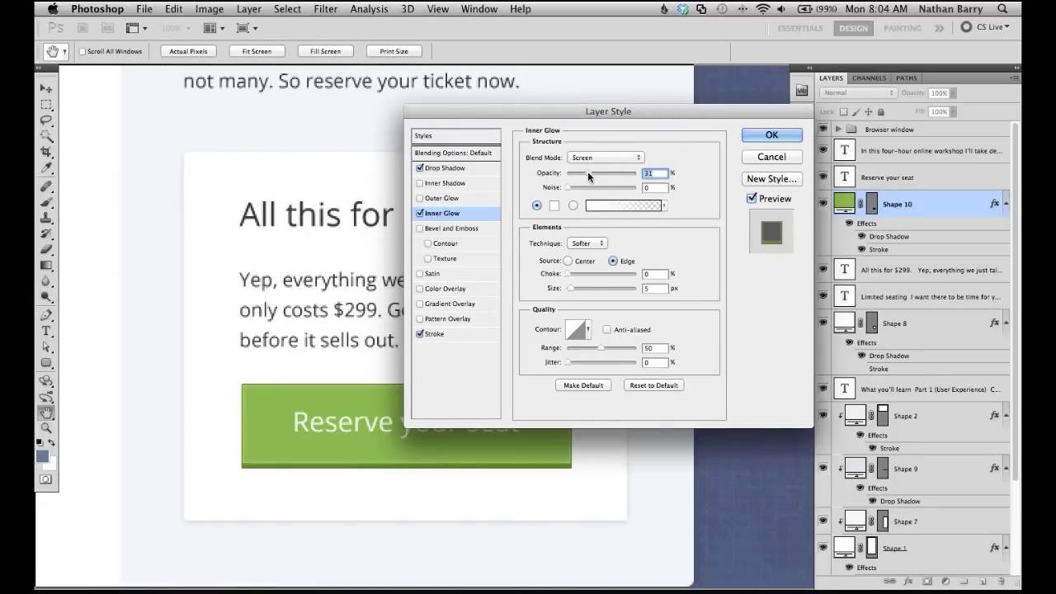
Step: Add a white inner shadow to the green button using the Normal blend mode
click(453, 183)
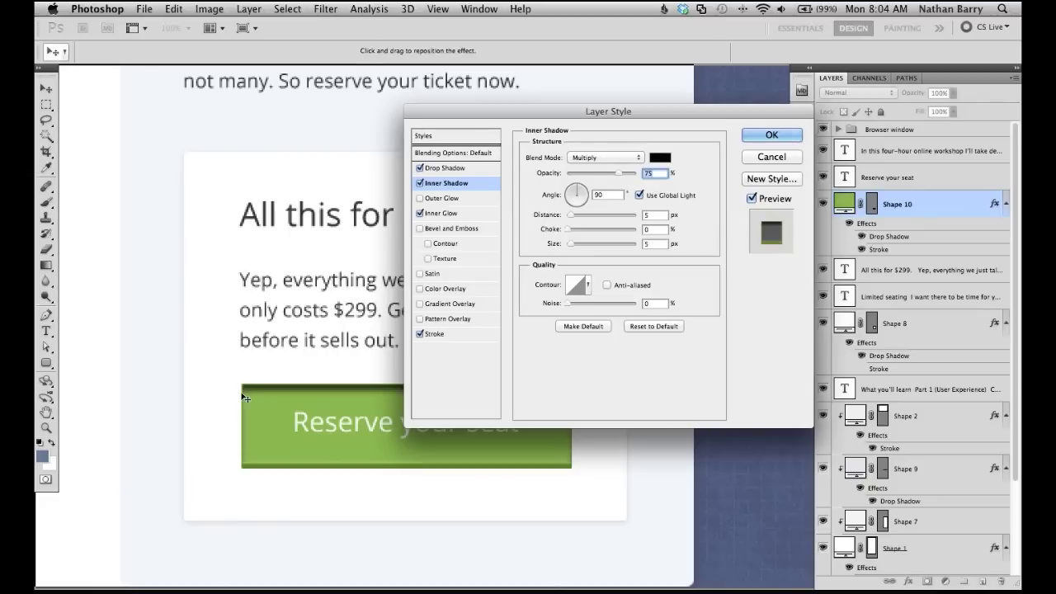
click(659, 157)
click(624, 297)
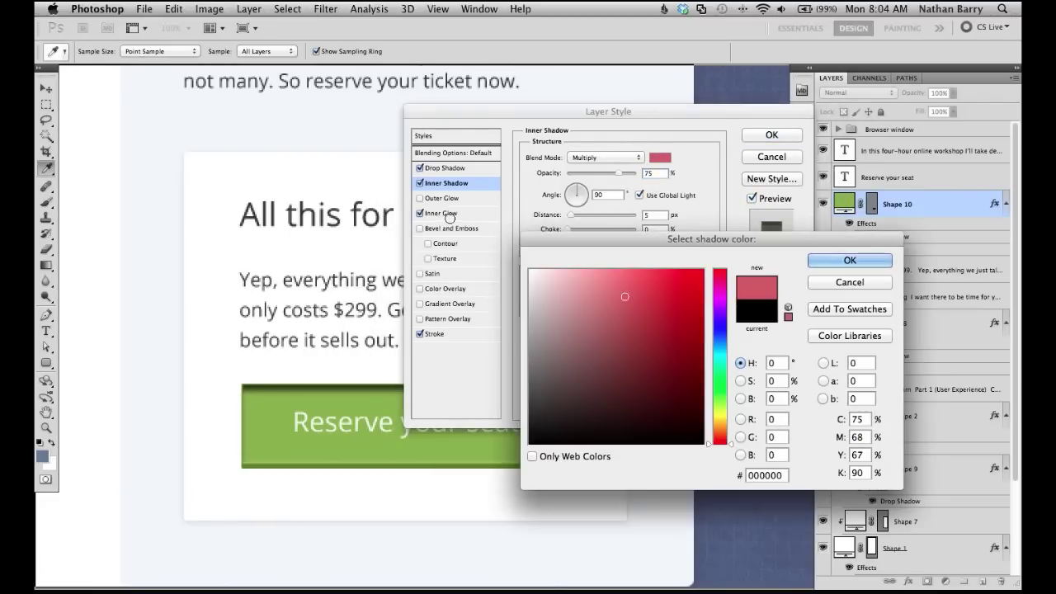
click(532, 272)
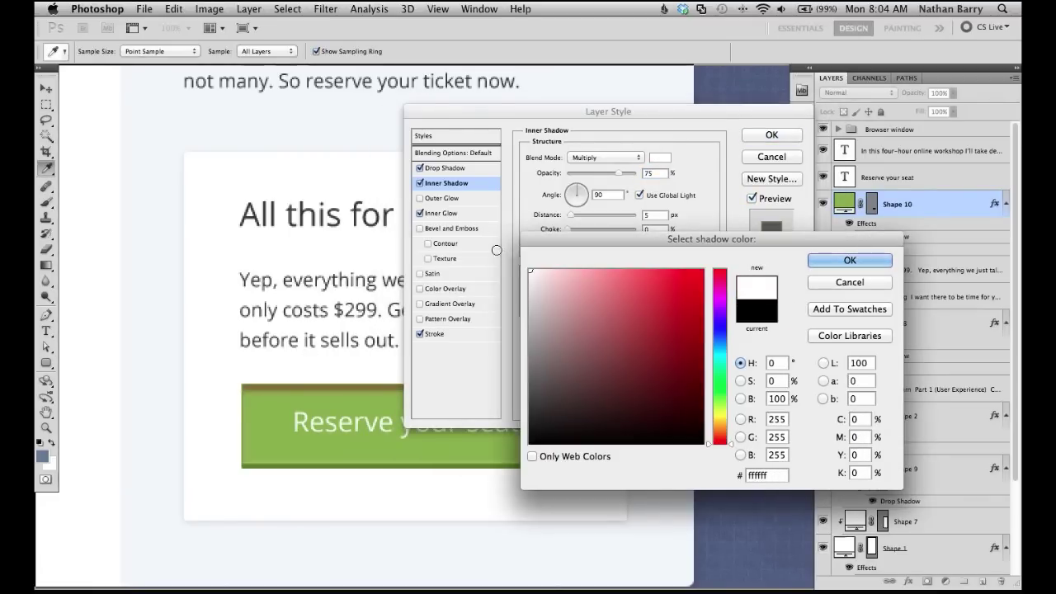
click(848, 259)
click(633, 156)
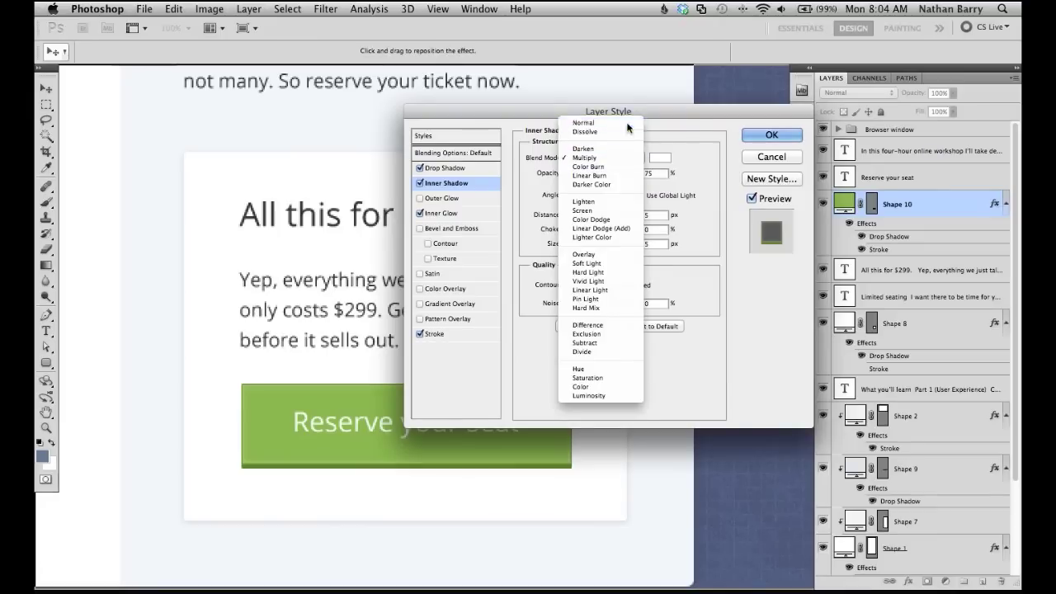
click(599, 121)
Step: Set the inner shadow to 2 px distance, 0 px size and 37% opacity, and apply the layer styles
text(2)
key(Tab)
key(Tab)
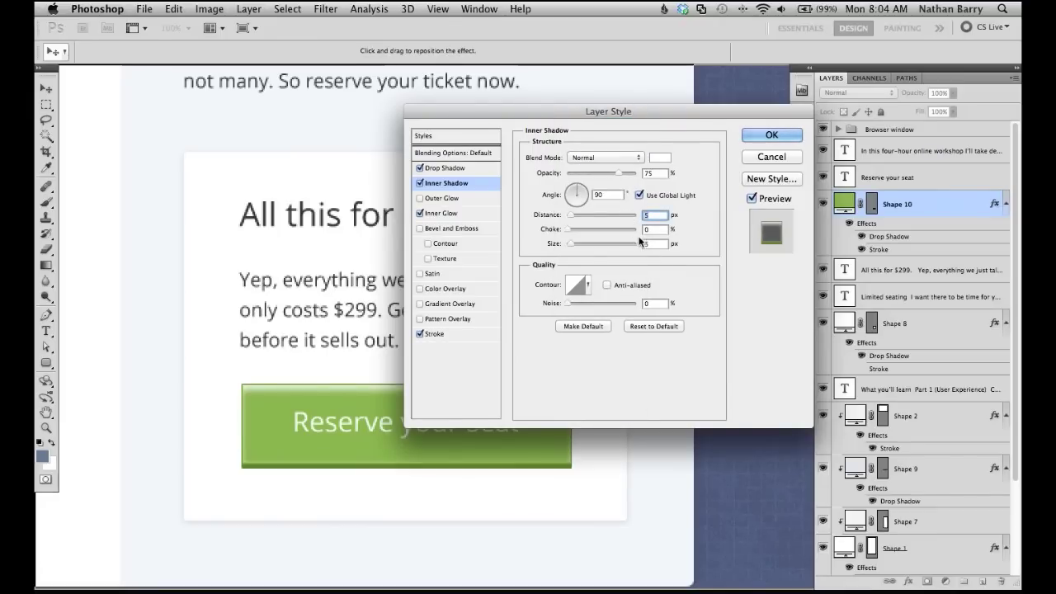
text(0)
drag(605, 173, 593, 176)
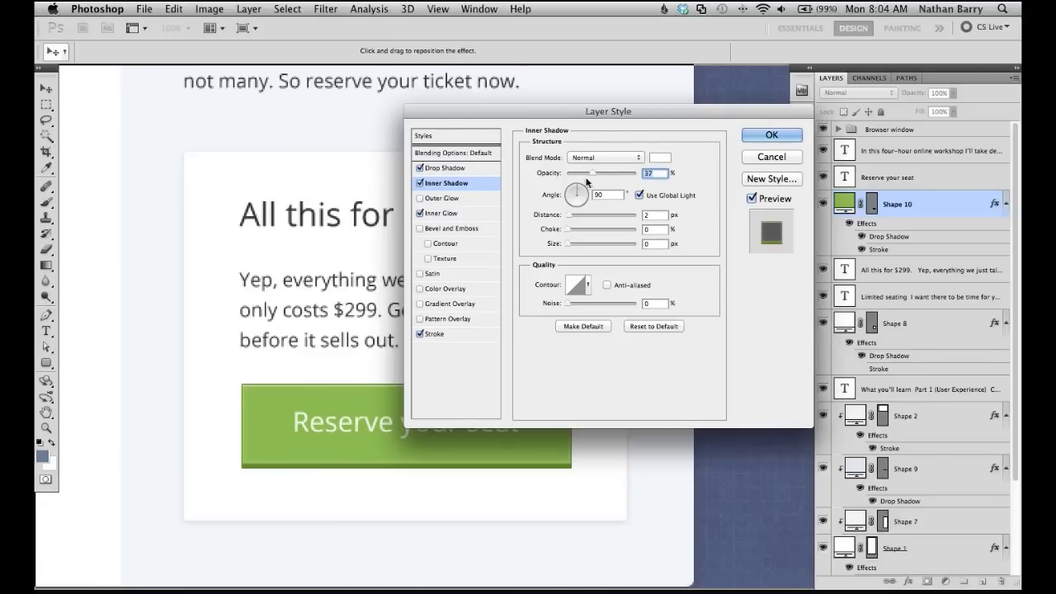
click(659, 215)
text(1)
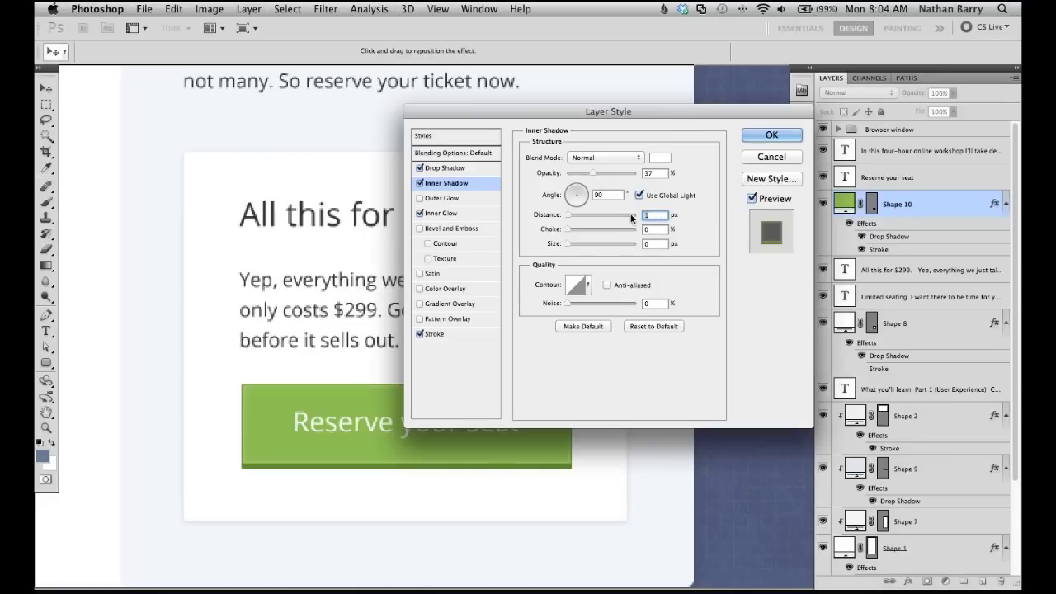
text(2)
click(771, 137)
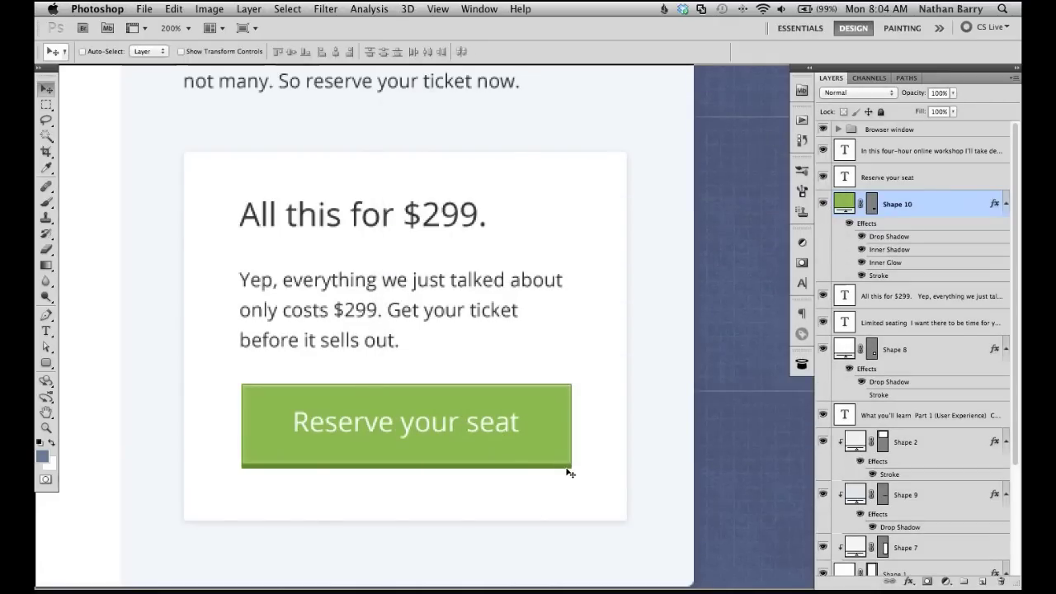
Step: Recolour the green button's drop shadow to #729333, sampled from the button's left edge
key(super+equal)
scroll(566, 469, down, 3)
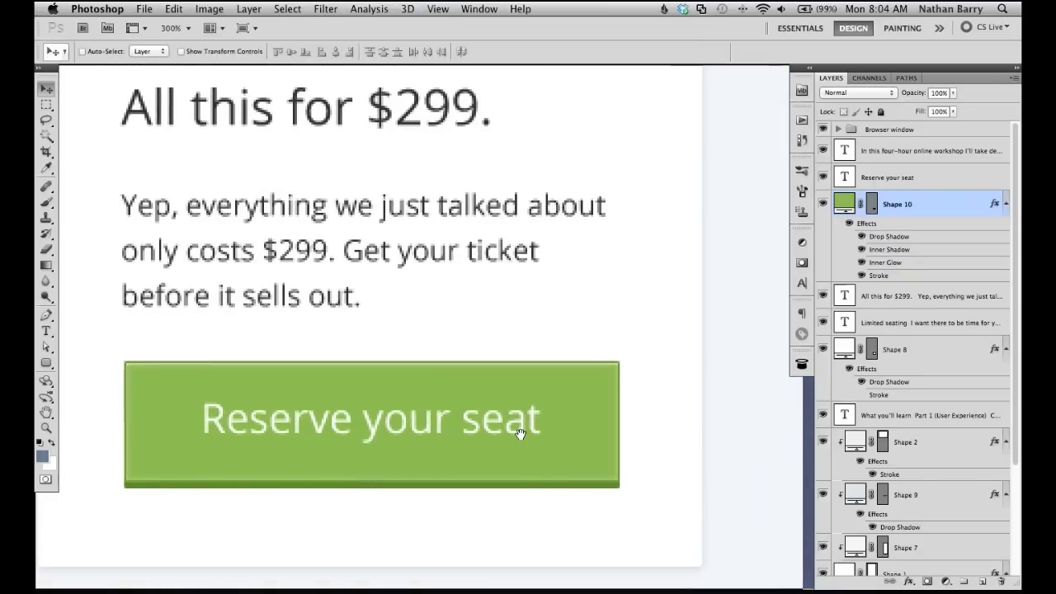
scroll(520, 433, left, 1)
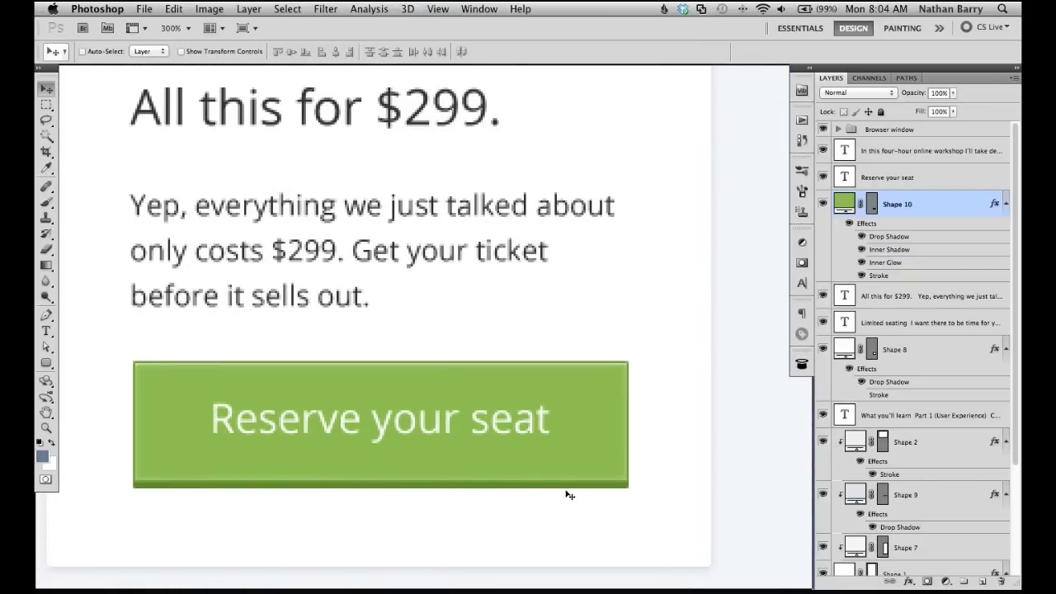
double_click(889, 237)
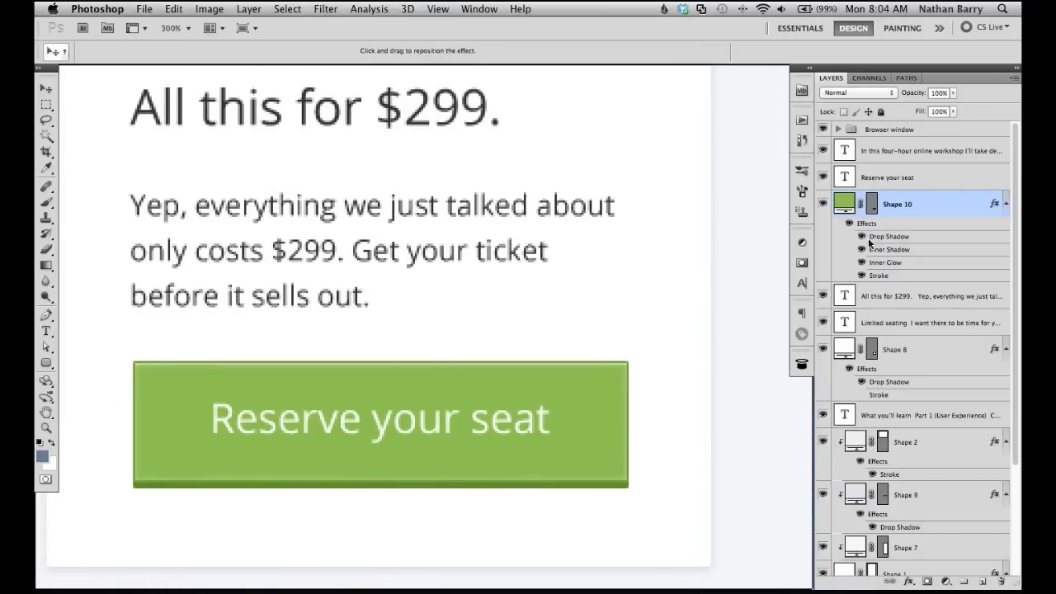
click(660, 159)
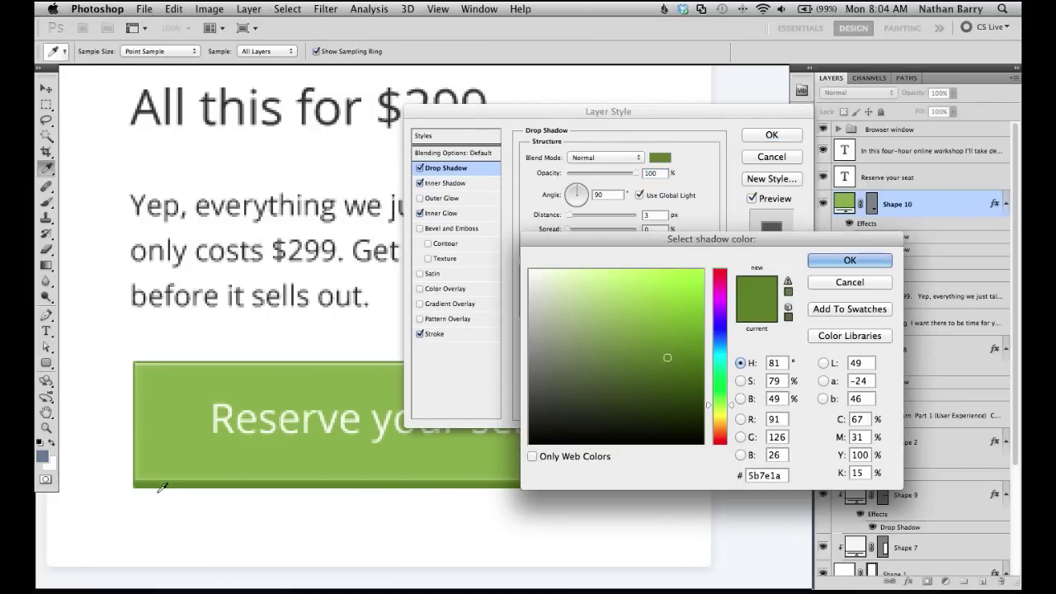
click(134, 399)
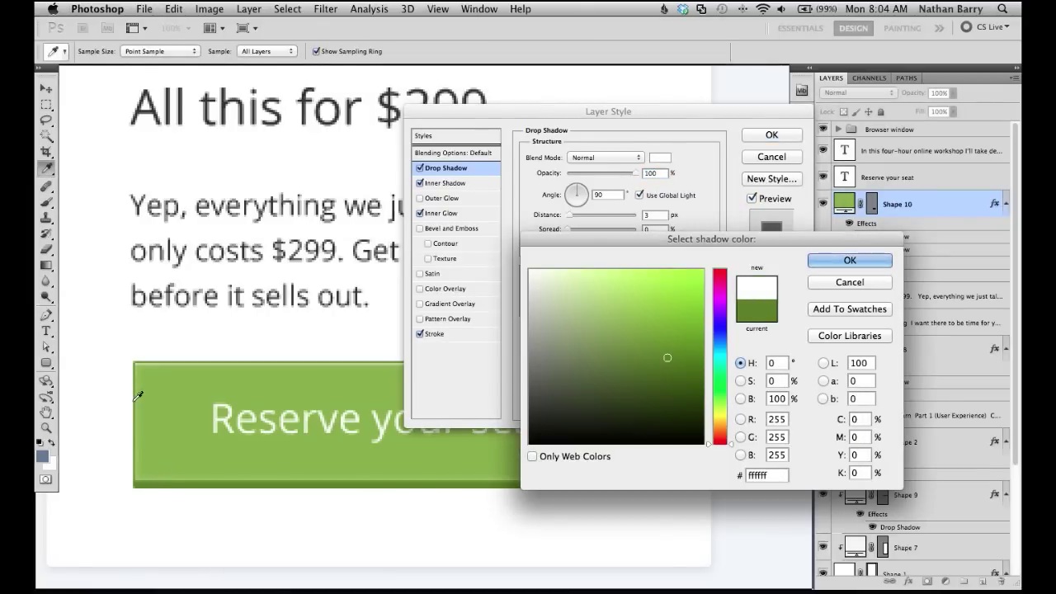
click(138, 397)
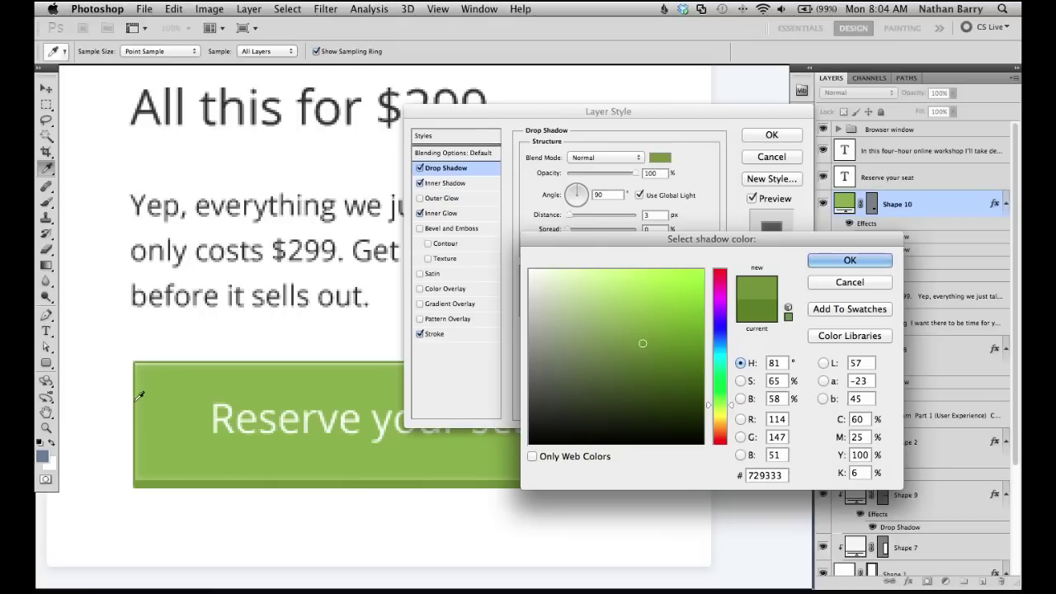
click(818, 264)
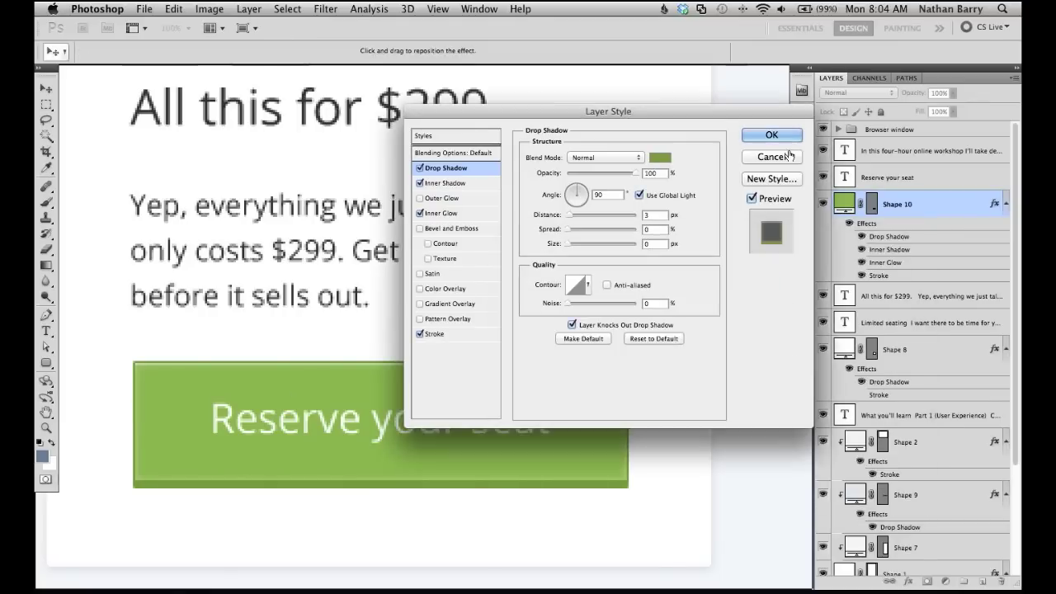
Step: Add a gradient overlay to the green button with the Overlay blend mode at 10% opacity, and apply the styles
click(433, 305)
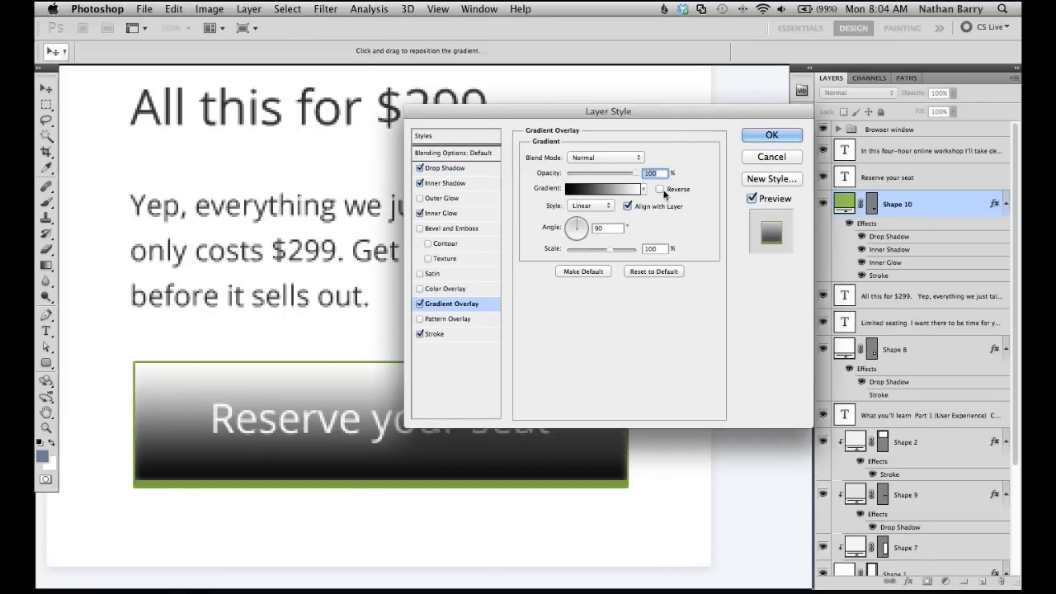
click(617, 157)
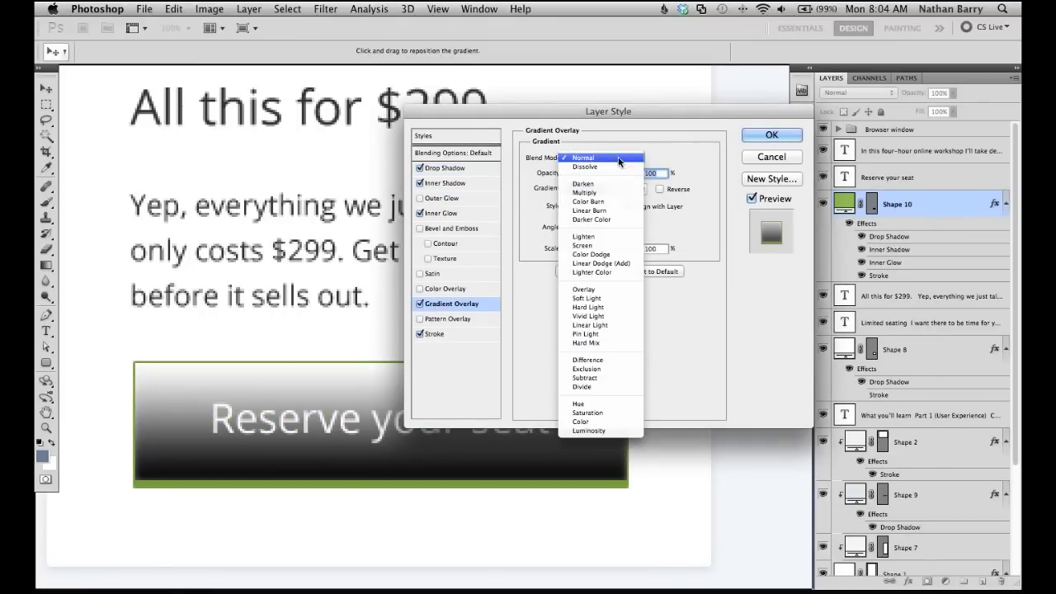
click(610, 289)
text(10)
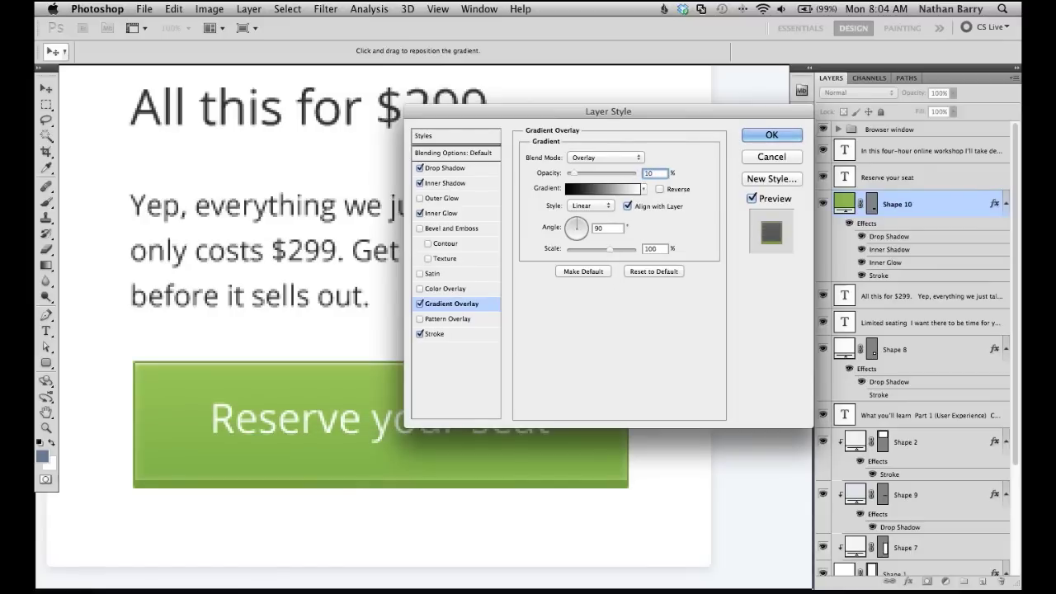
click(747, 139)
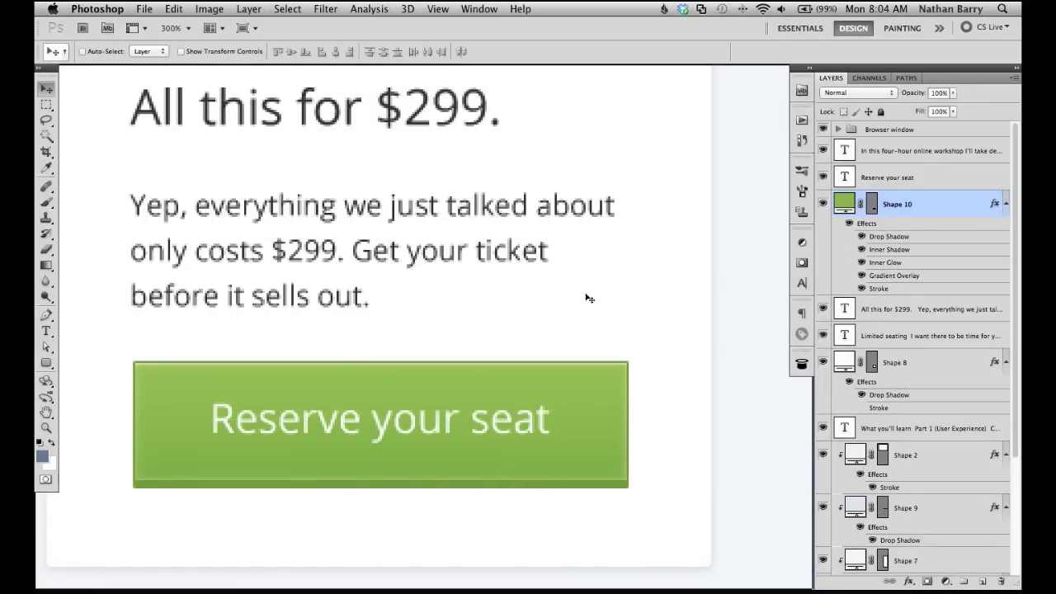
Step: Save the document in Photoshop format as Workshop.psd in the ConvertKit folder
key(super+minus)
key(super+minus)
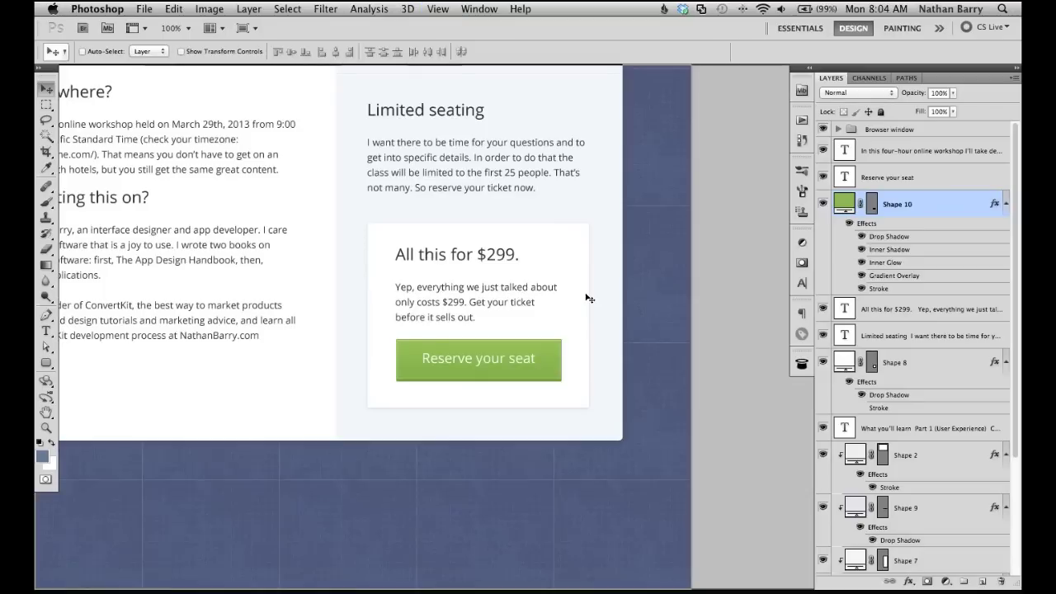
key(super+minus)
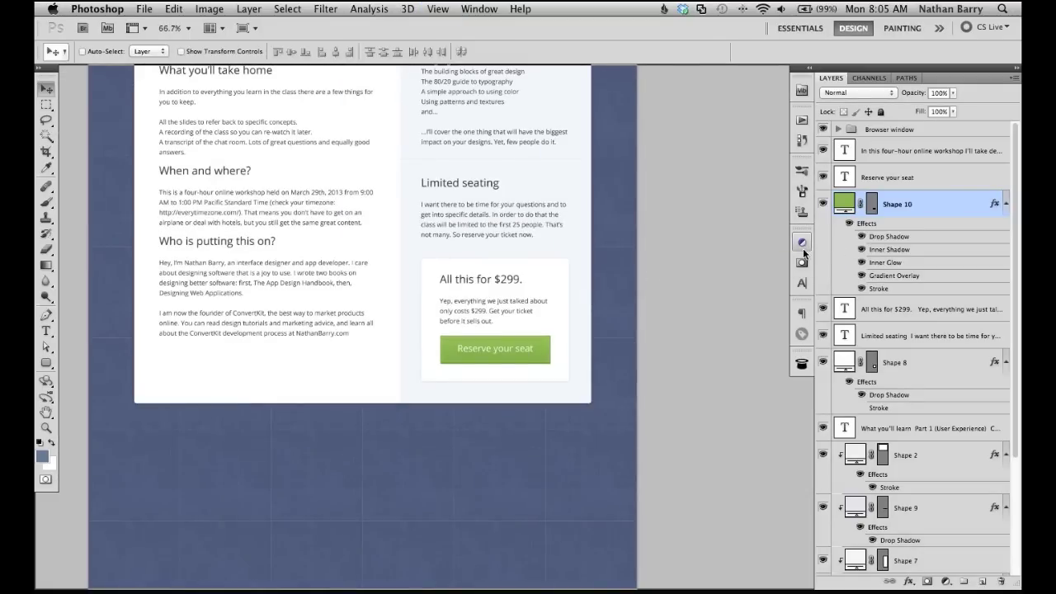
key(super+equal)
drag(389, 207, 530, 328)
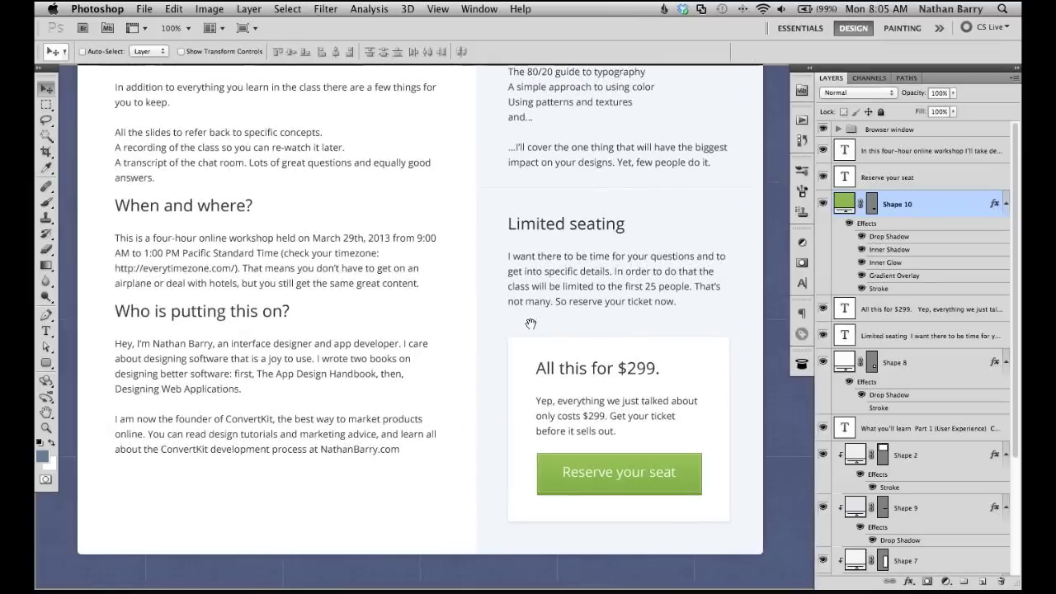
key(super+s)
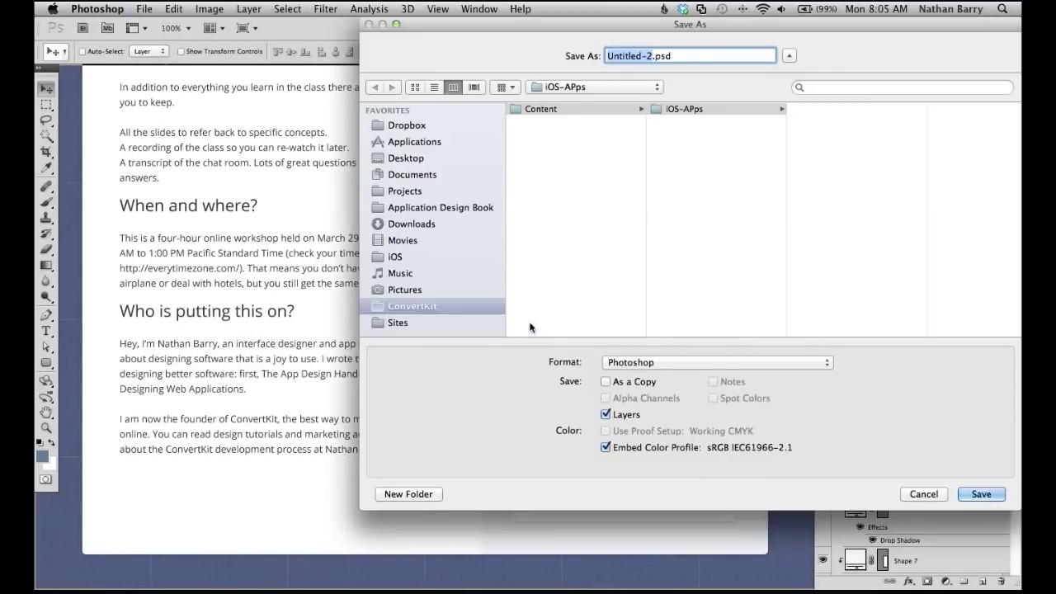
drag(860, 24, 754, 72)
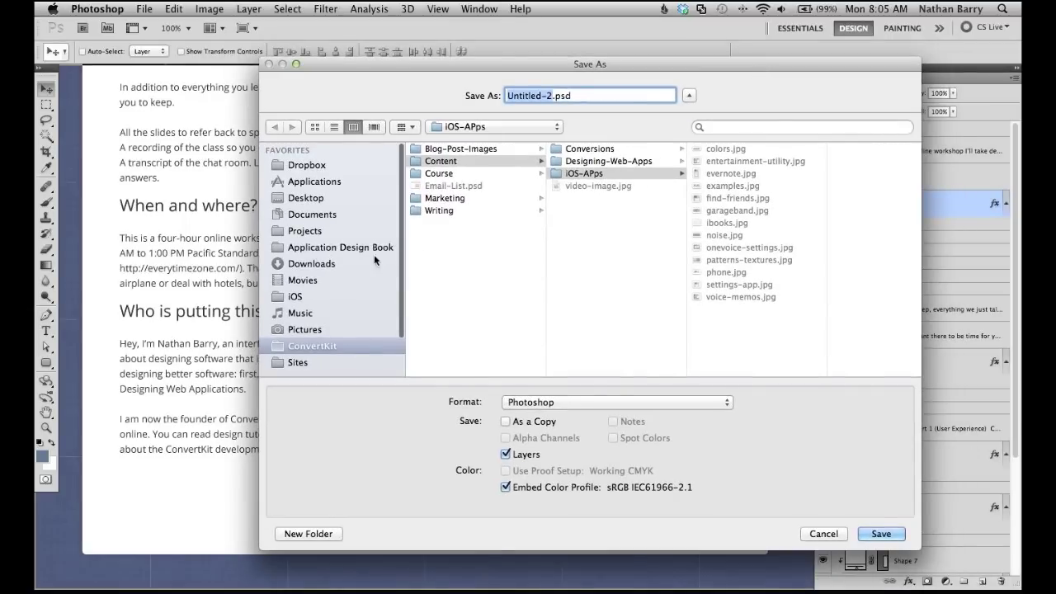
click(451, 237)
click(554, 96)
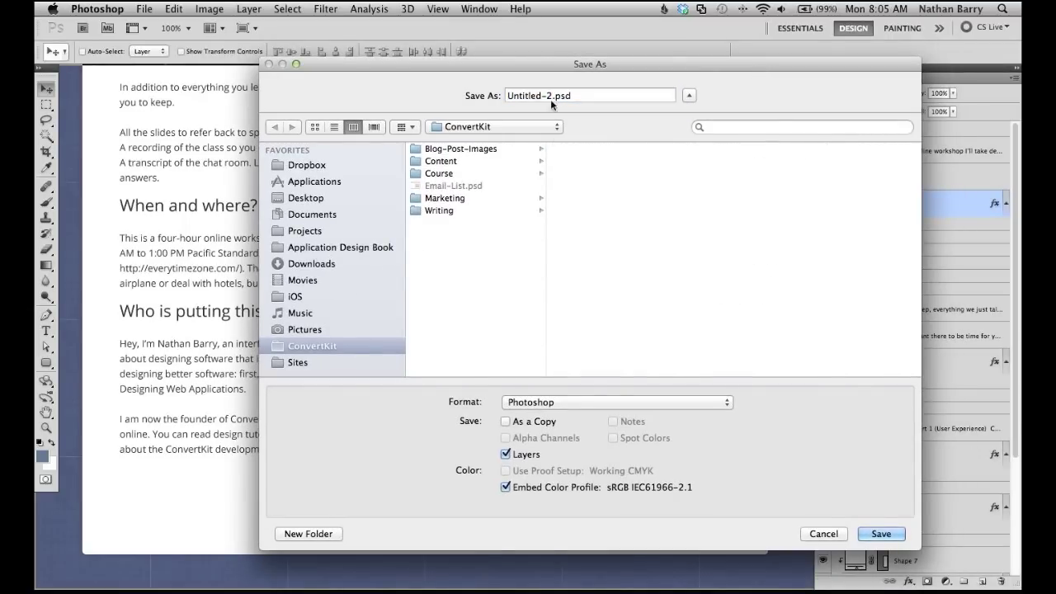
key(super+shift+Left)
text(Workshop)
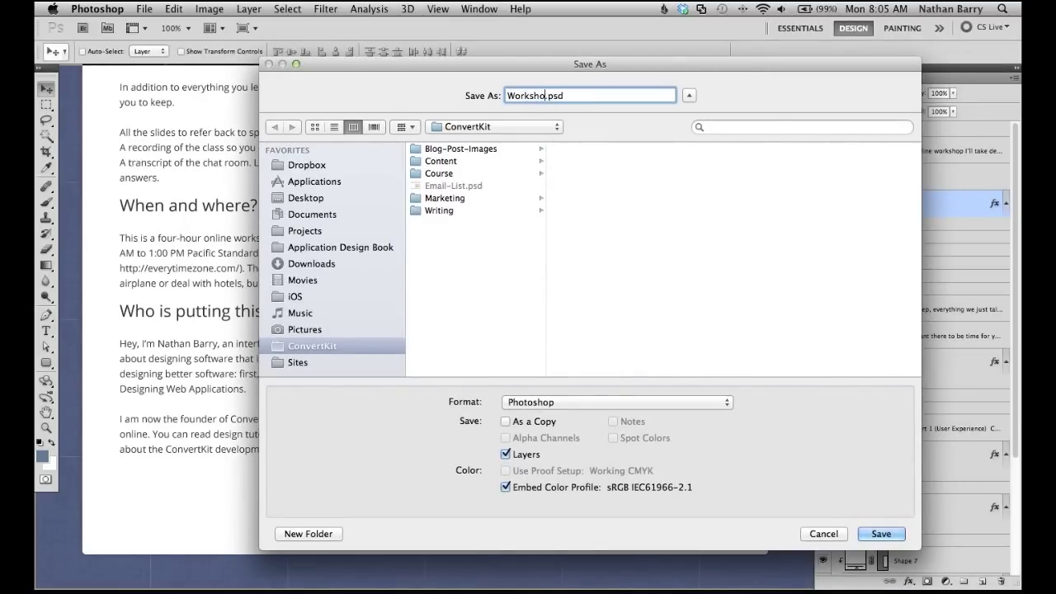
key(Return)
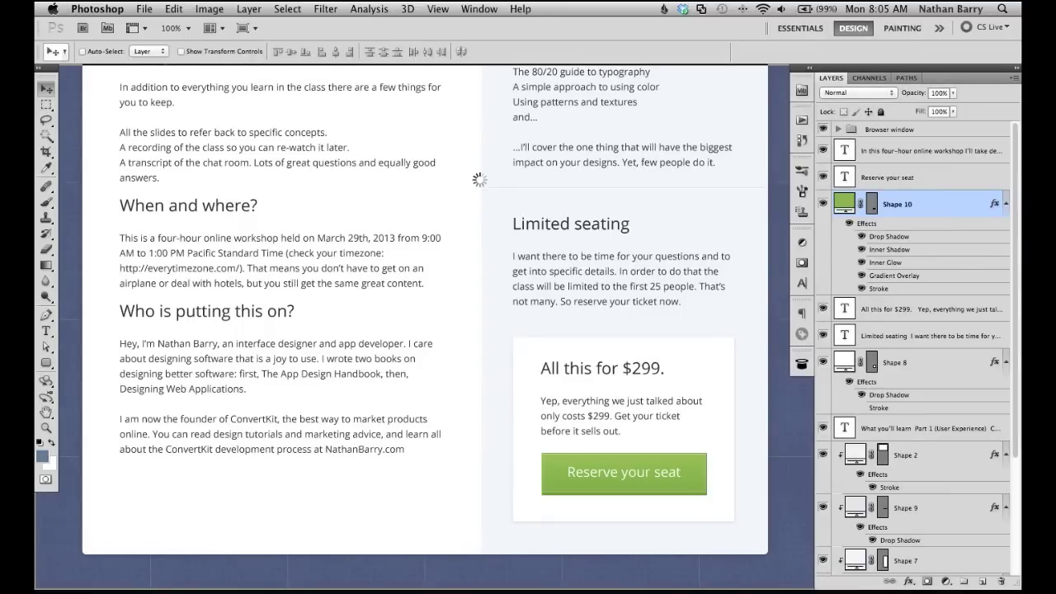
click(924, 182)
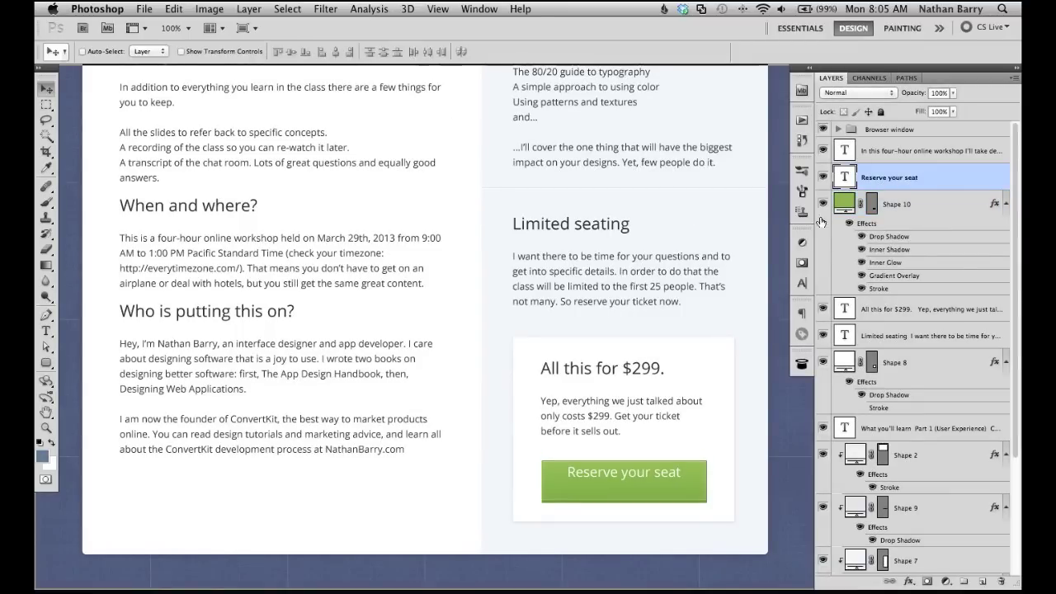
double_click(943, 180)
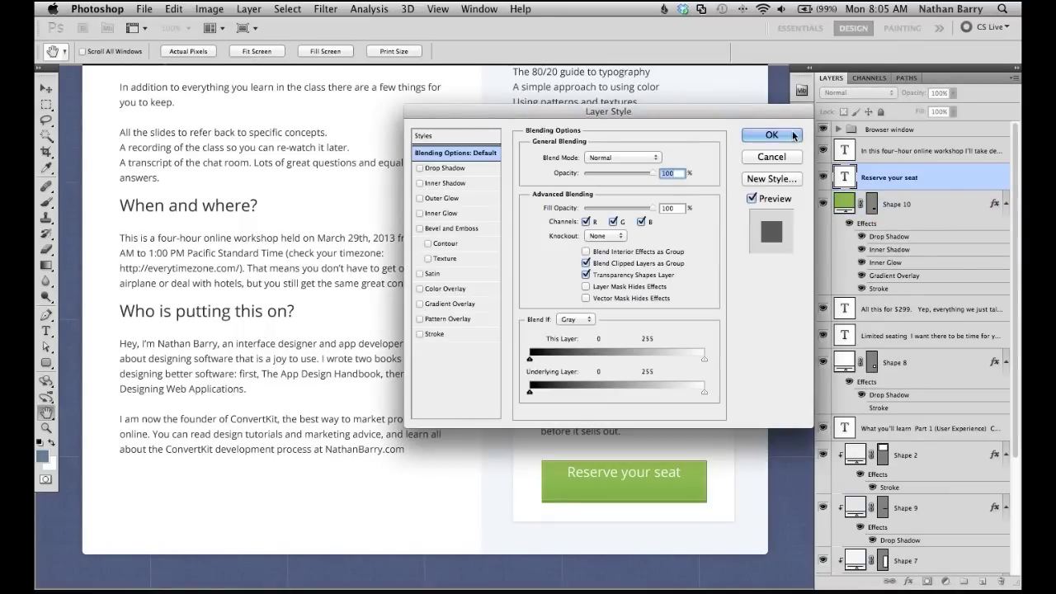
click(771, 157)
key(super+z)
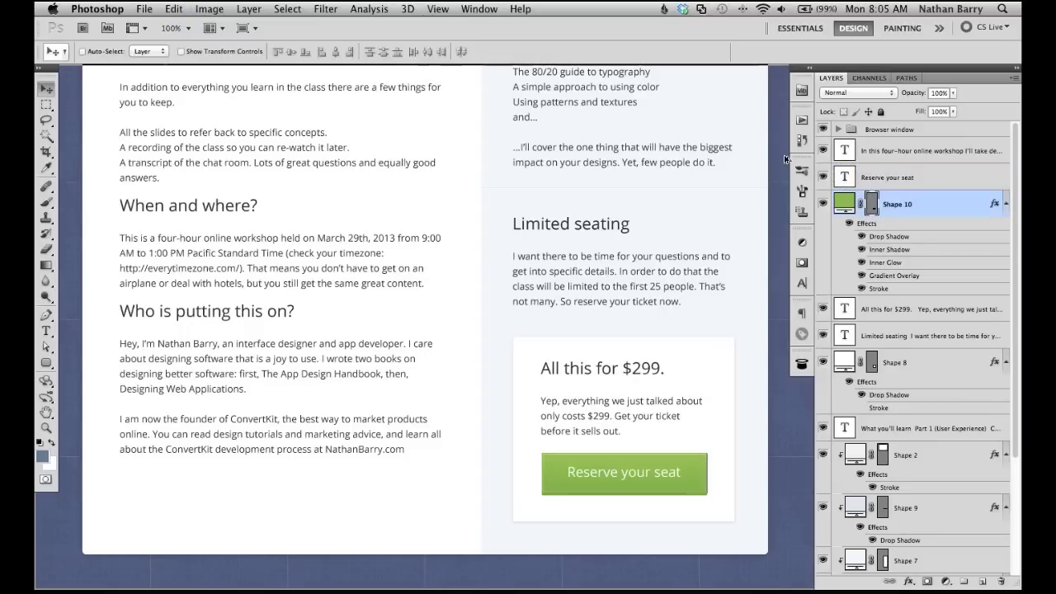
Step: Add a black Multiply drop shadow to the "Reserve your seat" text with 1 px distance and 0 px size
double_click(943, 177)
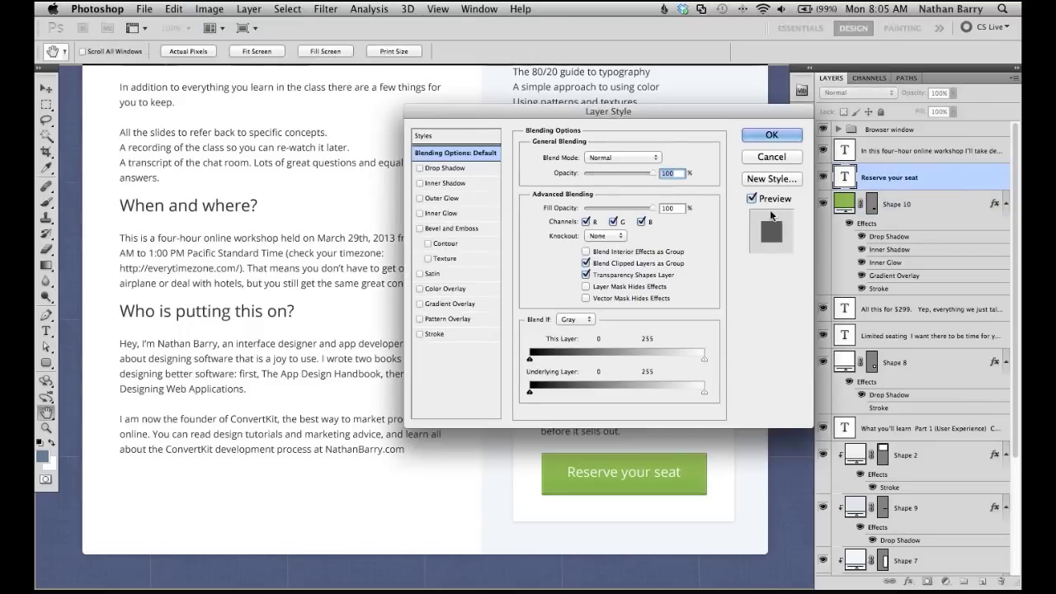
click(446, 169)
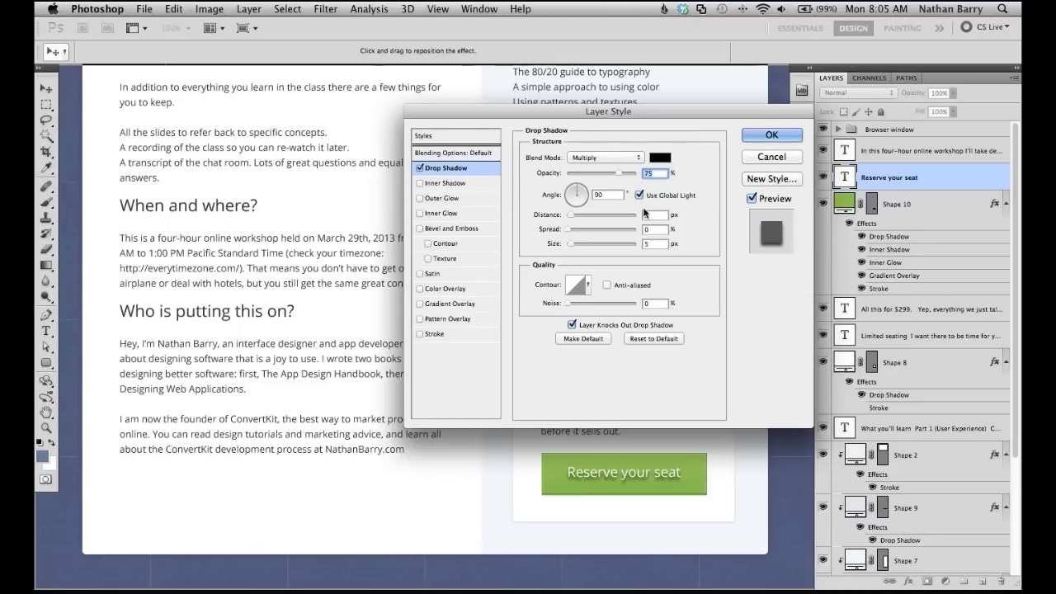
double_click(656, 215)
text(1)
key(Tab)
key(Tab)
text(0)
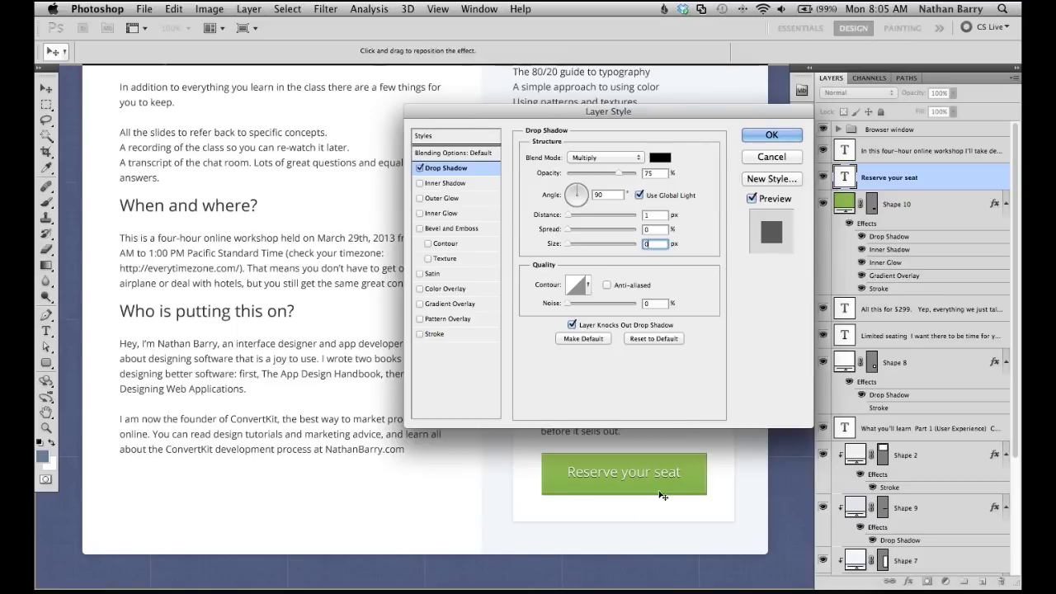
Step: Turn off global light for the text's drop shadow, set its angle to -90° and opacity to about 32%, and apply it
click(639, 195)
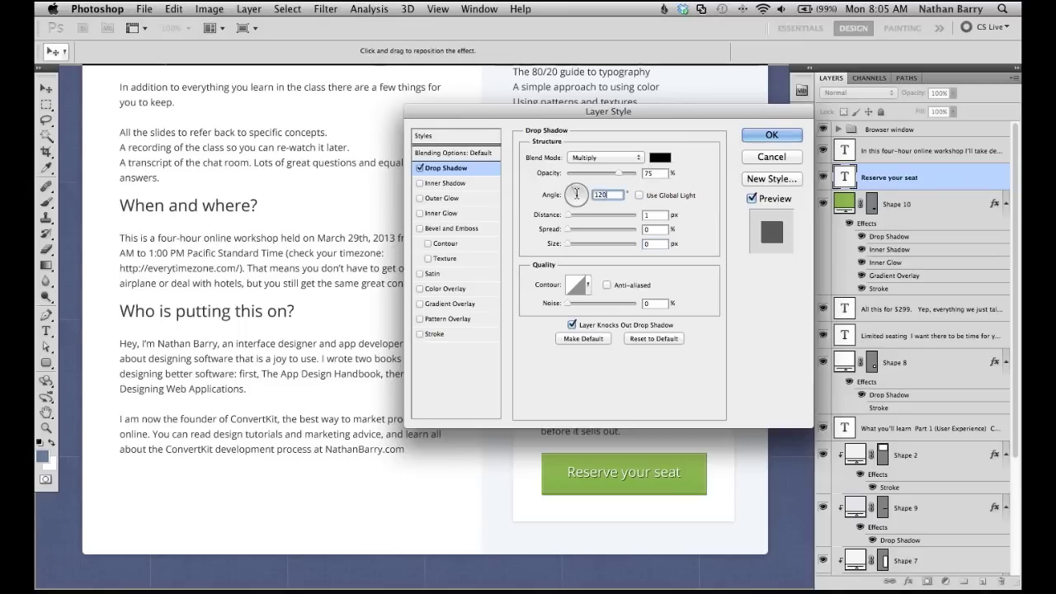
text(90)
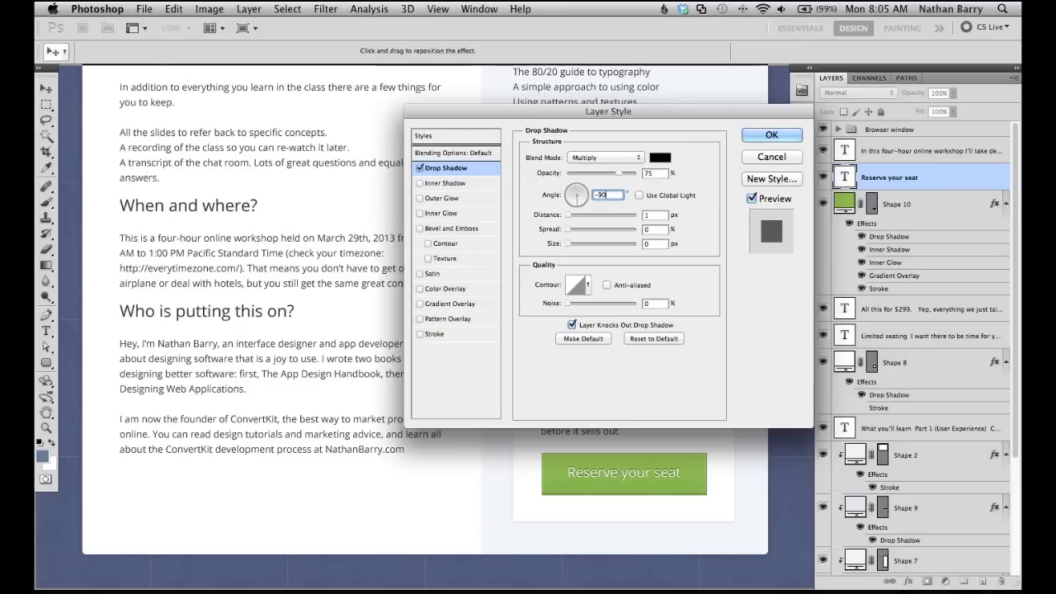
click(589, 173)
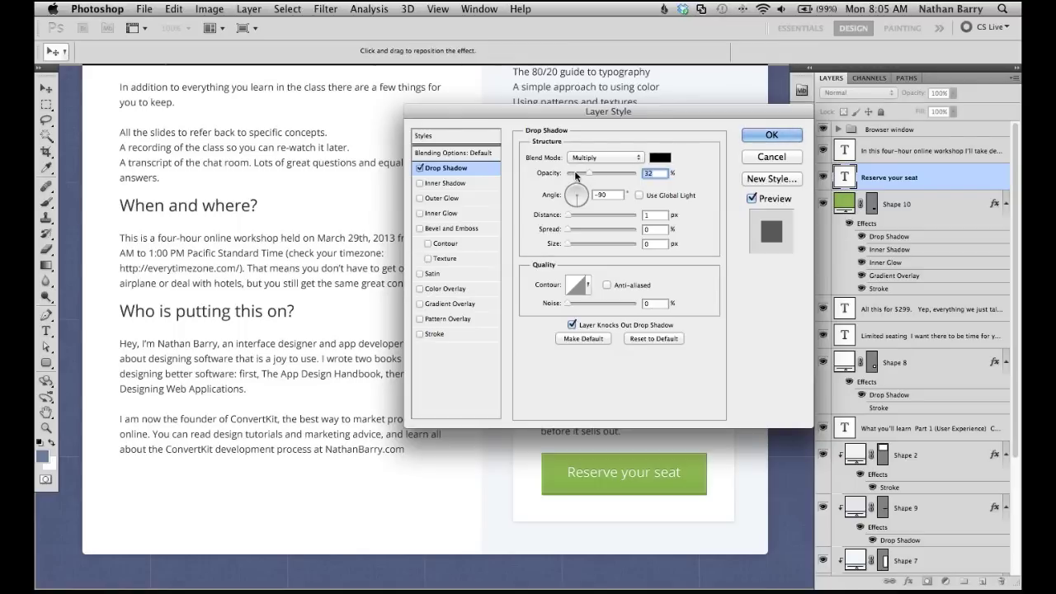
click(769, 136)
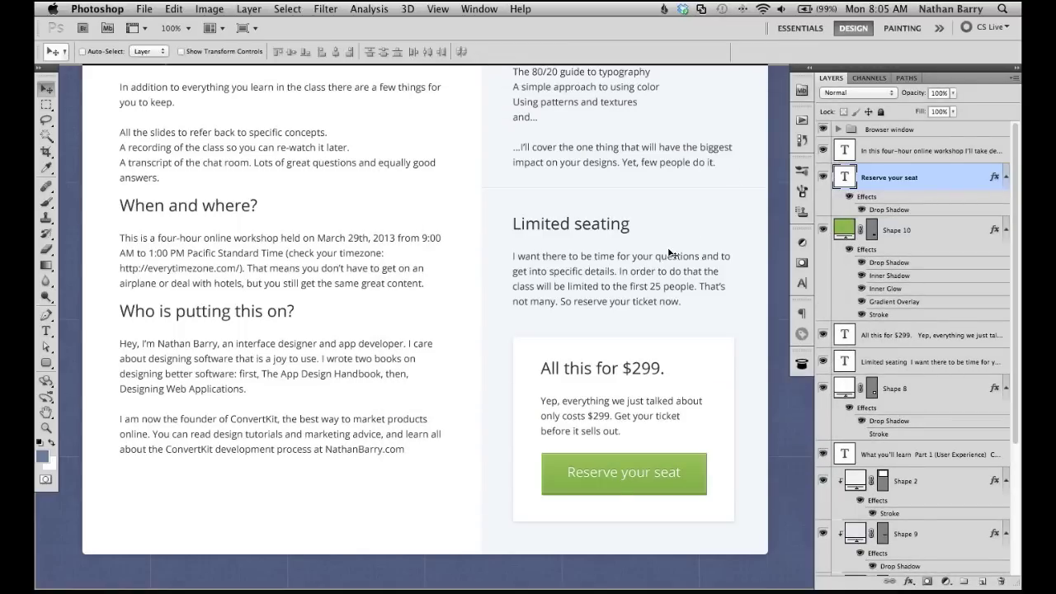
Step: Expand the Browser window layer group and select its "Join me live on March 29th" text layer
drag(515, 226, 528, 288)
drag(534, 165, 541, 432)
scroll(541, 431, up, 10)
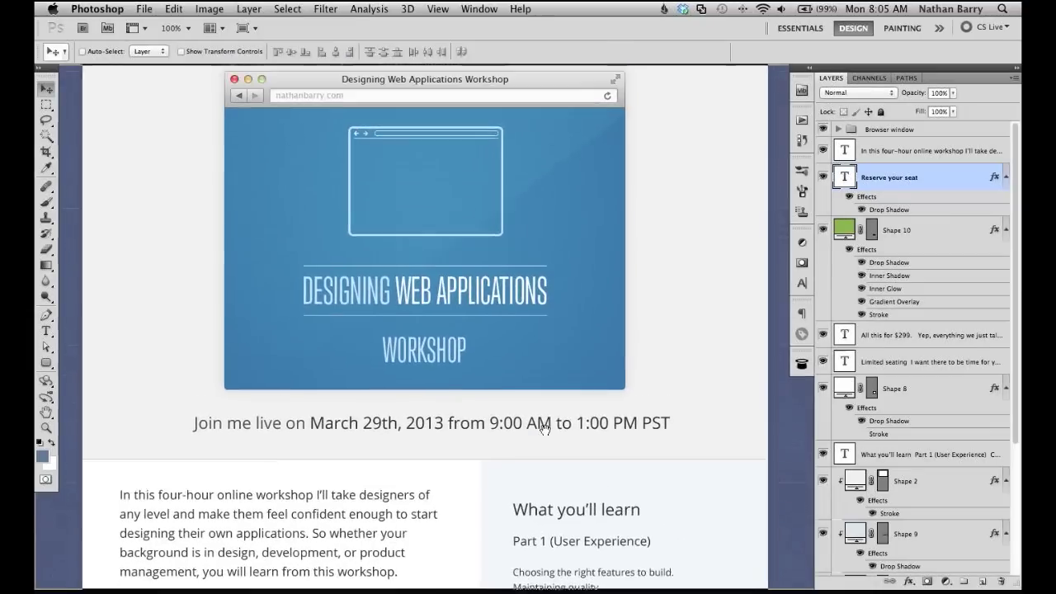
scroll(533, 302, up, 2)
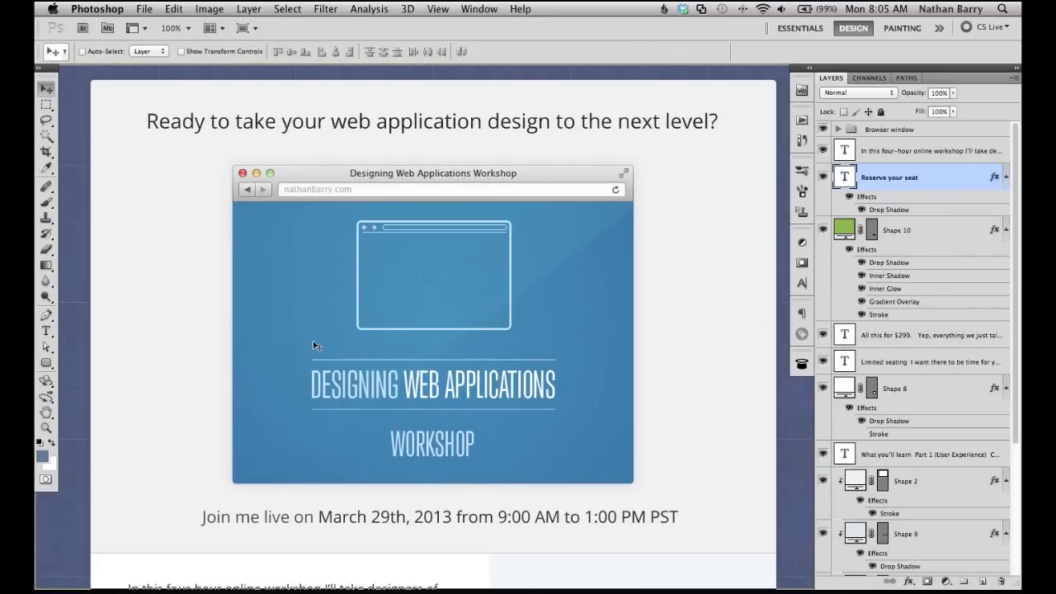
scroll(313, 341, left, 10)
drag(653, 276, 186, 283)
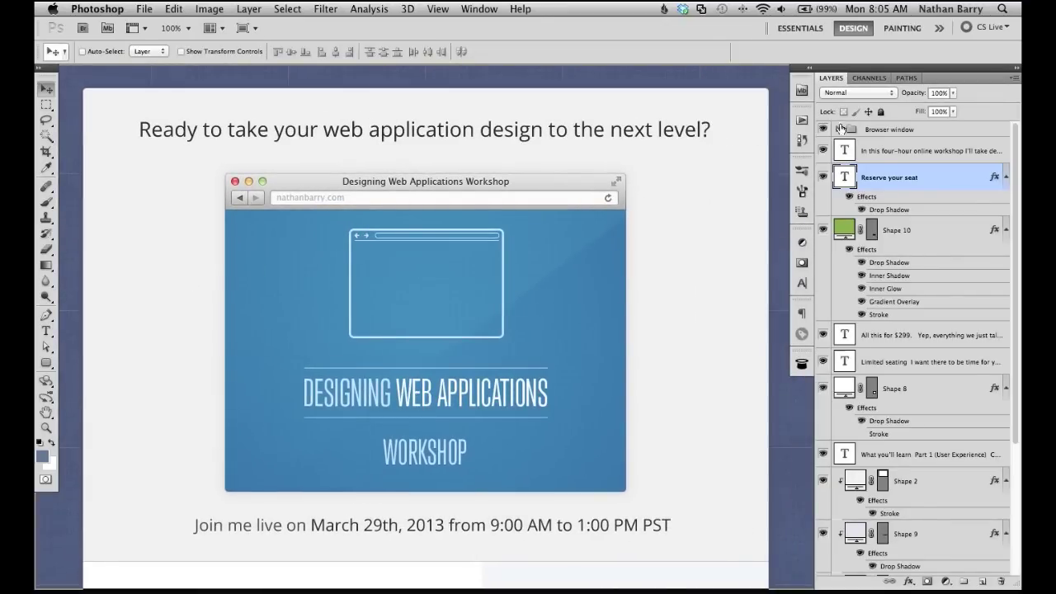
click(839, 129)
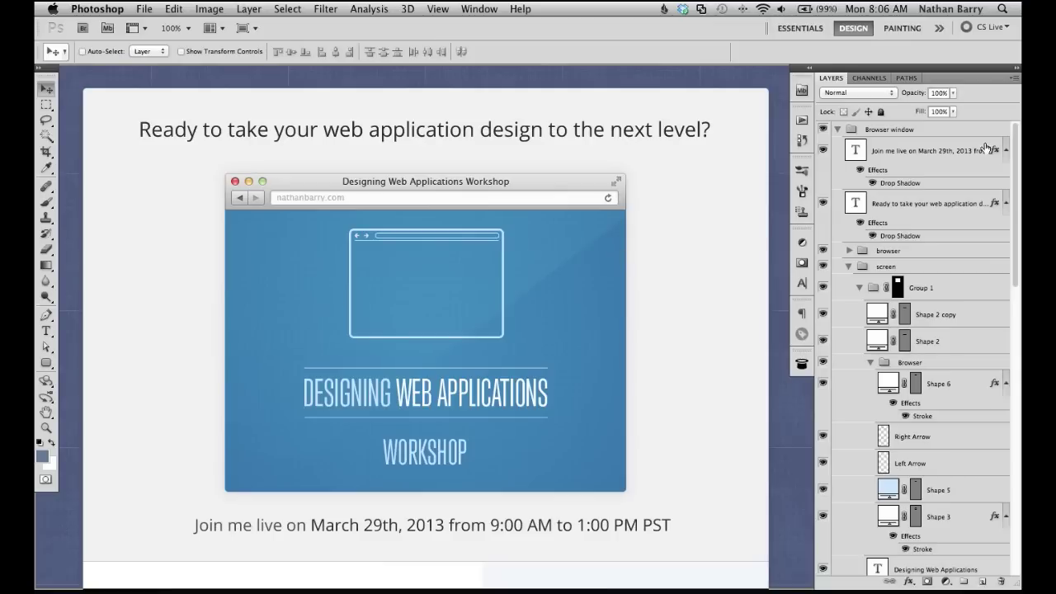
click(914, 164)
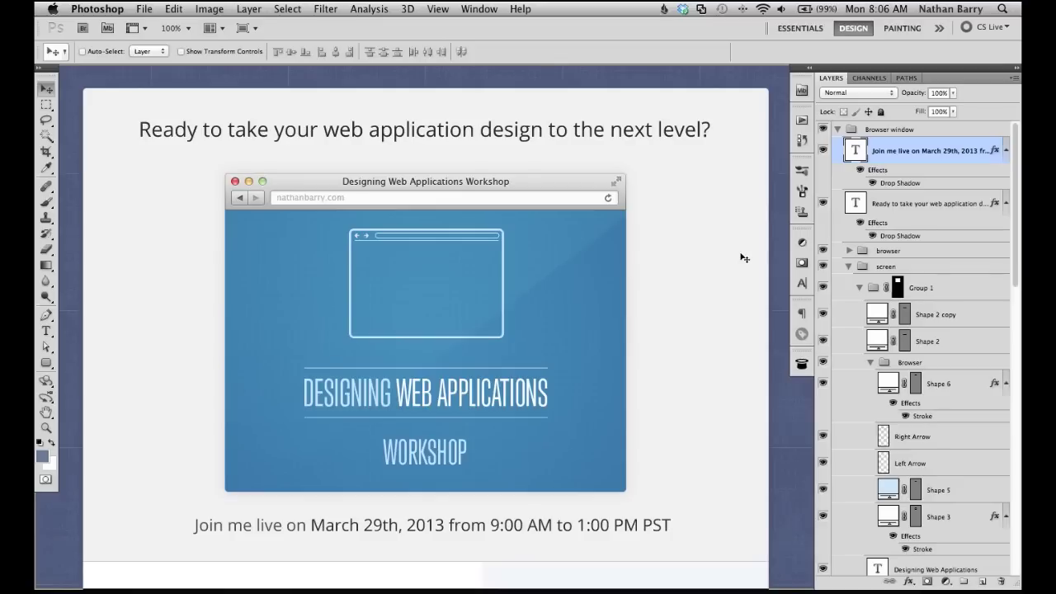
Step: Start a new text layer beside the browser illustration's upper right edge, using the Architects Daughter font in gray
key(t)
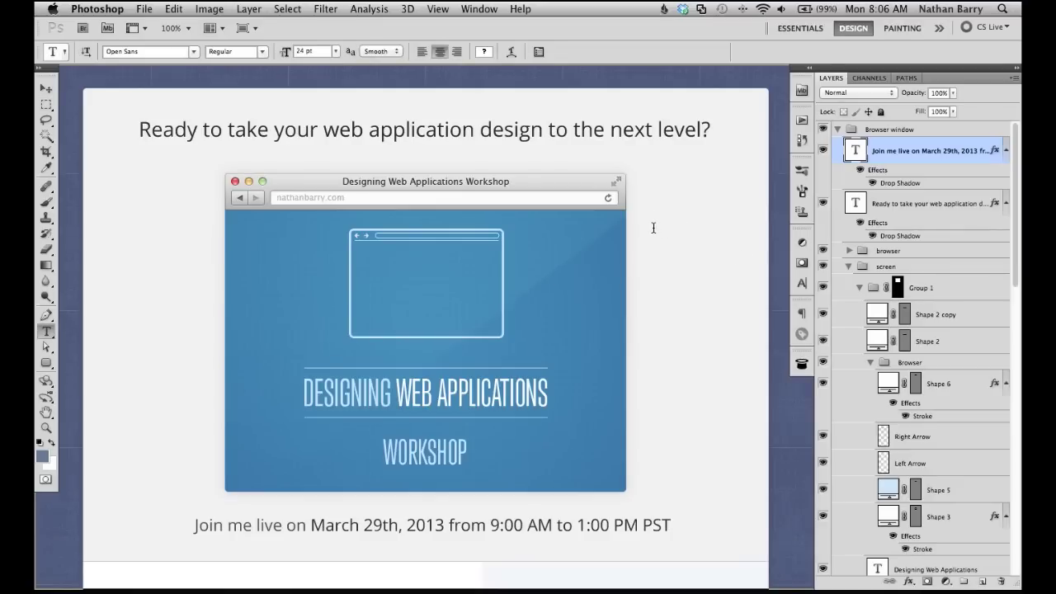
click(653, 227)
click(168, 52)
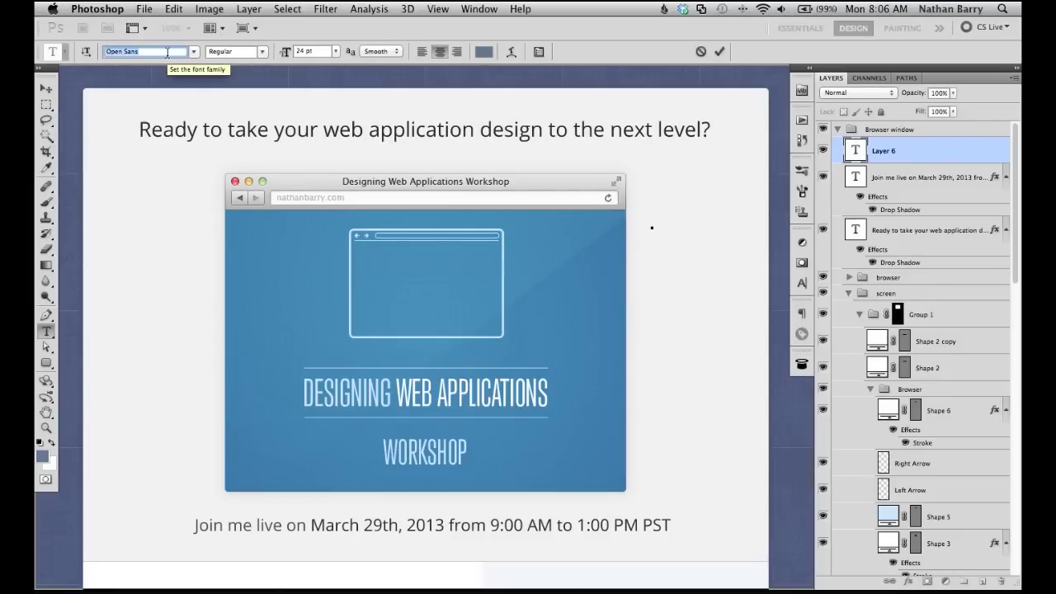
text(Architects Daughter)
key(Return)
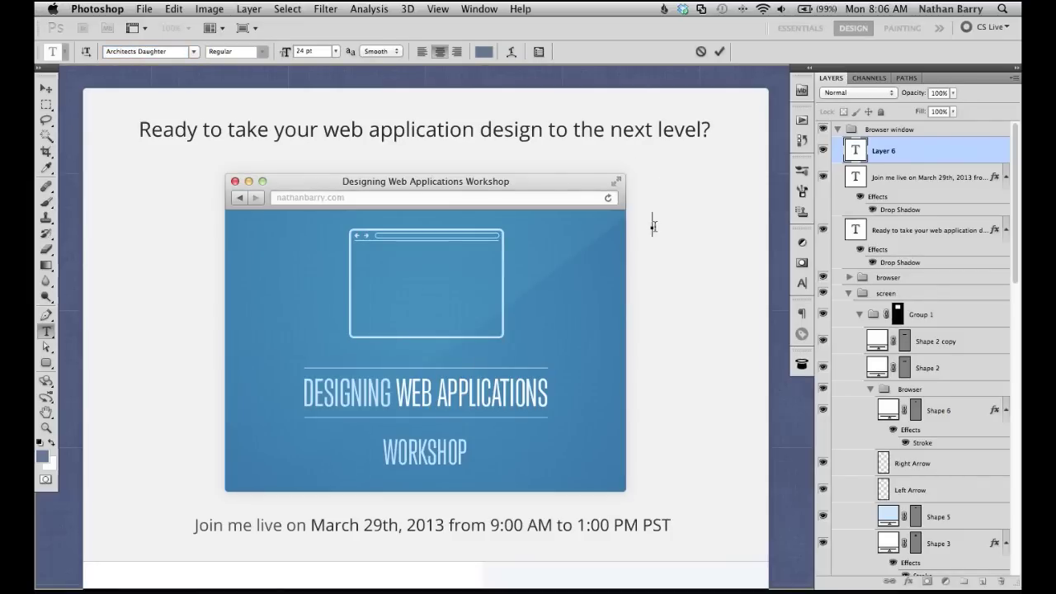
click(484, 52)
click(539, 316)
drag(539, 316, 560, 331)
click(828, 262)
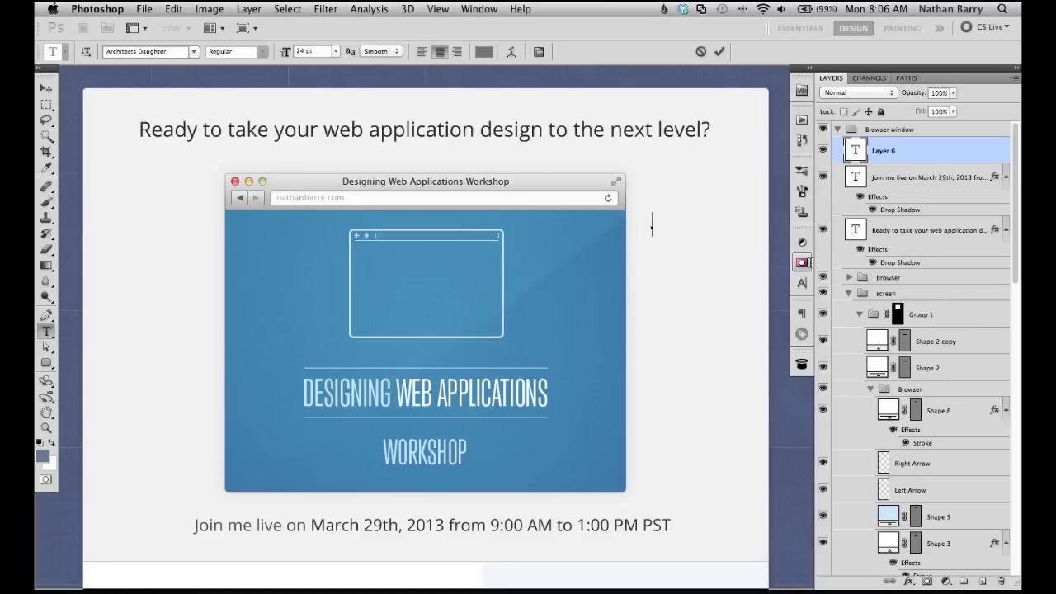
Step: Enter "Watch later with the included recording" with a line break after "the" and set its font size to 14 pt
text(Watch later with a f)
key(BackSpace)
key(BackSpace)
key(BackSpace)
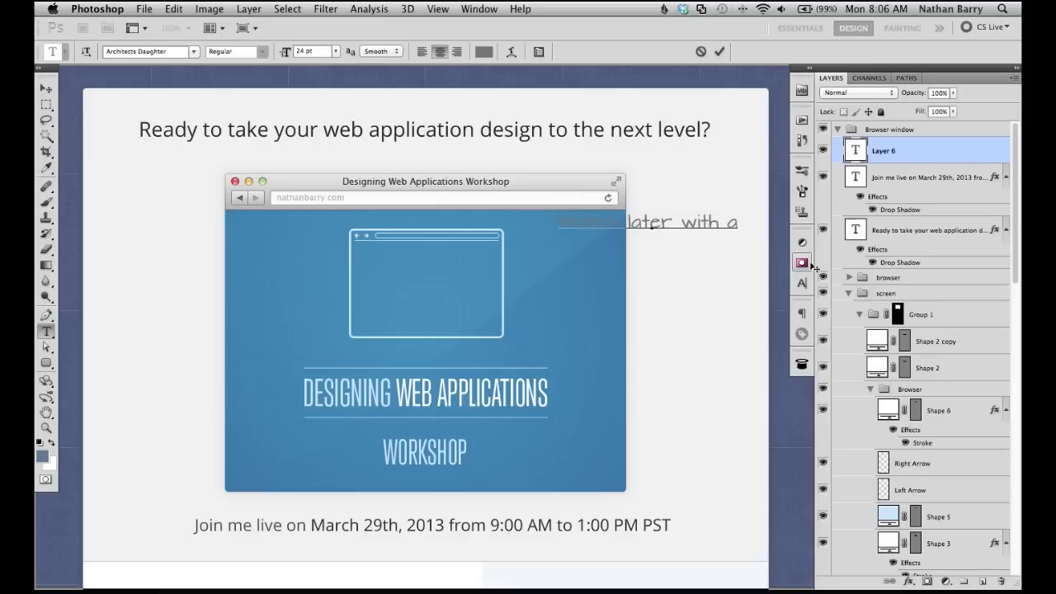
text(the include)
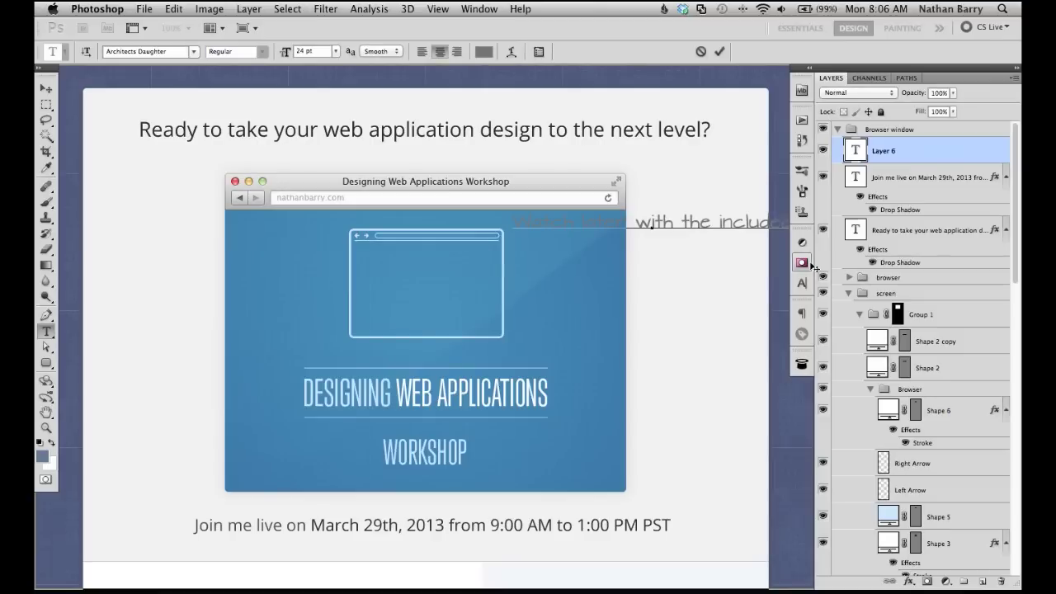
text(d)
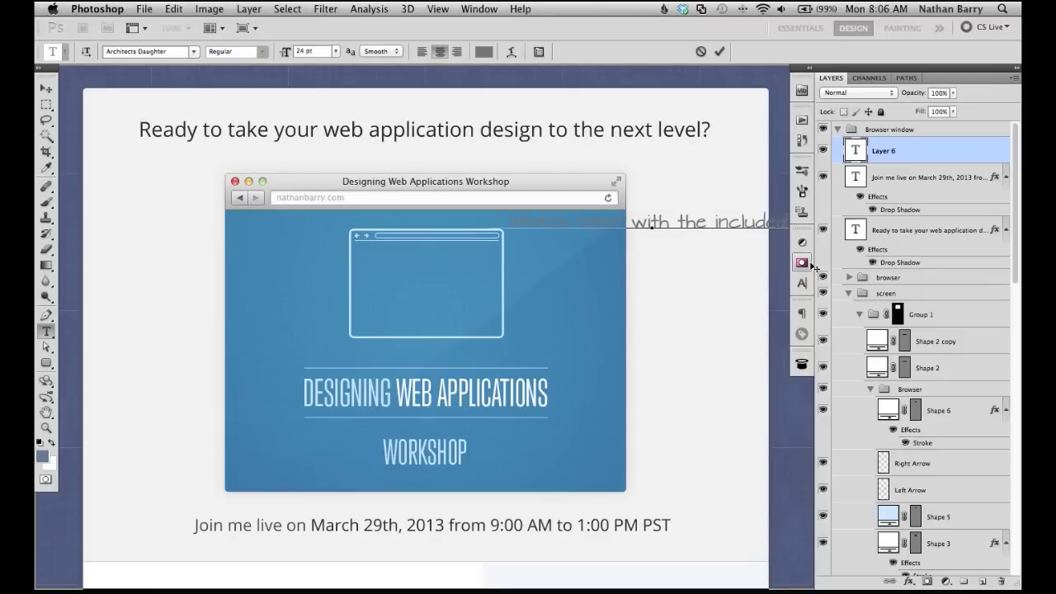
text( recording)
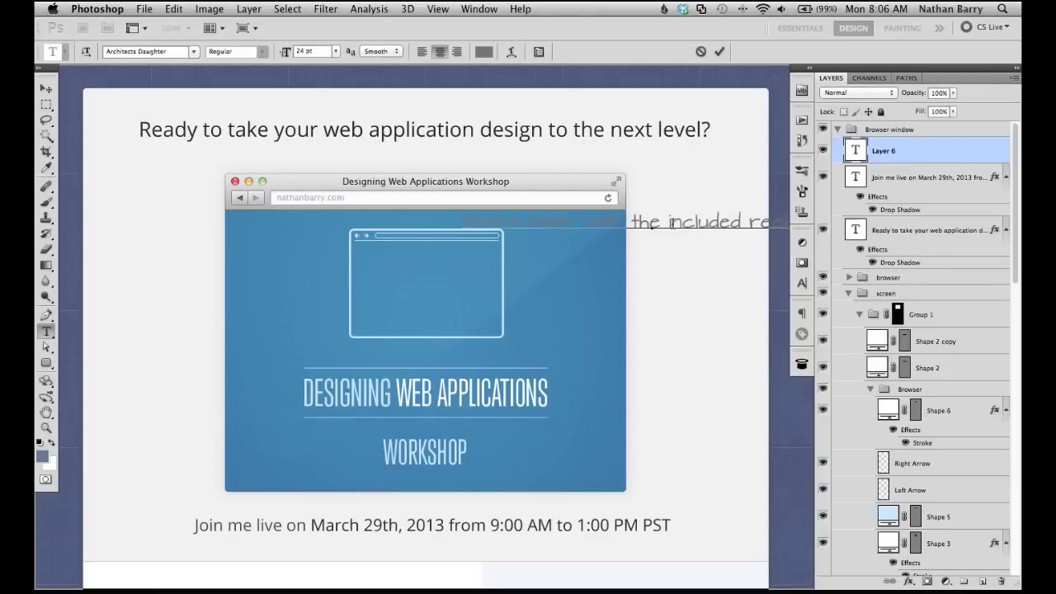
key(Return)
key(super+Return)
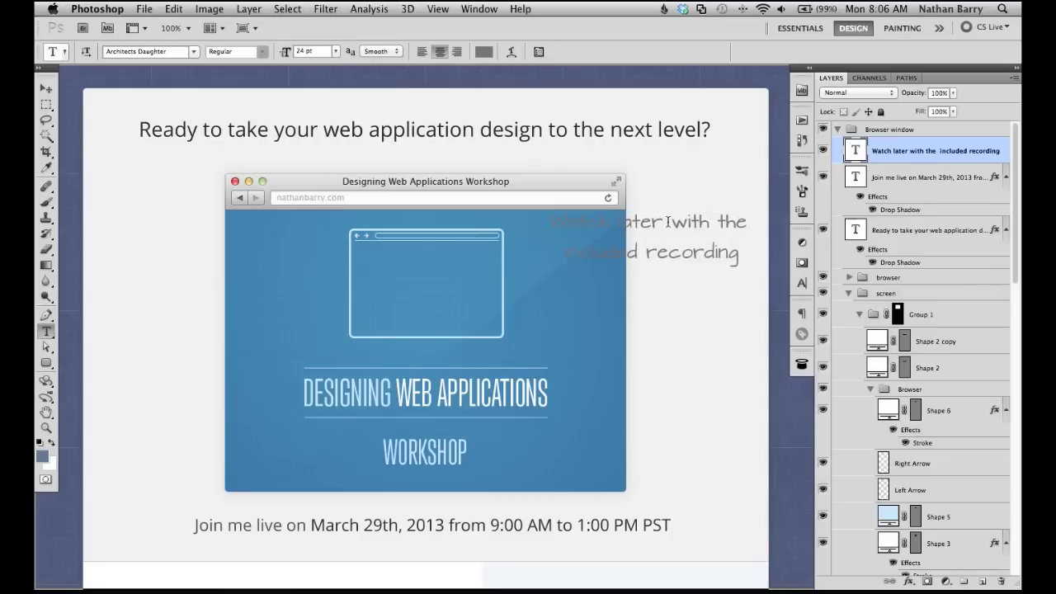
click(336, 51)
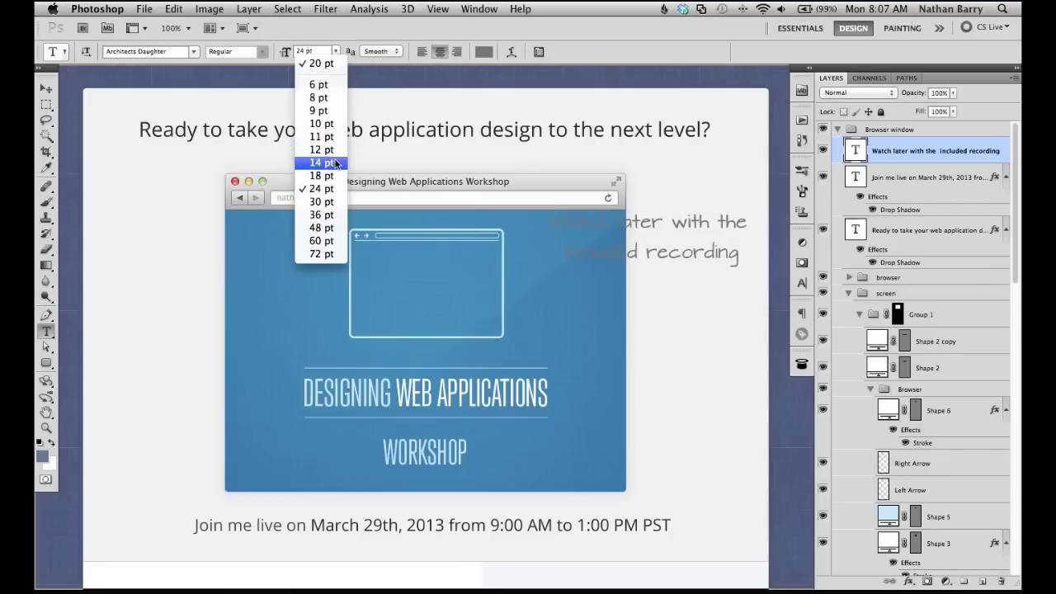
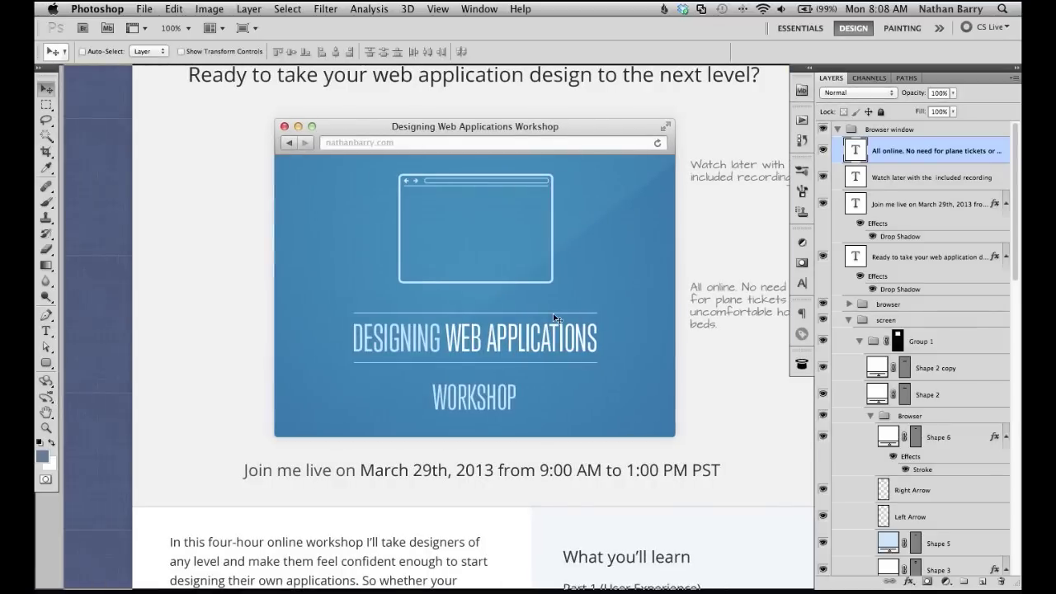
Step: Duplicate the "All online" note and place the copy to the left of the browser illustration
scroll(557, 318, right, 2)
scroll(557, 319, up, 1)
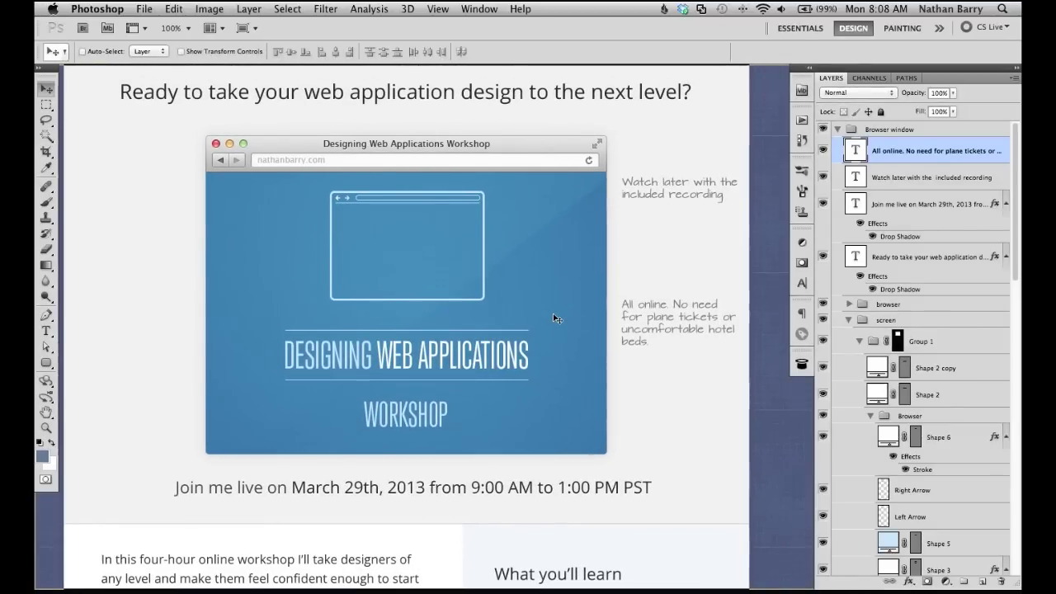
key(super+j)
drag(641, 321, 108, 303)
Step: Replace the copied note's text with "Ask questions, get your designs reviewed, connect with other designers."
key(t)
click(108, 303)
key(super+a)
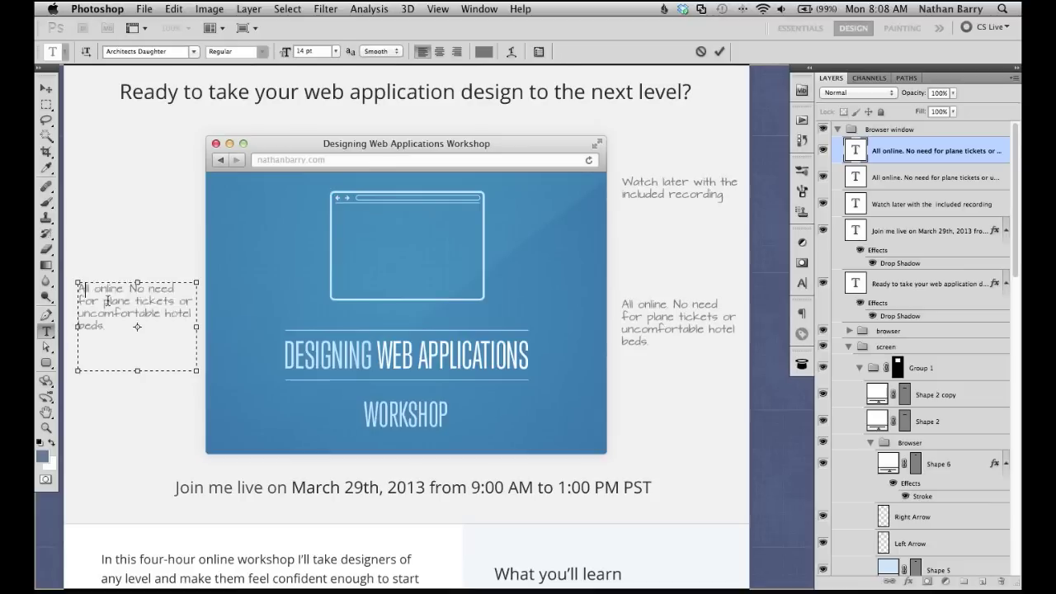
key(BackSpace)
text(Ask questions,)
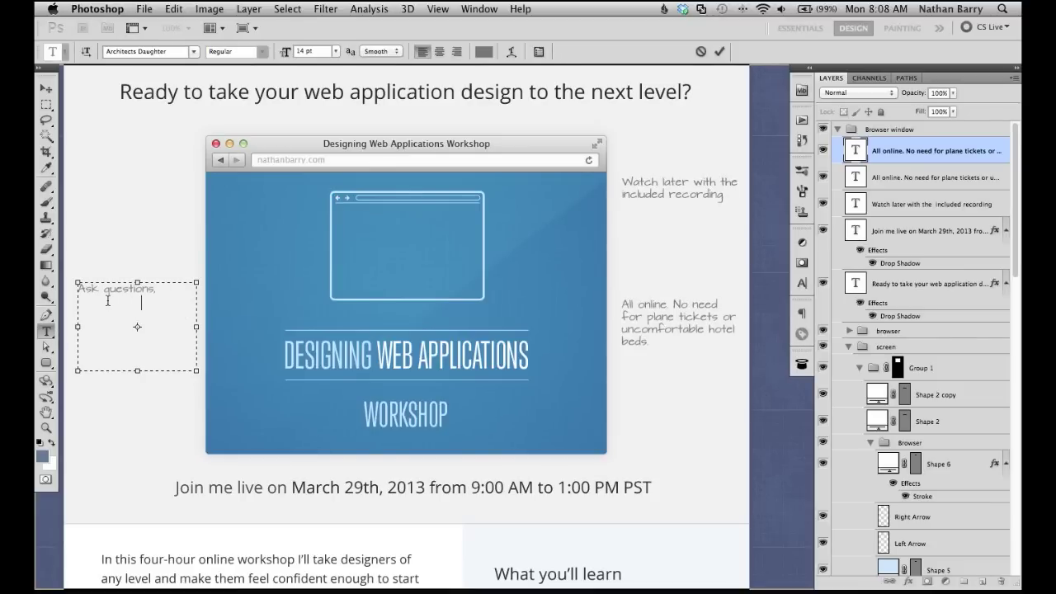
text( get your design reviewed)
key(BackSpace)
key(BackSpace)
key(BackSpace)
key(BackSpace)
key(BackSpace)
key(BackSpace)
key(BackSpace)
key(BackSpace)
key(BackSpace)
text(s re-viewed)
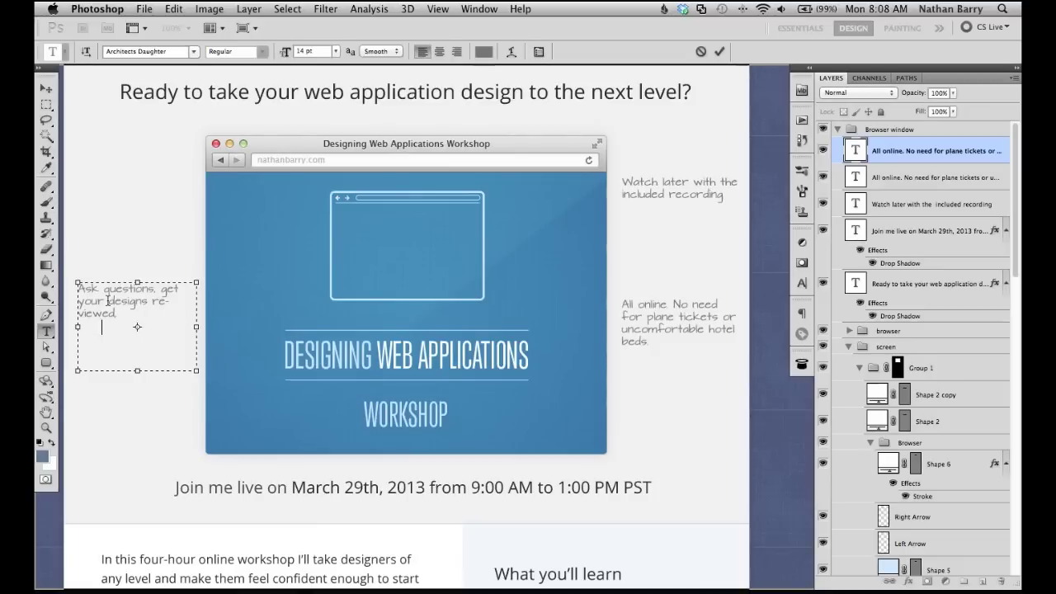
text(, connect with other designers)
key(super+Return)
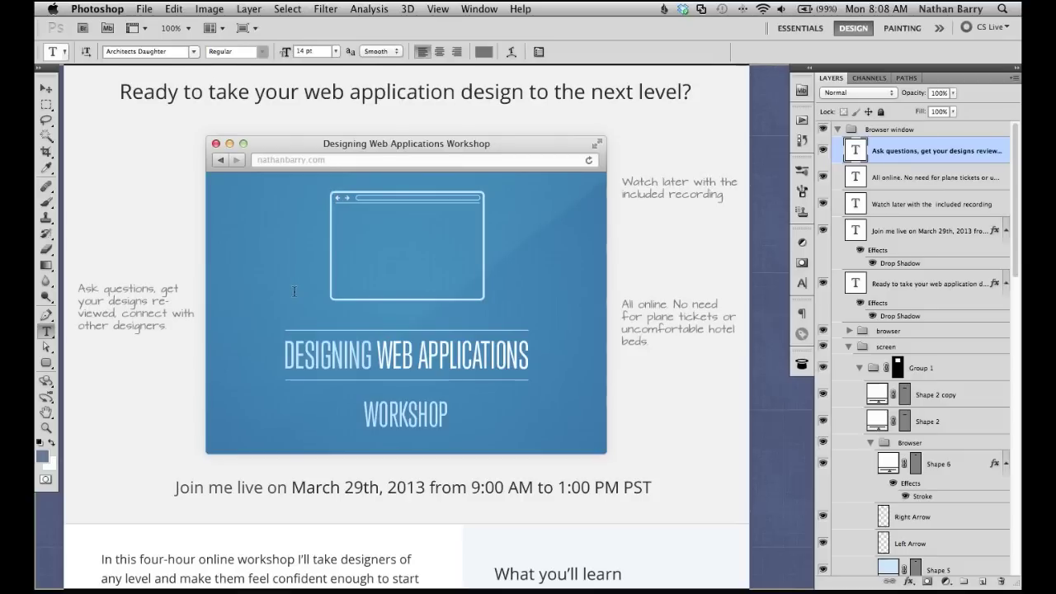
Step: Turn off hyphenation for the "Ask questions" note
click(801, 283)
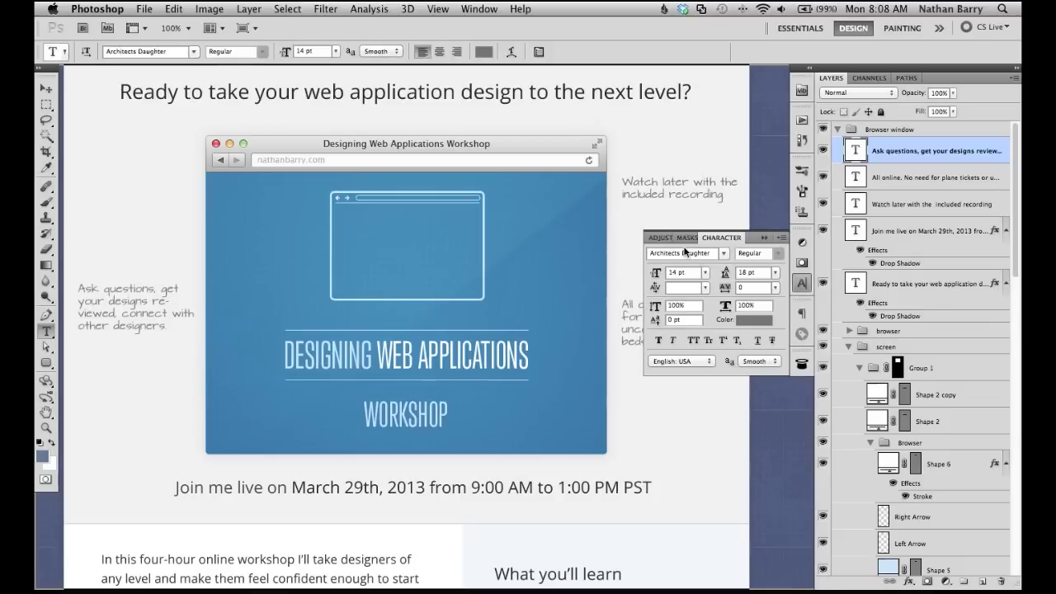
click(801, 313)
click(657, 396)
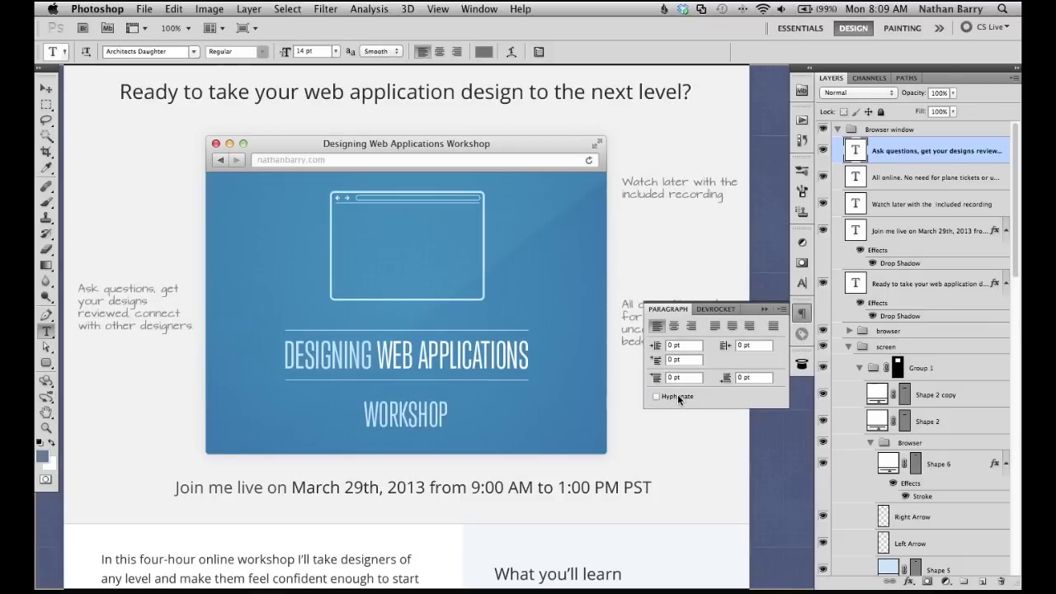
Step: Break the "Ask questions" note onto a new line before "designers" and move the note slightly up
click(137, 326)
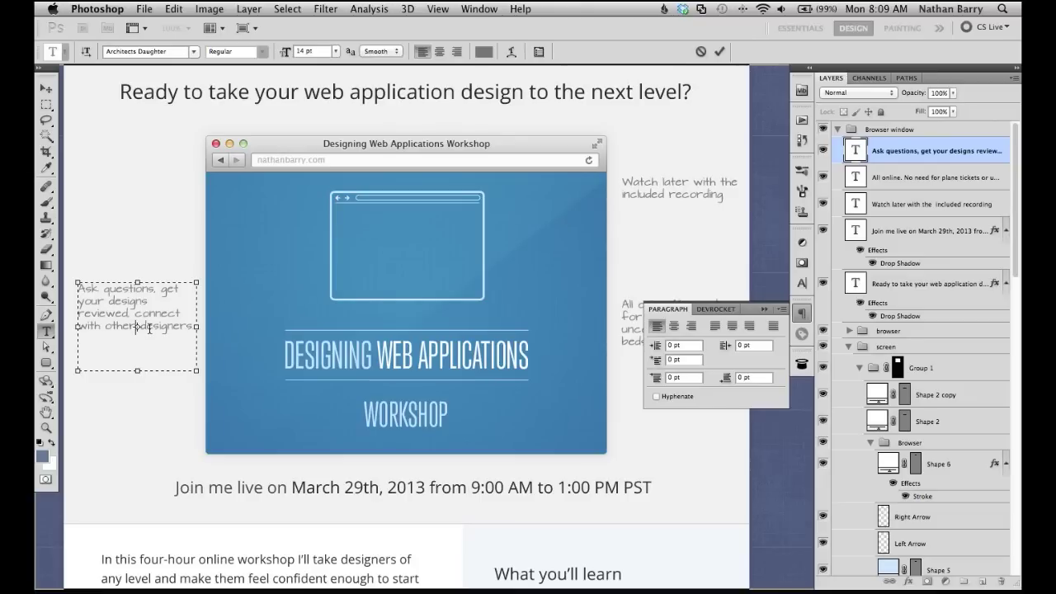
key(Return)
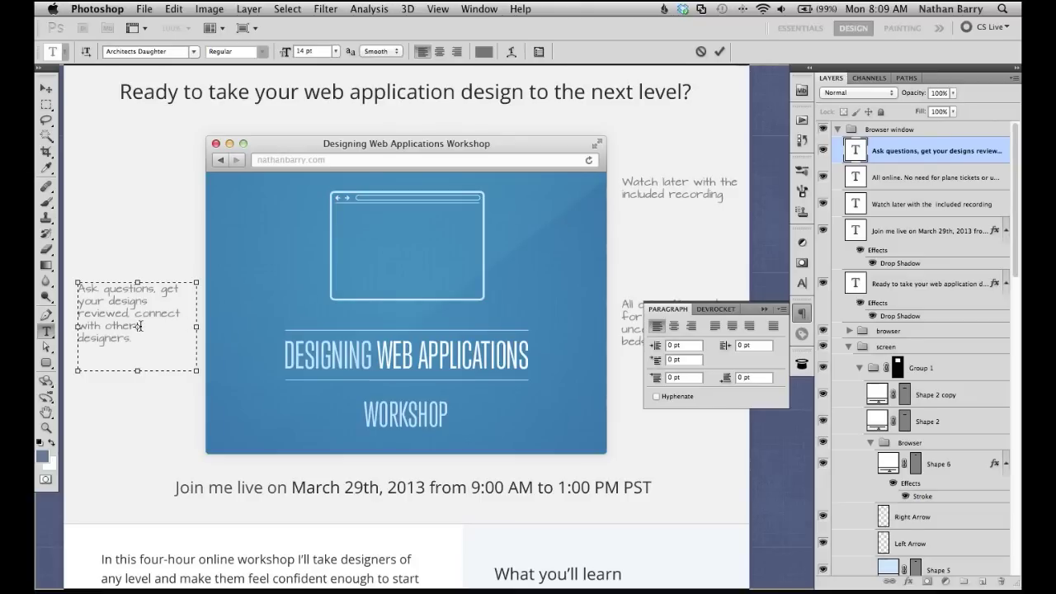
key(super+Return)
key(v)
drag(117, 322, 115, 309)
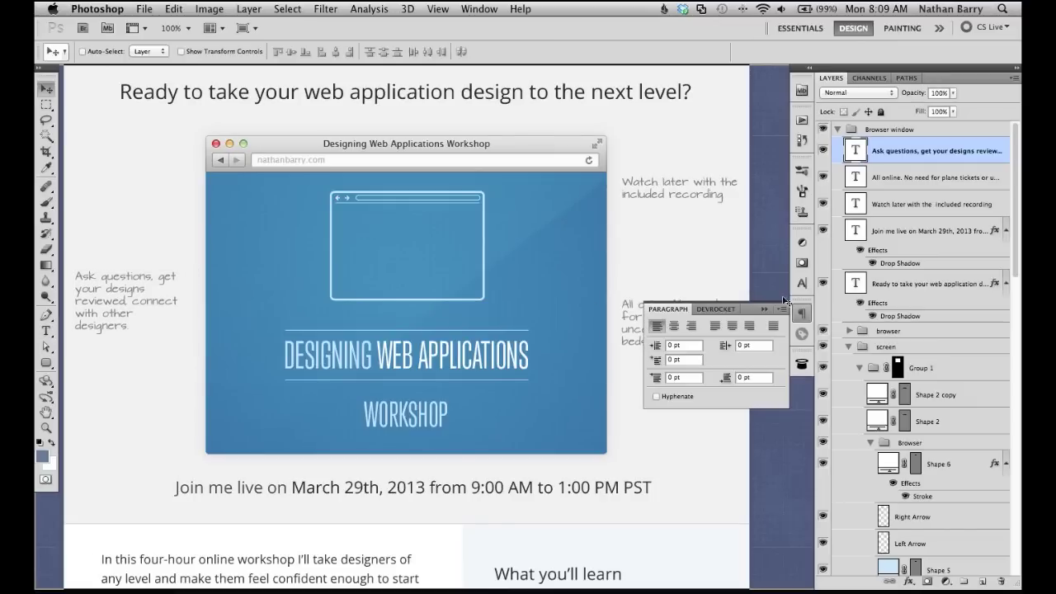
click(767, 310)
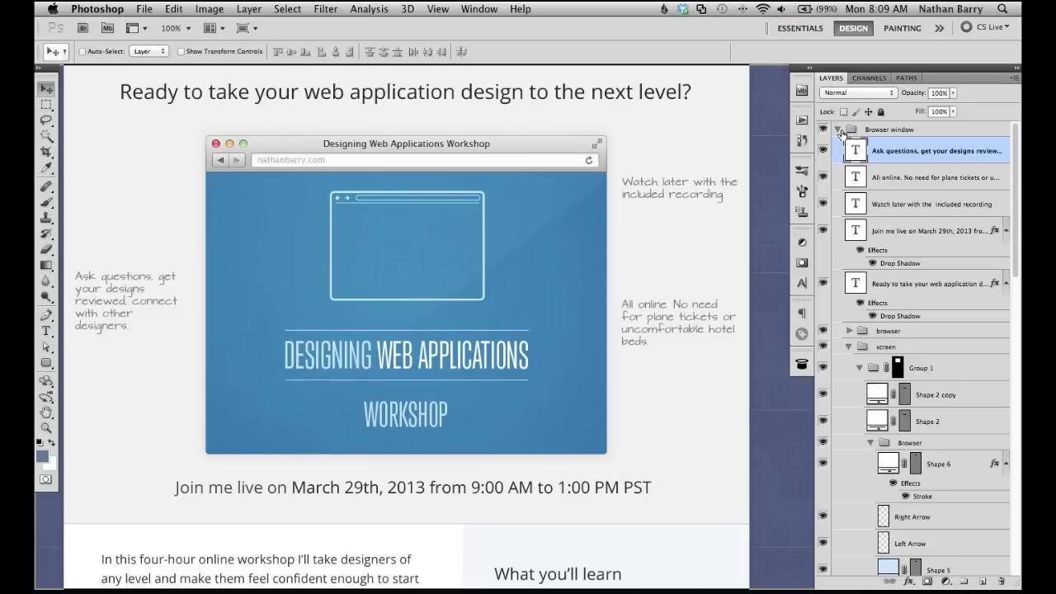
Step: Add a new layer above the "Ask questions" note and choose the textured 63 px brush preset for the Brush tool
click(982, 581)
key(b)
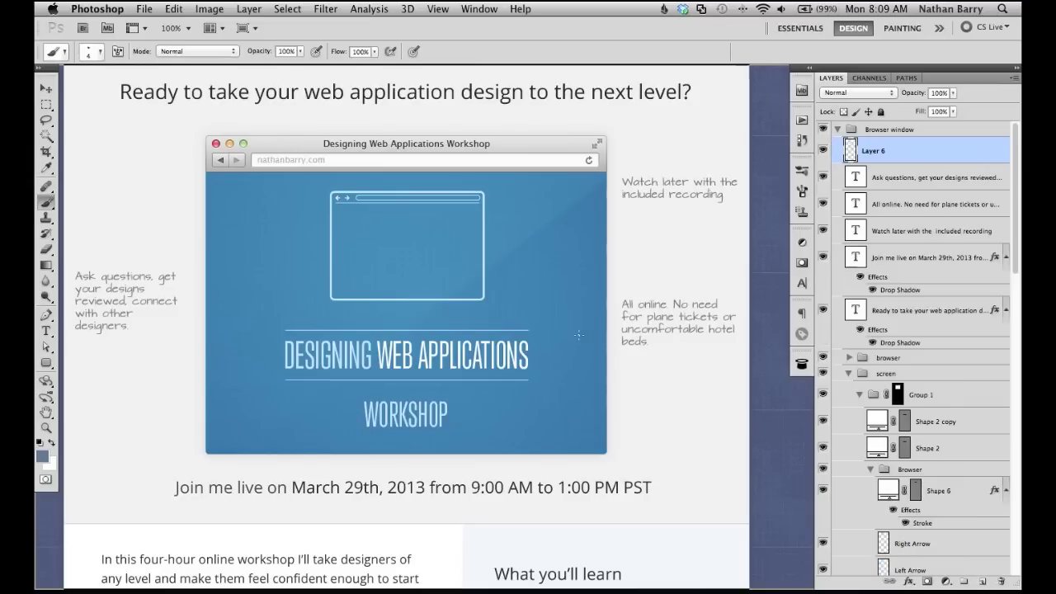
click(98, 53)
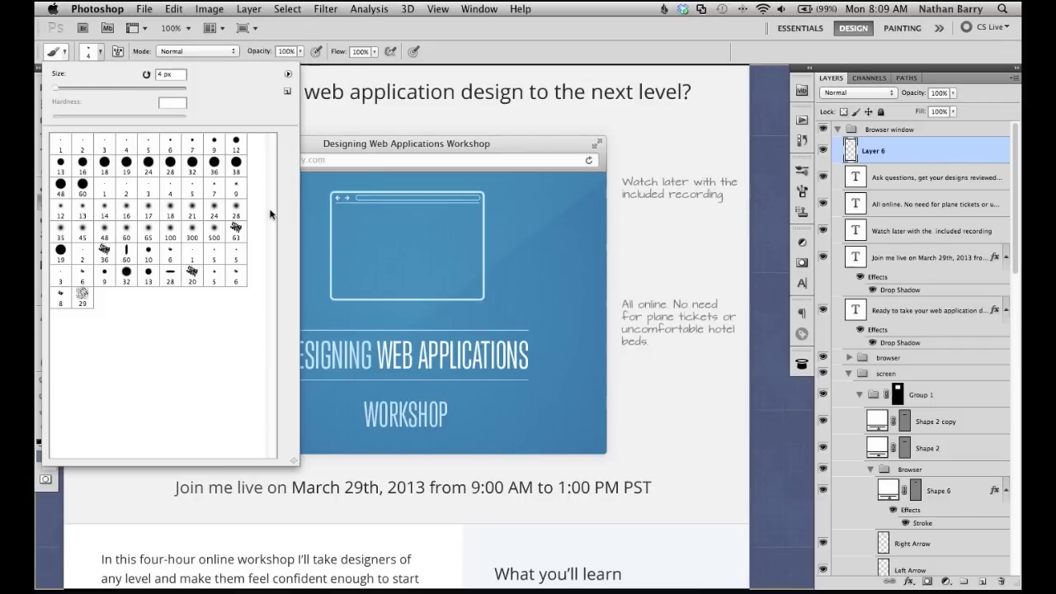
click(289, 73)
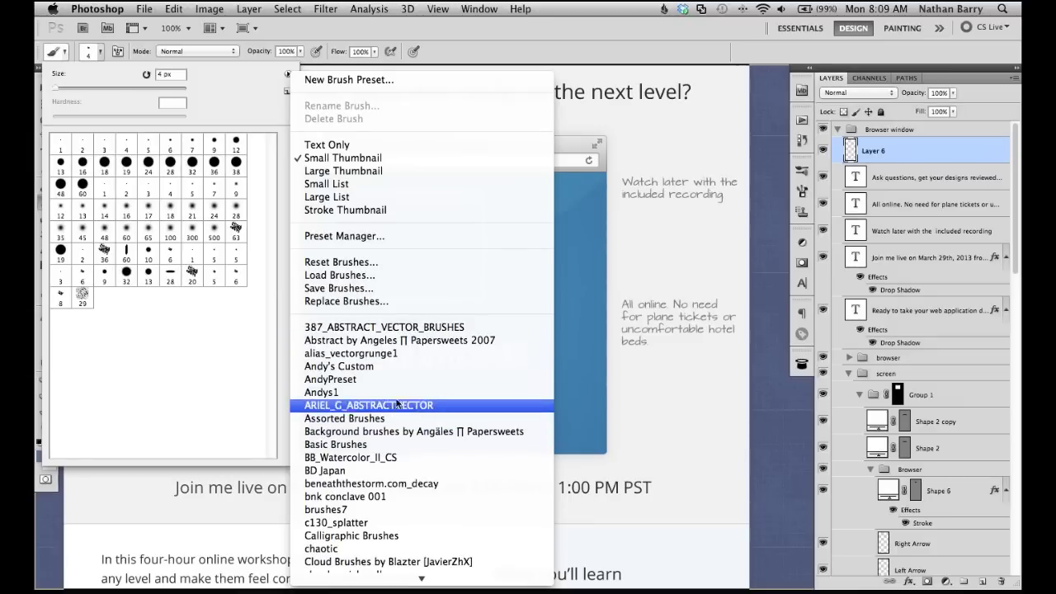
scroll(392, 476, down, 6)
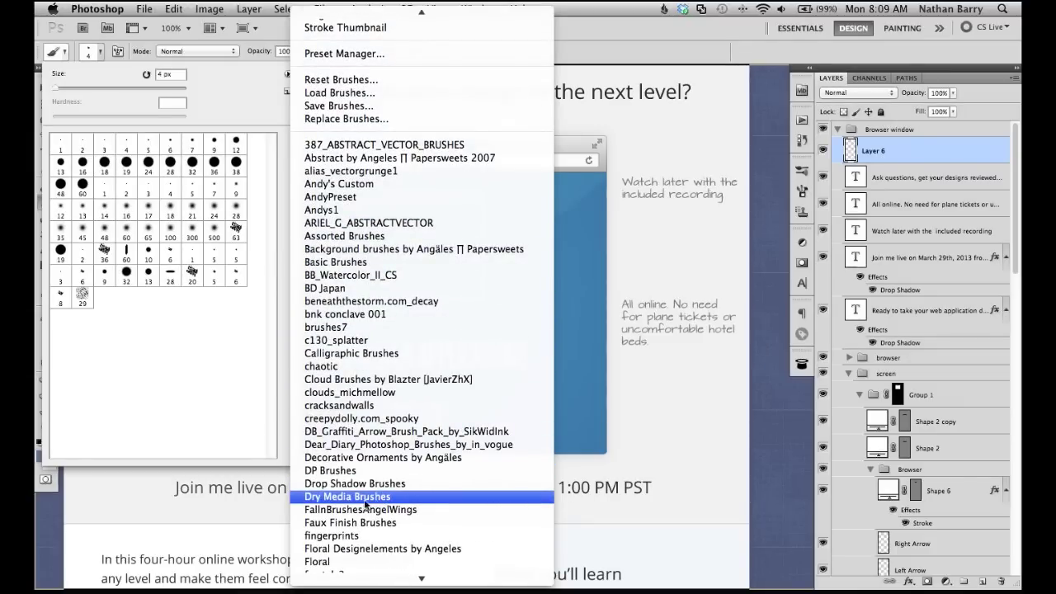
click(118, 330)
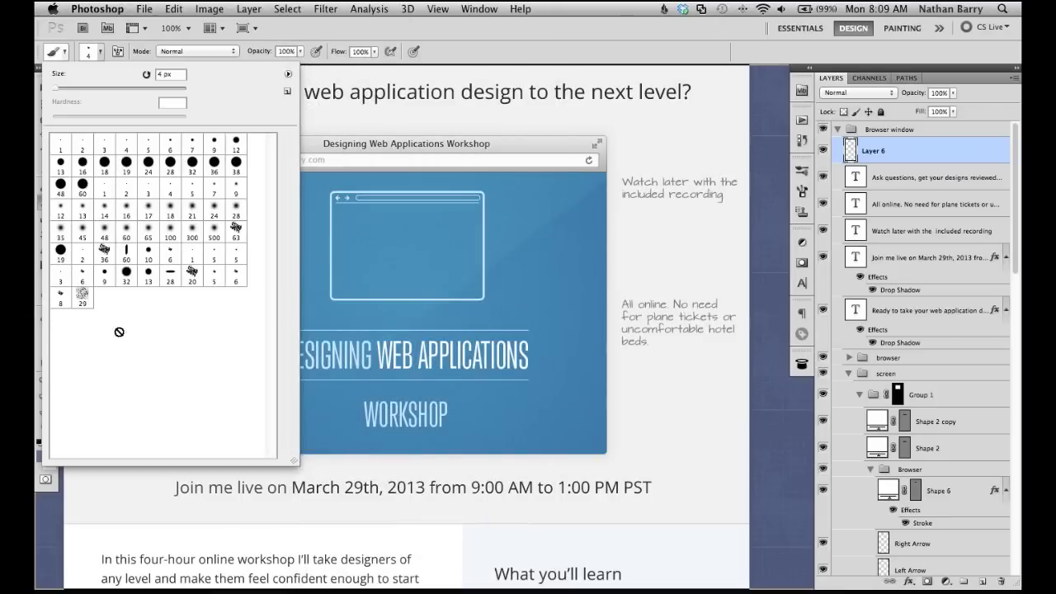
click(236, 234)
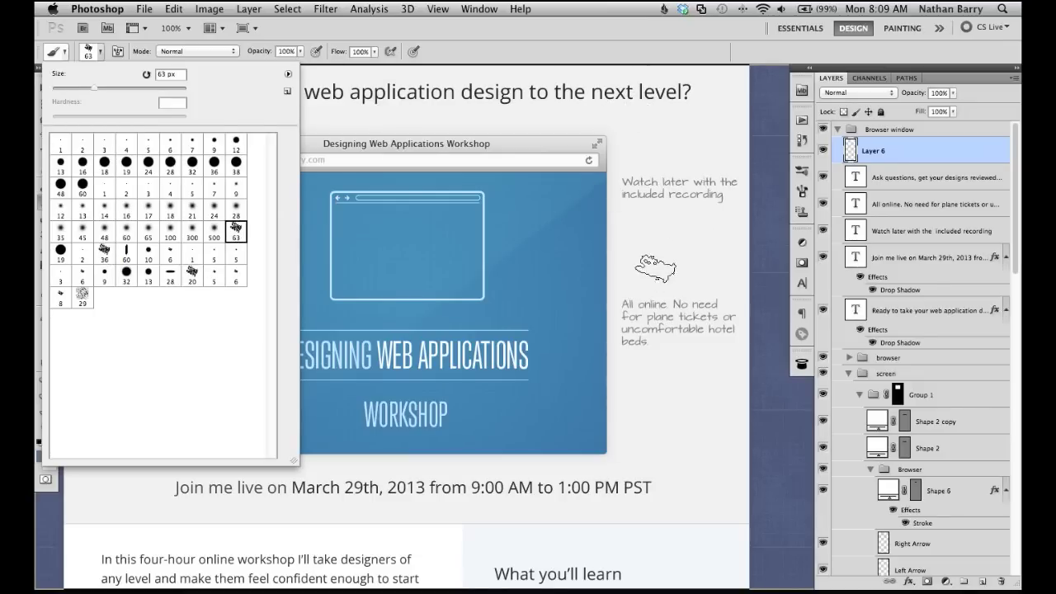
Step: Try a curved brush stroke across the area around the "Watch later" note, and undo it
mouse_move(639, 289)
mouse_down()
mouse_move(747, 210)
mouse_move(689, 123)
mouse_up()
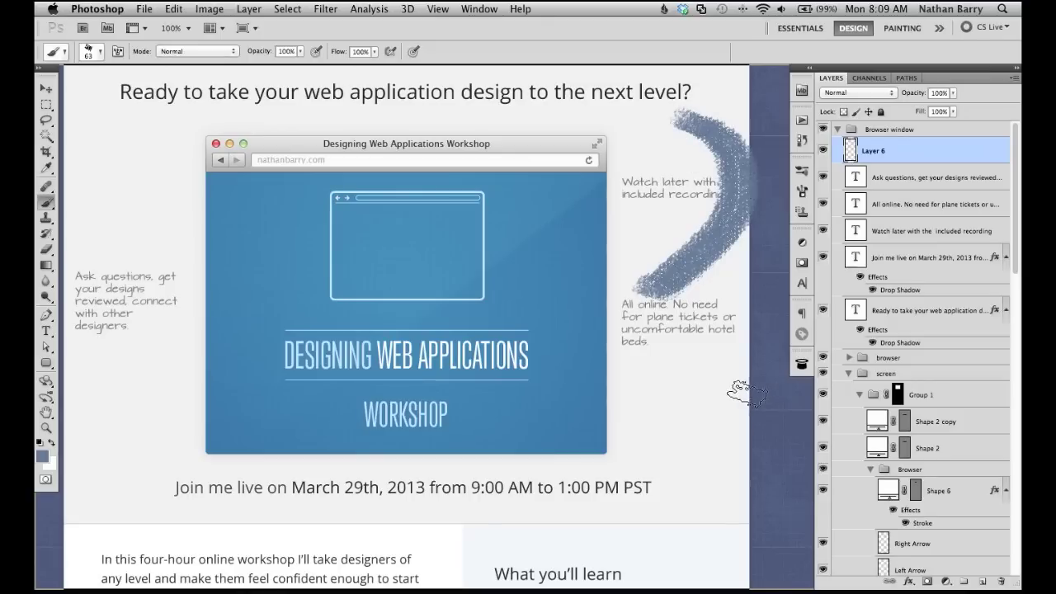
key(super+z)
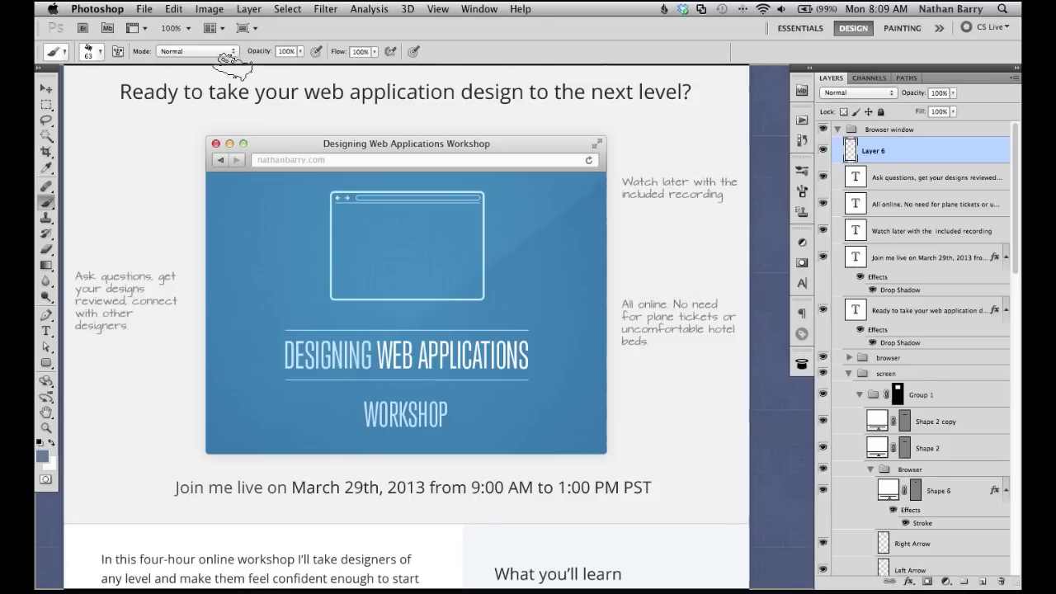
Step: Set the brush size to 7 px, try an arrow below the "Ask questions" note, and undo it
click(118, 52)
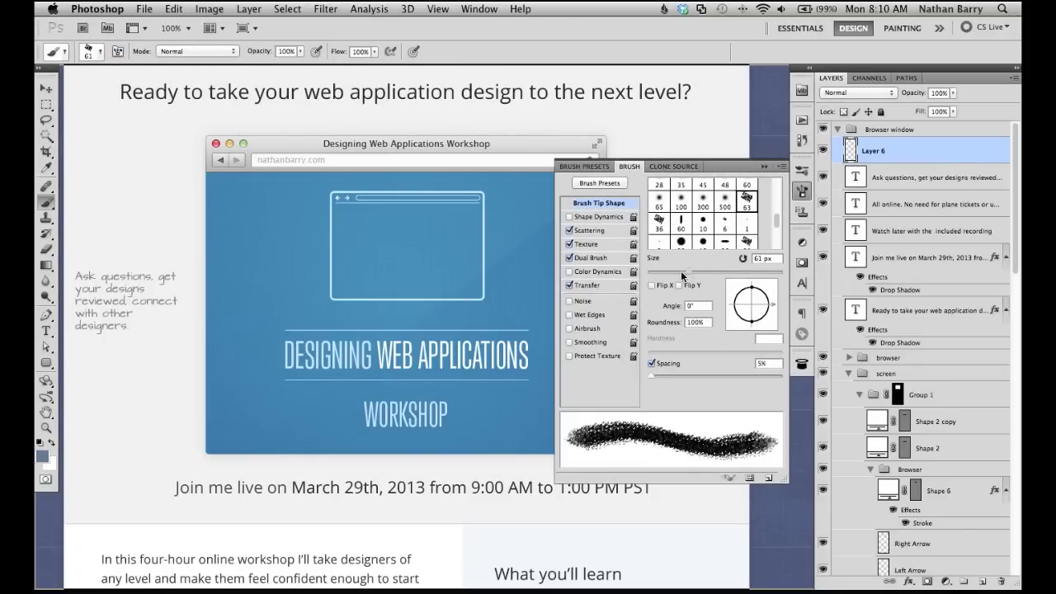
drag(689, 272, 654, 274)
key(bracketleft)
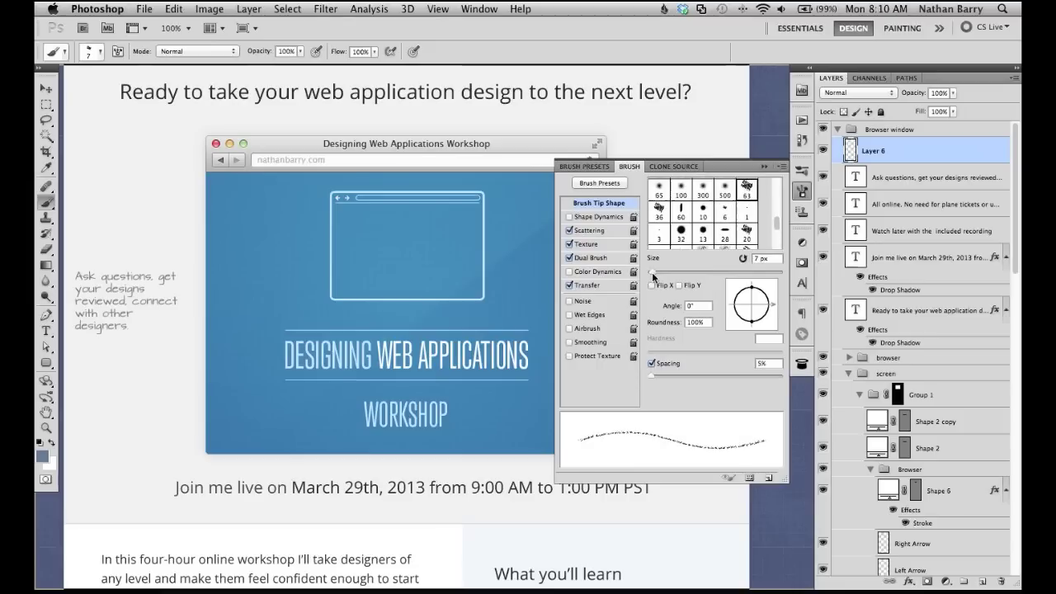
drag(109, 363, 166, 372)
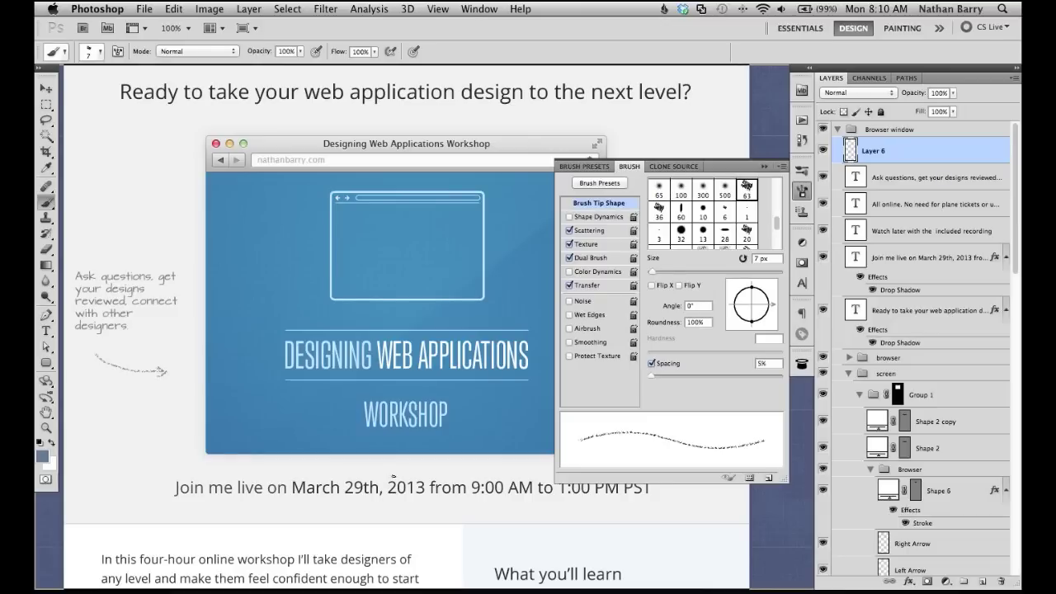
key(super+z)
Step: Turn off Scattering for the brush, test it with a stroke below the "Ask questions" note, and undo the stroke
click(570, 231)
mouse_move(96, 351)
mouse_down()
mouse_move(149, 369)
mouse_move(174, 361)
mouse_up()
key(super+z)
Step: Try the brush with Texture turned off by painting an arrow below the "Ask questions" note, and undo the arrow
click(568, 245)
mouse_move(71, 361)
mouse_down()
mouse_move(161, 377)
mouse_move(189, 378)
mouse_up()
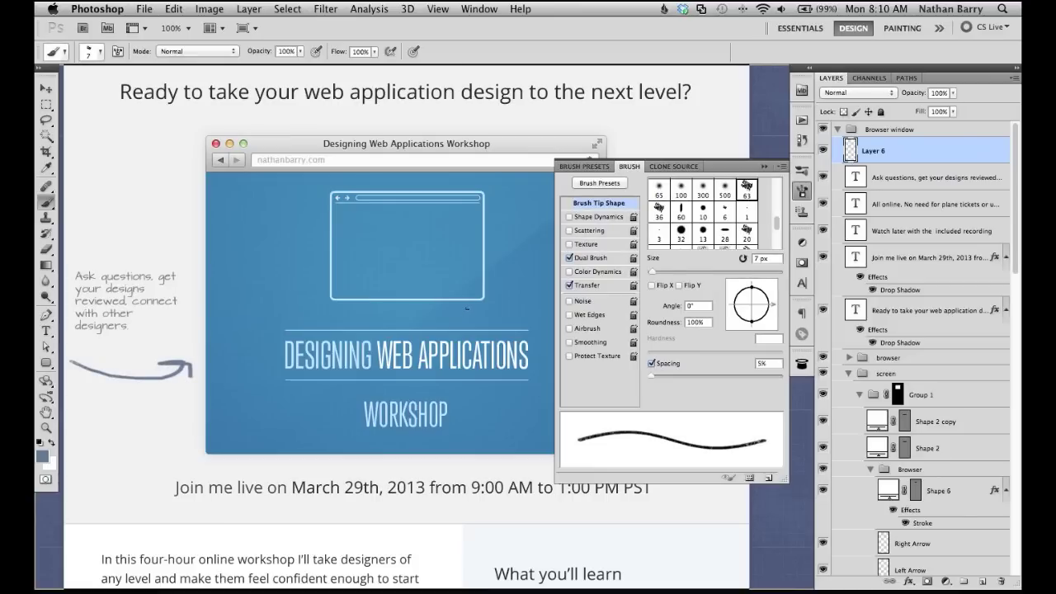
key(super+z)
Step: Turn the brush's Texture option back on and browse the available texture patterns
click(588, 245)
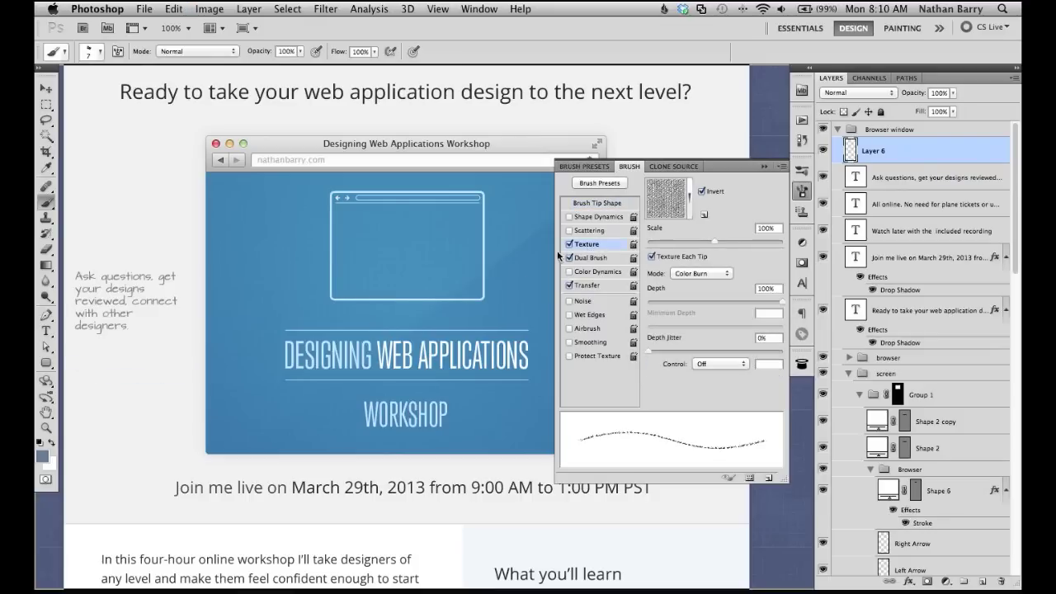
click(690, 212)
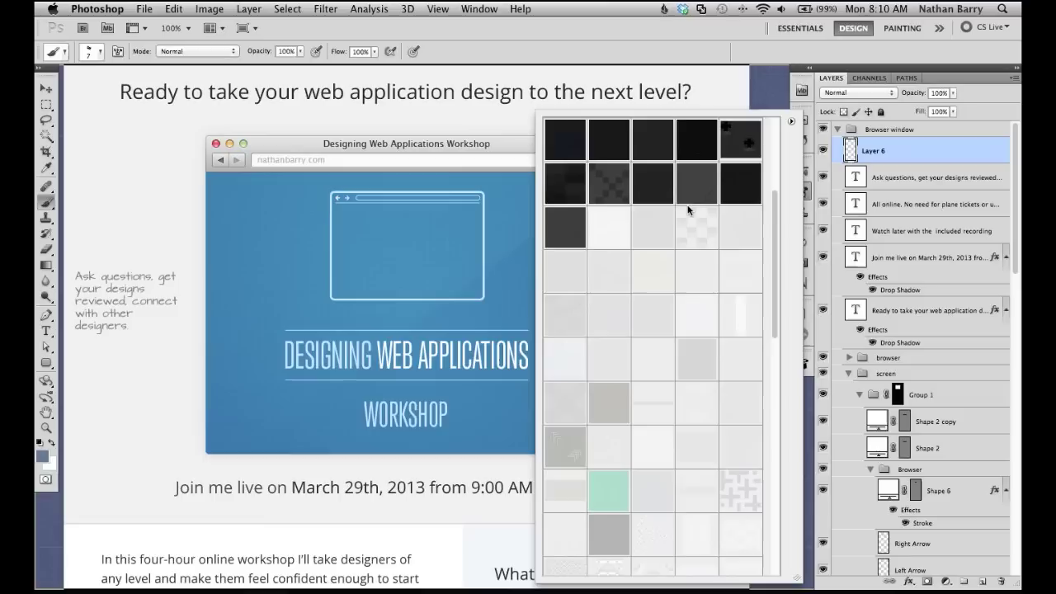
click(791, 121)
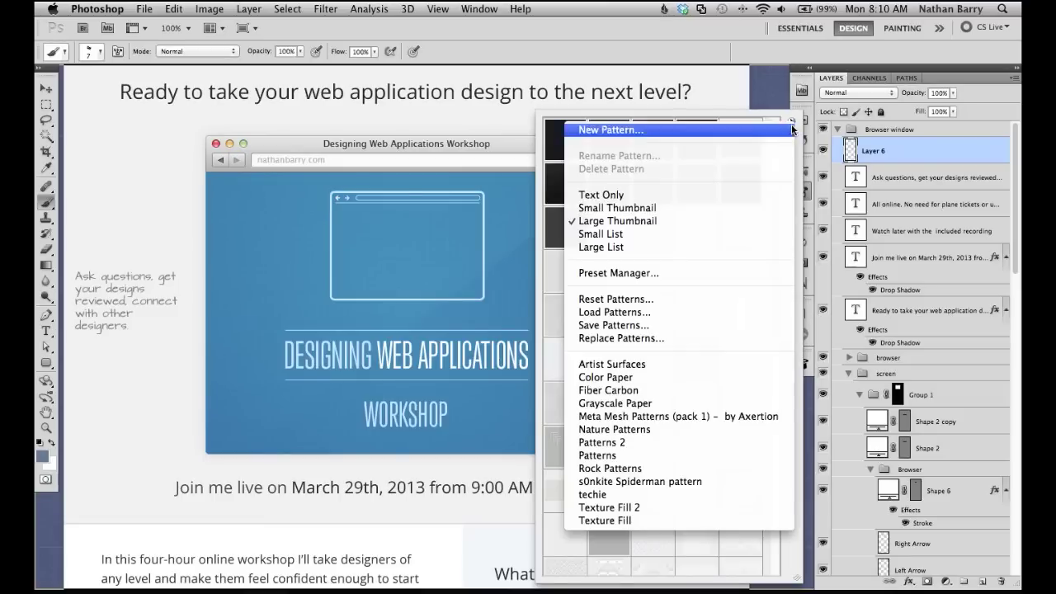
click(784, 476)
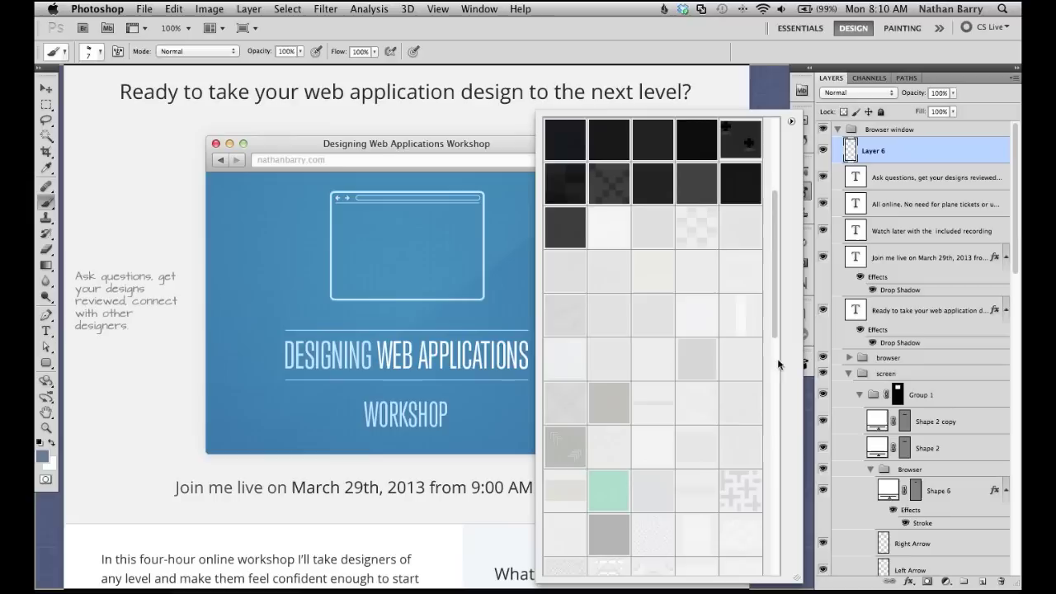
key(Escape)
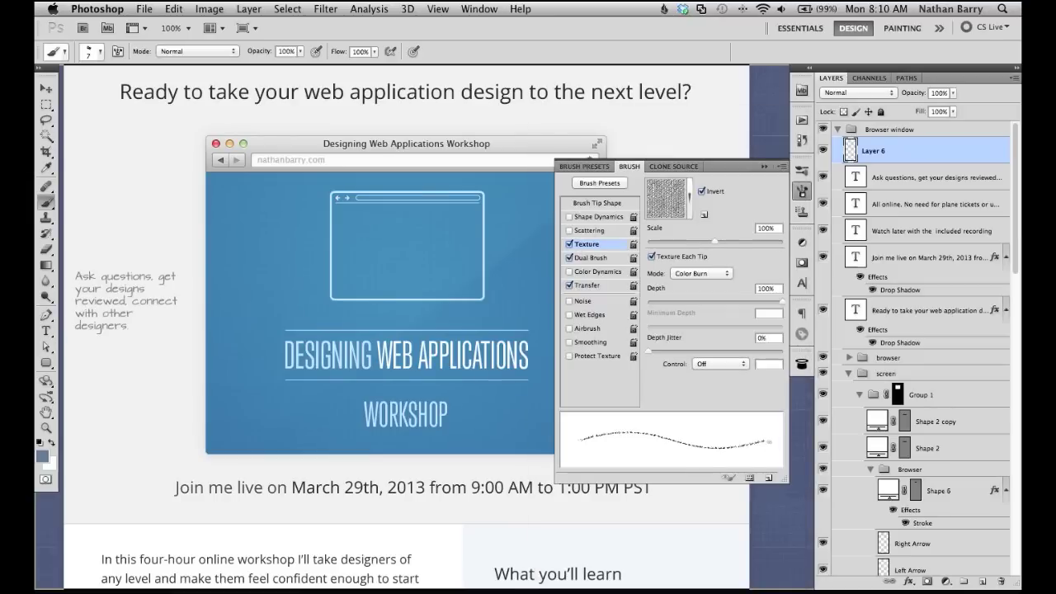
Step: Turn off Texture Each Tip for the brush and test it with a stroke below the "Ask questions" note
click(693, 260)
drag(99, 357, 176, 366)
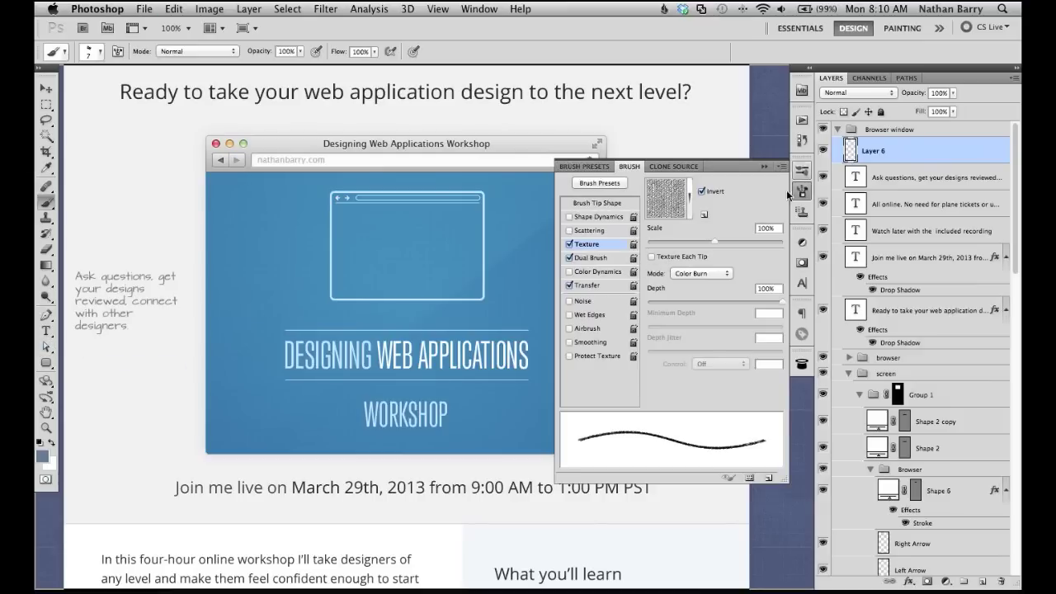
Step: Set the brush size to 3 px and try an arrow below the "Ask questions" note
click(609, 205)
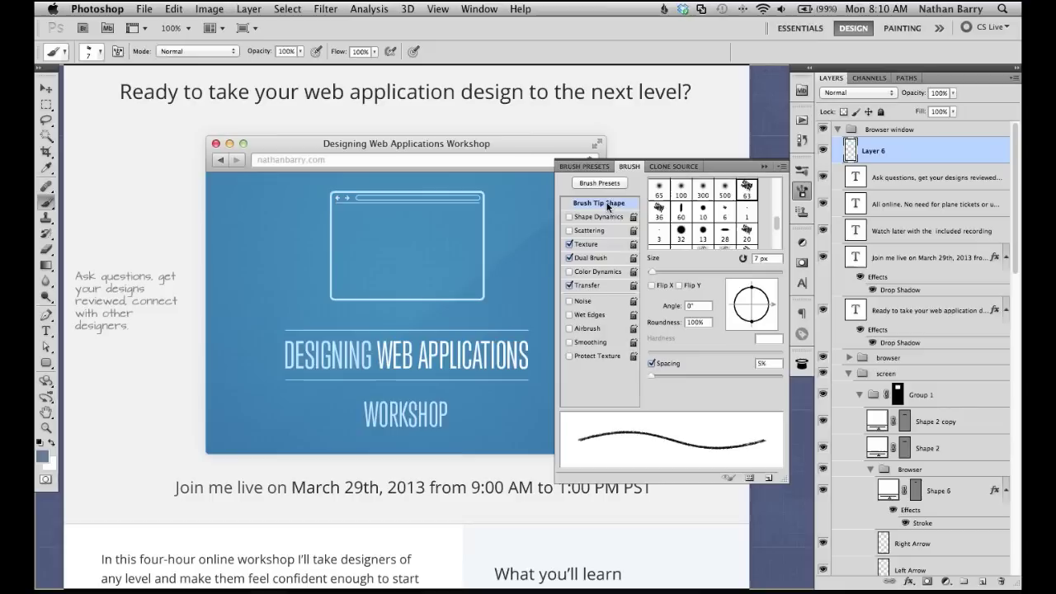
drag(759, 259, 754, 259)
text(2)
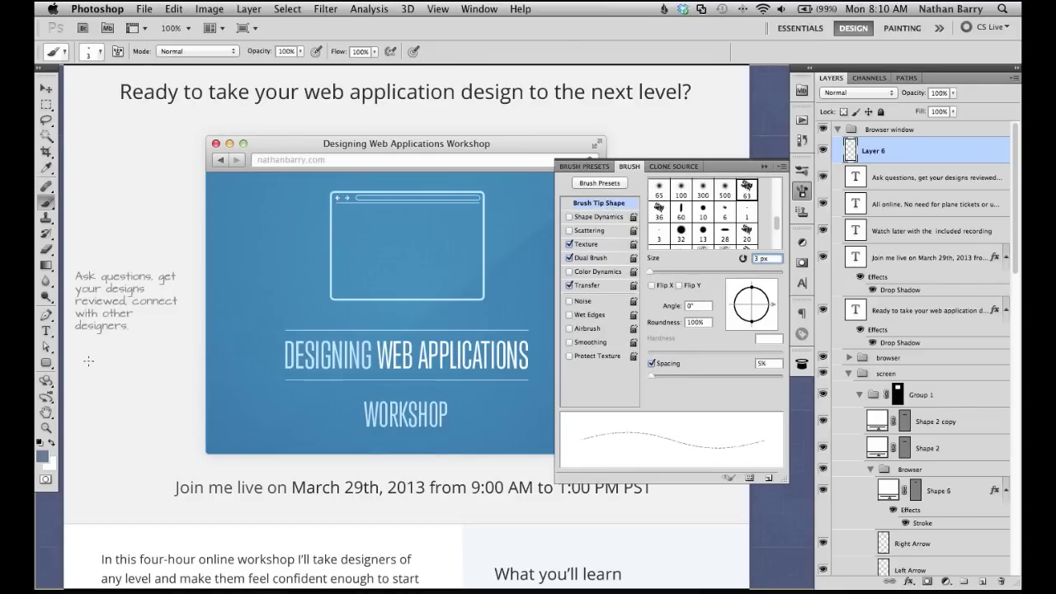
drag(160, 364, 172, 369)
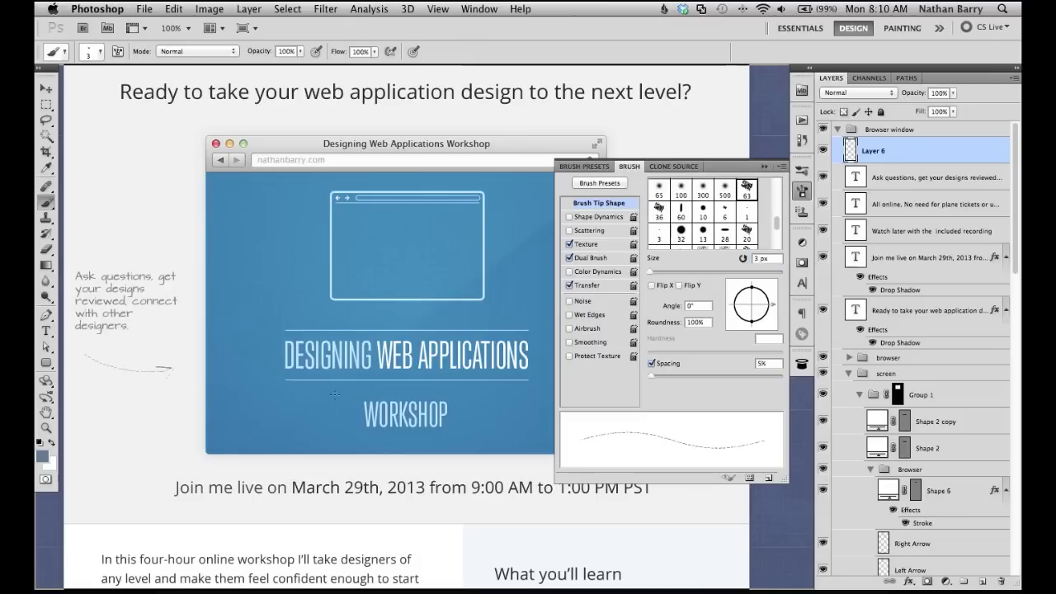
Step: Set the brush size to 4 px and test it with a stroke below the "Ask questions" note
click(753, 259)
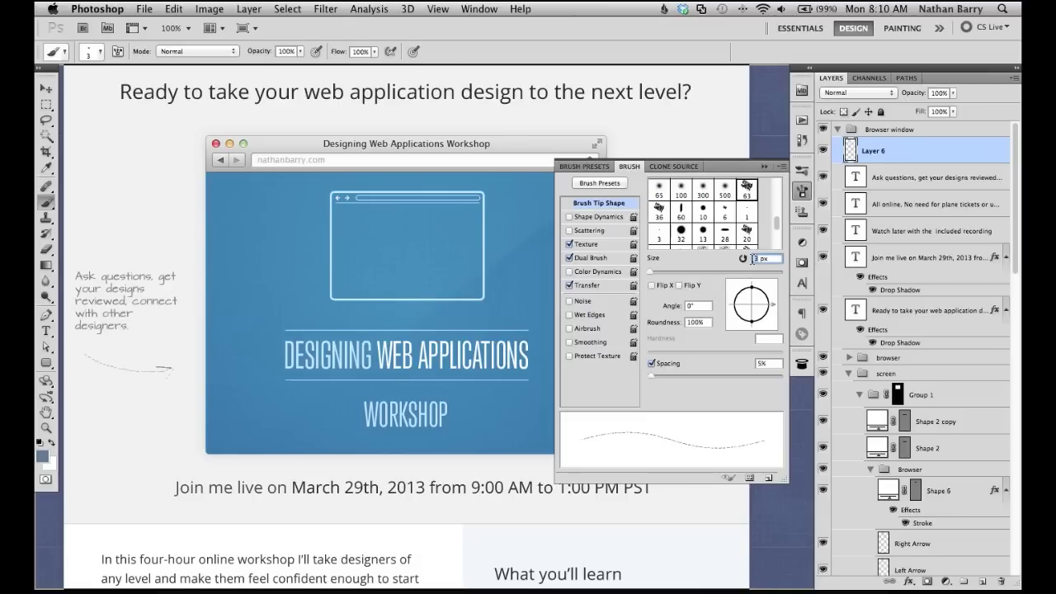
text(4)
key(Return)
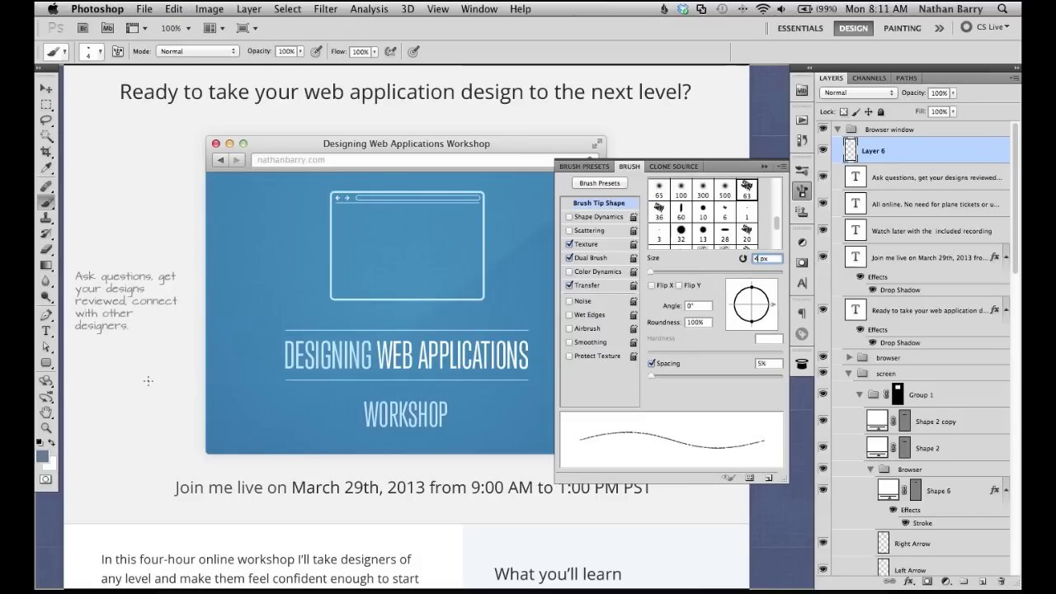
mouse_move(96, 353)
mouse_down()
mouse_move(176, 360)
mouse_move(165, 368)
mouse_up()
Step: Set the foreground color to light grey #b1b1b1 and close the brush settings
click(41, 456)
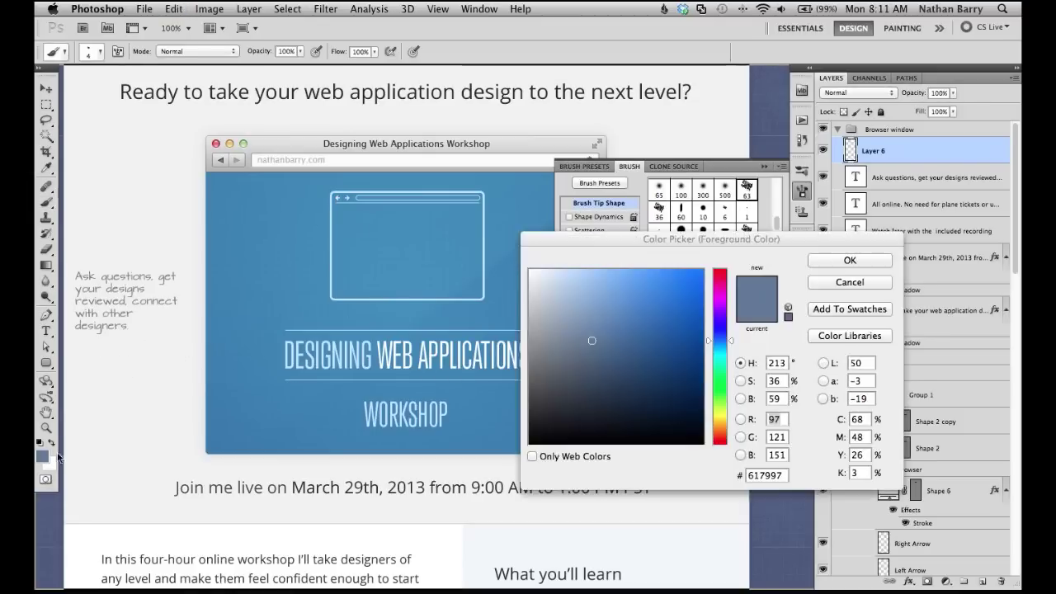
click(527, 326)
drag(522, 327, 513, 309)
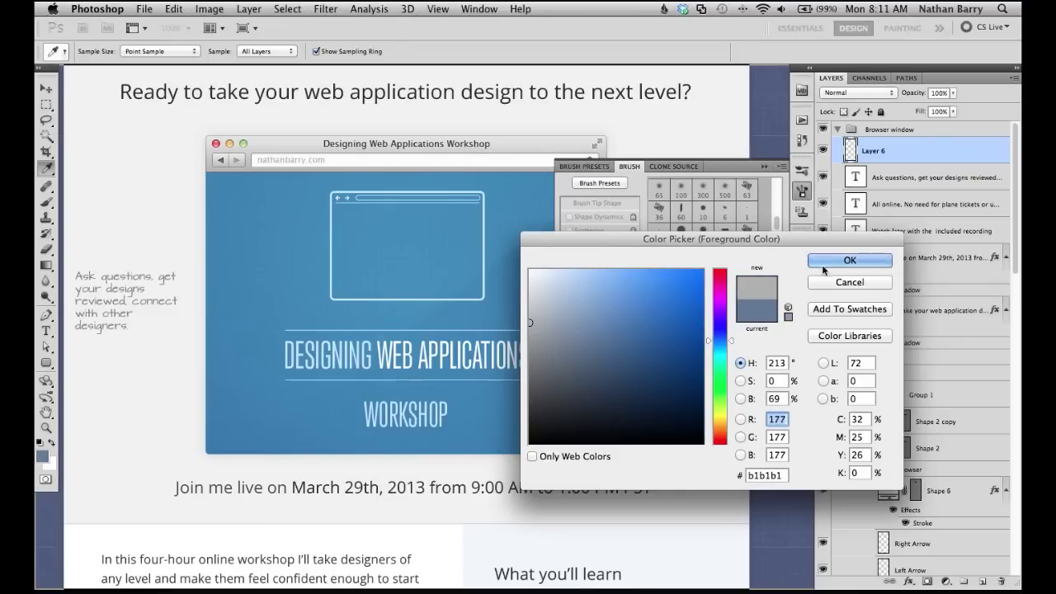
key(Return)
click(765, 166)
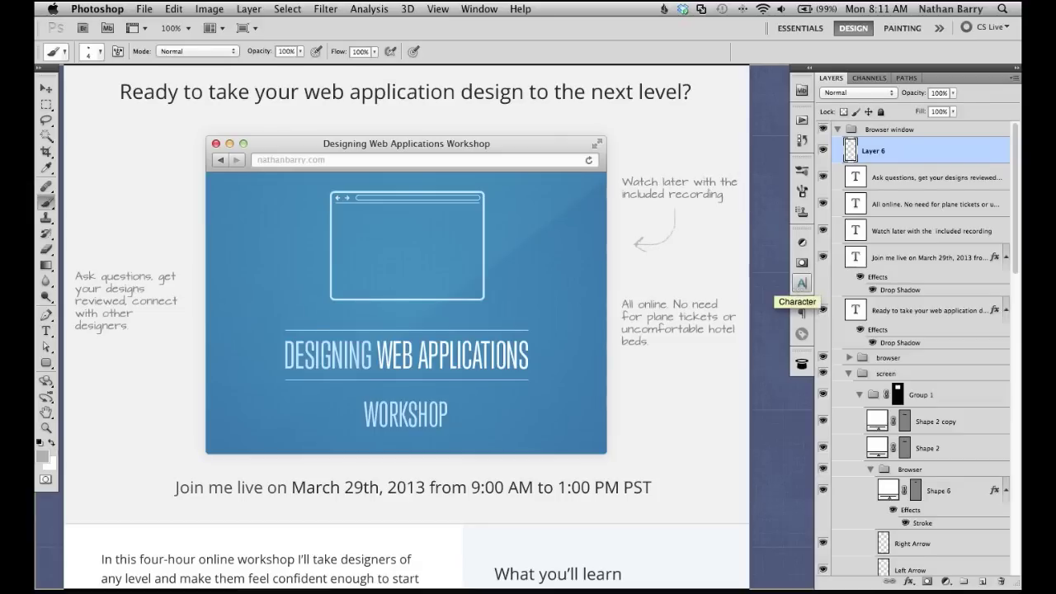
Step: Rename the painted arrow's layer as "Arrow" and add a new layer above it
double_click(878, 152)
text(Arrow)
key(Return)
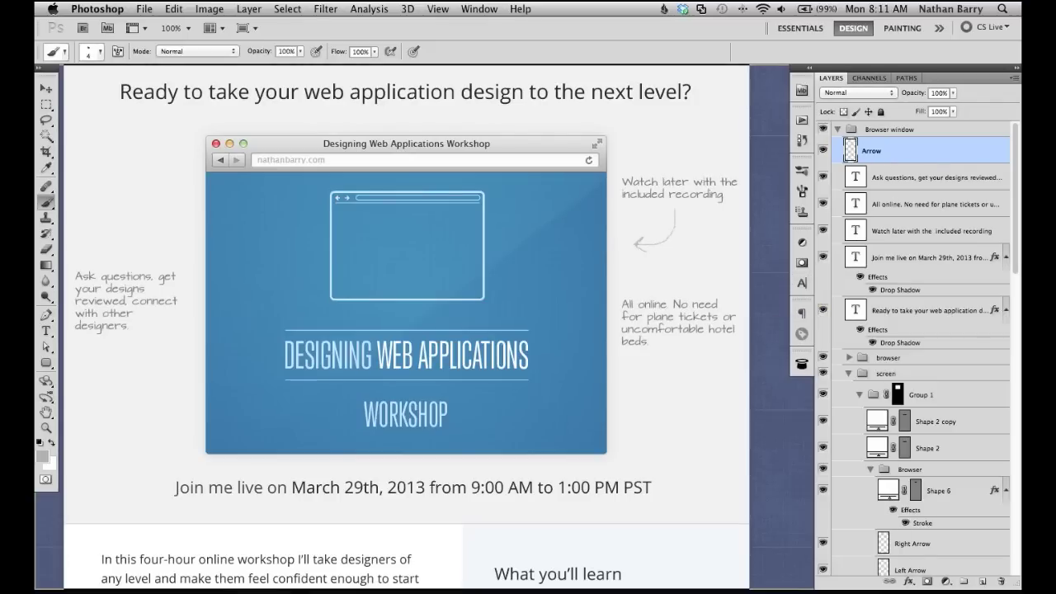
click(981, 581)
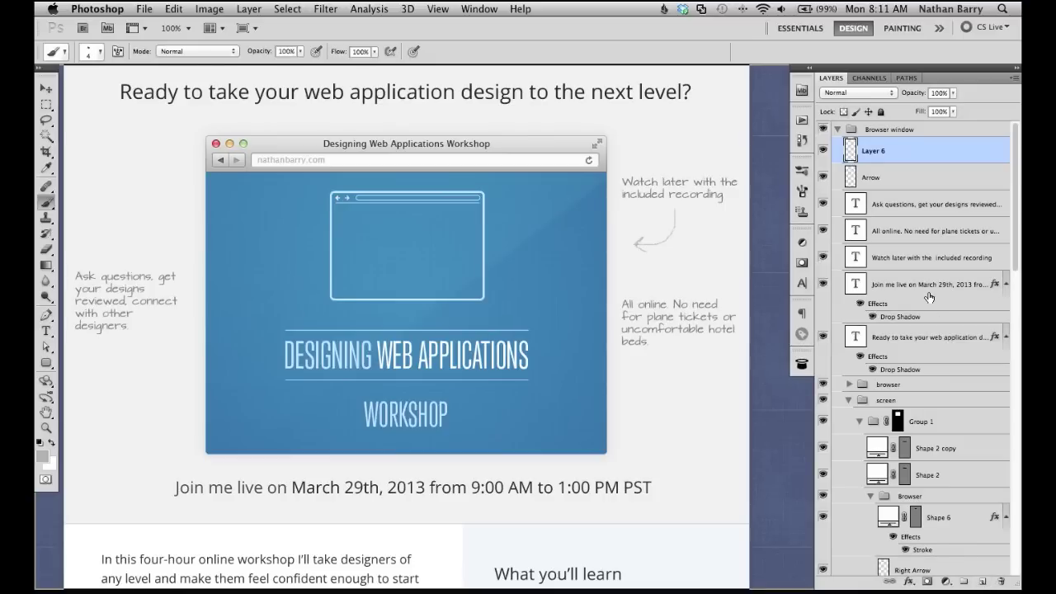
Step: Draw a curved Pen path from below the "All online" note toward the browser, ending in a short arrowhead segment
key(p)
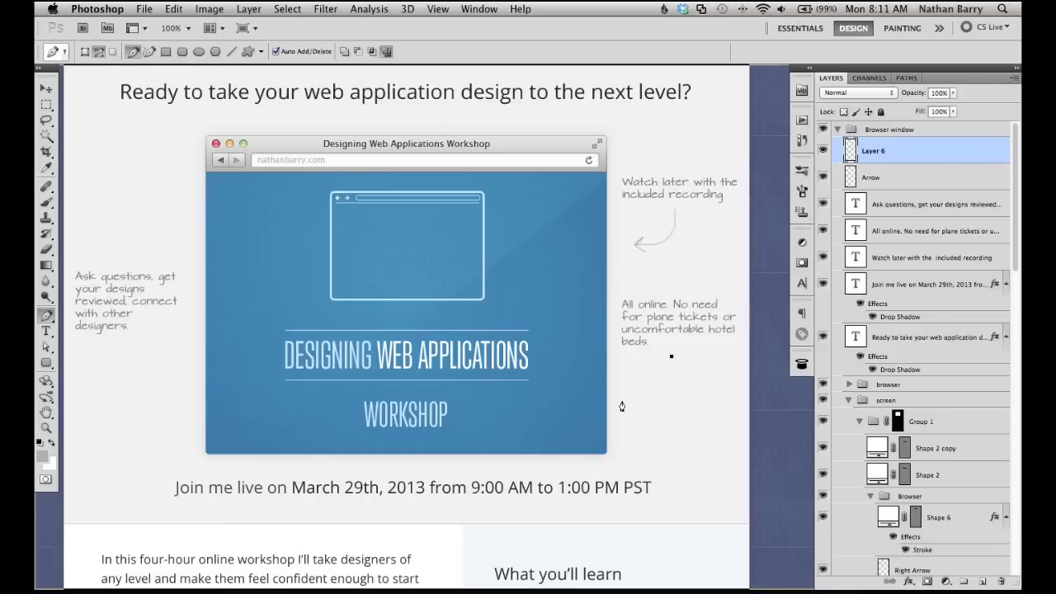
drag(627, 406, 587, 411)
alt+click(627, 406)
Step: Stroke the work path below the "All online" note with the Brush, with Simulate Pressure on
key(b)
click(906, 79)
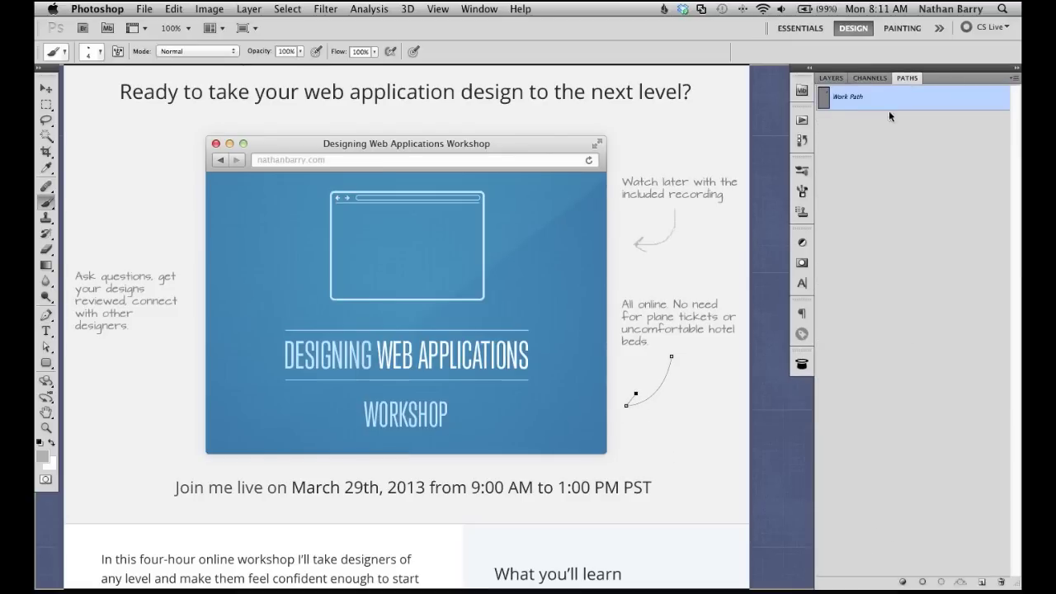
right_click(888, 105)
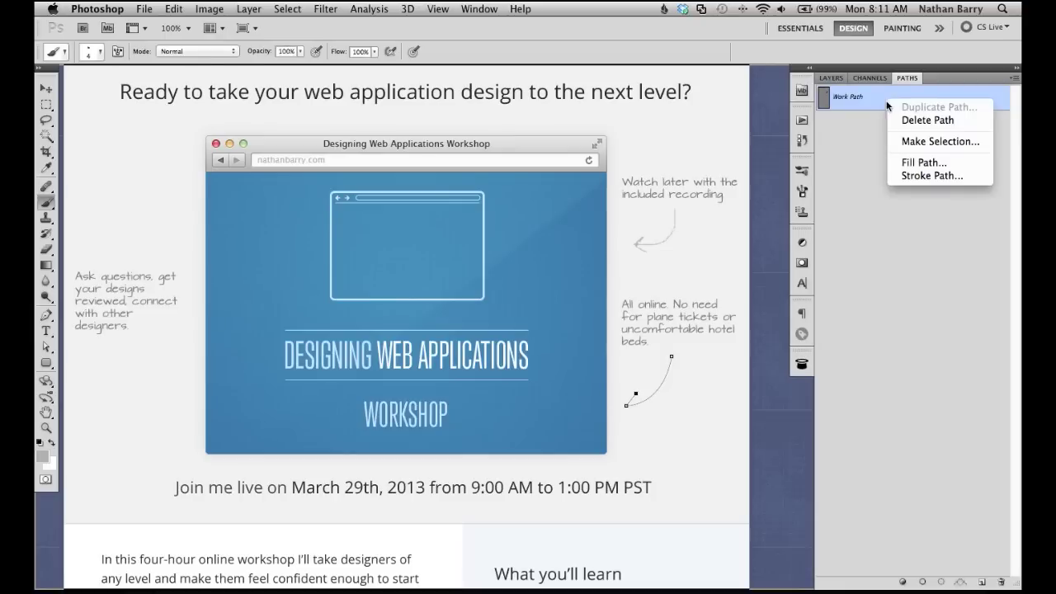
click(933, 176)
drag(877, 437, 773, 442)
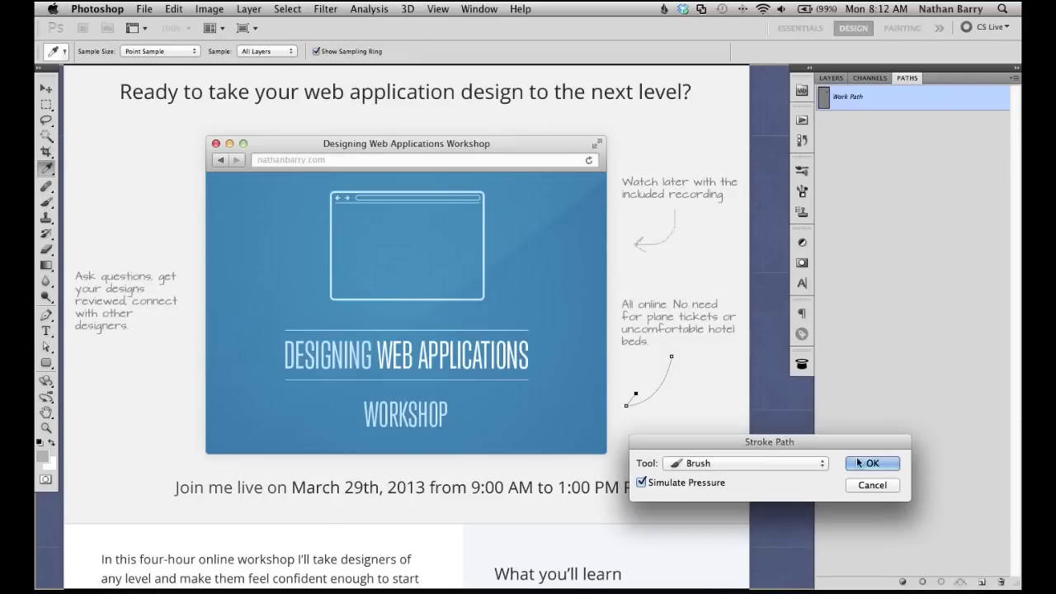
click(866, 462)
click(865, 460)
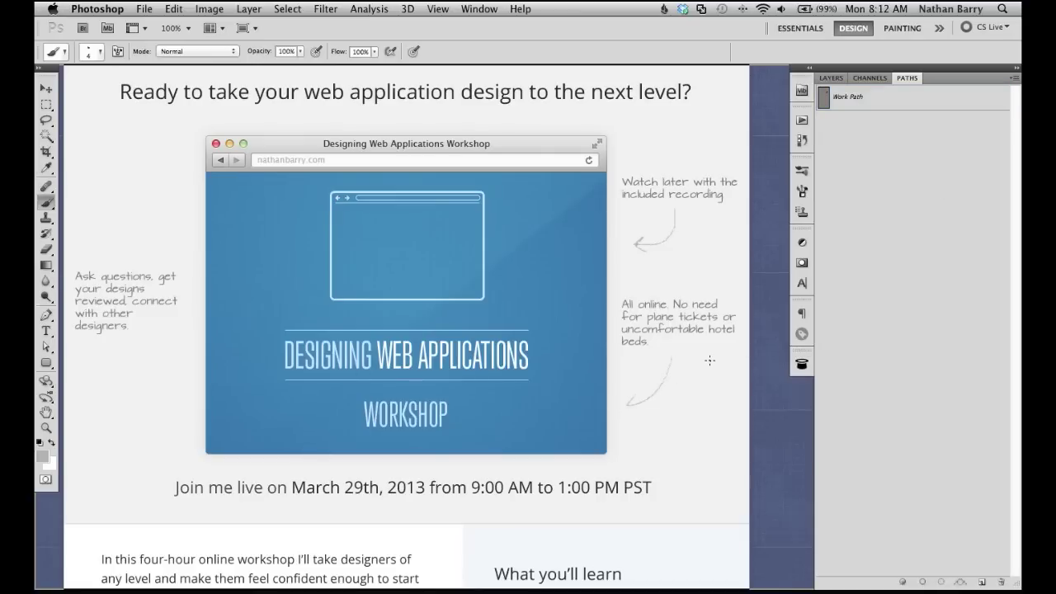
Step: Paint the missing second side of the arrowhead on the arrow below the "All online" note
click(869, 78)
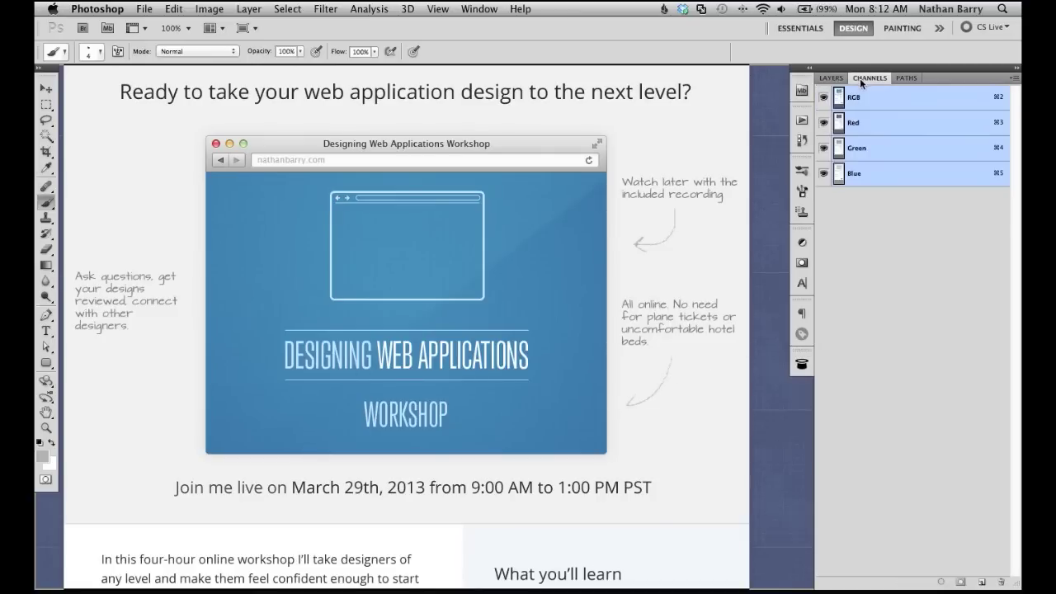
click(830, 78)
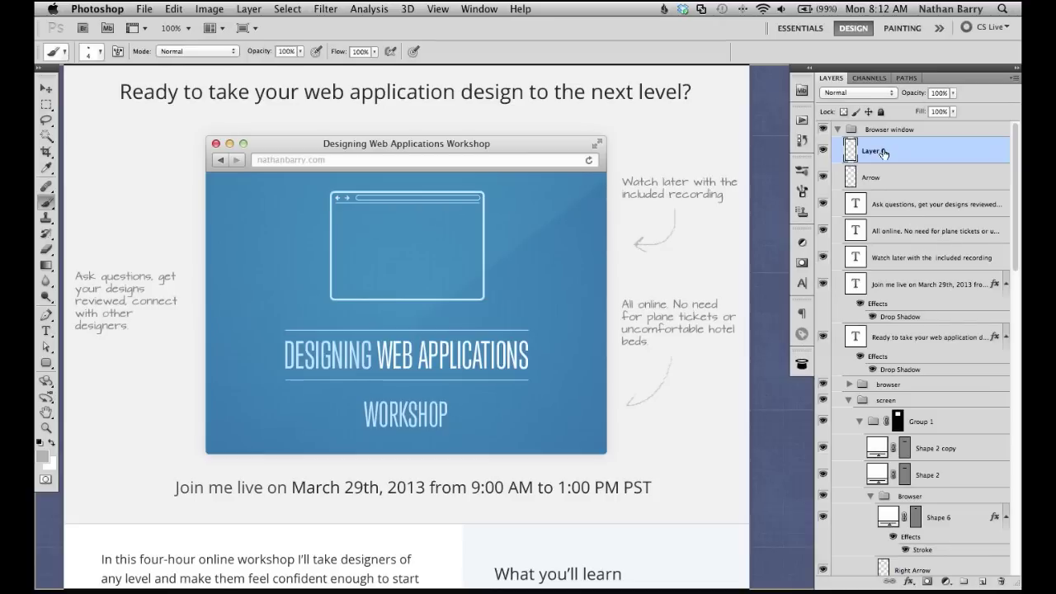
key(super+equal)
scroll(644, 404, right, 5)
scroll(644, 405, down, 2)
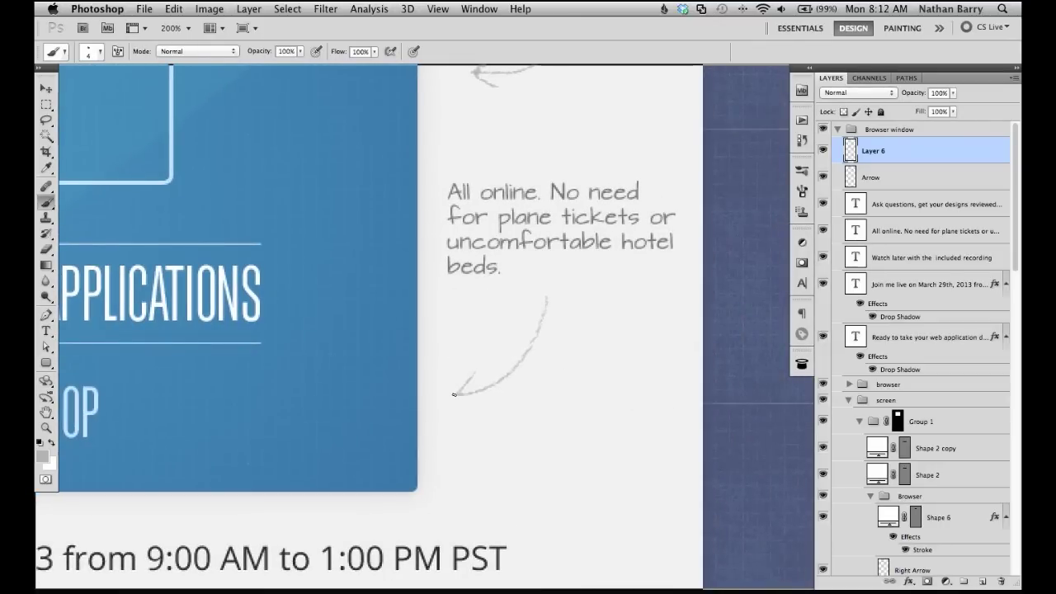
drag(459, 394, 476, 407)
key(super+minus)
key(super+minus)
key(super+minus)
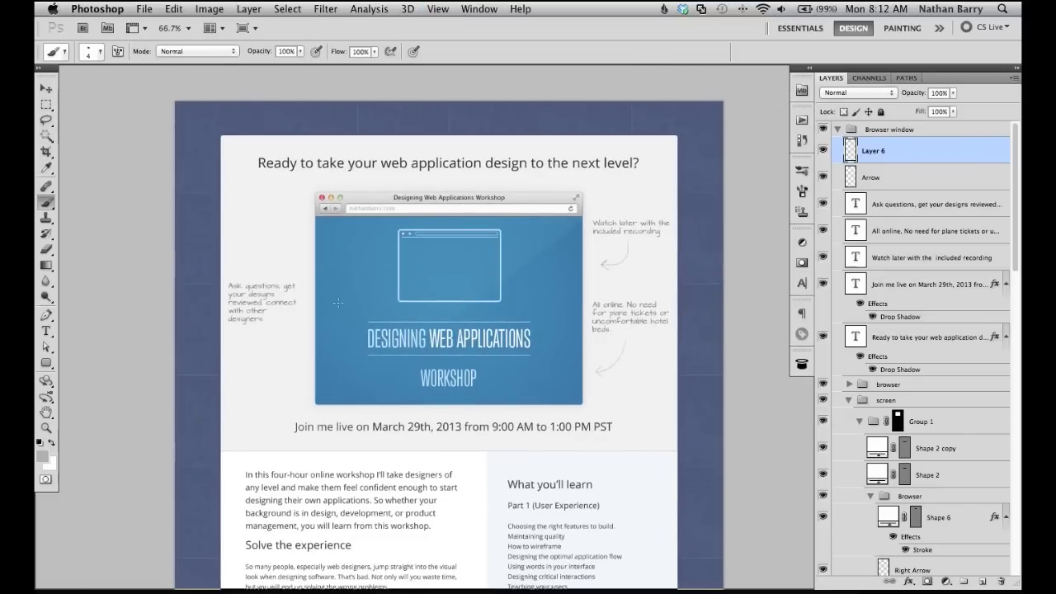
Step: Rename the second arrow's layer as "Arrow 2" and add a new layer above it
double_click(876, 150)
text(Arrow 2)
key(Return)
click(984, 582)
Step: Draw a curved Pen path from below the "Ask questions" note toward the browser, ending in a short arrowhead segment
key(p)
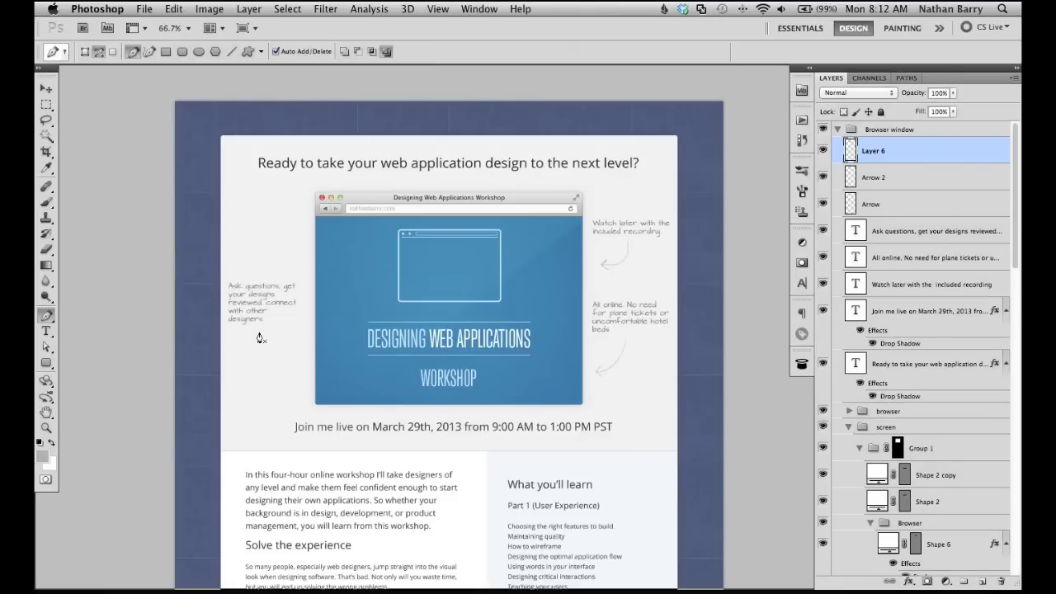
drag(248, 333, 313, 356)
drag(291, 355, 295, 355)
Step: Try moving the end point of the arrowhead segment below the "Ask questions" note and bending it, undoing each attempt
key(super+plus)
key(super+plus)
key(super+plus)
scroll(458, 387, left, 10)
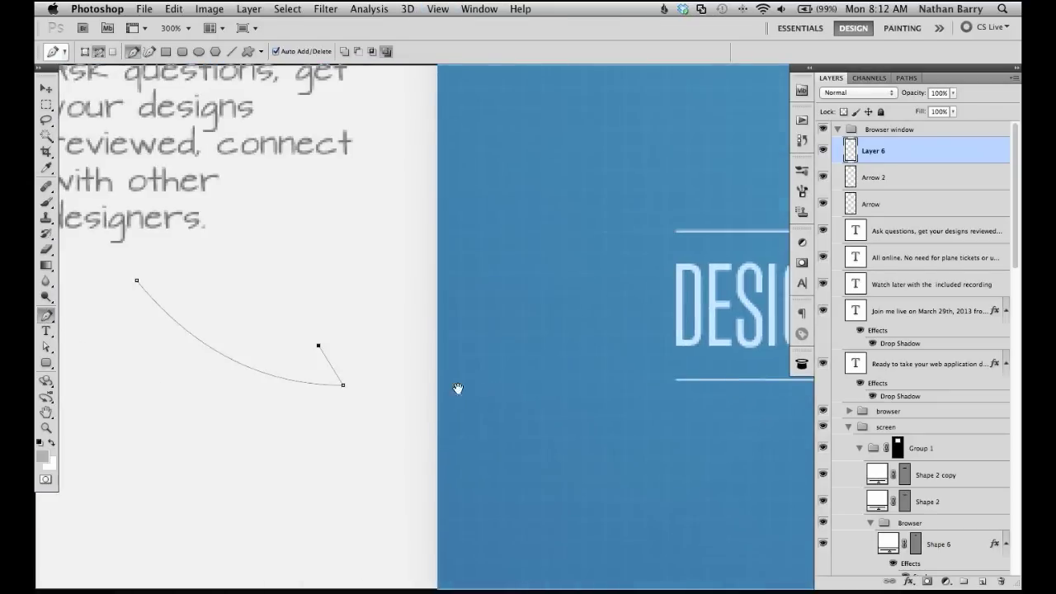
scroll(458, 388, left, 5)
drag(507, 370, 513, 384)
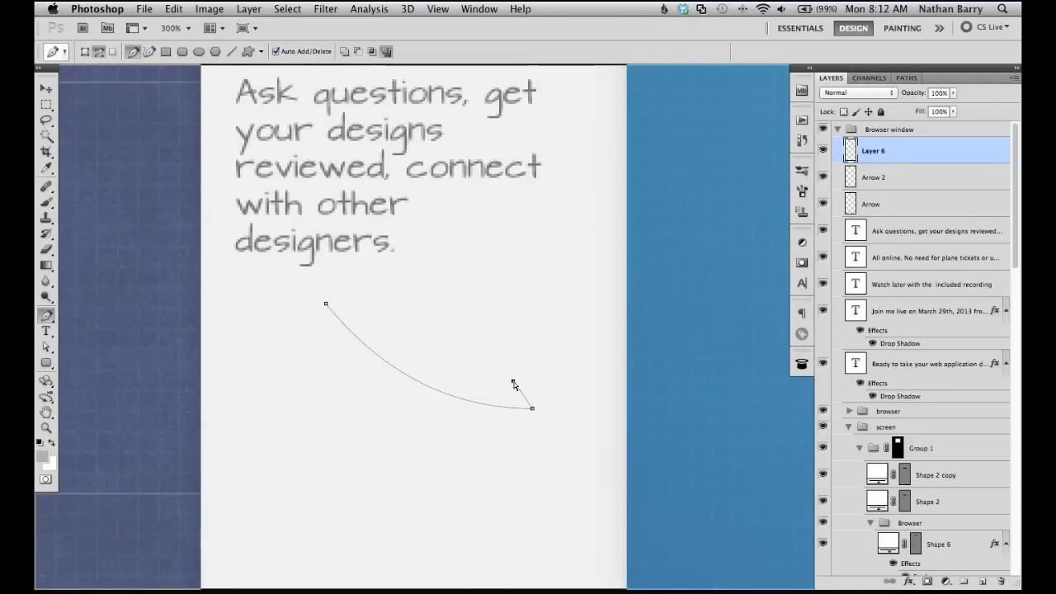
key(super+z)
drag(515, 377, 514, 354)
key(super+z)
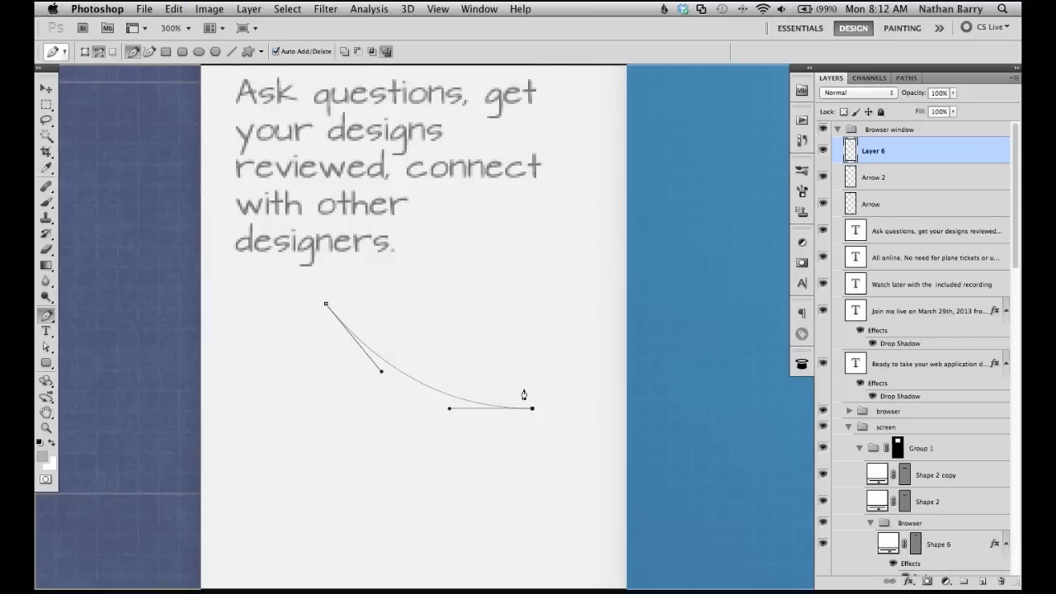
Step: Try adding straight arrowhead segments at the end of the curved path below the "Ask questions" note
click(516, 382)
key(super+z)
click(534, 409)
key(super+z)
key(super+z)
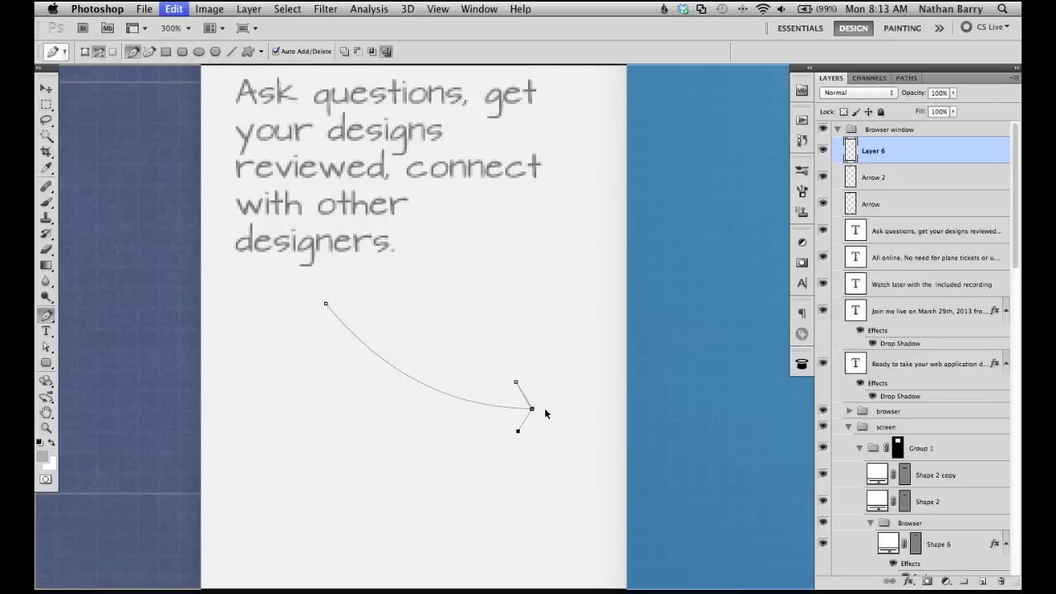
Step: Undo the straight arrowhead segments and draw a curved upper arrowhead segment at the end of the path below the "Ask questions" note
key(super+alt+z)
key(super+alt+z)
key(super+alt+z)
drag(510, 377, 512, 404)
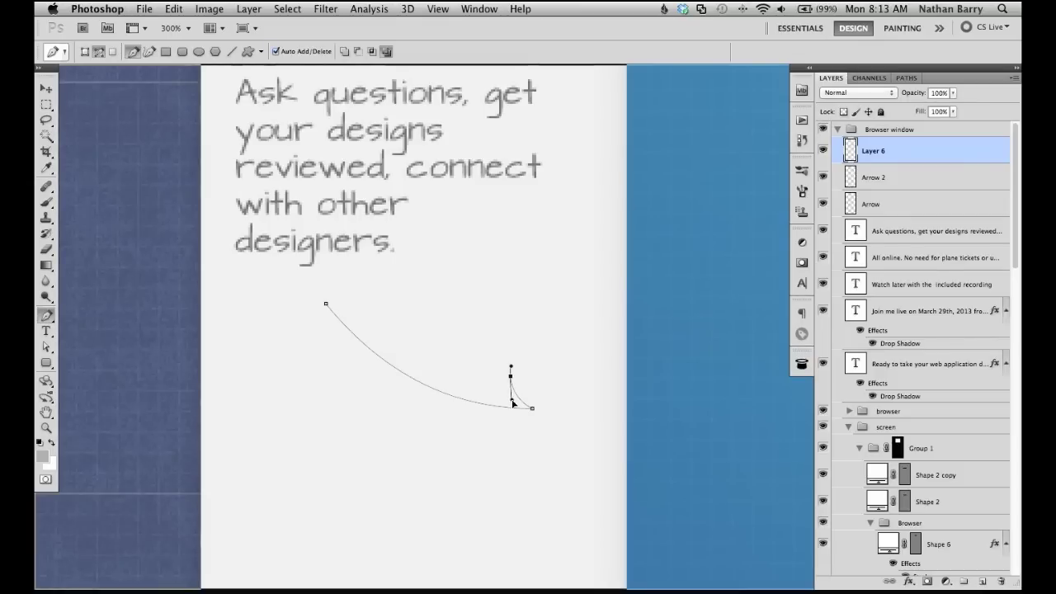
Step: Stroke the curved arrow path using the Brush with Simulate Pressure on, and deselect the work path
click(907, 78)
right_click(896, 112)
click(942, 179)
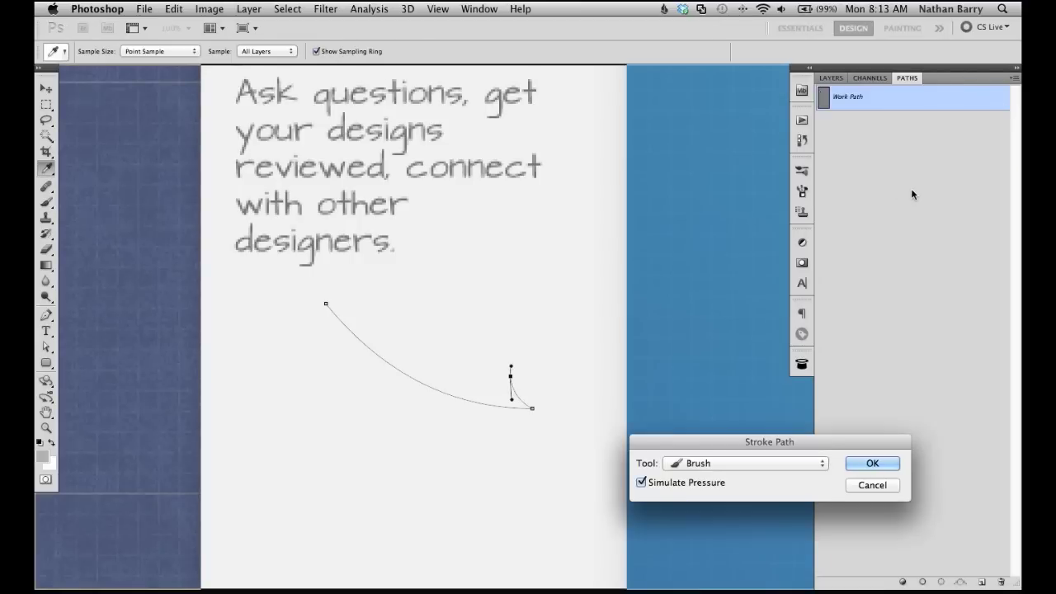
key(Return)
click(922, 270)
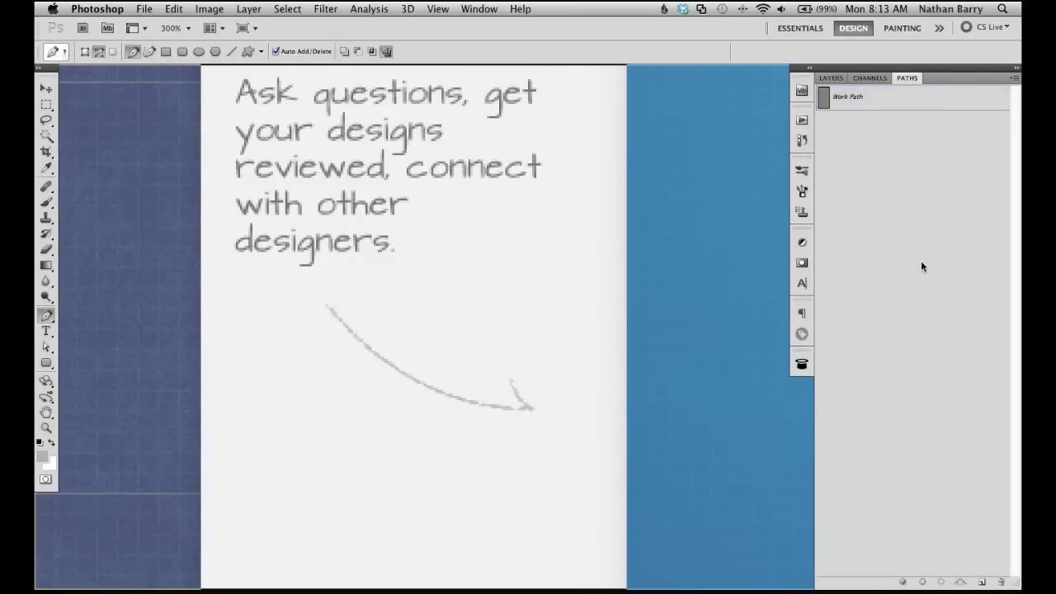
Step: Draw a curved lower arrowhead segment from the arrow's tip, stroke it using the Brush with Simulate Pressure, and deselect the path
click(531, 408)
drag(513, 438, 514, 452)
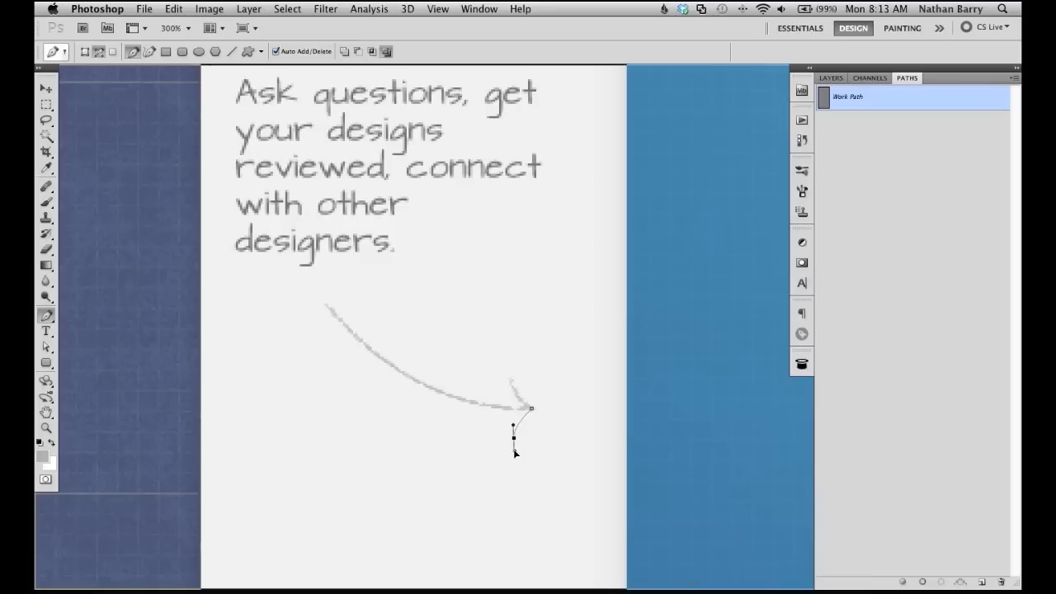
right_click(930, 103)
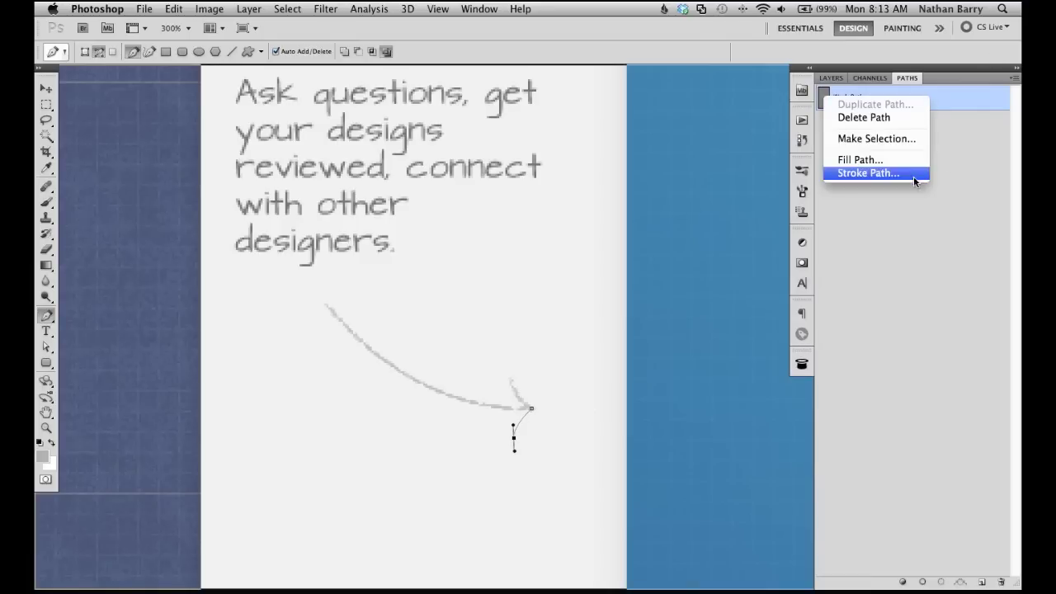
click(891, 174)
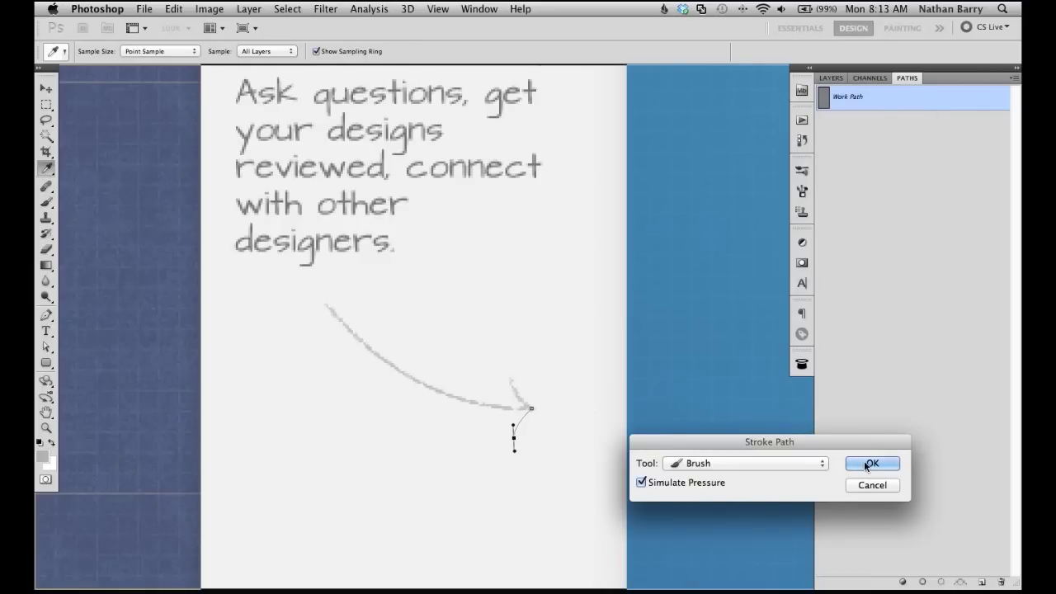
click(872, 463)
click(912, 234)
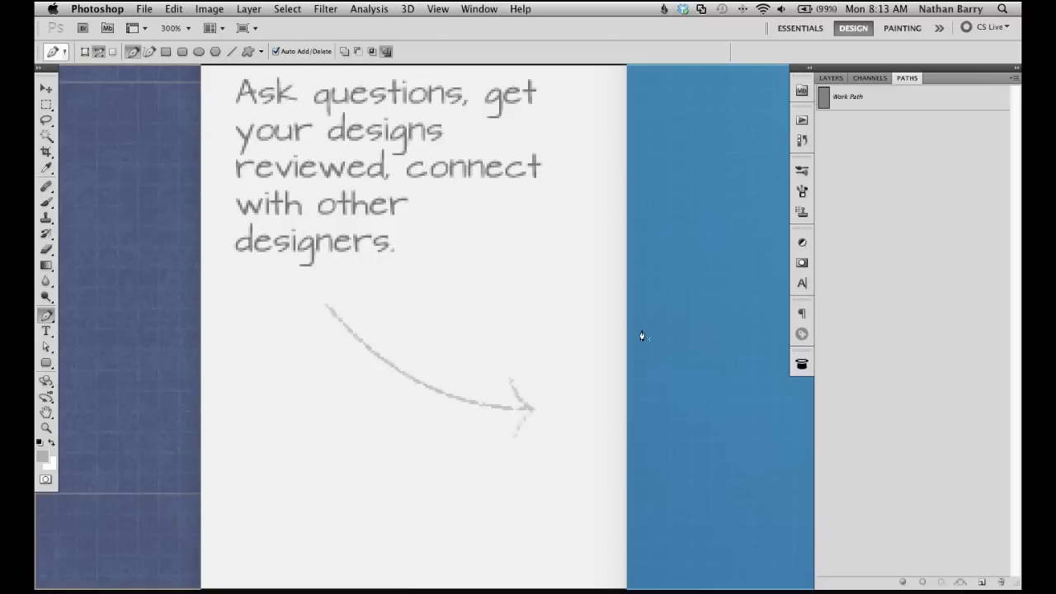
Step: Hide the "Arrow" layer and duplicate the "Arrow 2" layer to replace it
key(super+minus)
key(super+minus)
key(super+minus)
drag(683, 345, 538, 360)
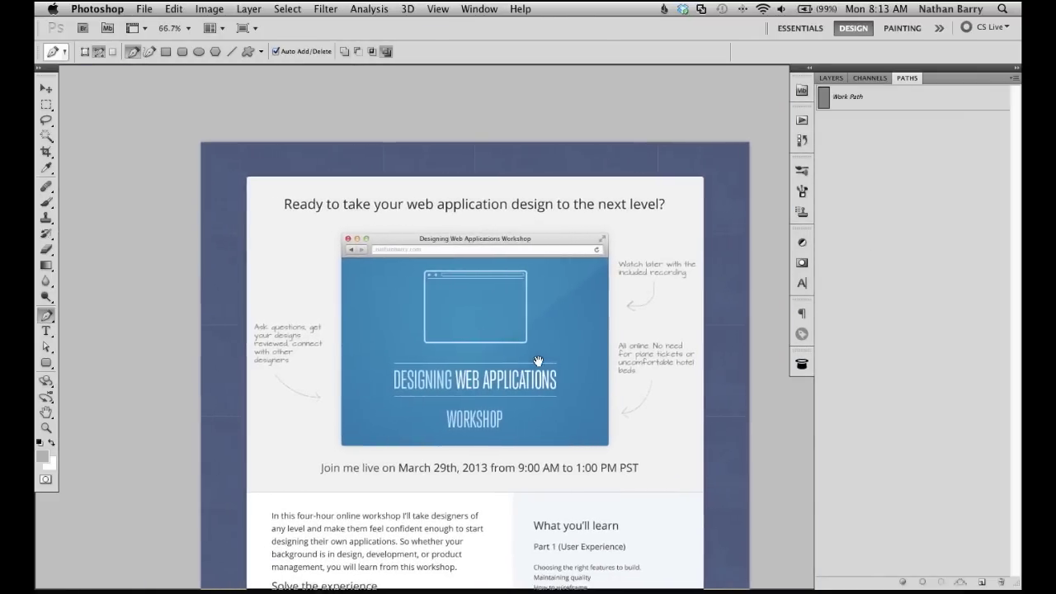
key(super+plus)
scroll(577, 360, down, 2)
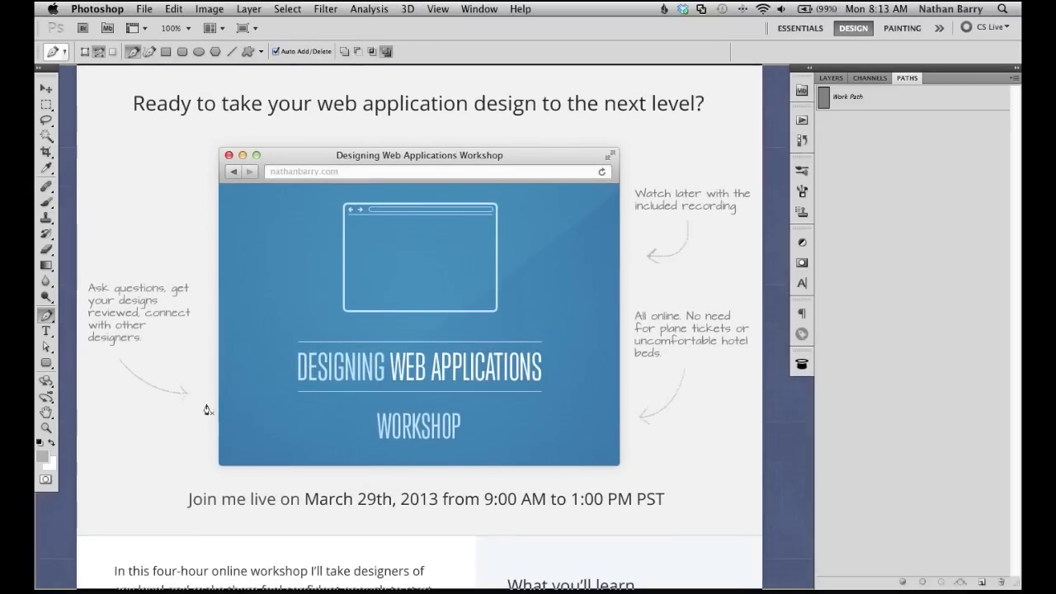
key(v)
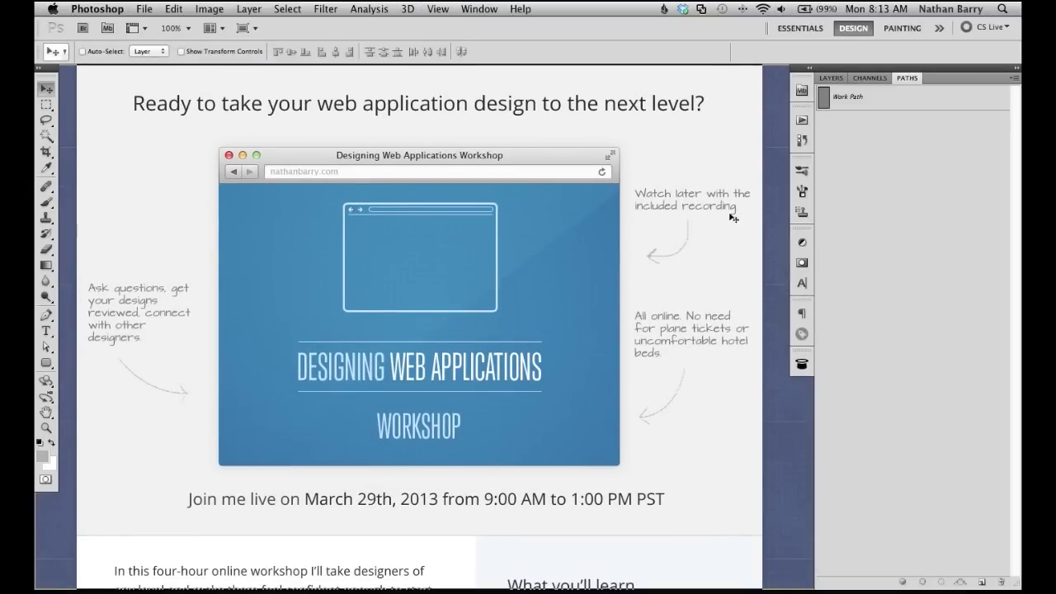
click(827, 78)
click(823, 203)
click(896, 178)
key(super+j)
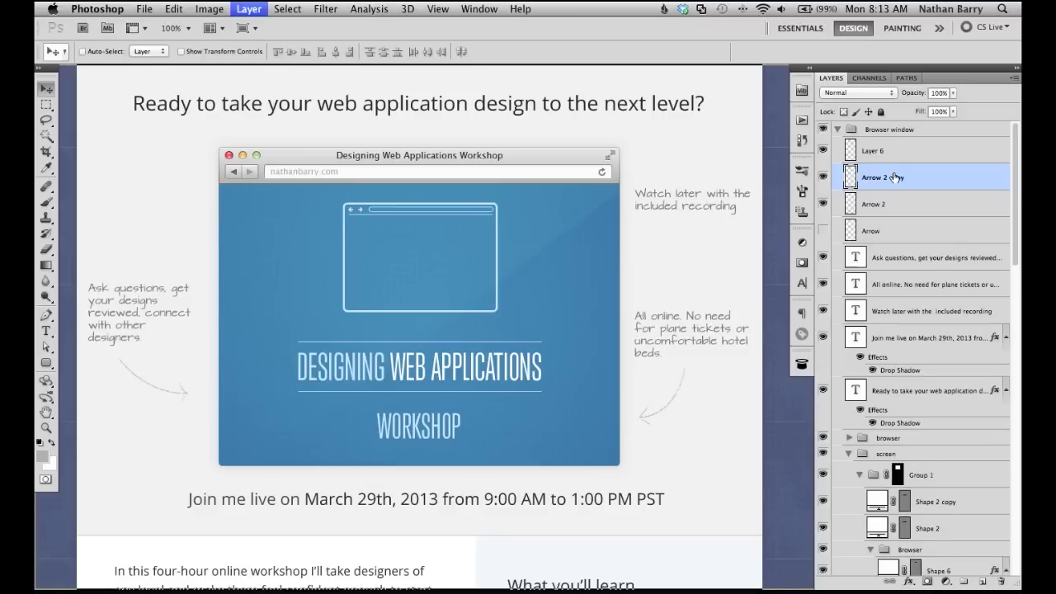
Step: Move the duplicated arrow below the "Watch later with the included recording" note and rotate it about 9° clockwise
drag(701, 375, 725, 214)
key(super+t)
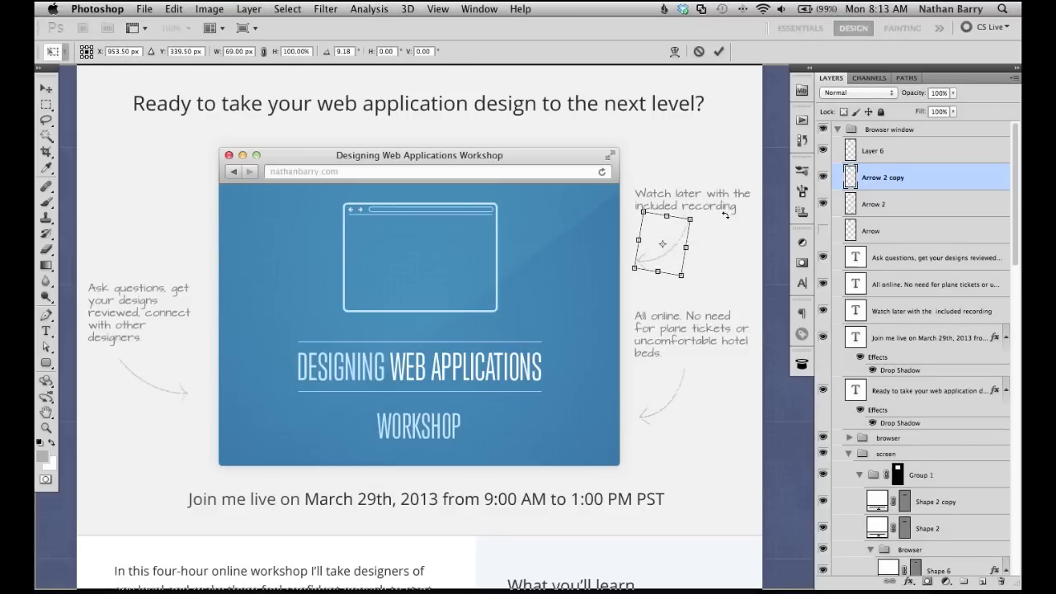
key(Return)
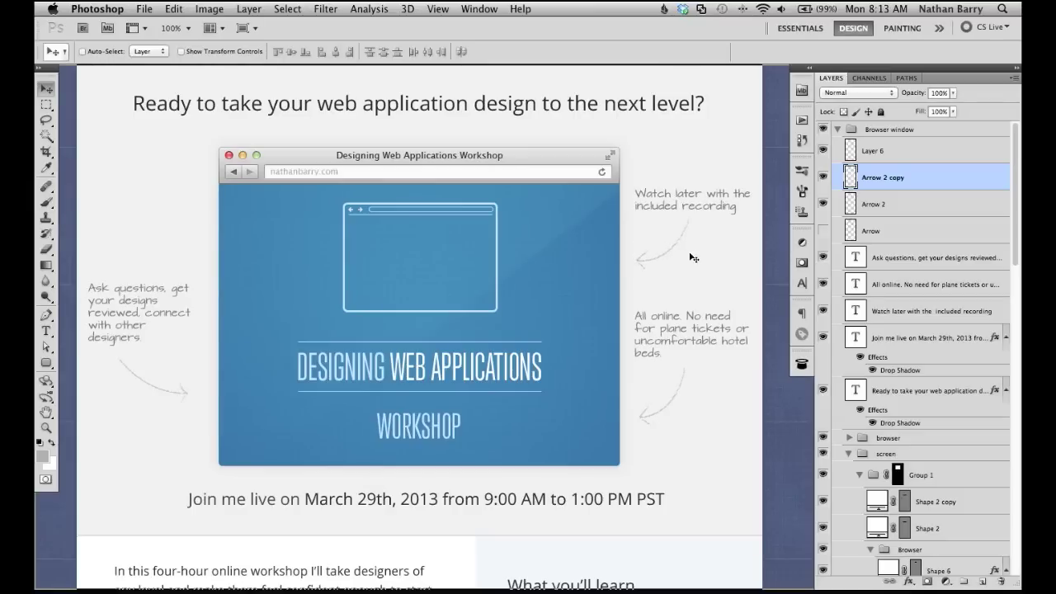
Step: Nudge the "Ask questions" note slightly toward the browser illustration and select the "All online" note
super+click(130, 322)
key(shift+Right)
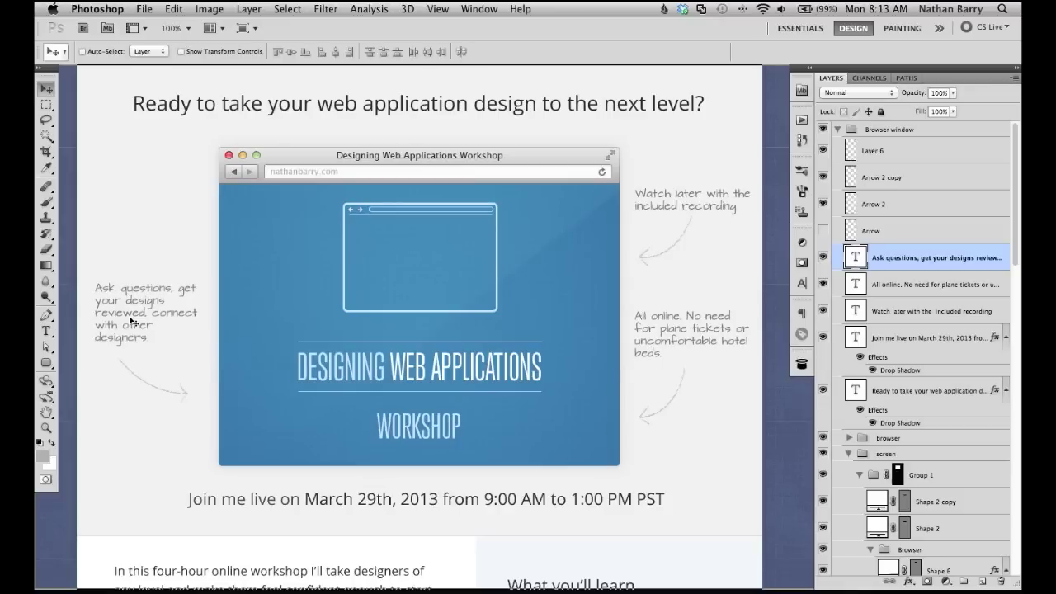
super+click(674, 328)
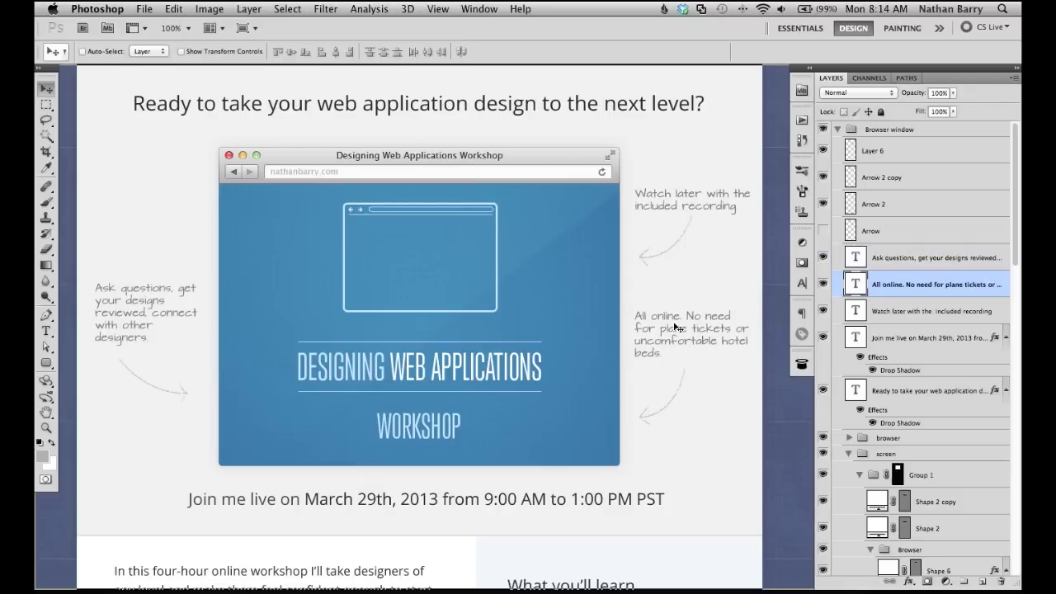
Step: Review the sales page from the header notes and arrows down through the body copy to the "Reserve your seat" box and page bottom
scroll(662, 330, down, 10)
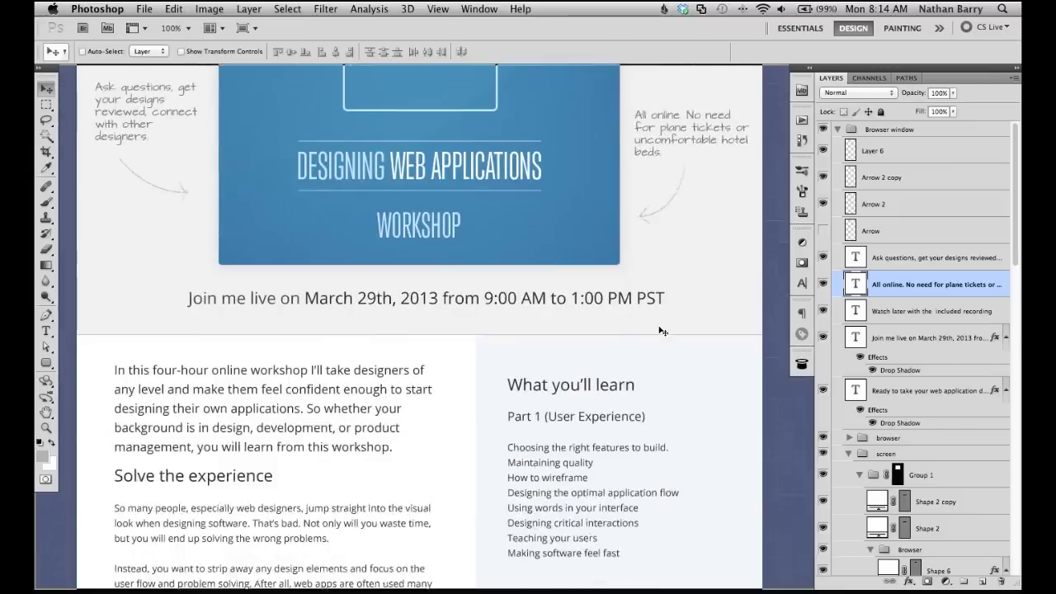
scroll(663, 330, up, 12)
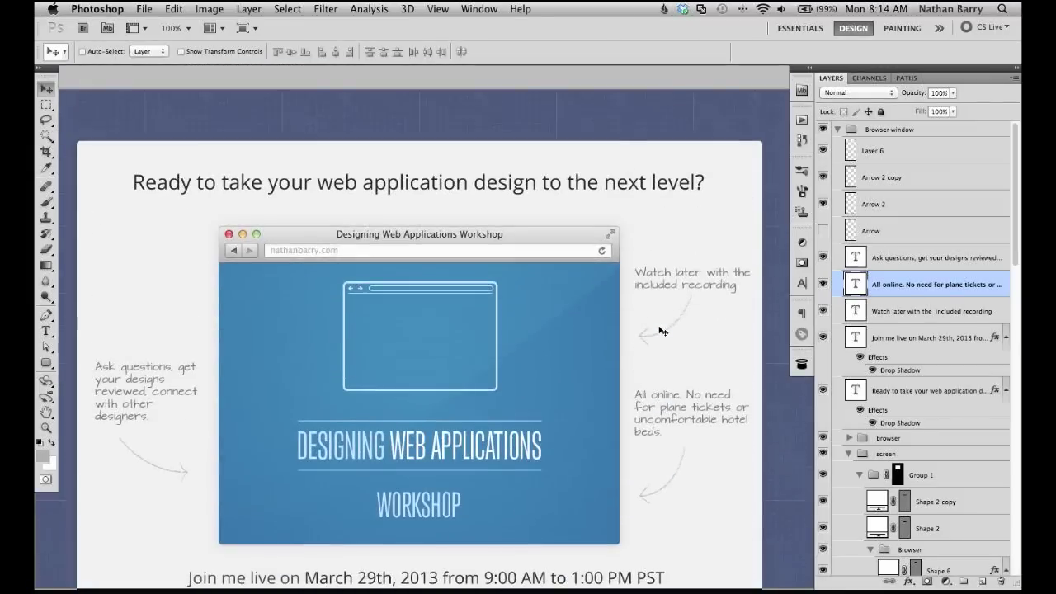
scroll(588, 386, down, 3)
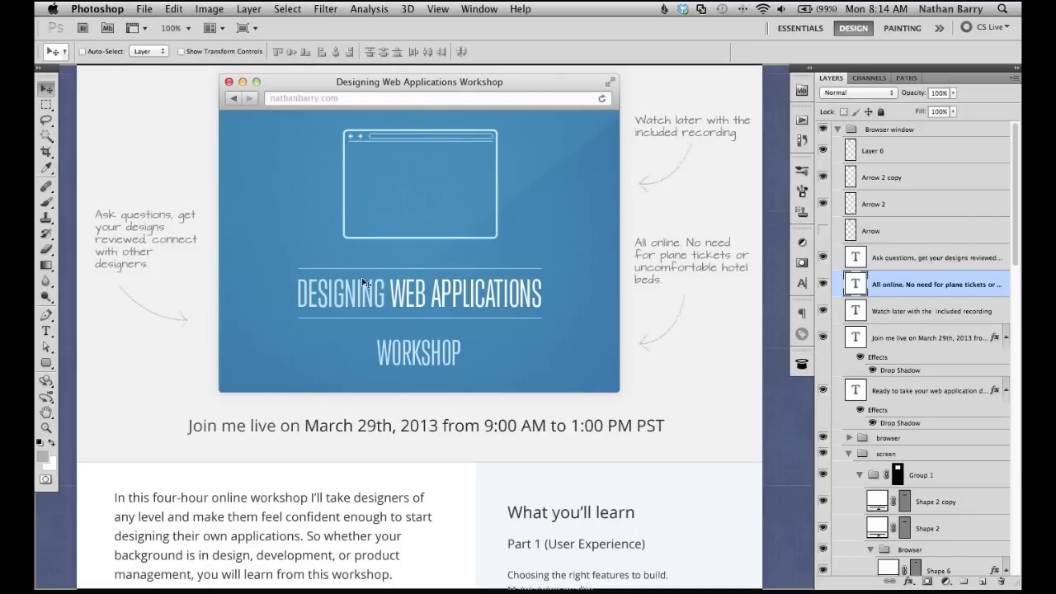
scroll(373, 304, down, 1)
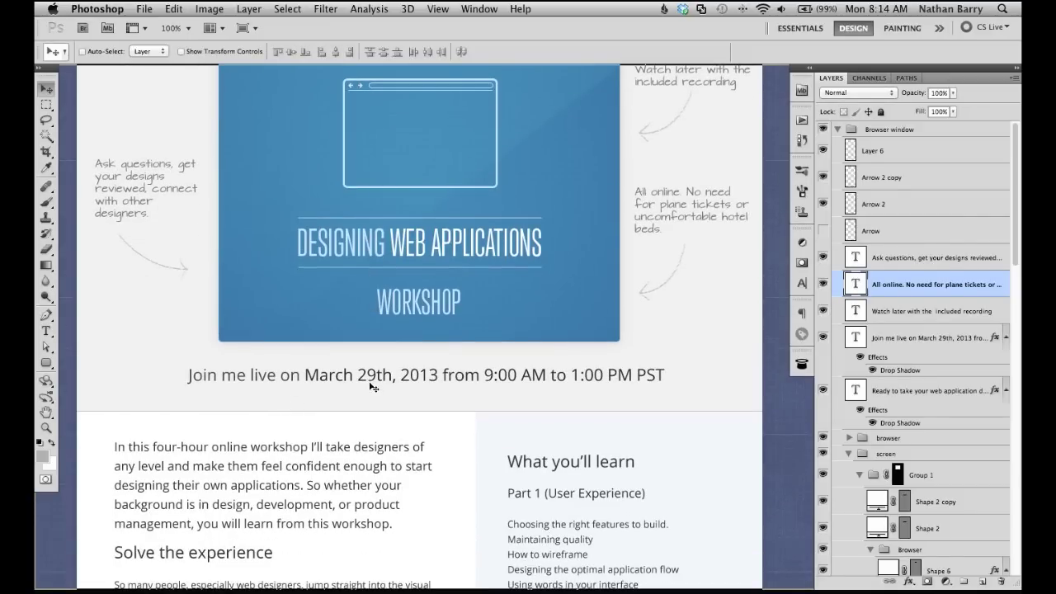
scroll(372, 386, down, 5)
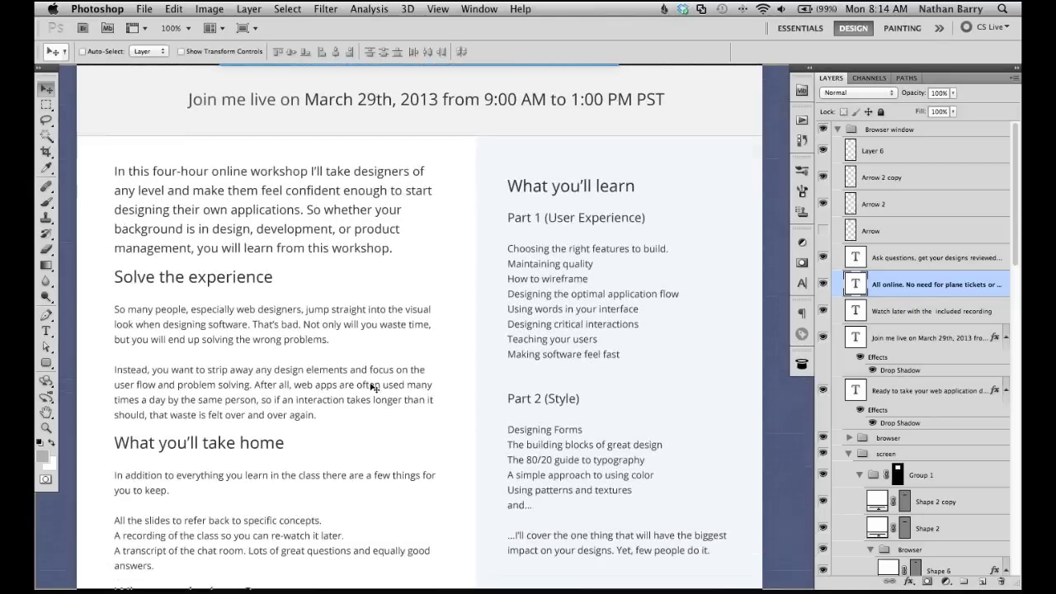
scroll(373, 386, down, 1)
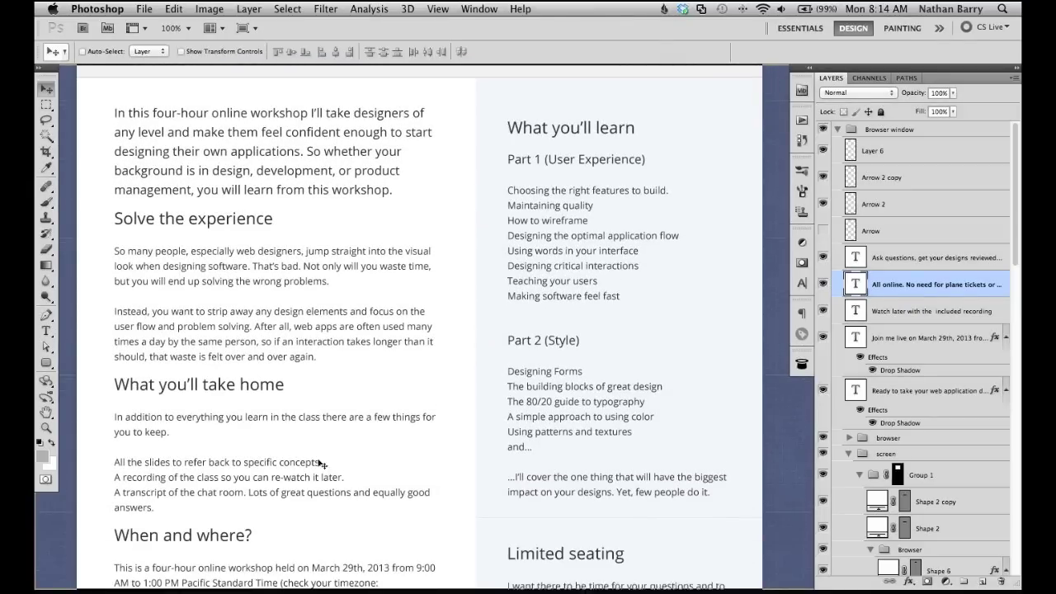
scroll(353, 476, down, 7)
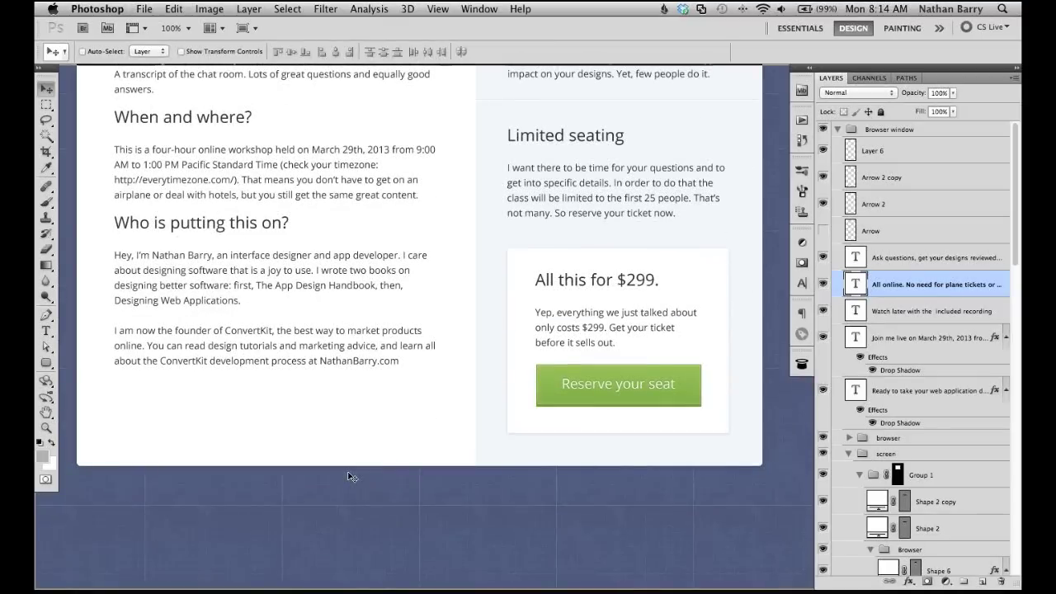
scroll(352, 477, up, 1)
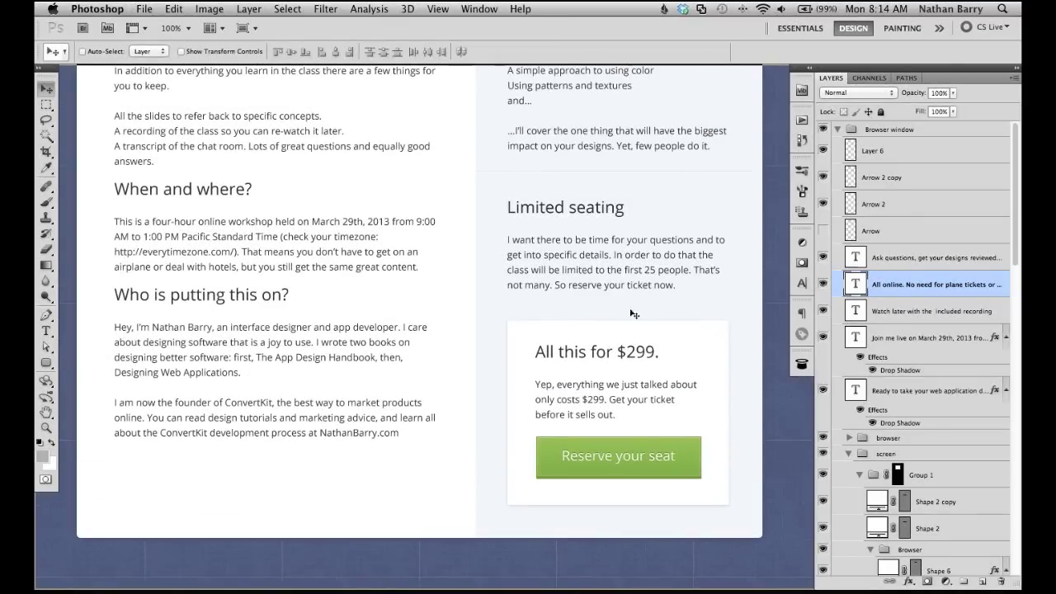
scroll(667, 461, down, 5)
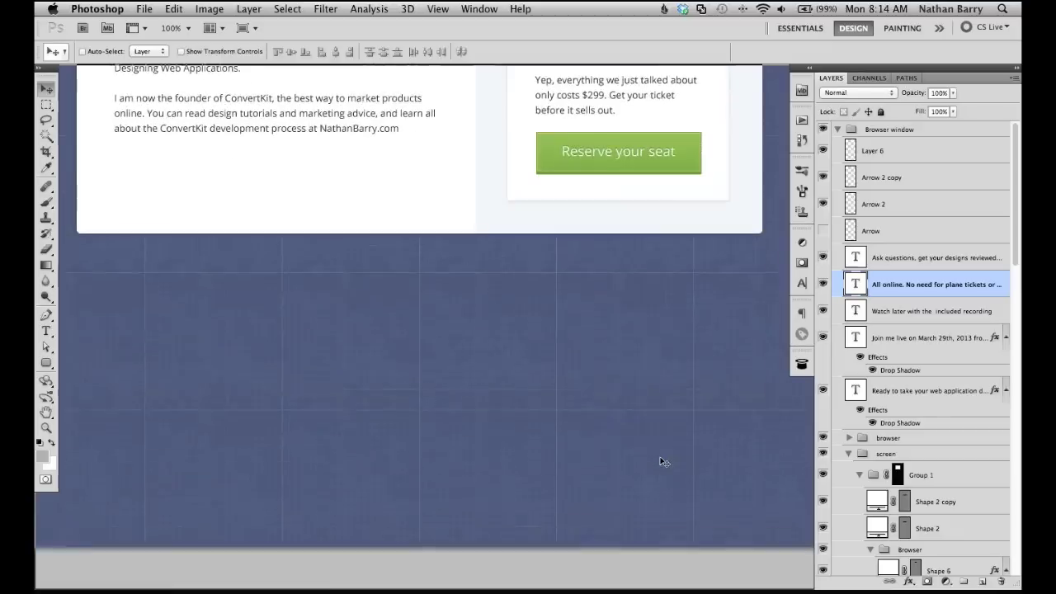